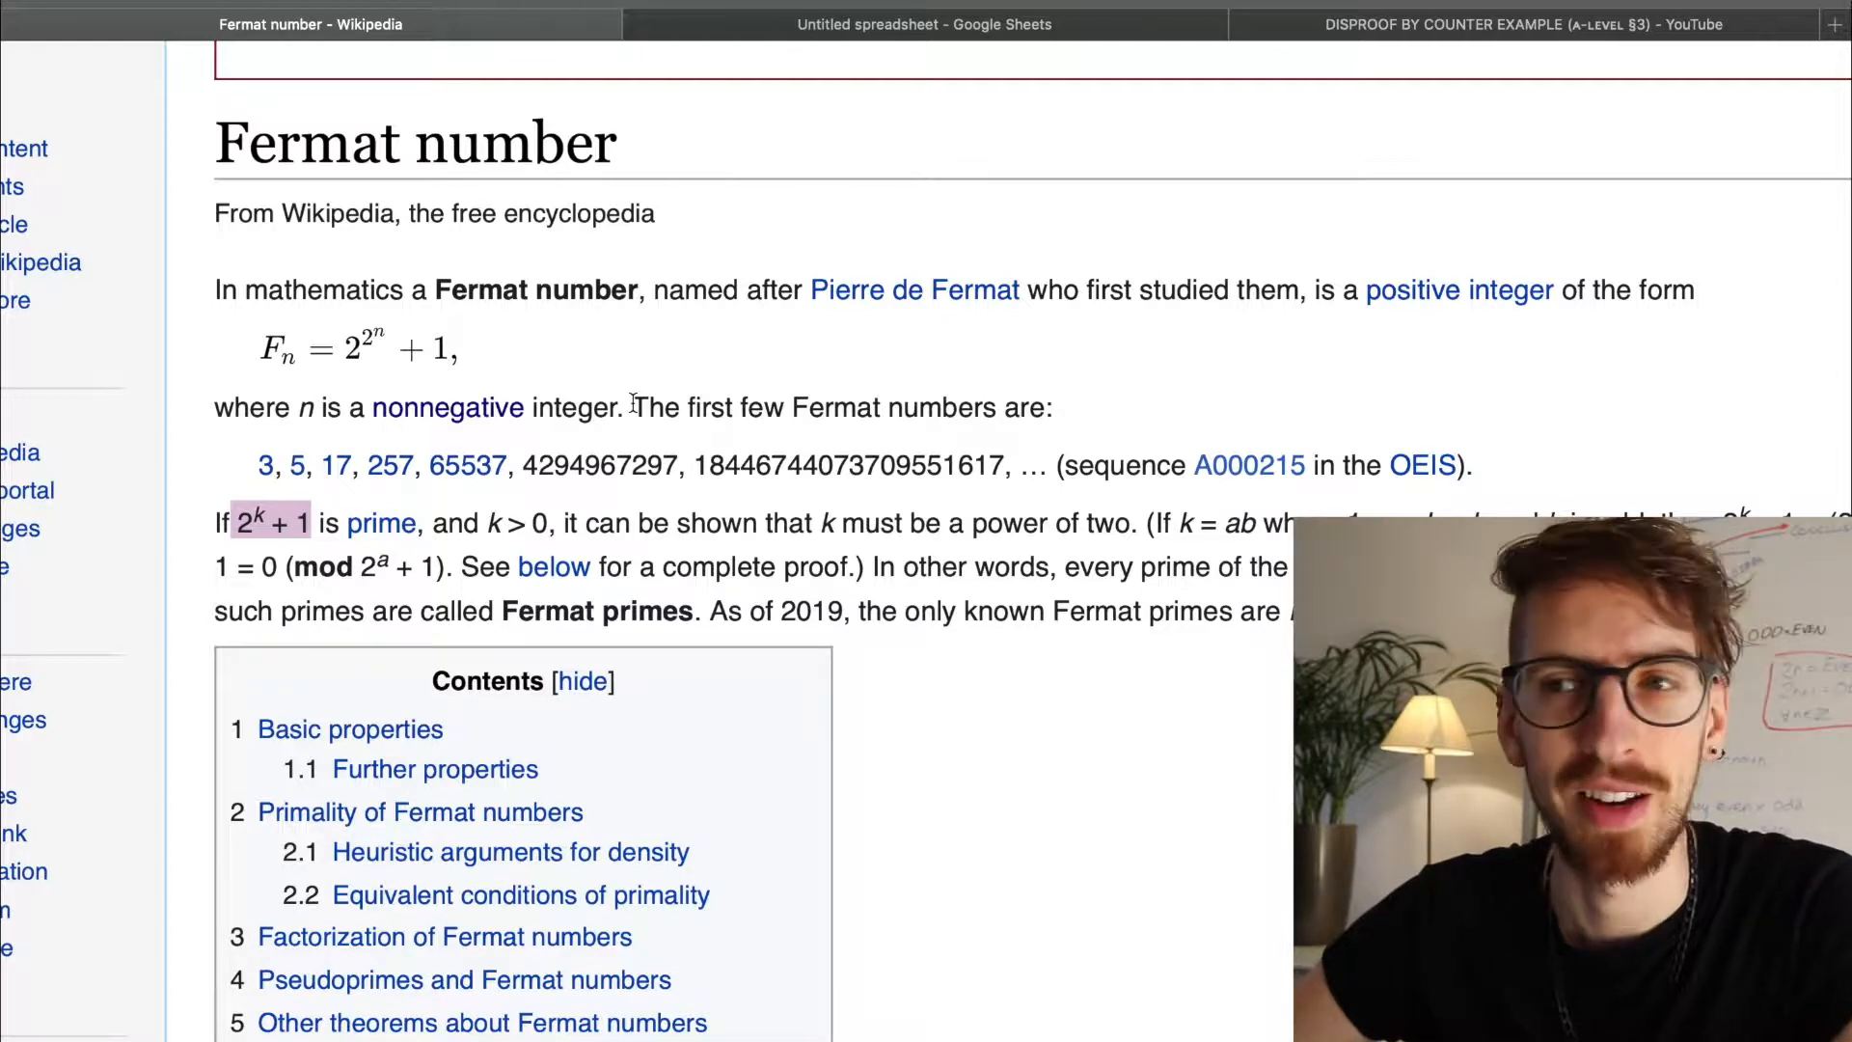
- Examine the Fermat number formula and the list of first Fermat numbers in the Wikipedia article
scroll(871, 524, right, 3)
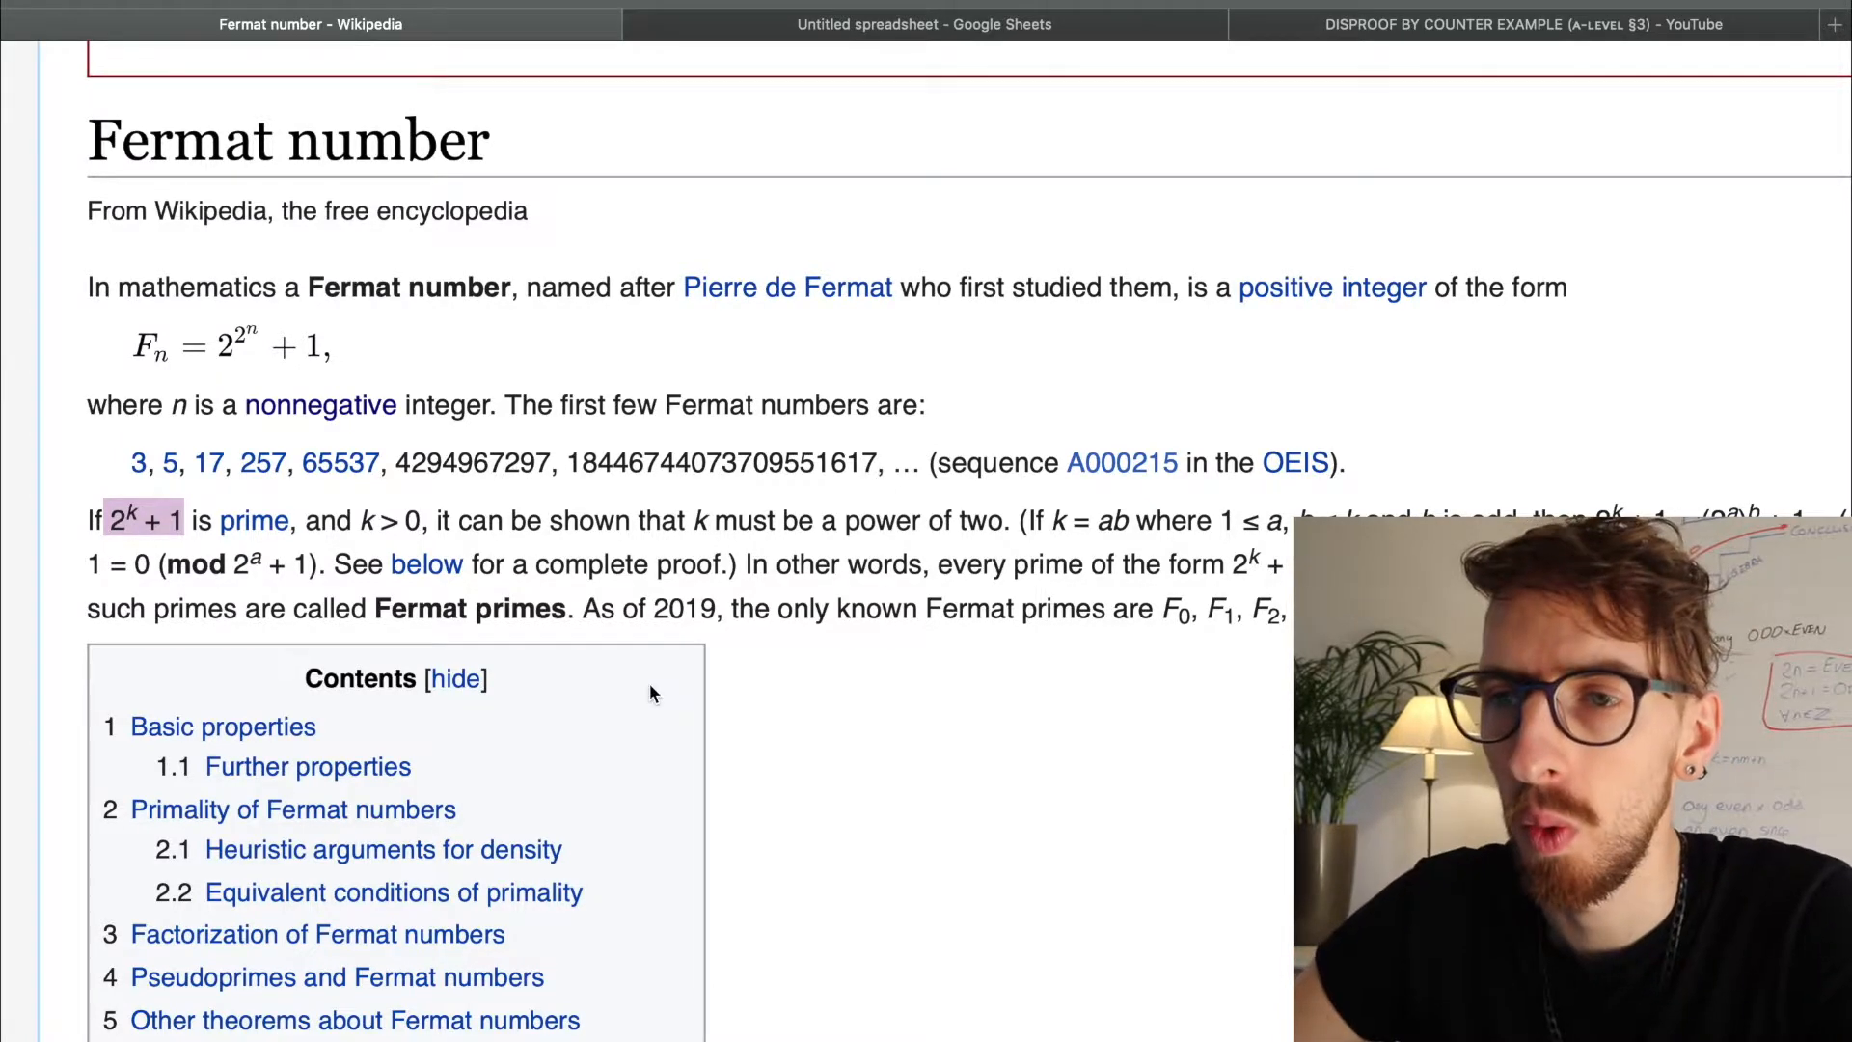
scroll(651, 685, down, 5)
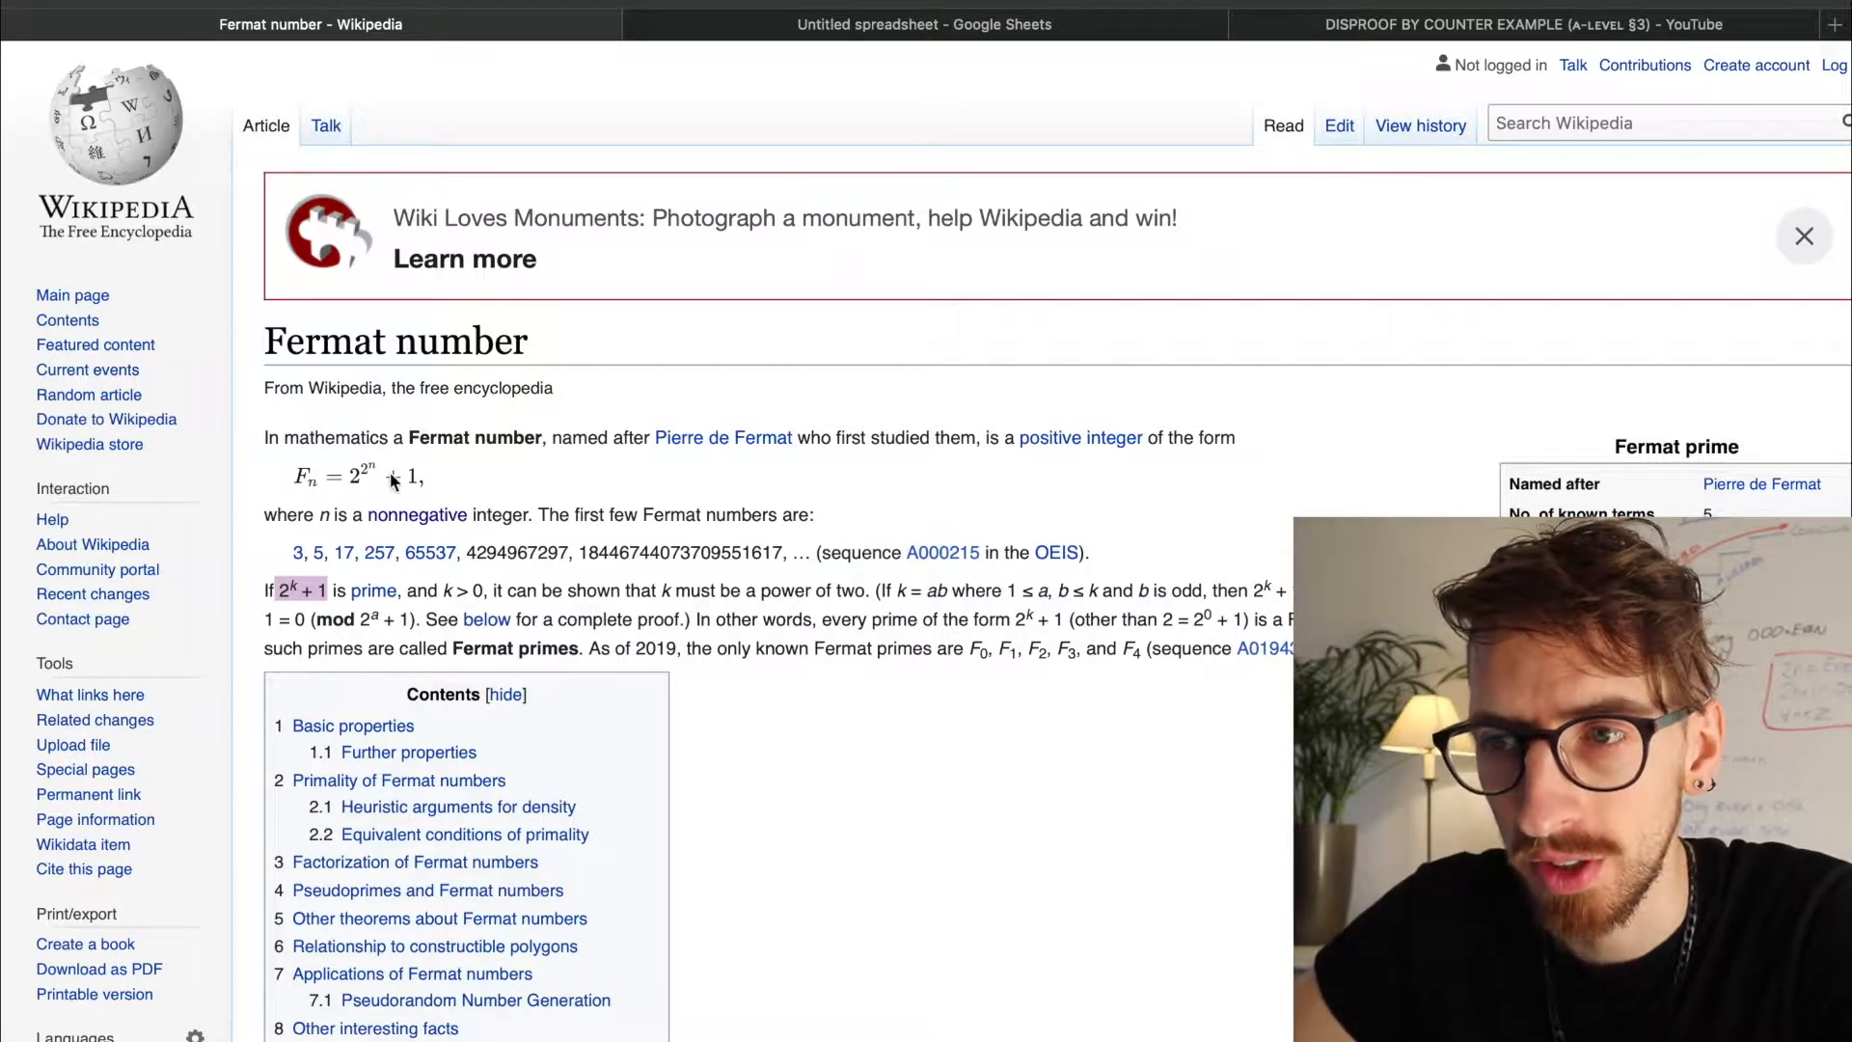
scroll(376, 475, up, 5)
scroll(376, 475, up, 2)
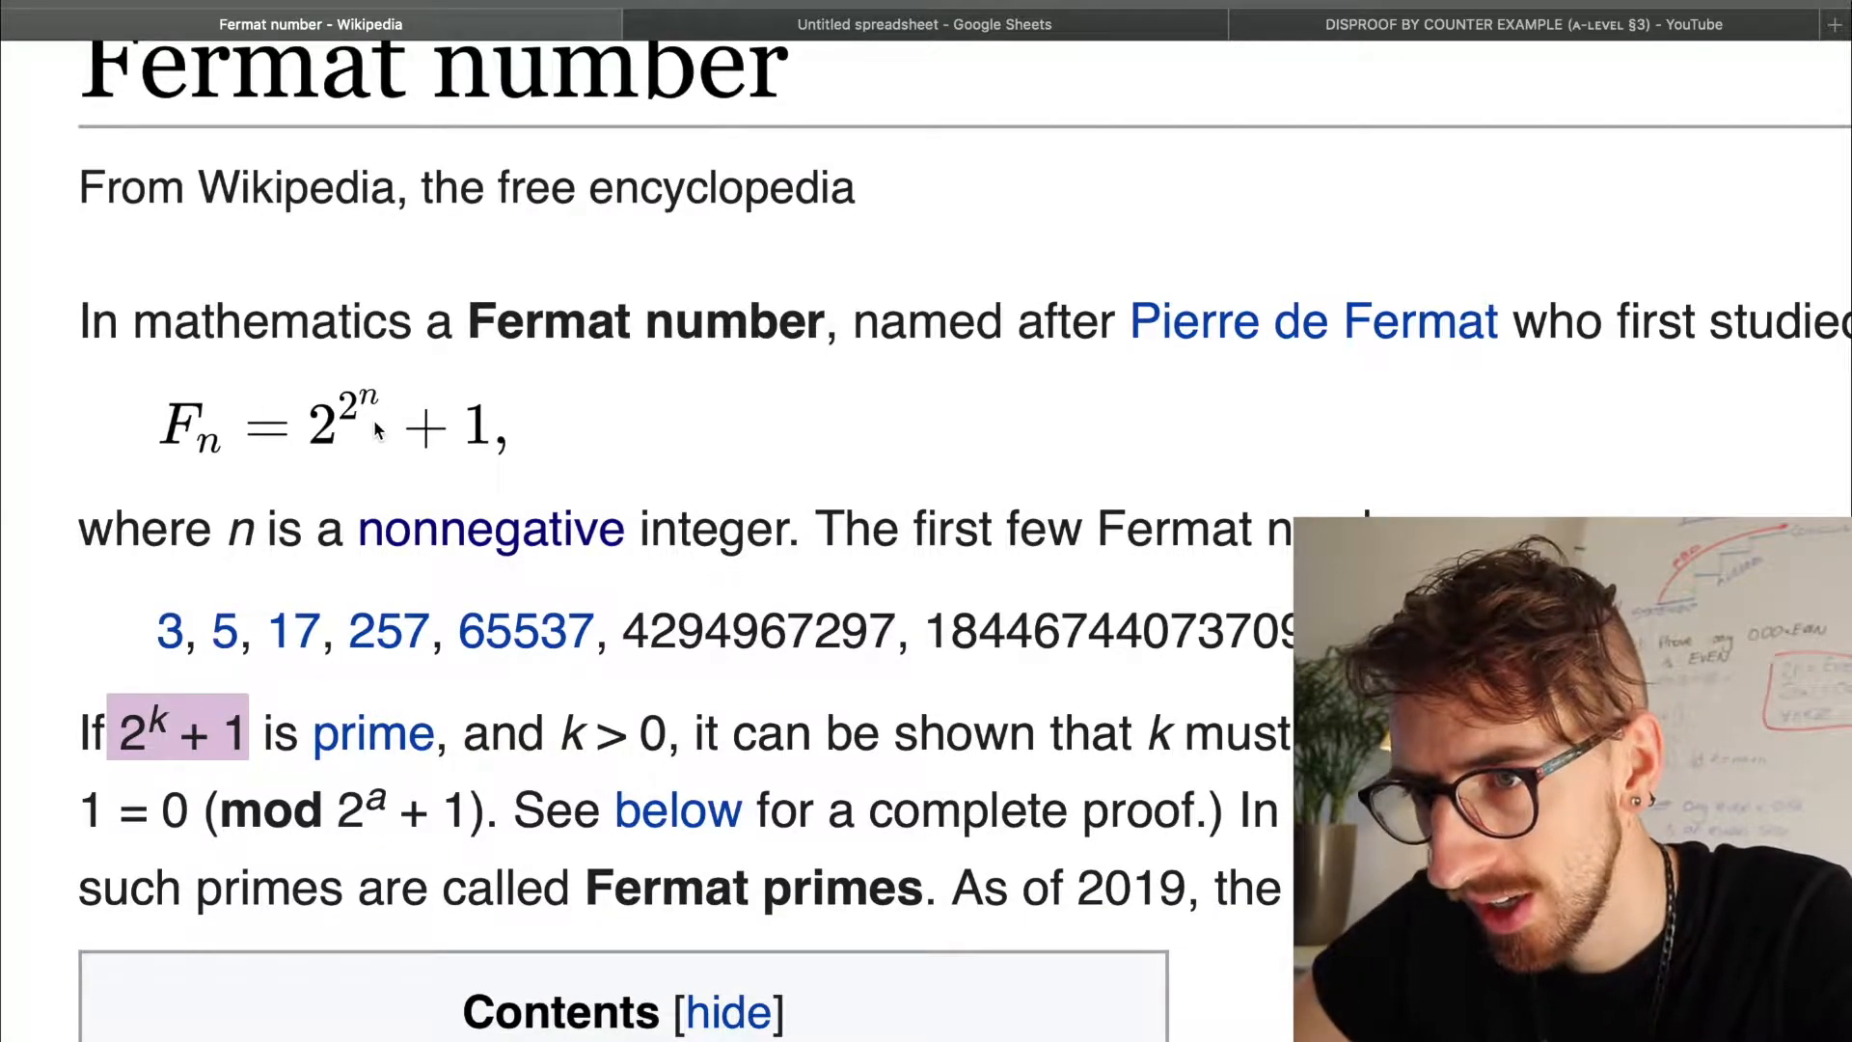
scroll(826, 629, down, 5)
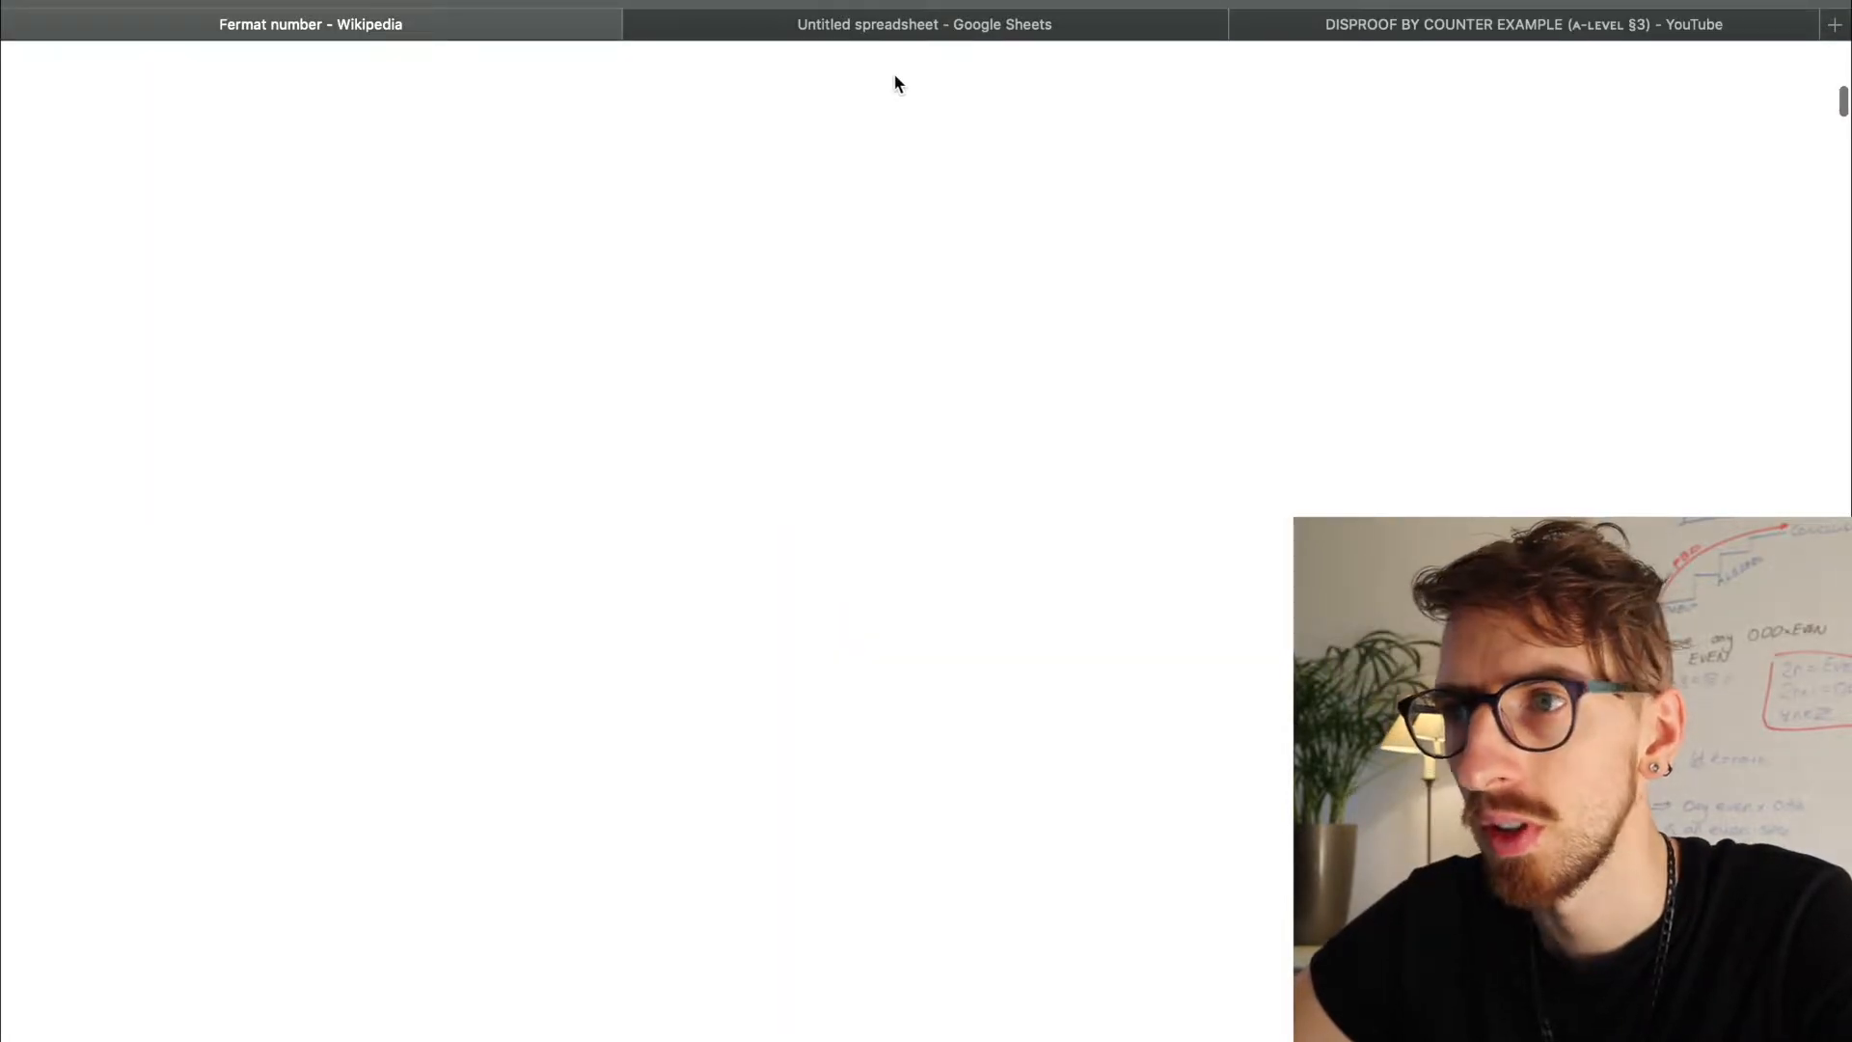
- Switch to the untitled Google Sheets spreadsheet and enter the formula =2^2 in cell A1
click(914, 24)
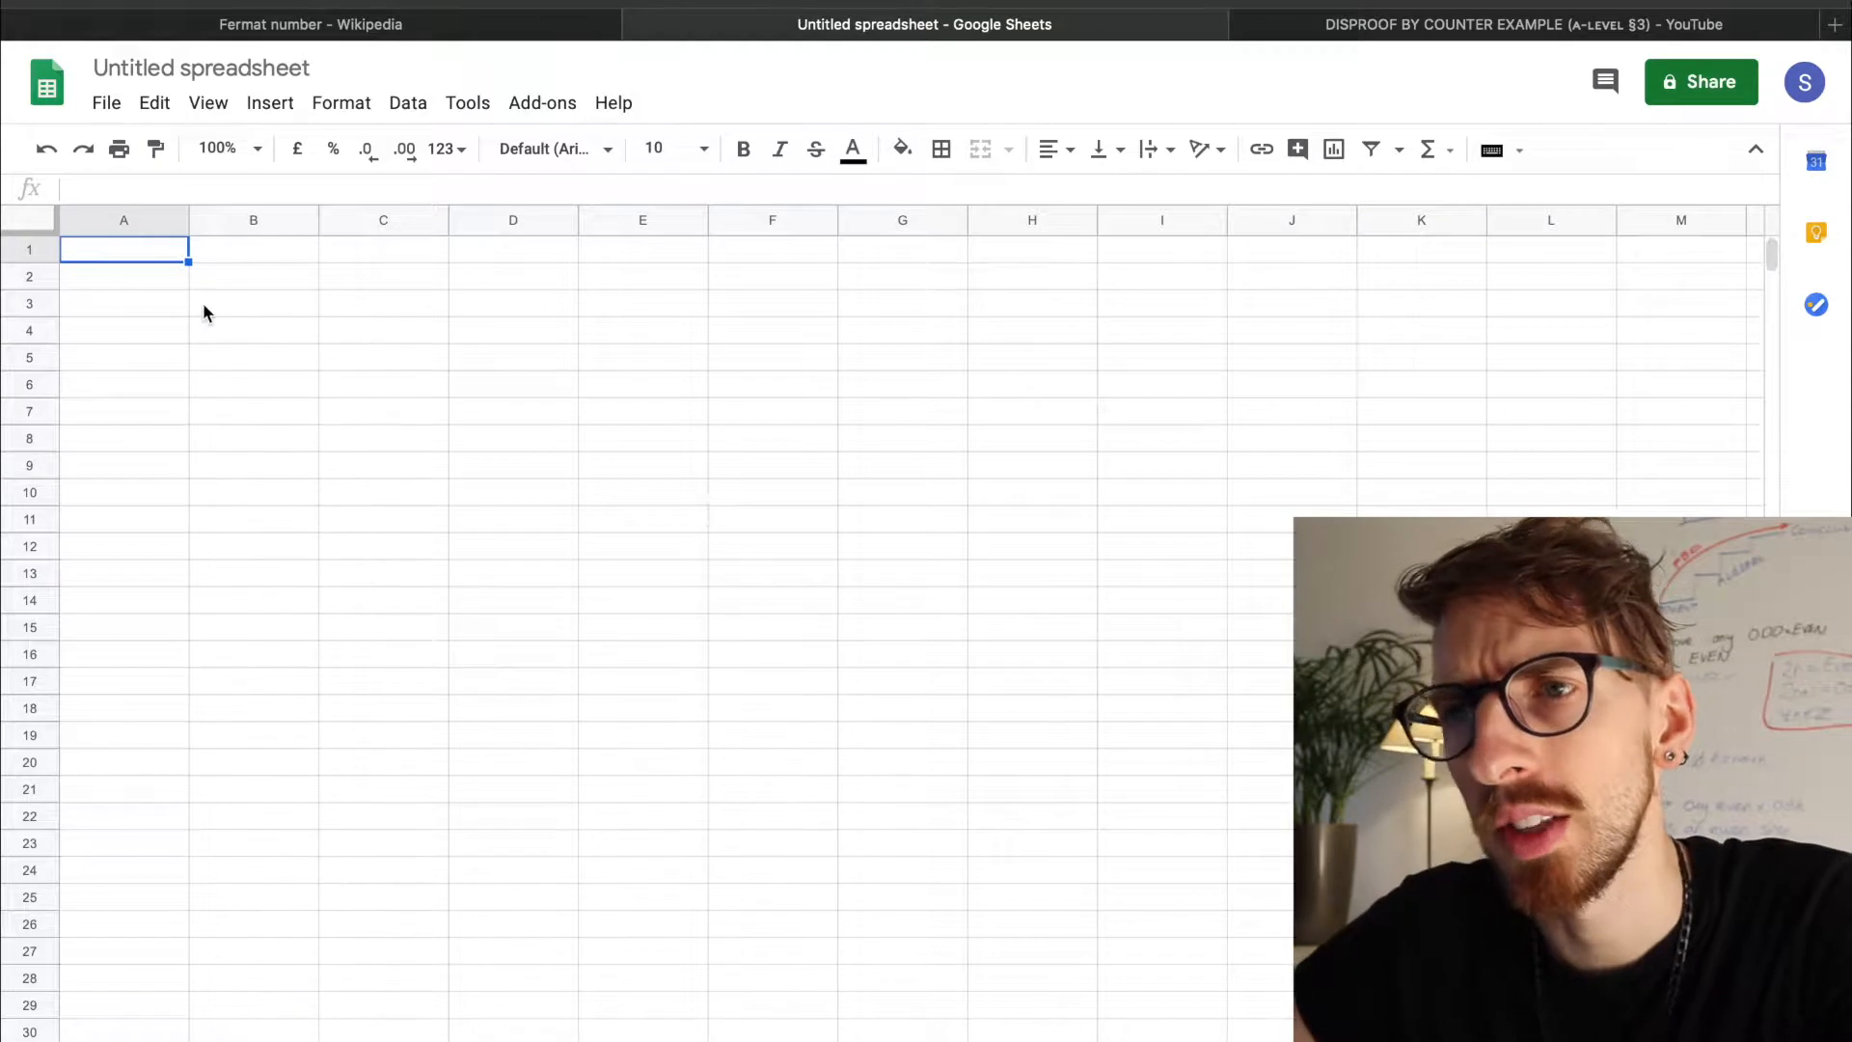
key(Right)
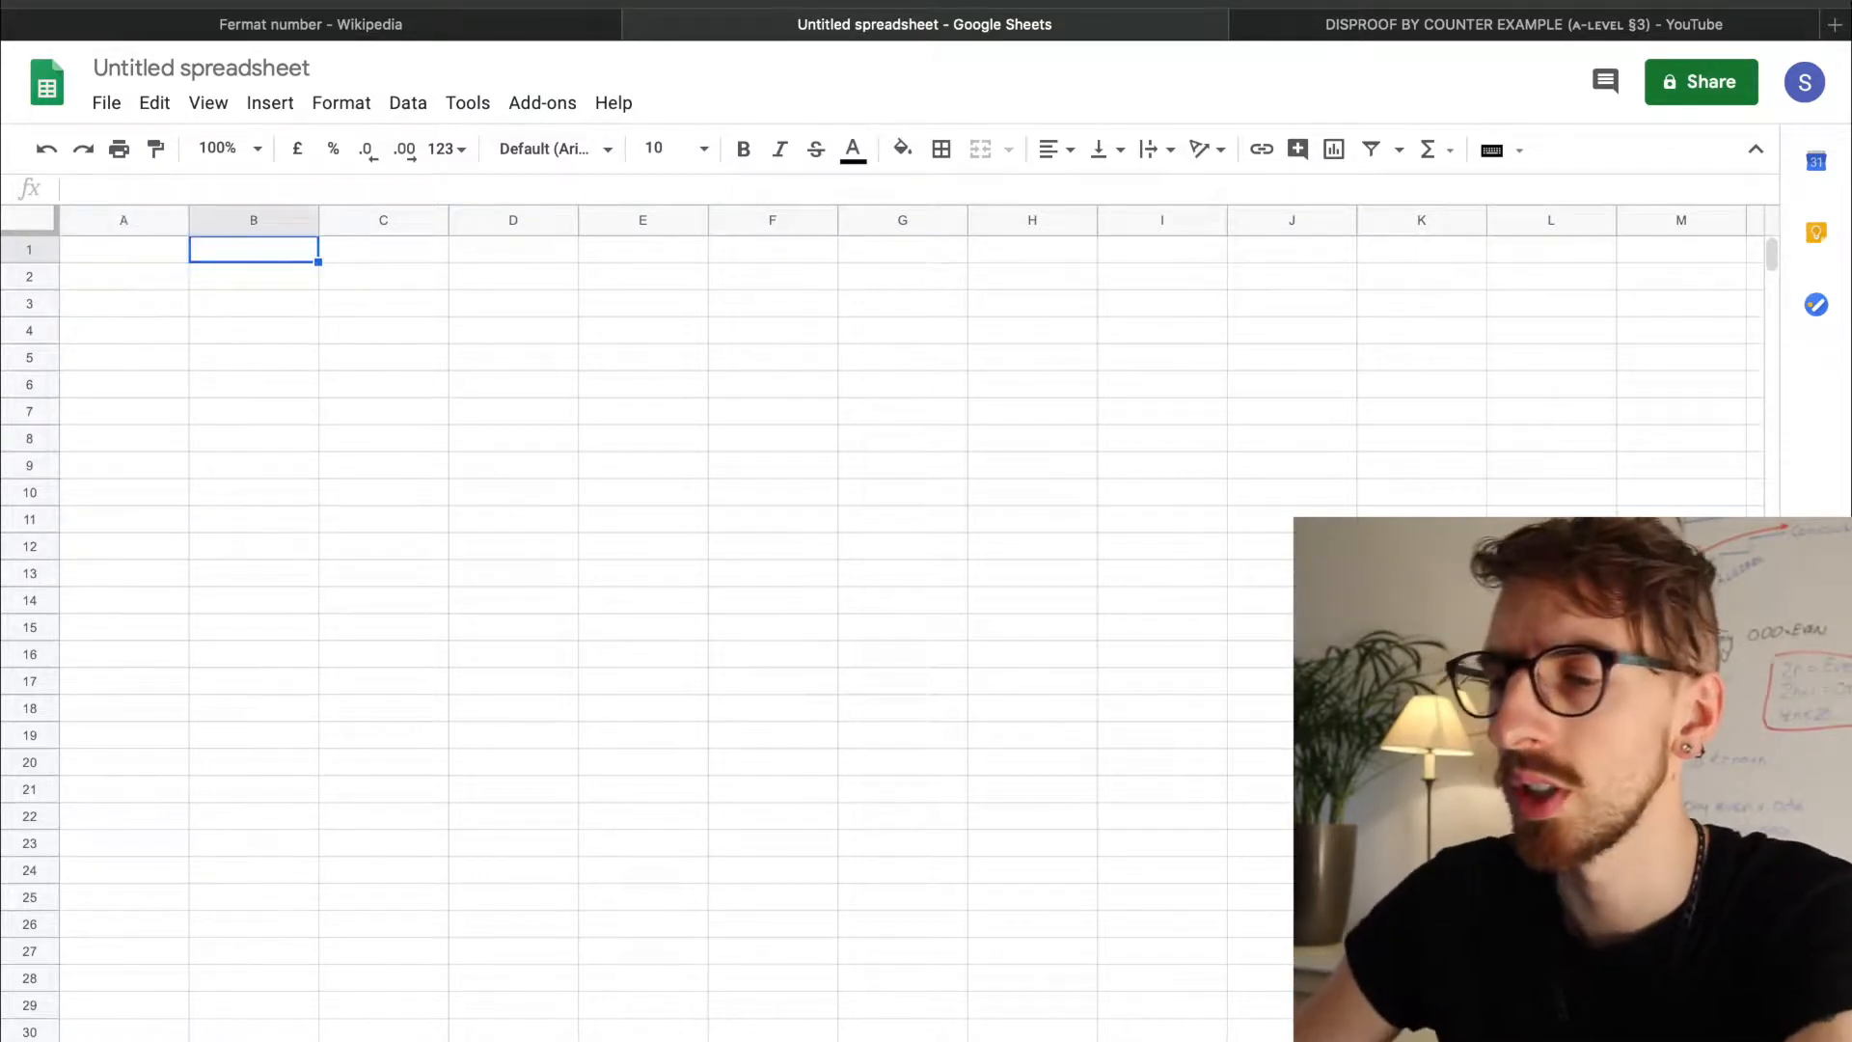
click(124, 249)
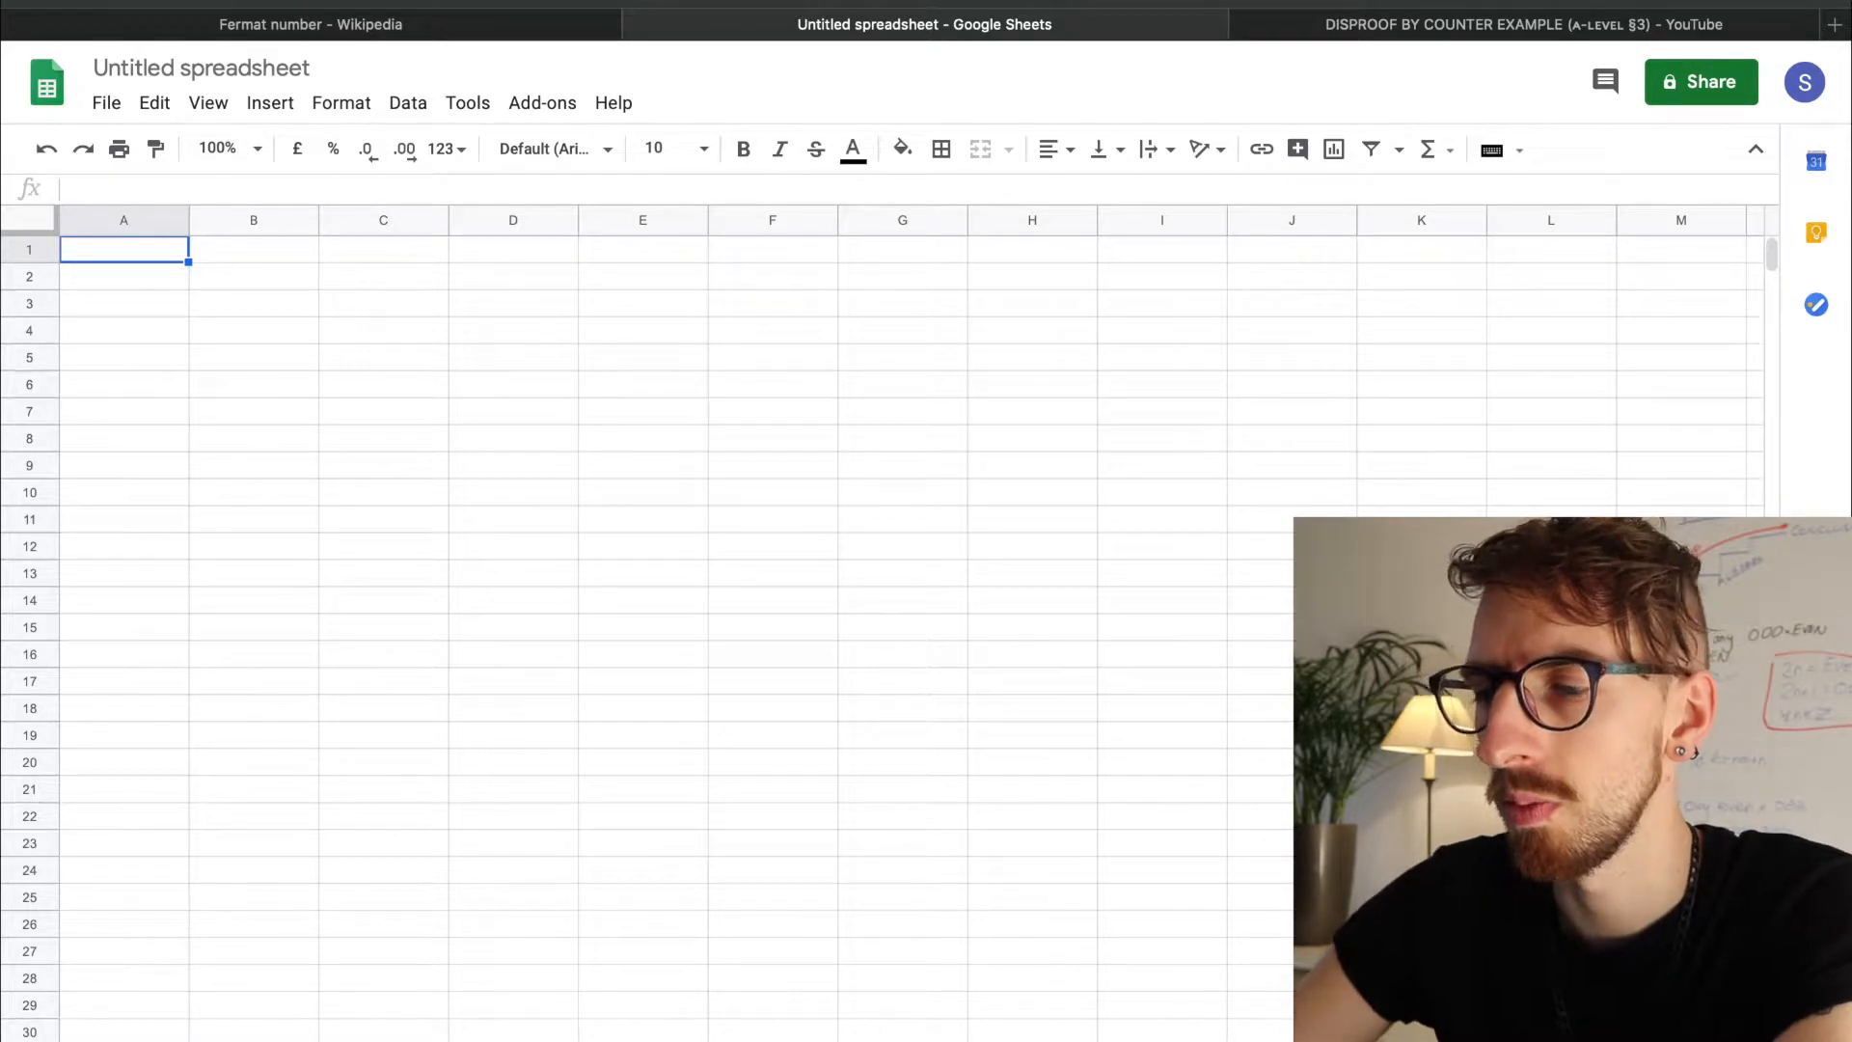
text(=2^)
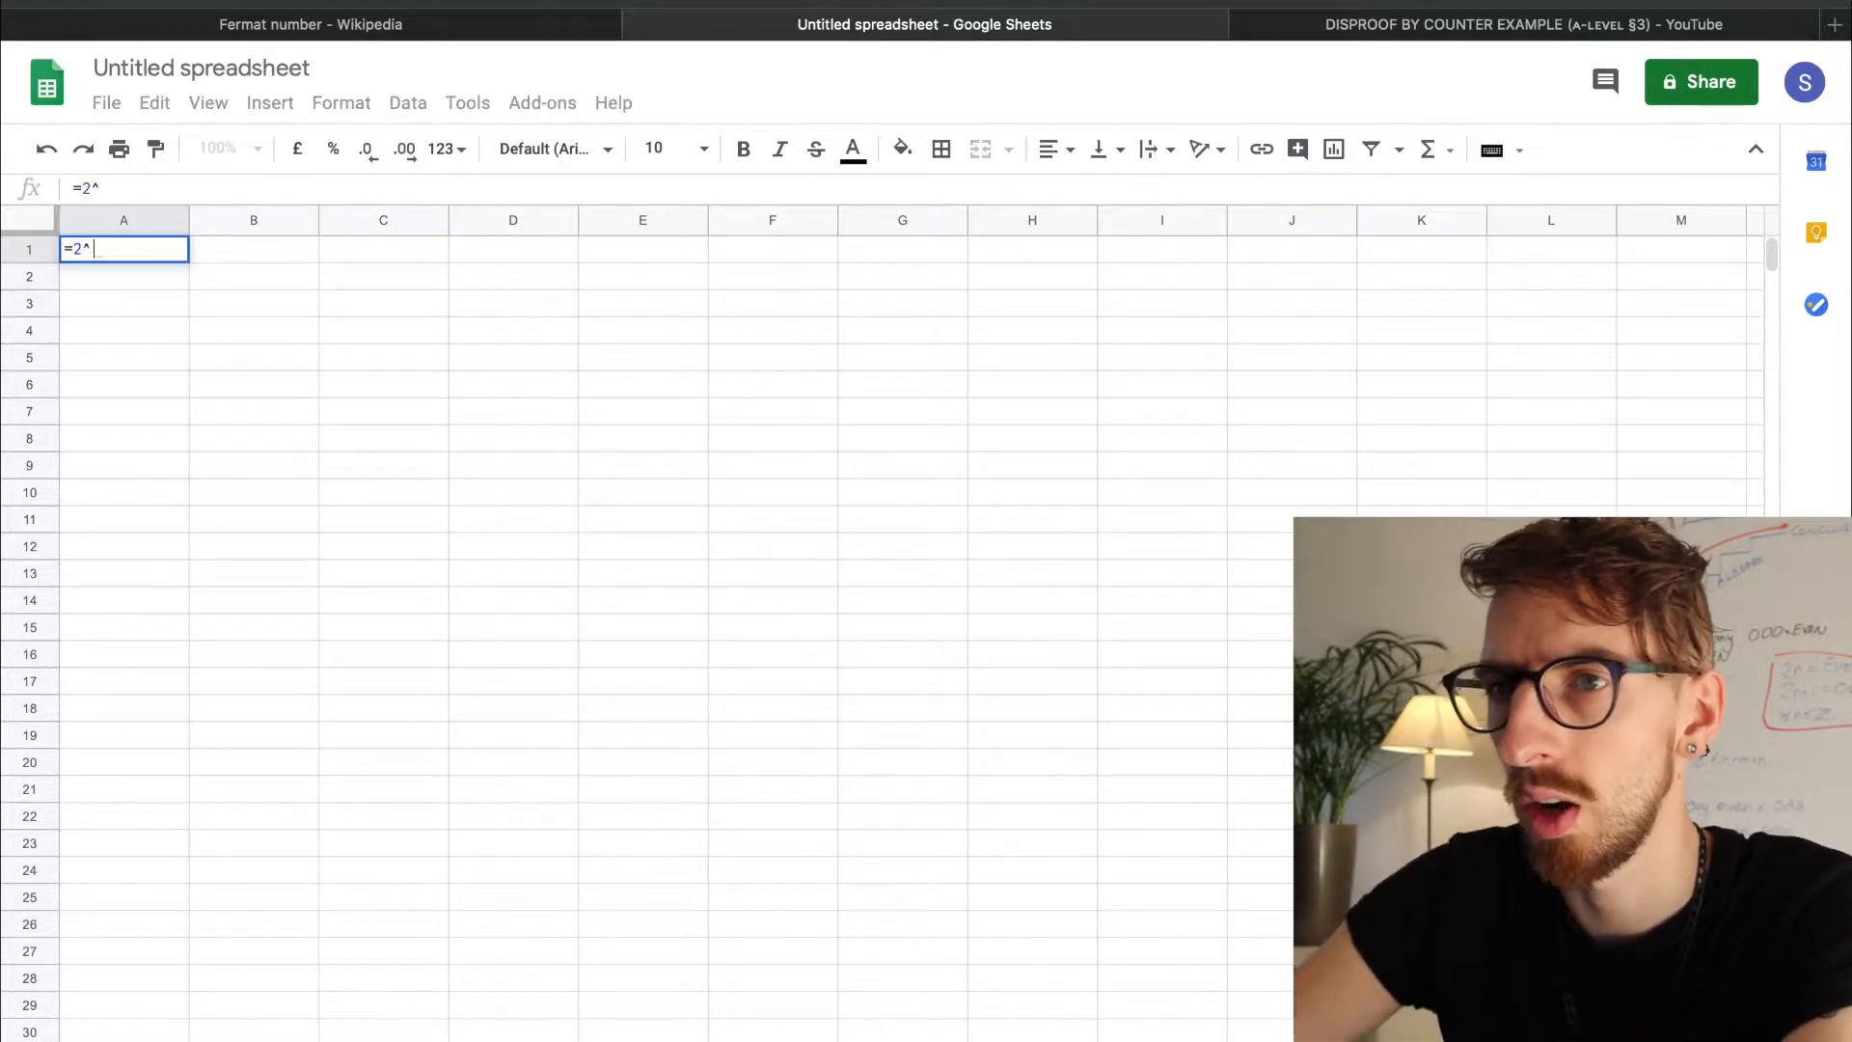
text(2)
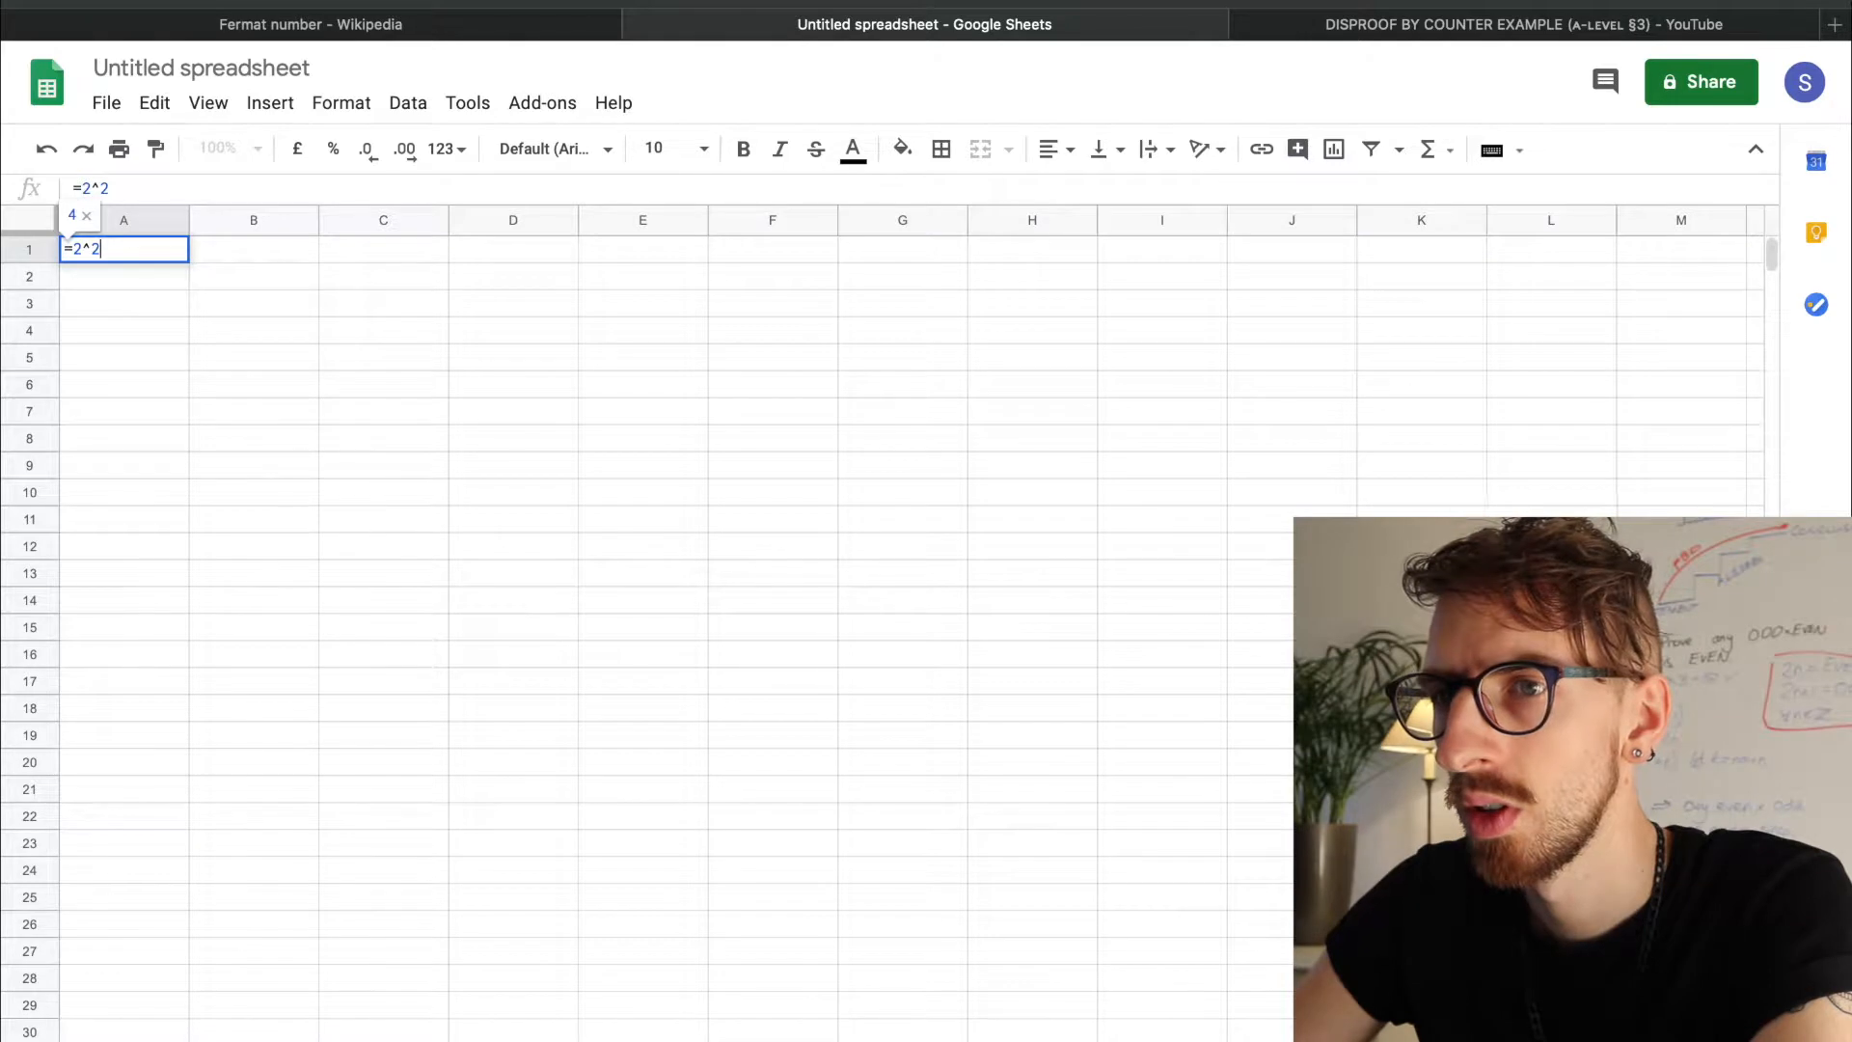
key(Return)
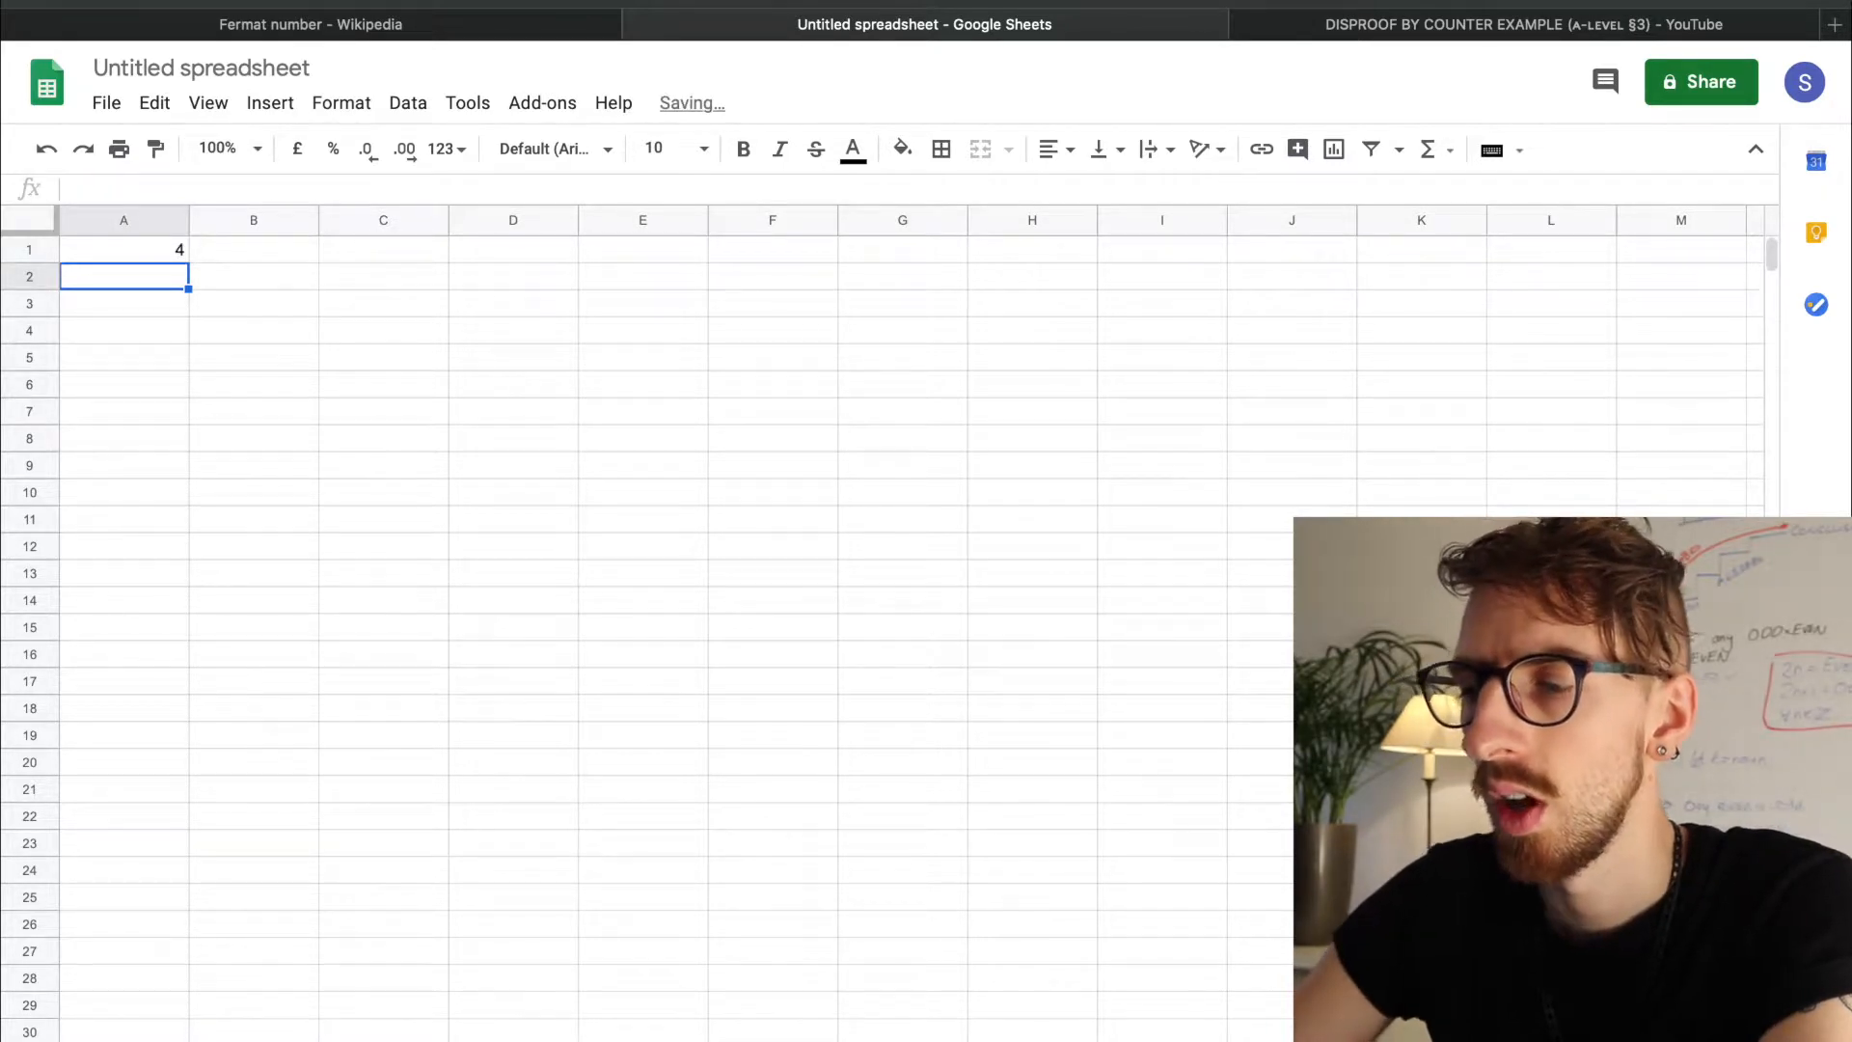
- Enter the formula =A1+1 in cell A2
text(=)
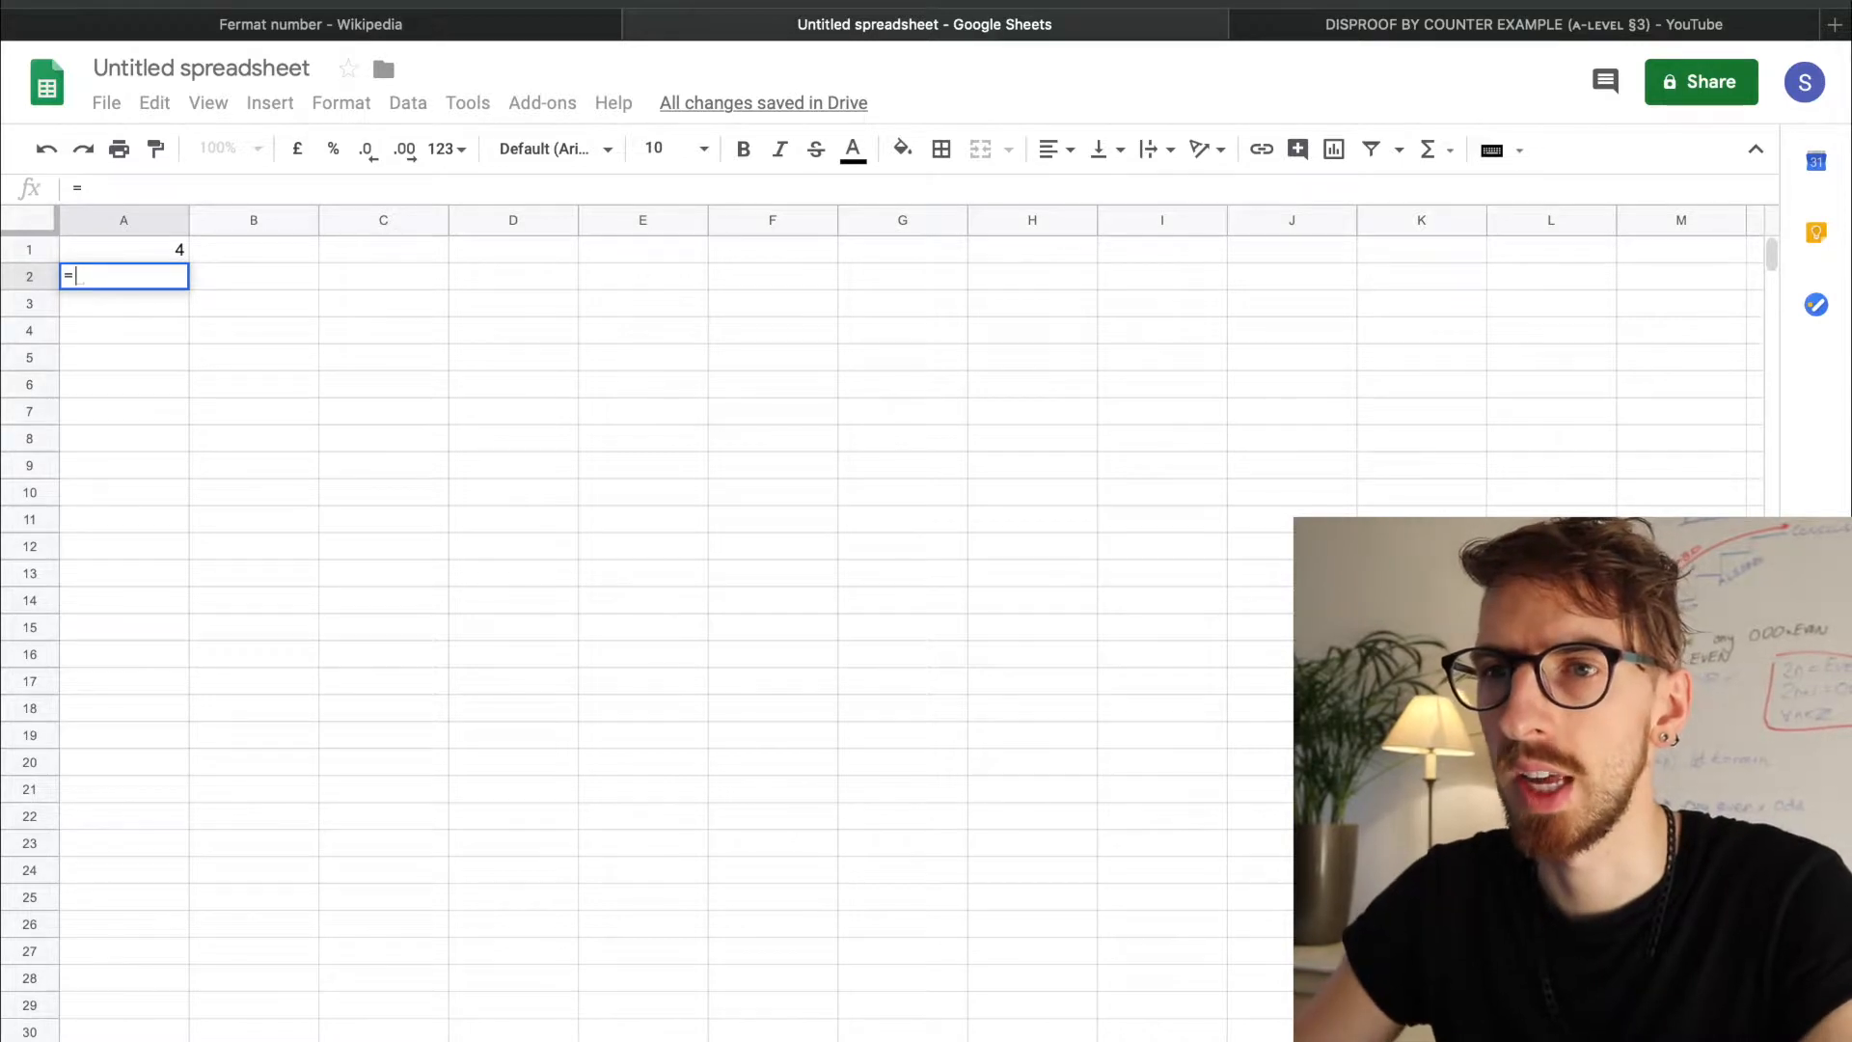
text(A1)
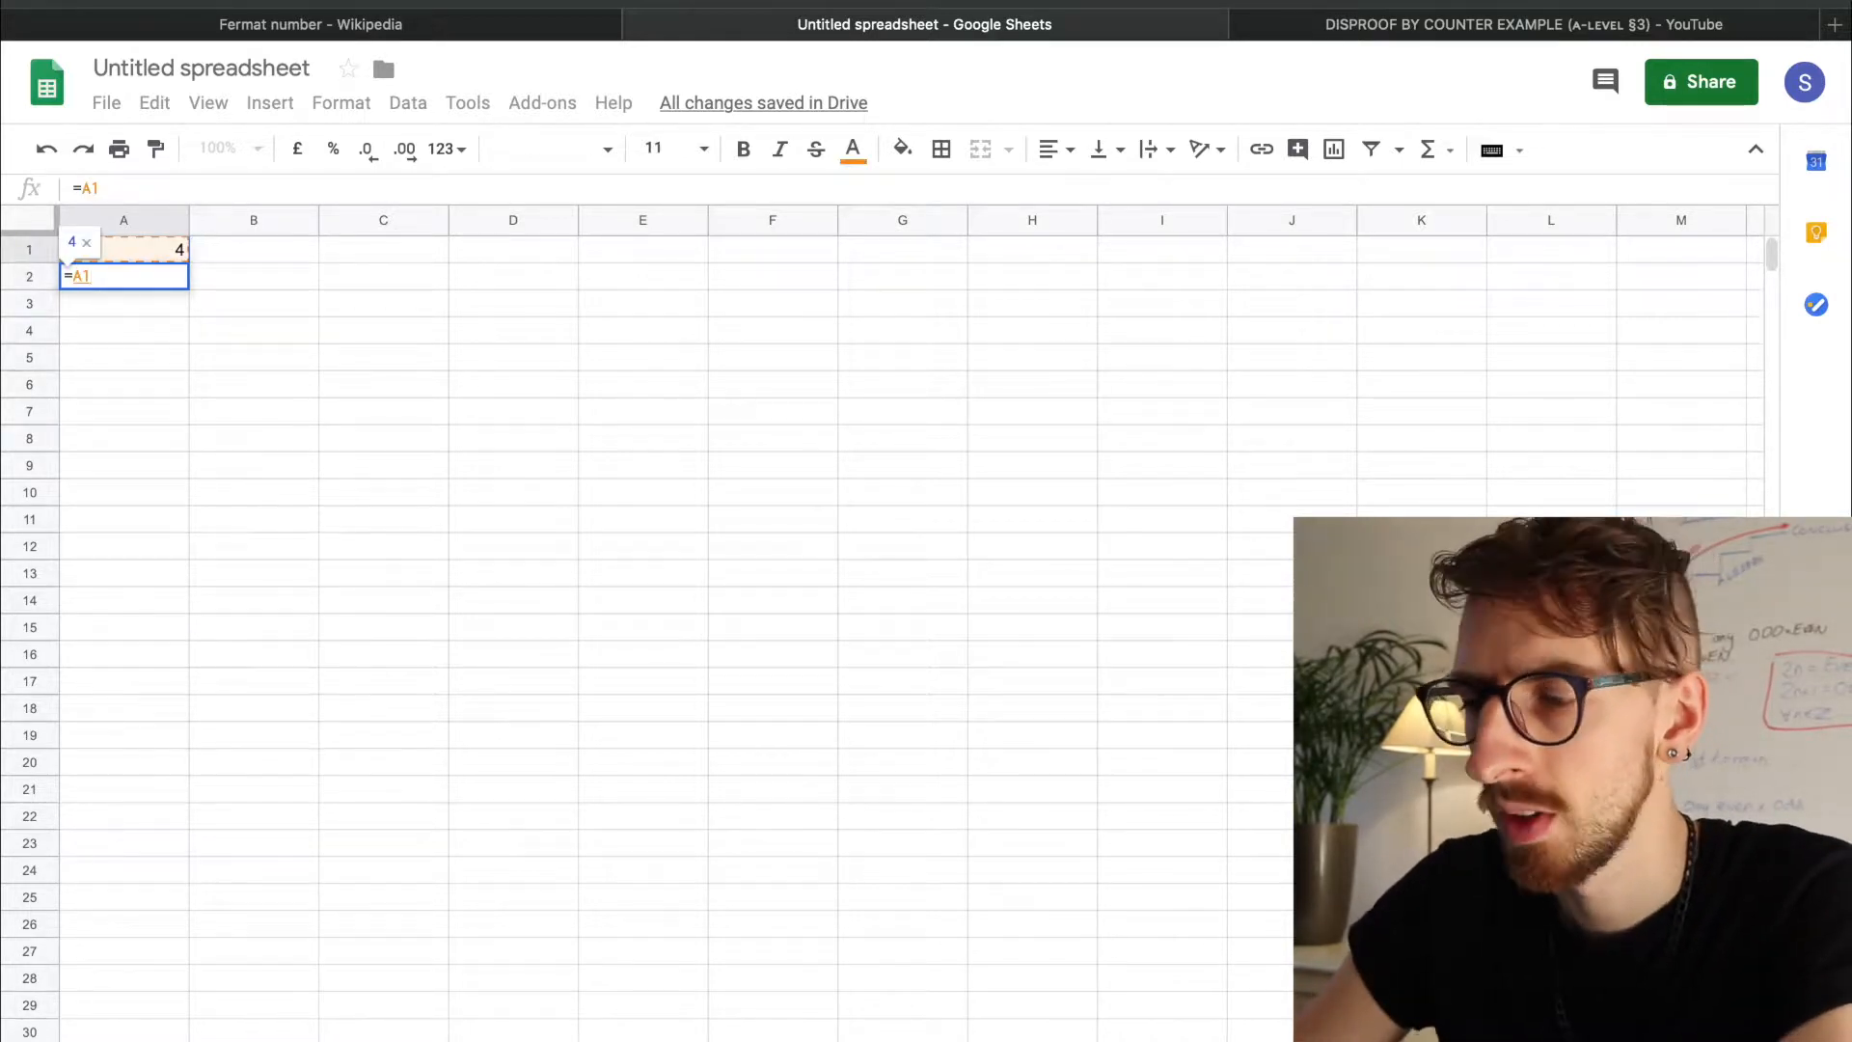
text(+1)
key(Return)
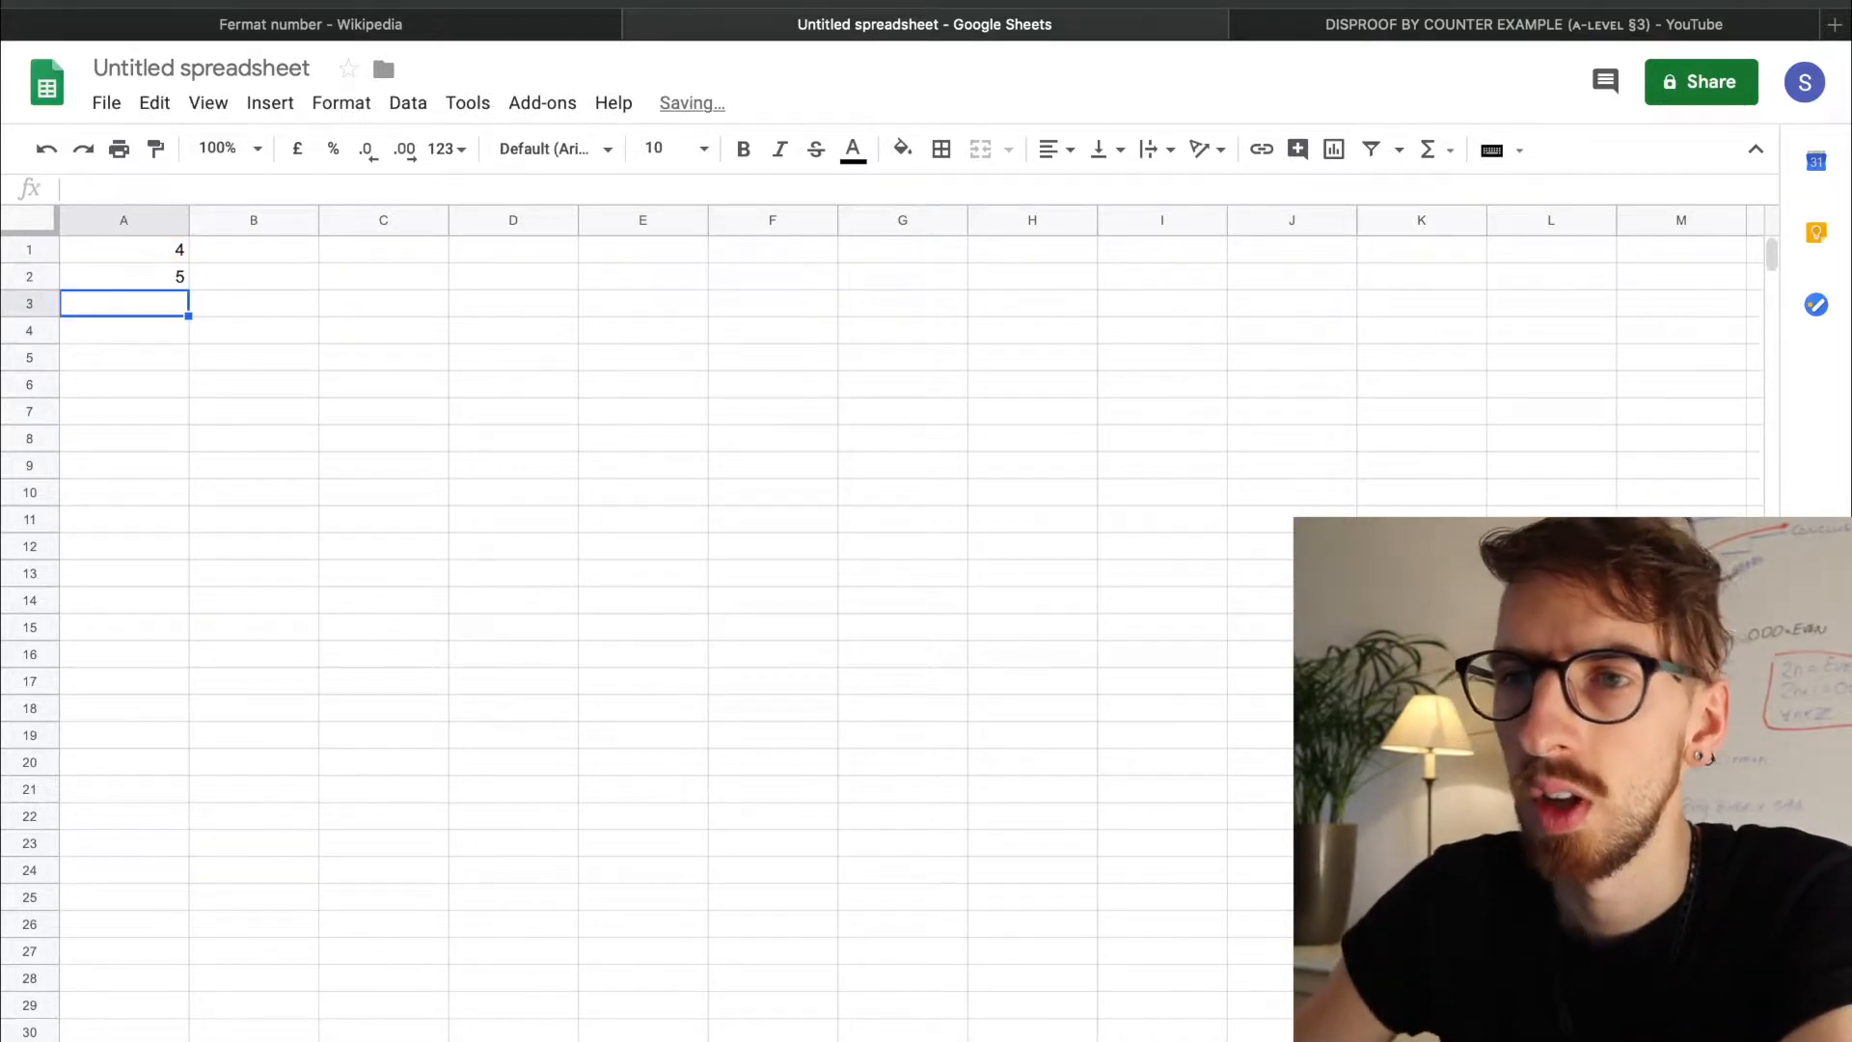
- Enter the formula =2^3 in cell B1 and fill the formula from A2 across into B2
click(124, 275)
click(254, 249)
click(123, 249)
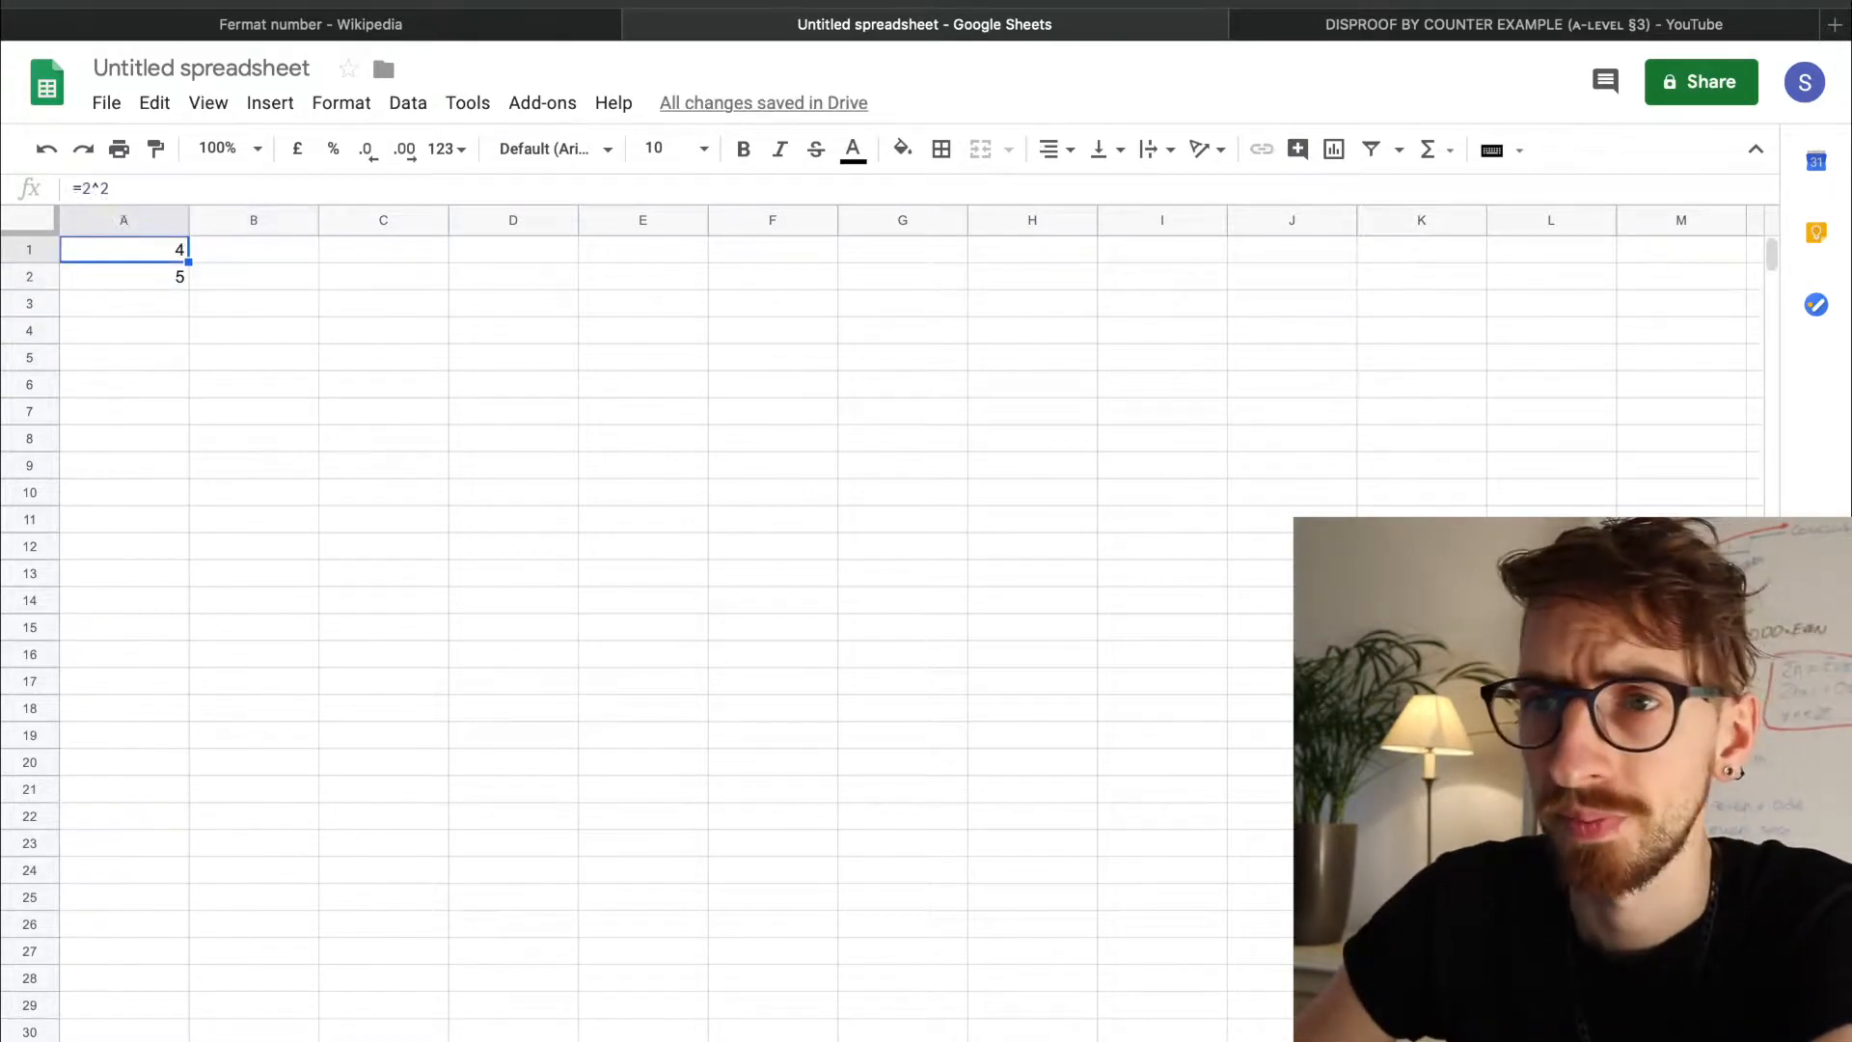
click(254, 249)
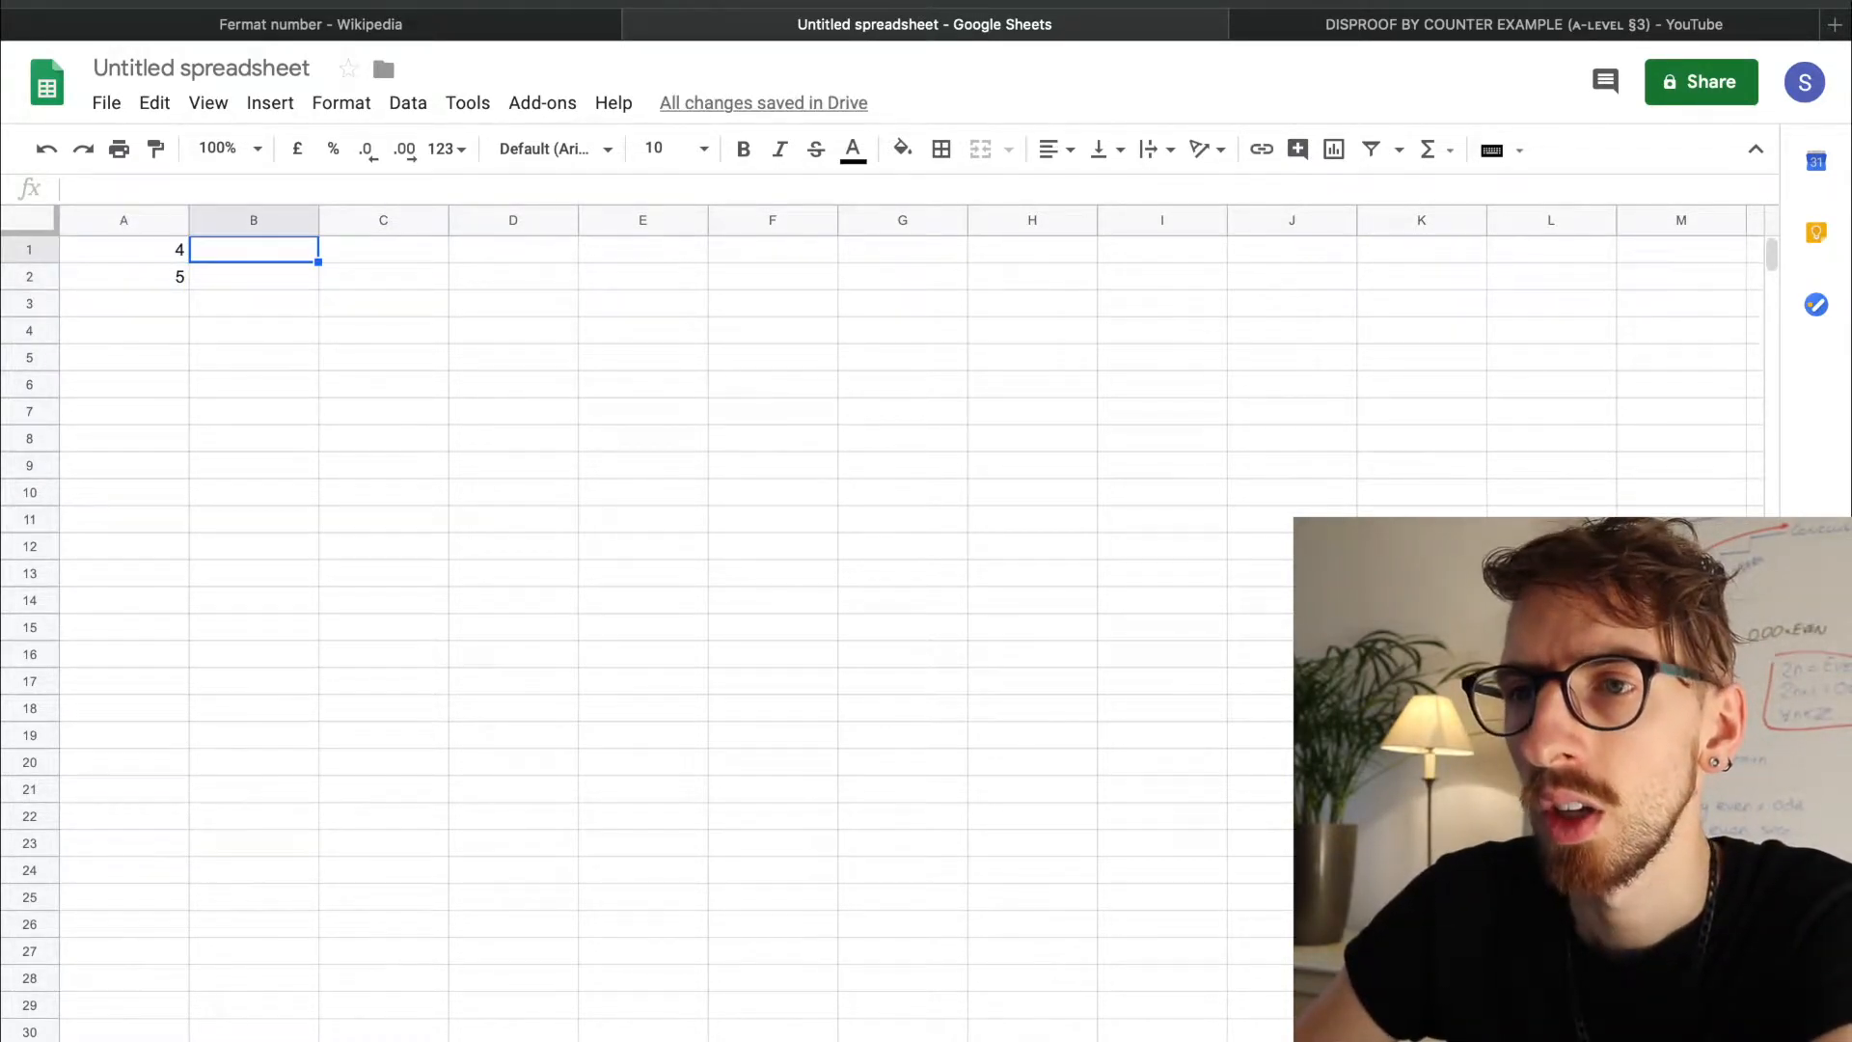
text(=)
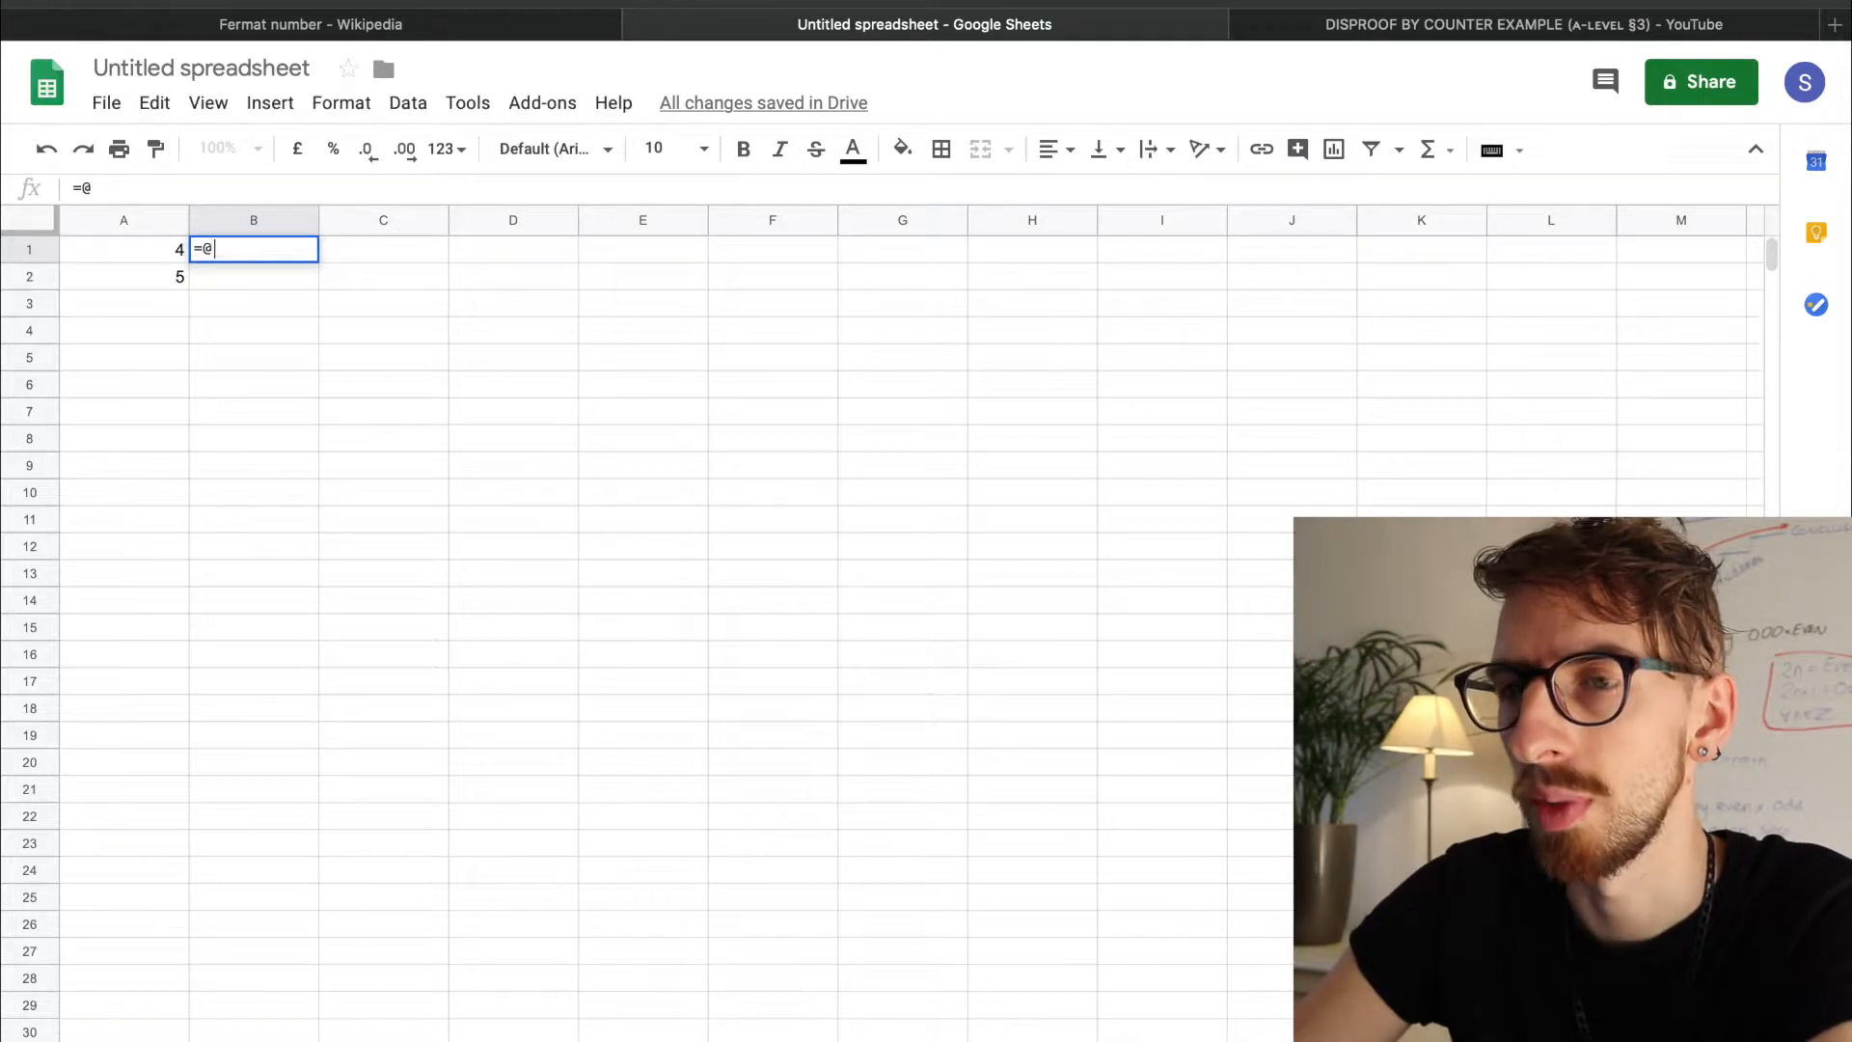
text(2)
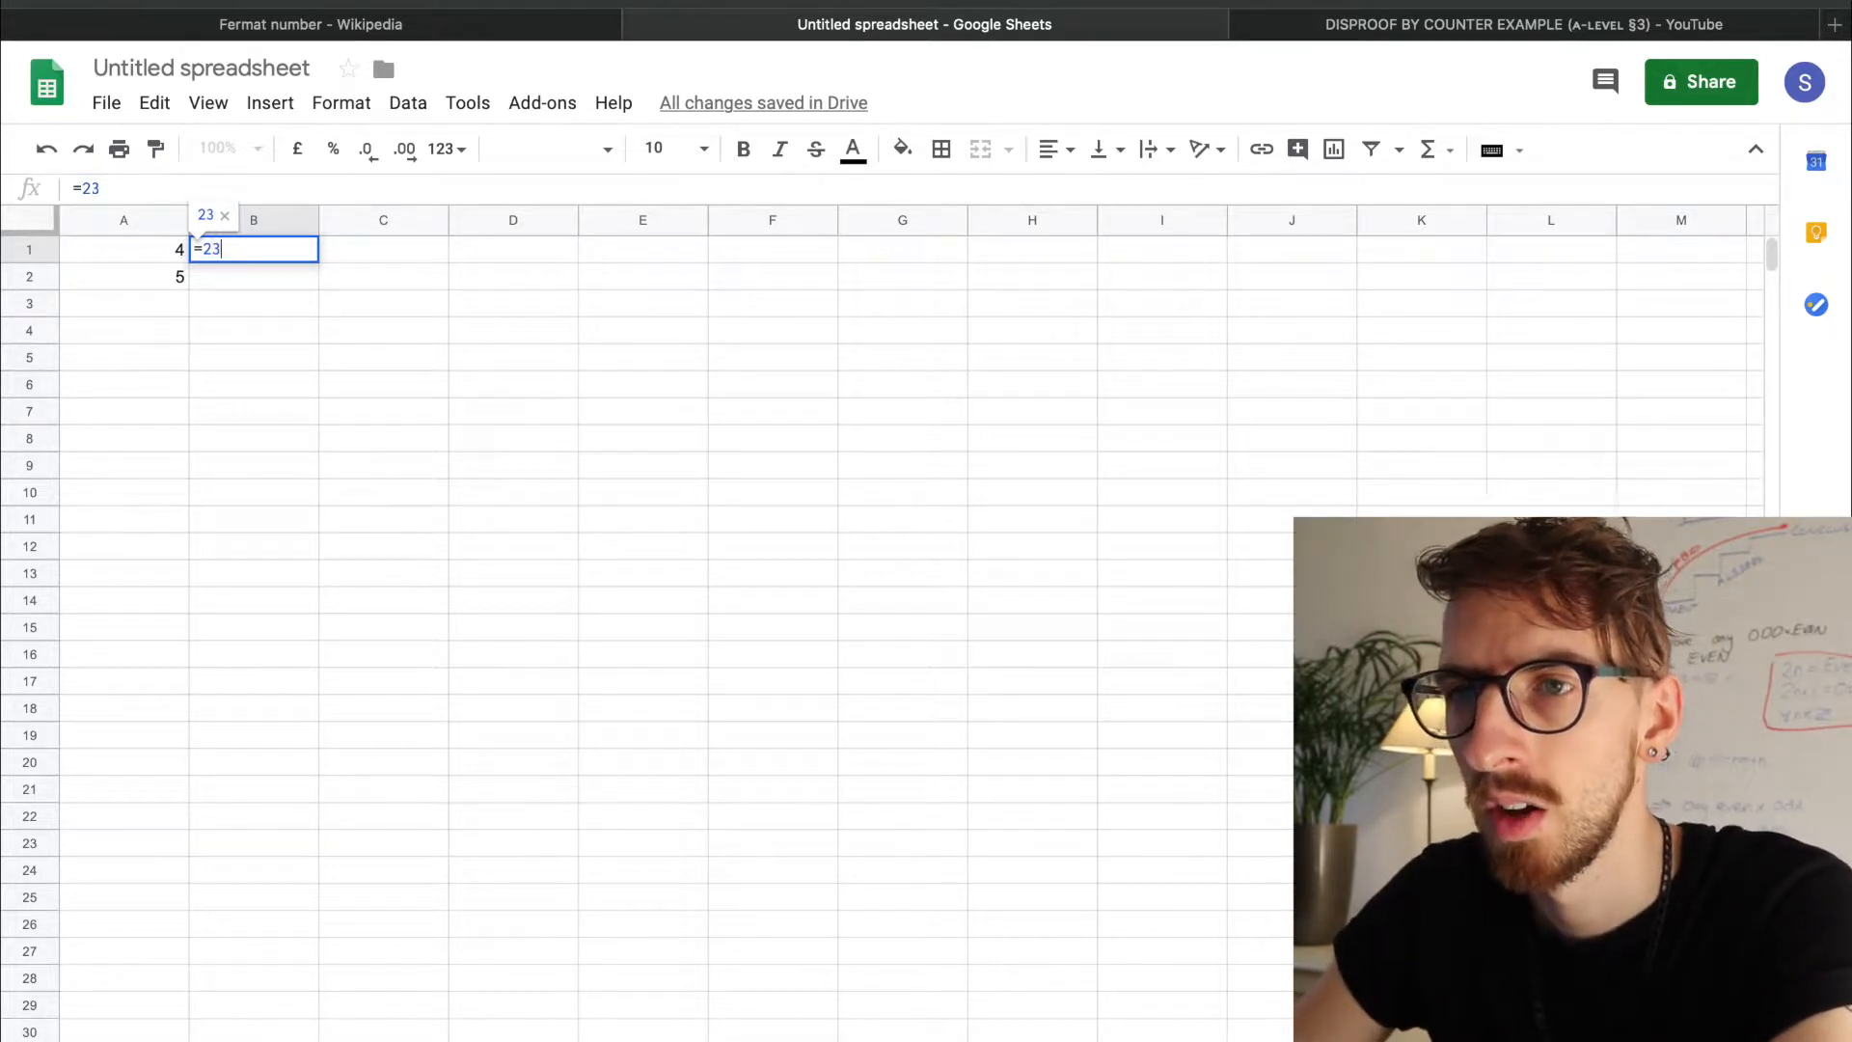
text(^3)
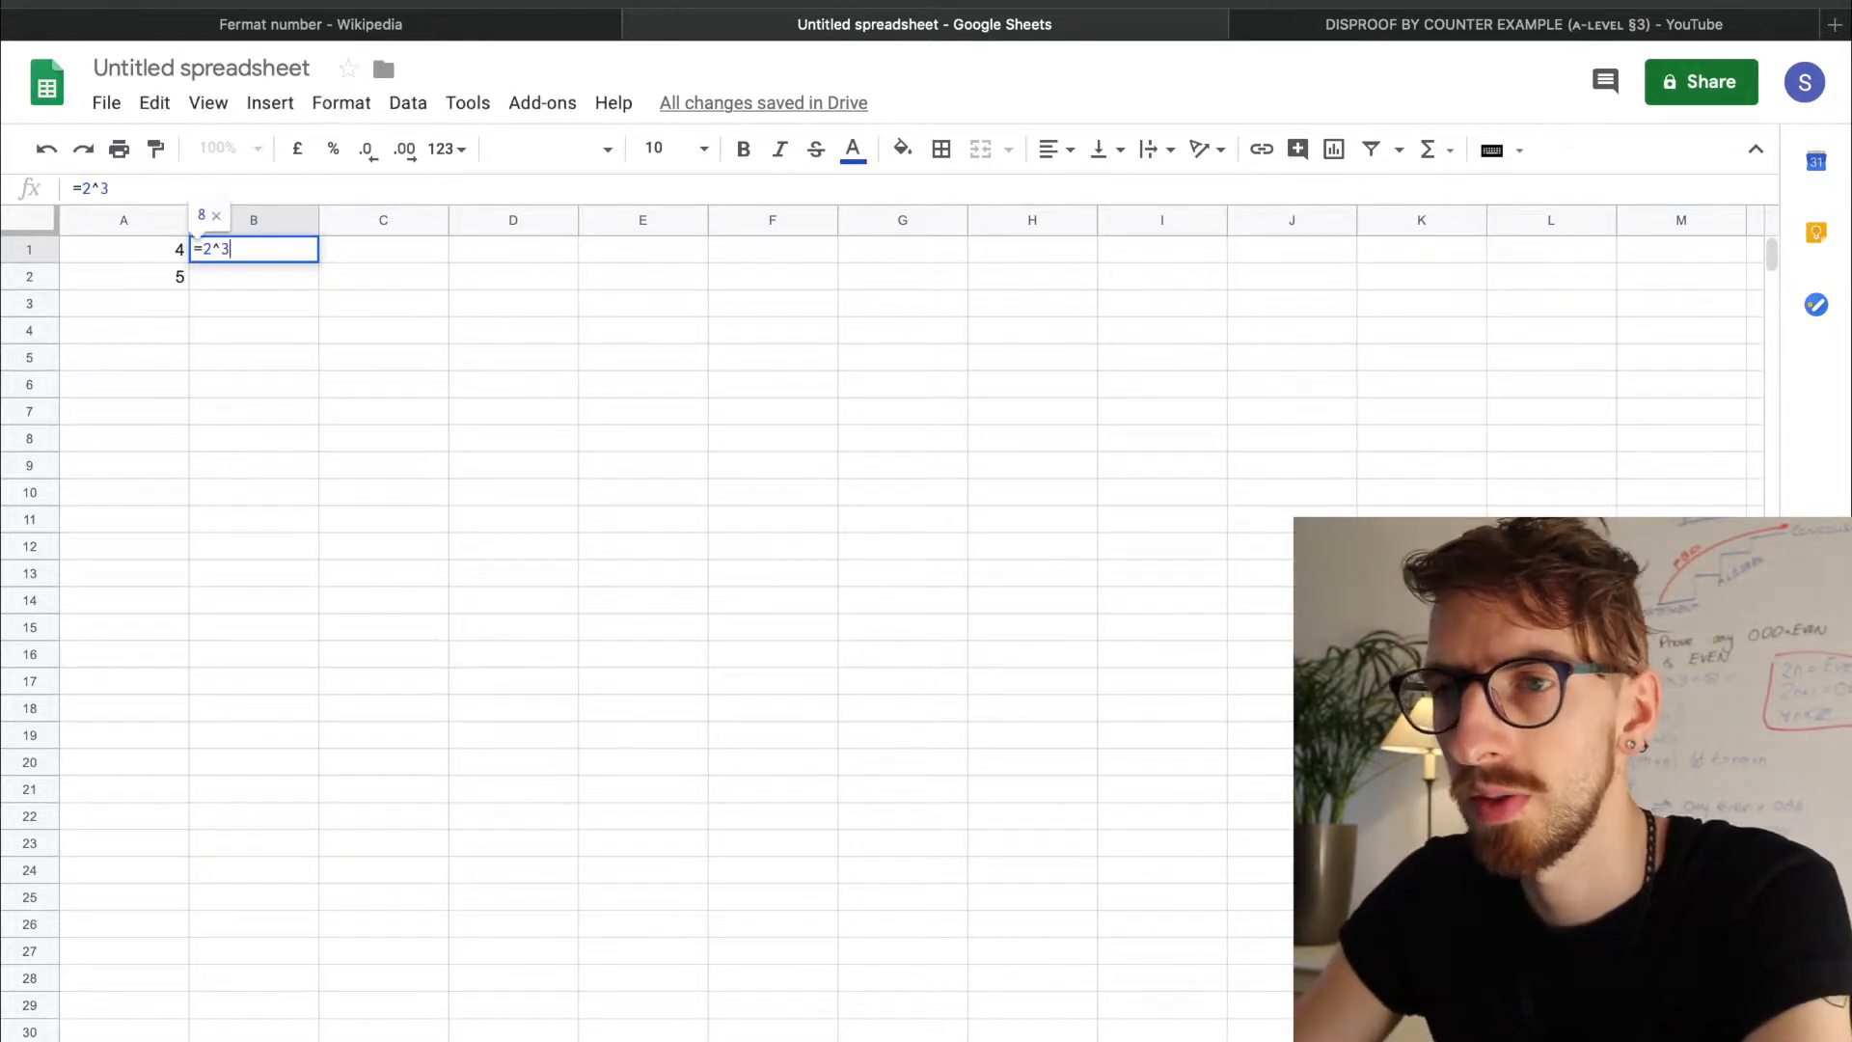
key(Return)
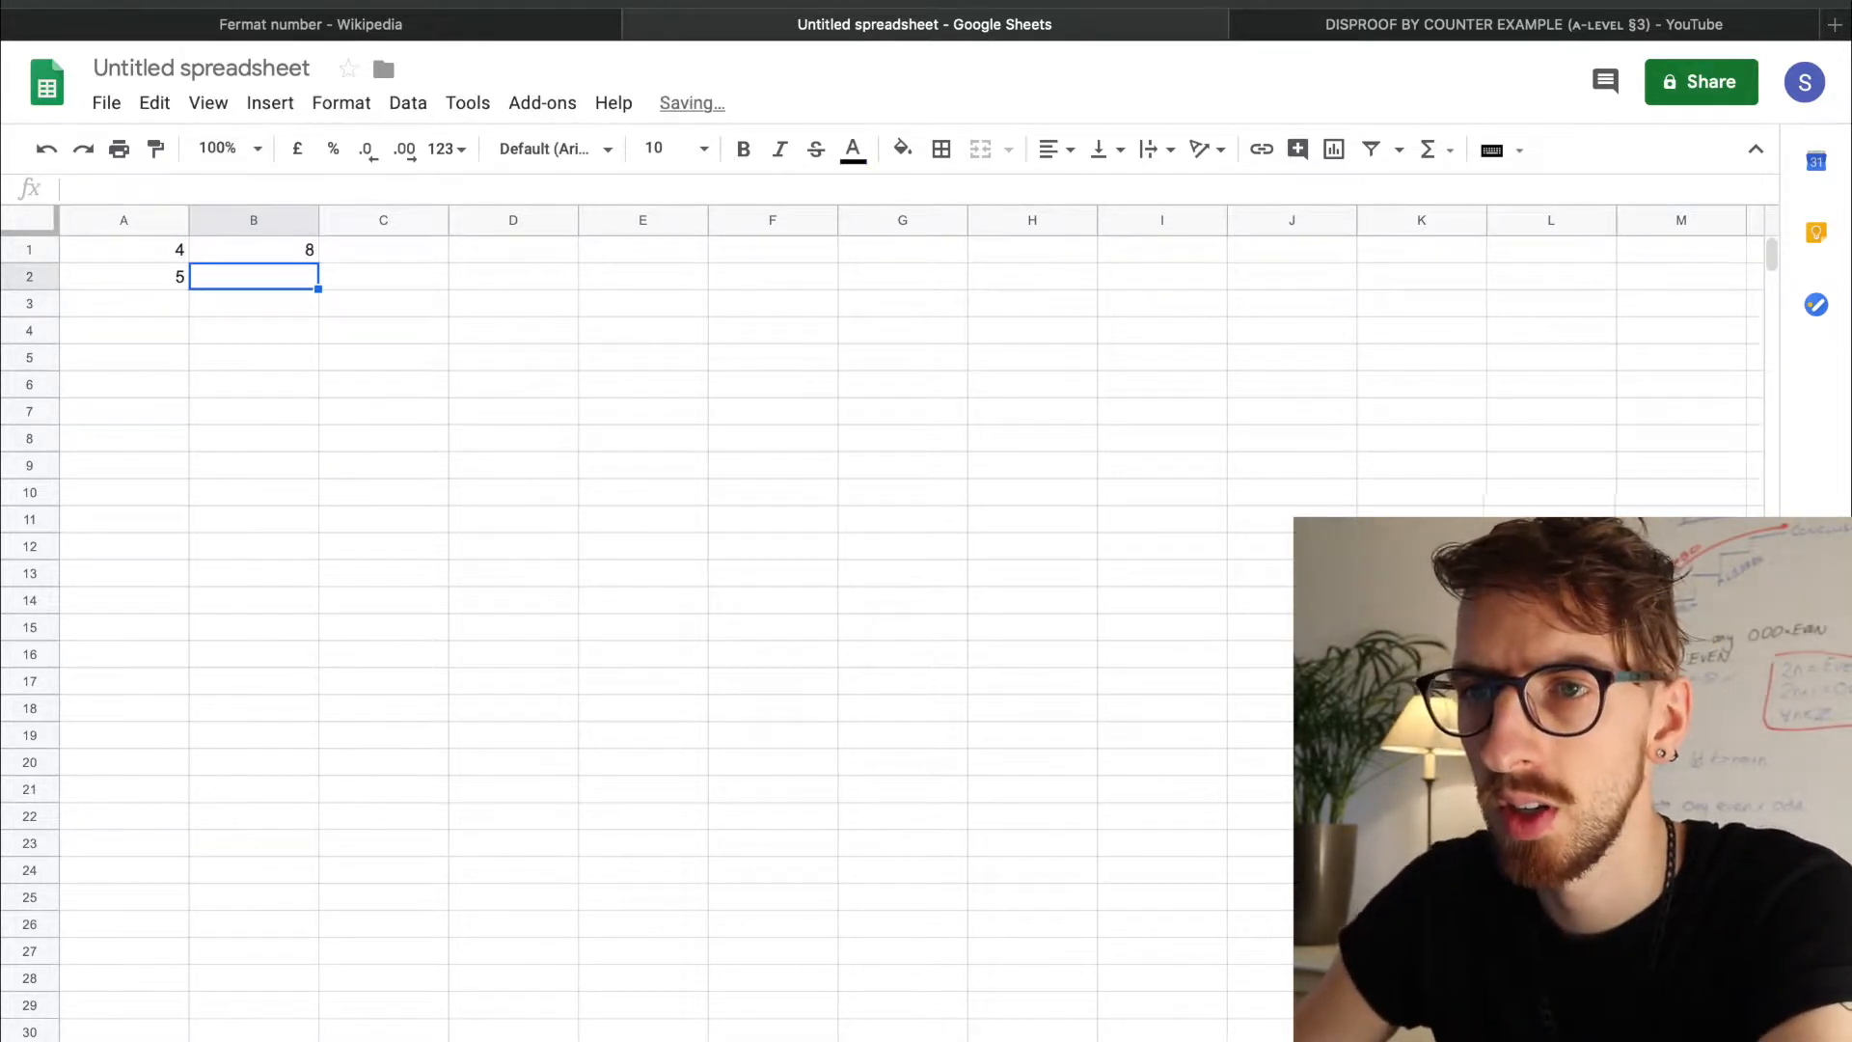
click(185, 279)
drag(186, 281, 280, 282)
- Change the formula in cell B1 to =2^(2^2)
click(298, 253)
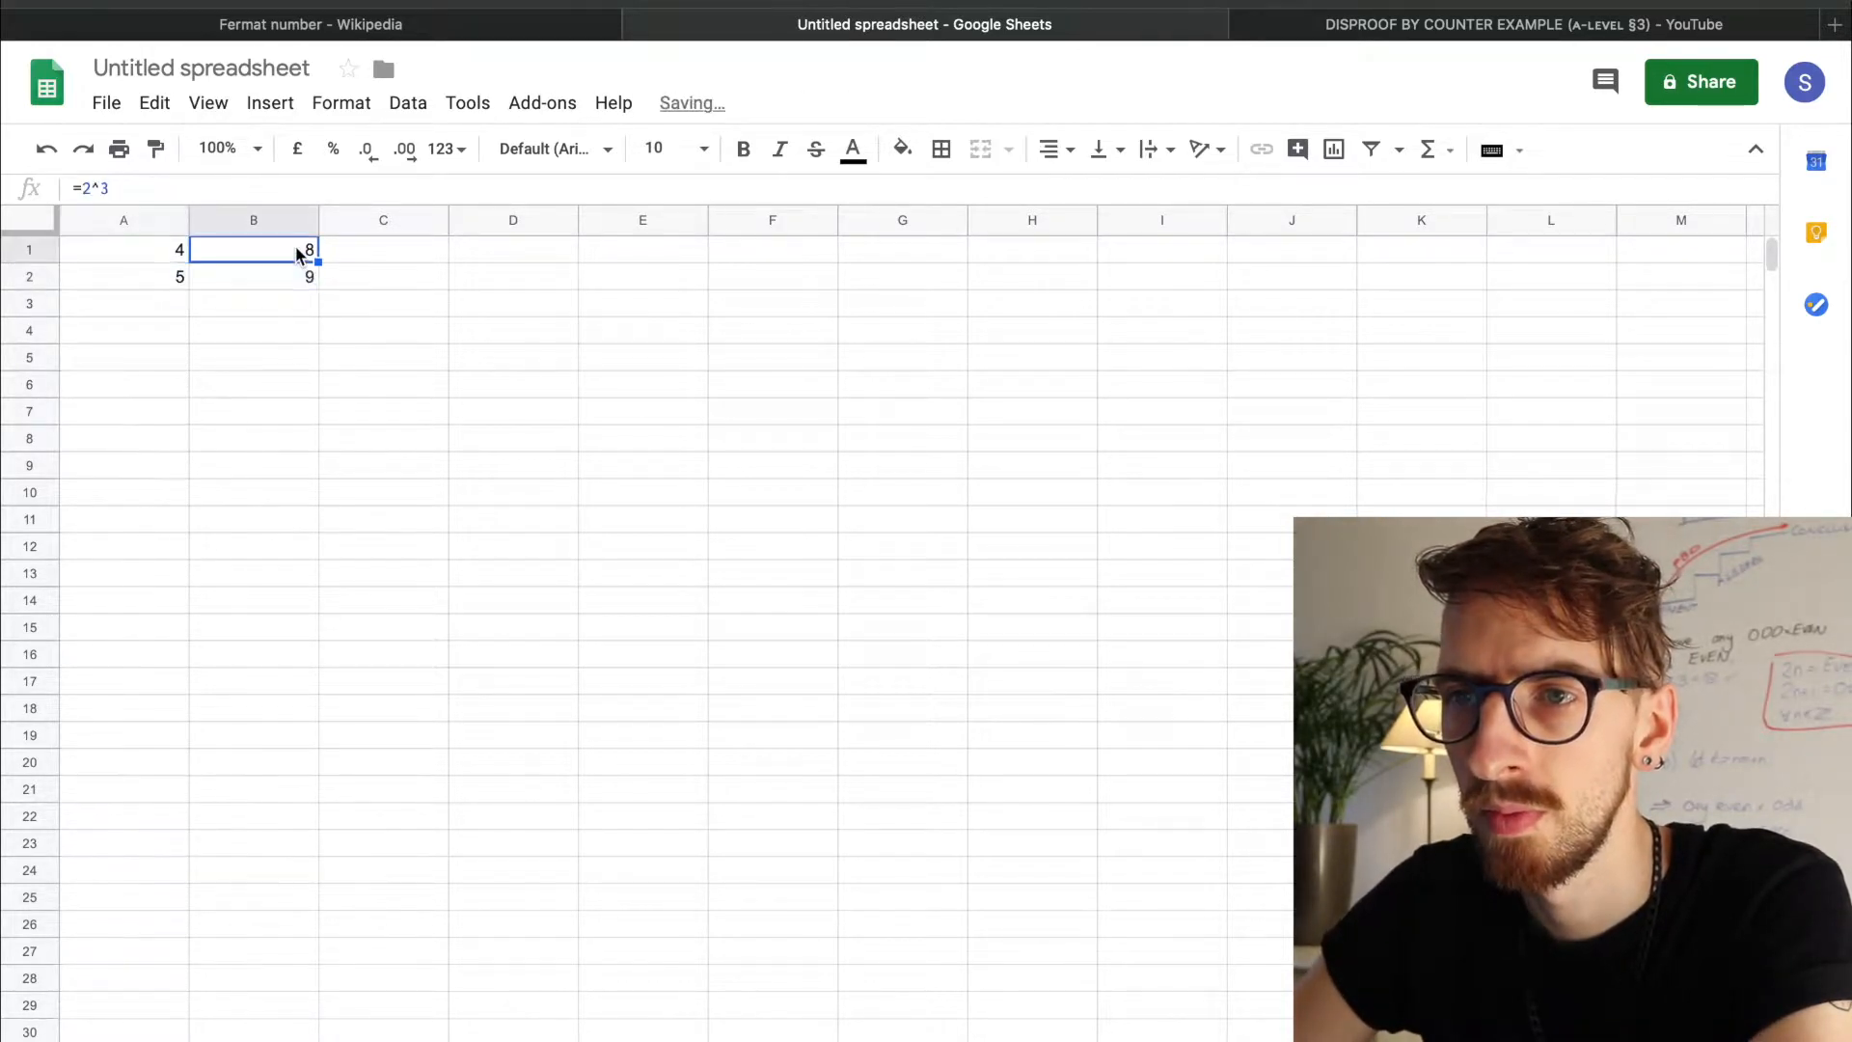
click(113, 190)
key(BackSpace)
text(()
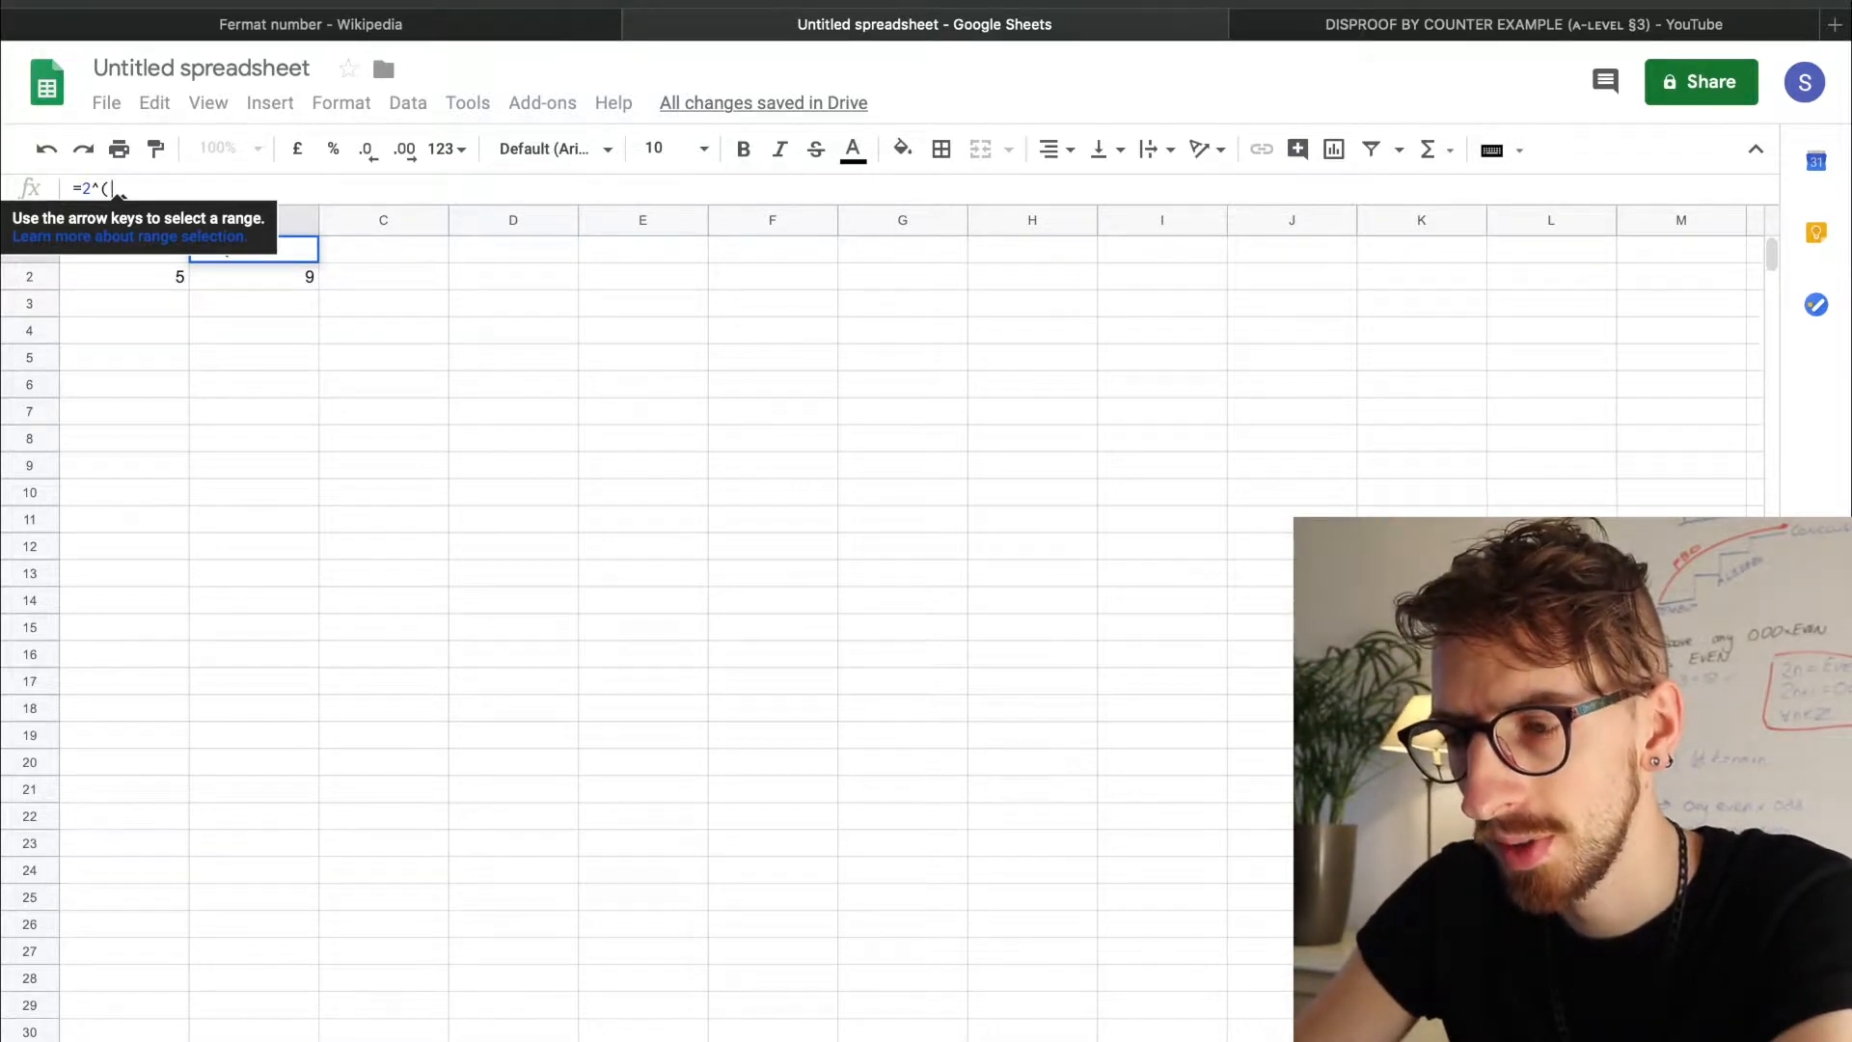
text(2)
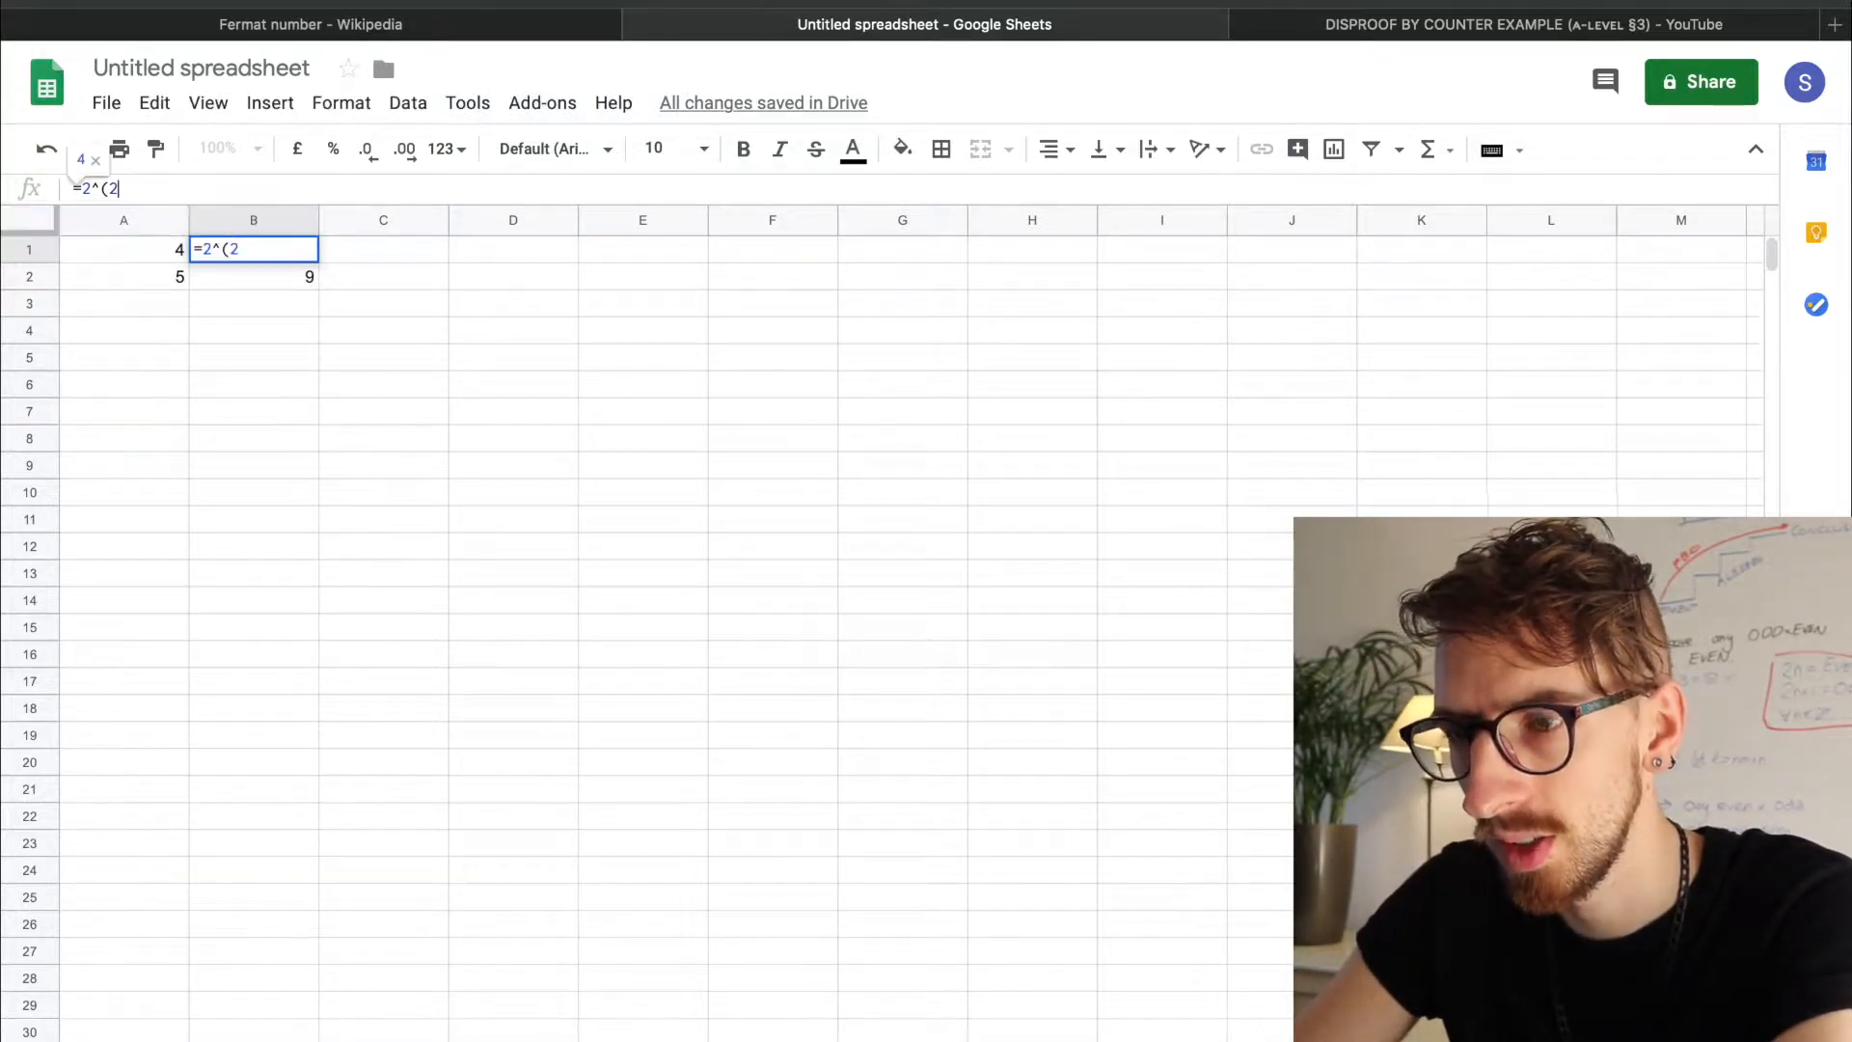
text(^@)
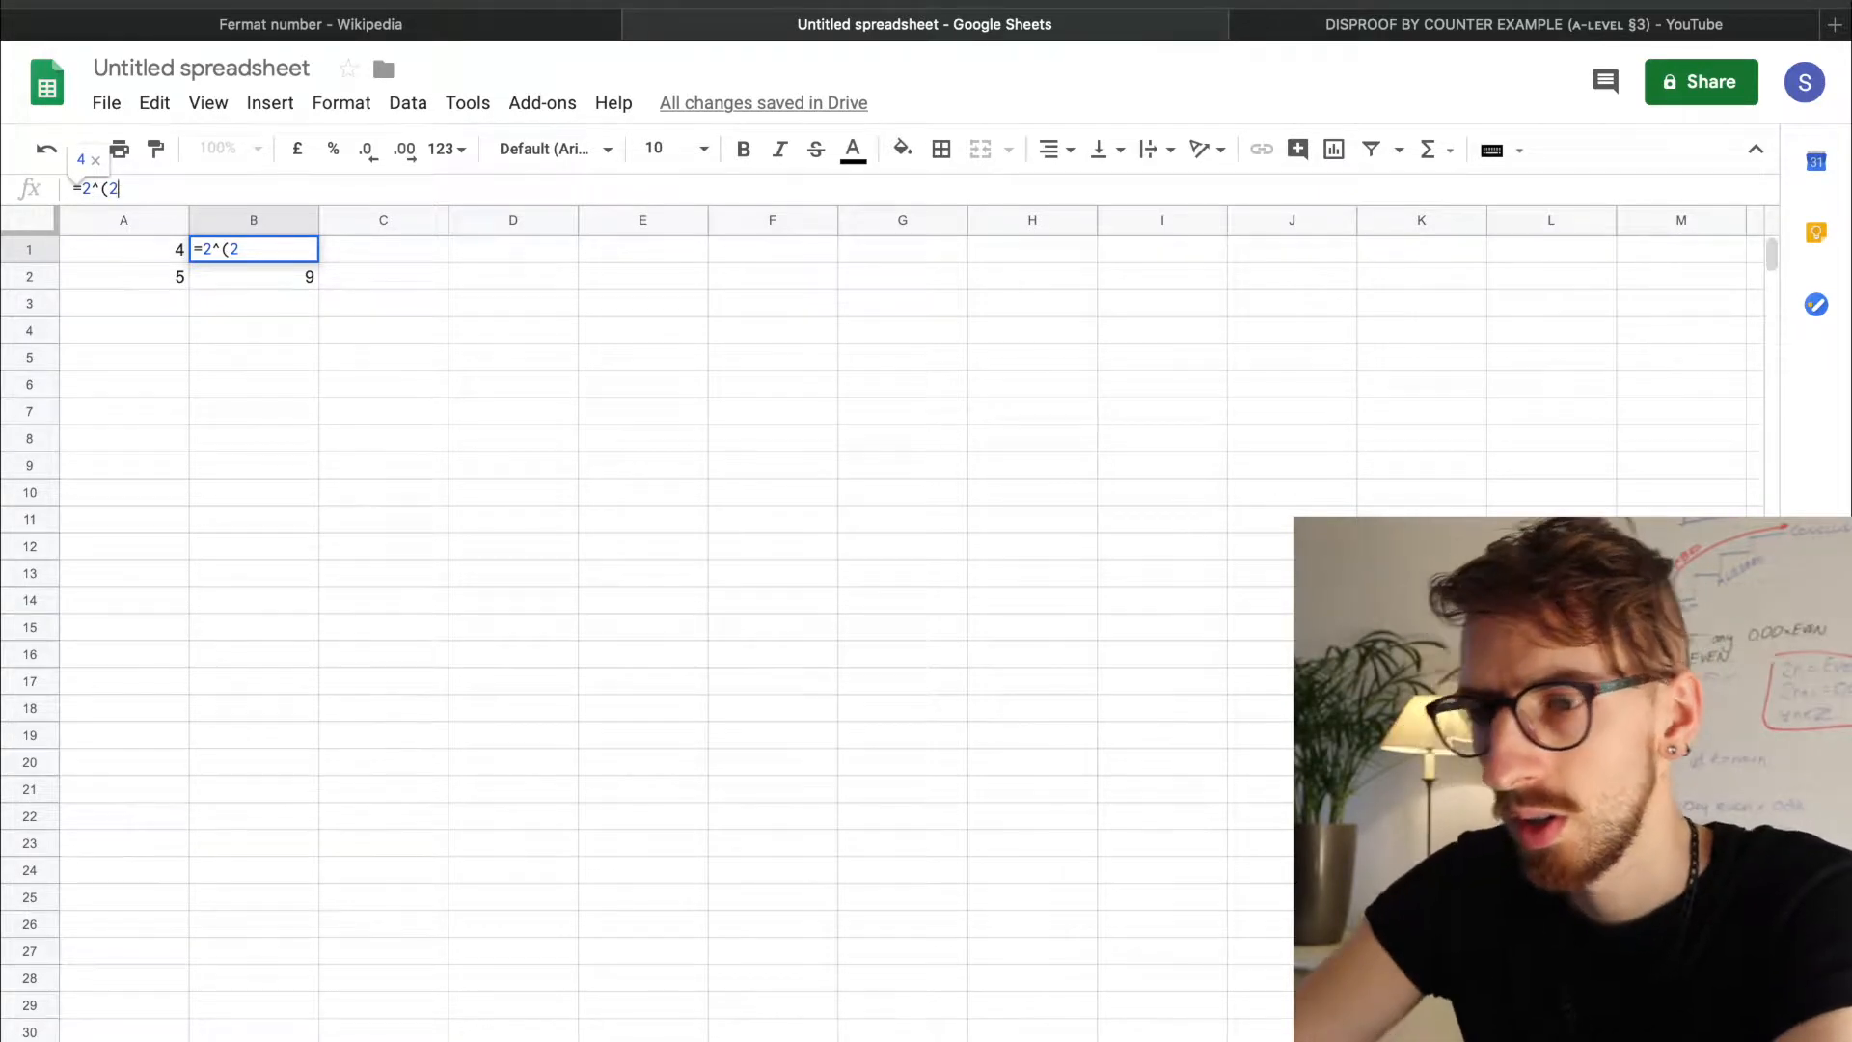
text())
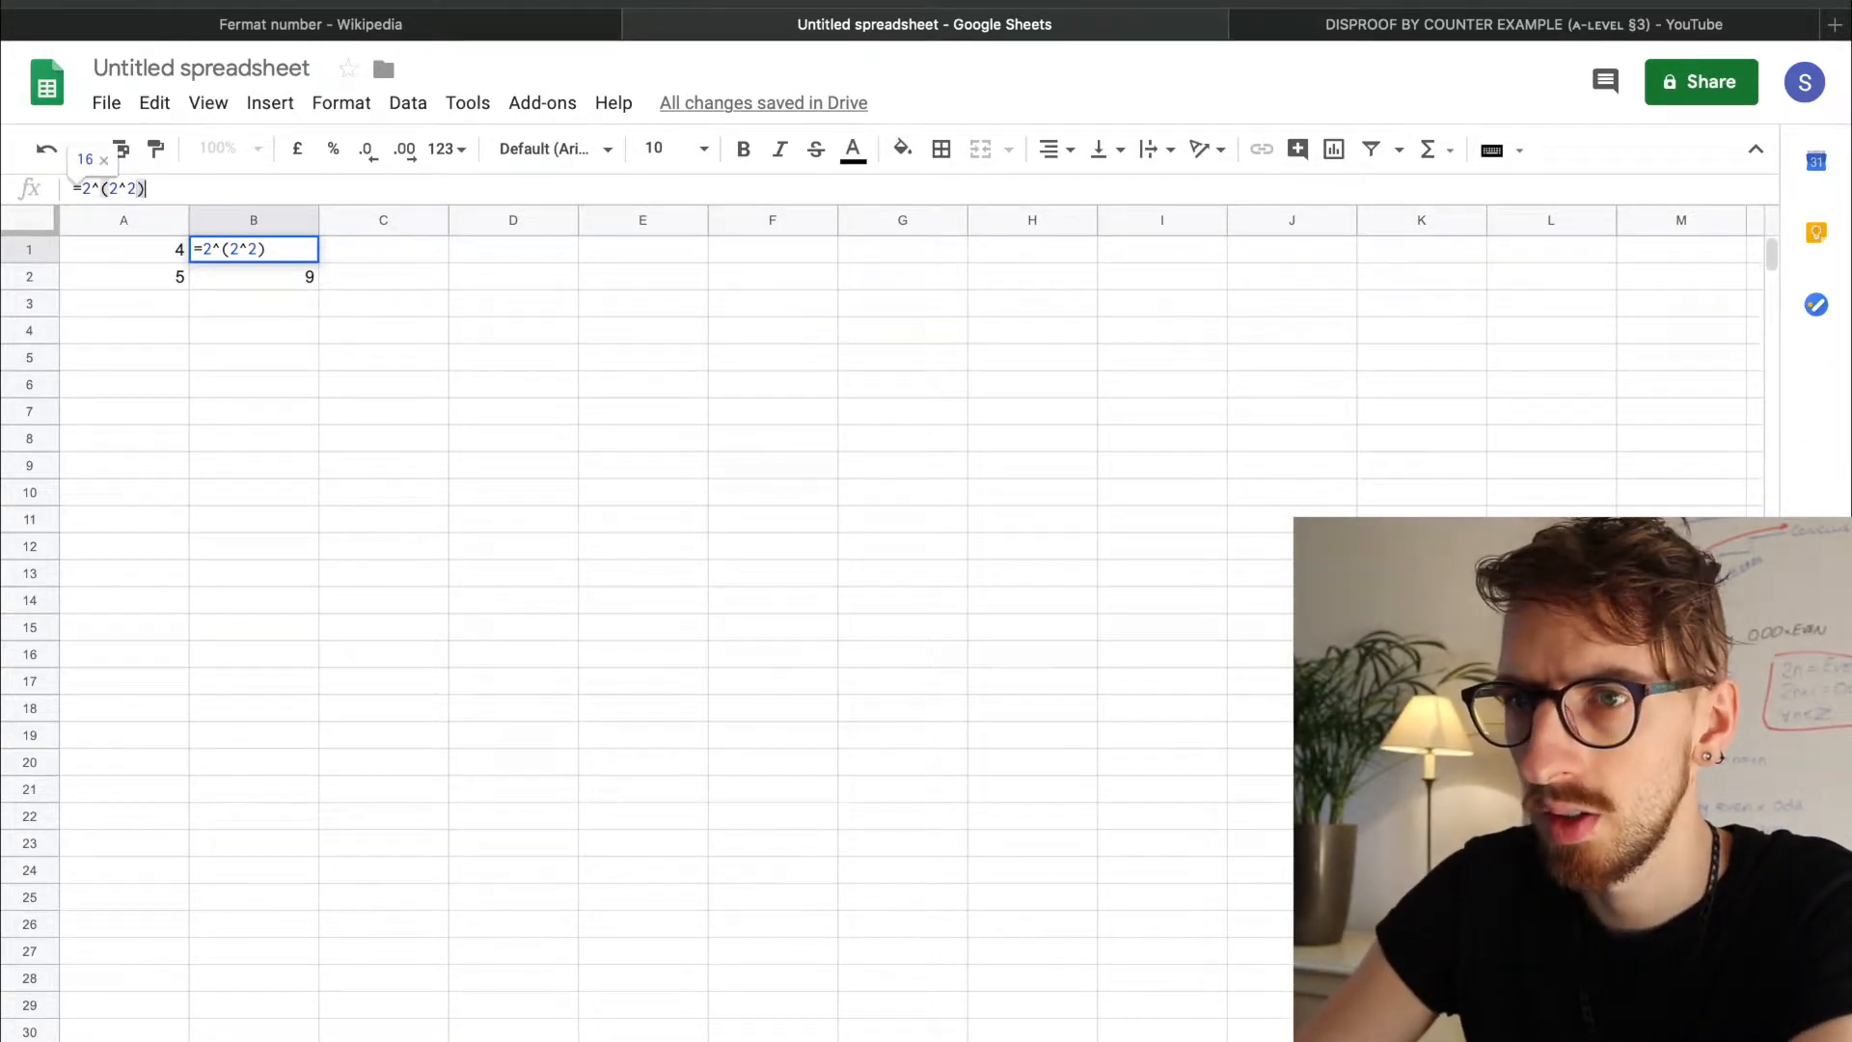
key(Return)
- Enter =2^(2^3), =2^(2^4) and =2^(2^5) in cells C1, D1 and E1, and fill the row 2 formula across to E2
click(413, 248)
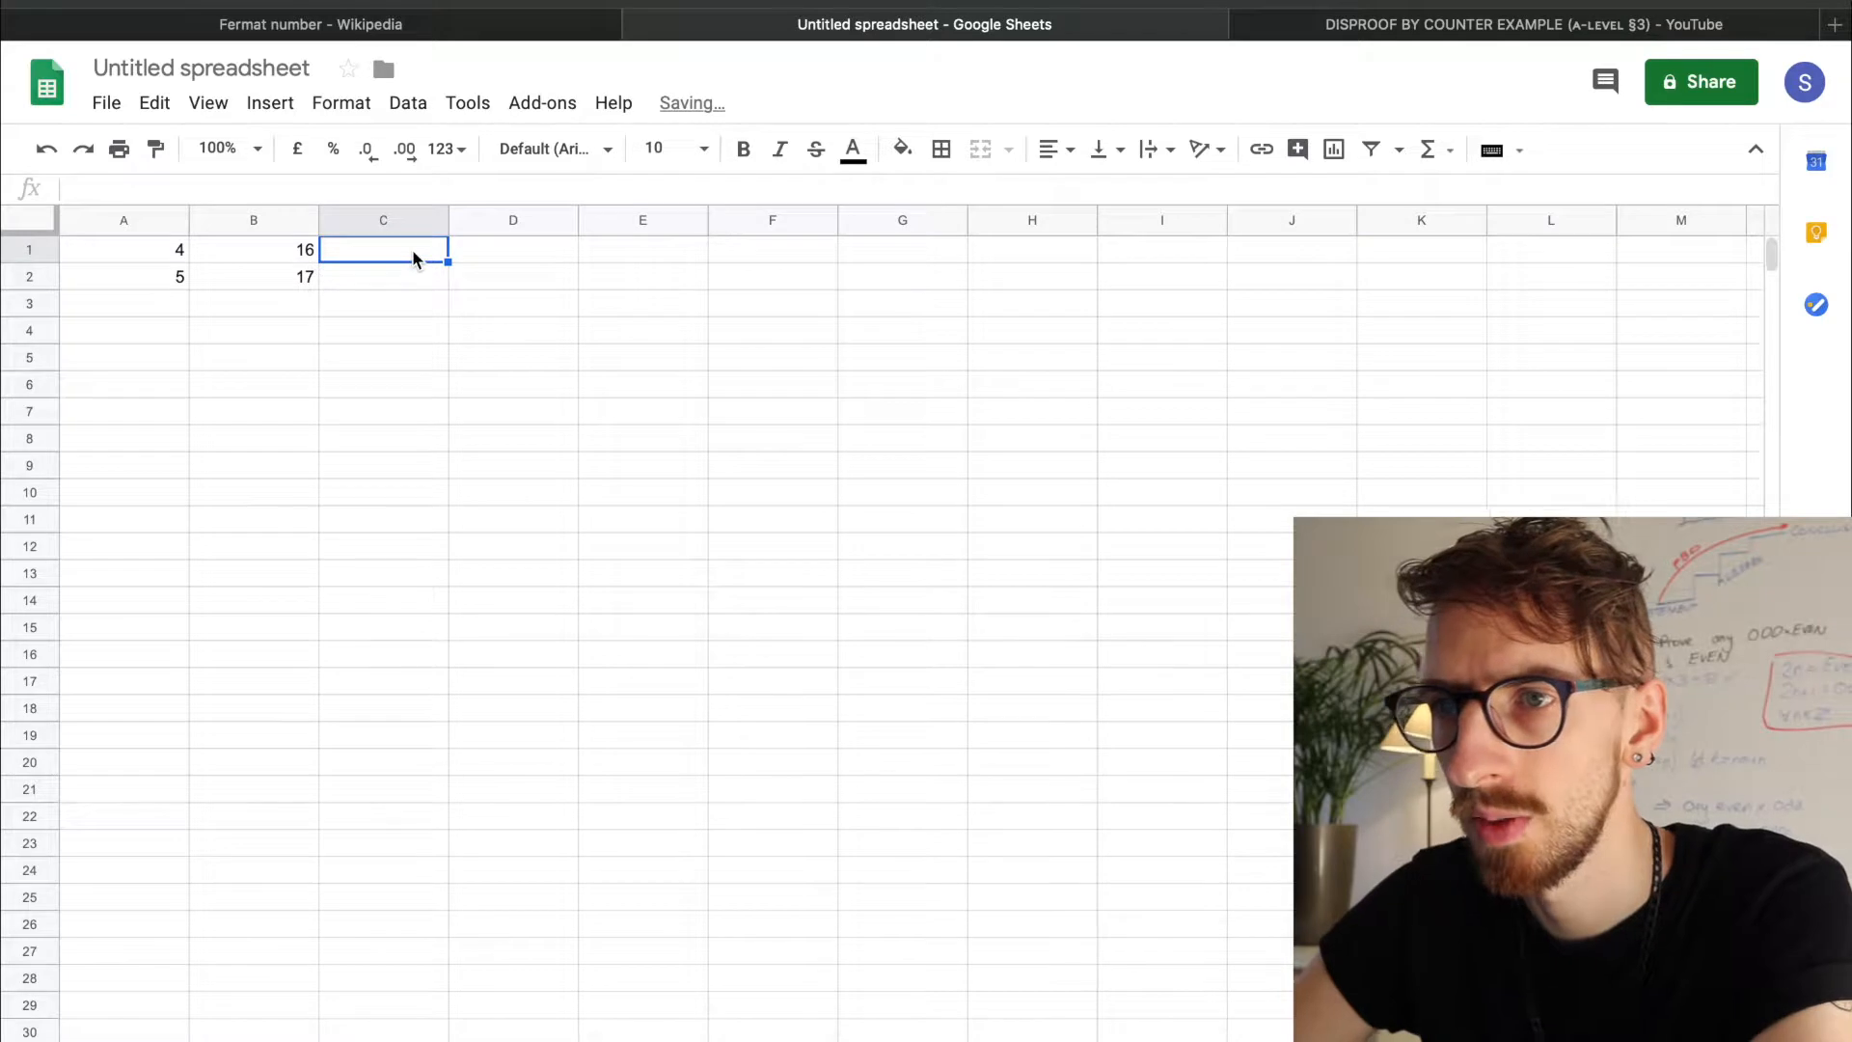
text(=2^(2^3))
key(Tab)
text(=2^(2^4))
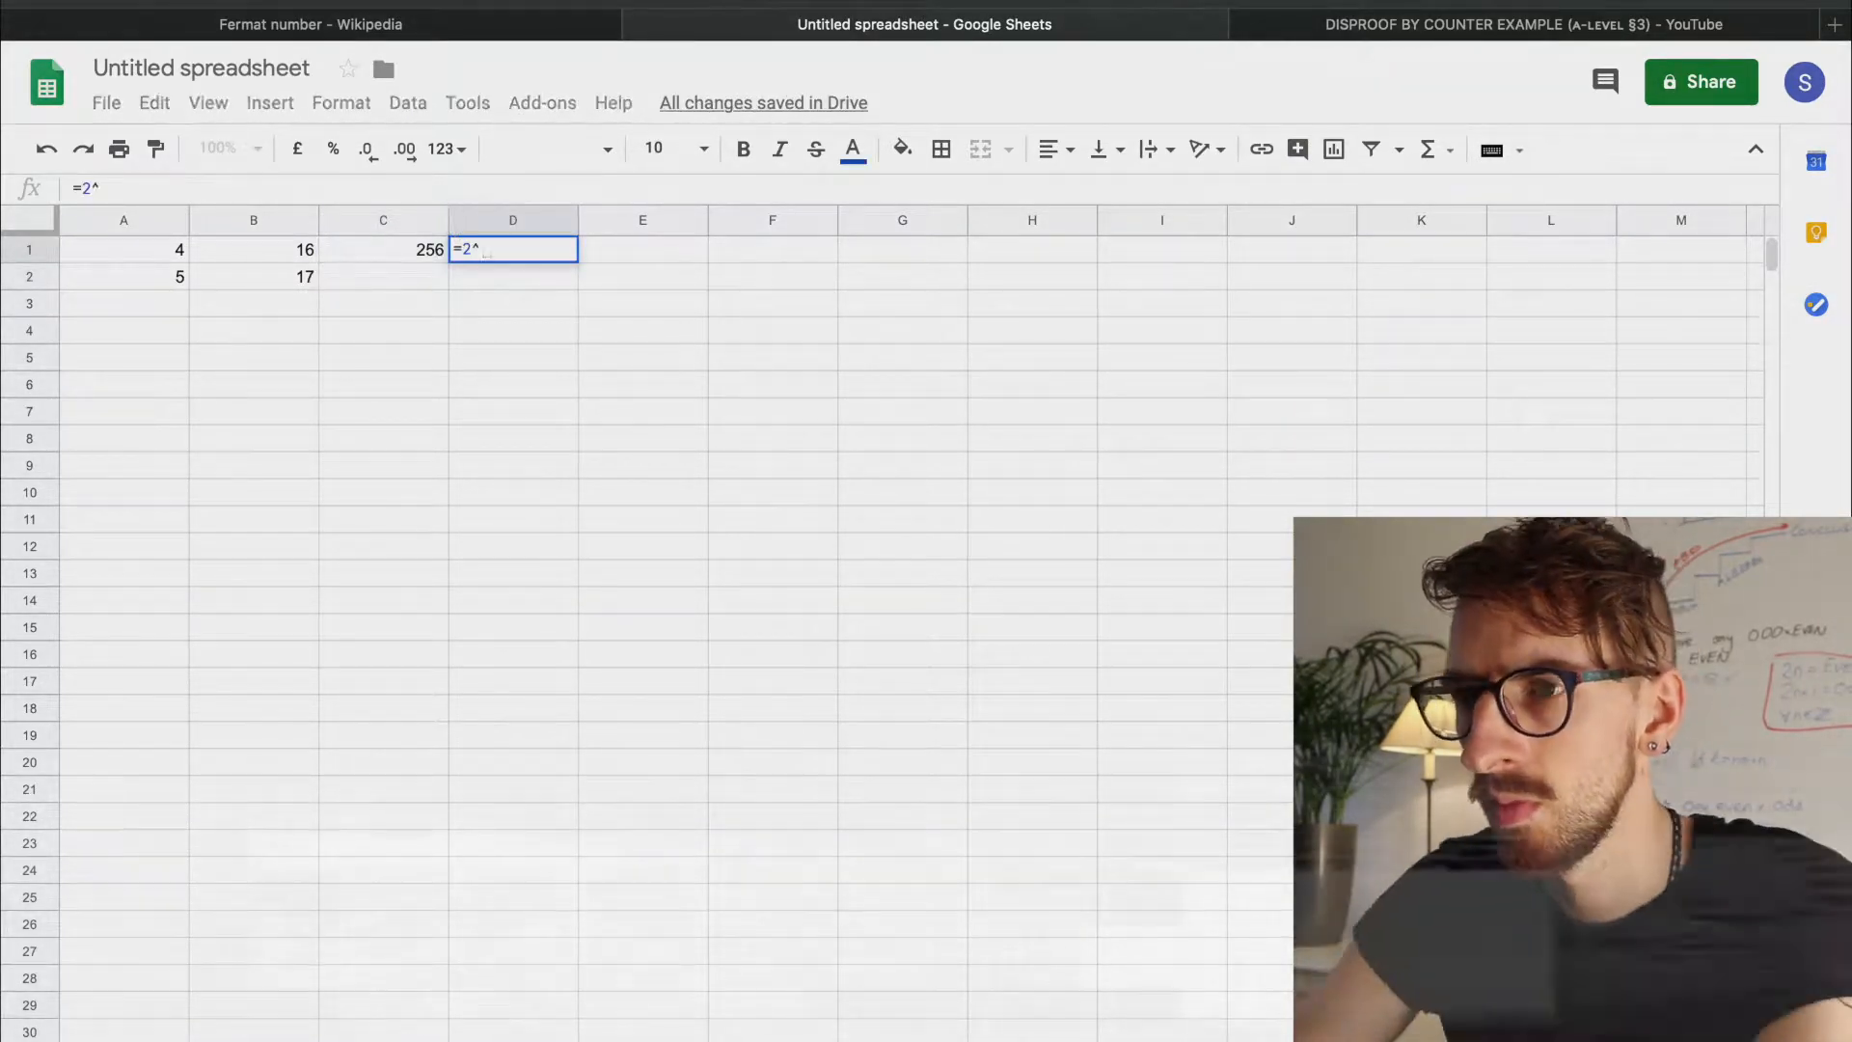
key(Tab)
text(=2^(2^5))
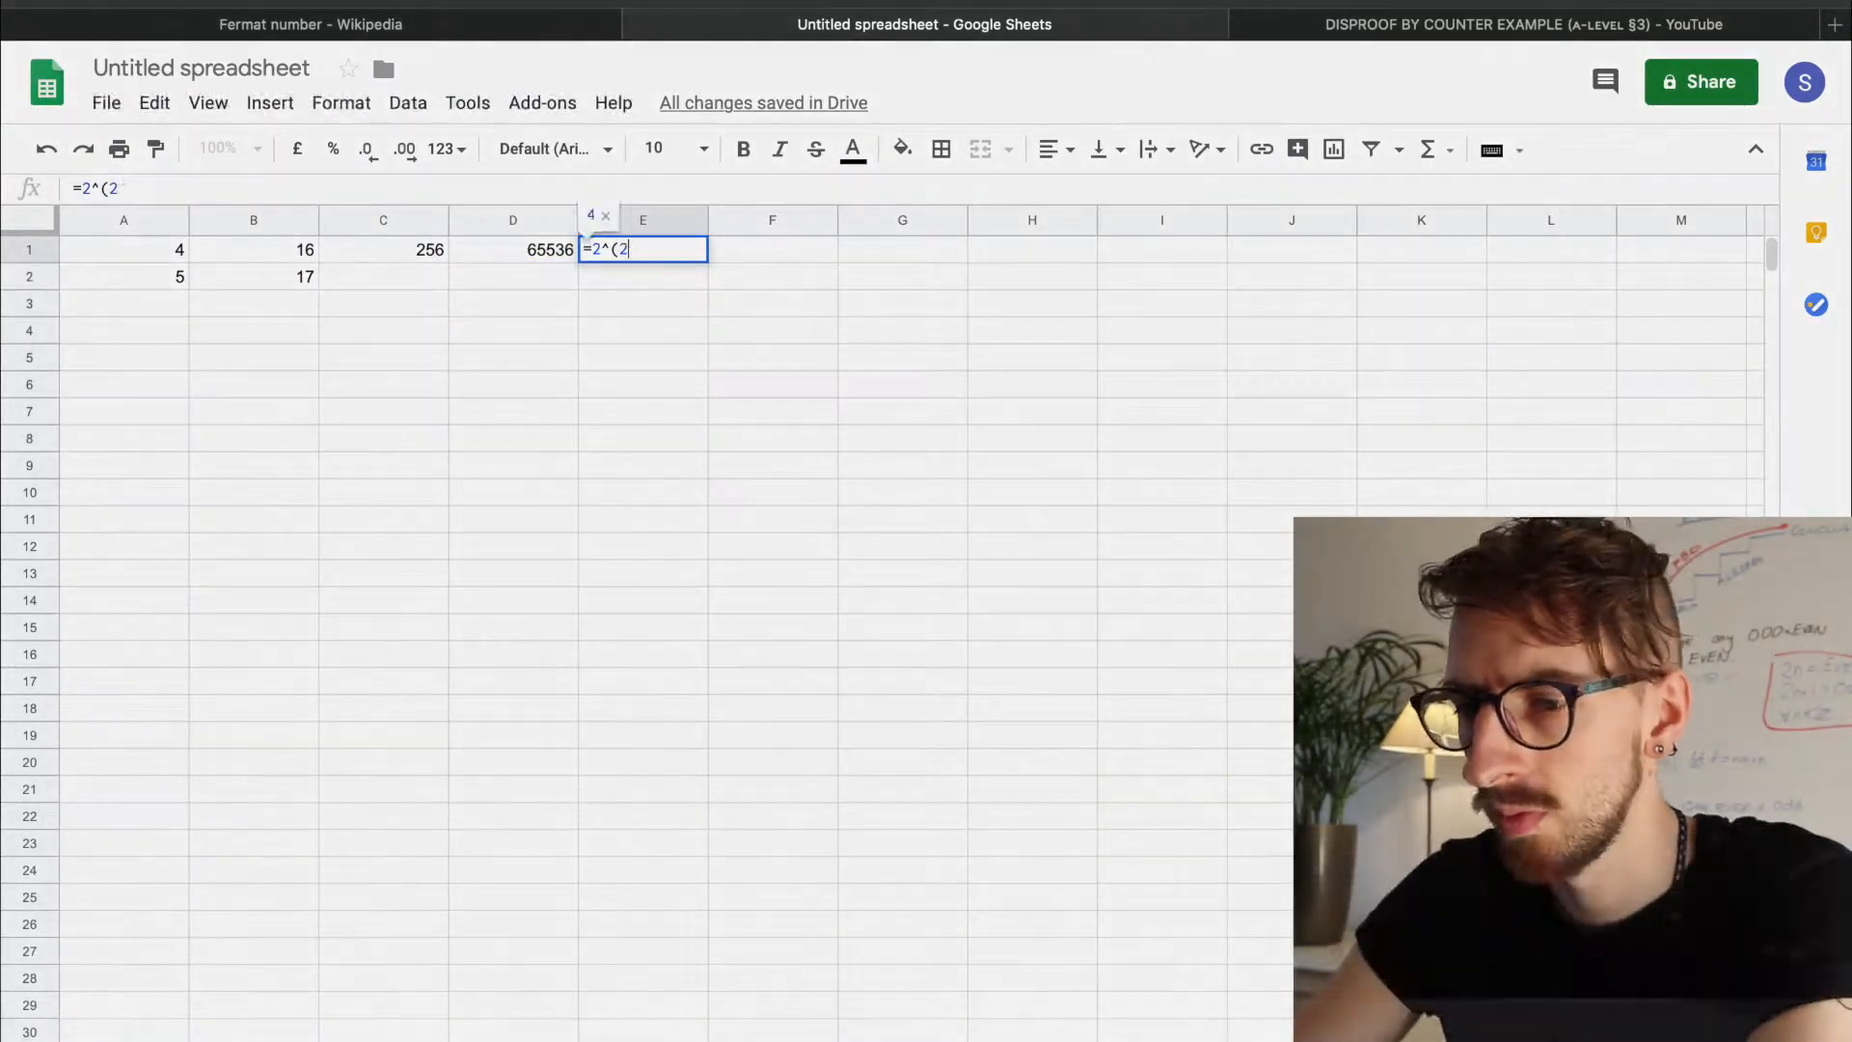
key(Return)
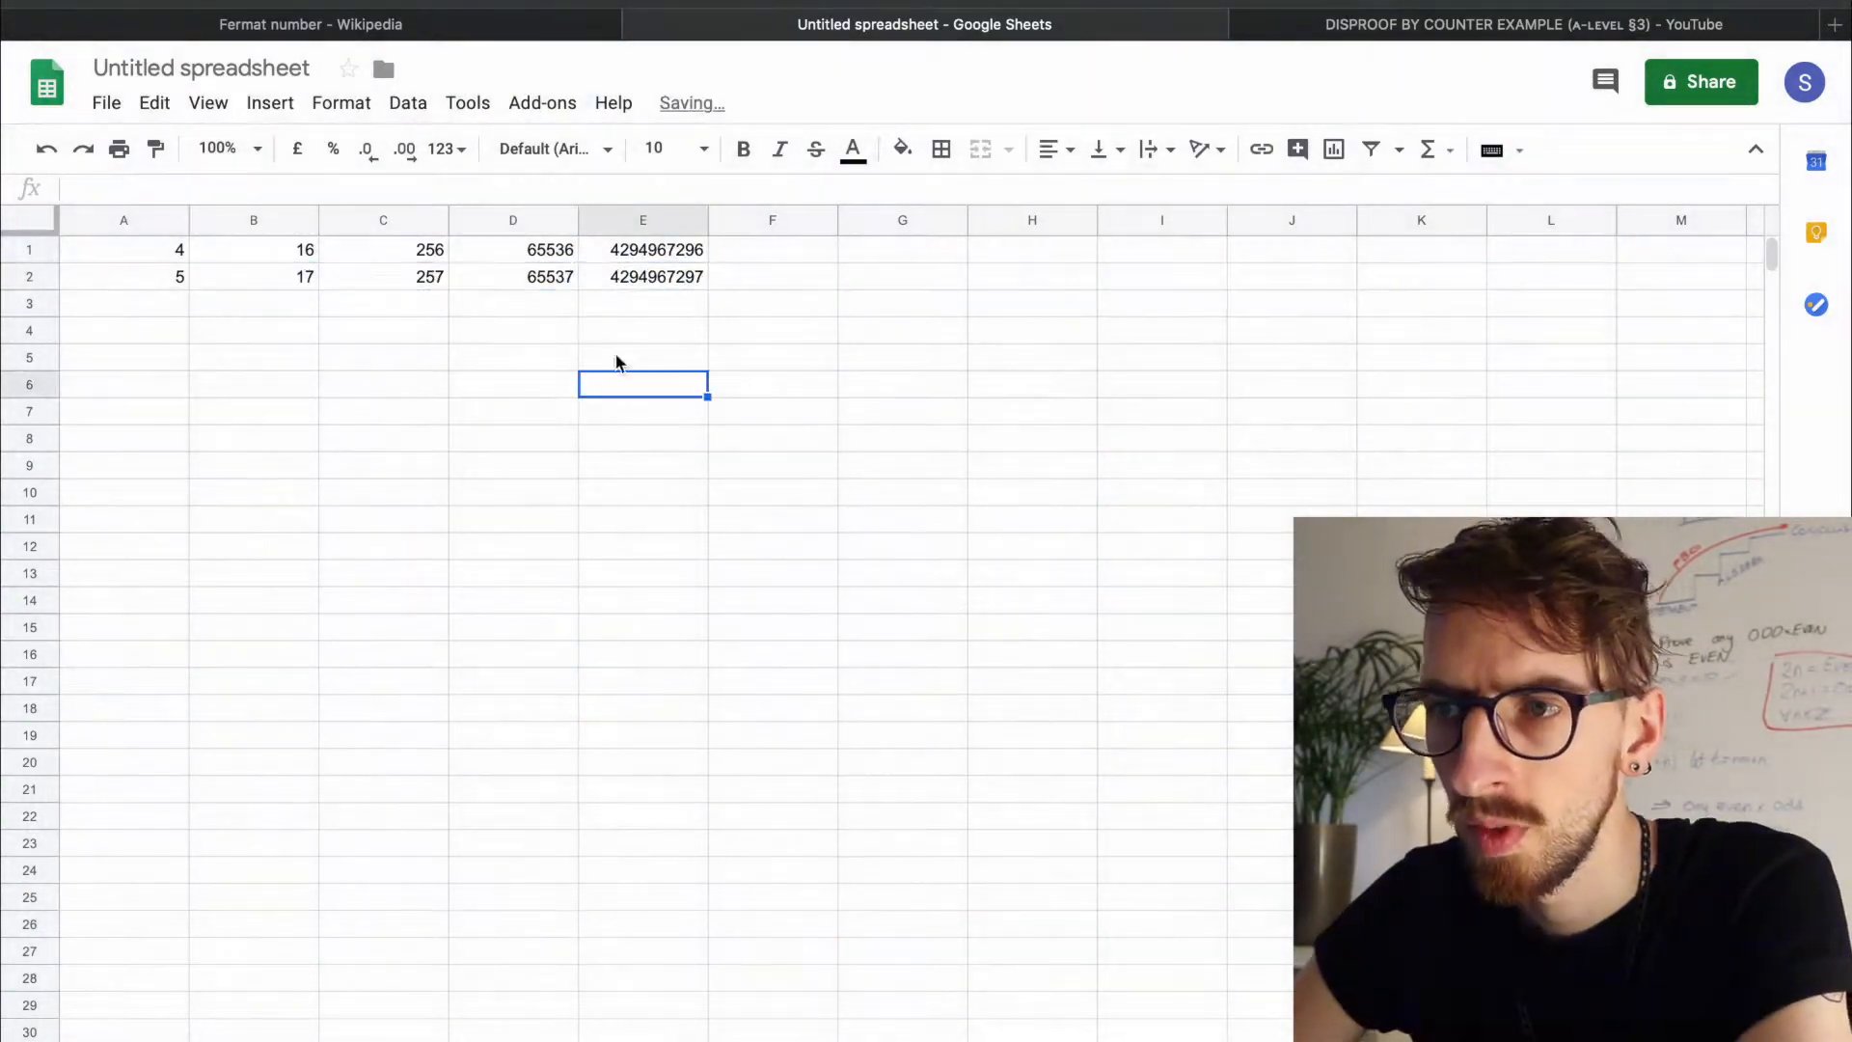
- Review the power formulas across row 1 from A1 to E1 and the formula in E2
click(385, 251)
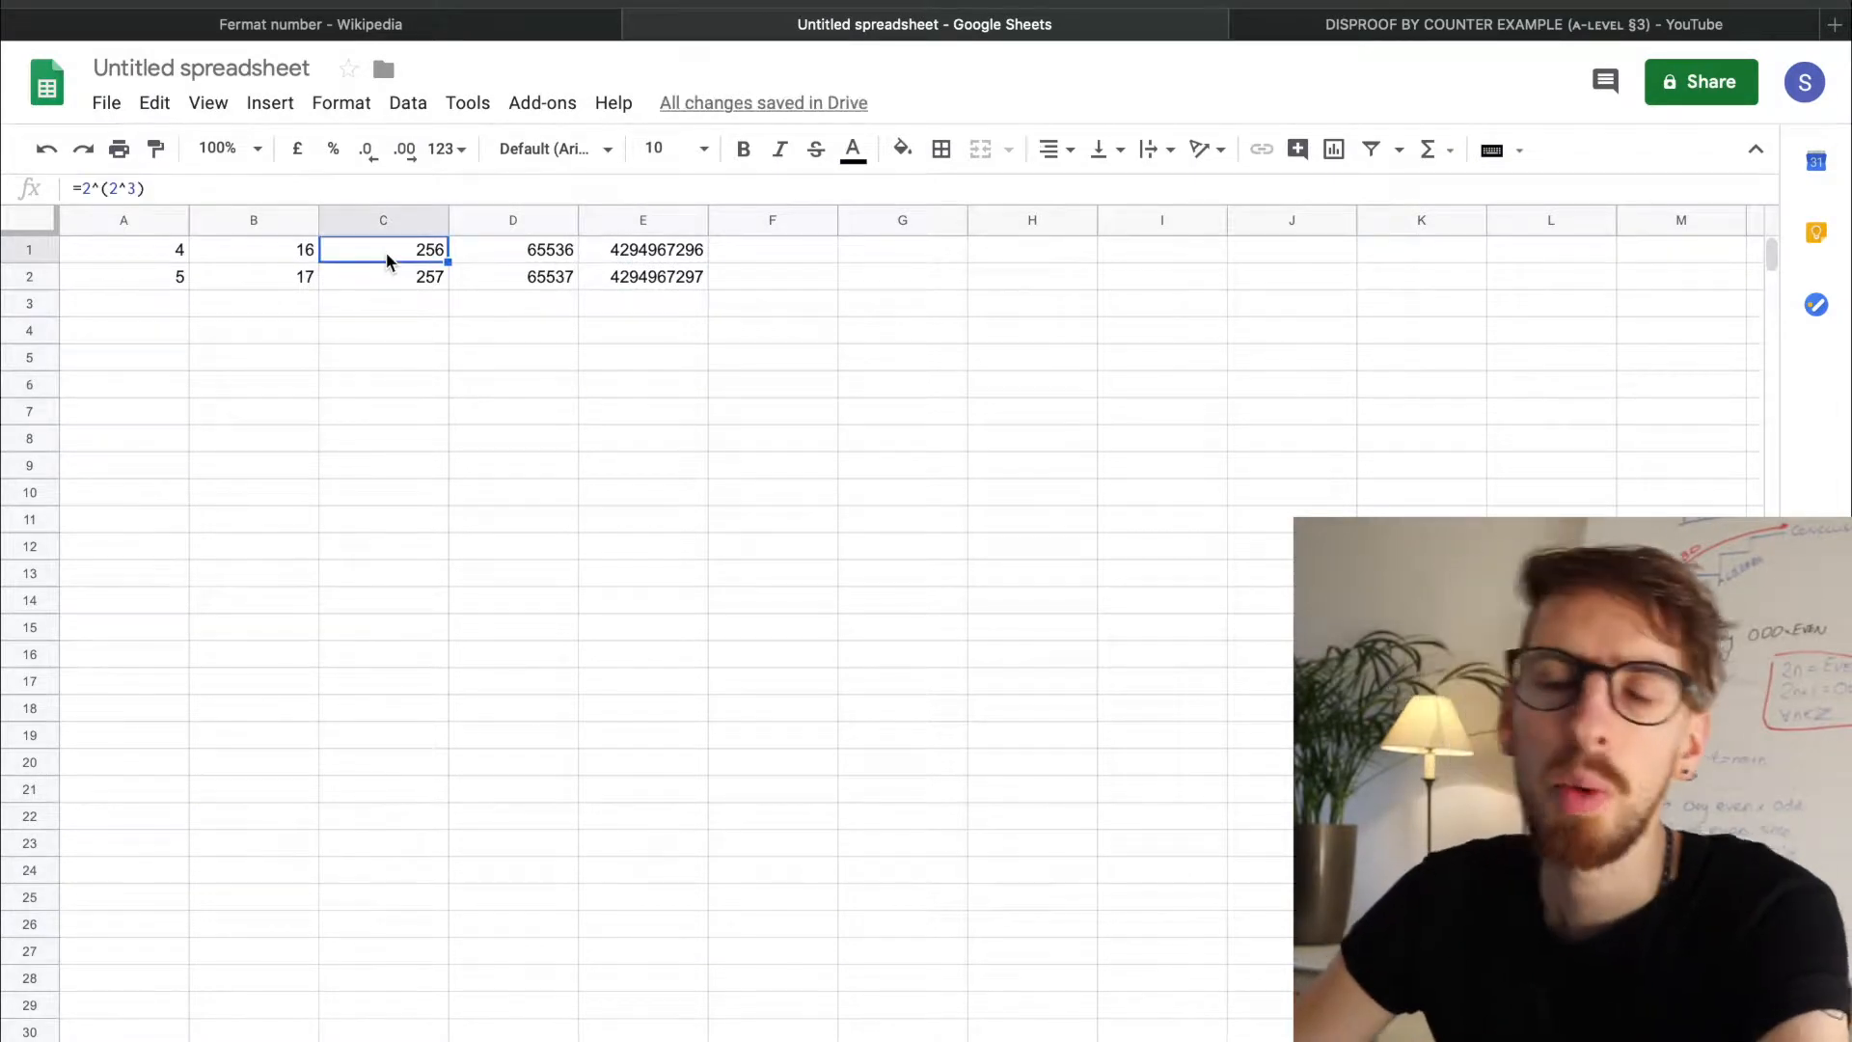
key(Left)
key(Left)
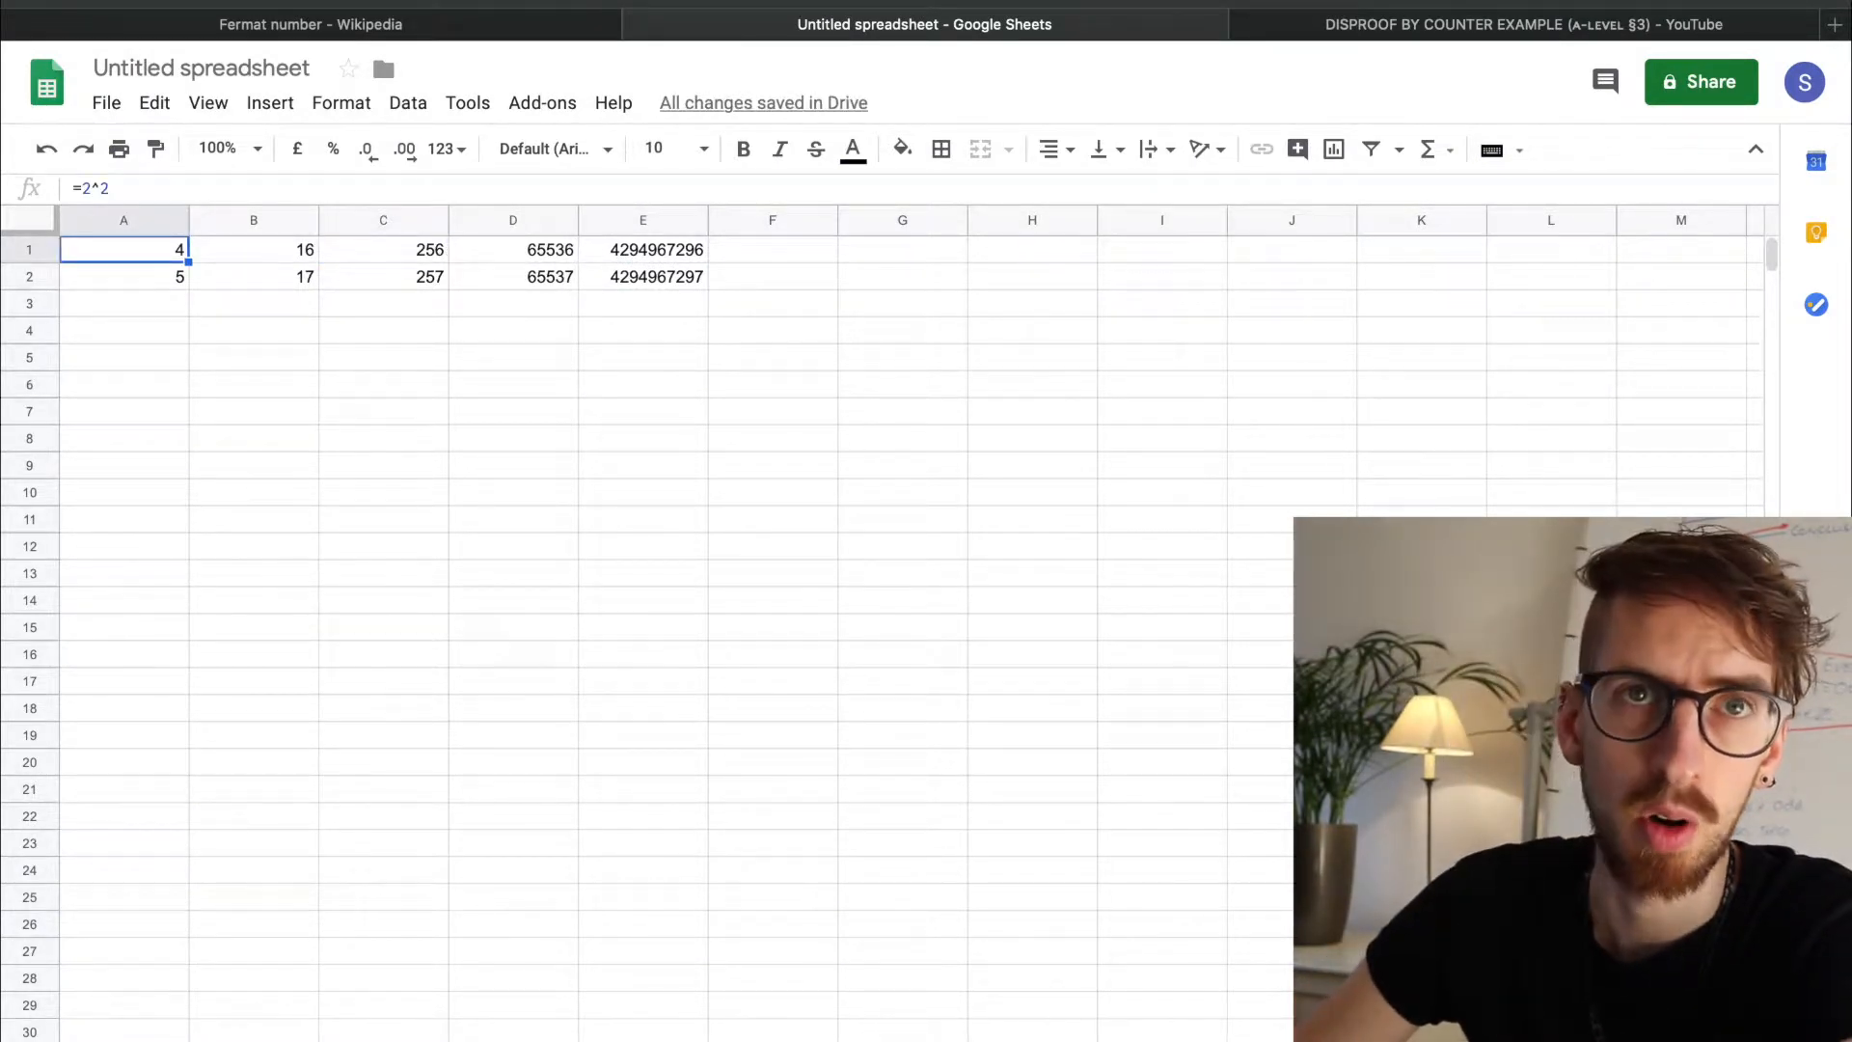
key(Right)
key(Right)
key(Right)
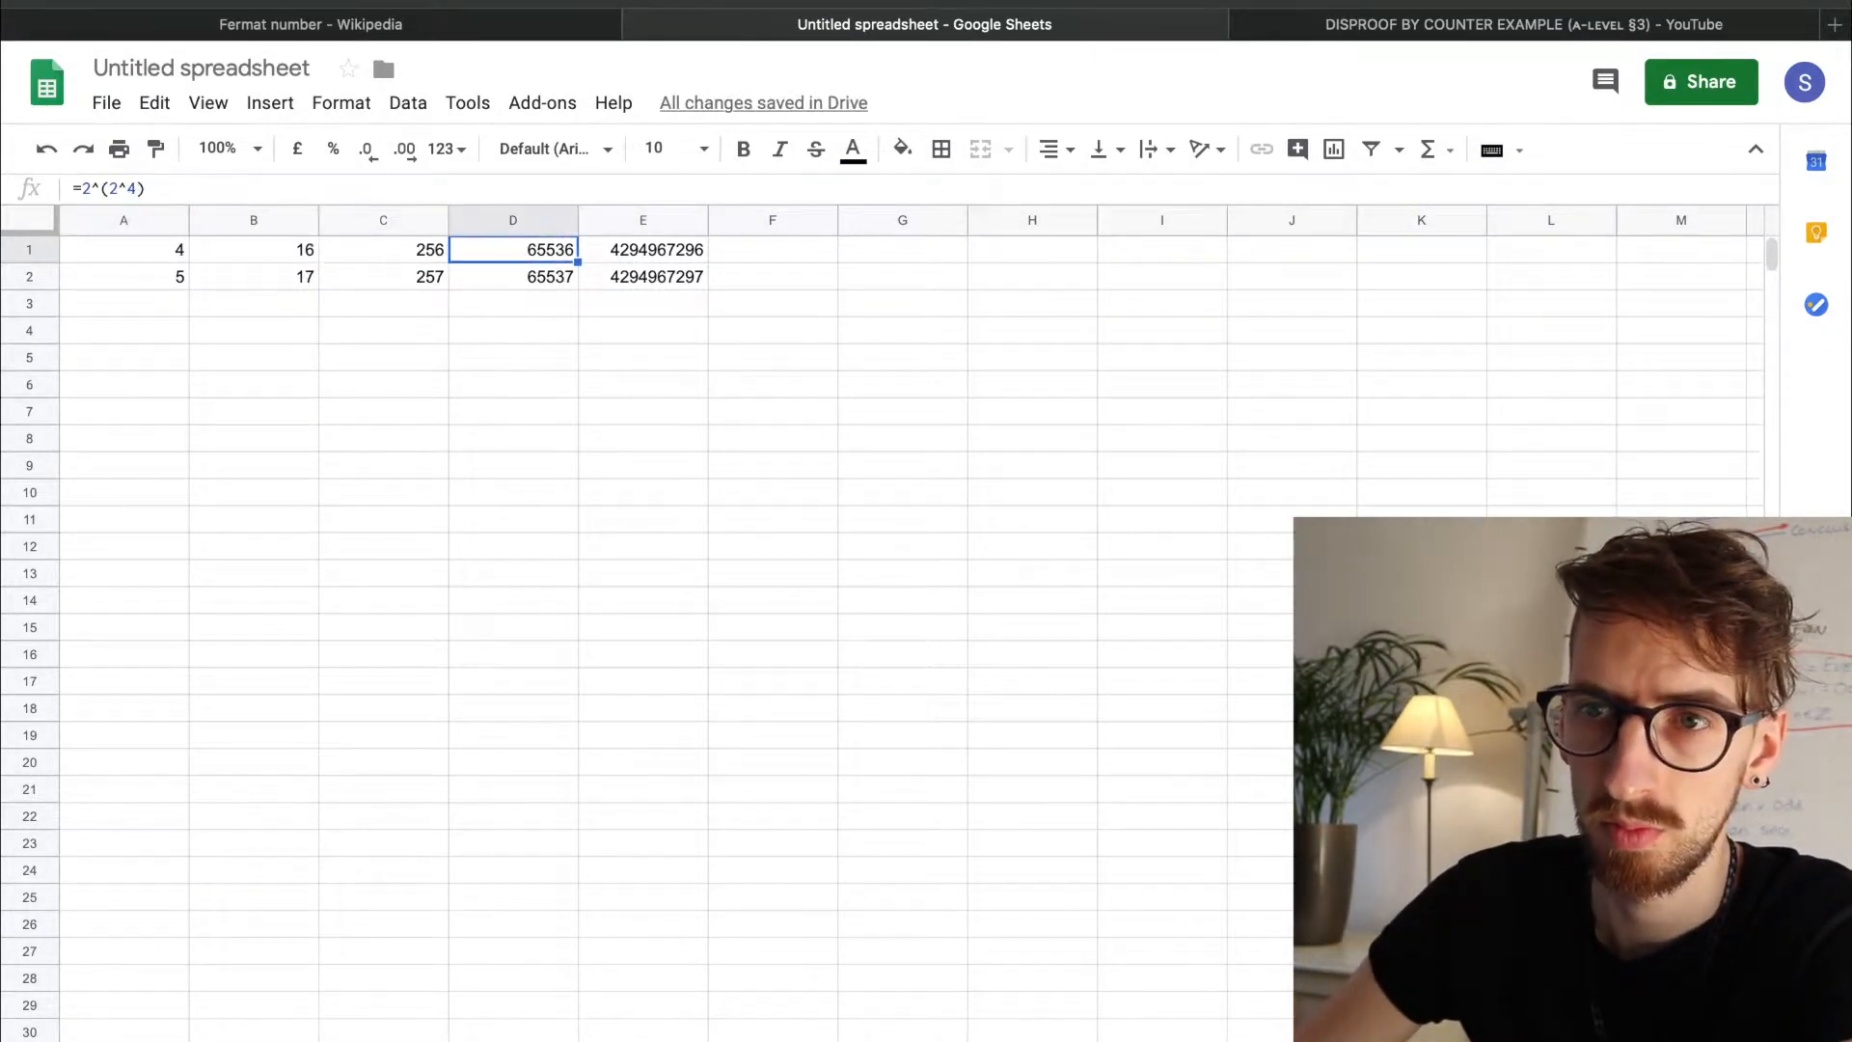
key(Left)
key(Left)
key(Left)
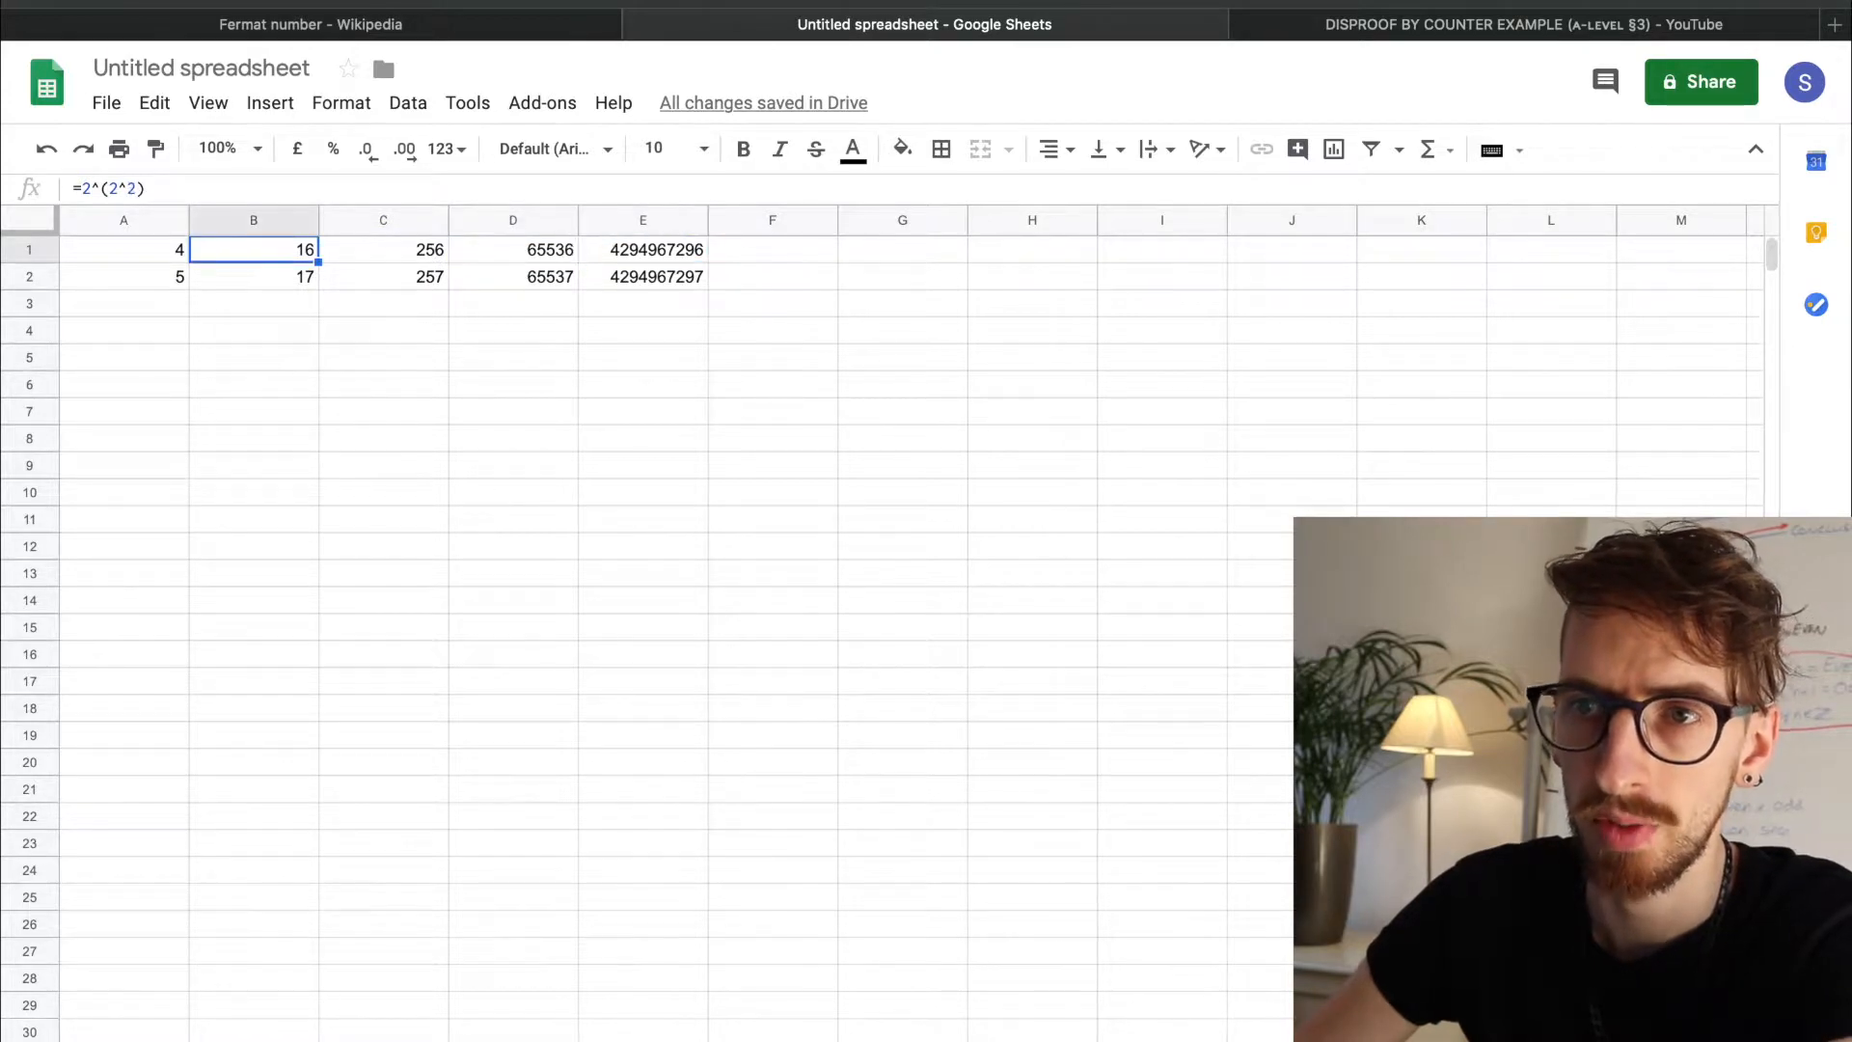
key(Right)
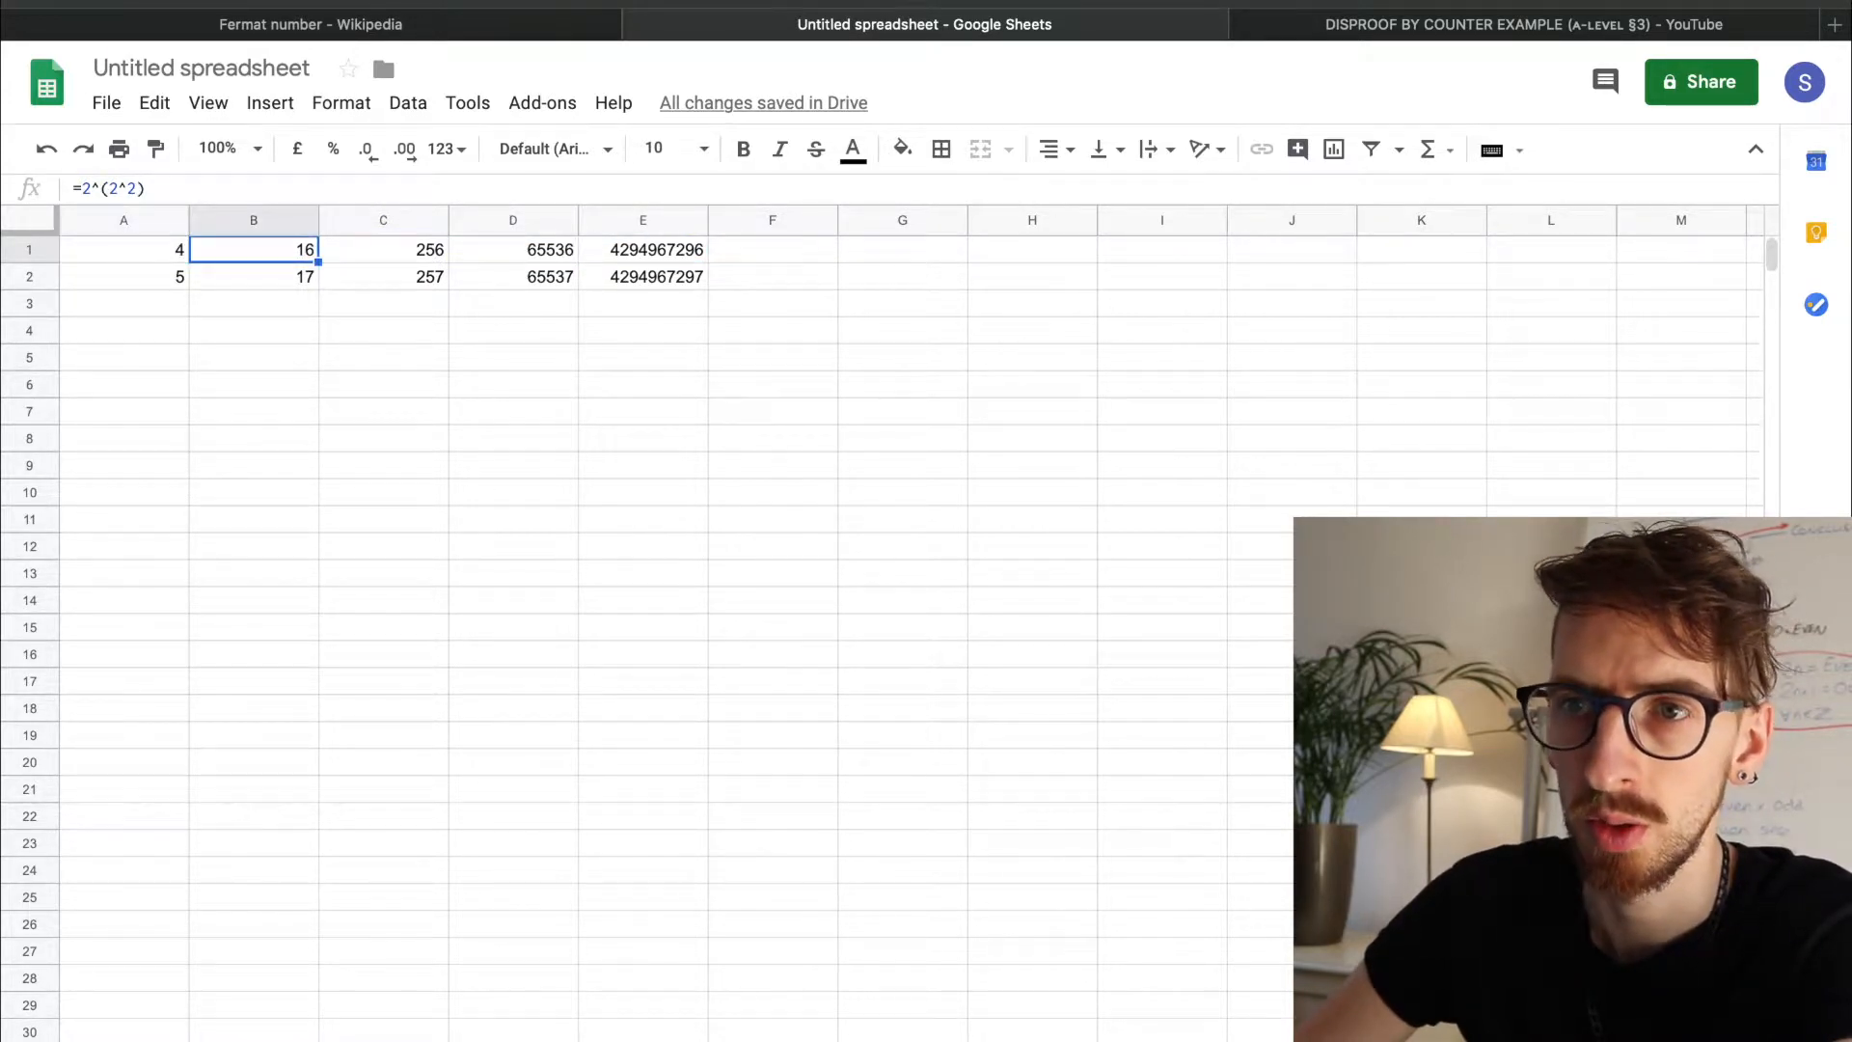
key(Right)
key(Right)
key(Right)
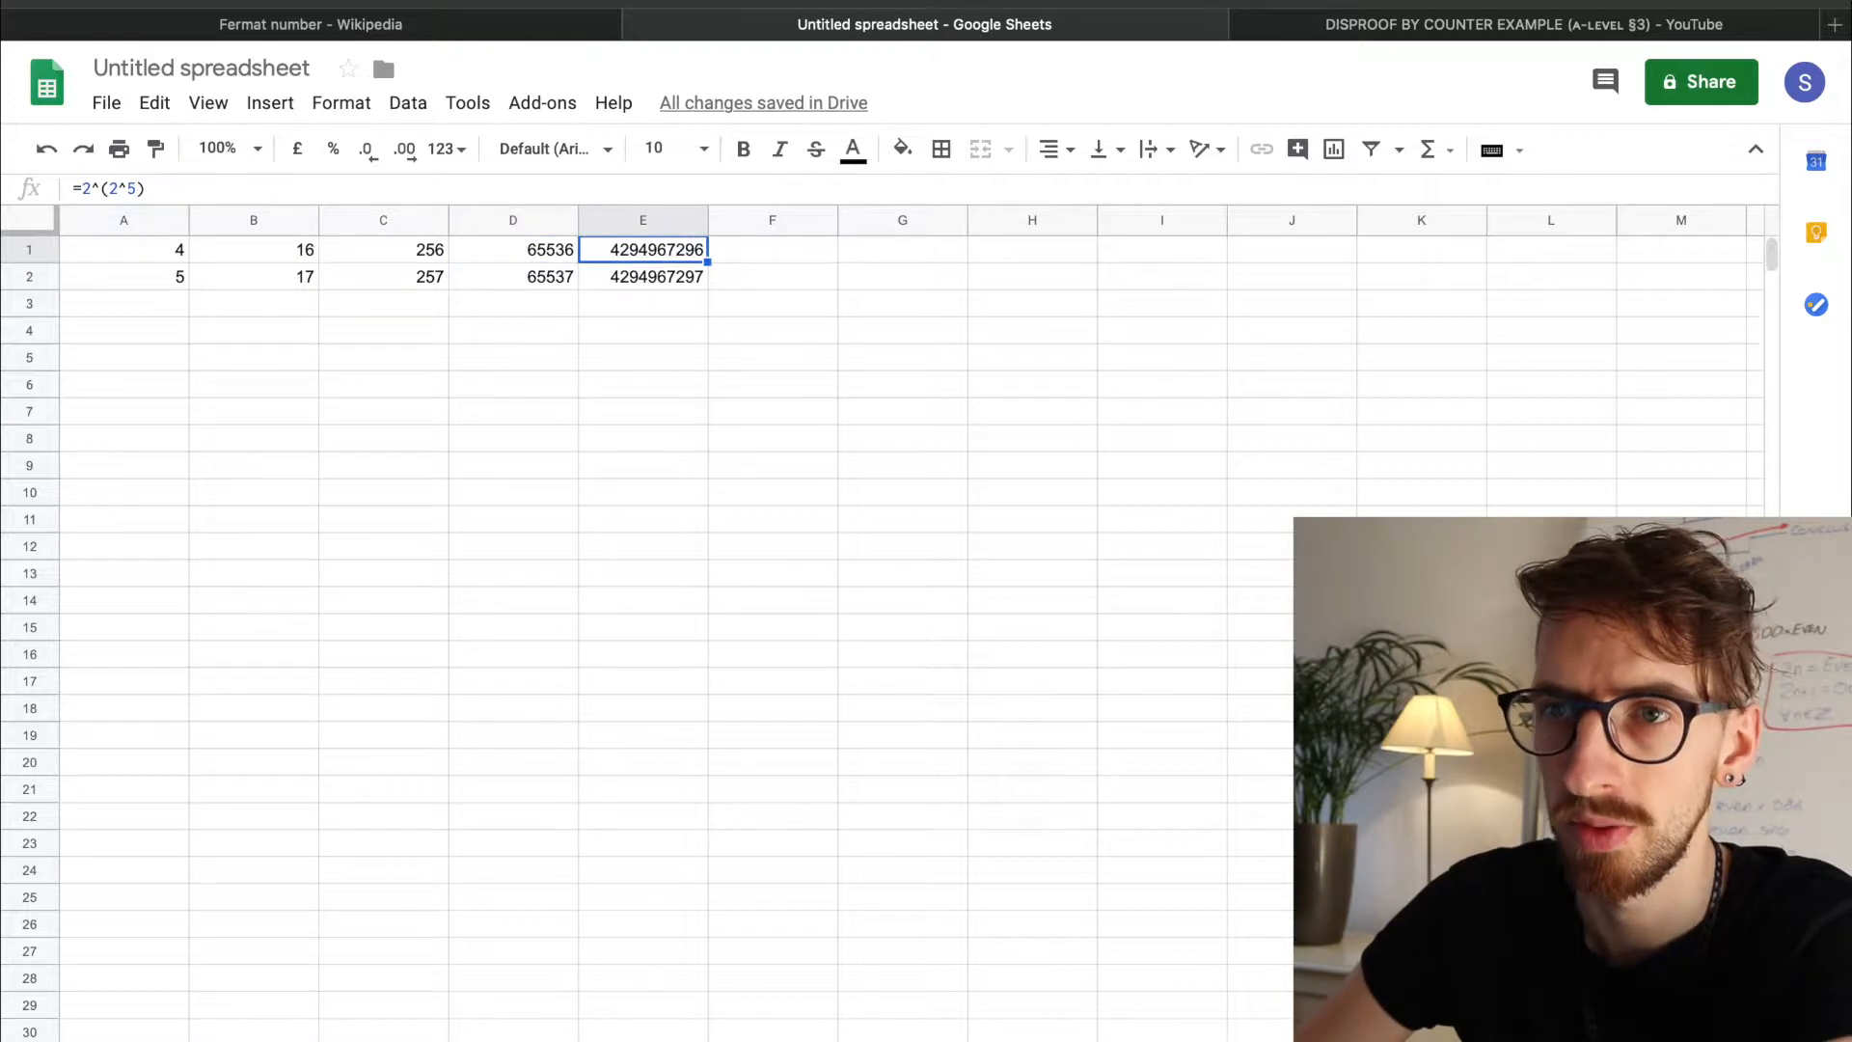
key(Down)
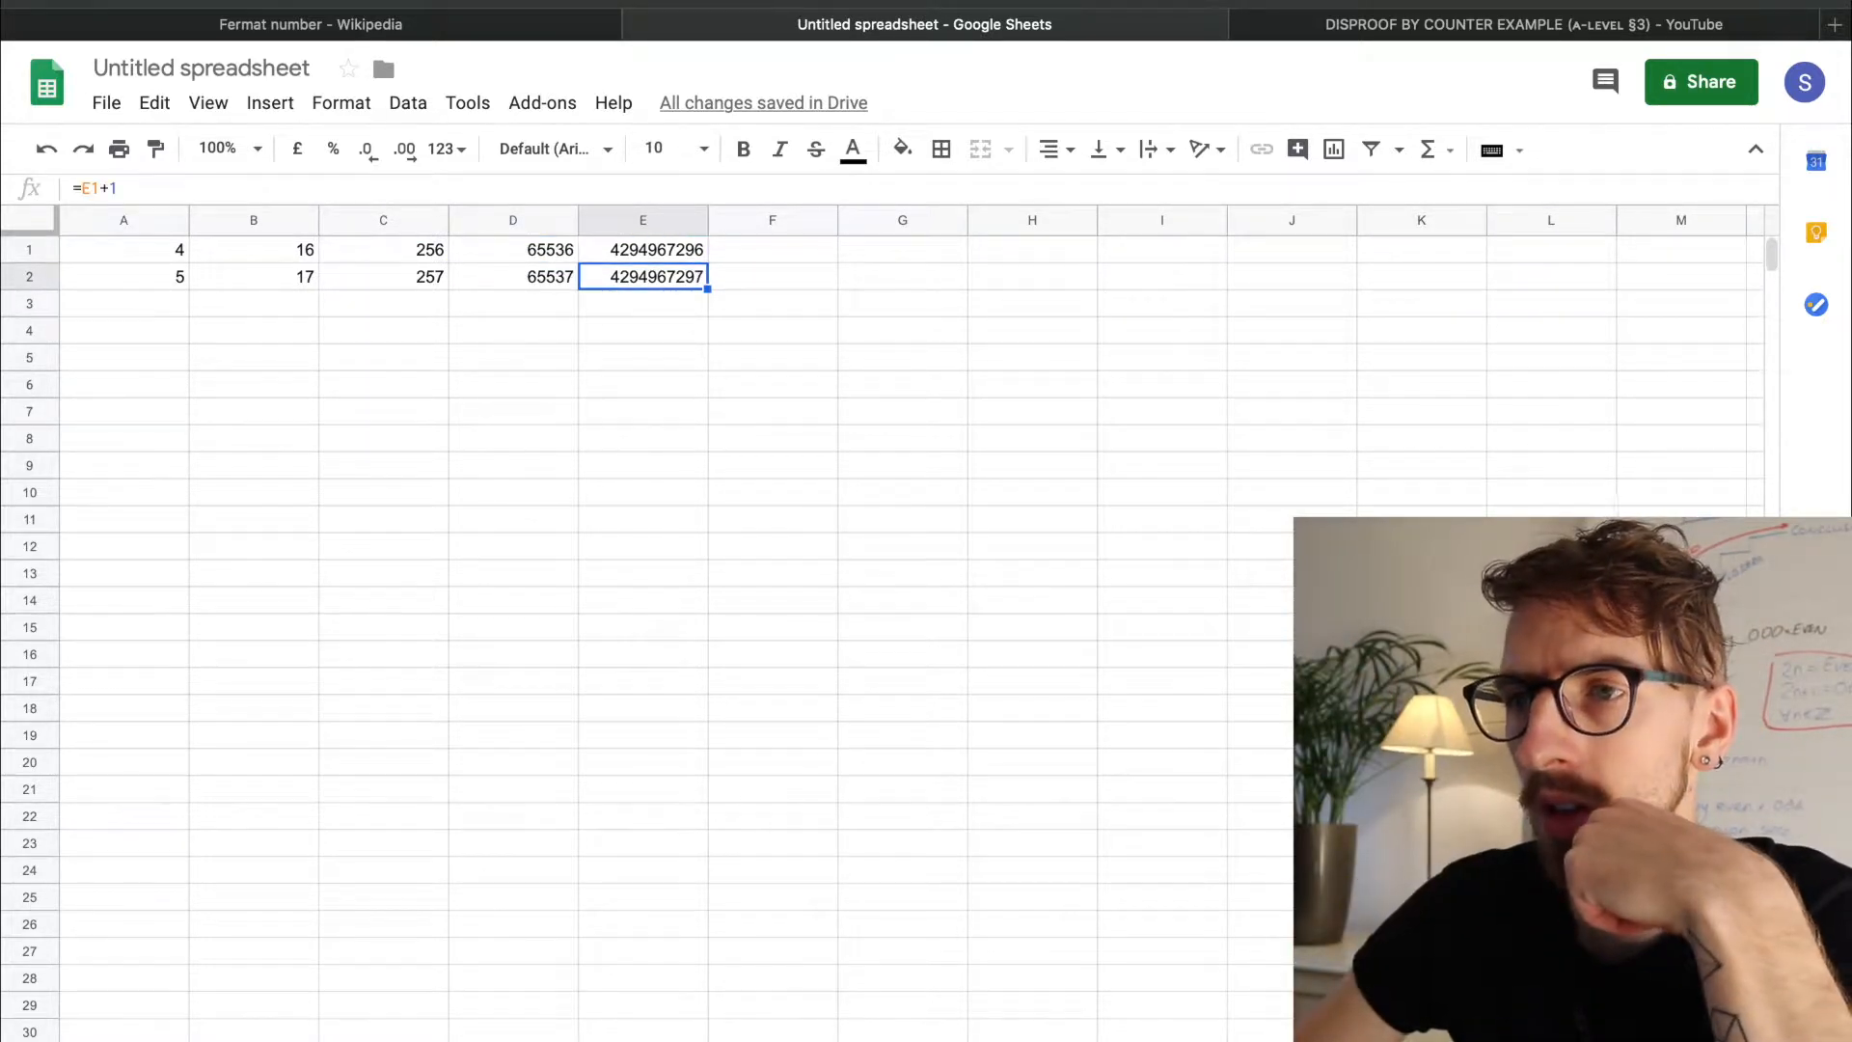
key(Left)
key(Right)
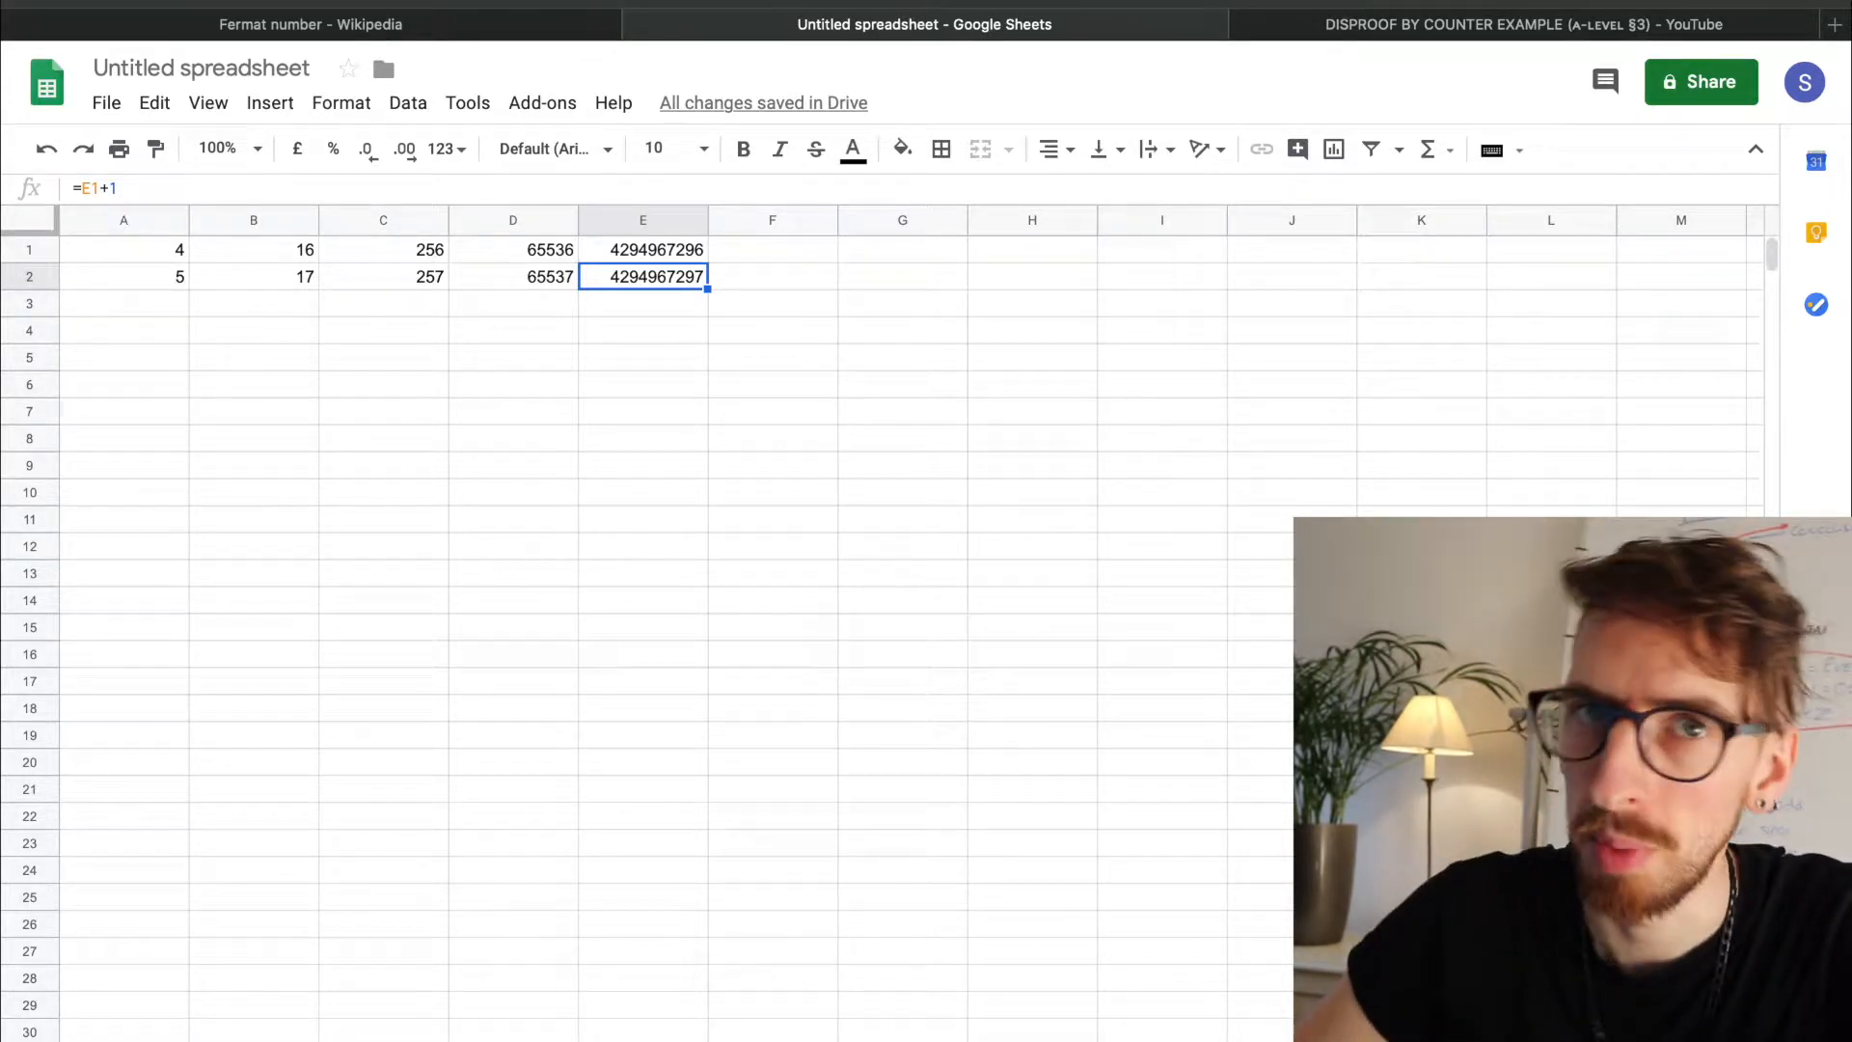
key(Down)
key(Left)
key(Left)
key(Left)
key(Left)
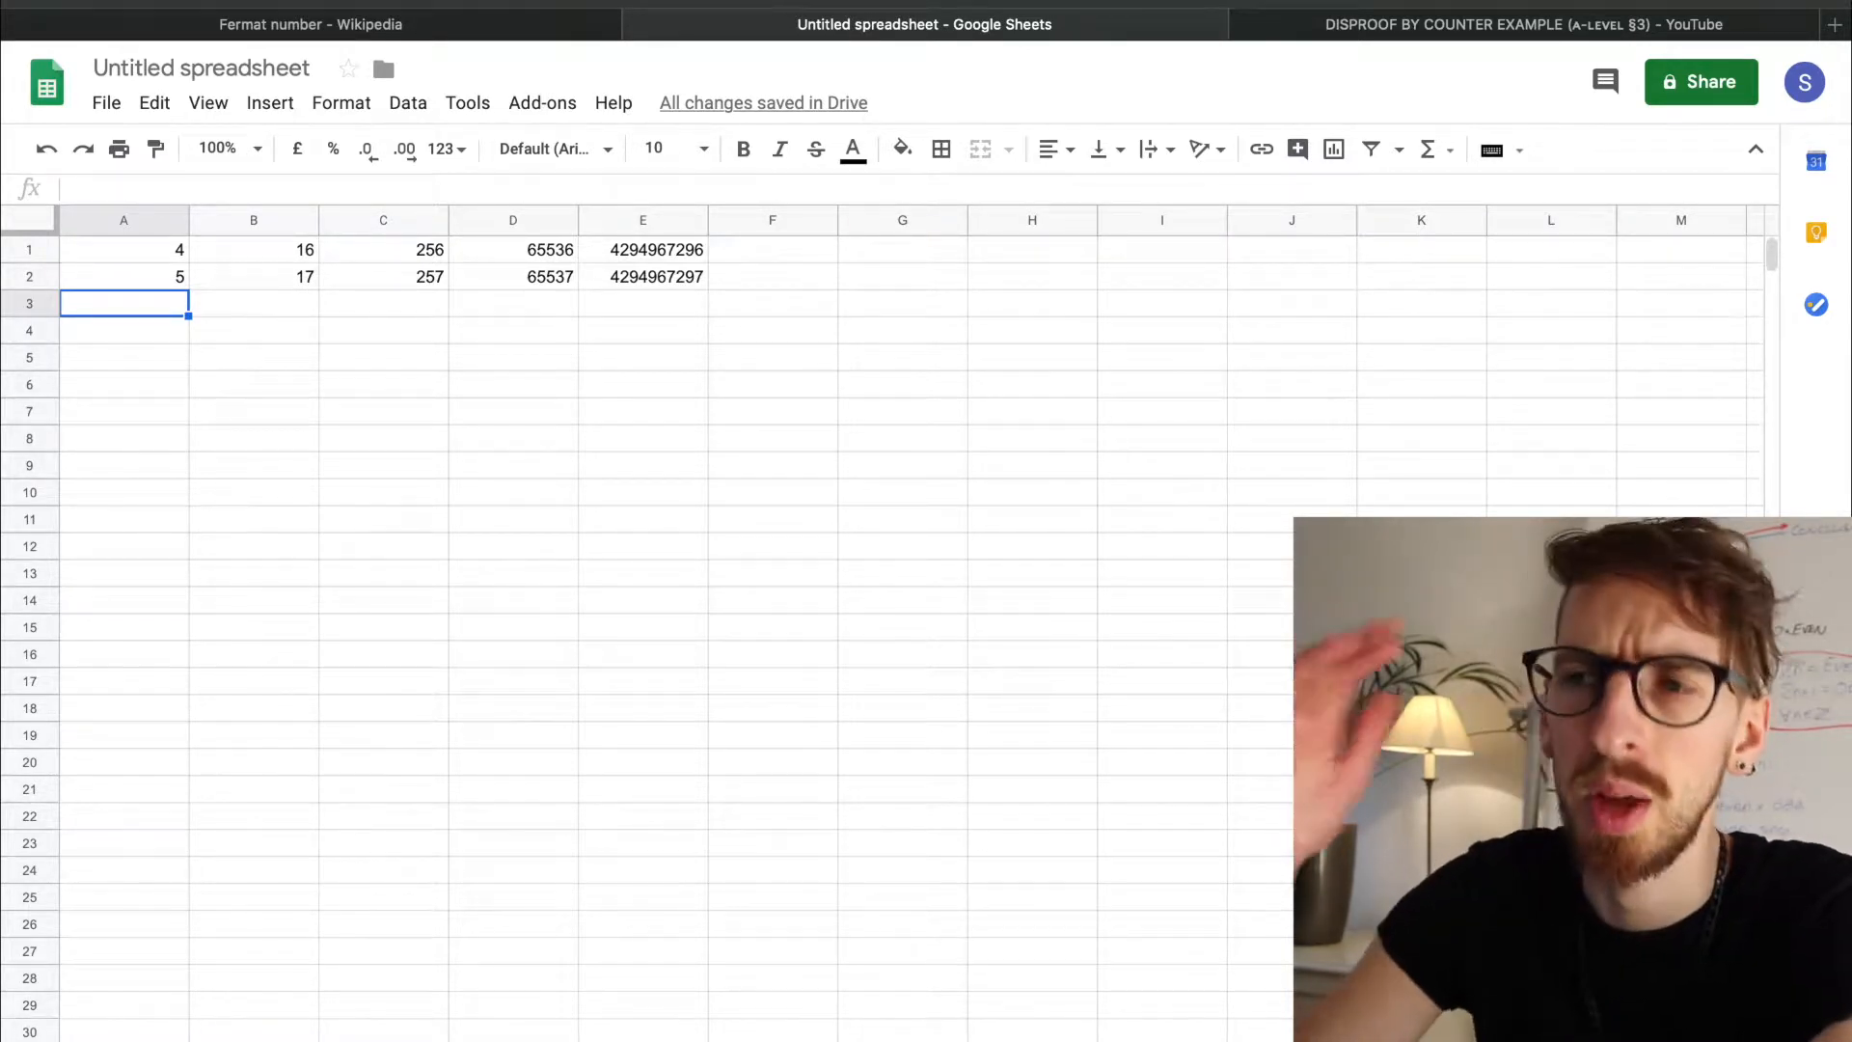
key(Up)
key(Right)
key(Right)
key(Right)
key(Right)
key(Right)
key(Left)
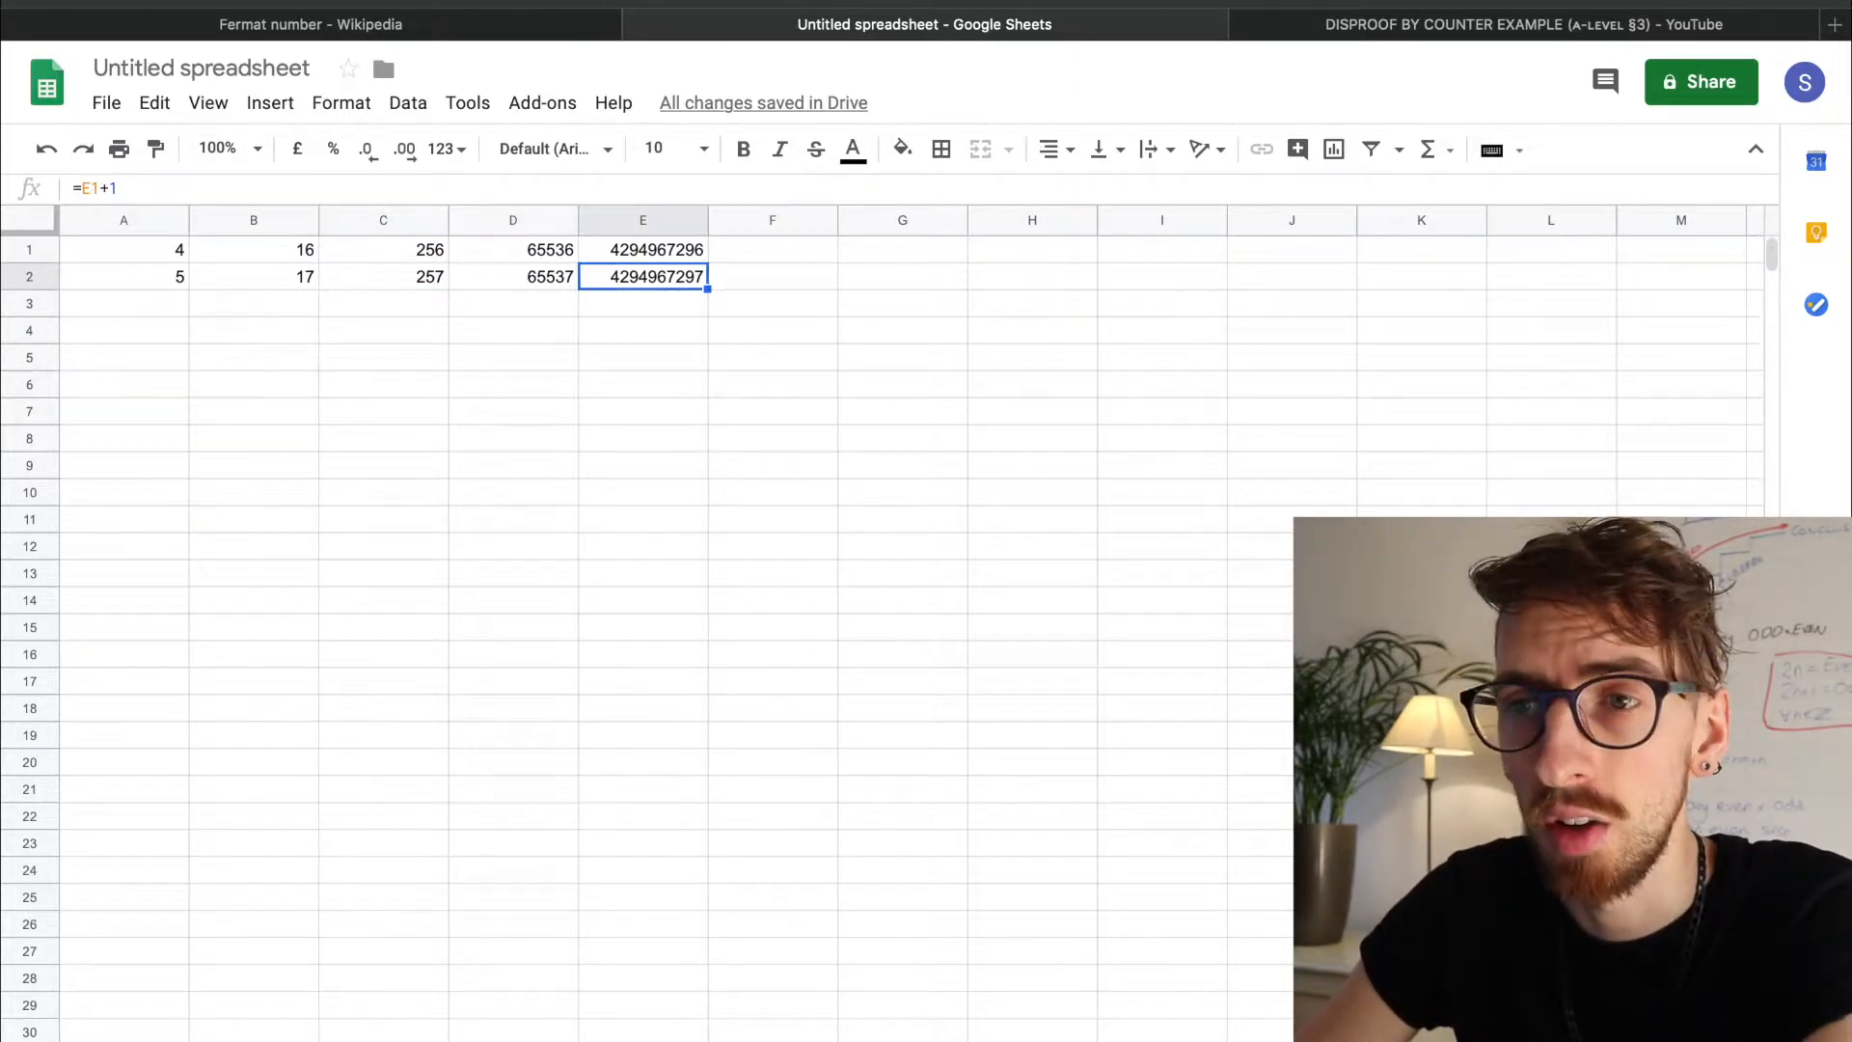
- Enter the formula =E2/(row()-1) in cell A3
key(Down)
key(Left)
key(Left)
key(Left)
key(Left)
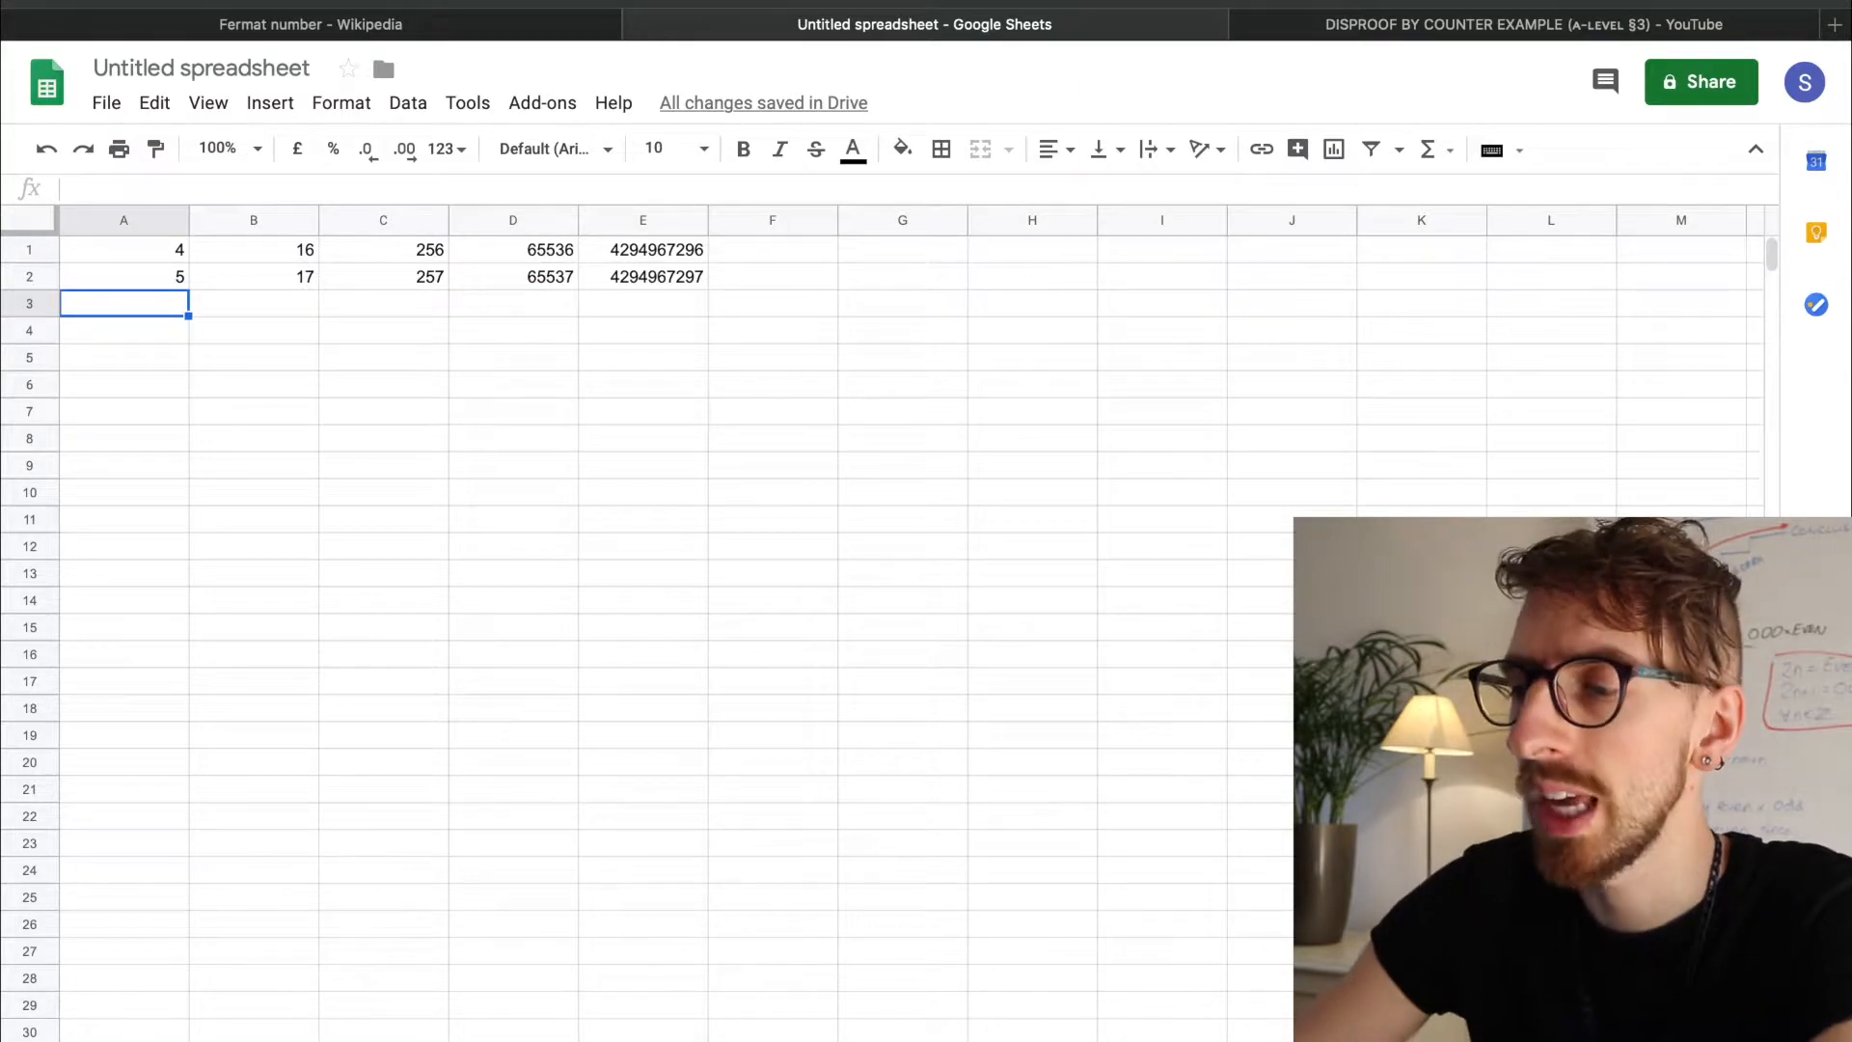
text(=)
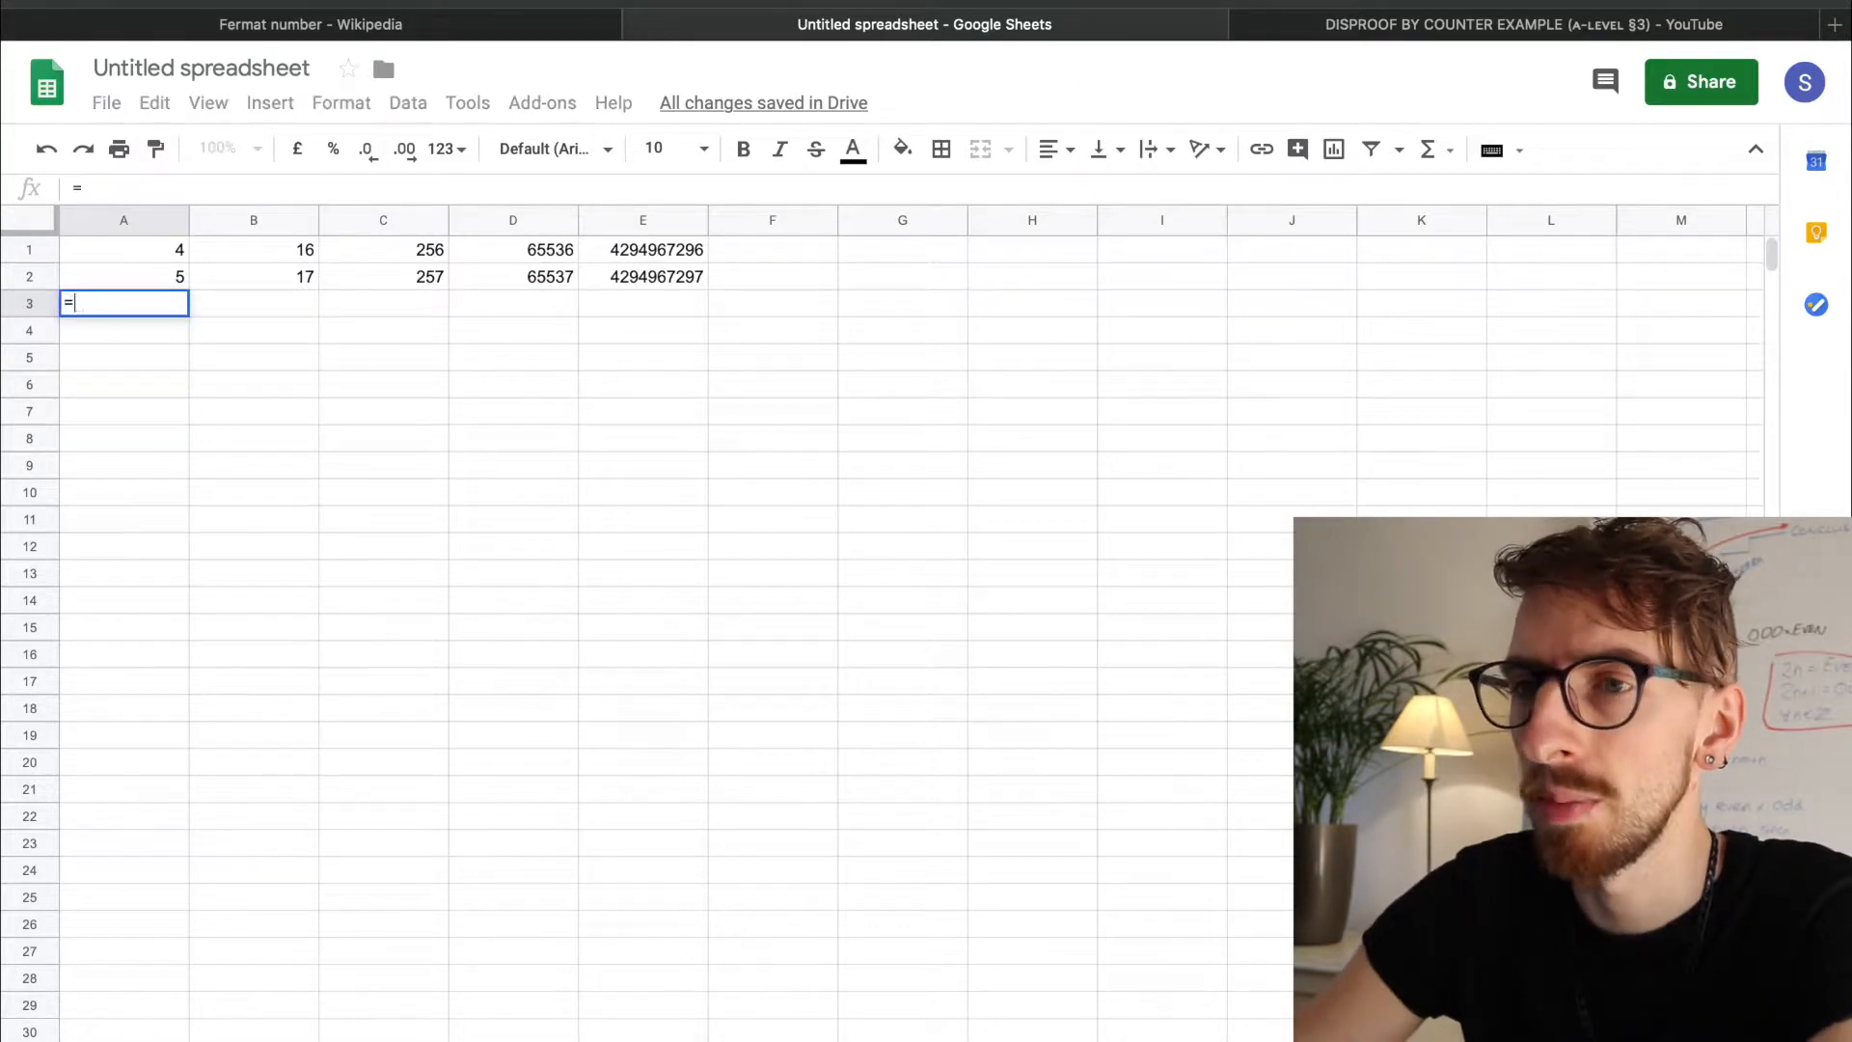
click(682, 270)
text(/)
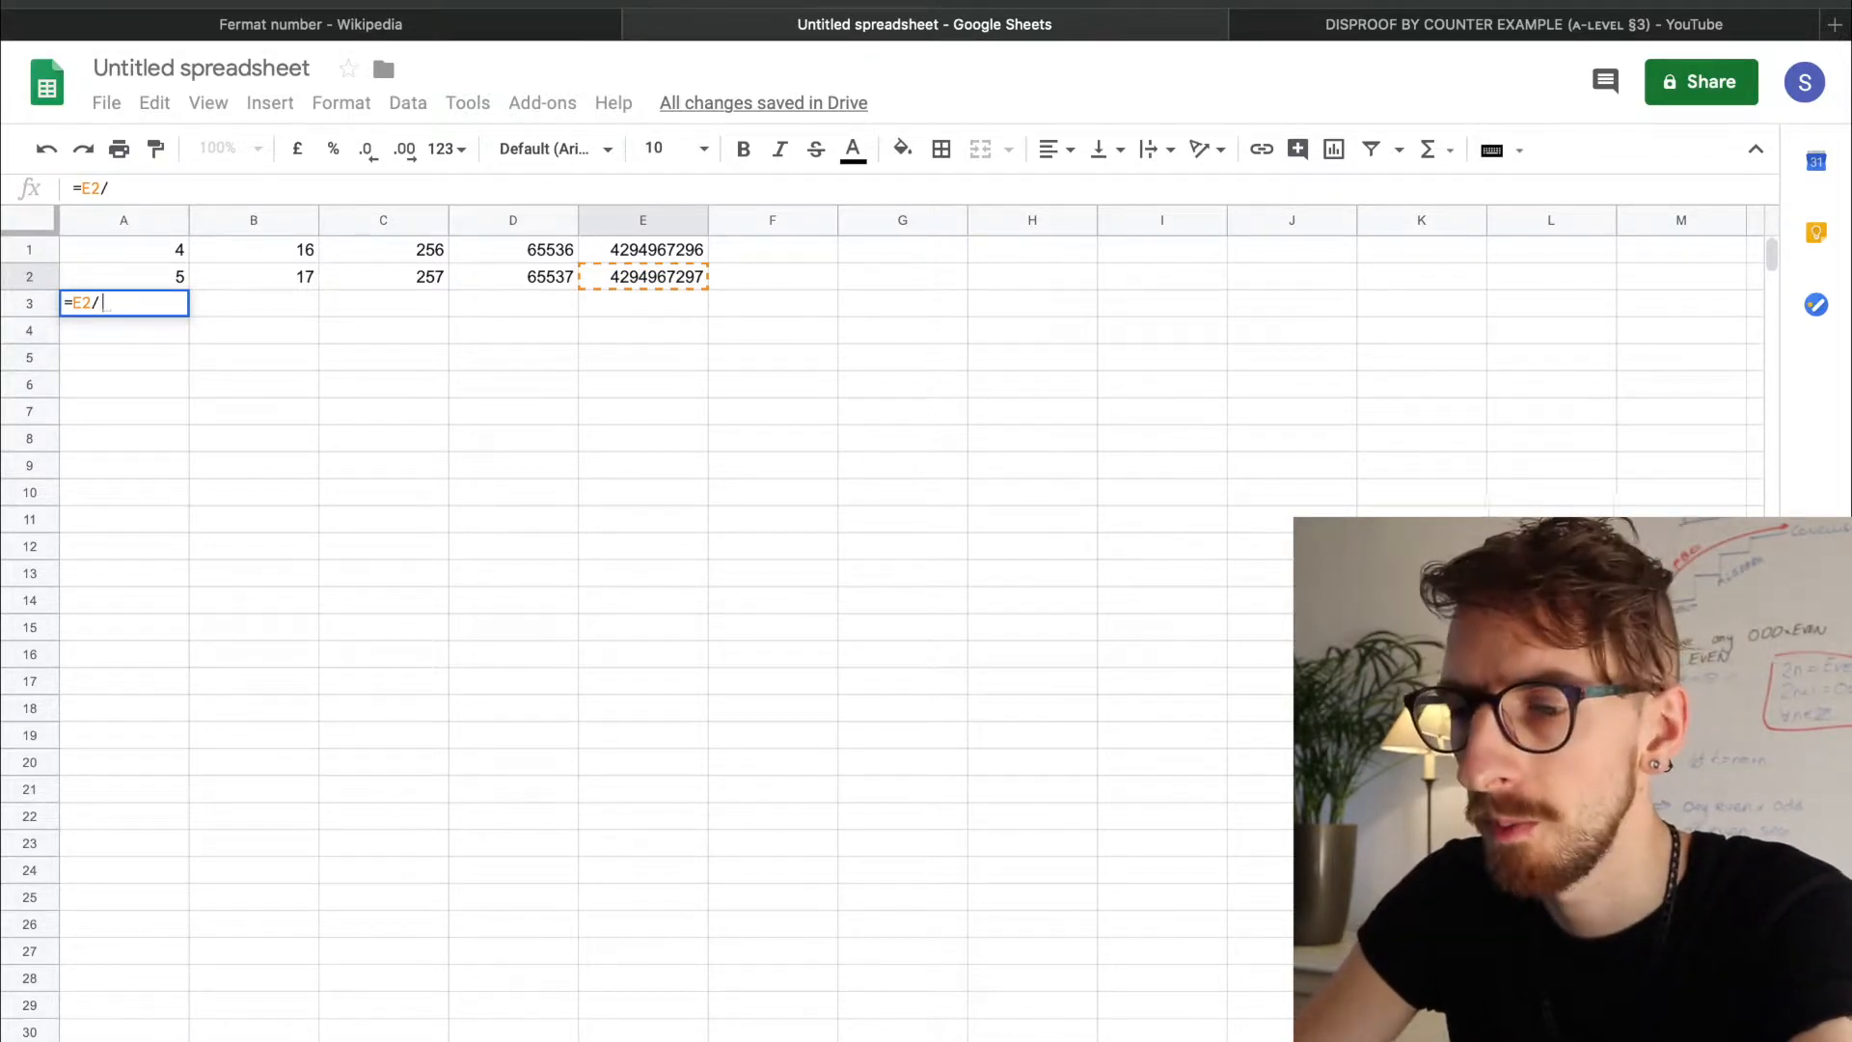
text(()
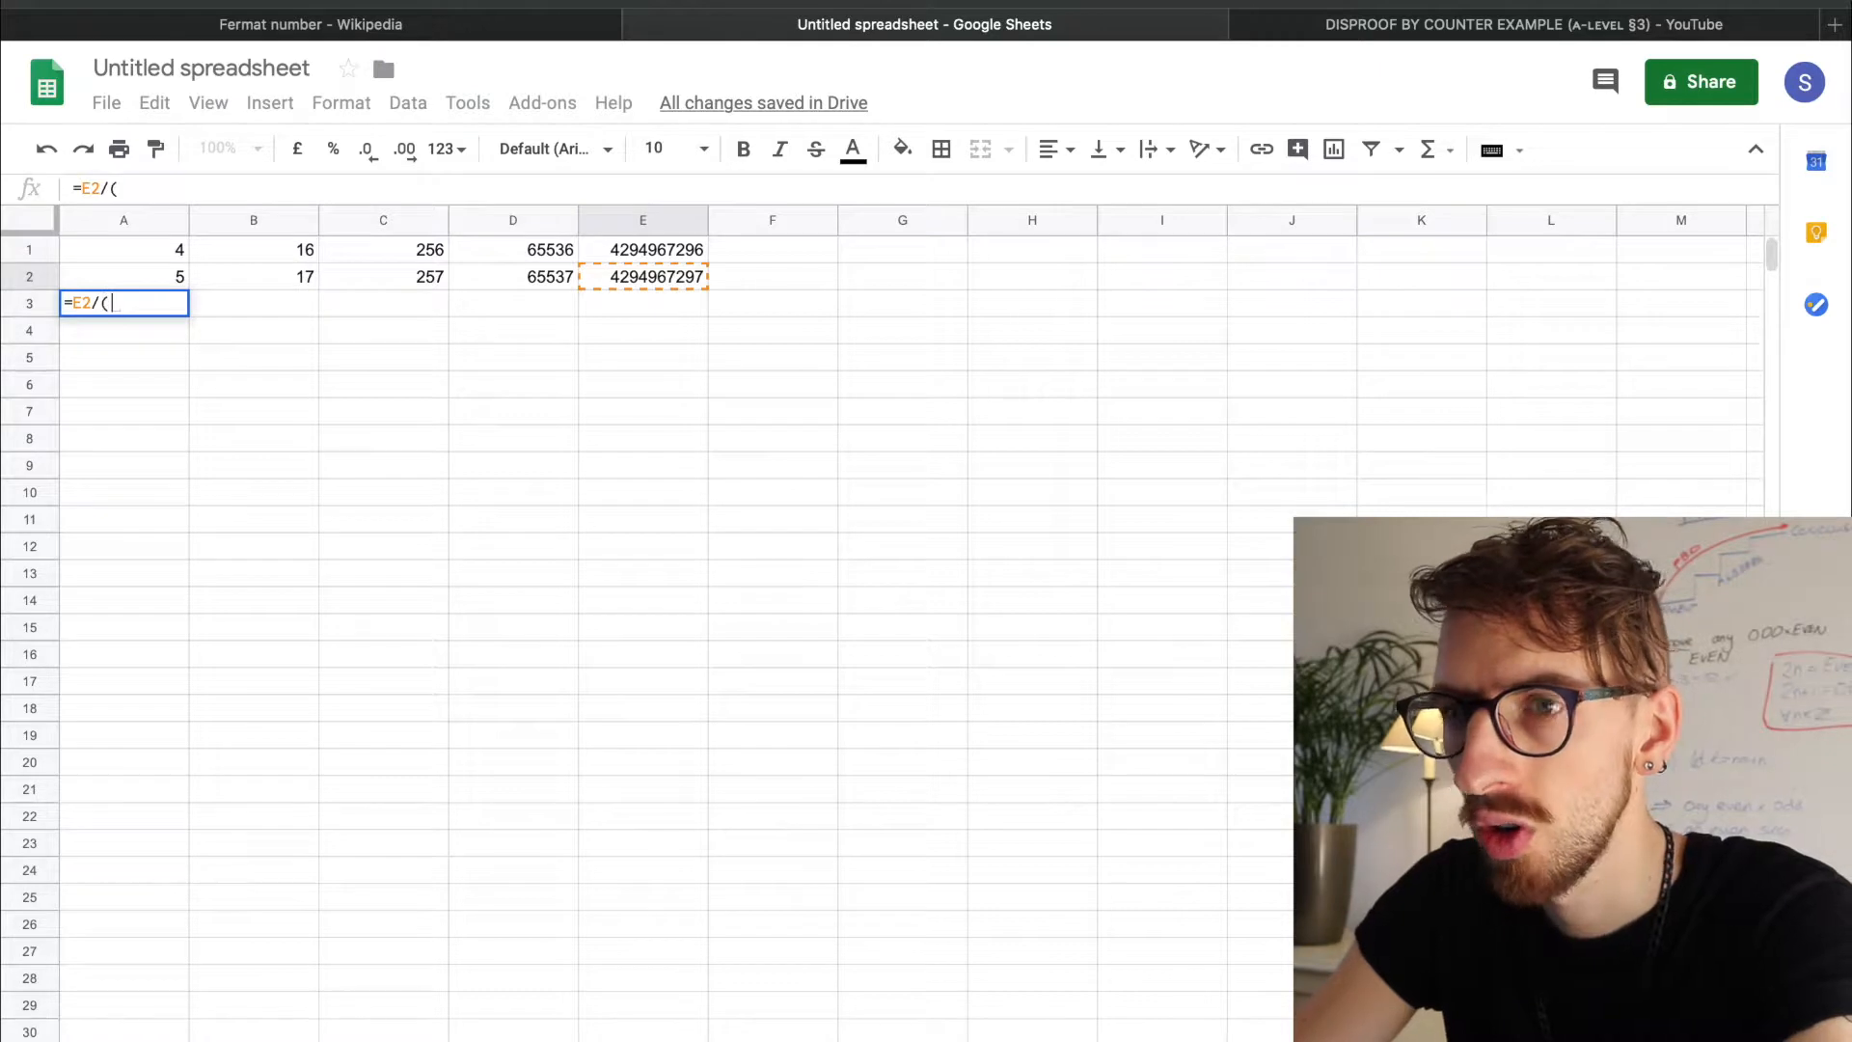
text(row)
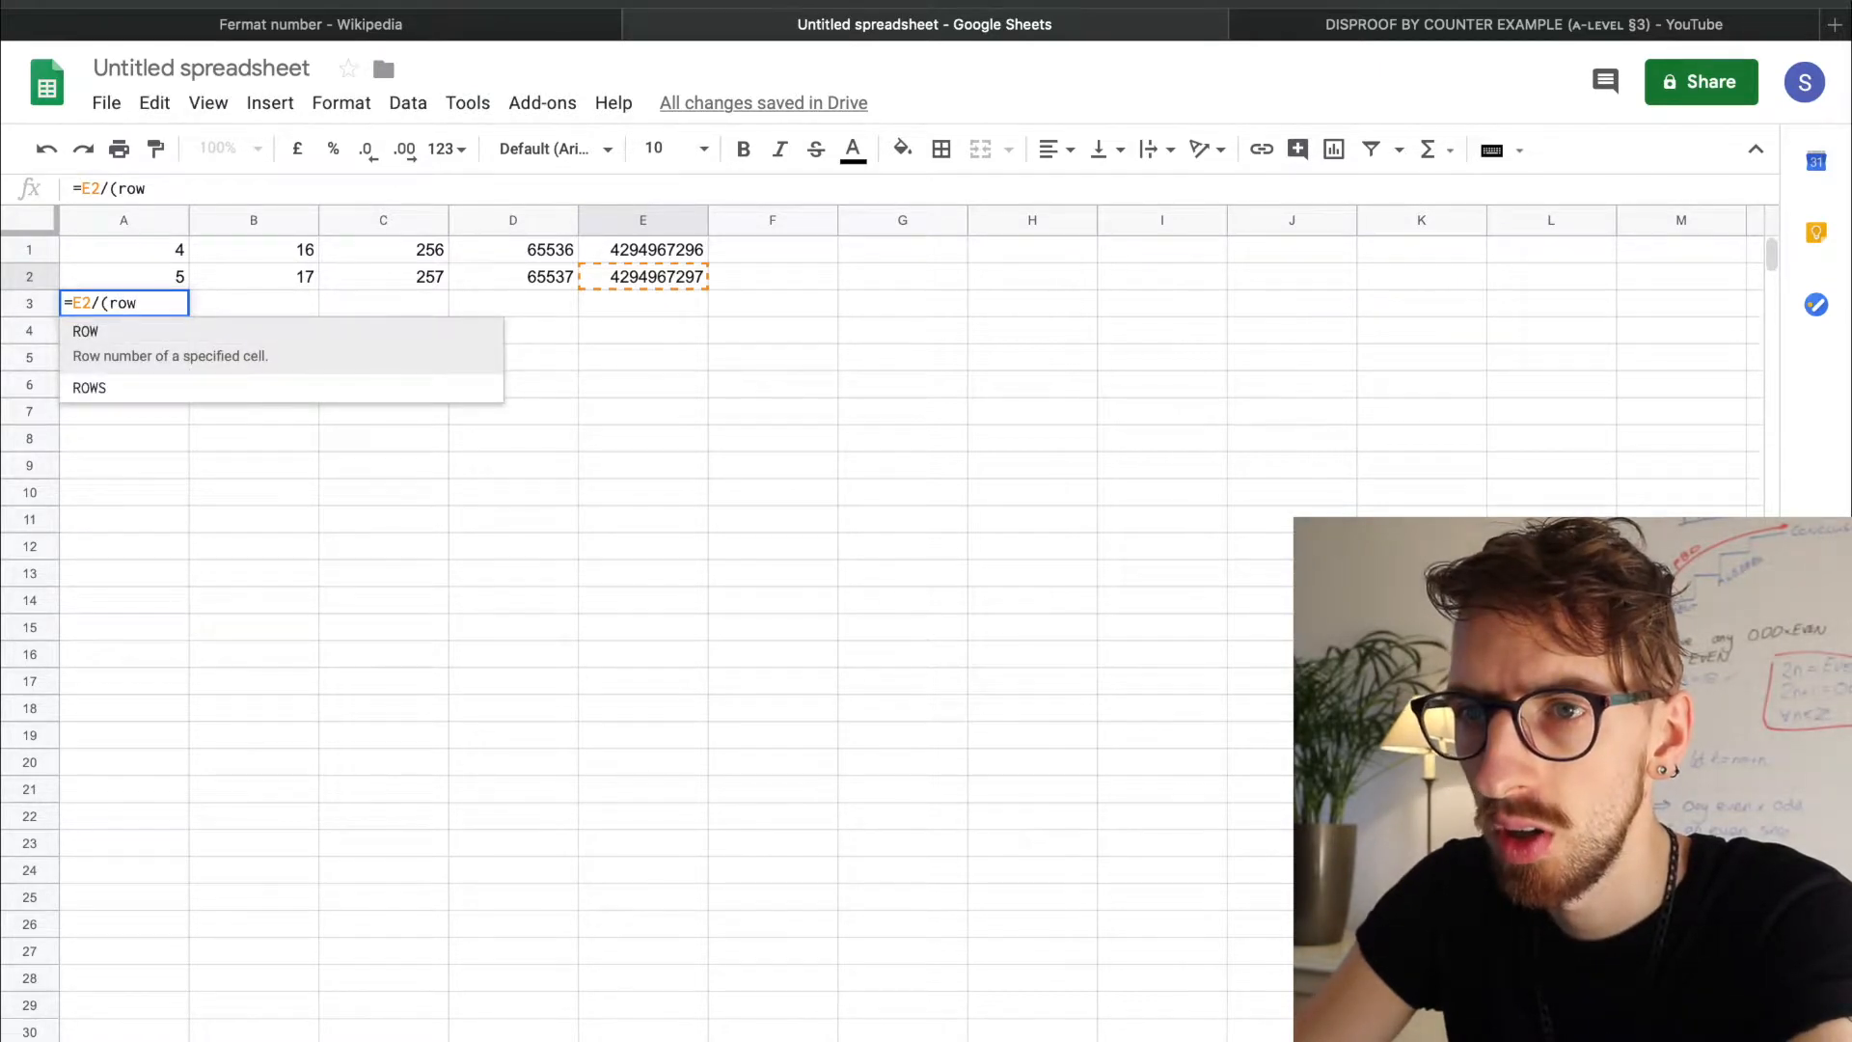
text(()
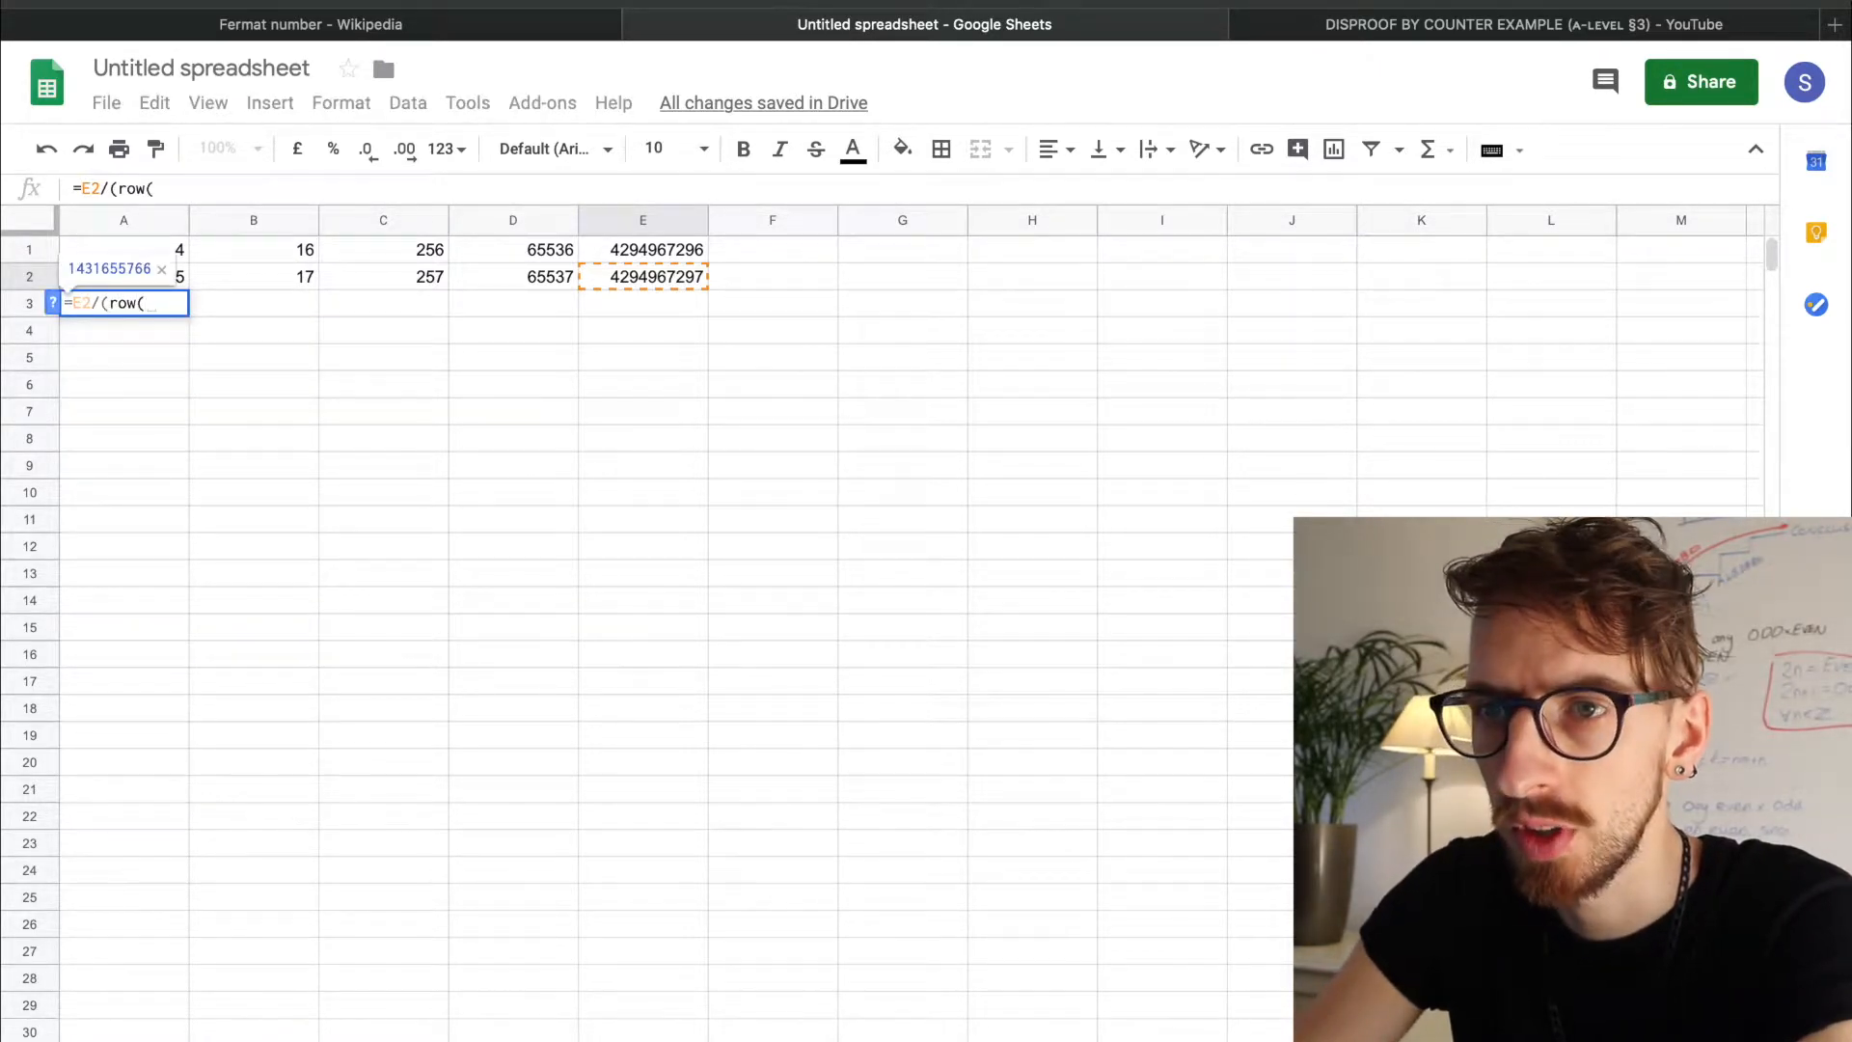
text())
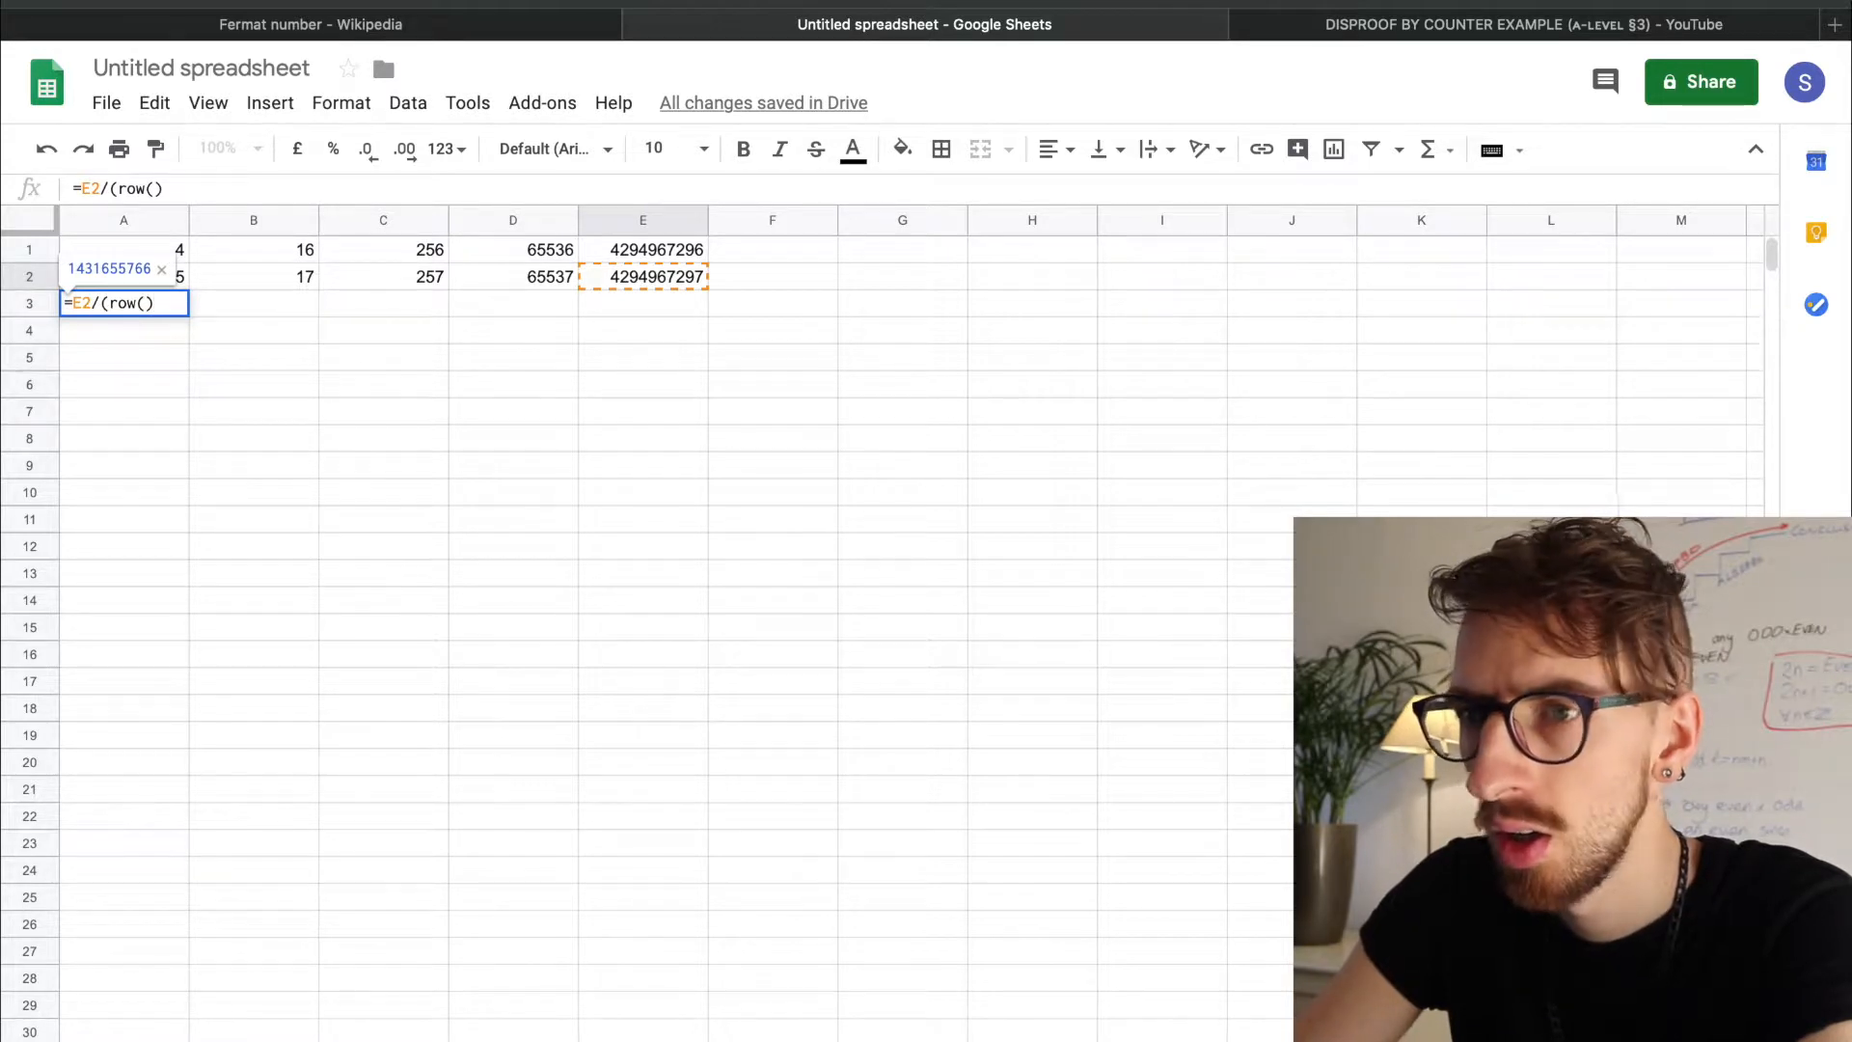
text(-1)
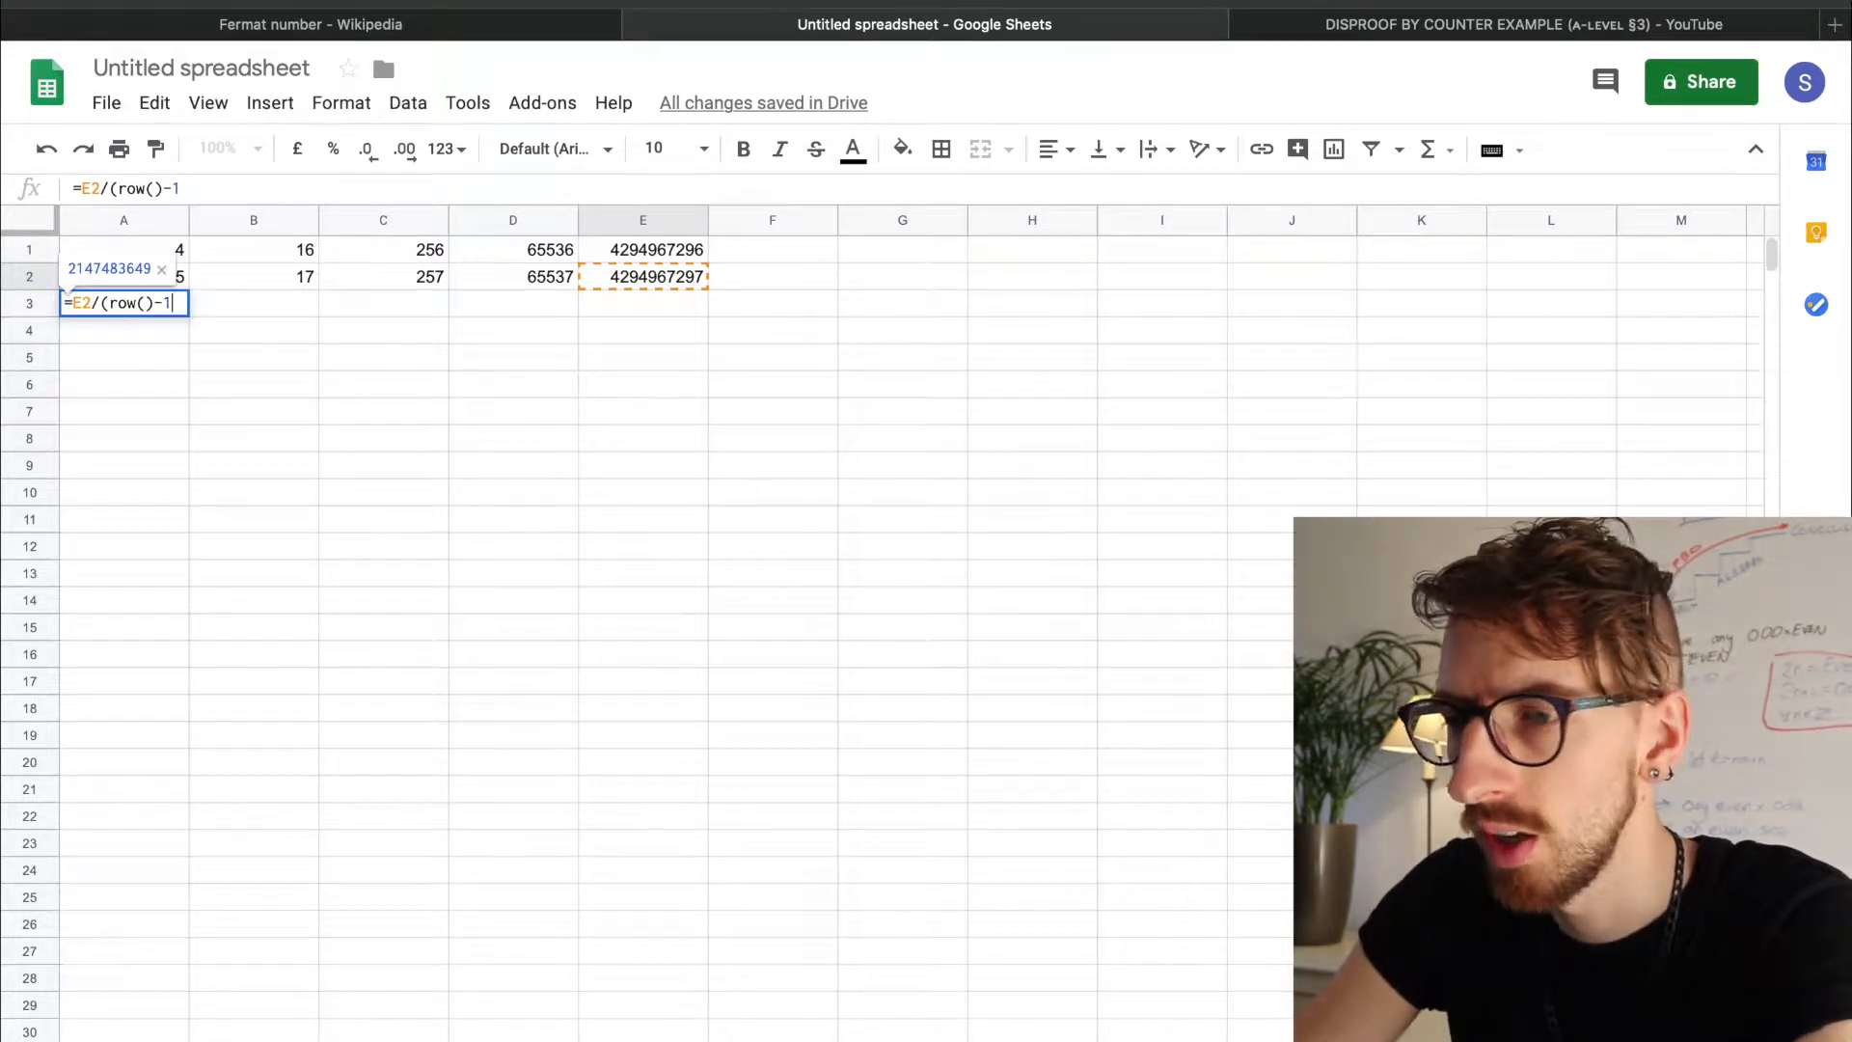
text())
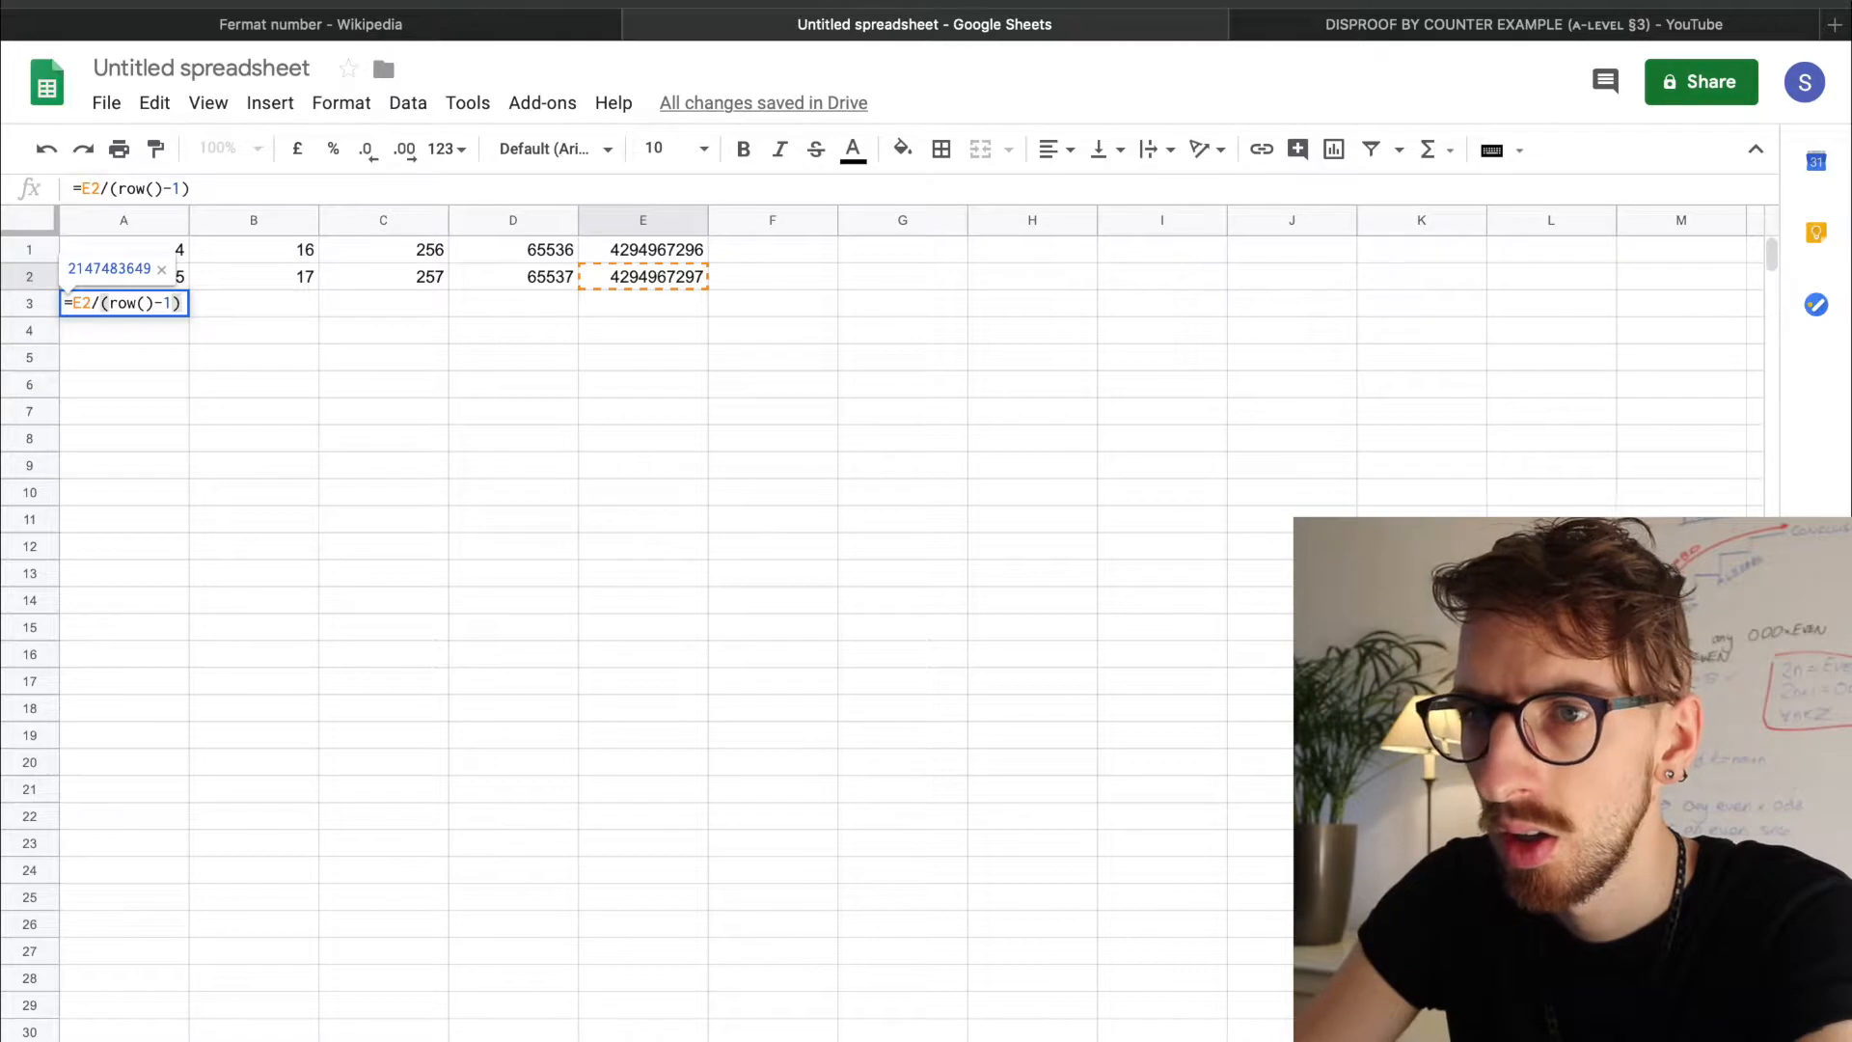
key(Return)
- Enter the formula =row()-1 in cell A4
text(=)
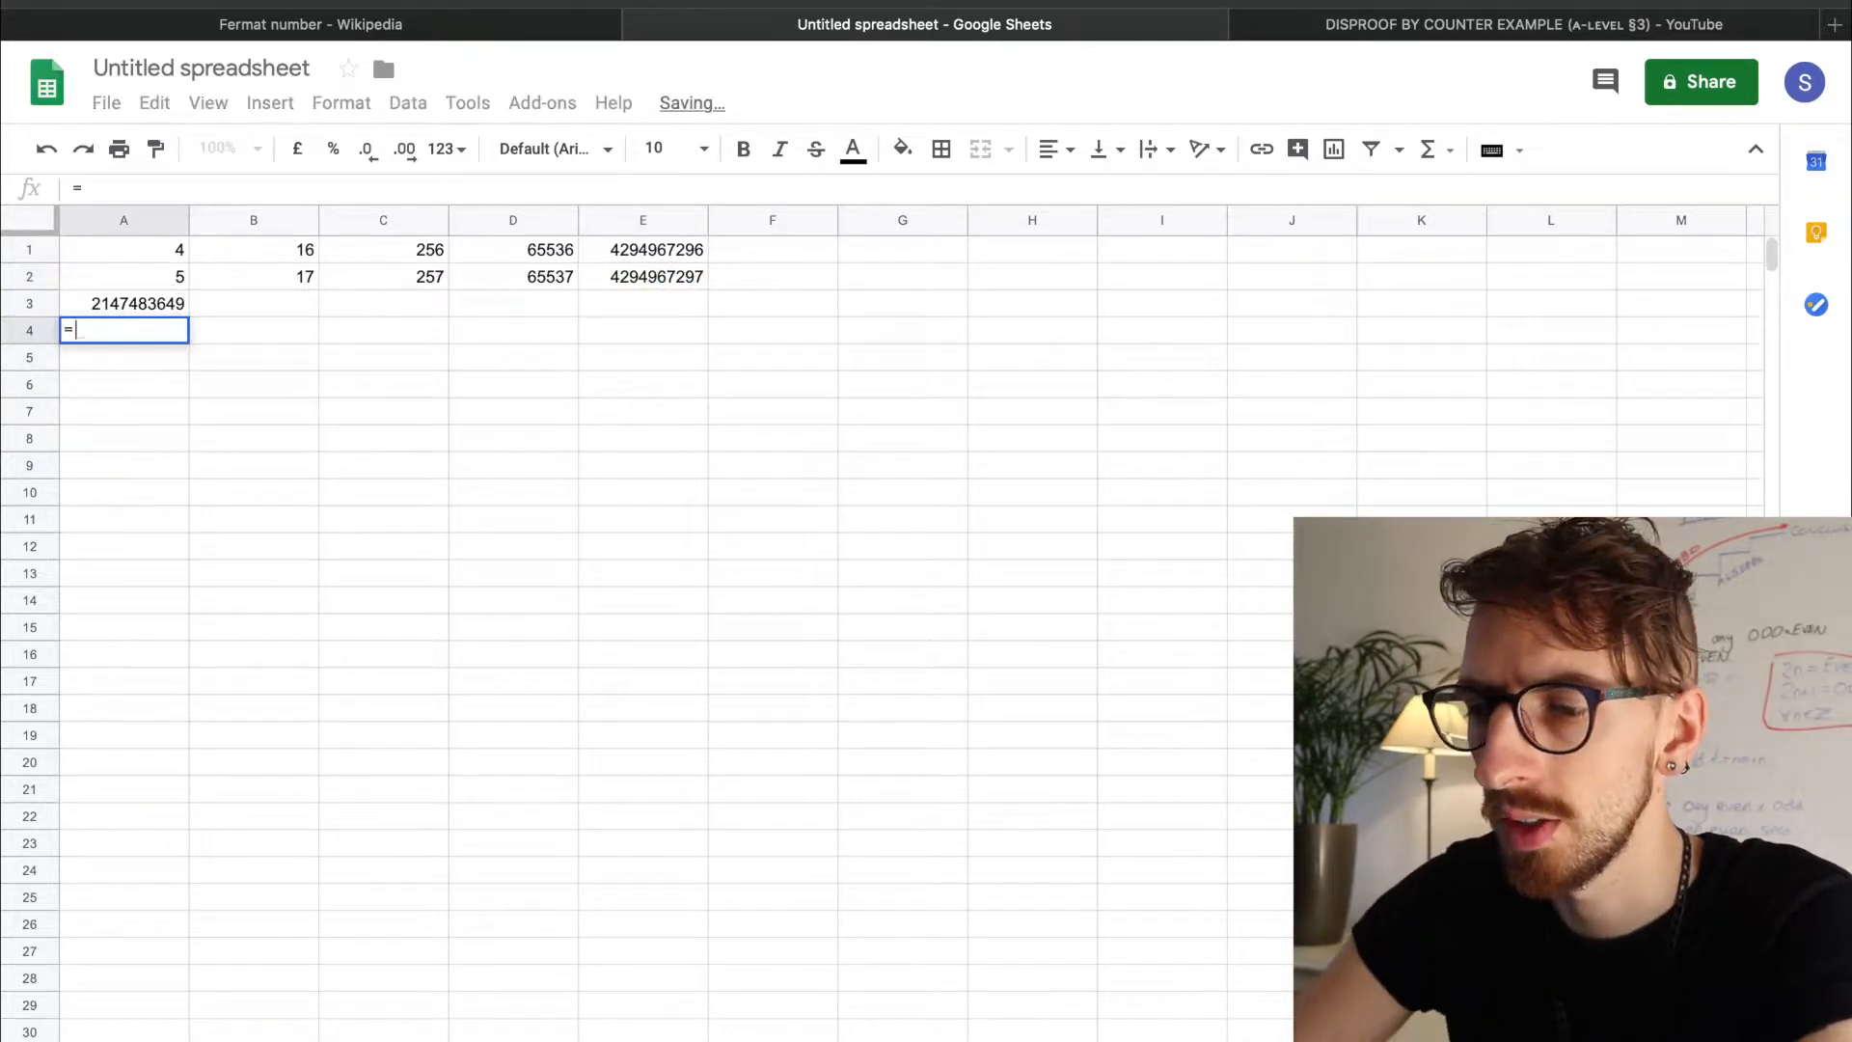
text(row())
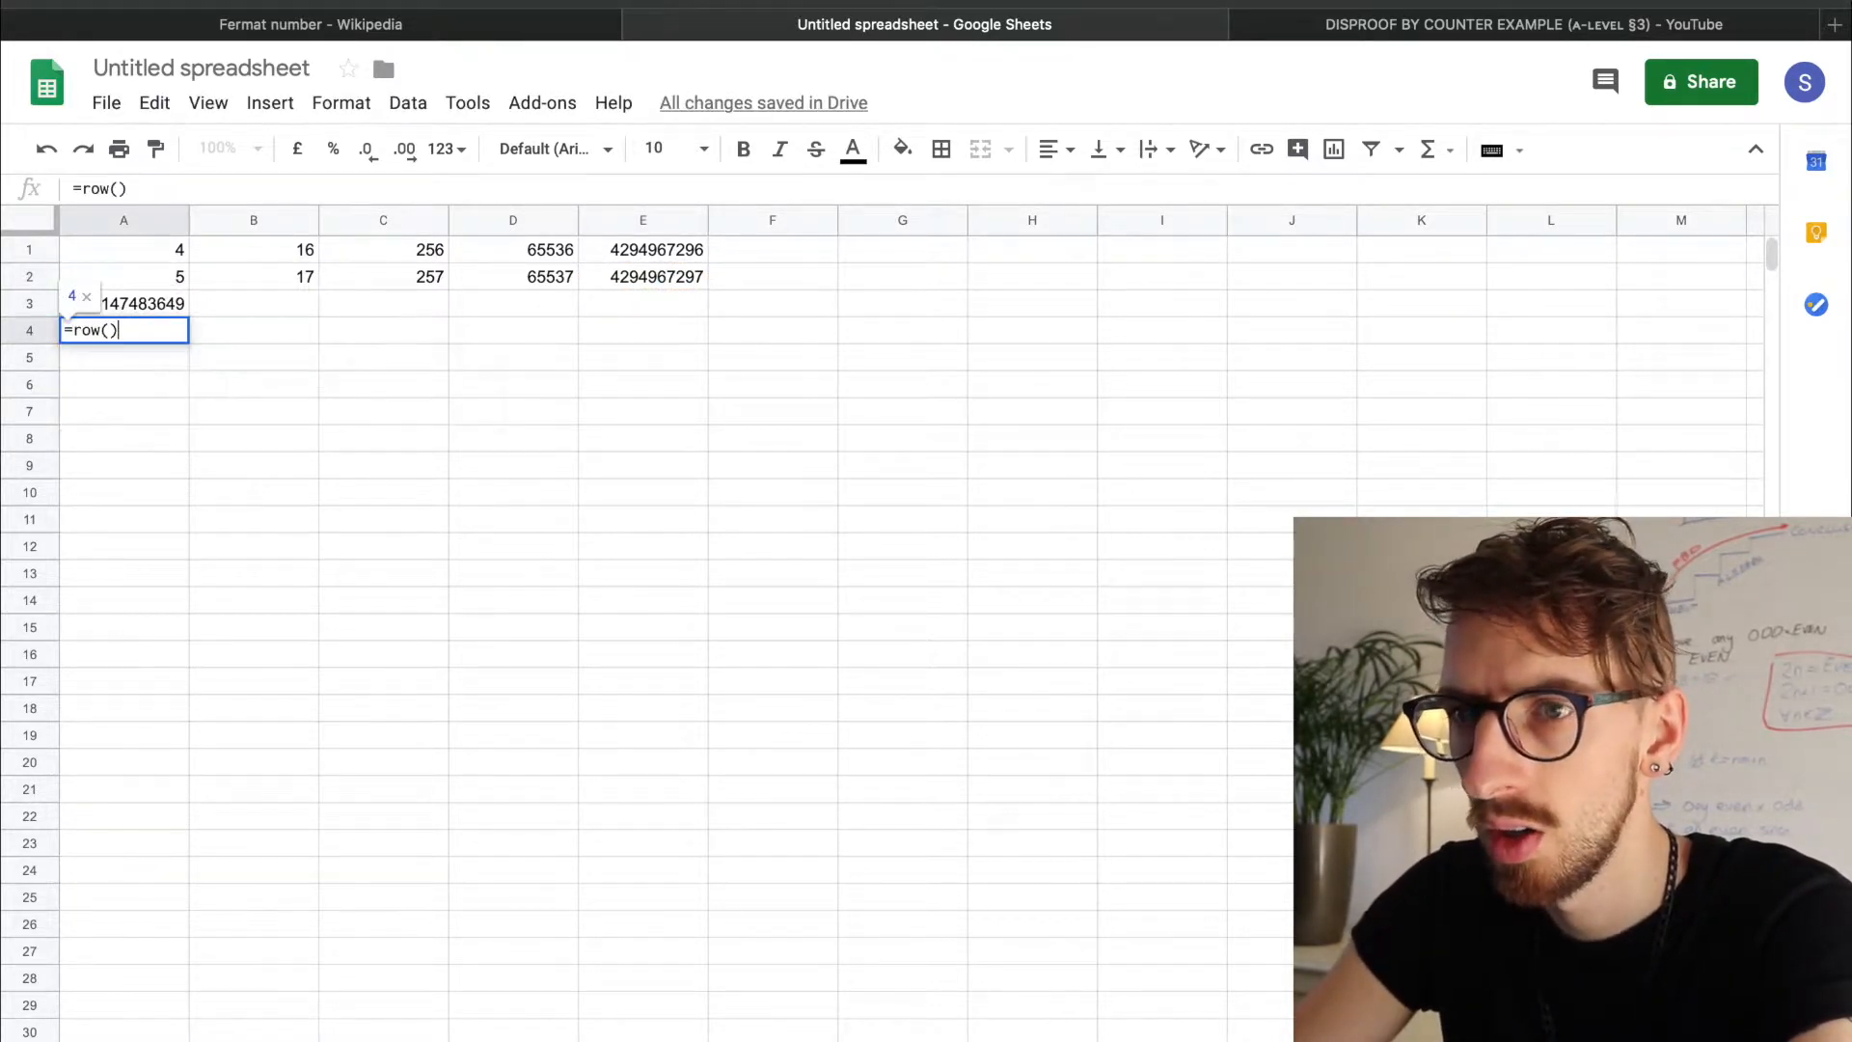
key(Return)
key(Up)
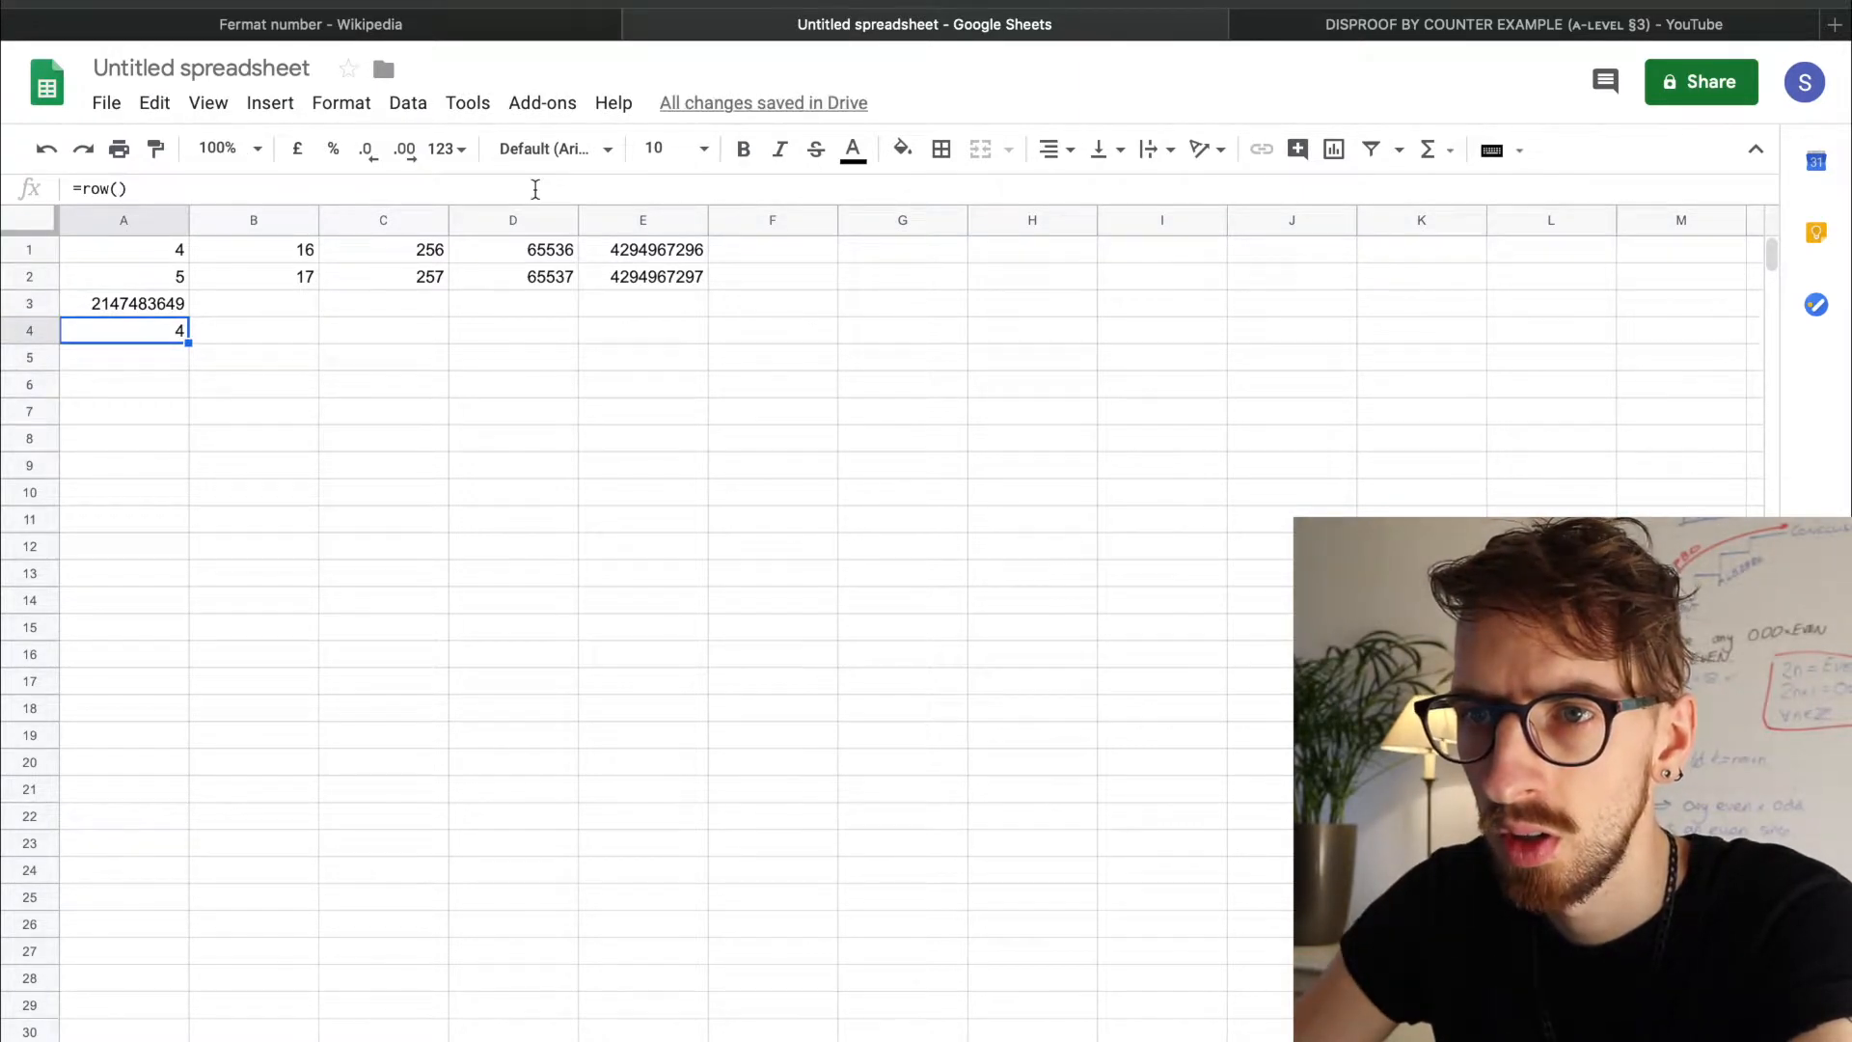
click(277, 188)
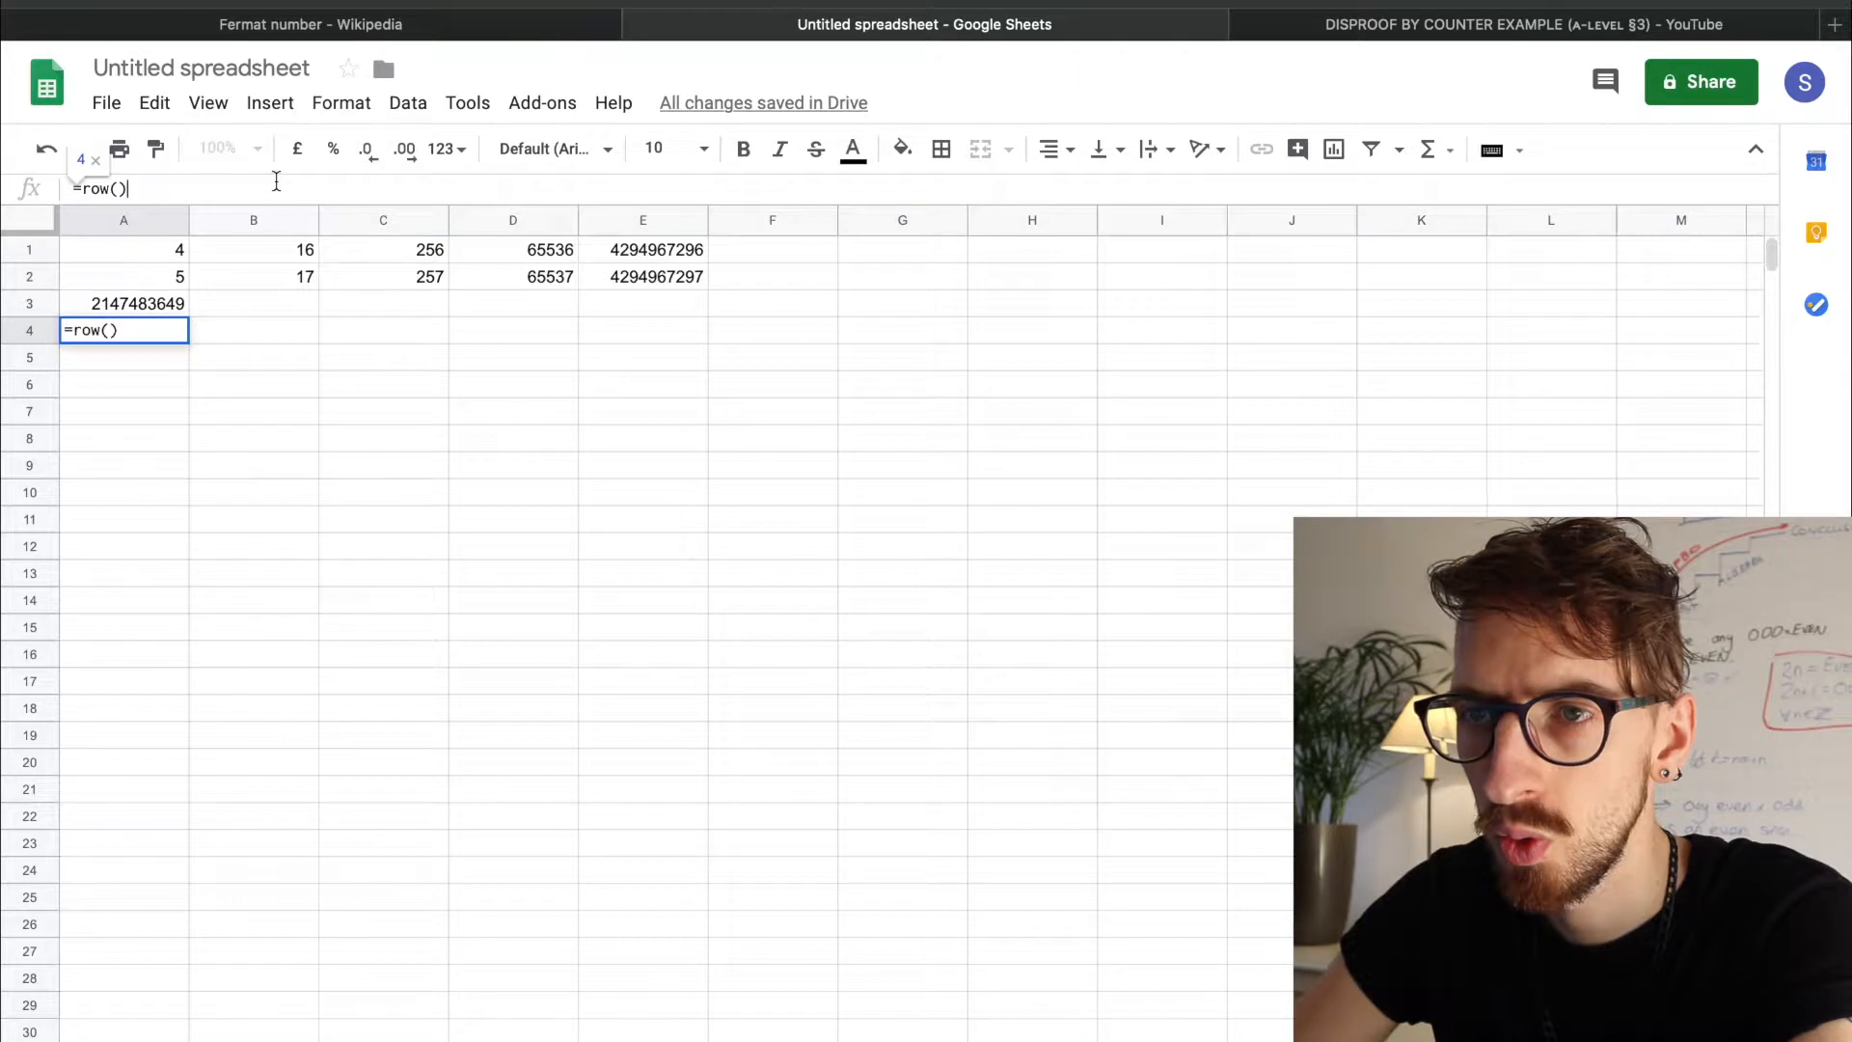
text(-1)
key(Return)
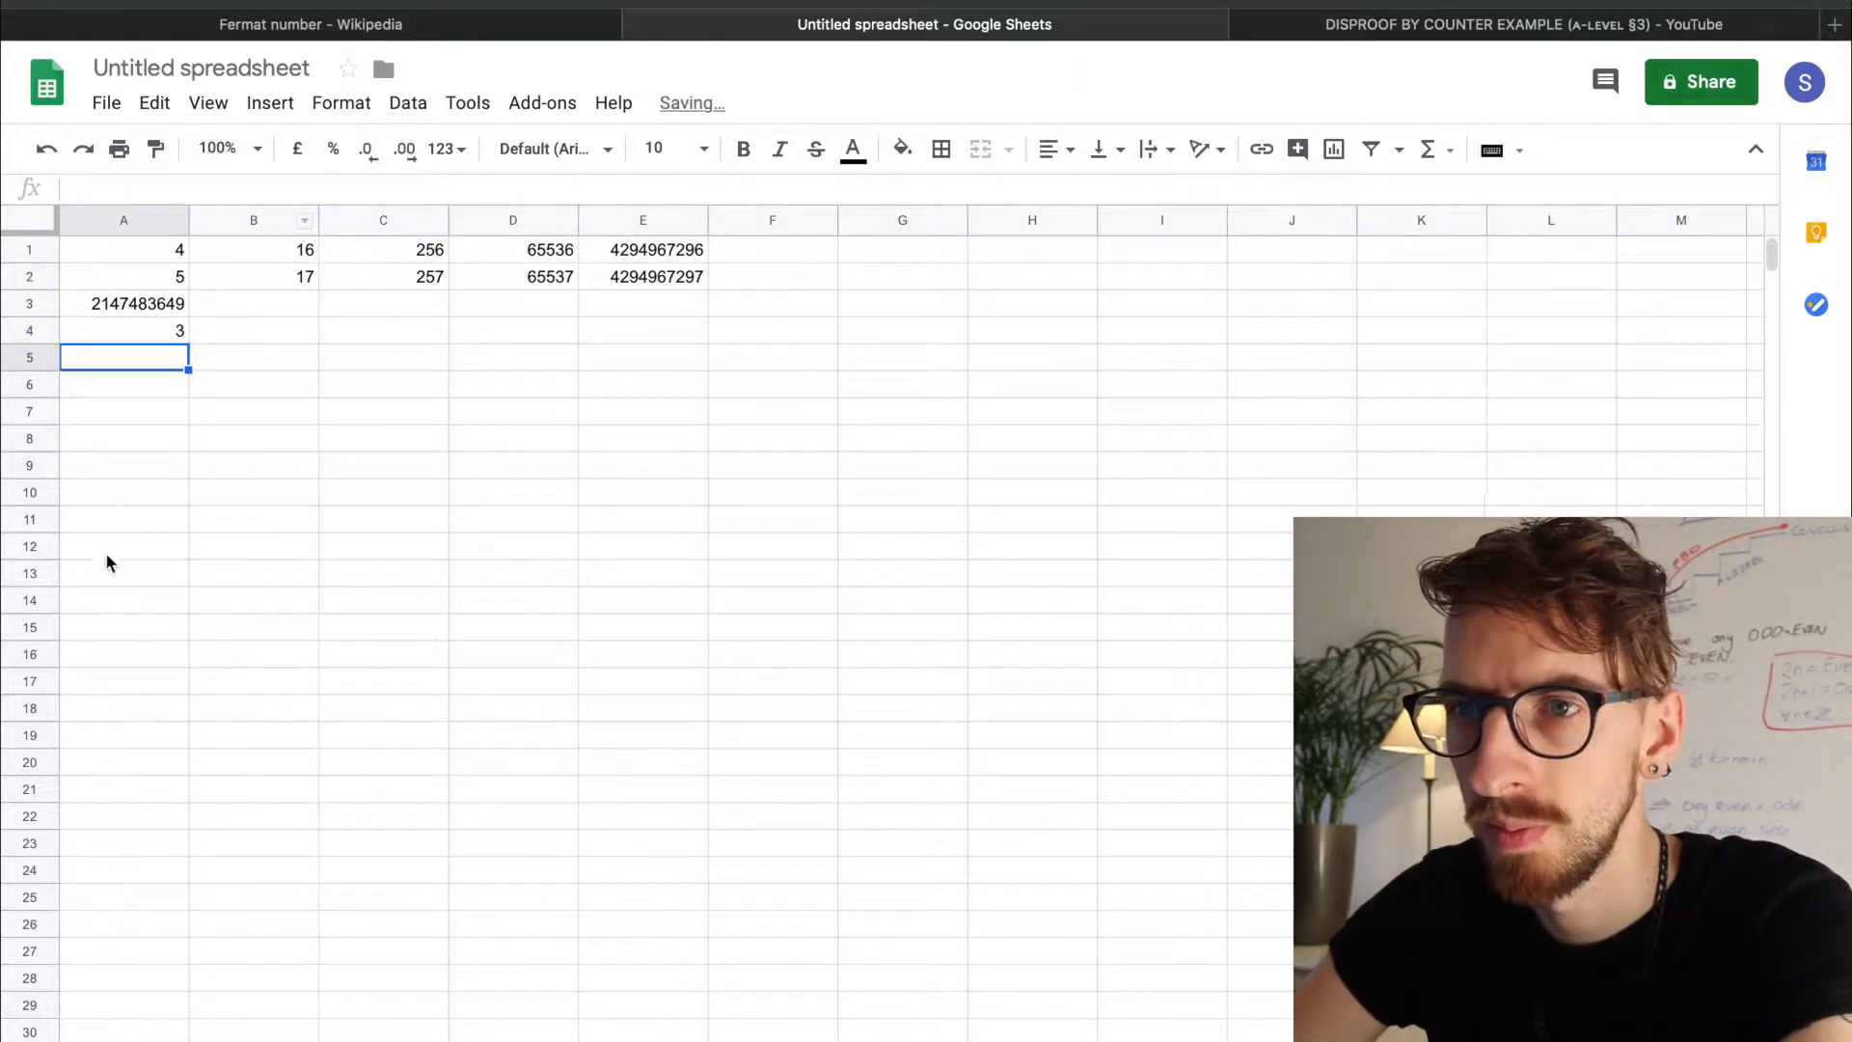
- Move the division formula from A3 to B3 and fill the row-number formula from A4 up into A3
click(156, 307)
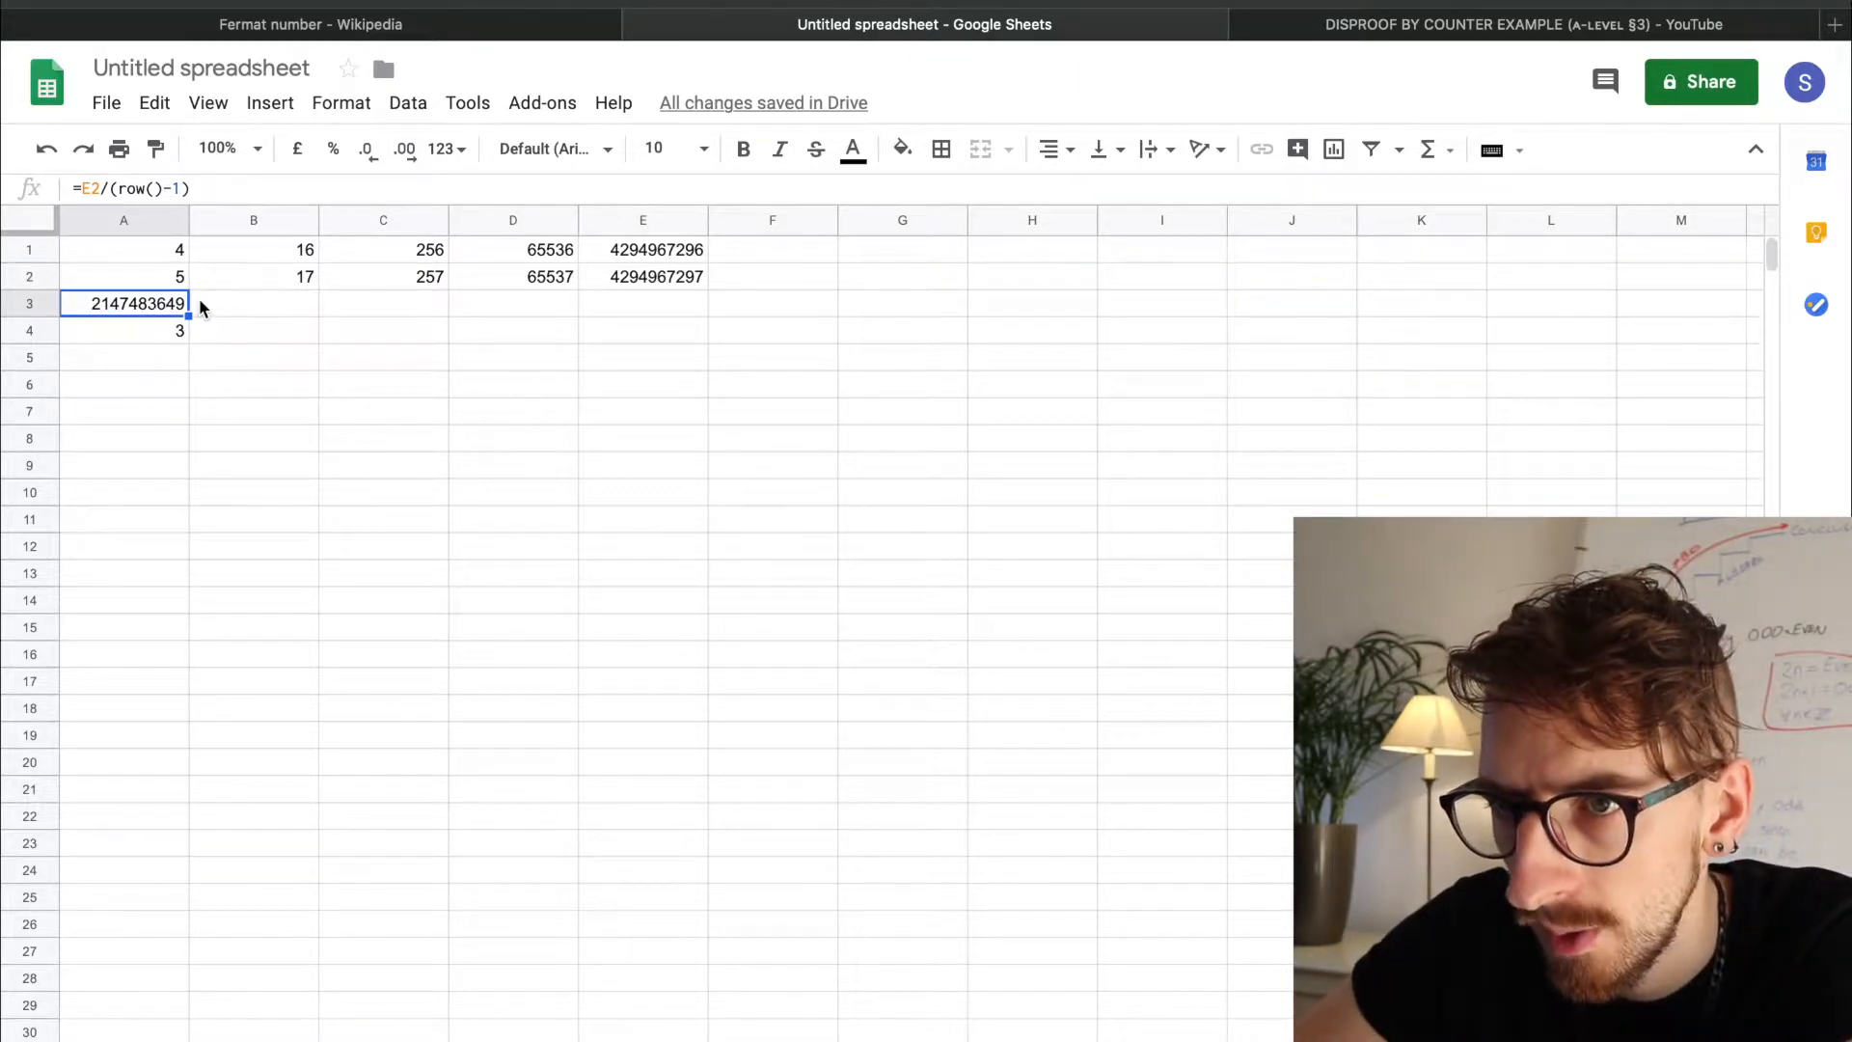
drag(157, 290, 253, 299)
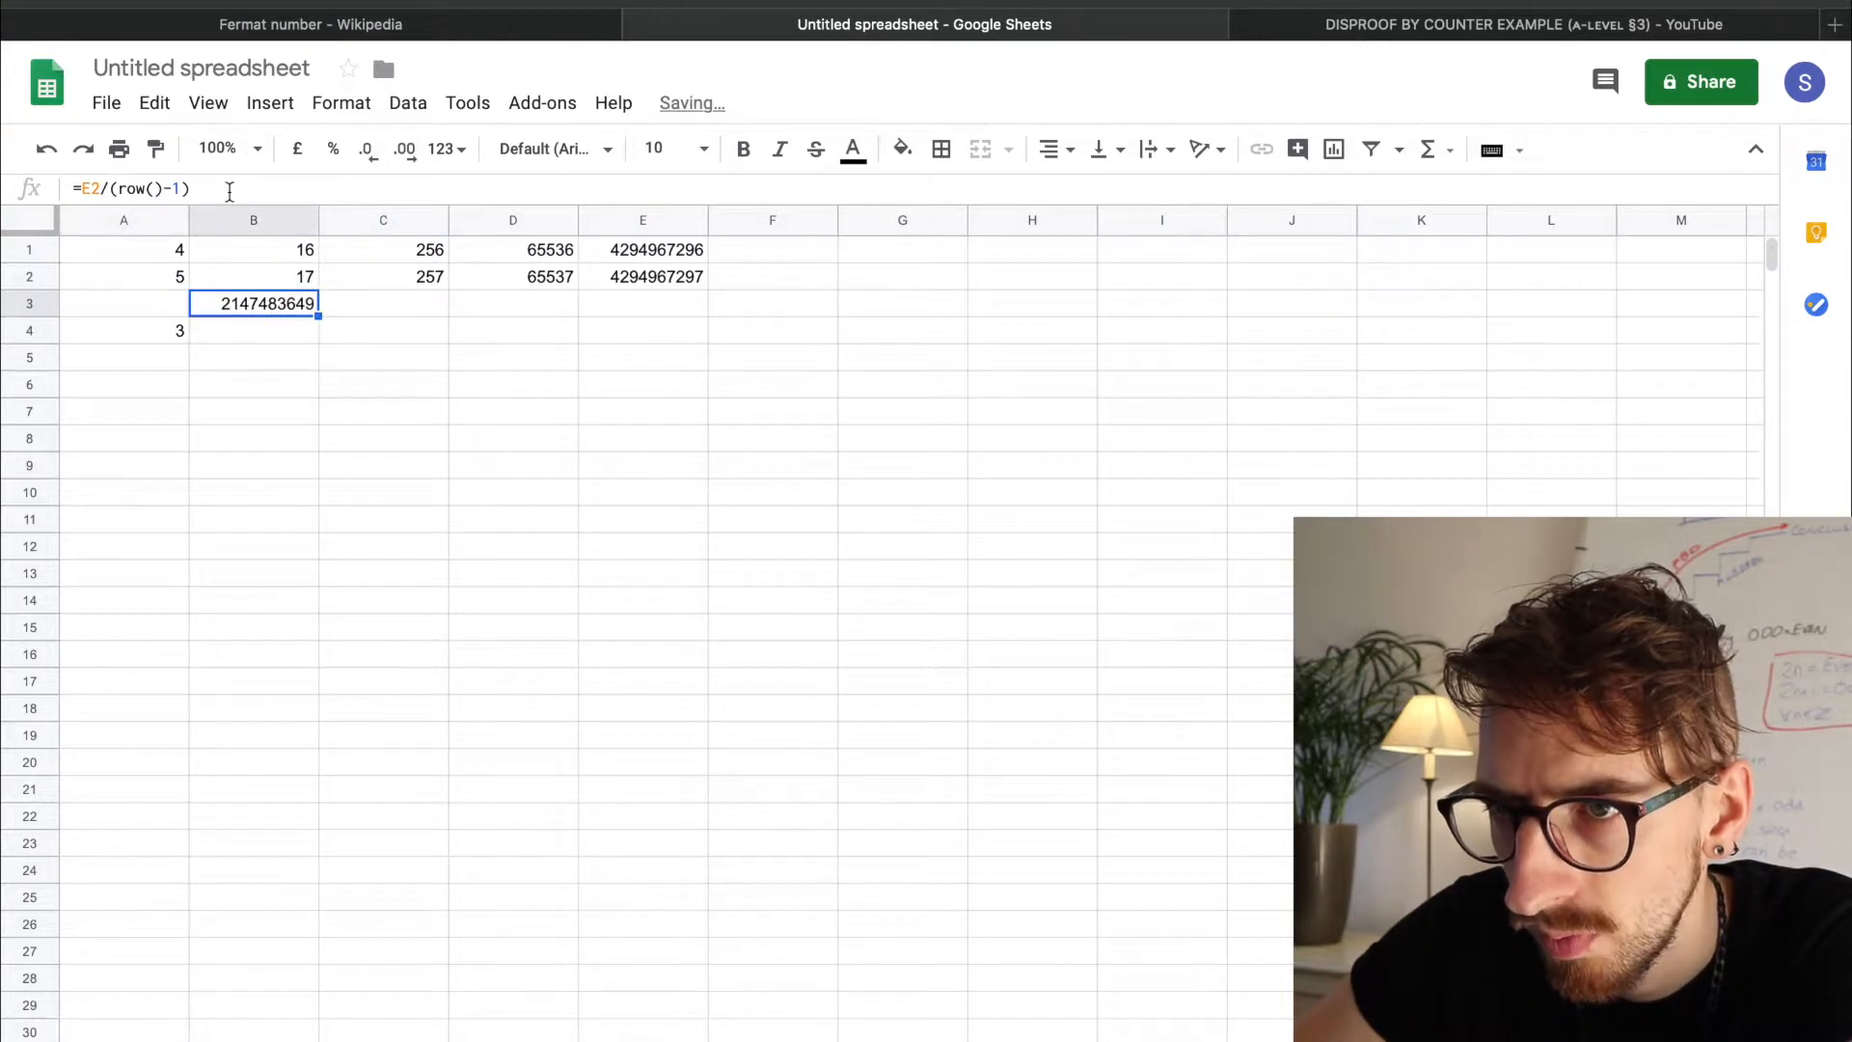
click(168, 336)
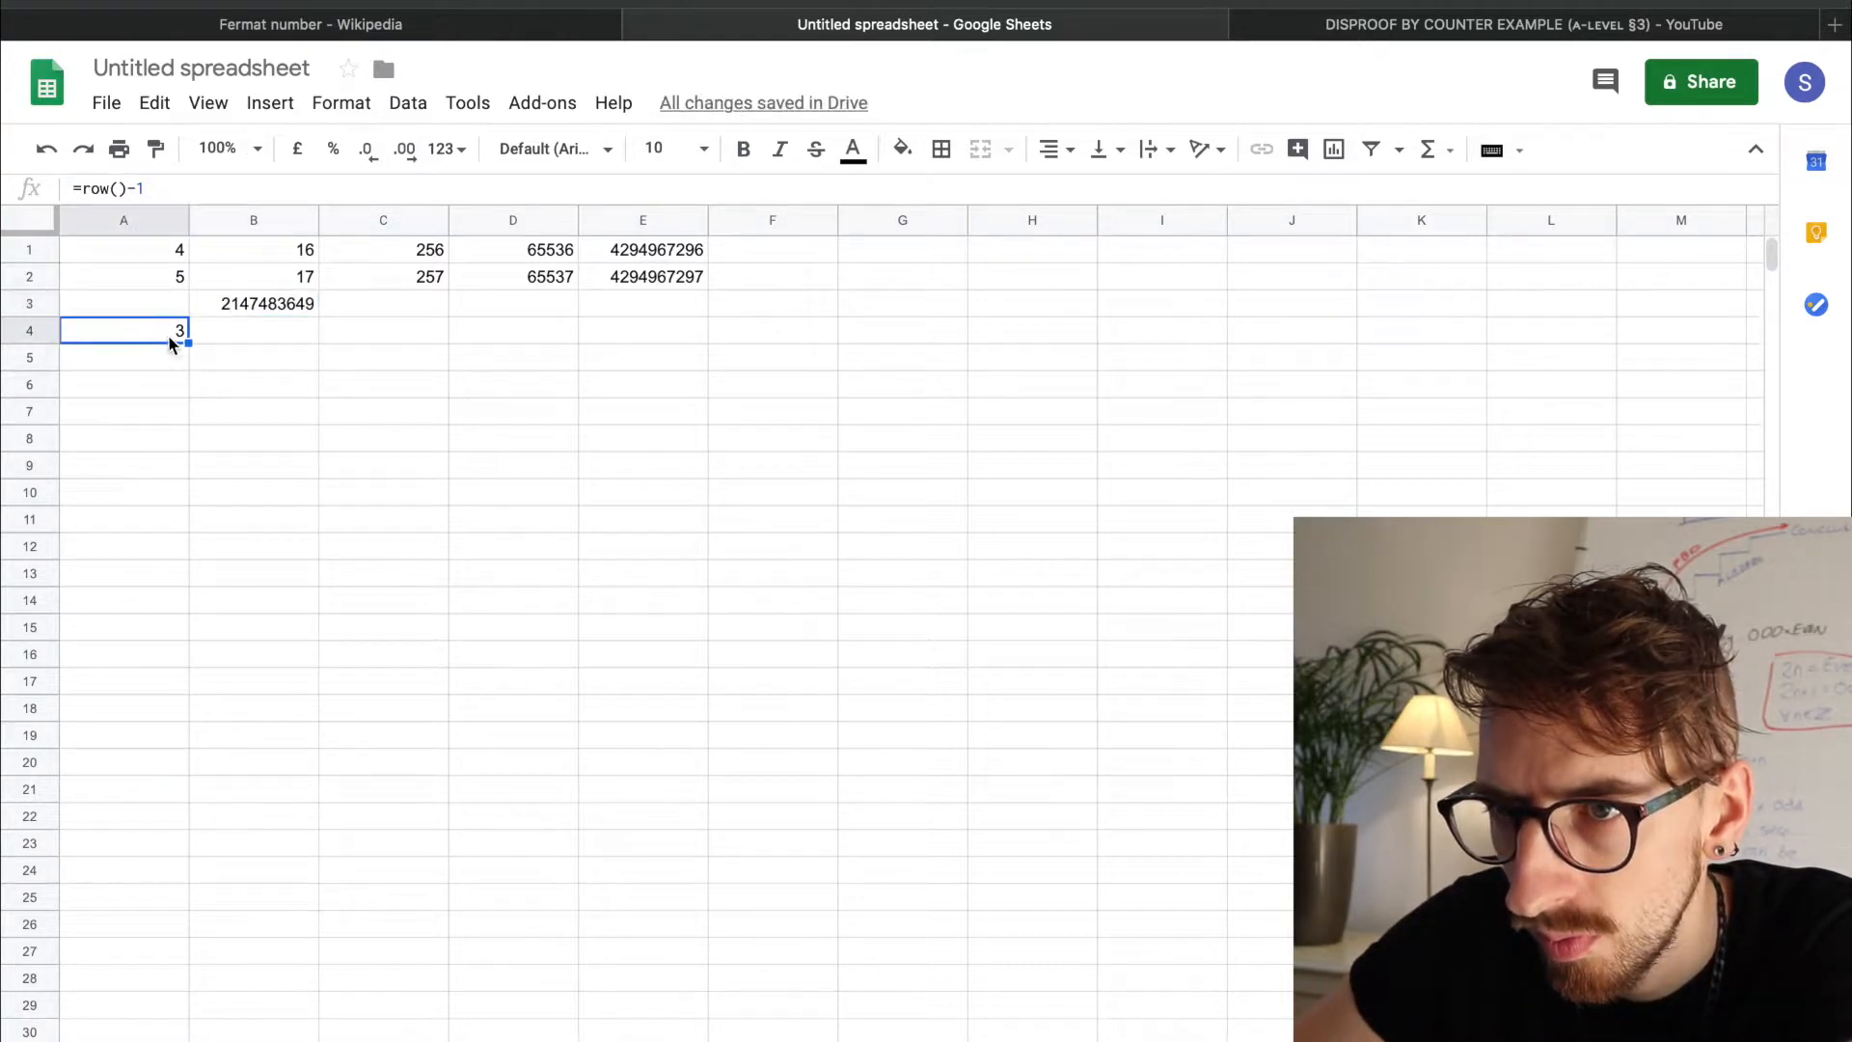
drag(186, 306, 187, 306)
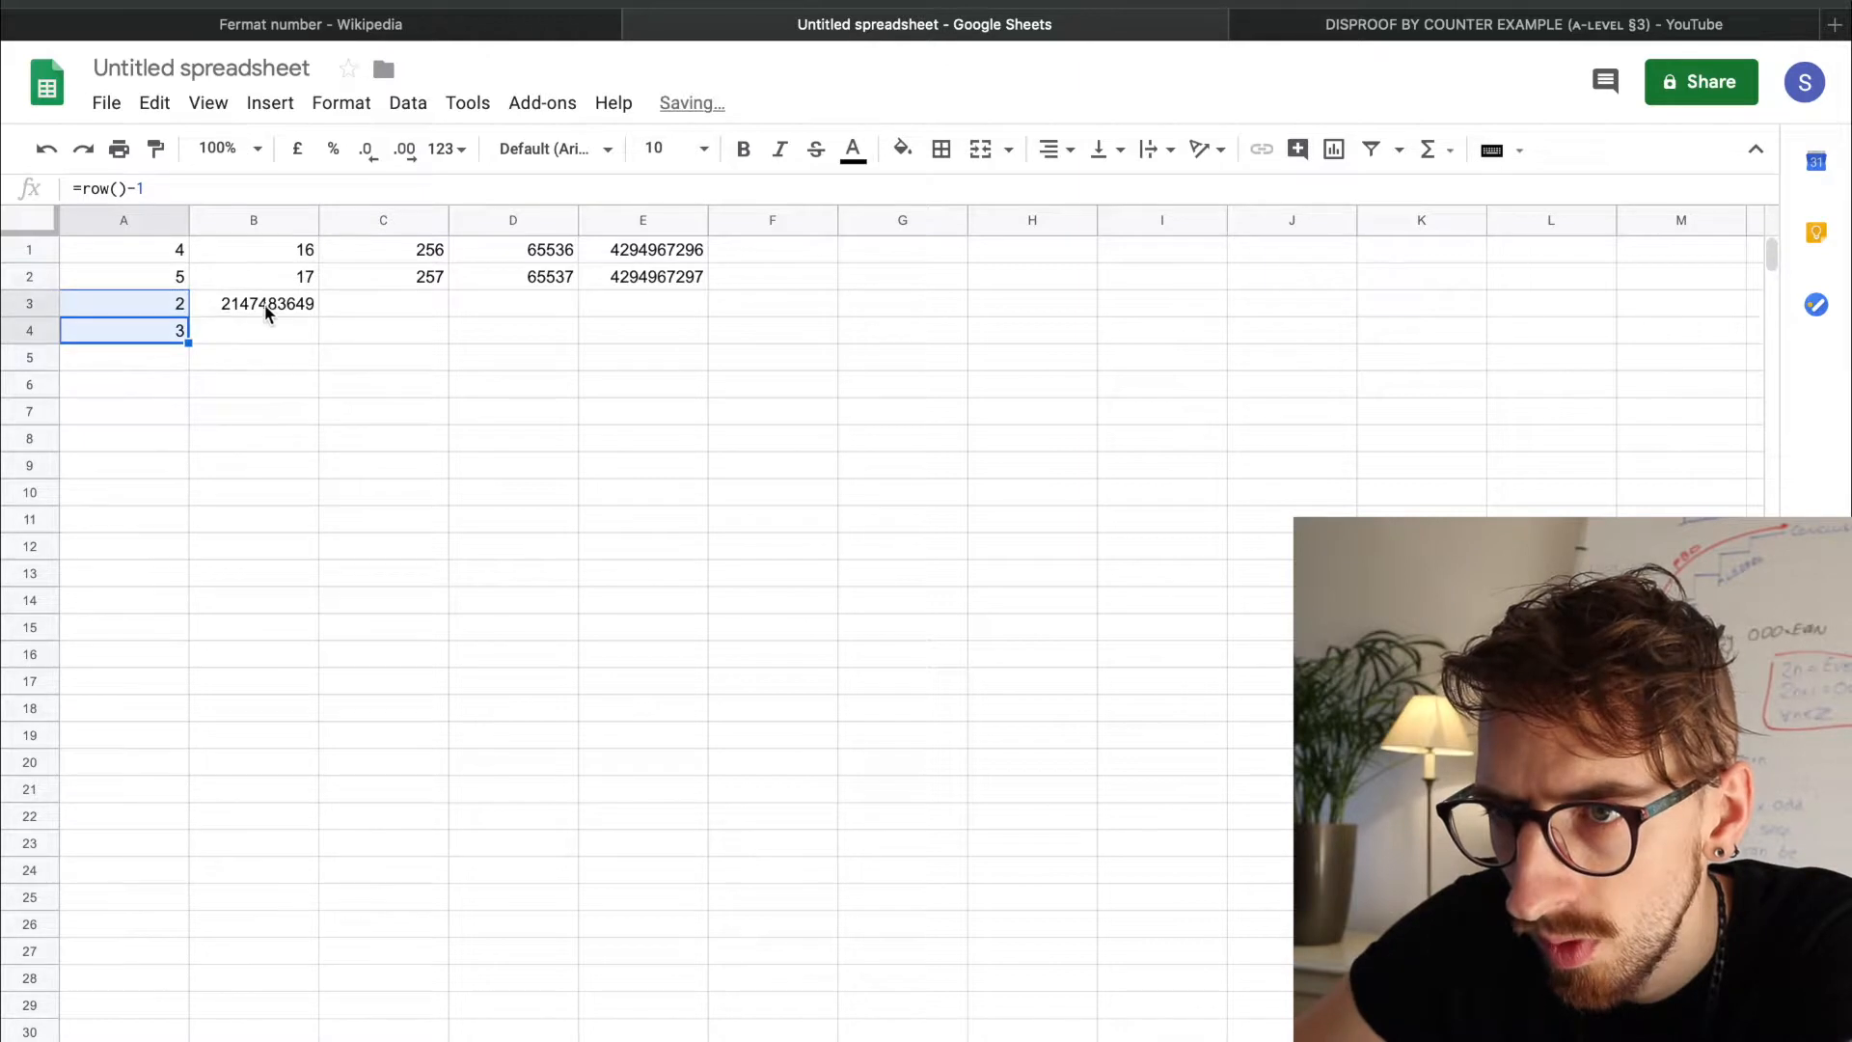
- Replace the divisor in cell B3 with a reference to A3, making the formula =E2/A3
click(270, 305)
click(185, 187)
key(BackSpace)
key(BackSpace)
key(BackSpace)
key(BackSpace)
key(BackSpace)
key(BackSpace)
key(BackSpace)
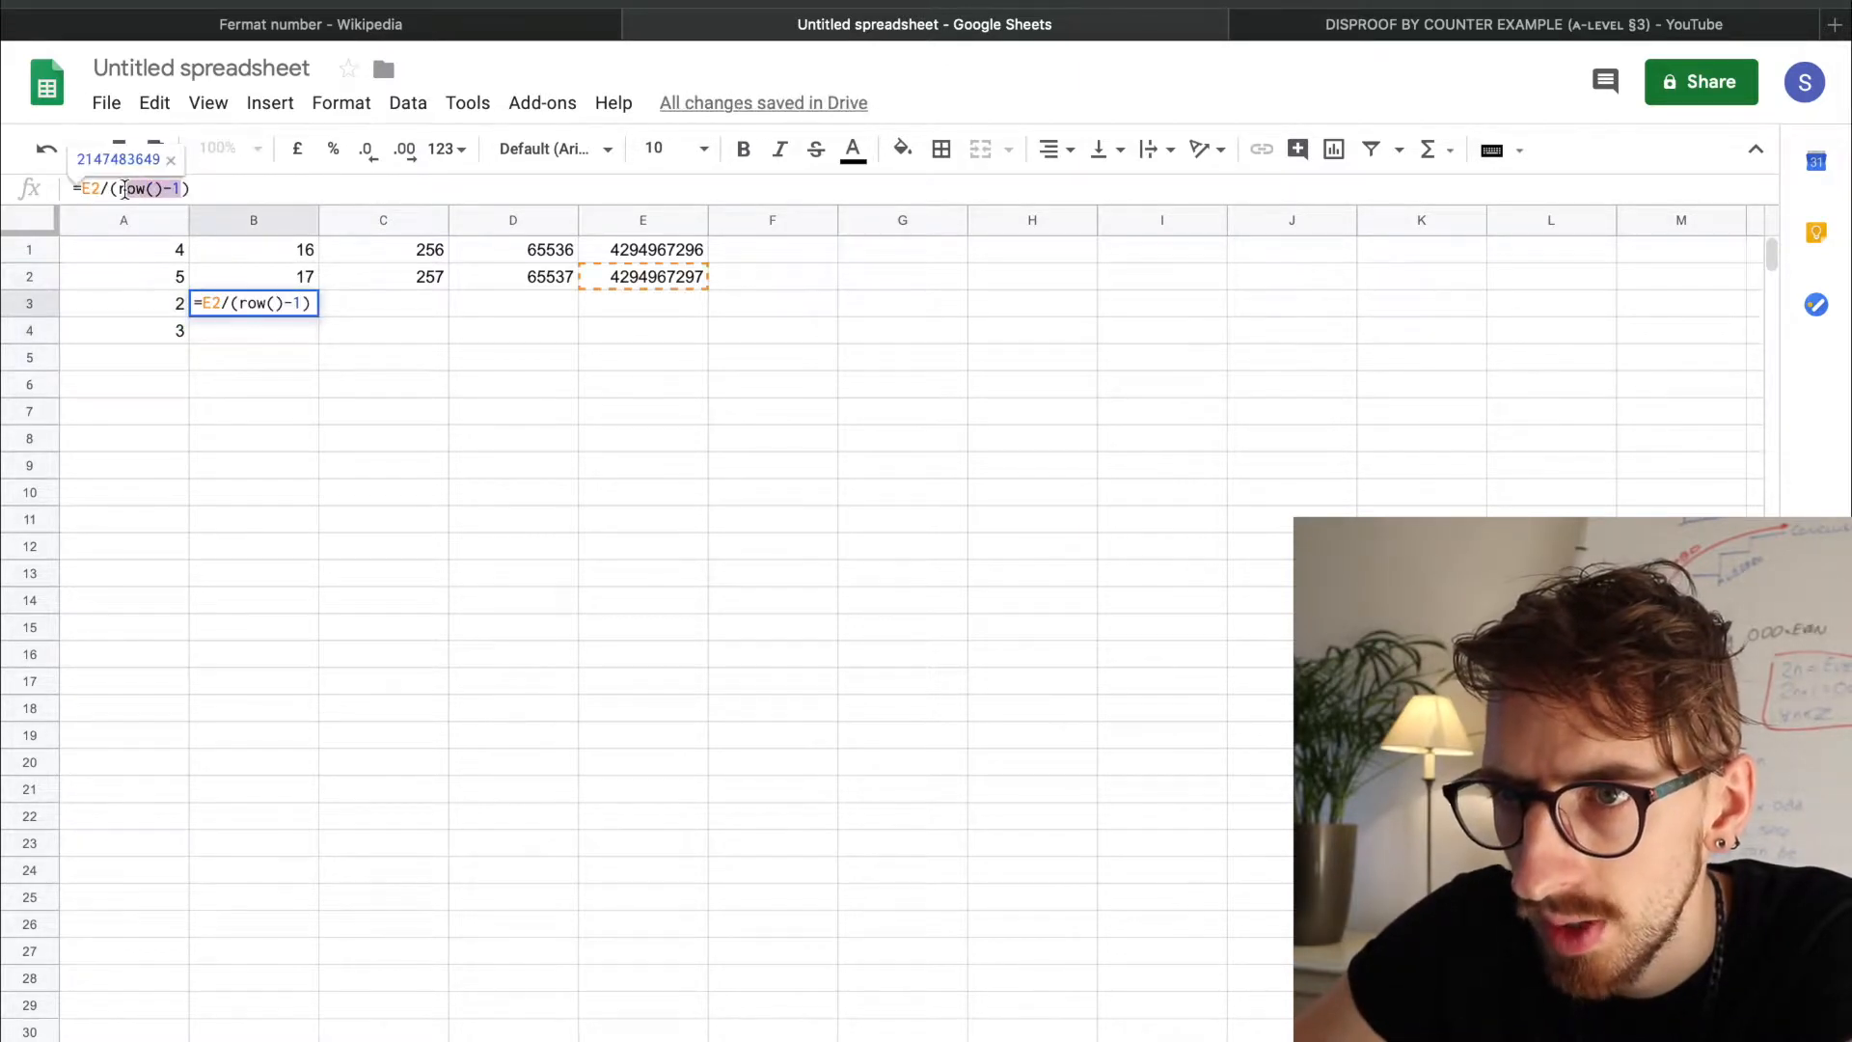
key(BackSpace)
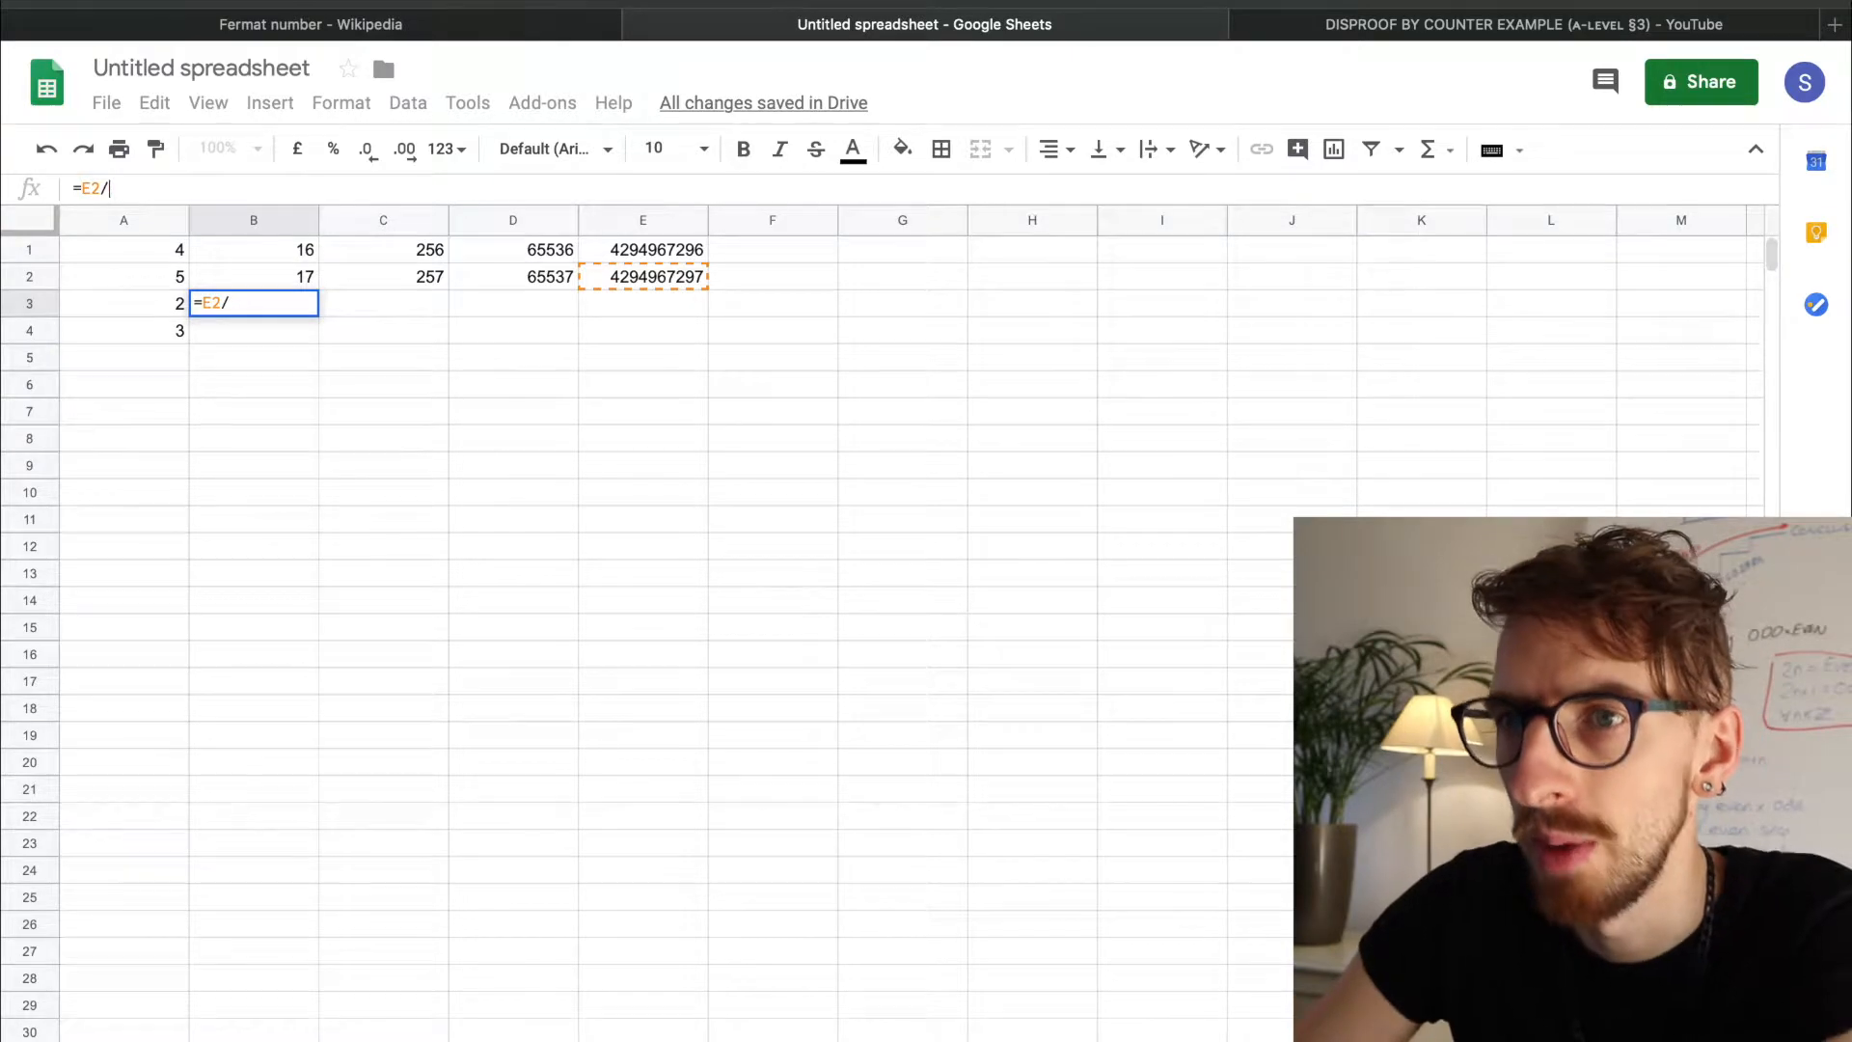
click(145, 305)
key(Return)
click(261, 305)
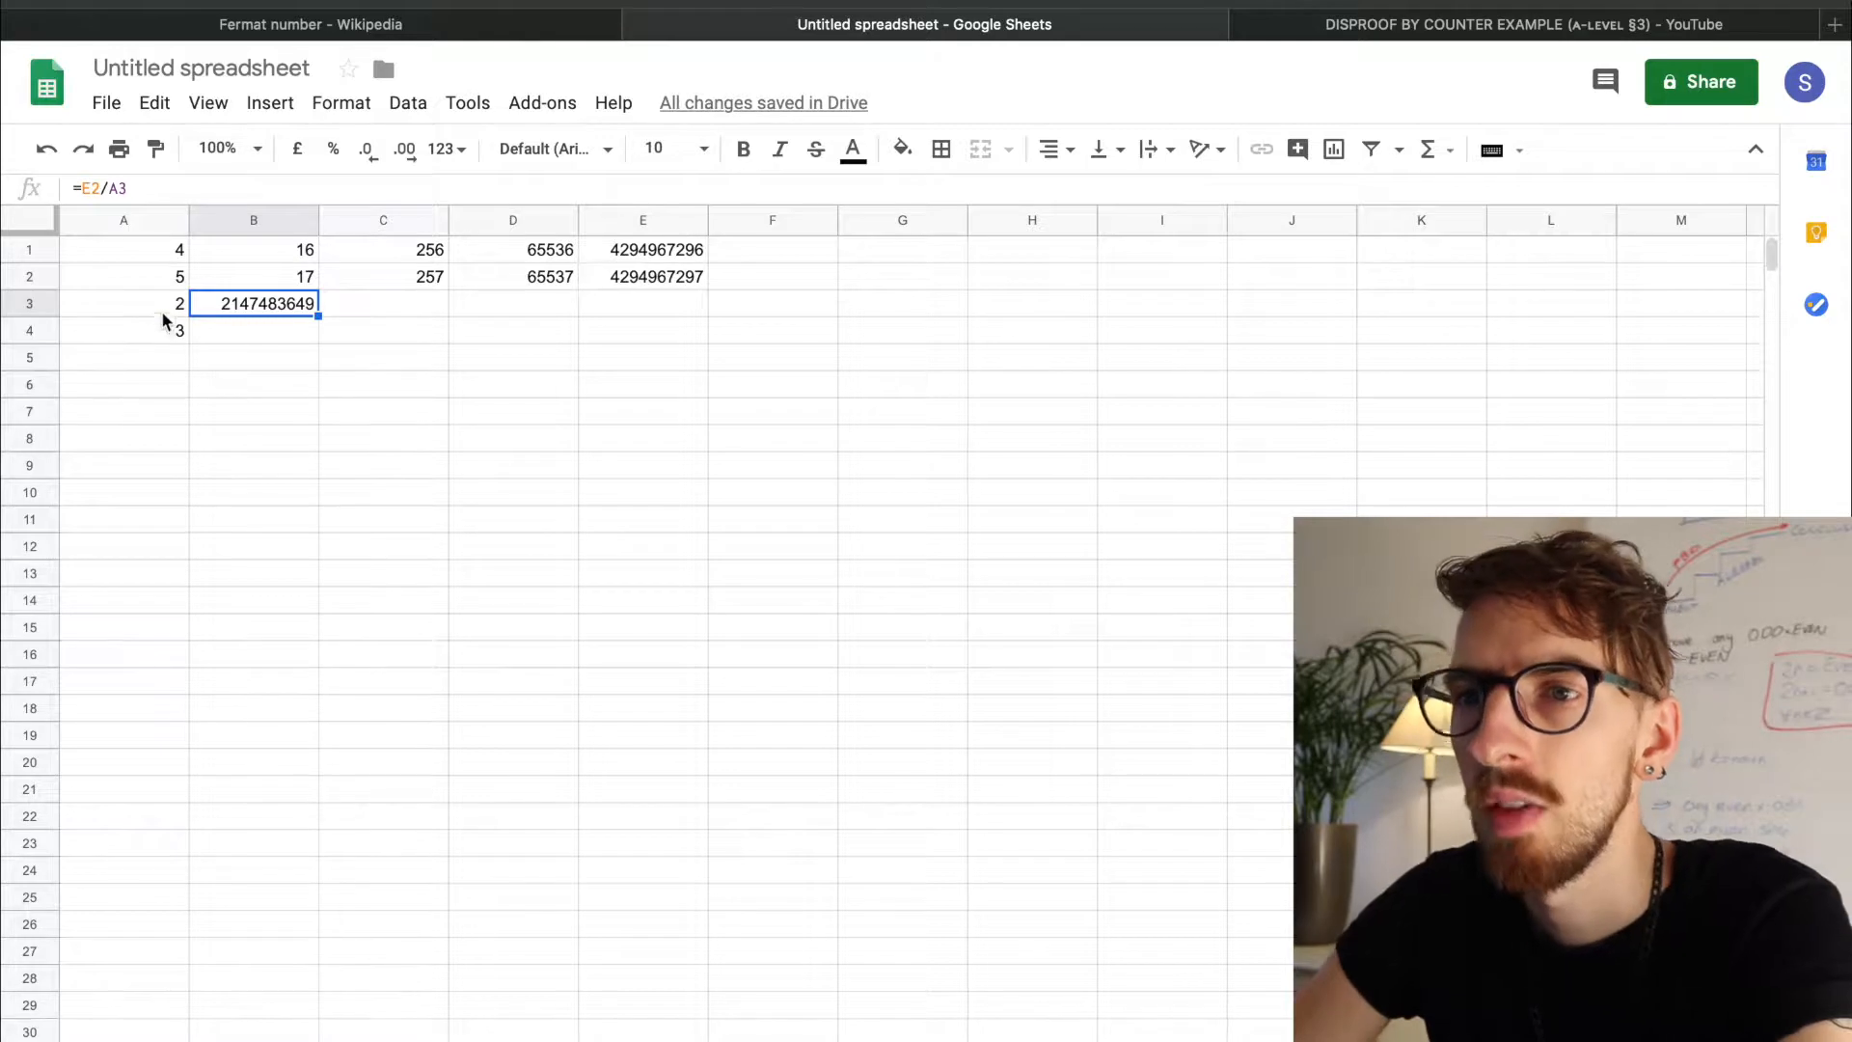
- Make the E2 reference in cell B3 absolute, so that the formula reads =$E$2/A3
click(160, 309)
click(234, 303)
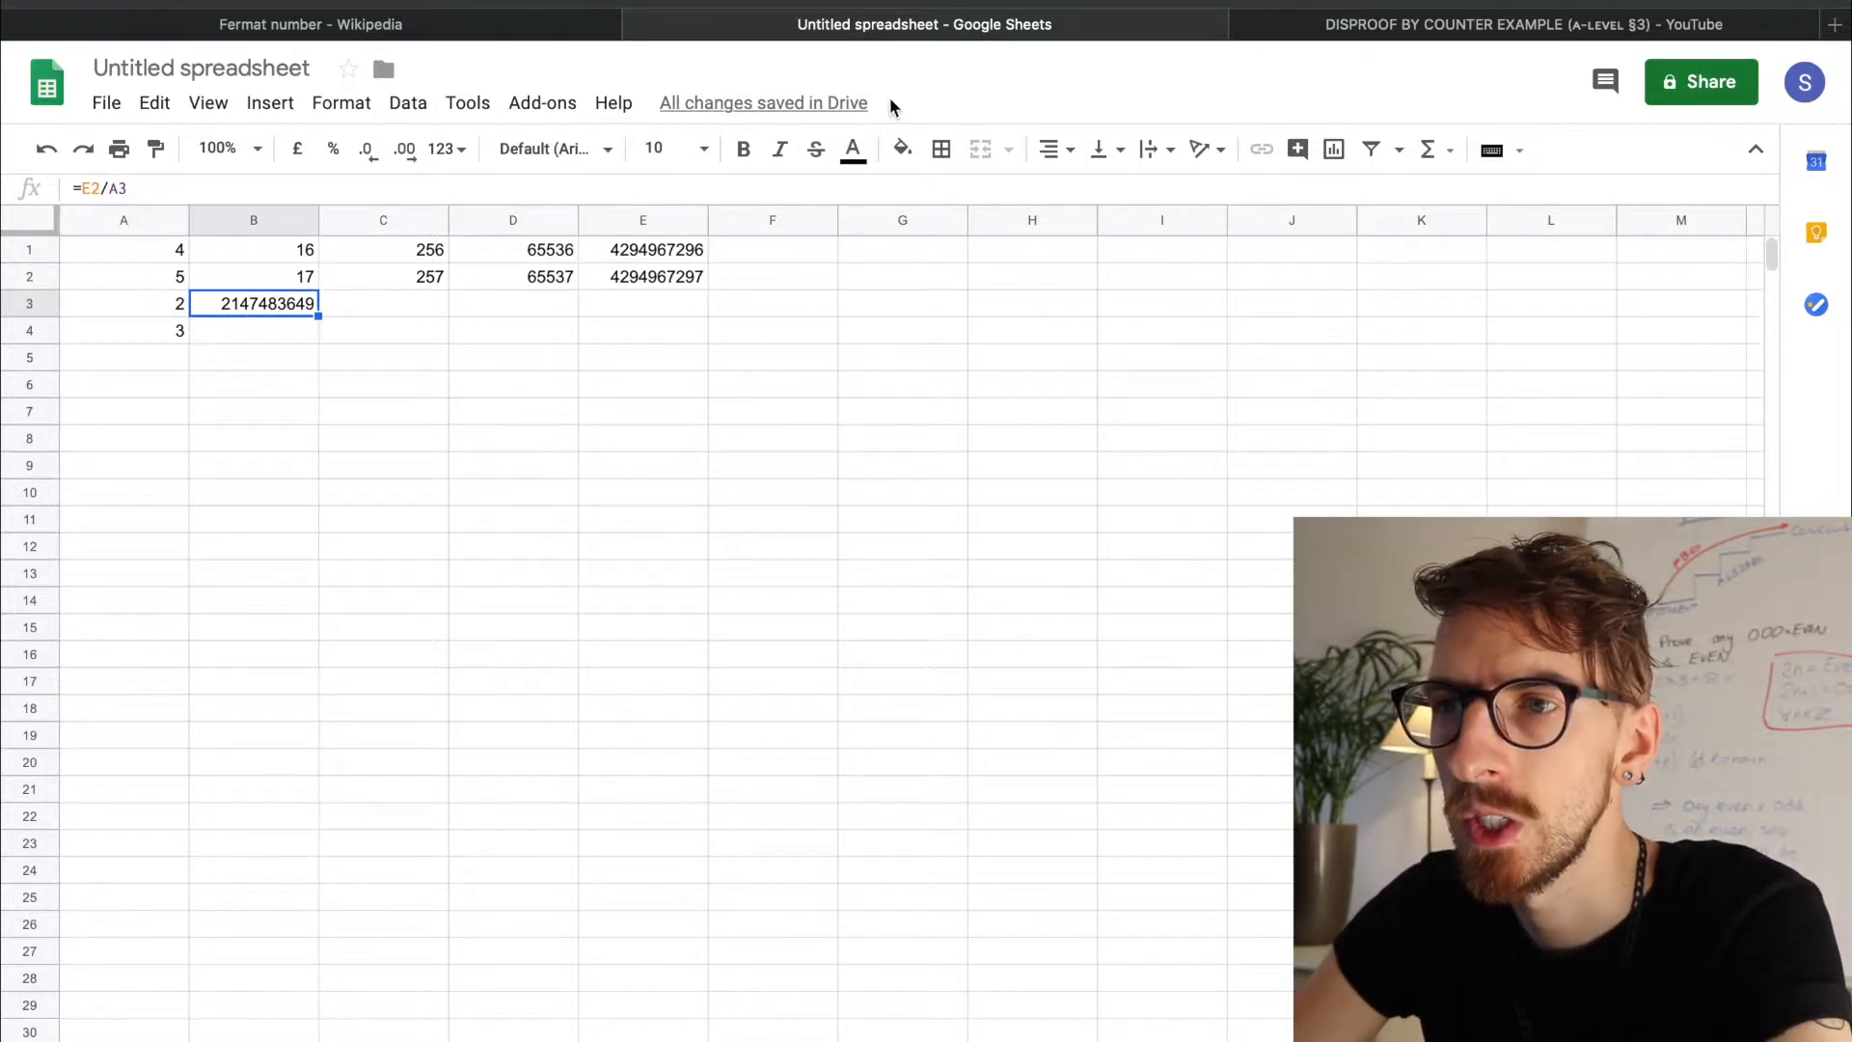
click(93, 188)
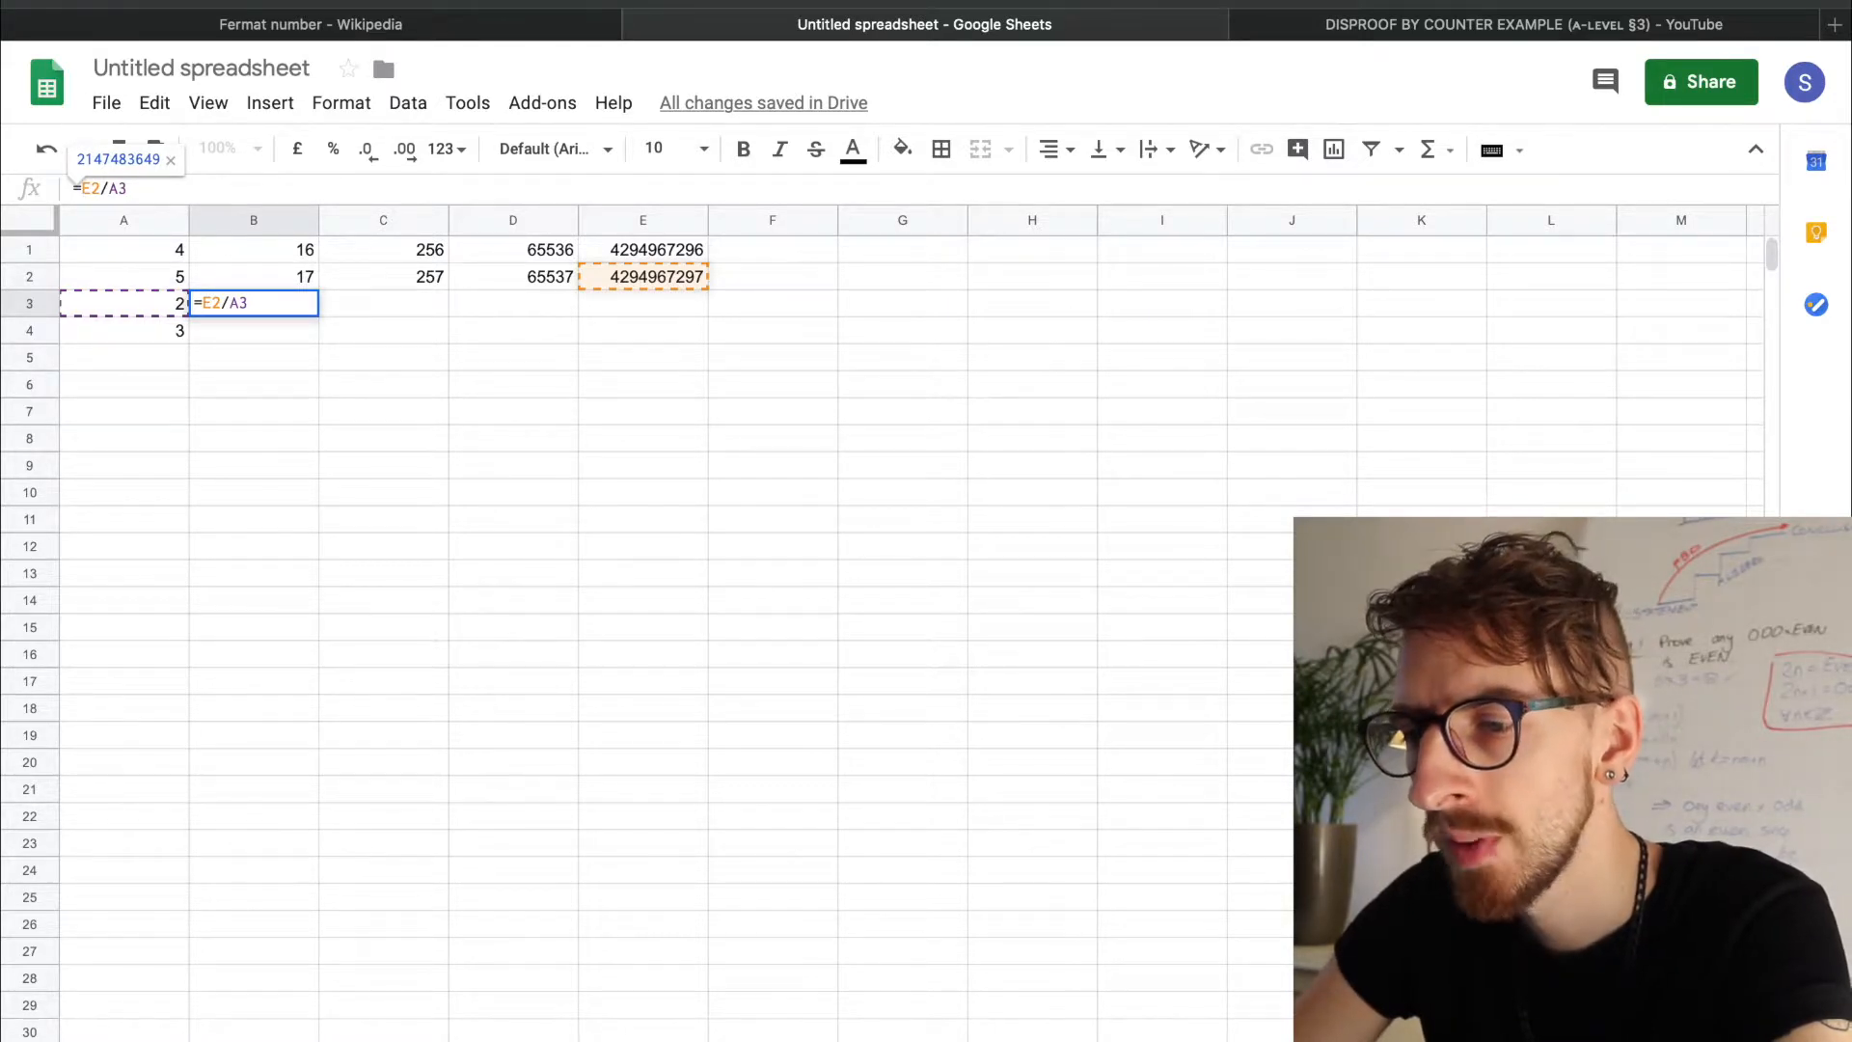
text($)
key(Right)
text($)
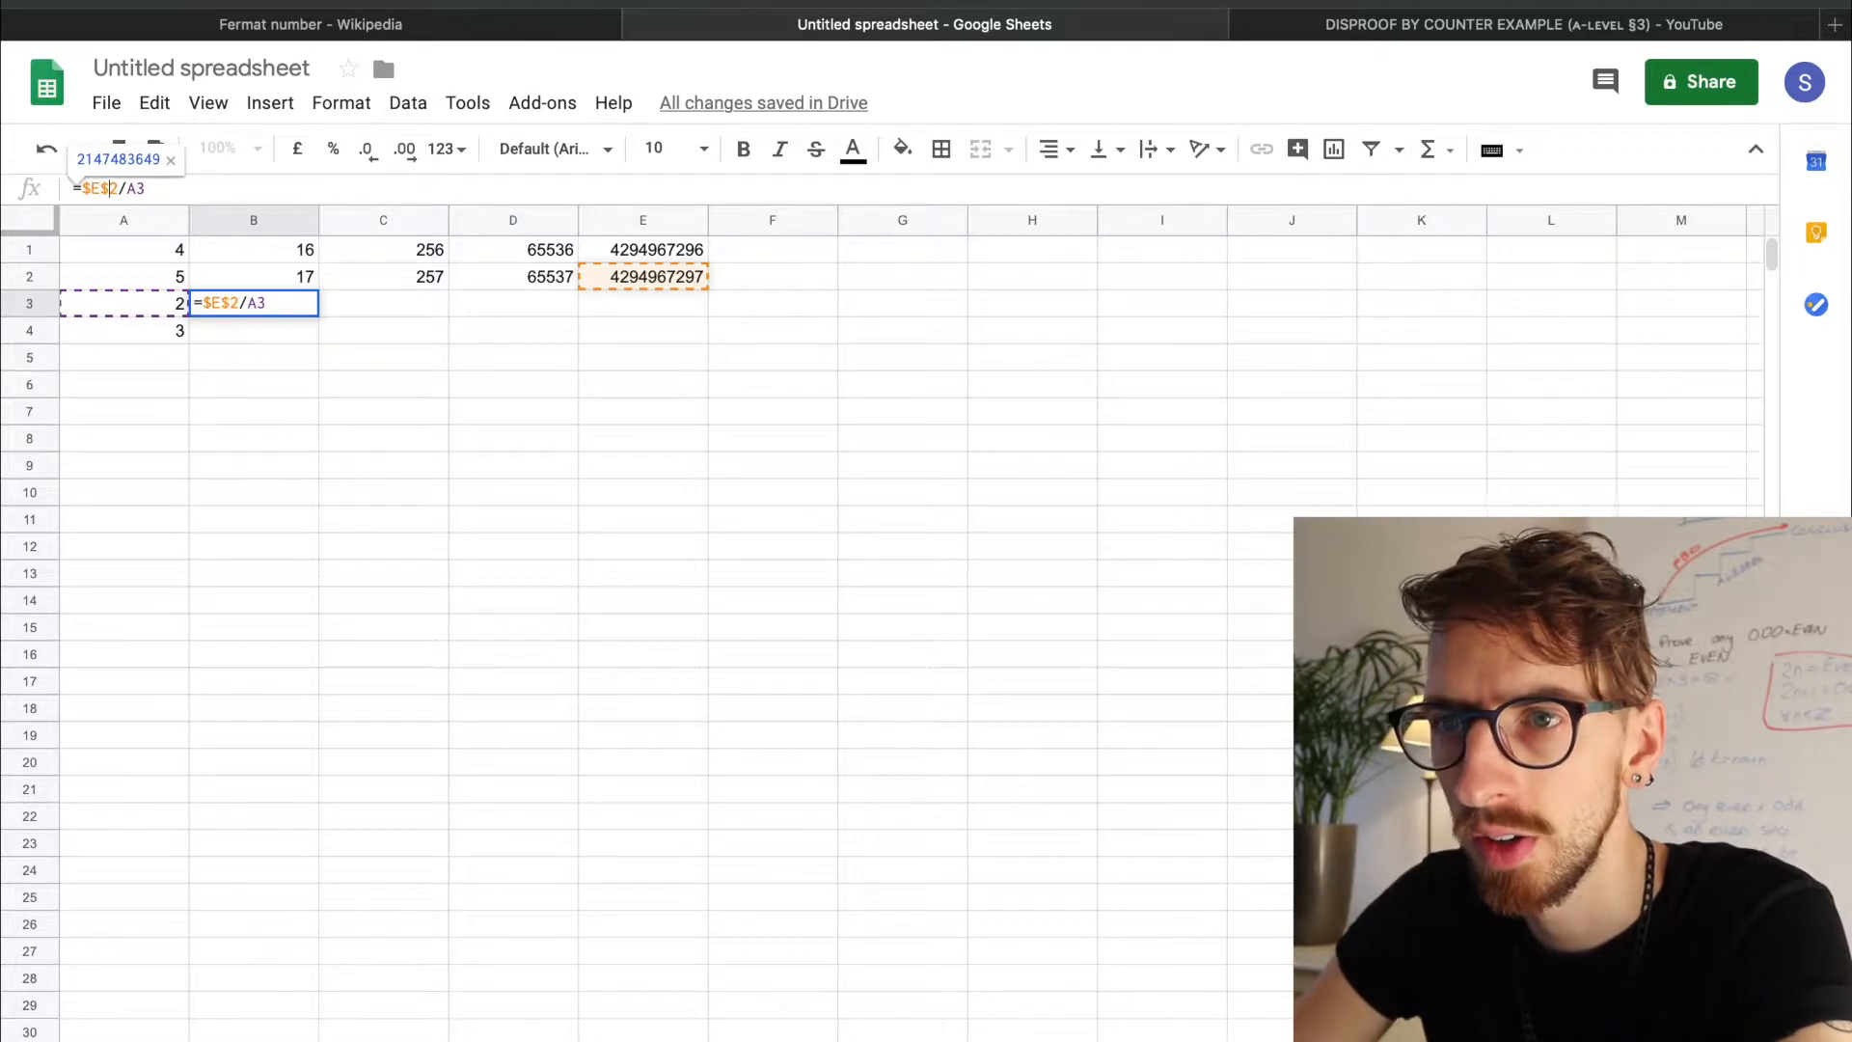
key(Return)
key(Up)
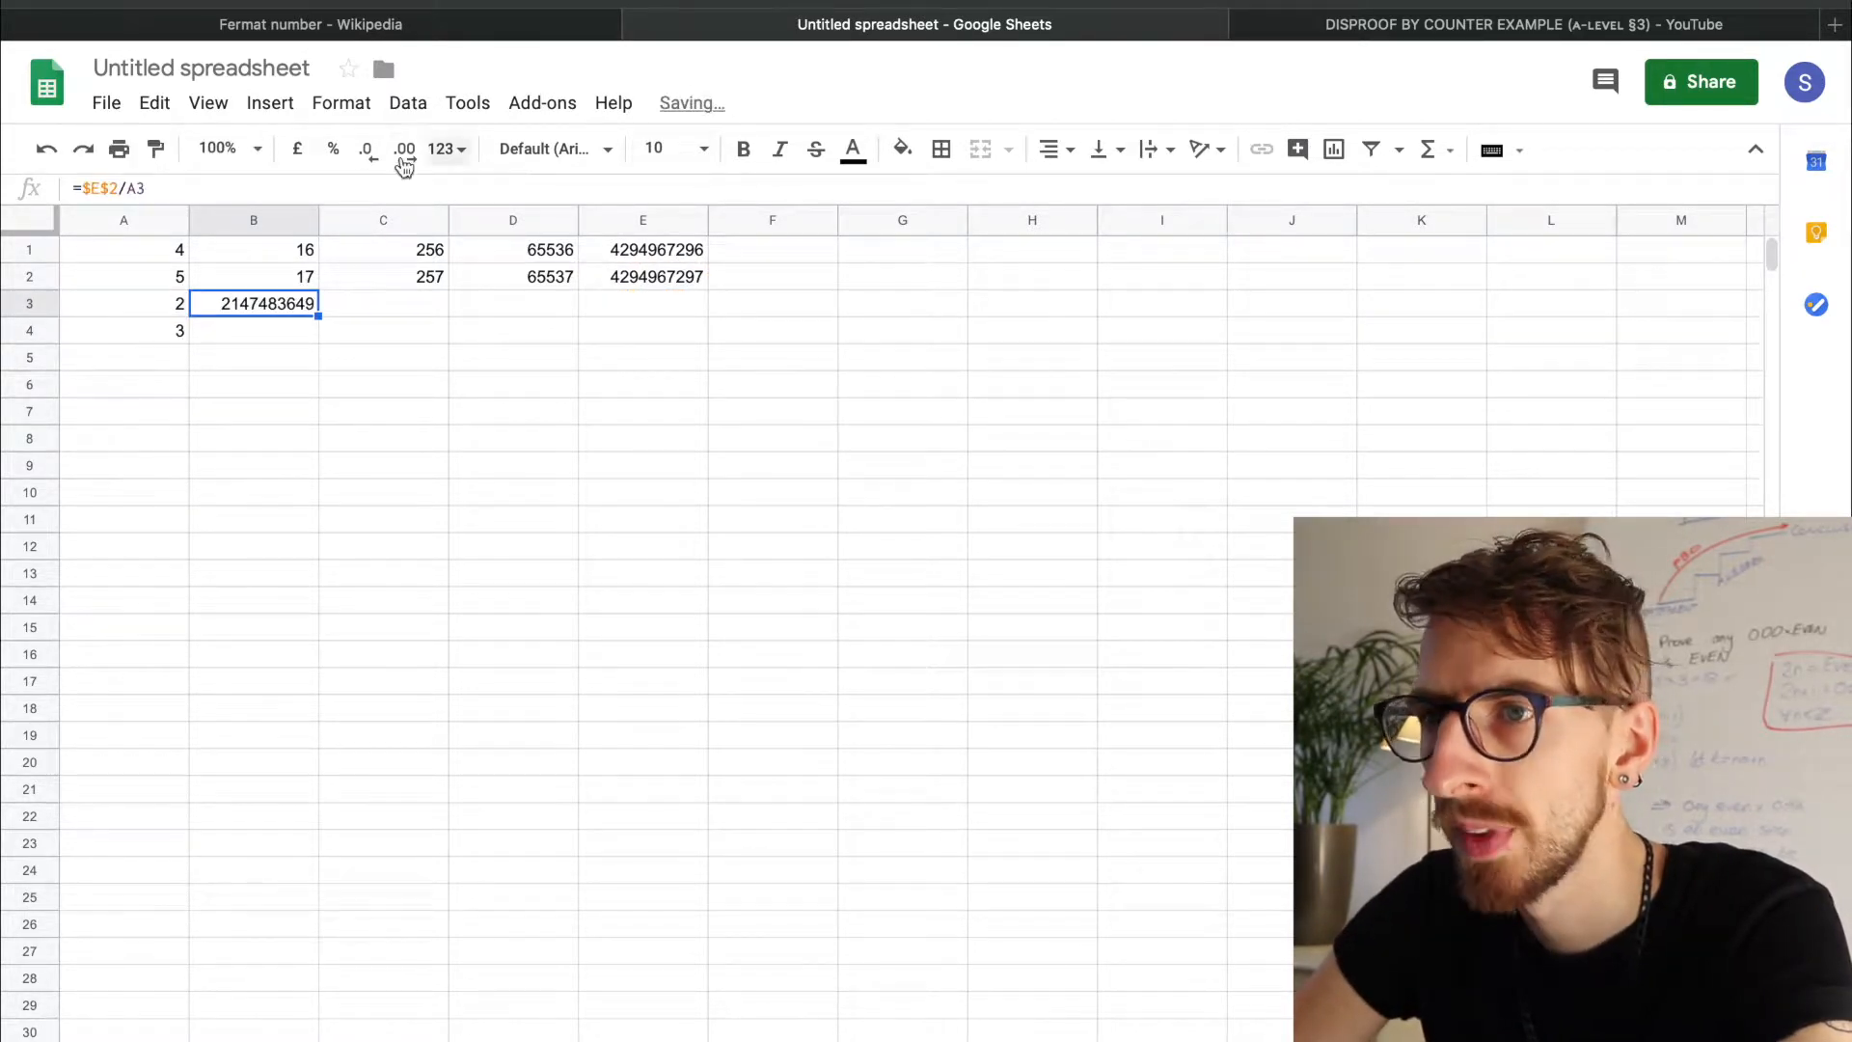
- Format cell B3 with two decimal places and widen column B to fit the number
click(405, 150)
click(406, 151)
double_click(318, 220)
drag(314, 220, 376, 214)
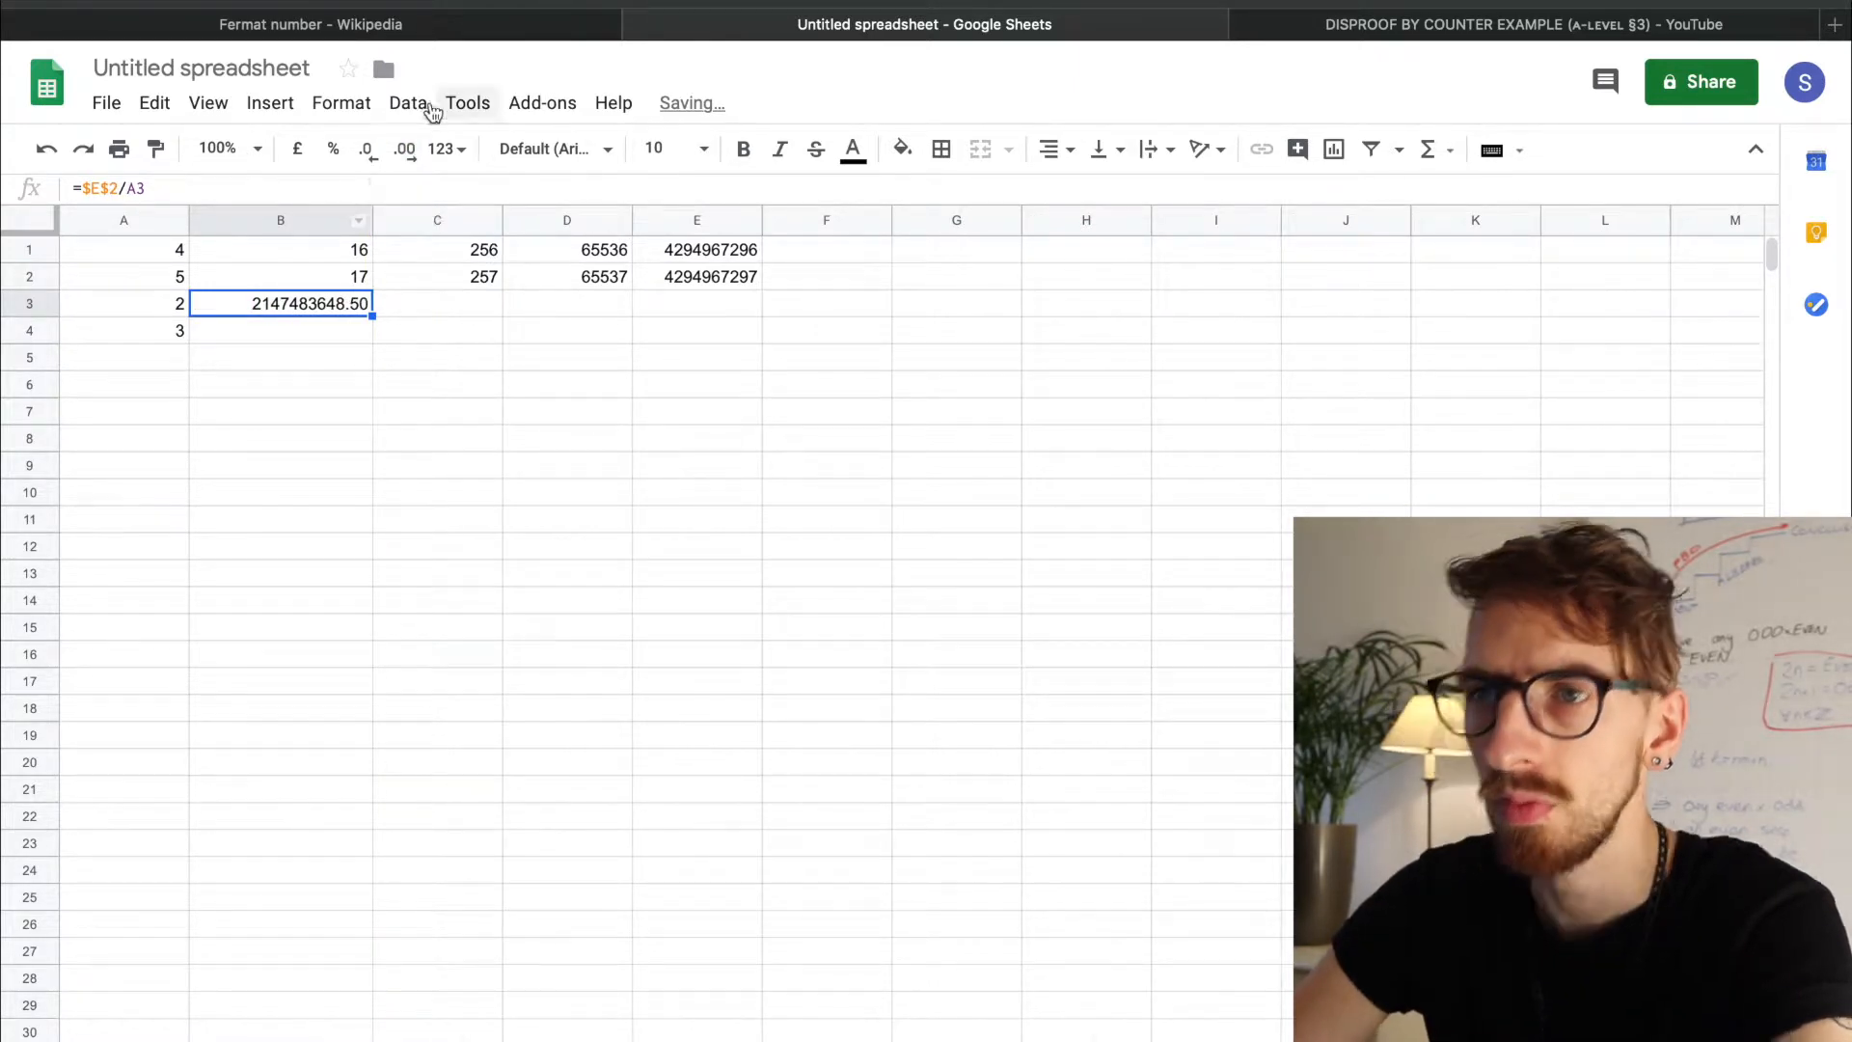
- Remove the decimal places from cell B3 and restore them to two
click(367, 152)
click(367, 152)
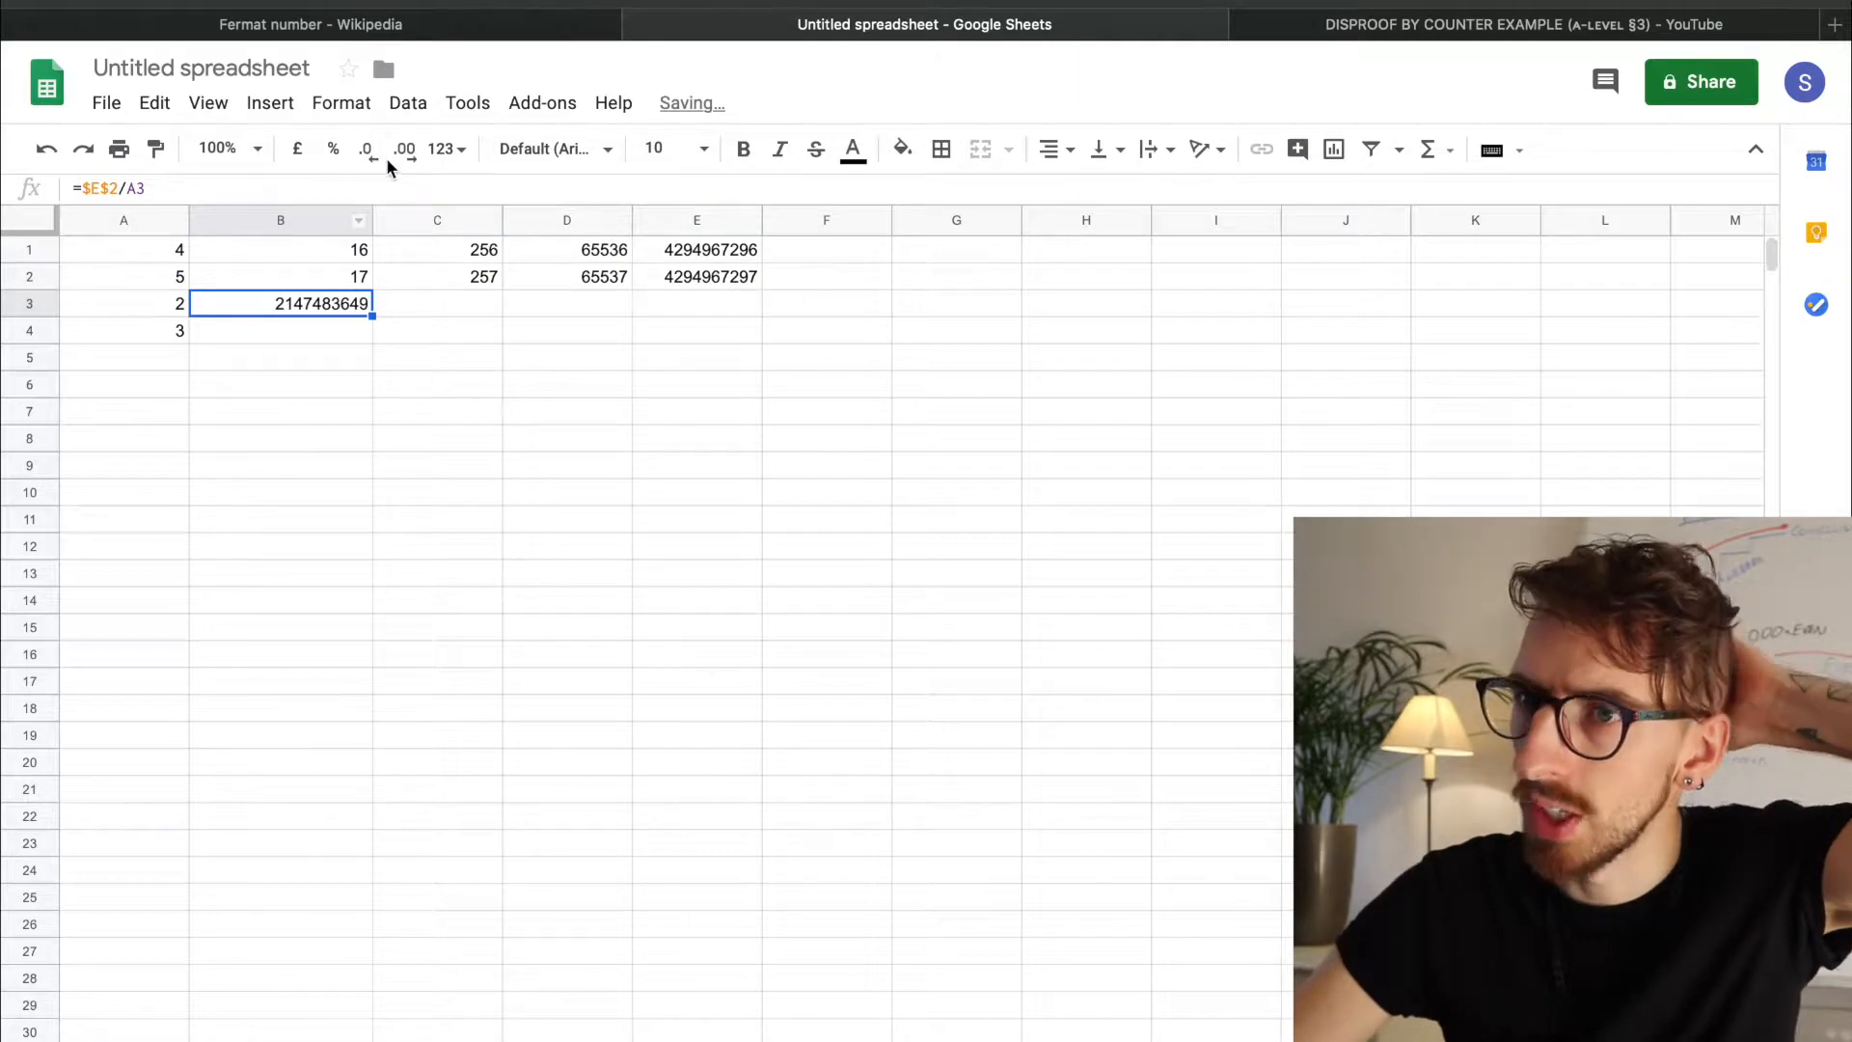
click(405, 152)
click(405, 151)
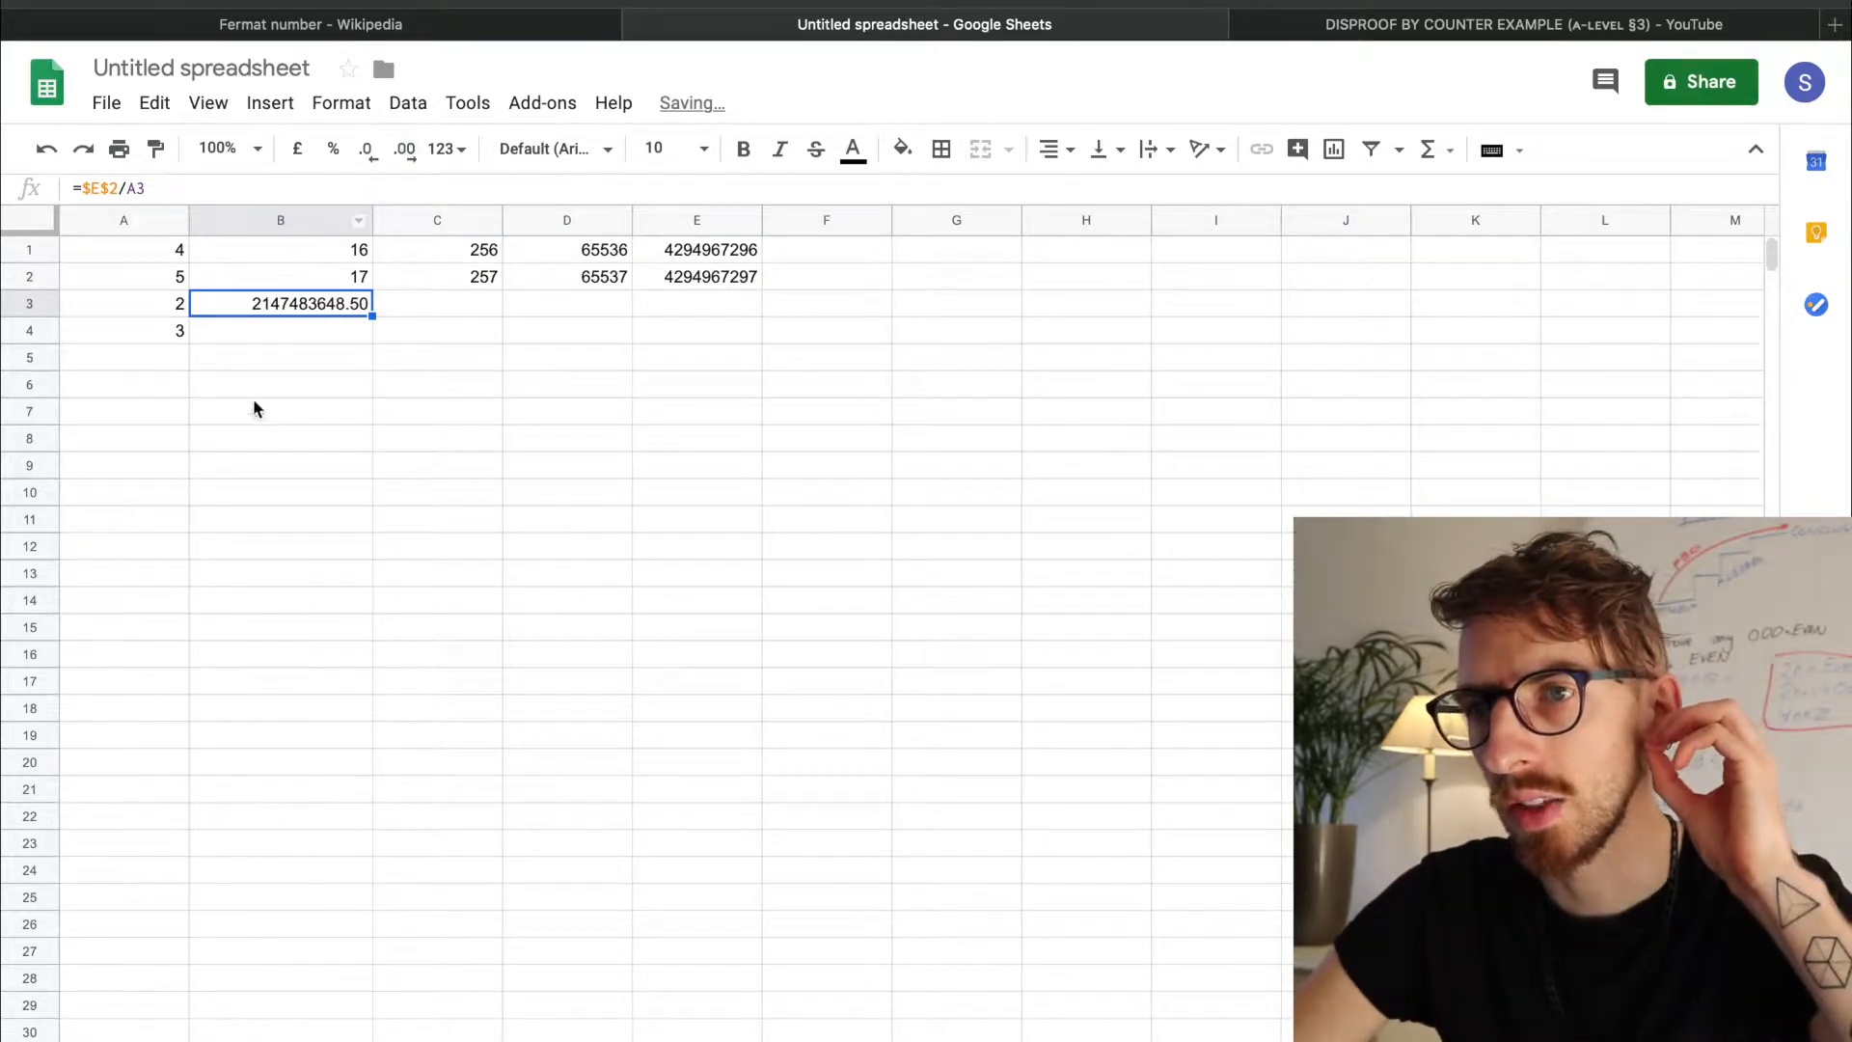
- Fill the divisor and division formulas in A3:B3 down to row 13
click(162, 305)
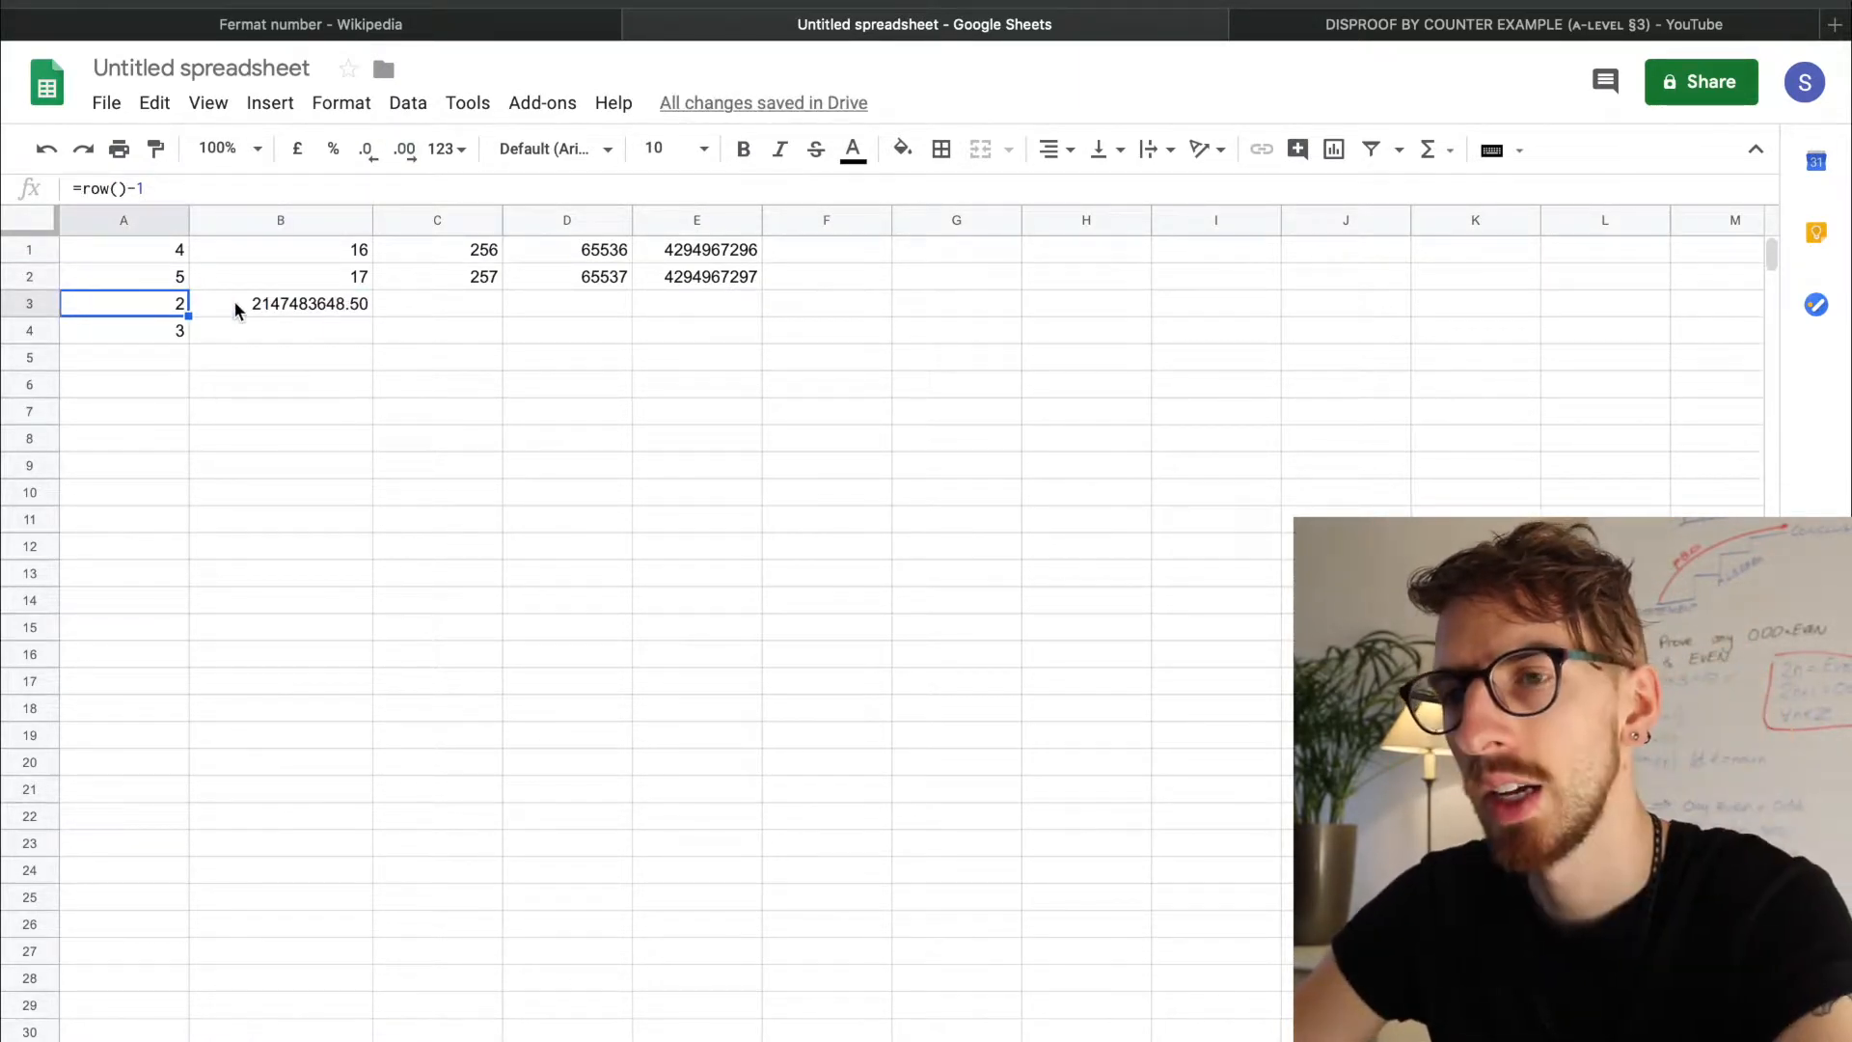
shift+click(245, 306)
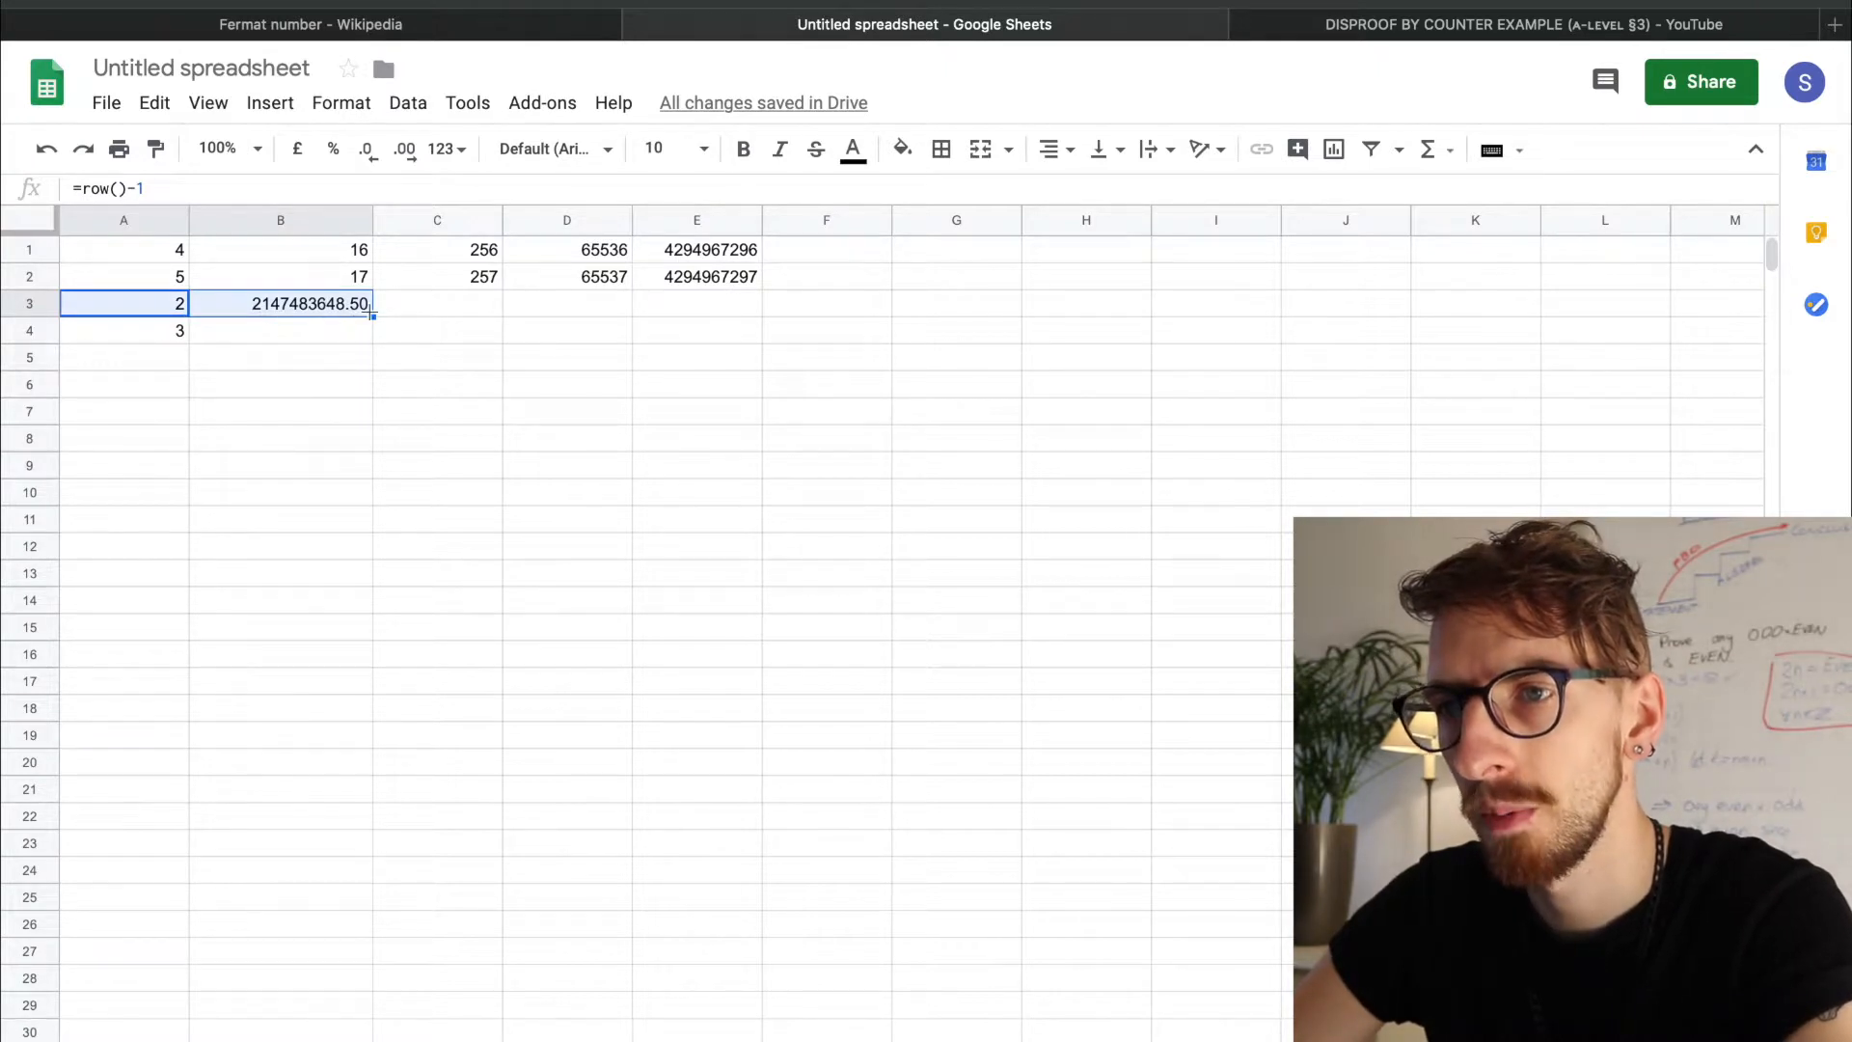
drag(372, 314, 369, 577)
click(359, 679)
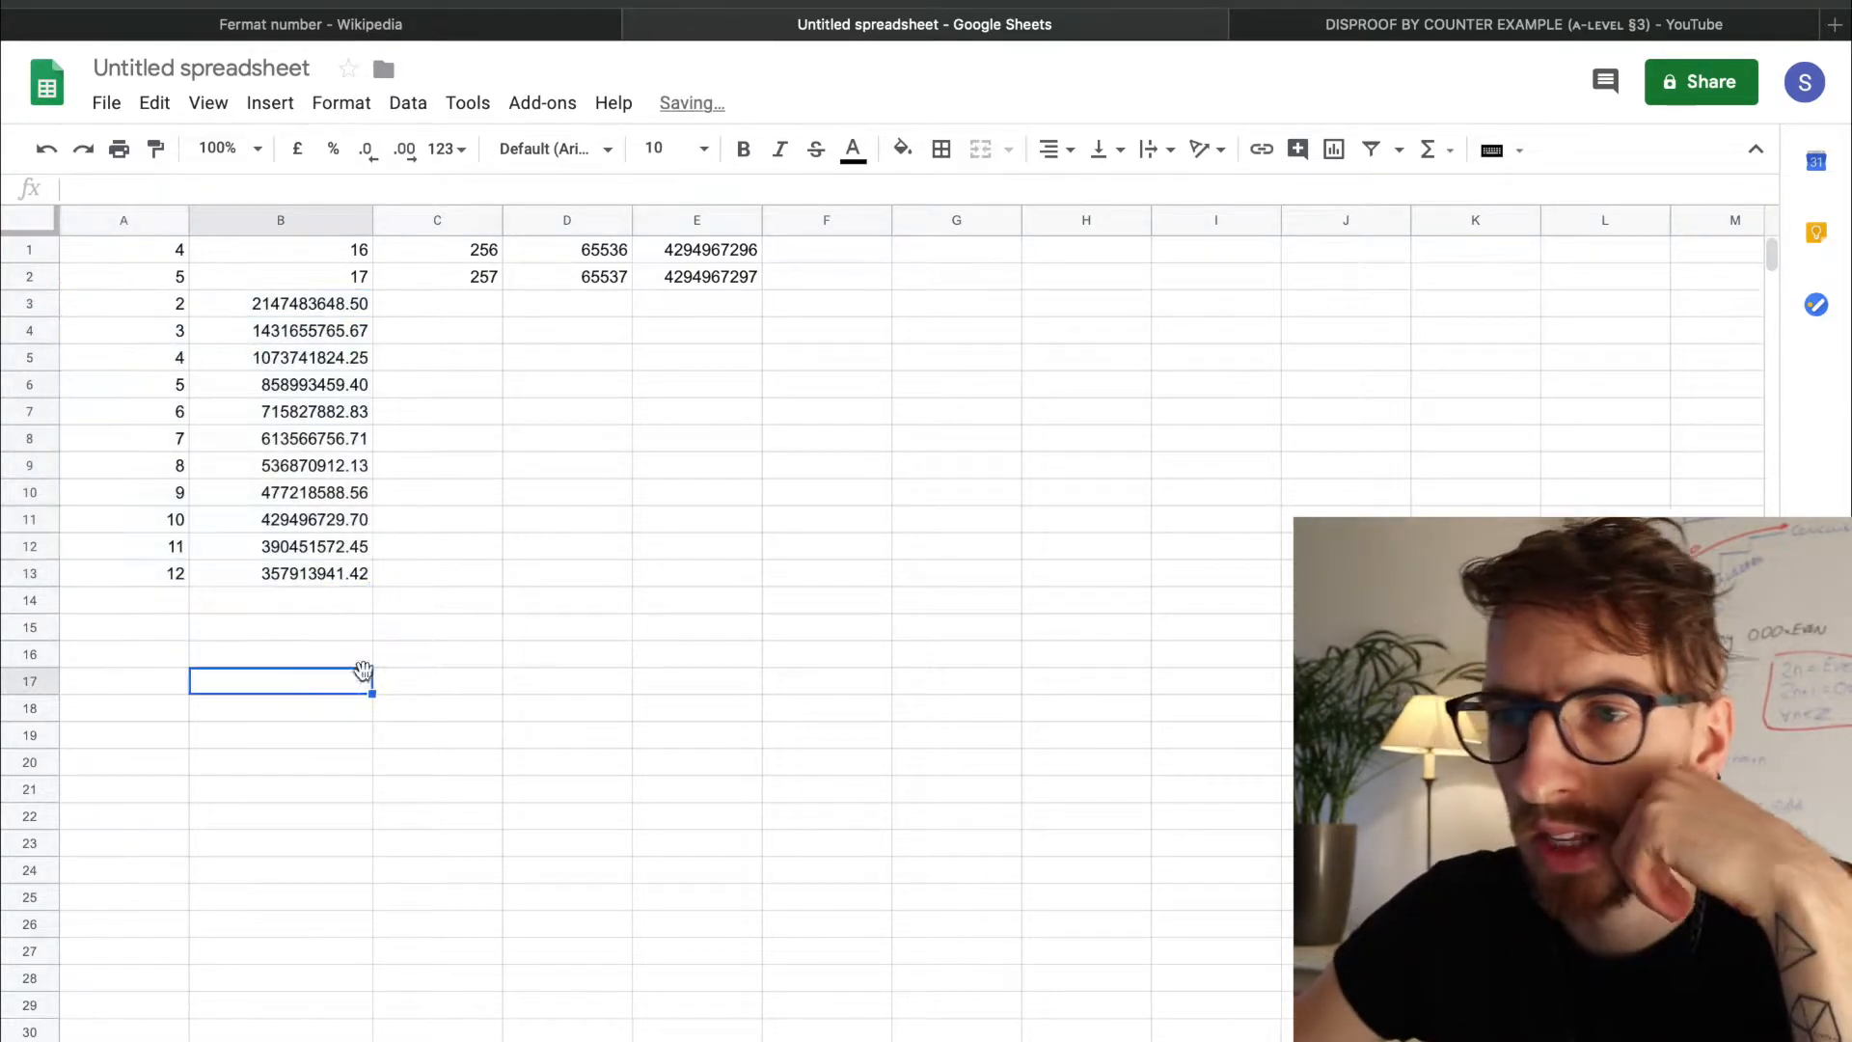
click(288, 337)
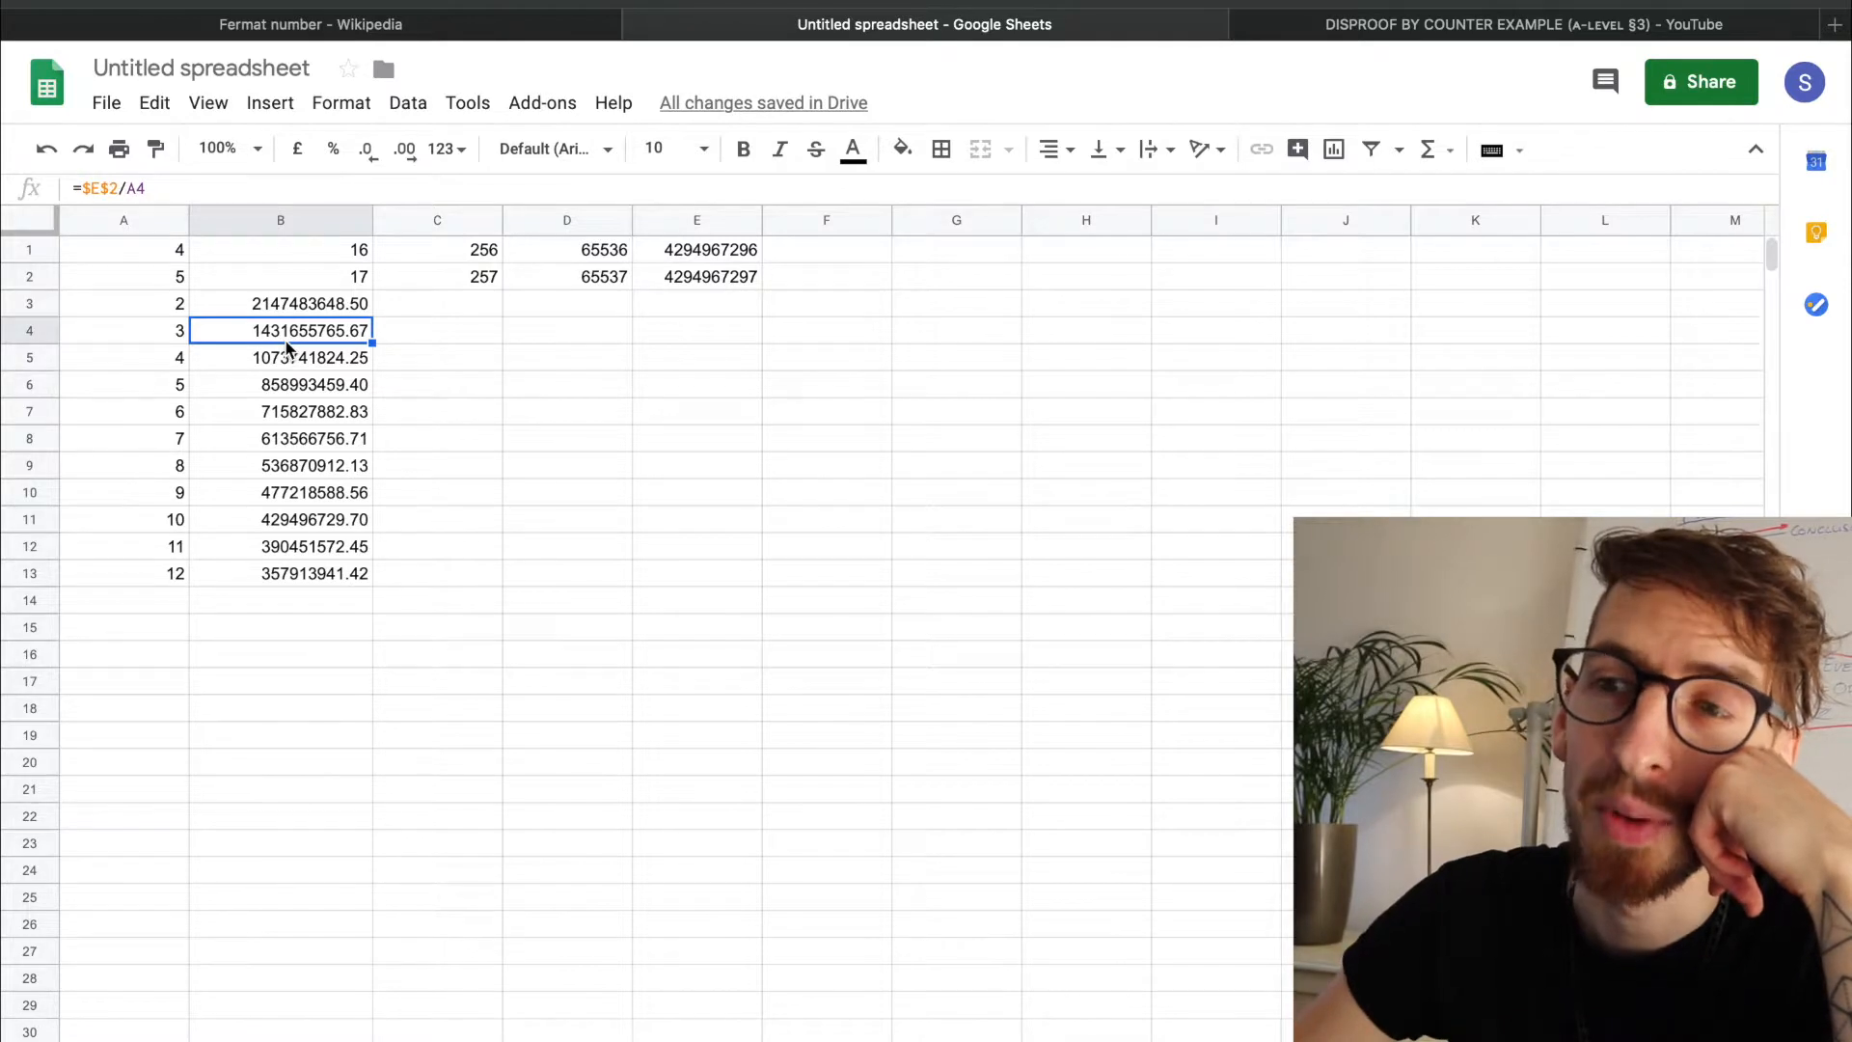
- Highlight cell E2, which holds the fifth Fermat number, with a red fill
key(Down)
key(Up)
key(Up)
key(Right)
key(Right)
key(Right)
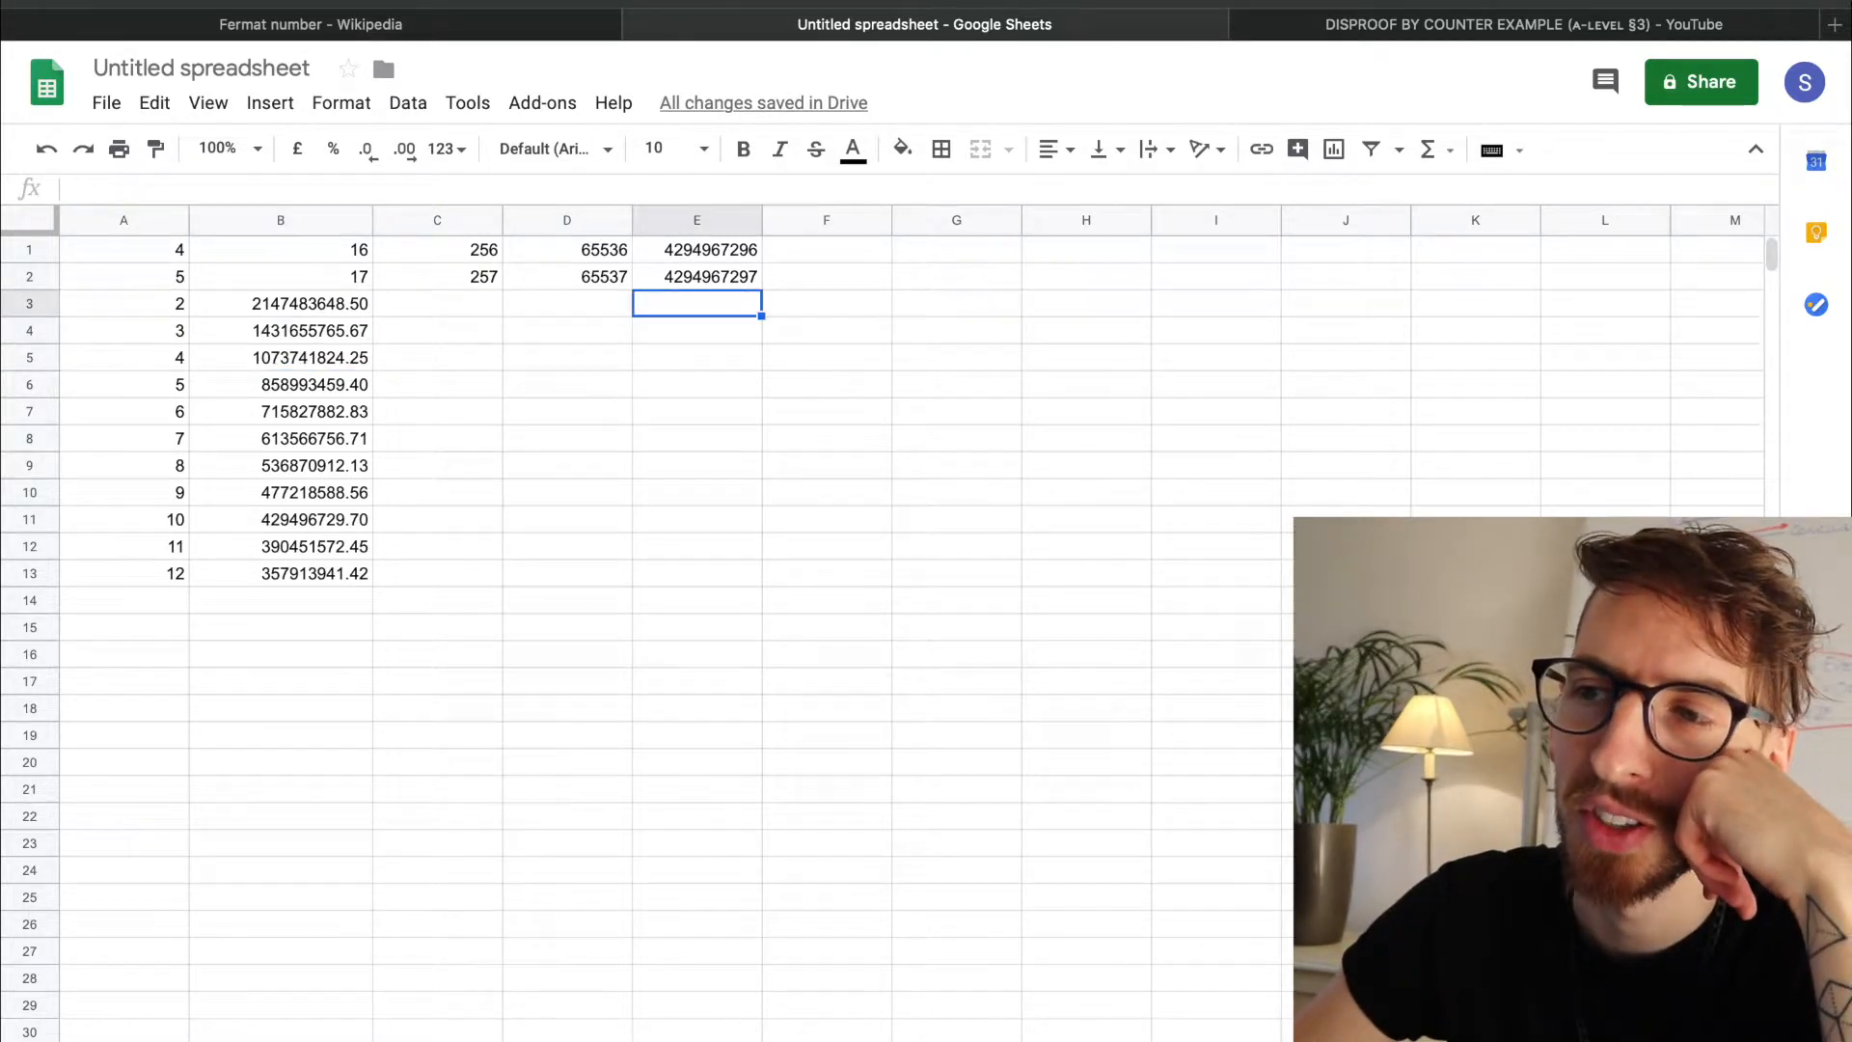
key(Up)
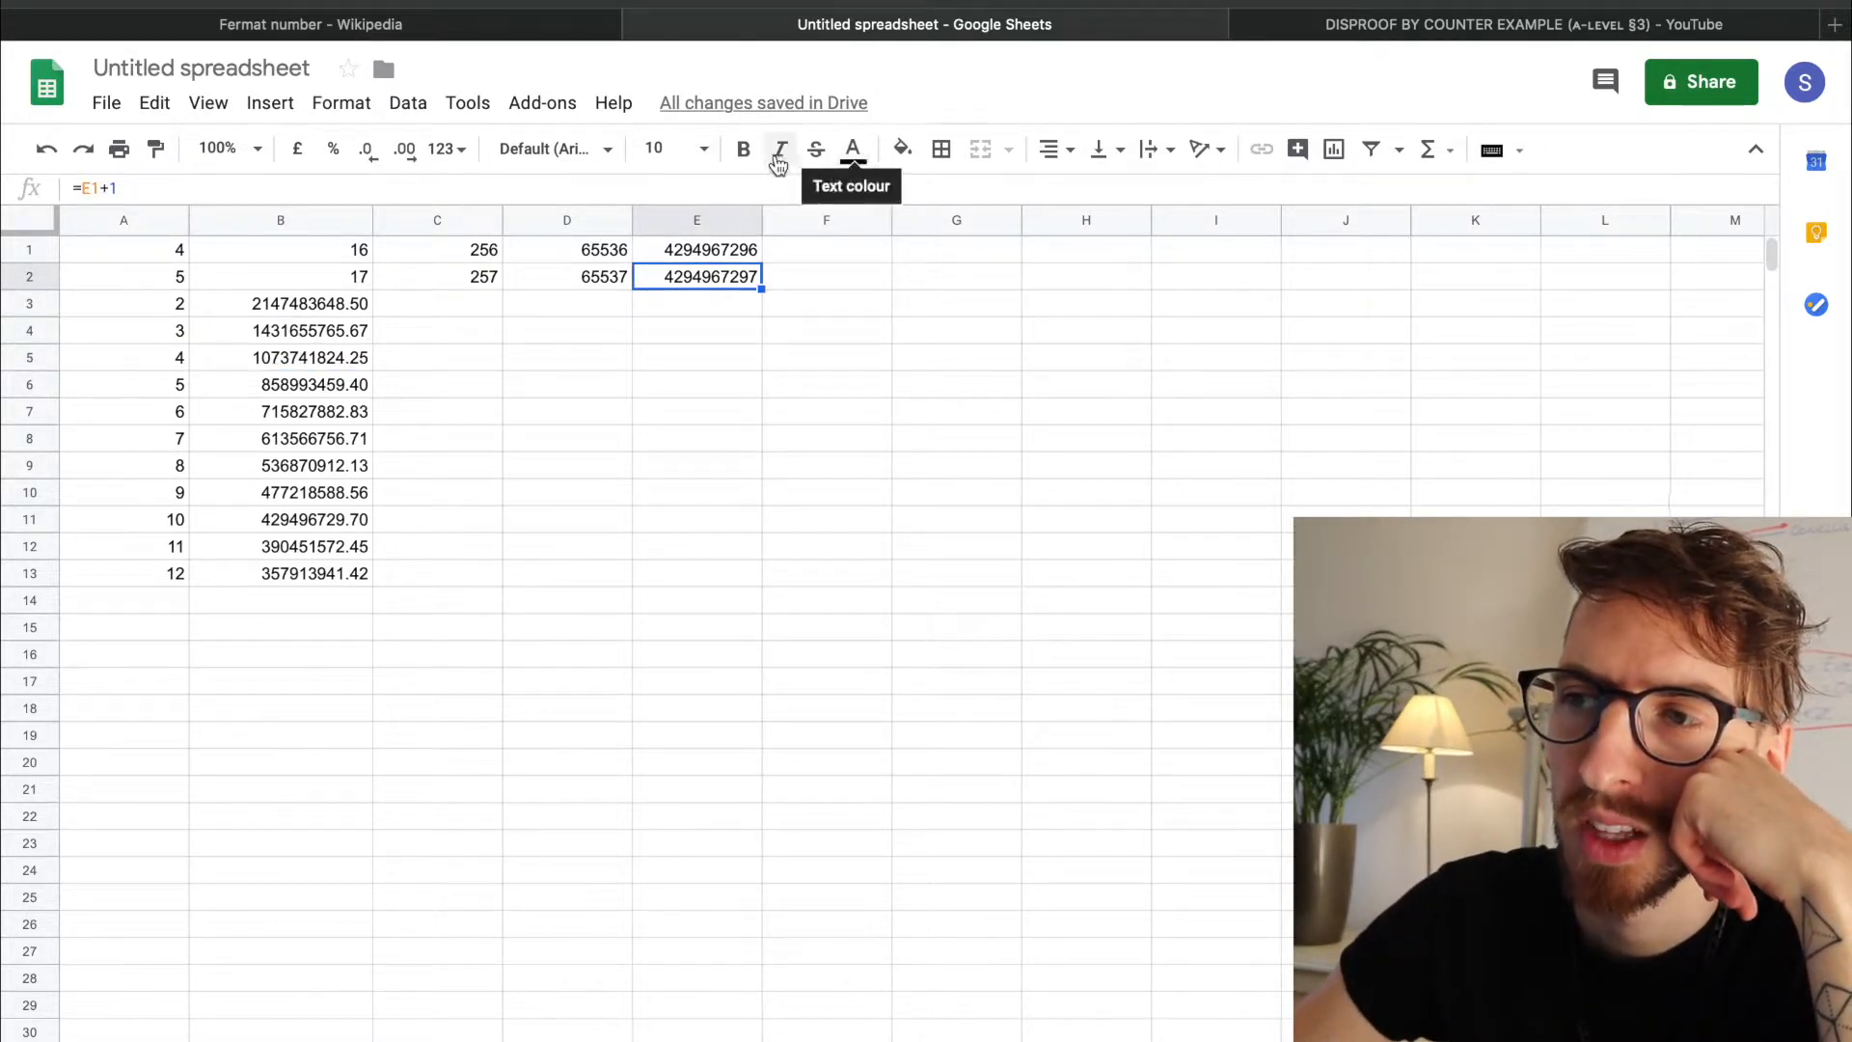
click(903, 150)
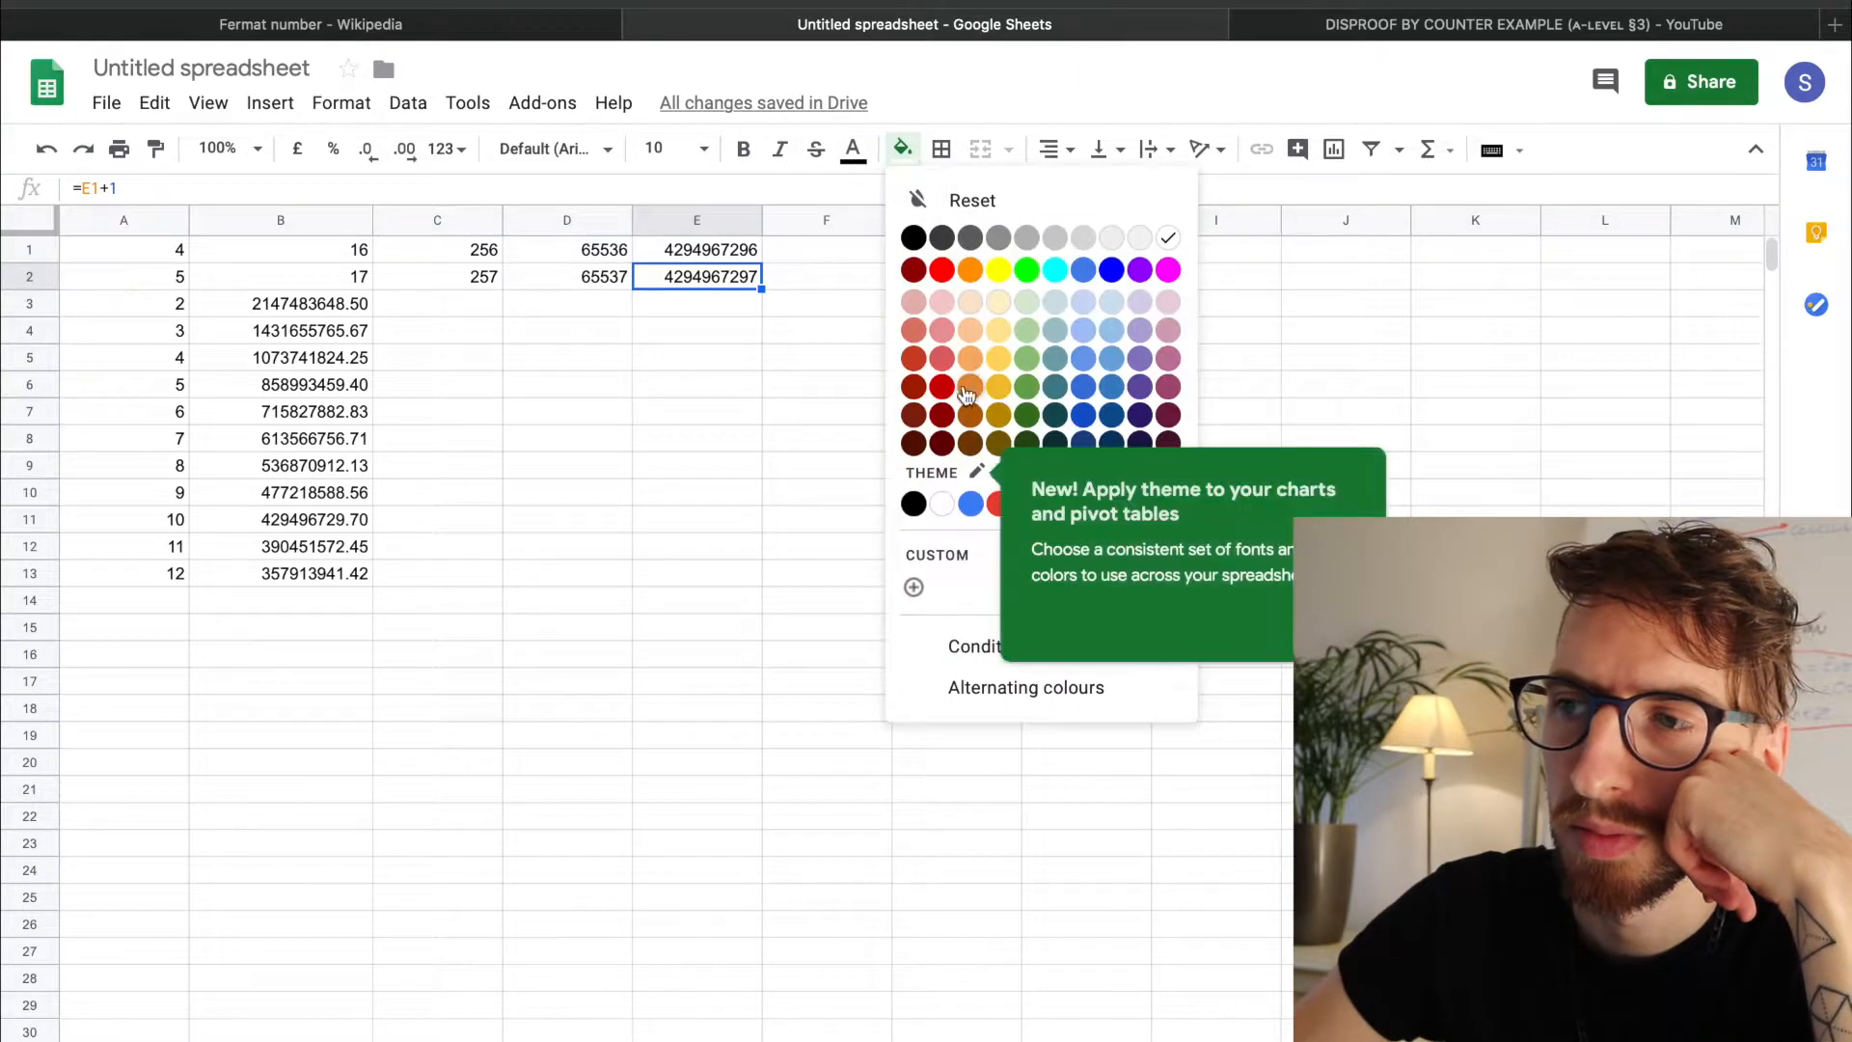
click(929, 281)
click(797, 384)
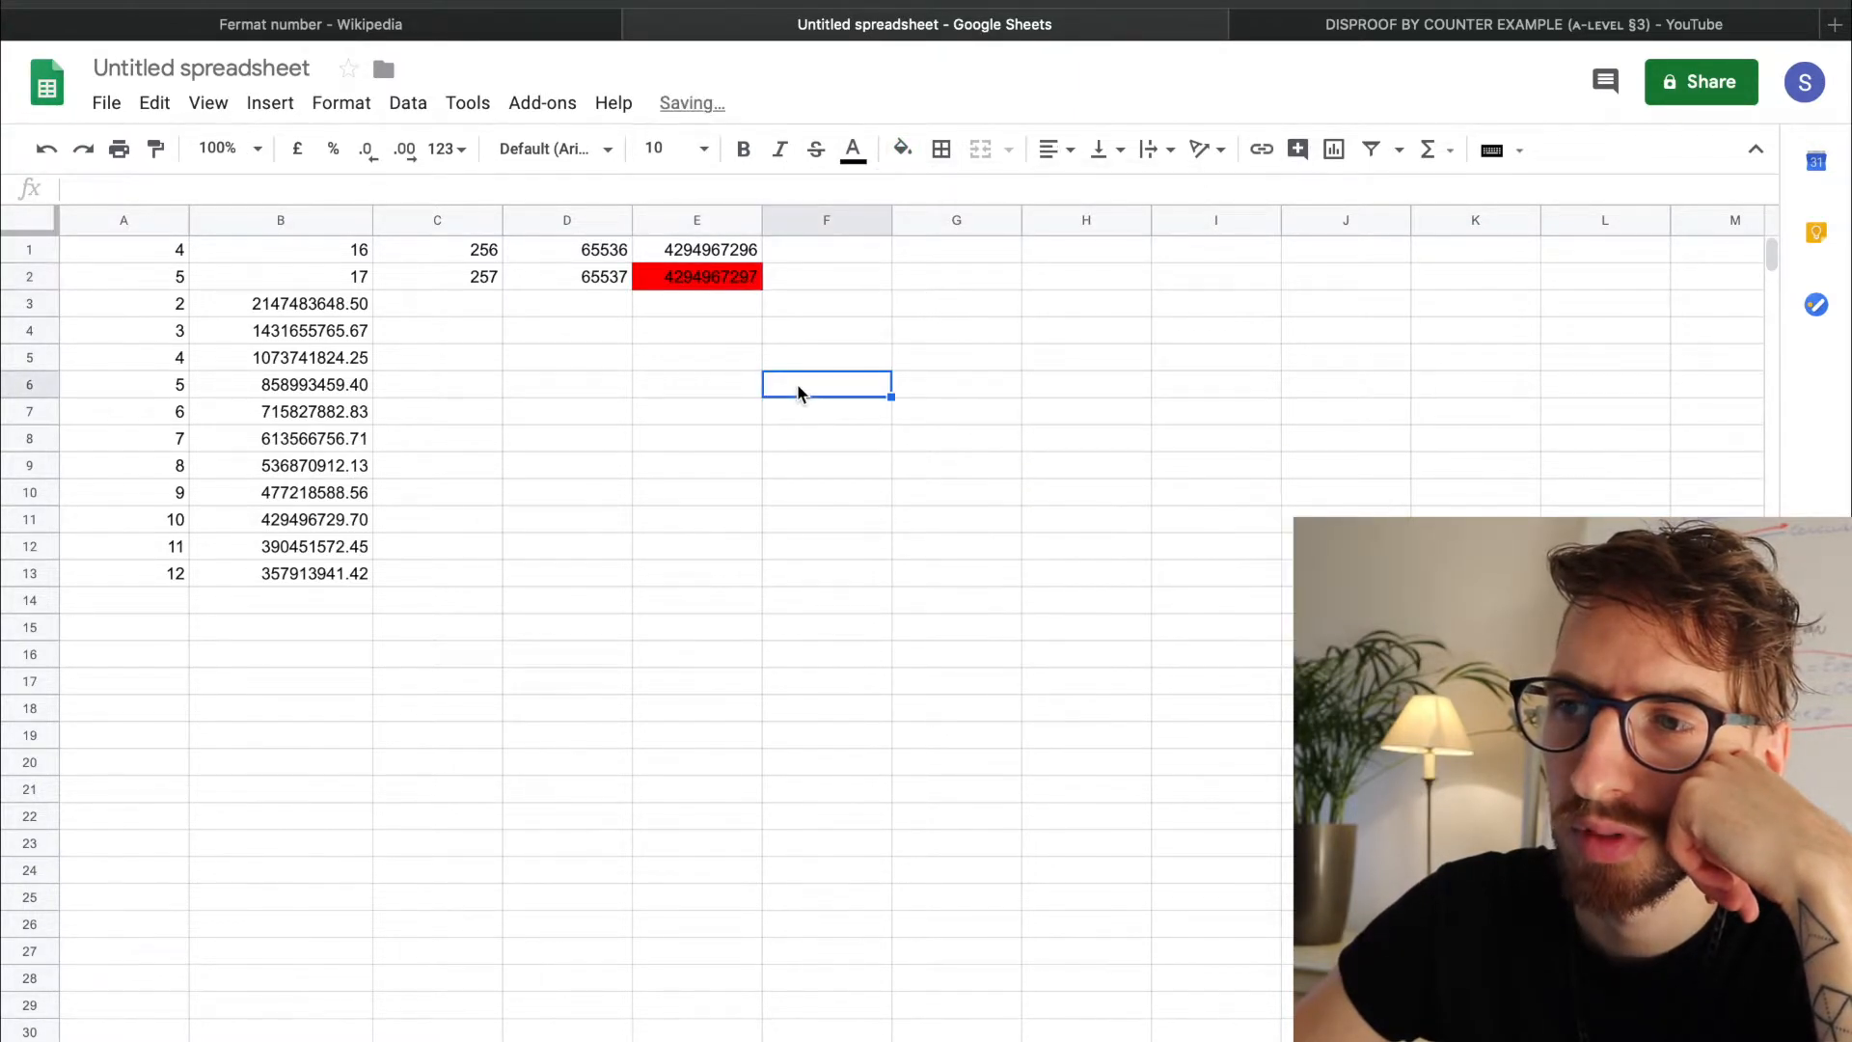
- Change the fill colour of cell E2 to a golden yellow
click(711, 282)
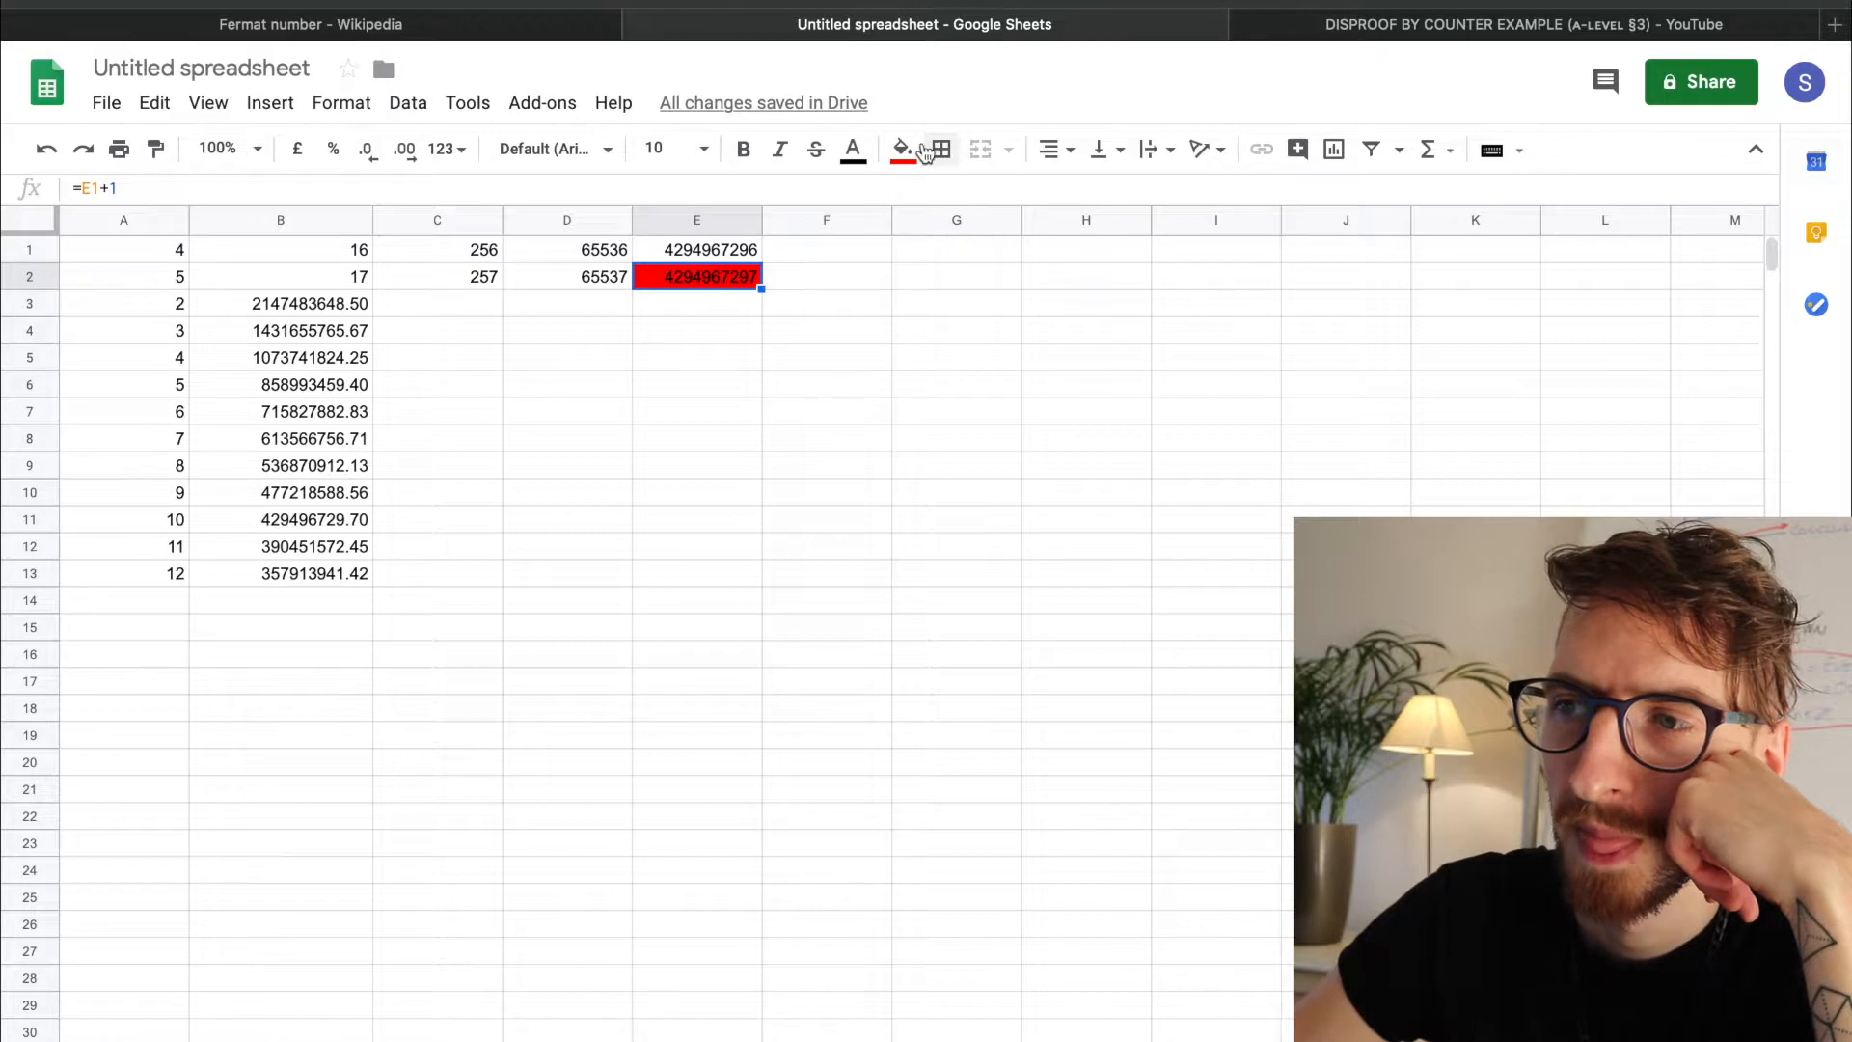
click(903, 150)
click(941, 338)
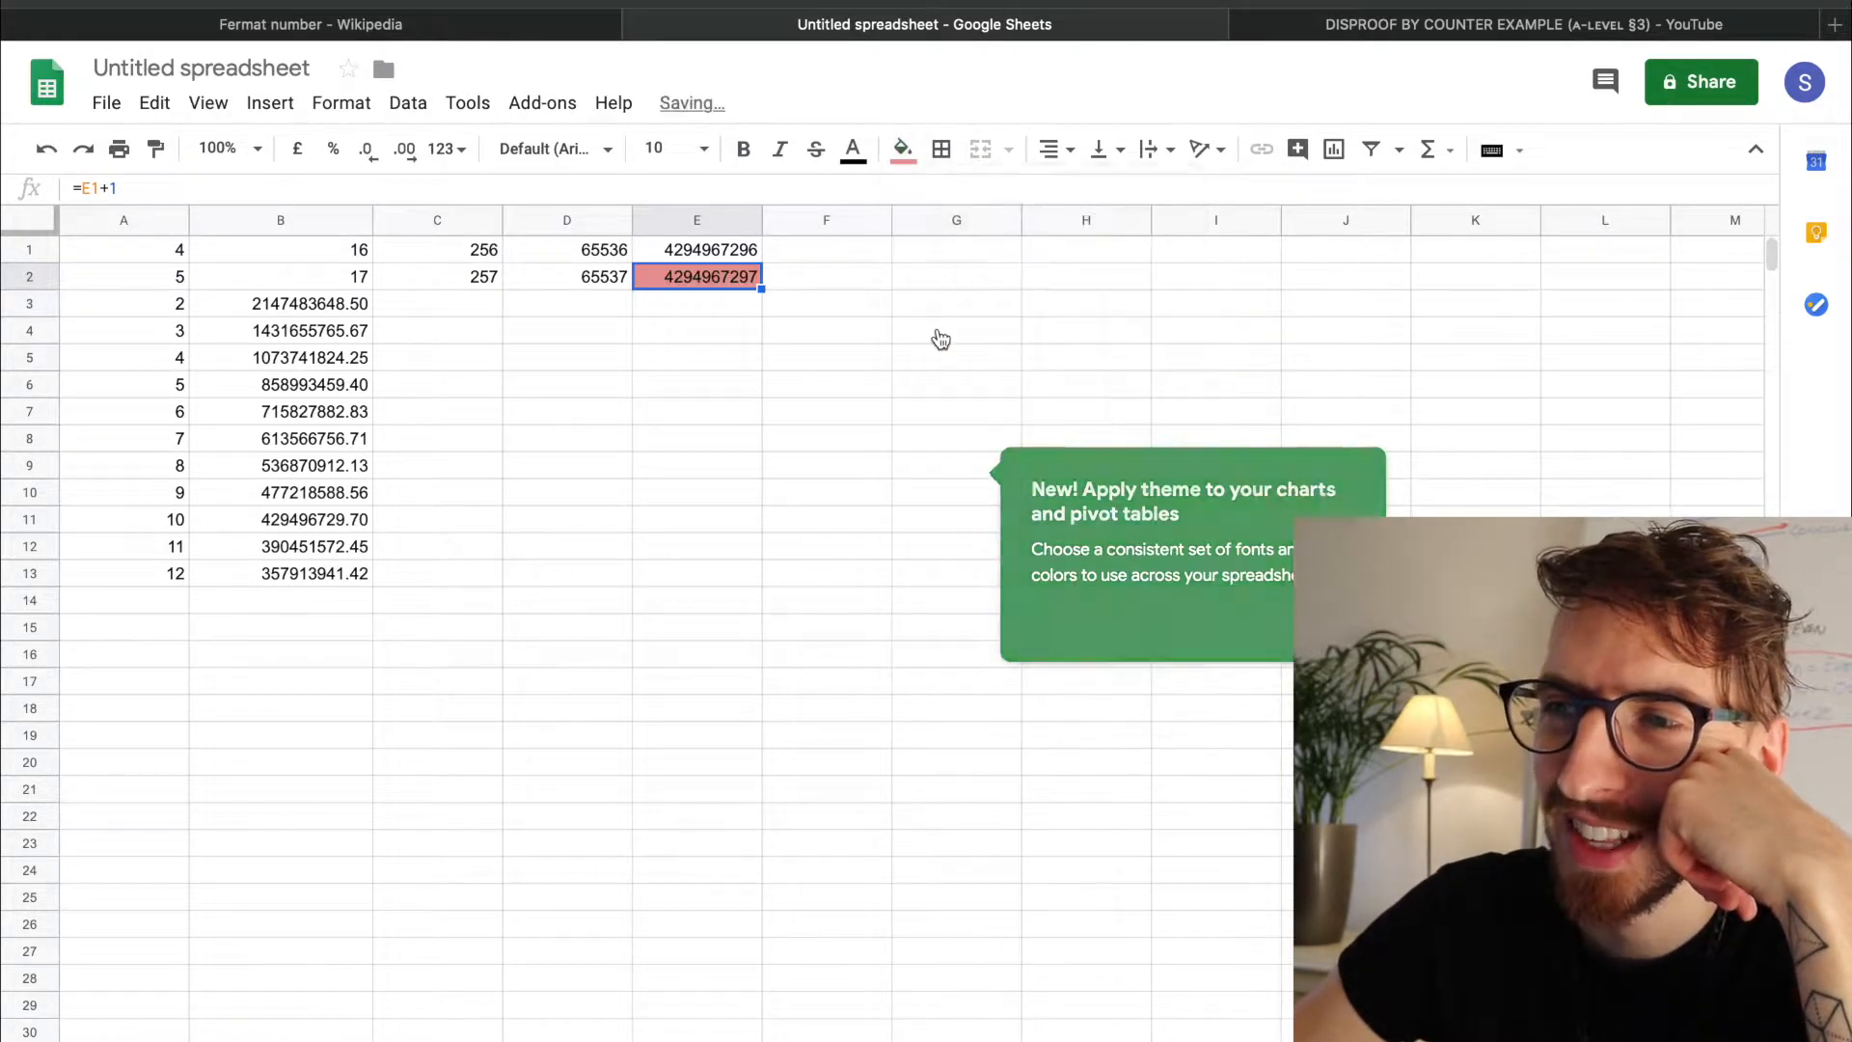
click(903, 150)
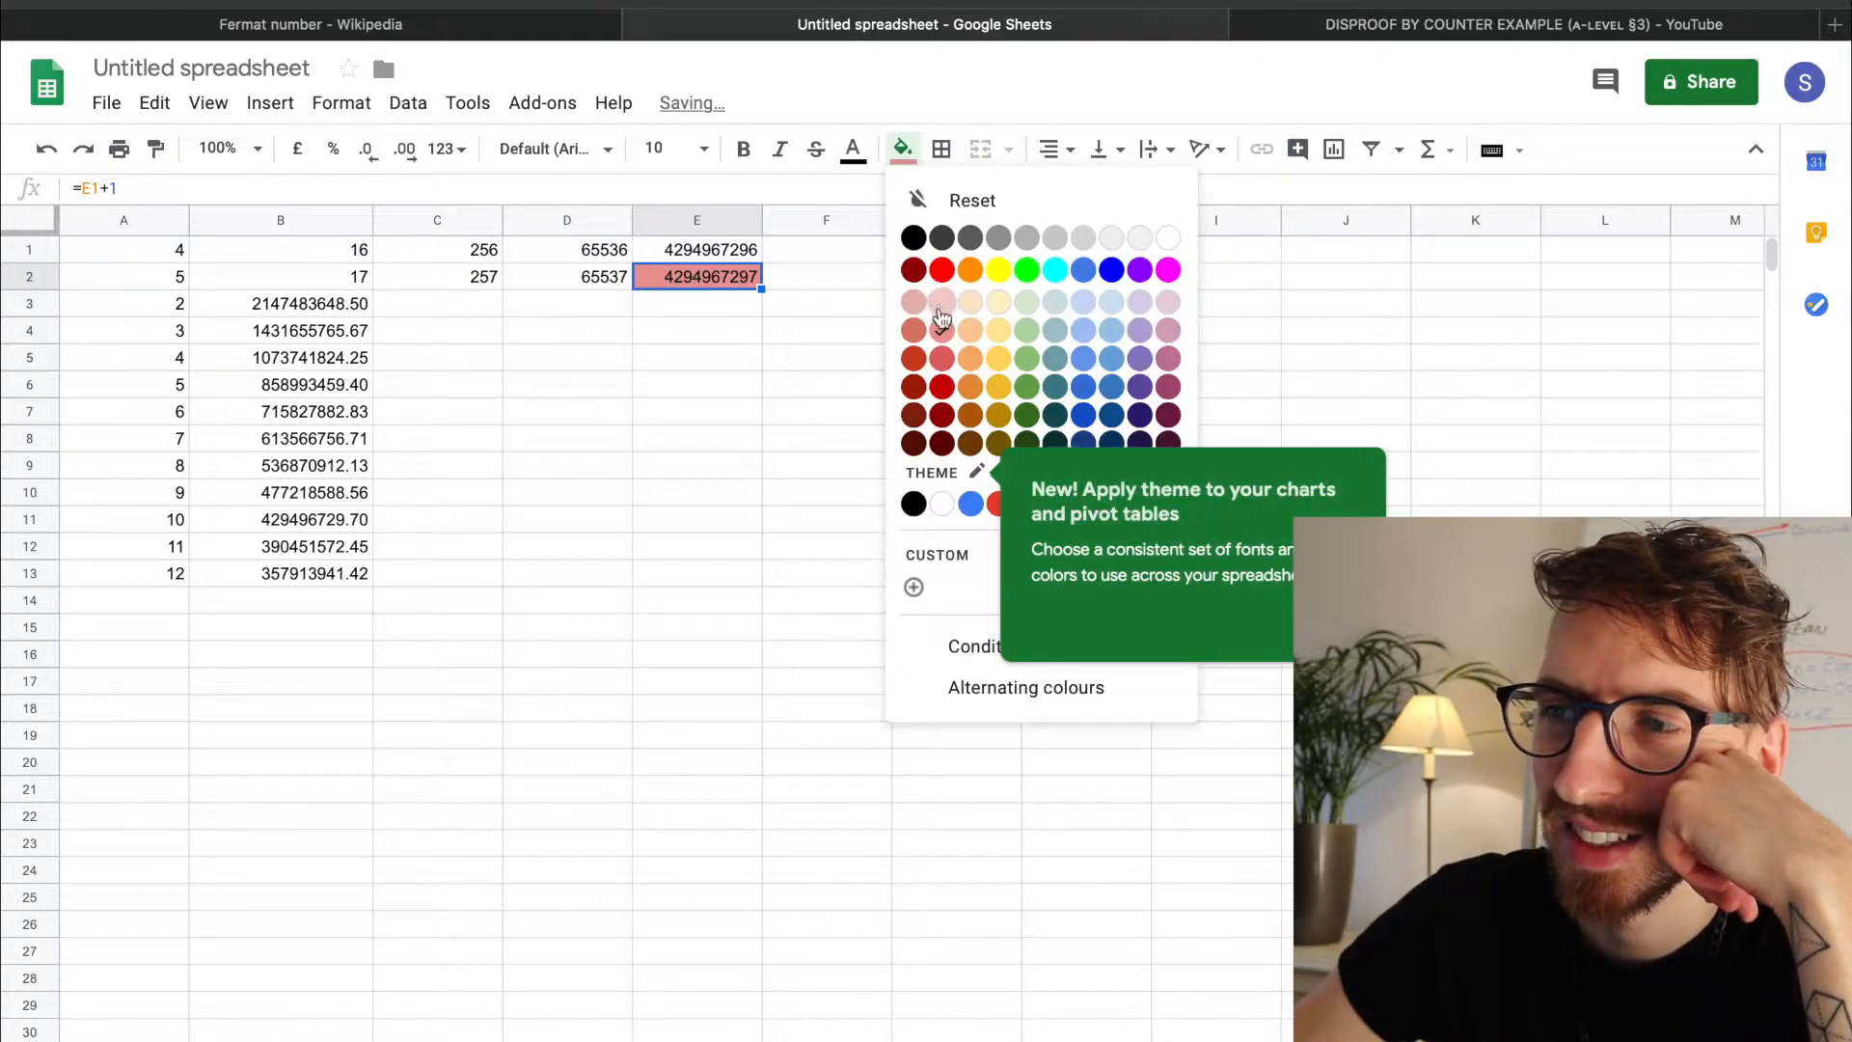
click(1002, 384)
click(827, 338)
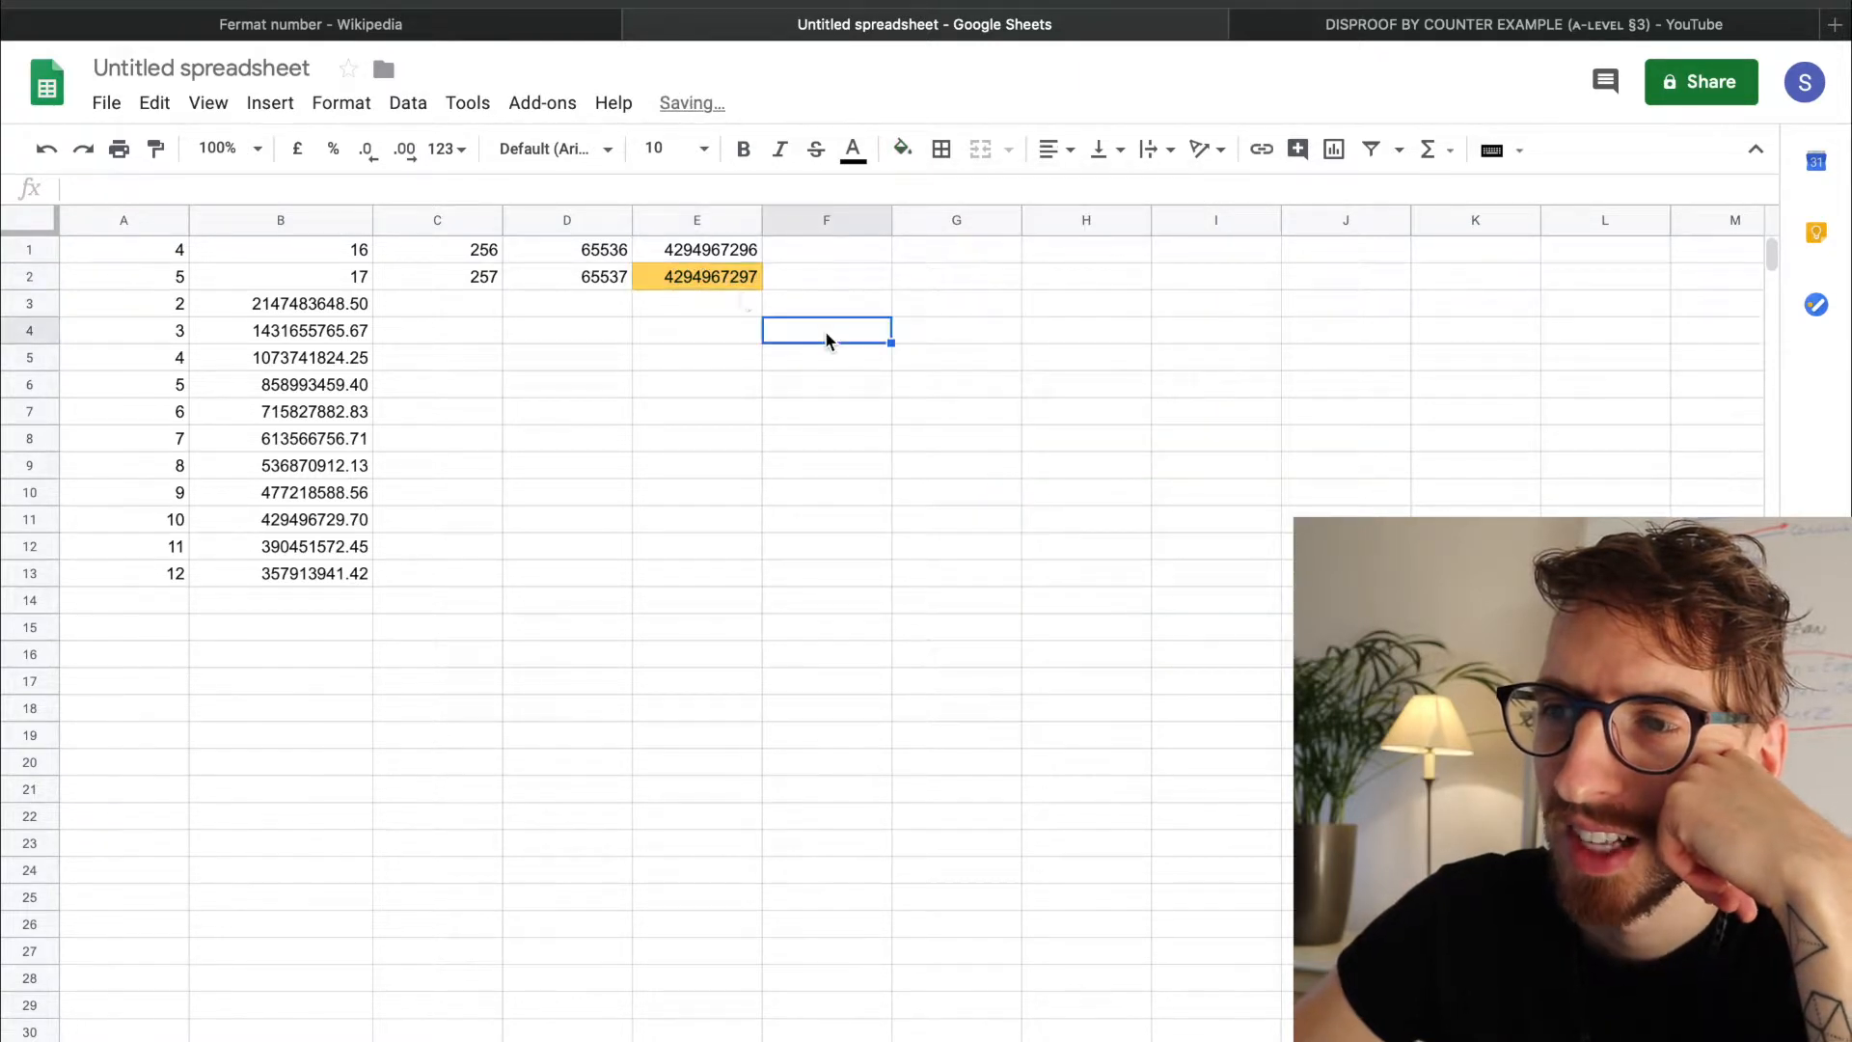
- Examine the first divisors and quotients in A3:B4 against the highlighted number in E2
click(727, 280)
key(Down)
key(Left)
key(Left)
key(Left)
key(Left)
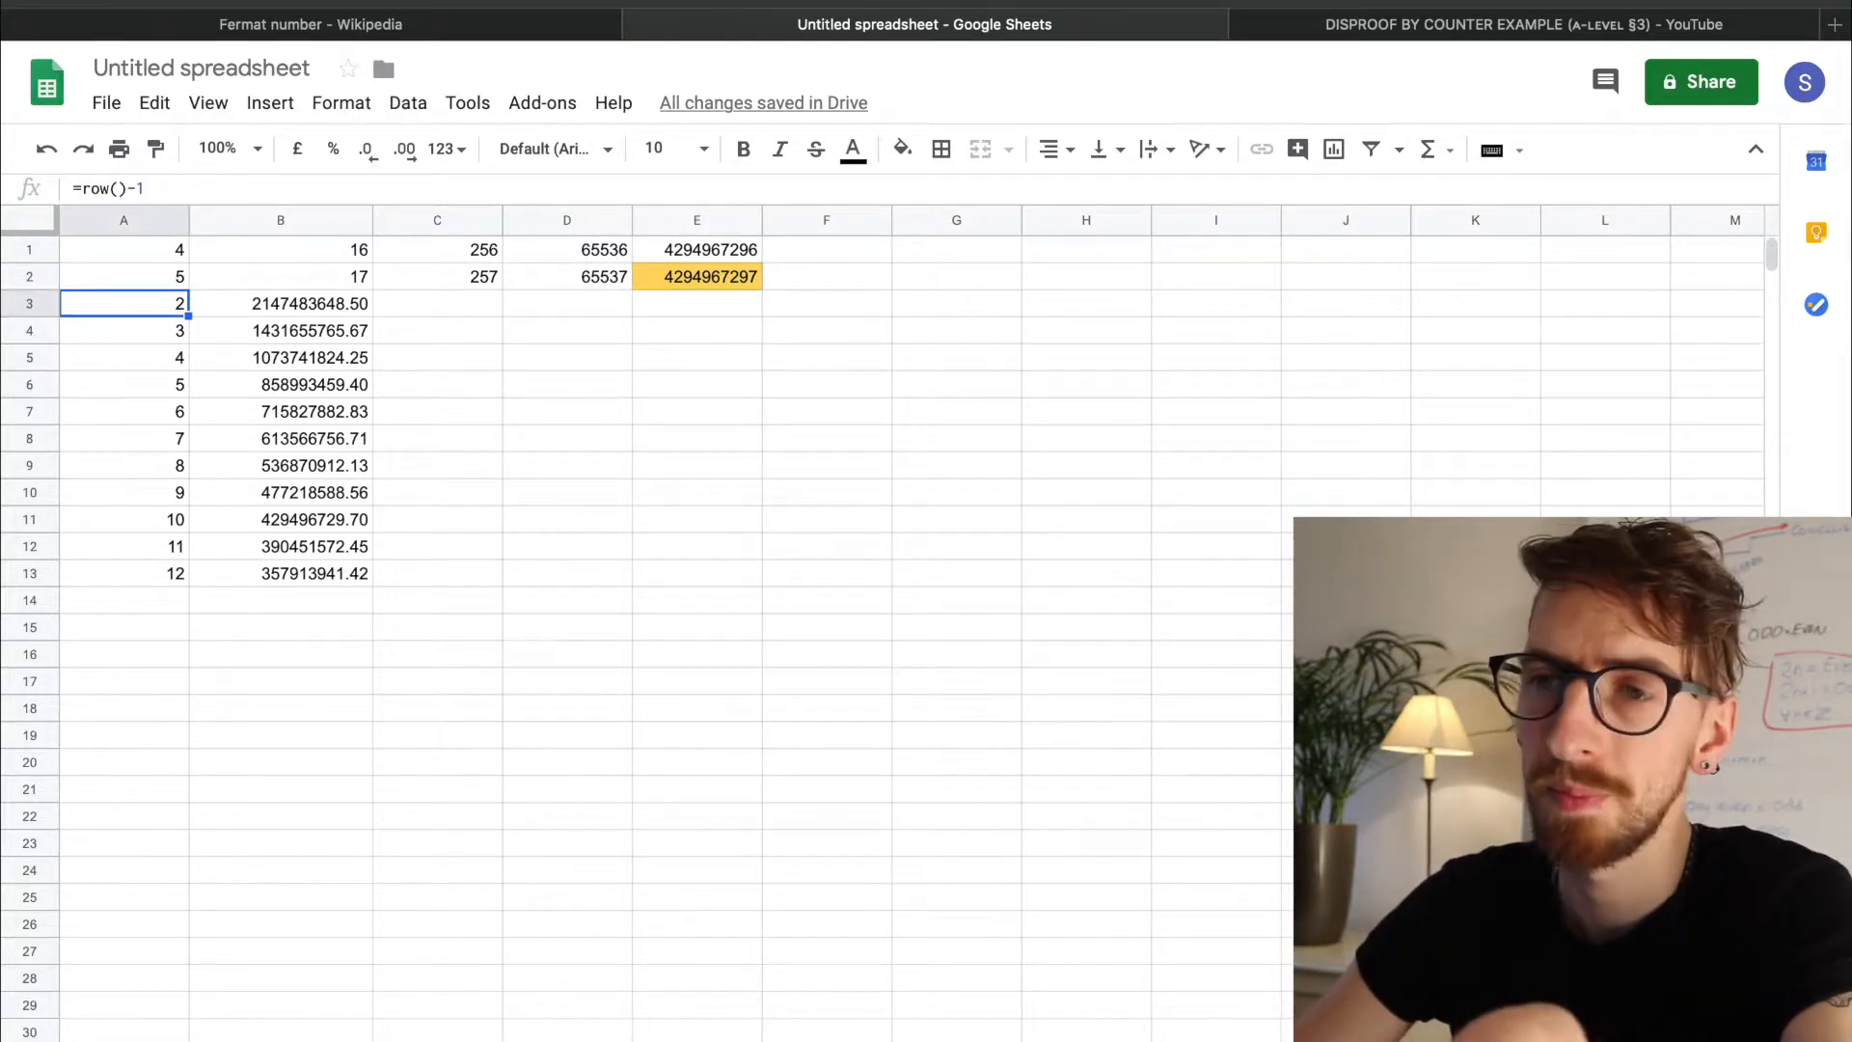
key(Right)
key(Down)
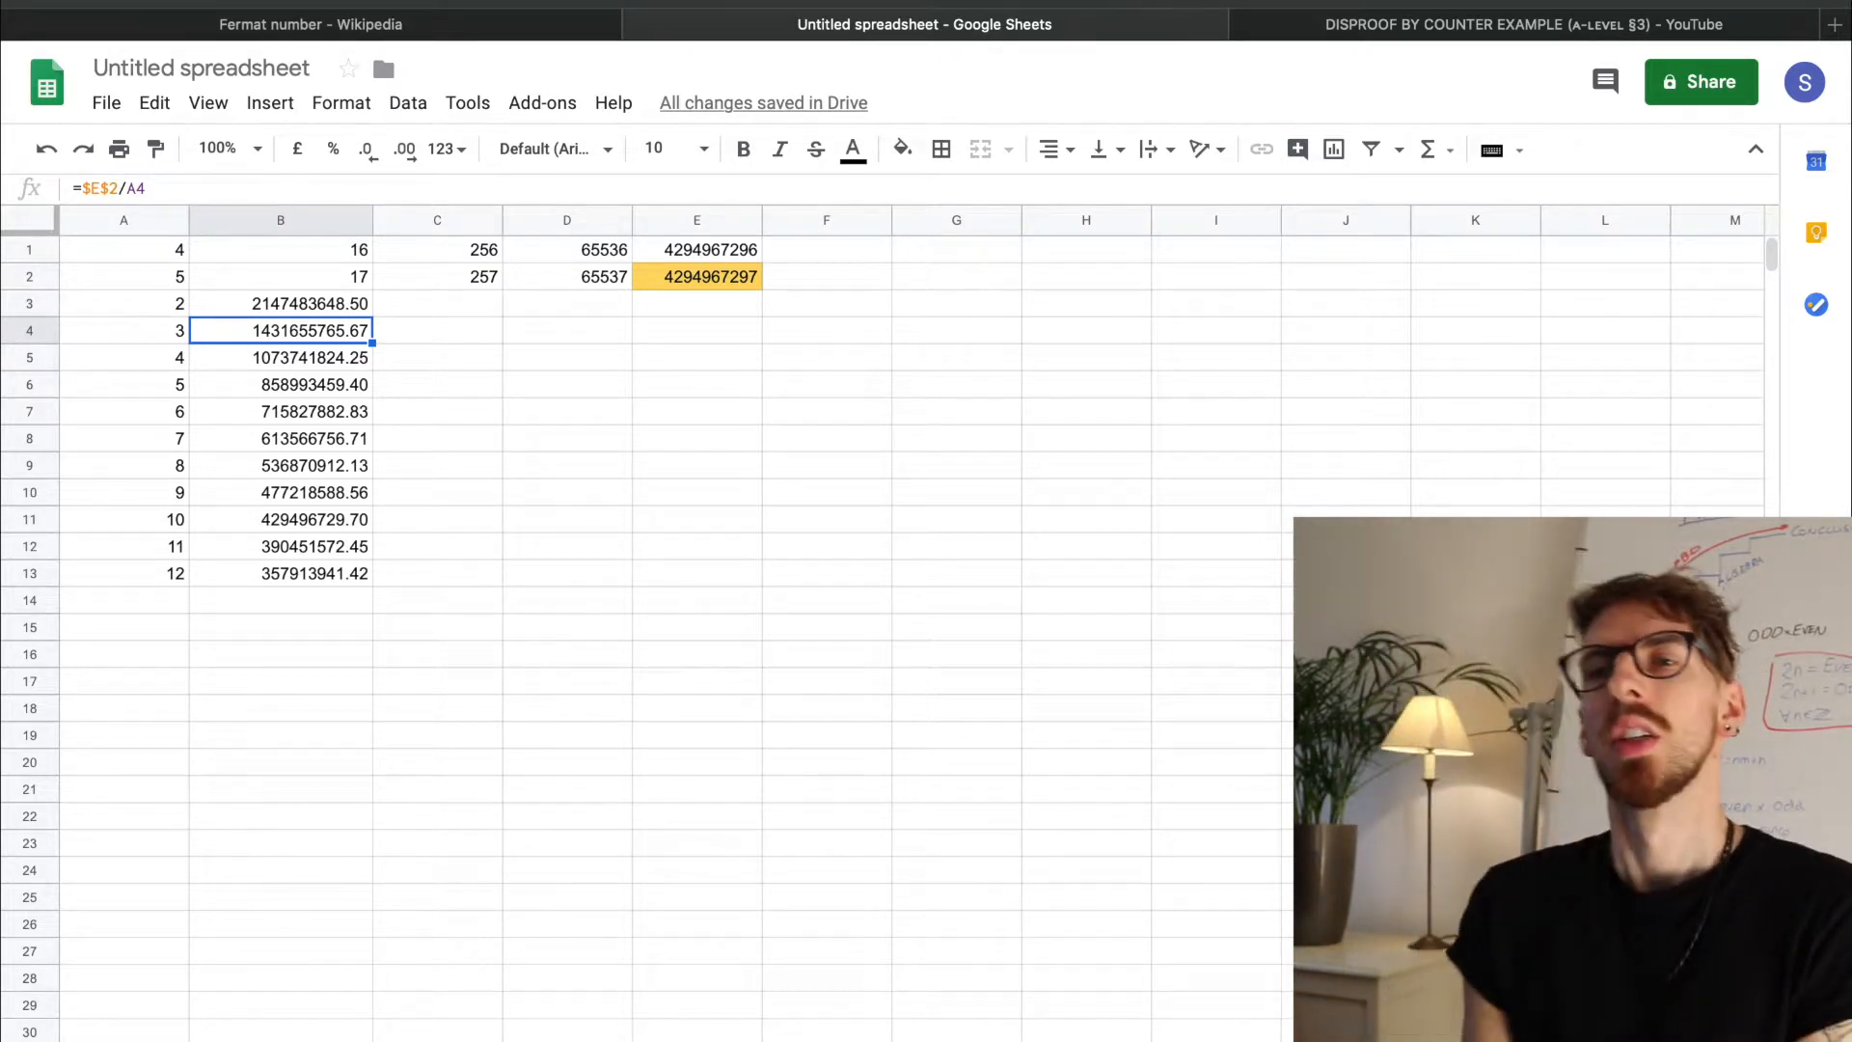
- Extend the divisor and division formulas from A13:B13 down to row 27
click(181, 574)
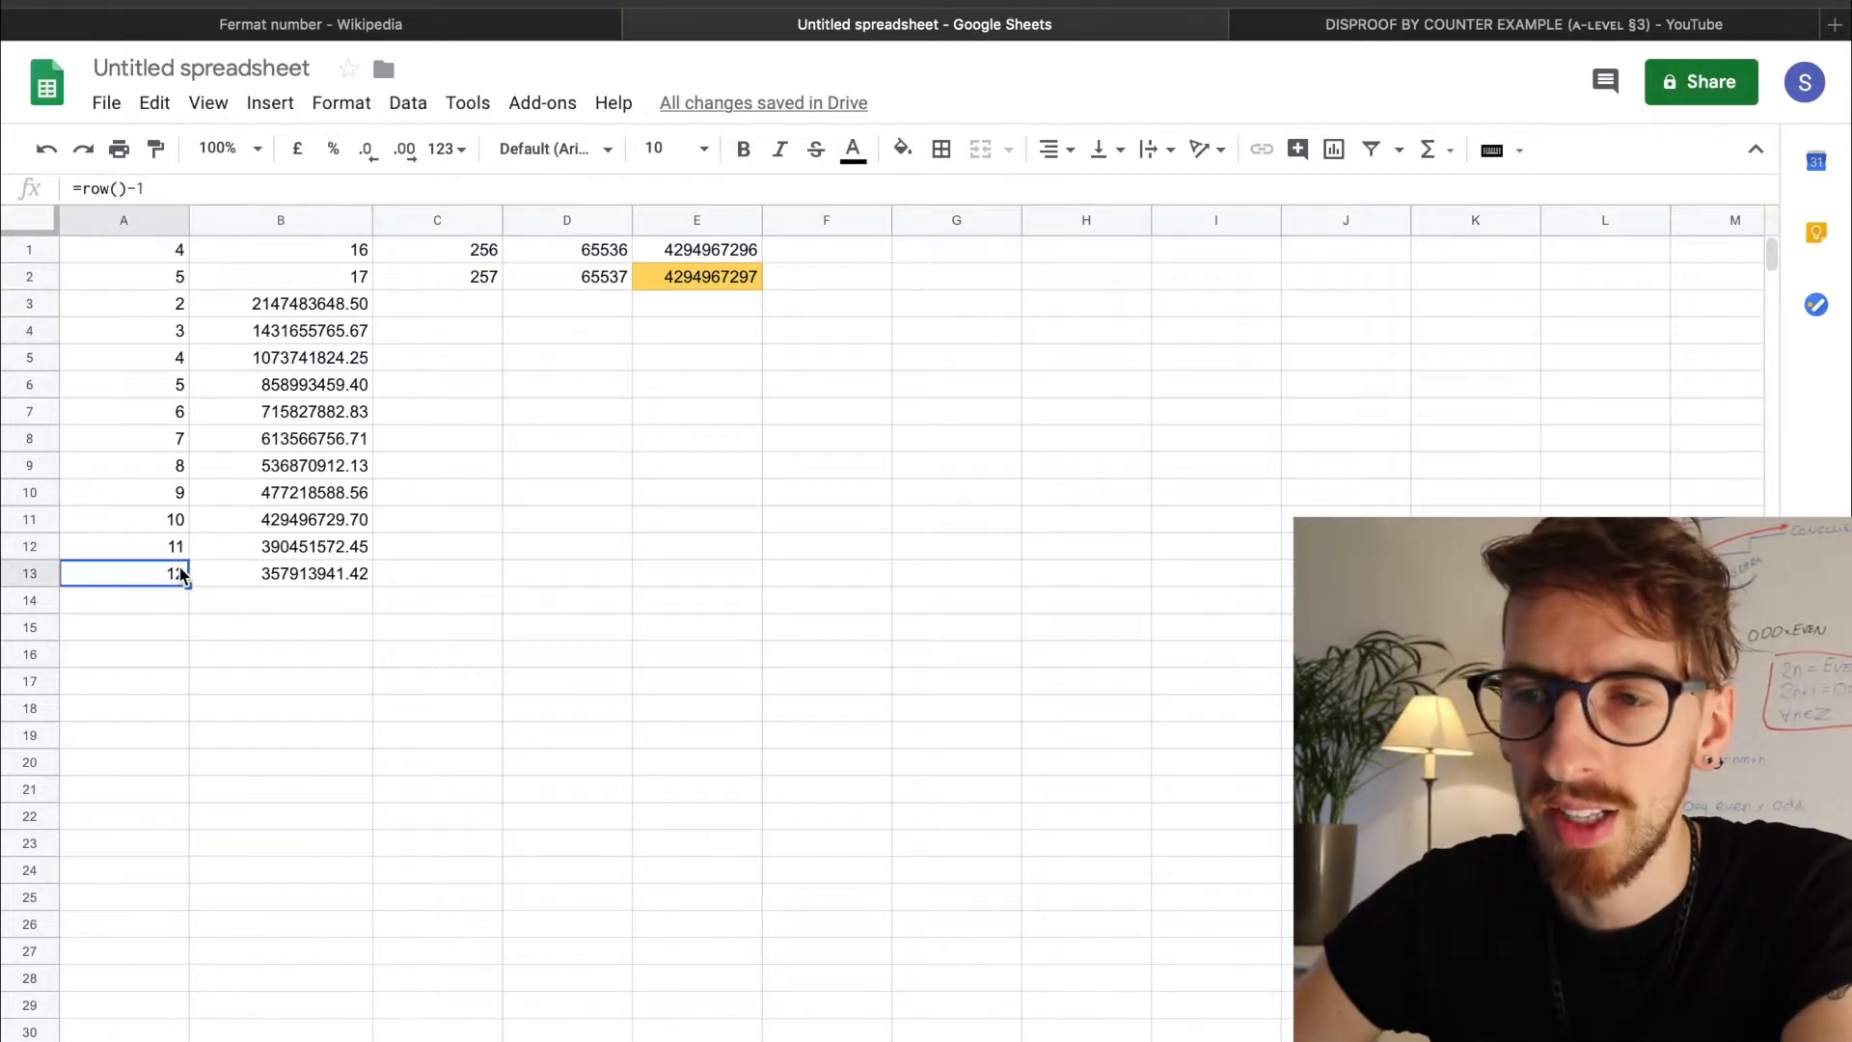
shift+click(262, 574)
drag(372, 587, 352, 881)
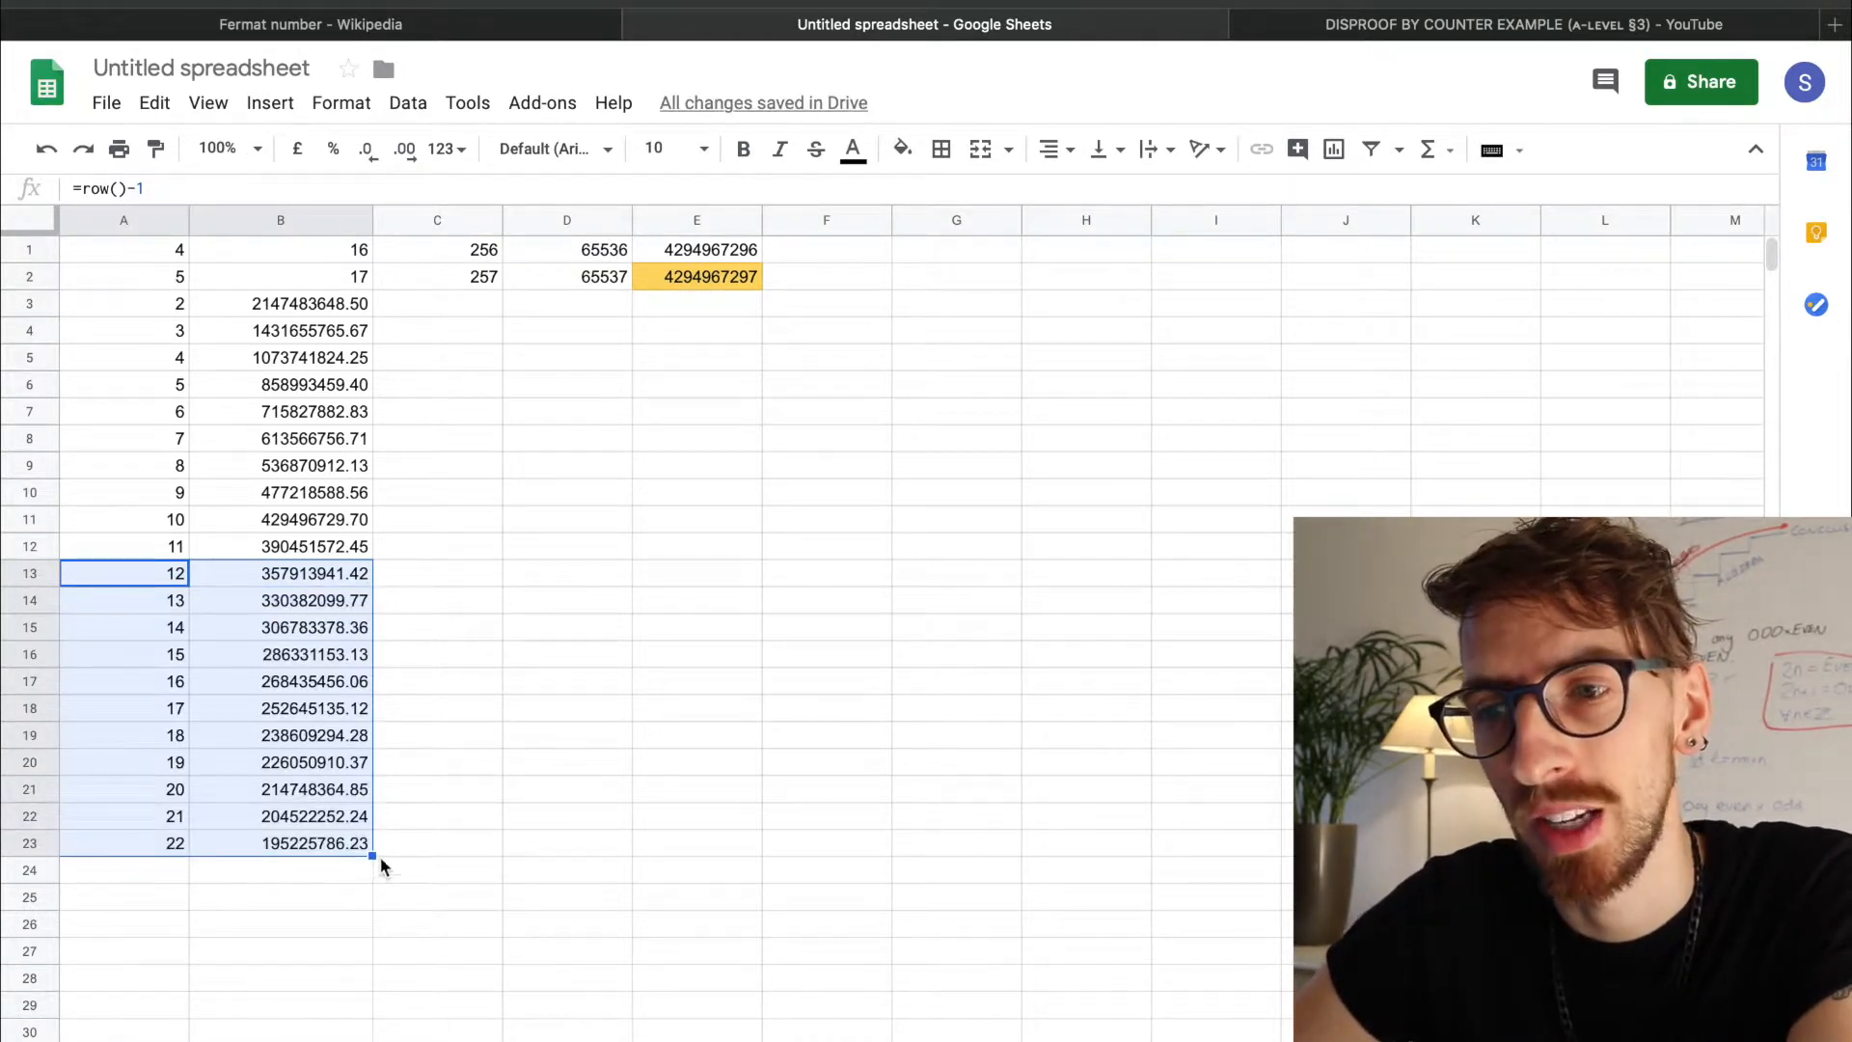
drag(371, 855, 372, 963)
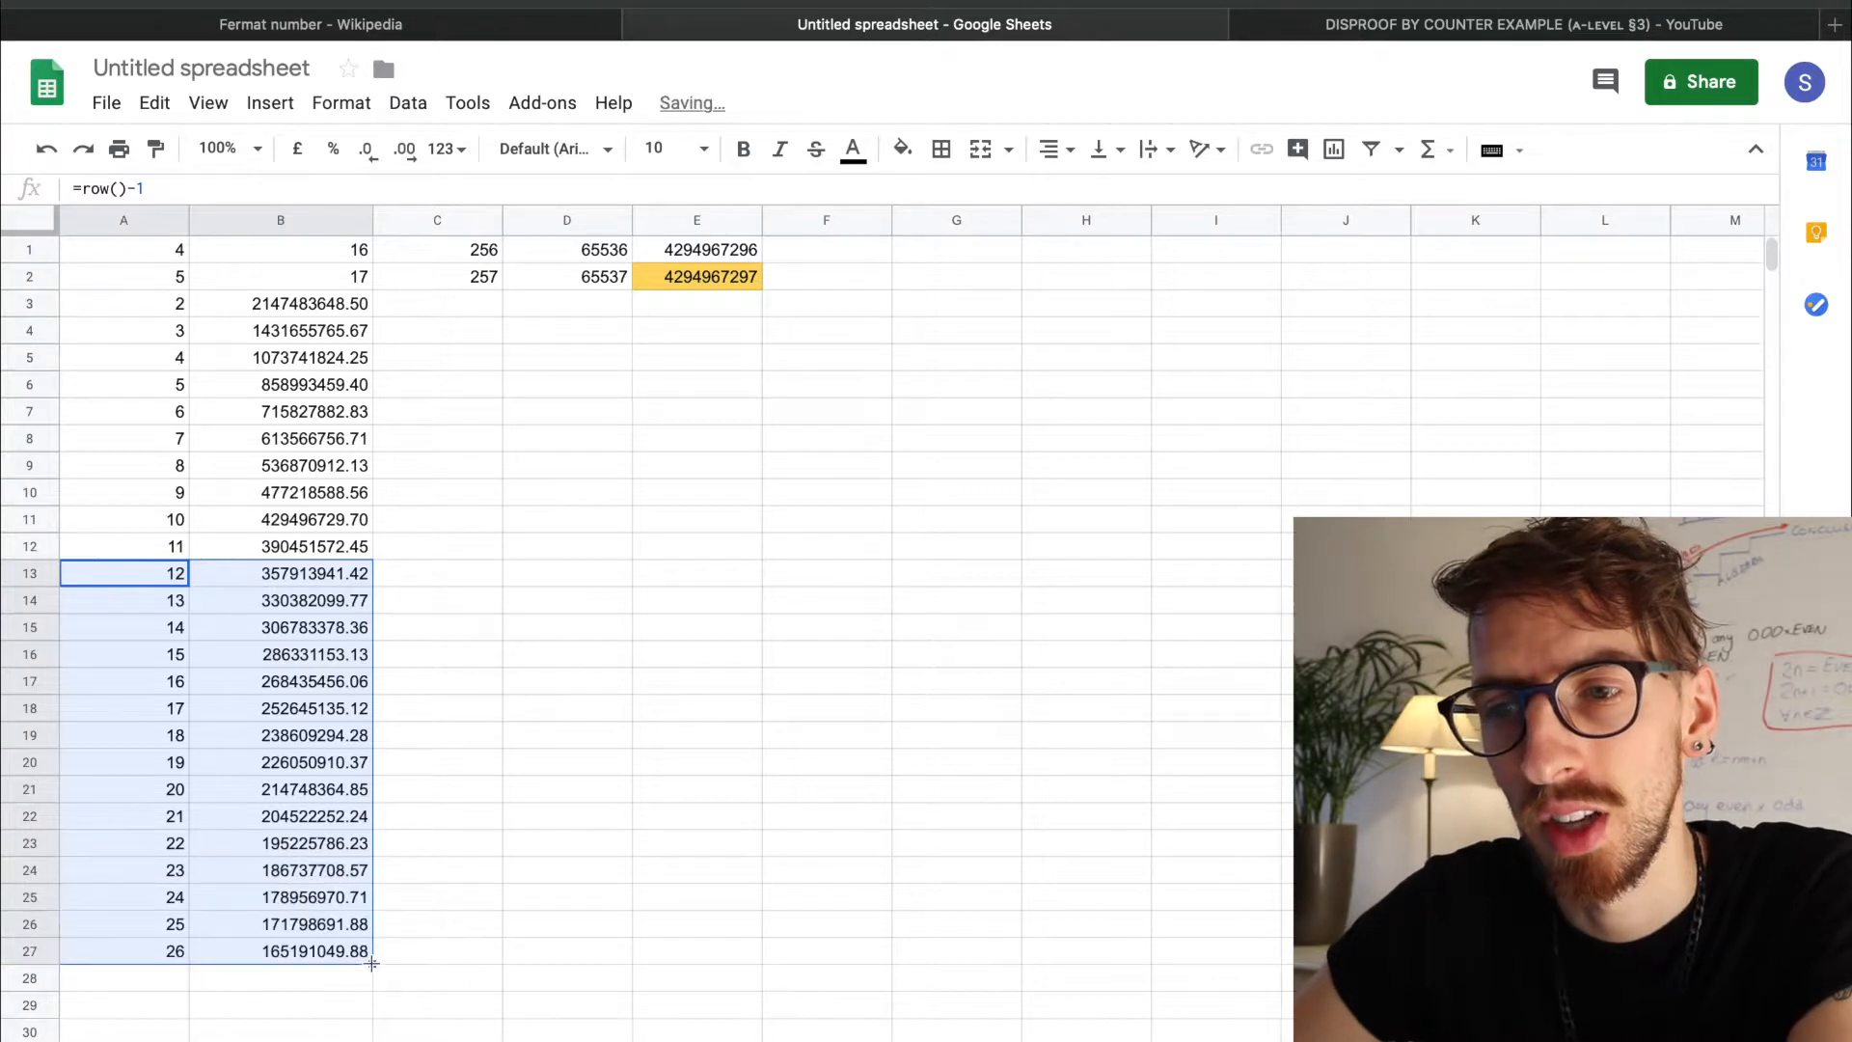
click(712, 283)
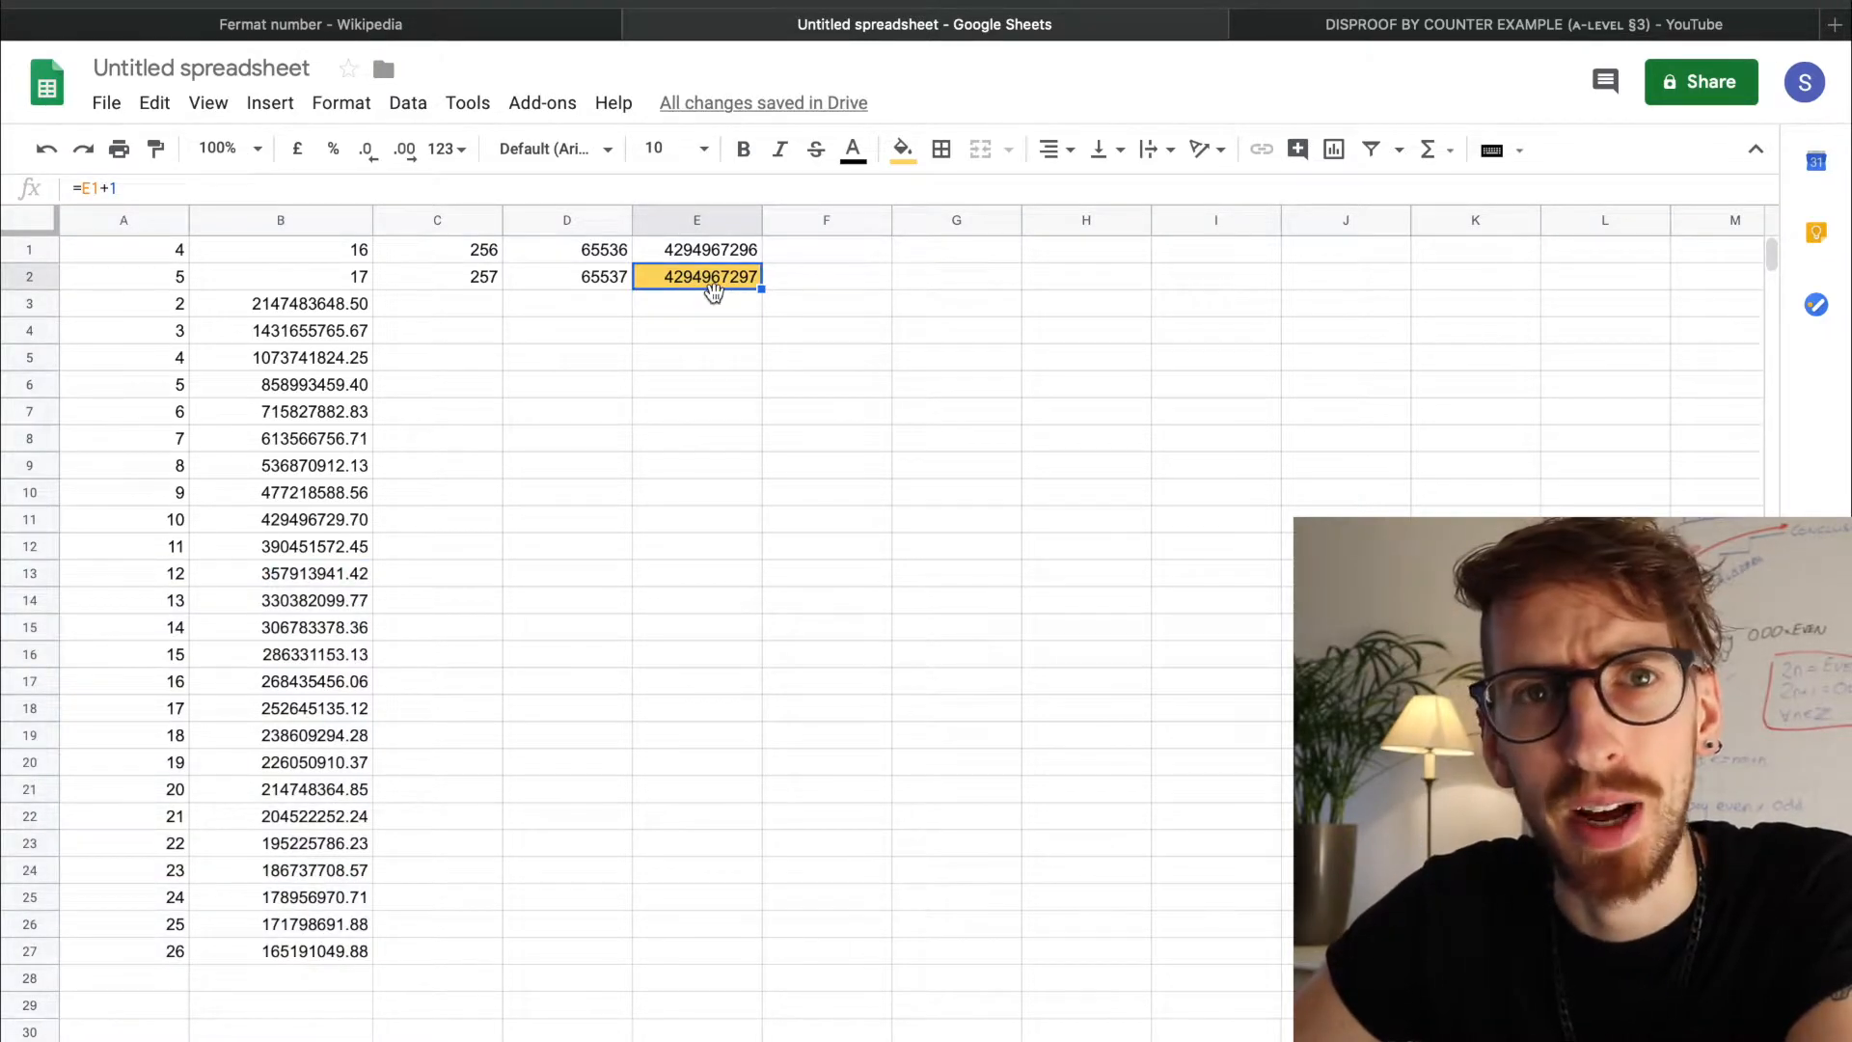
click(345, 313)
click(415, 313)
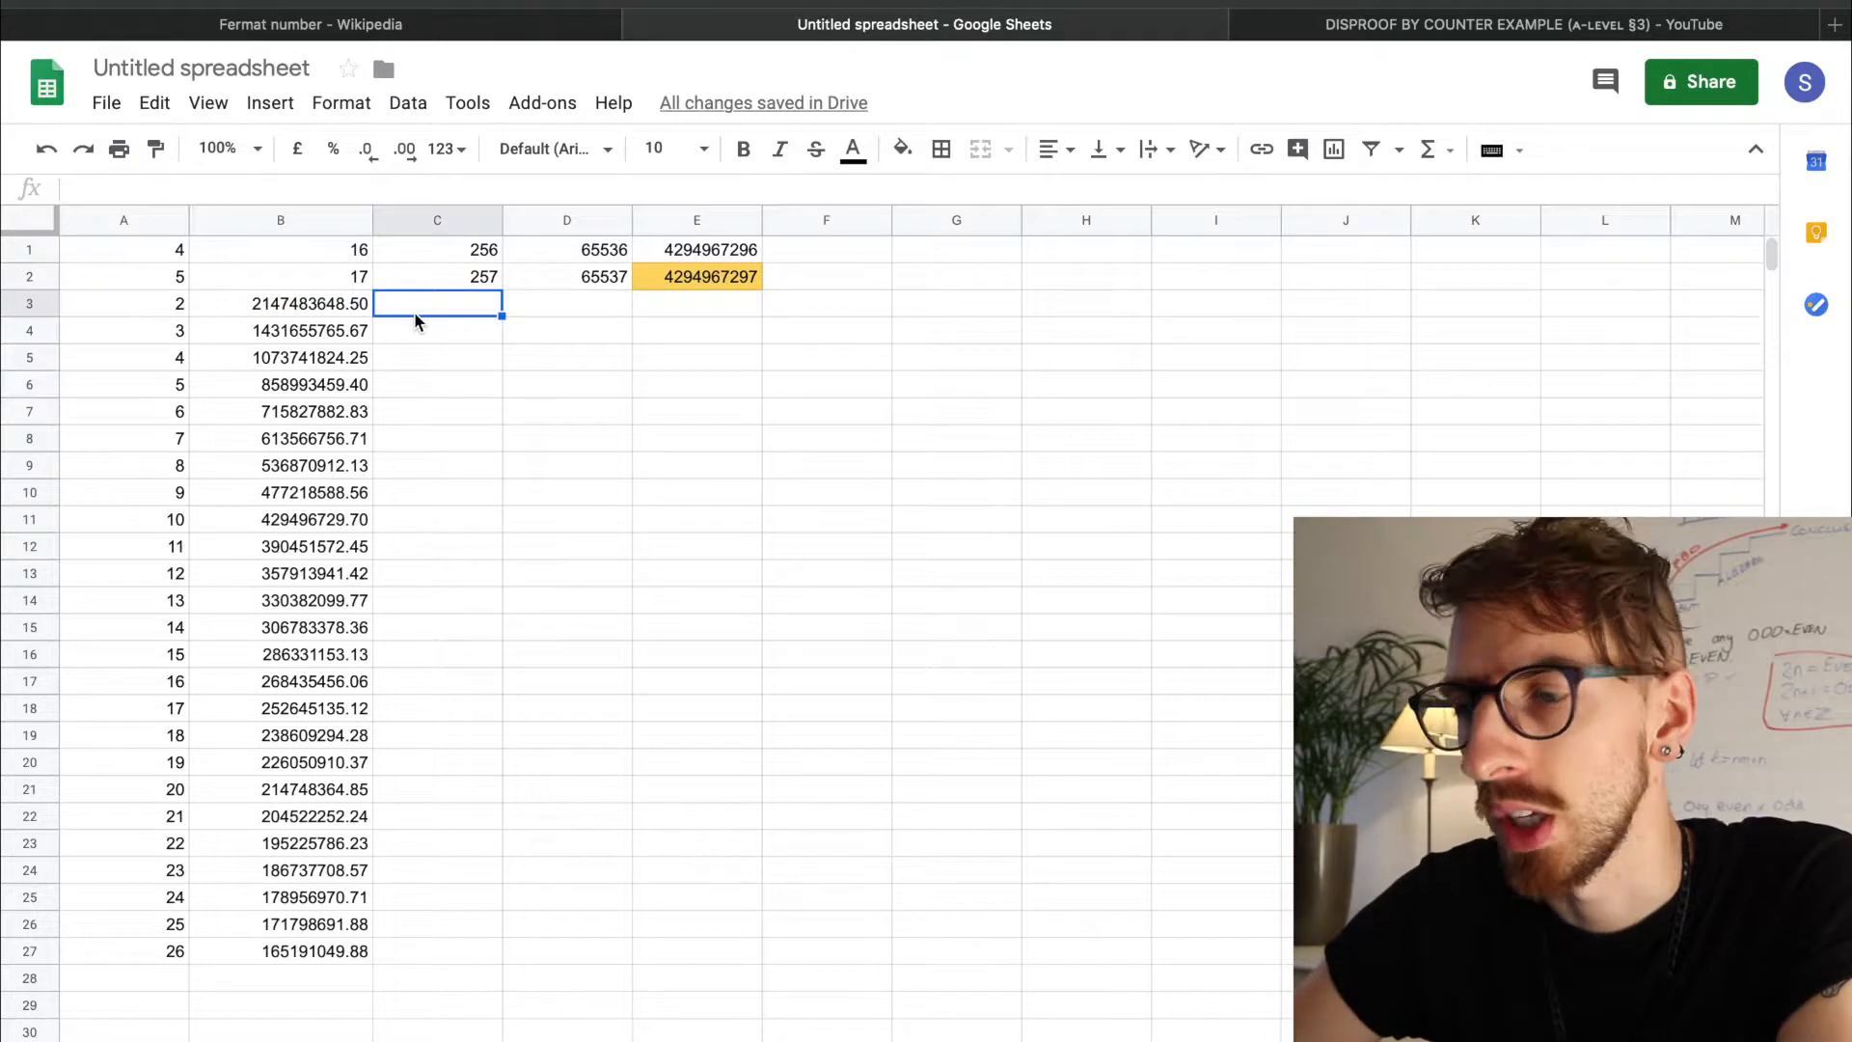
text(-)
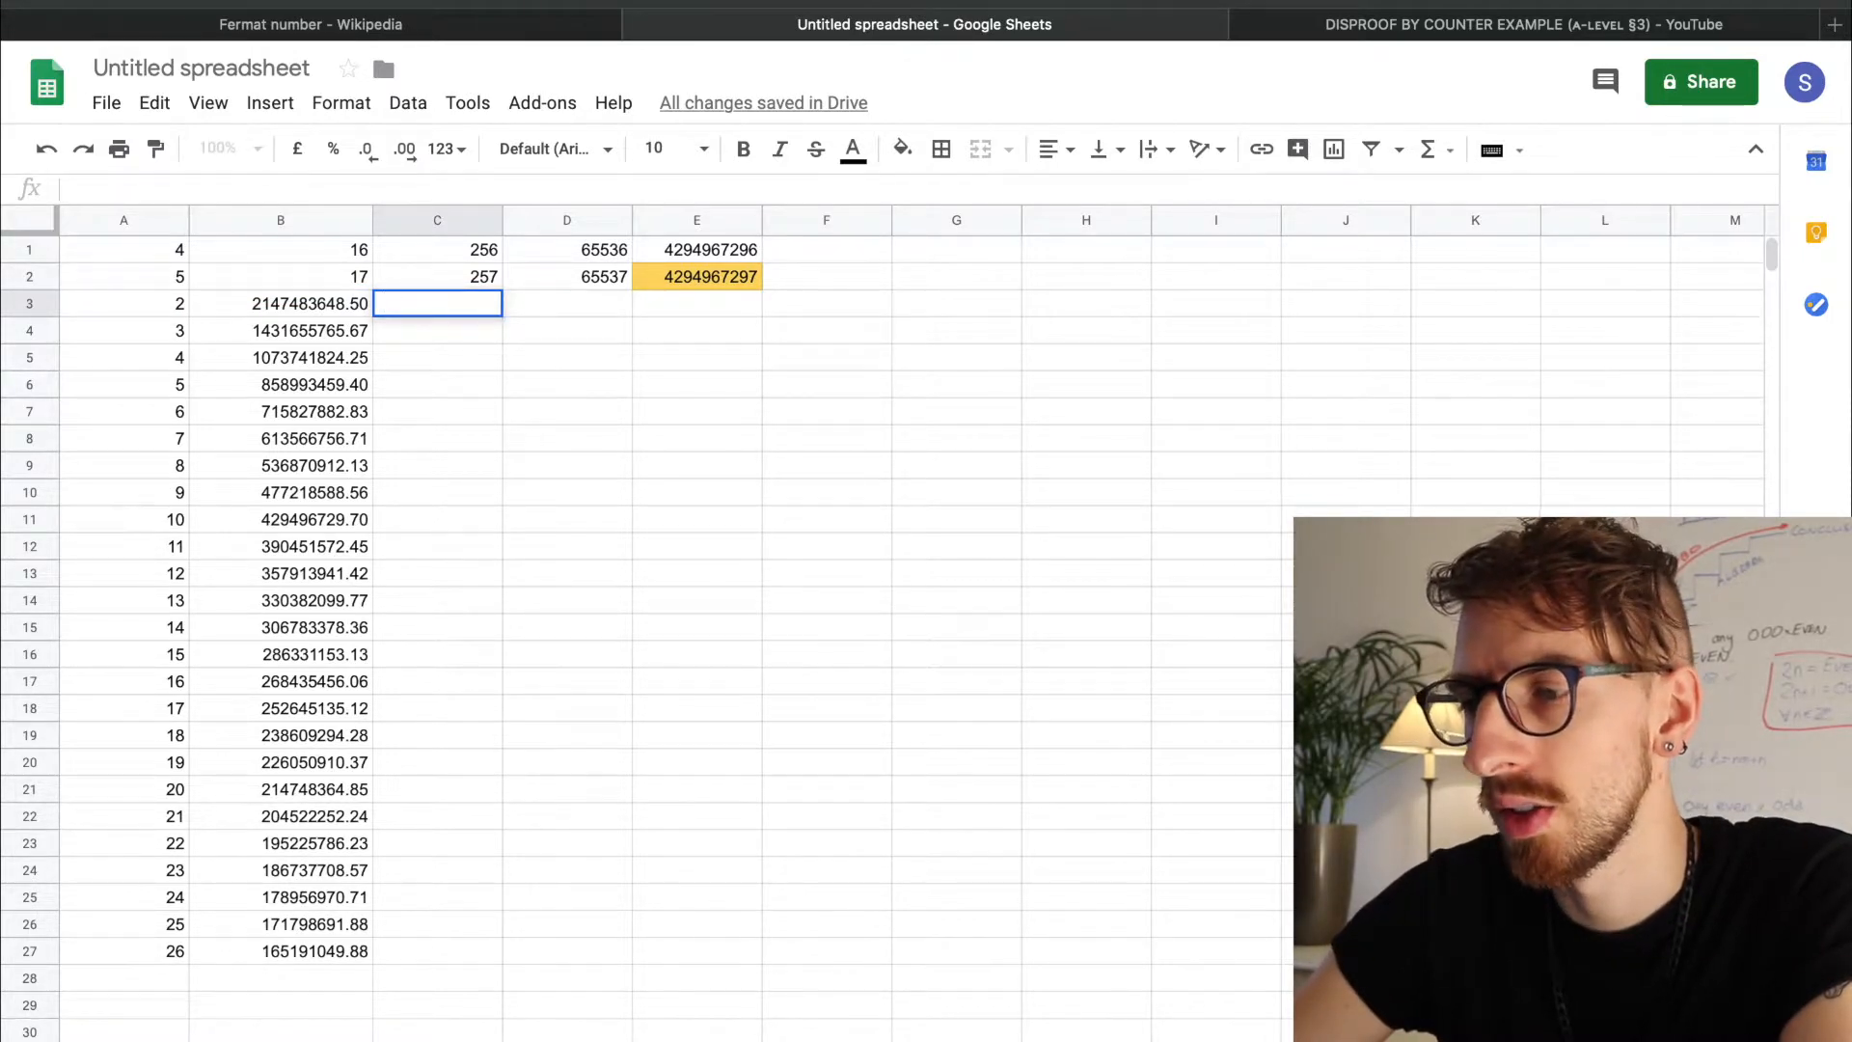
text(=)
key(Left)
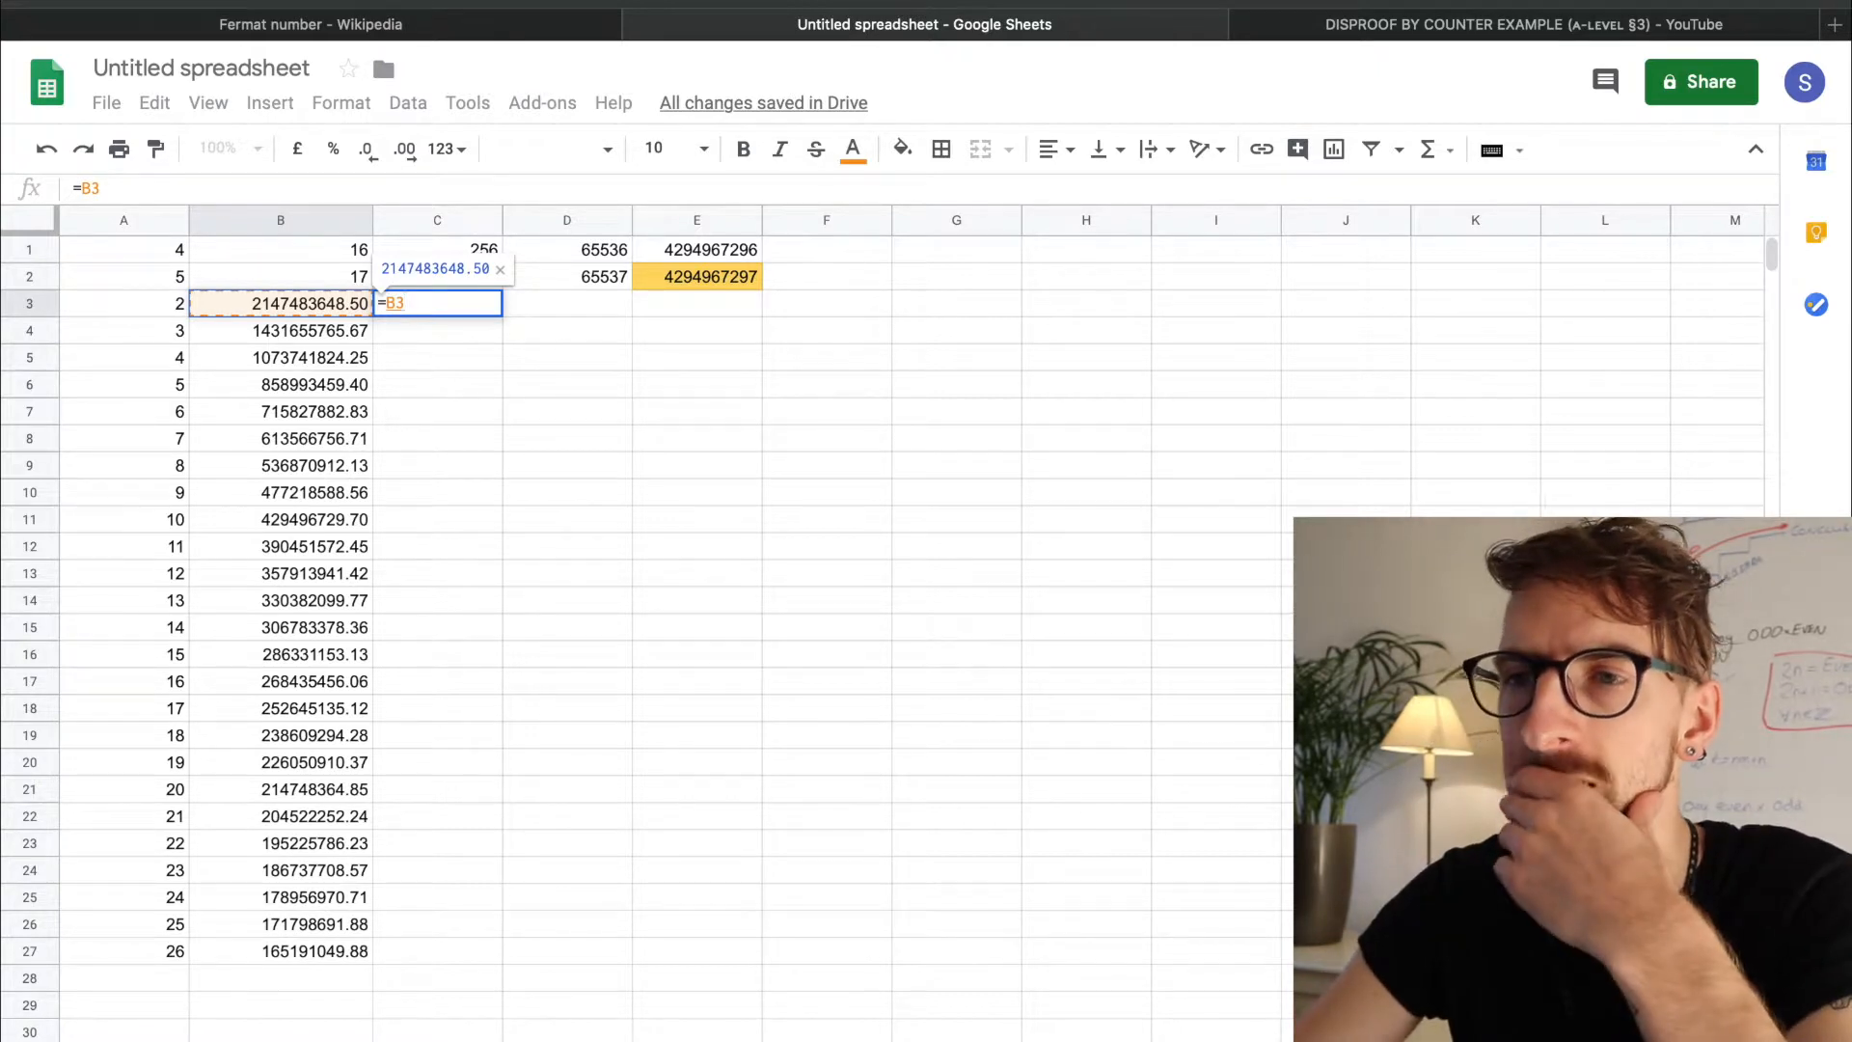
key(BackSpace)
key(BackSpace)
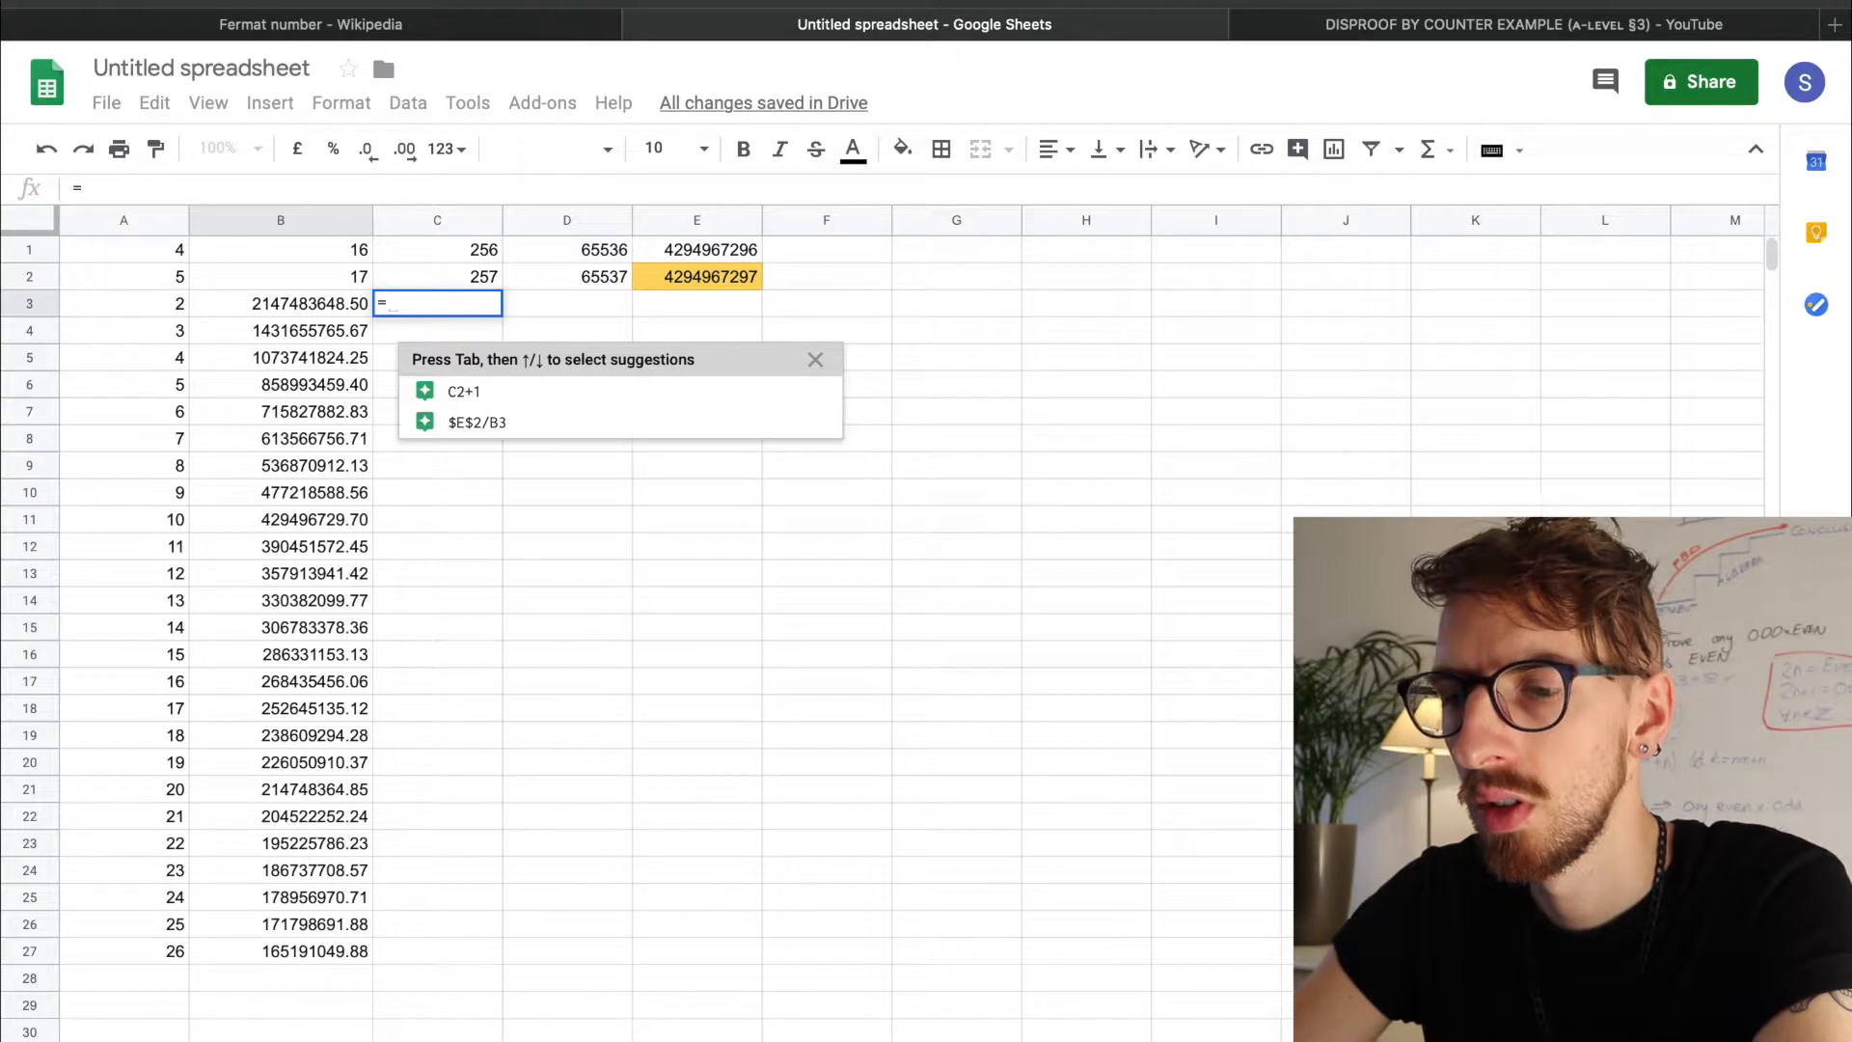
text(inte)
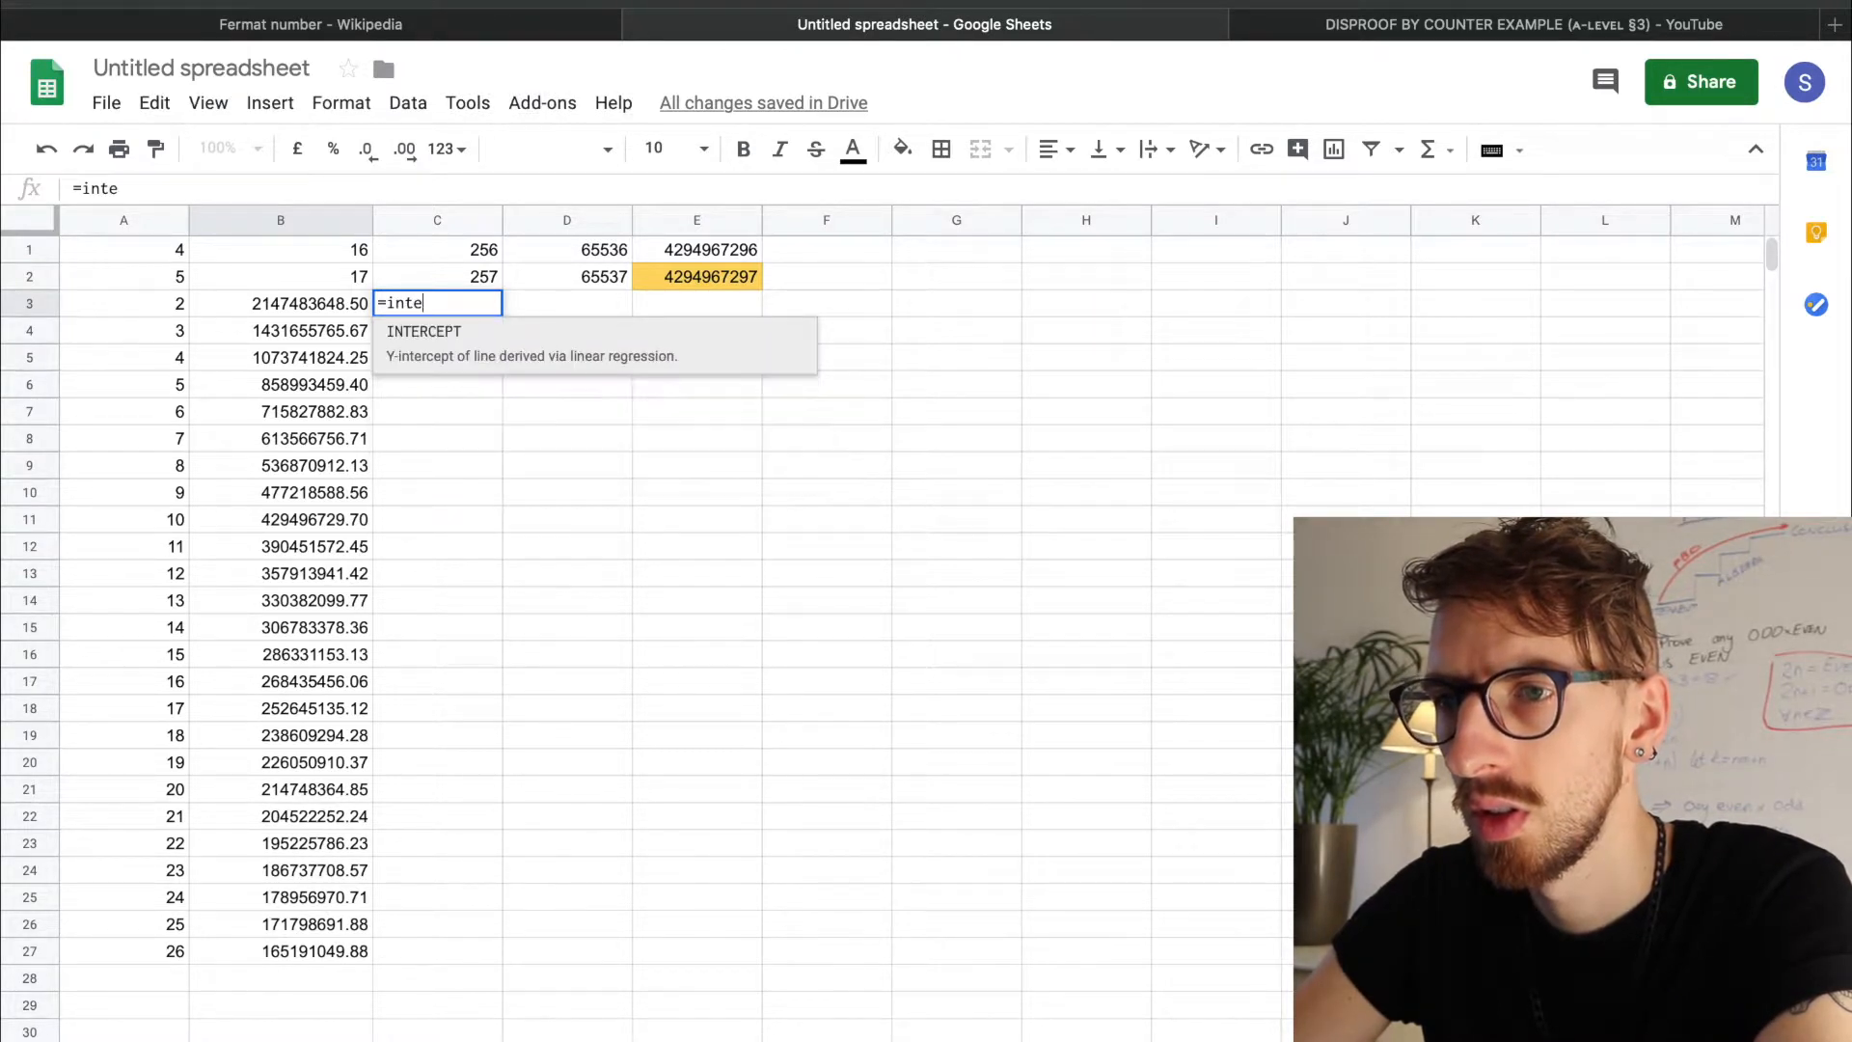
key(BackSpace)
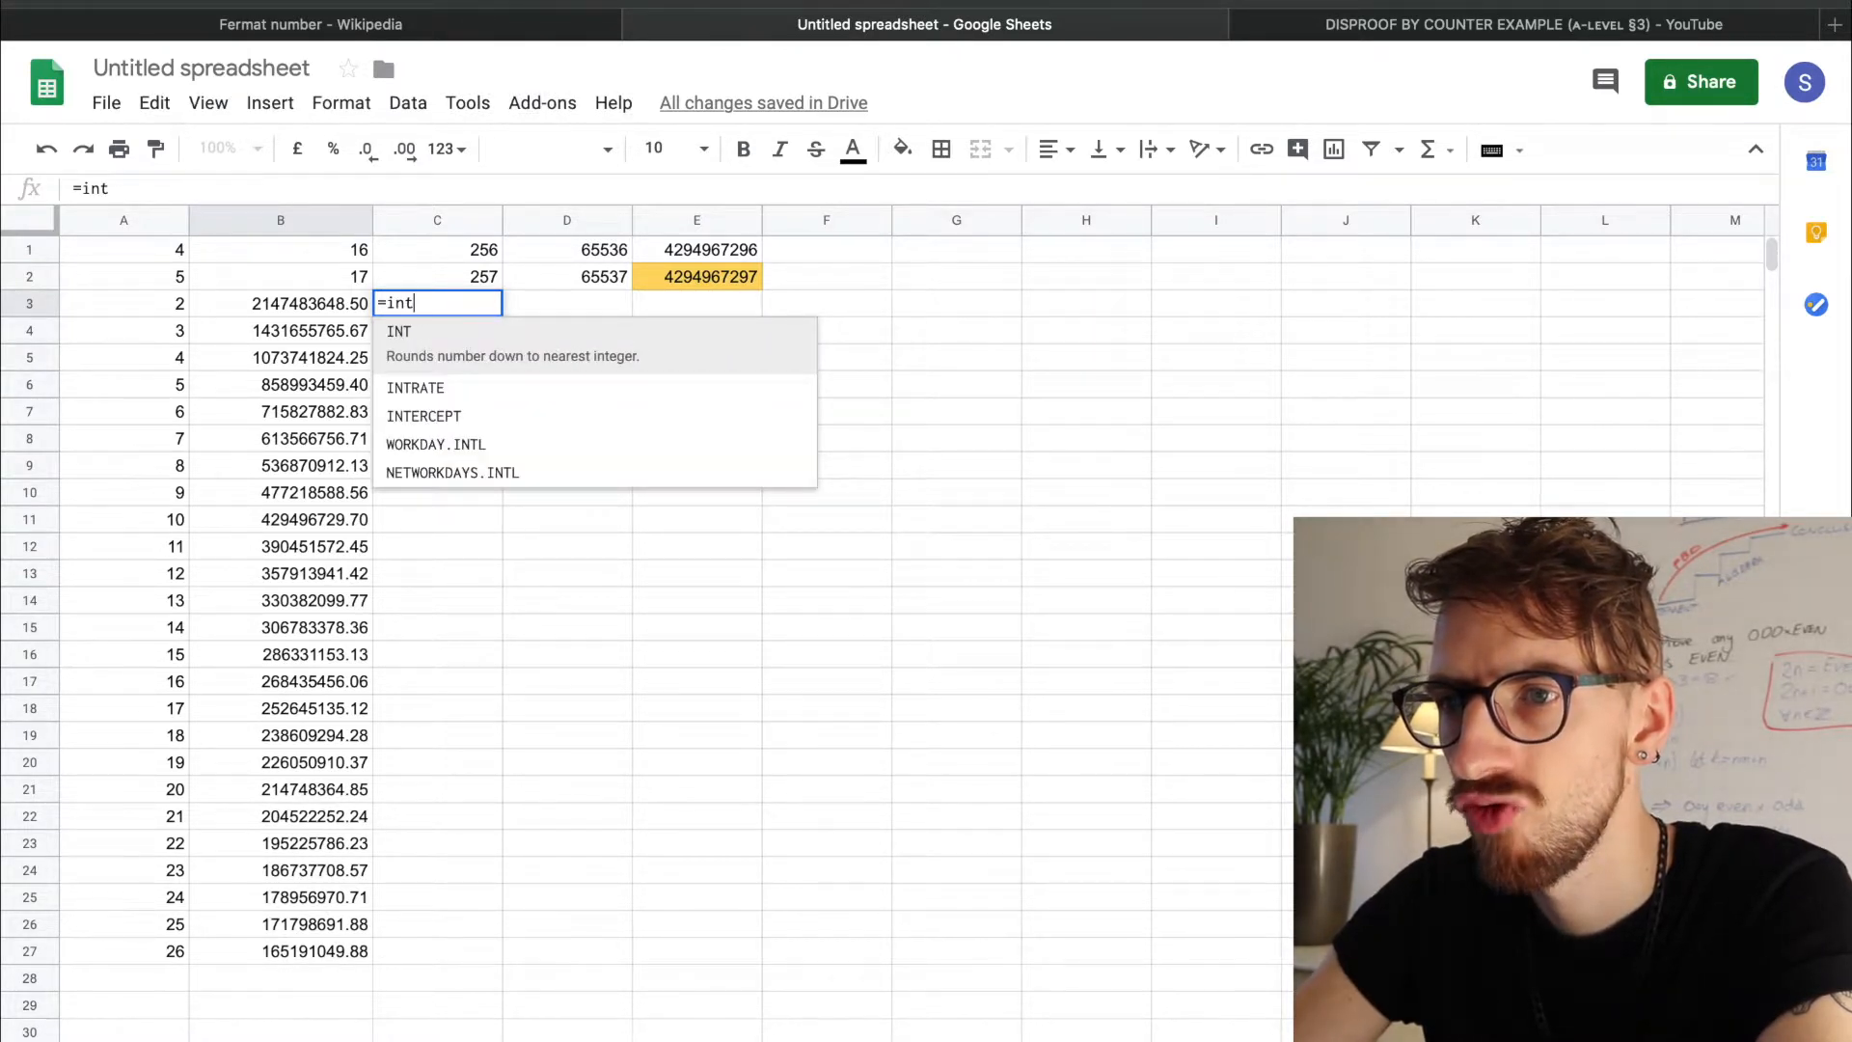
key(BackSpace)
key(BackSpace)
key(BackSpace)
- Complete the formula =rounddown(B3) in cell C3 to get the whole-number part of the quotient
text(round)
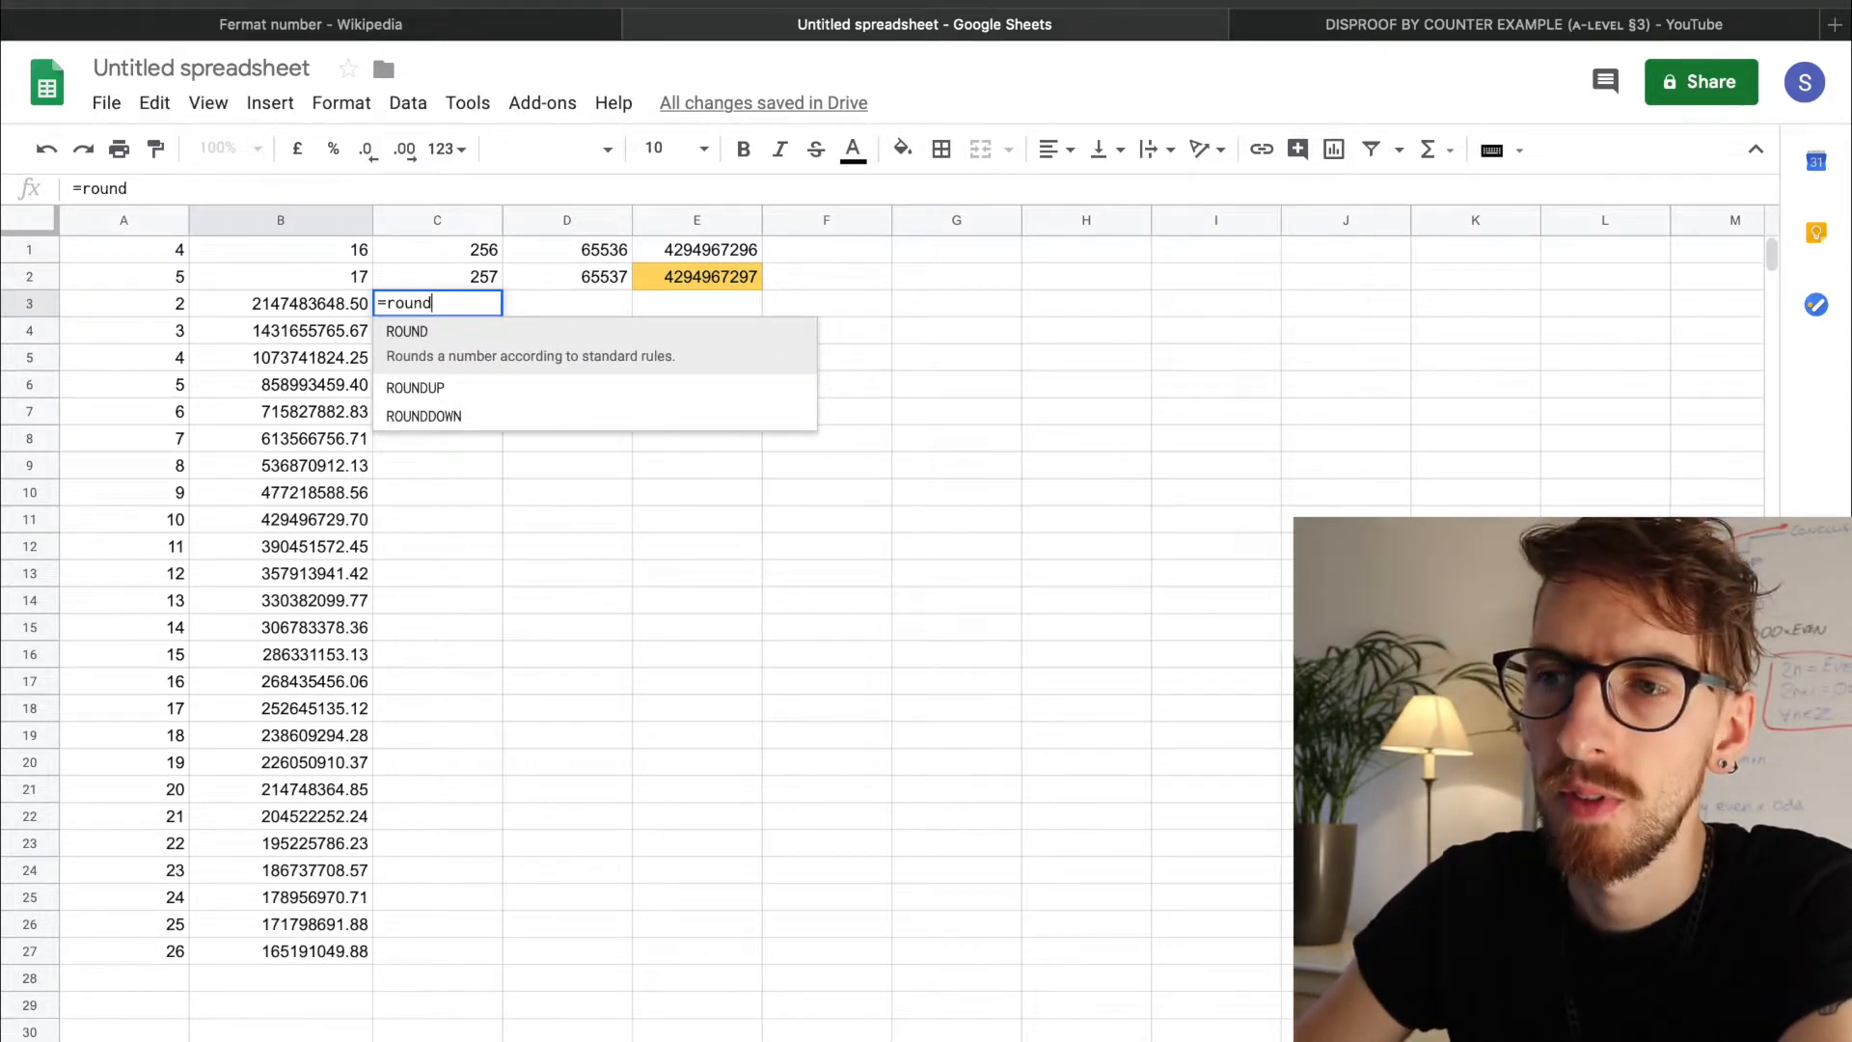
key(Down)
key(Down)
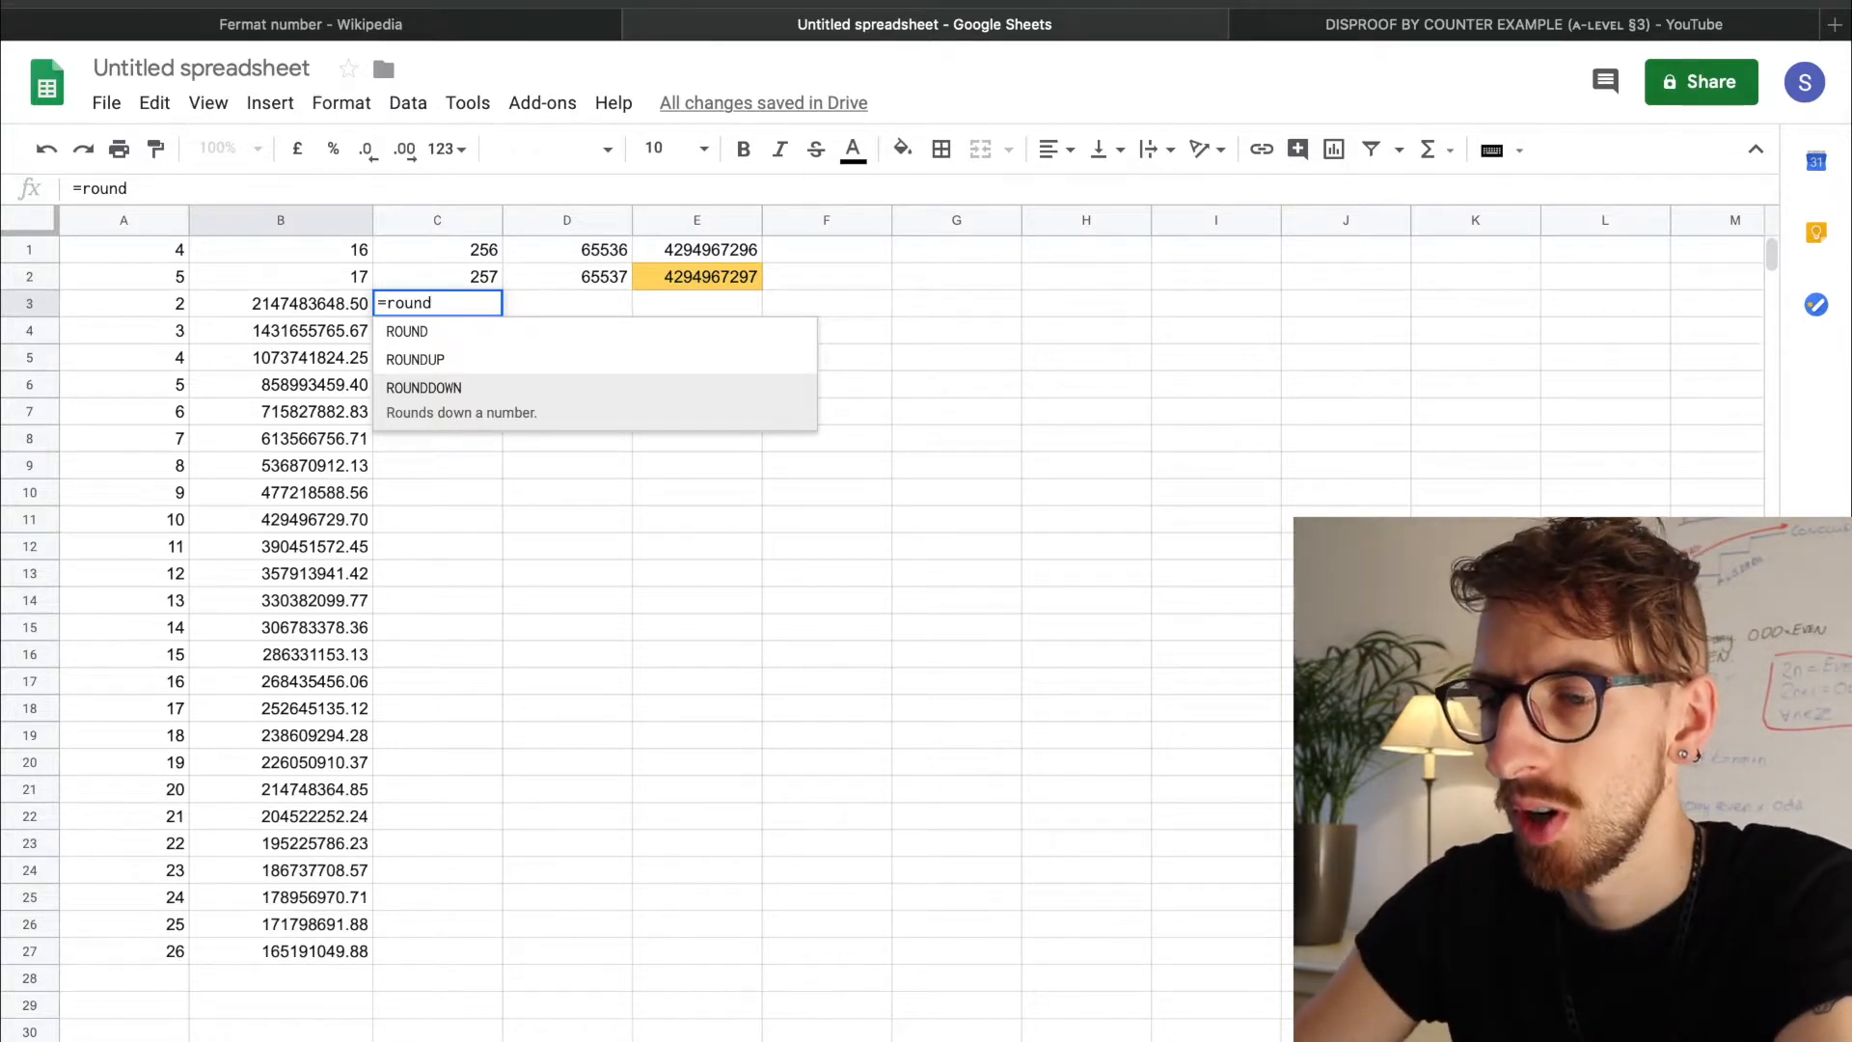
text(down()
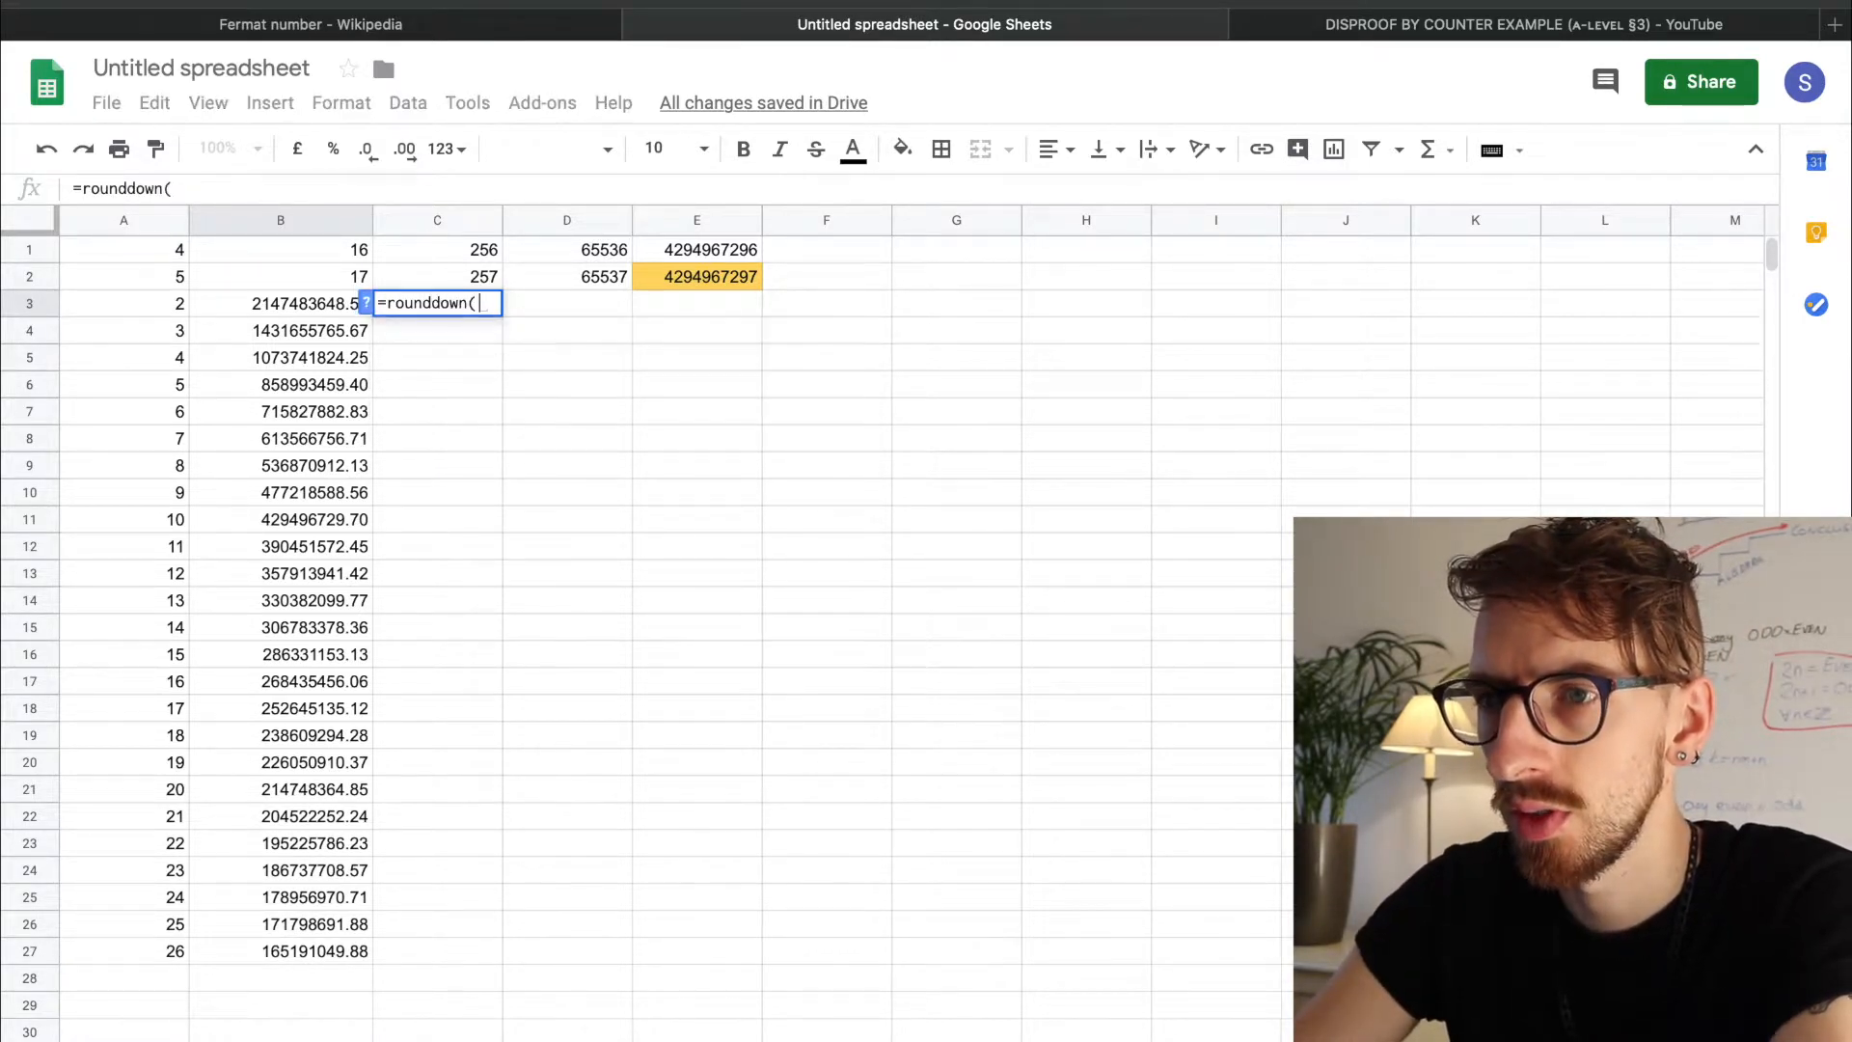
click(308, 313)
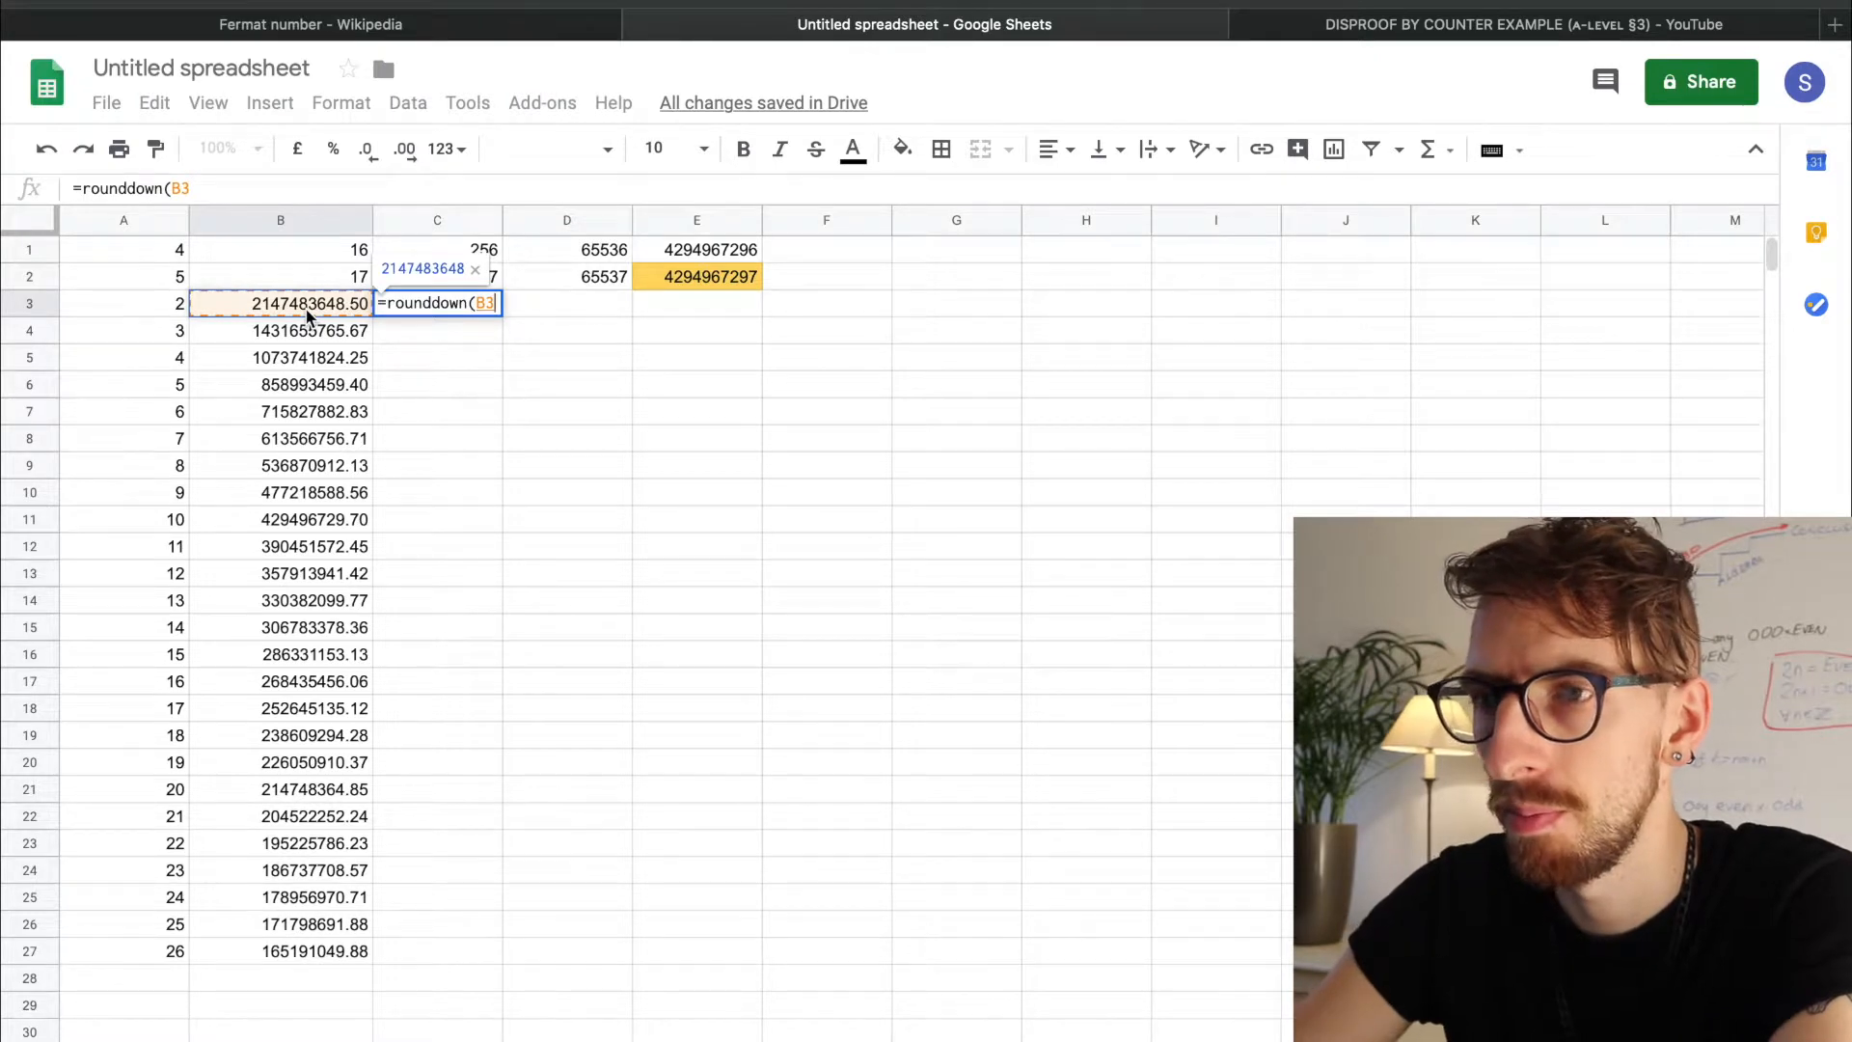
text())
key(Return)
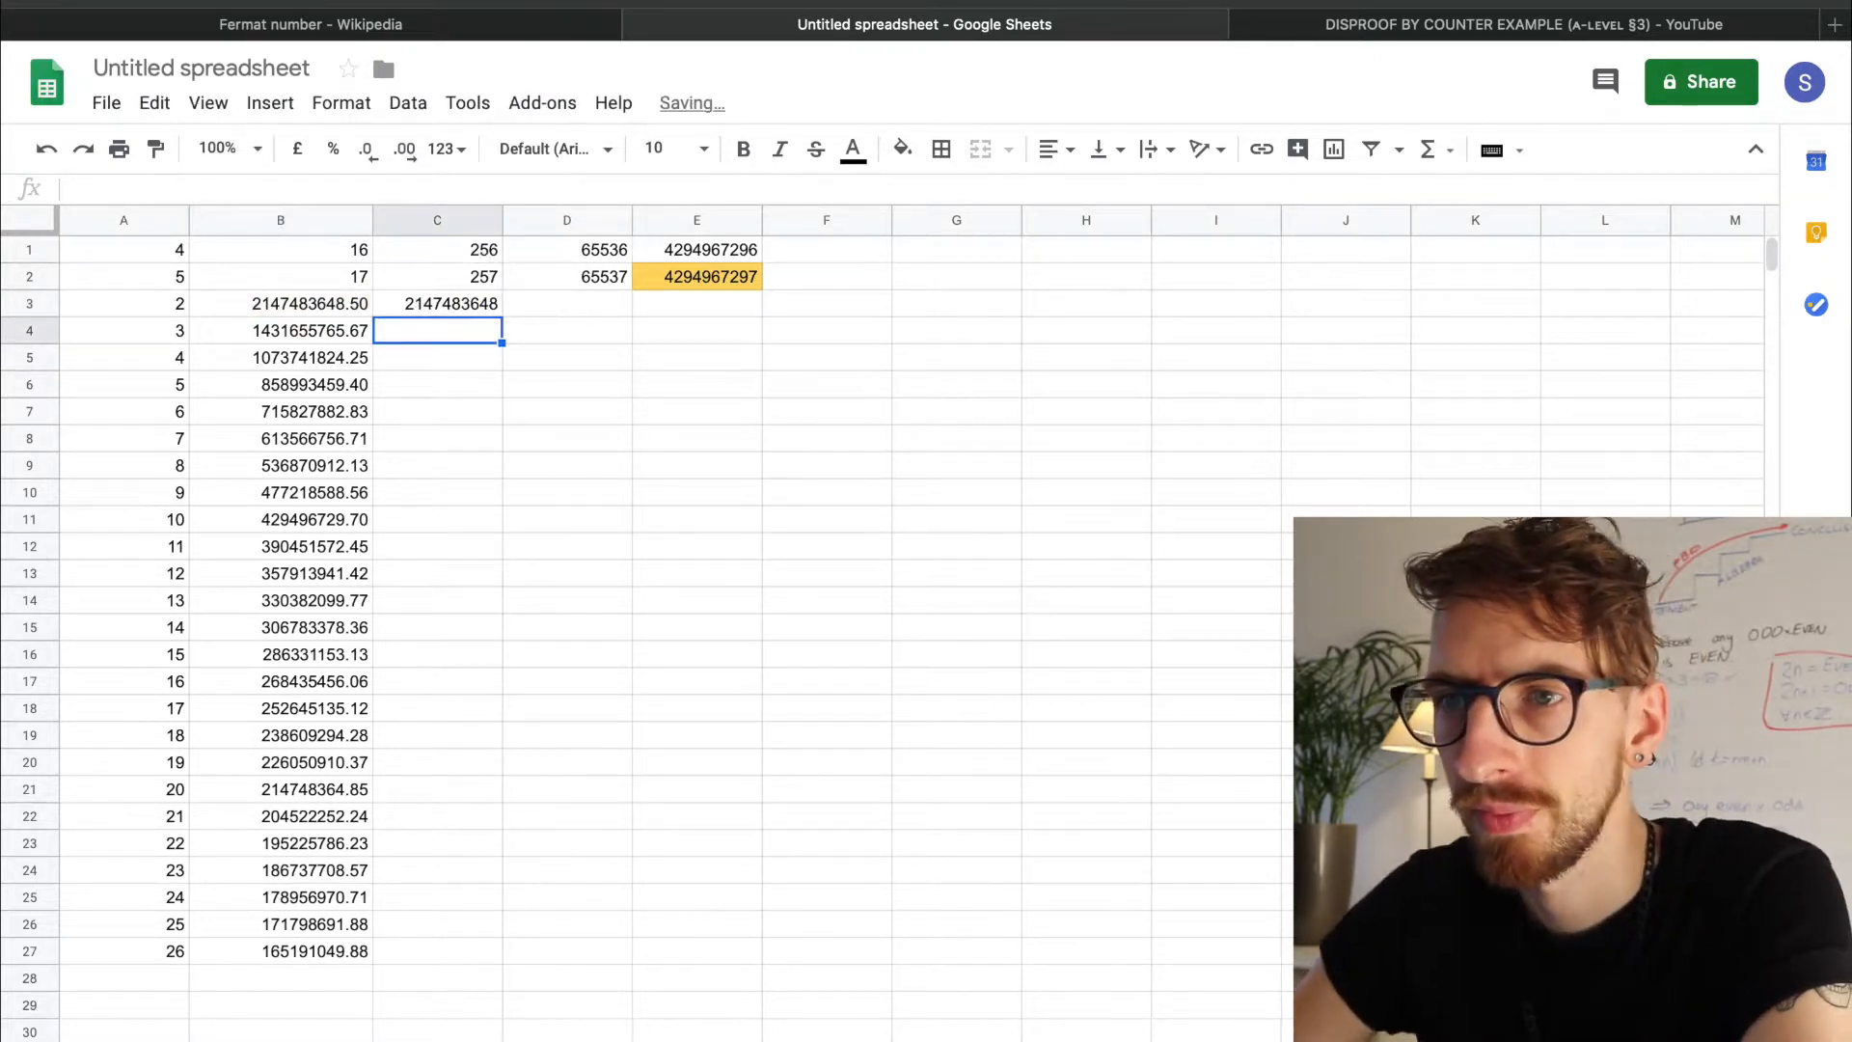
- Enter the formula =B3-C3 in cell D3 to get the decimal part of the quotient
key(Up)
key(Left)
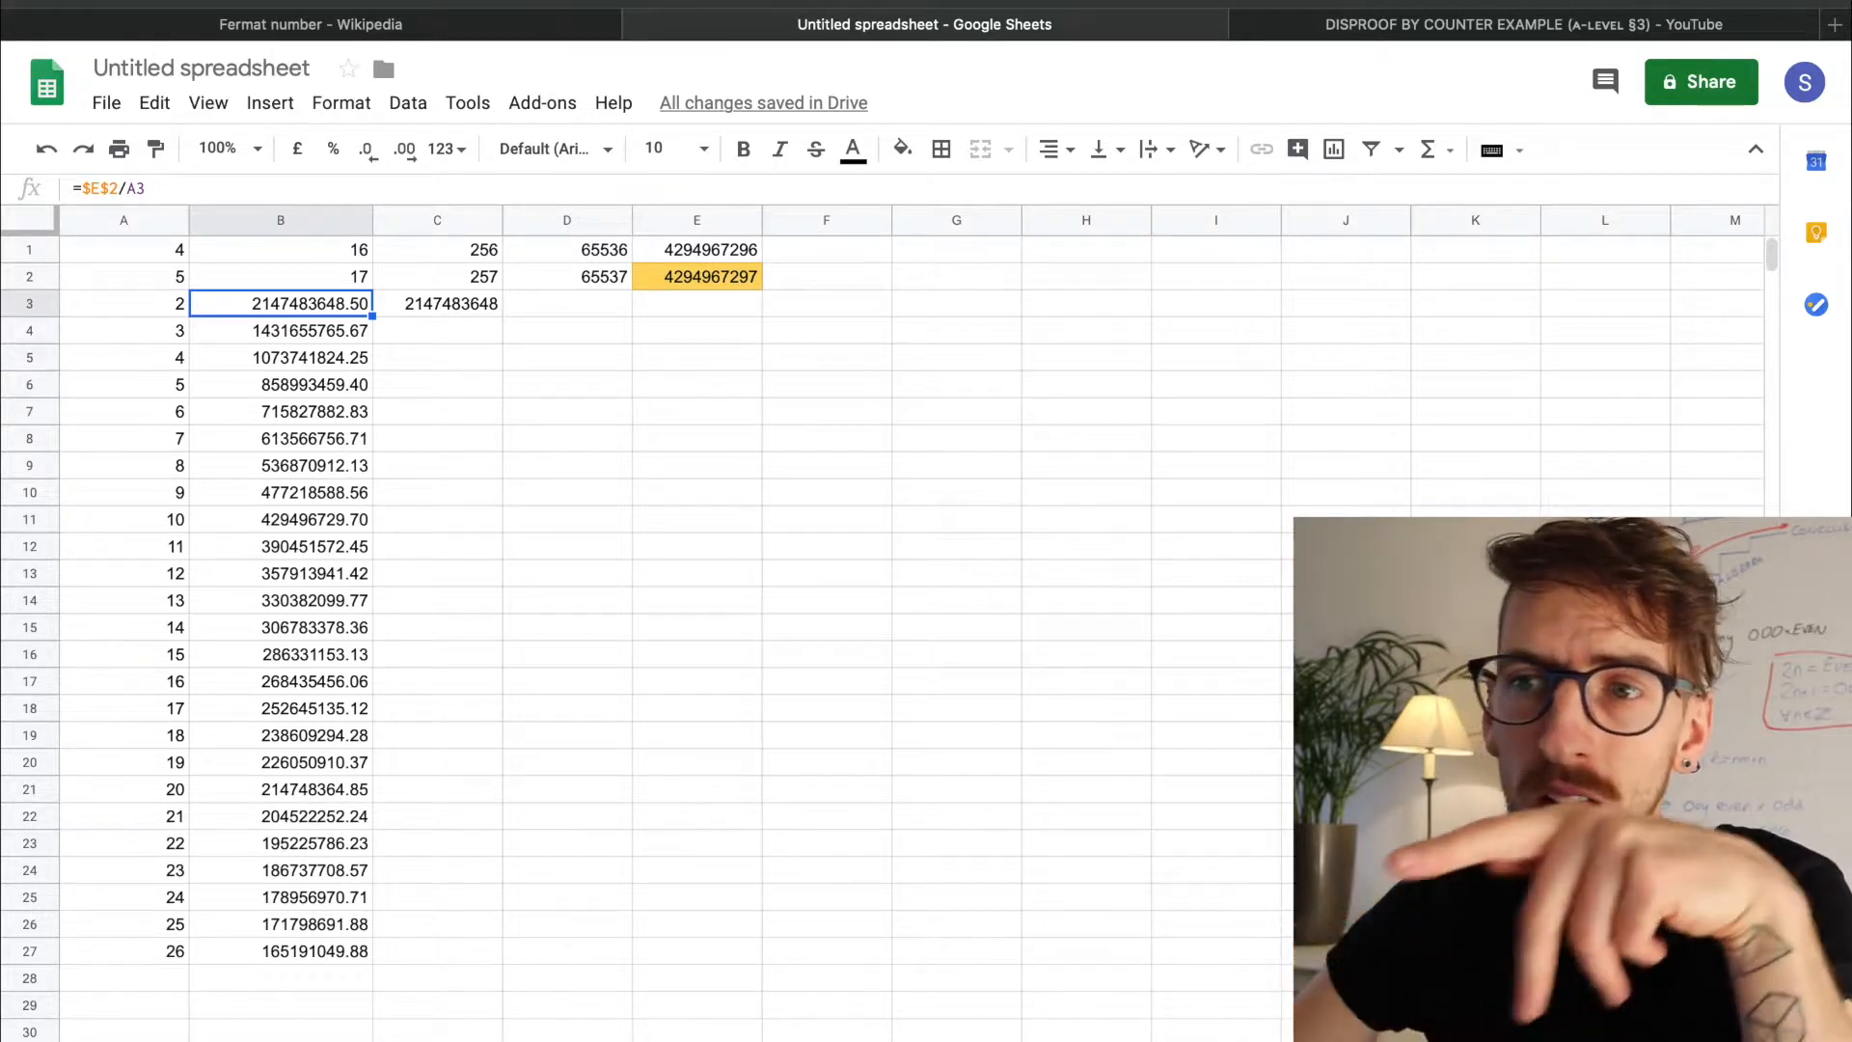
key(Right)
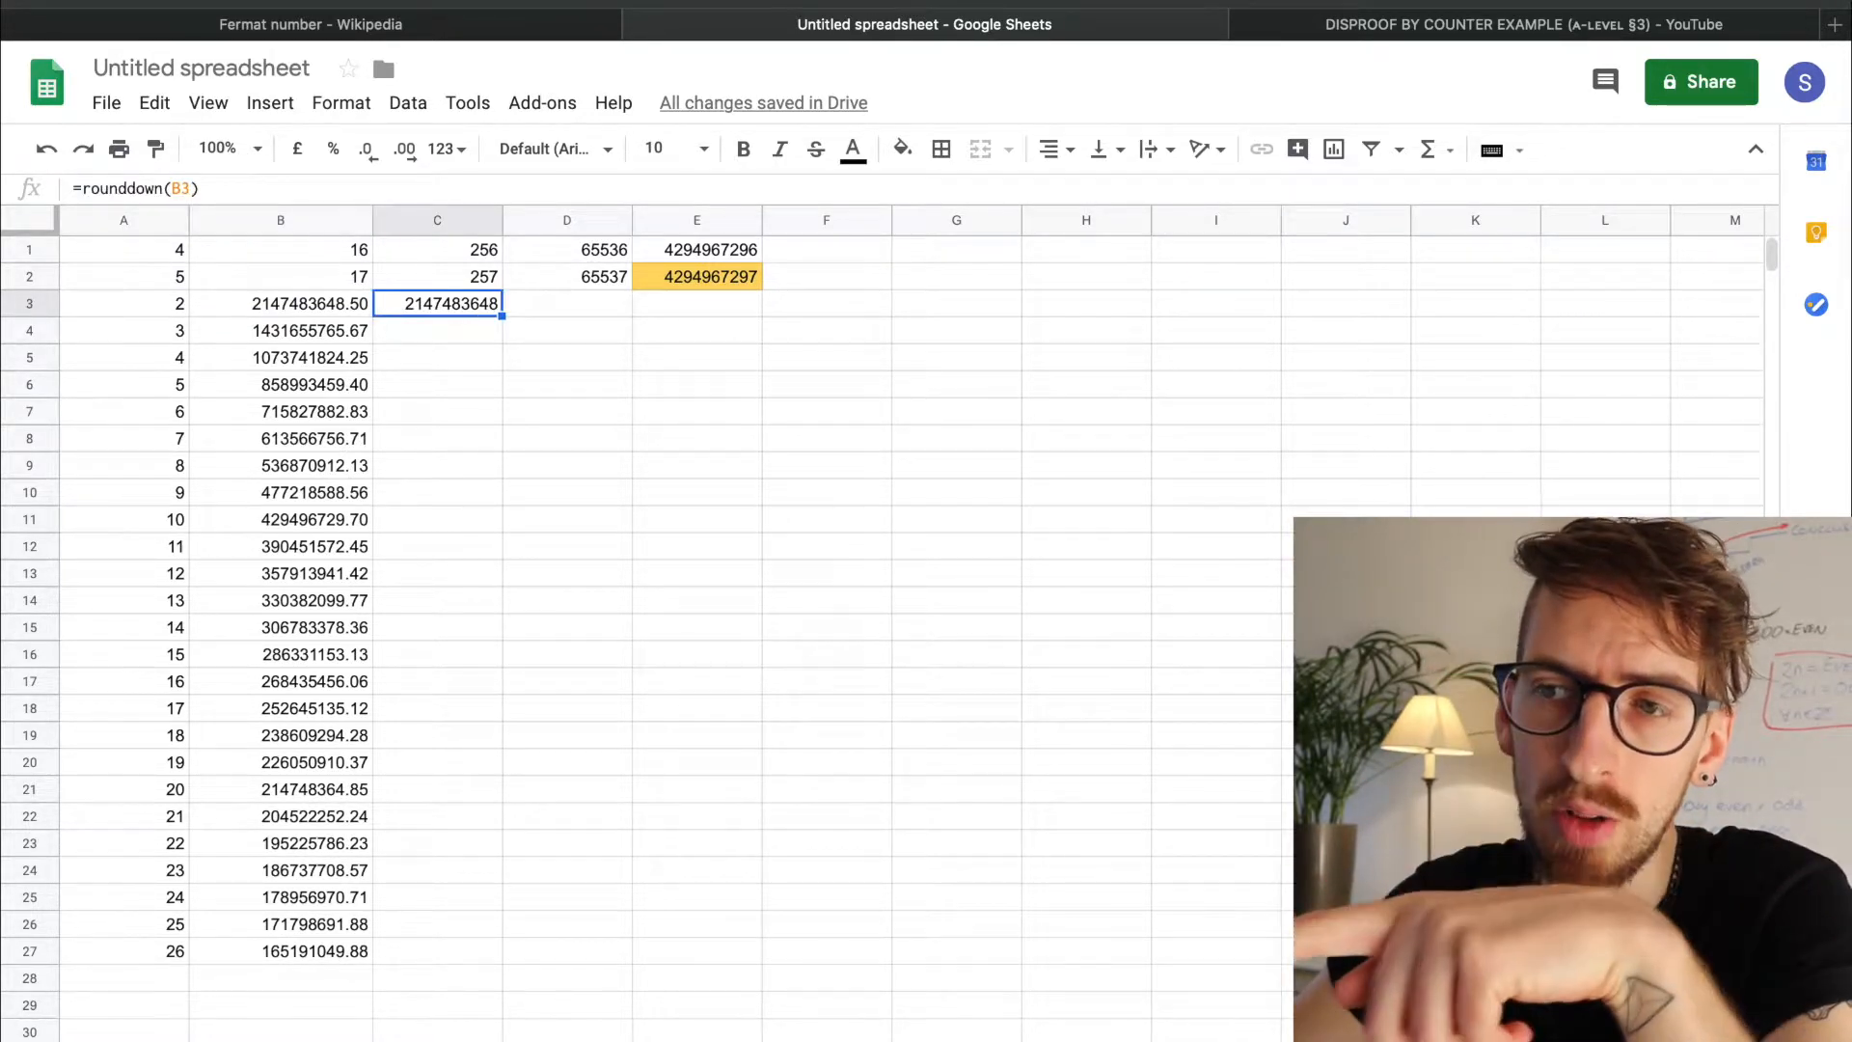
key(Right)
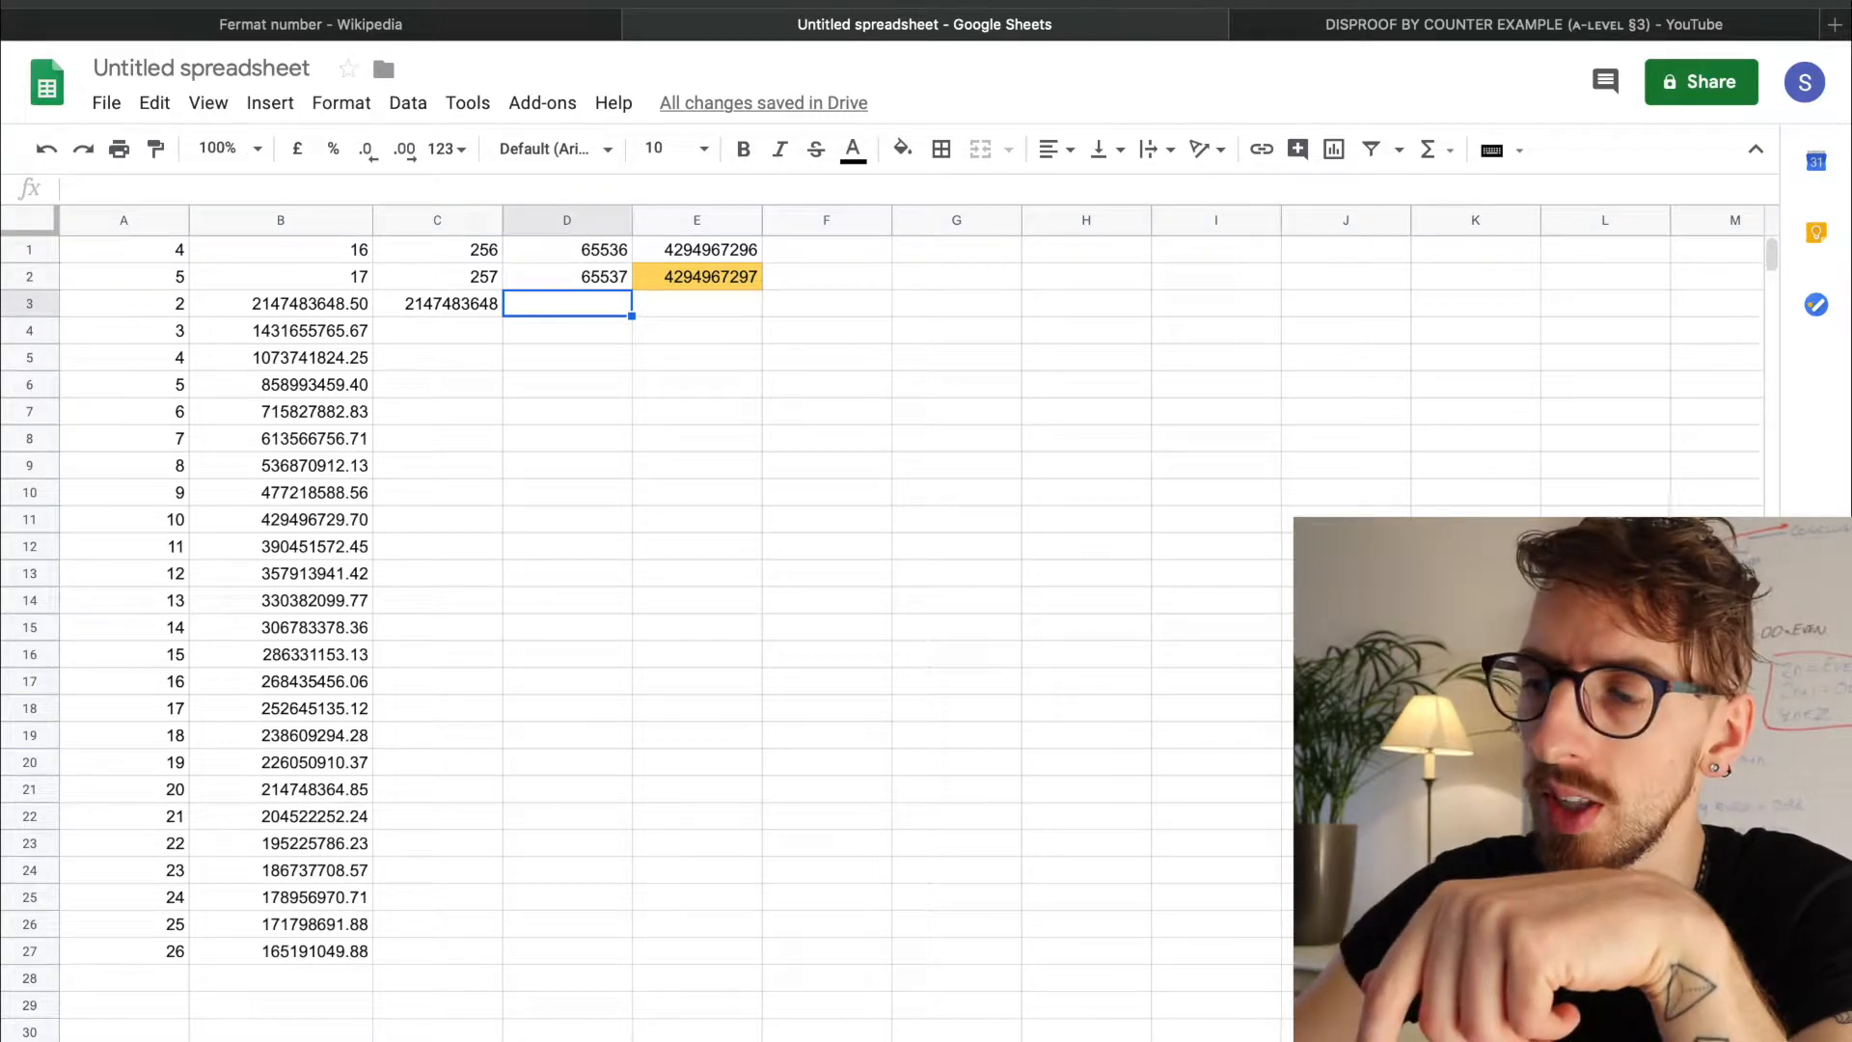
text(=)
key(Left)
key(Left)
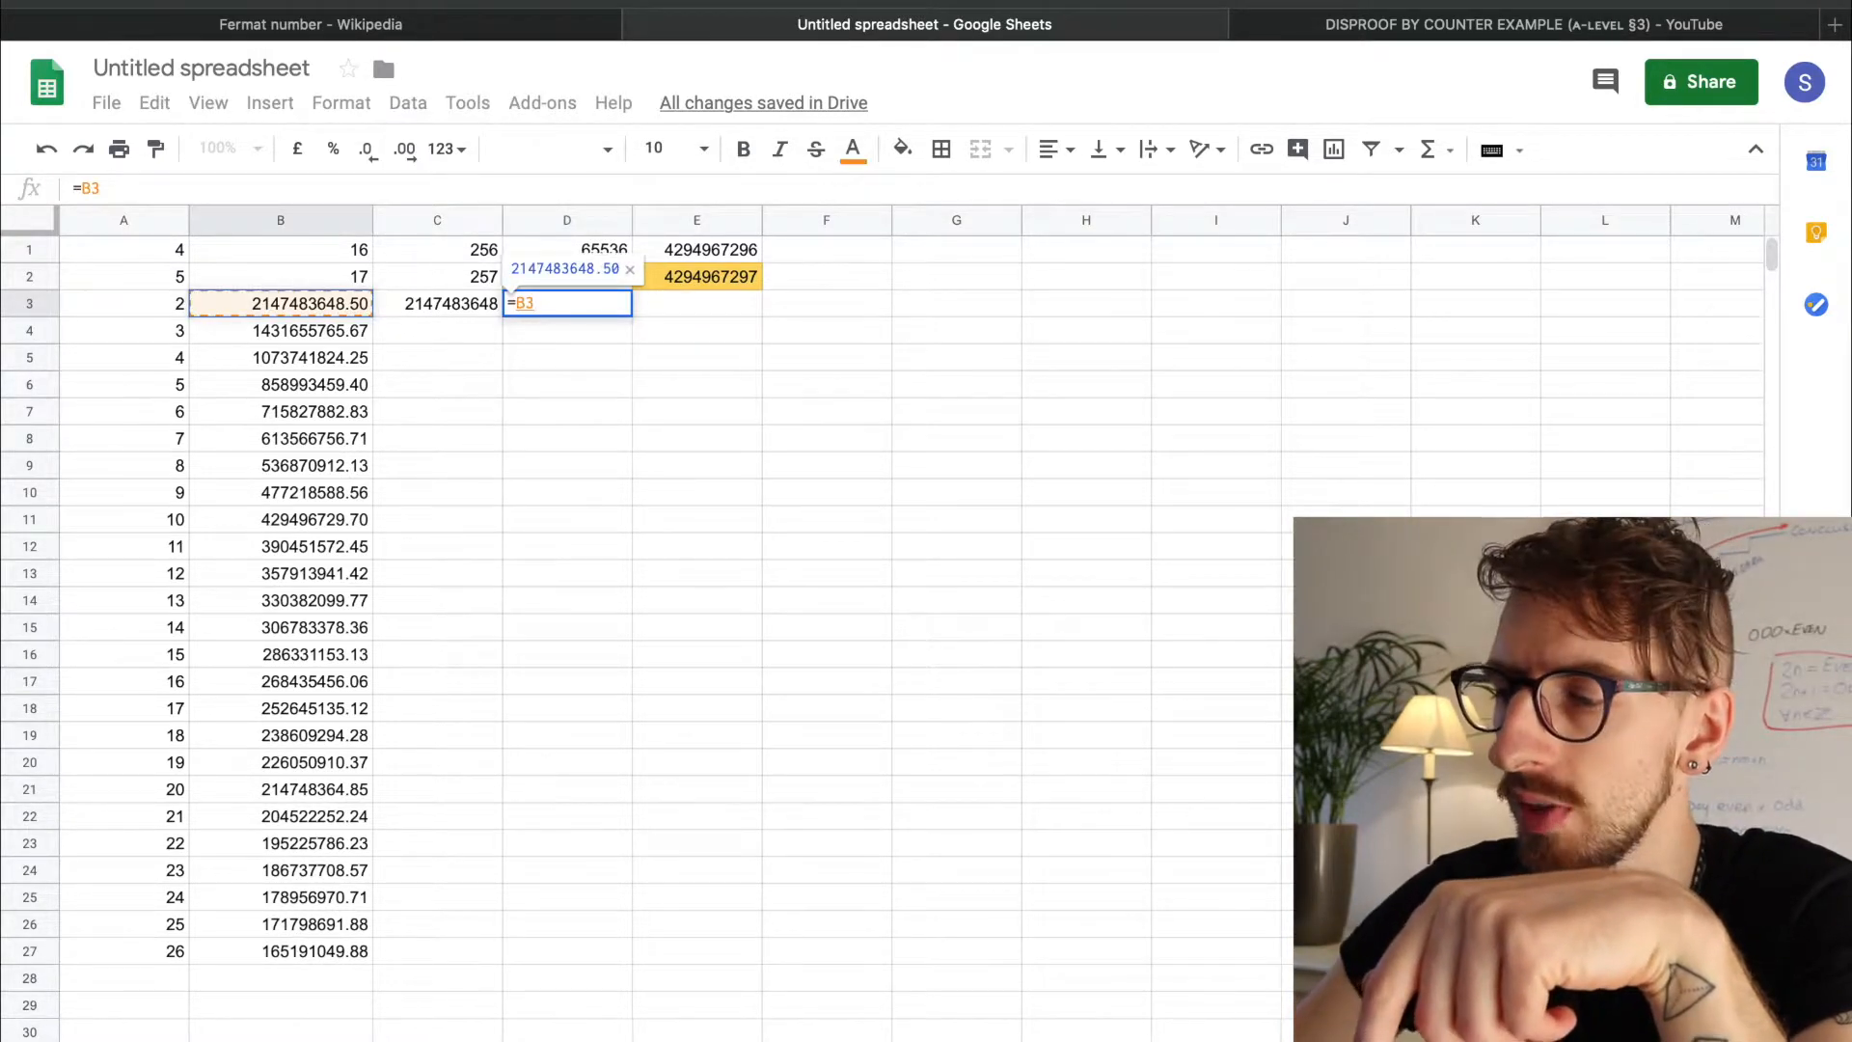
text(-)
key(Left)
key(Return)
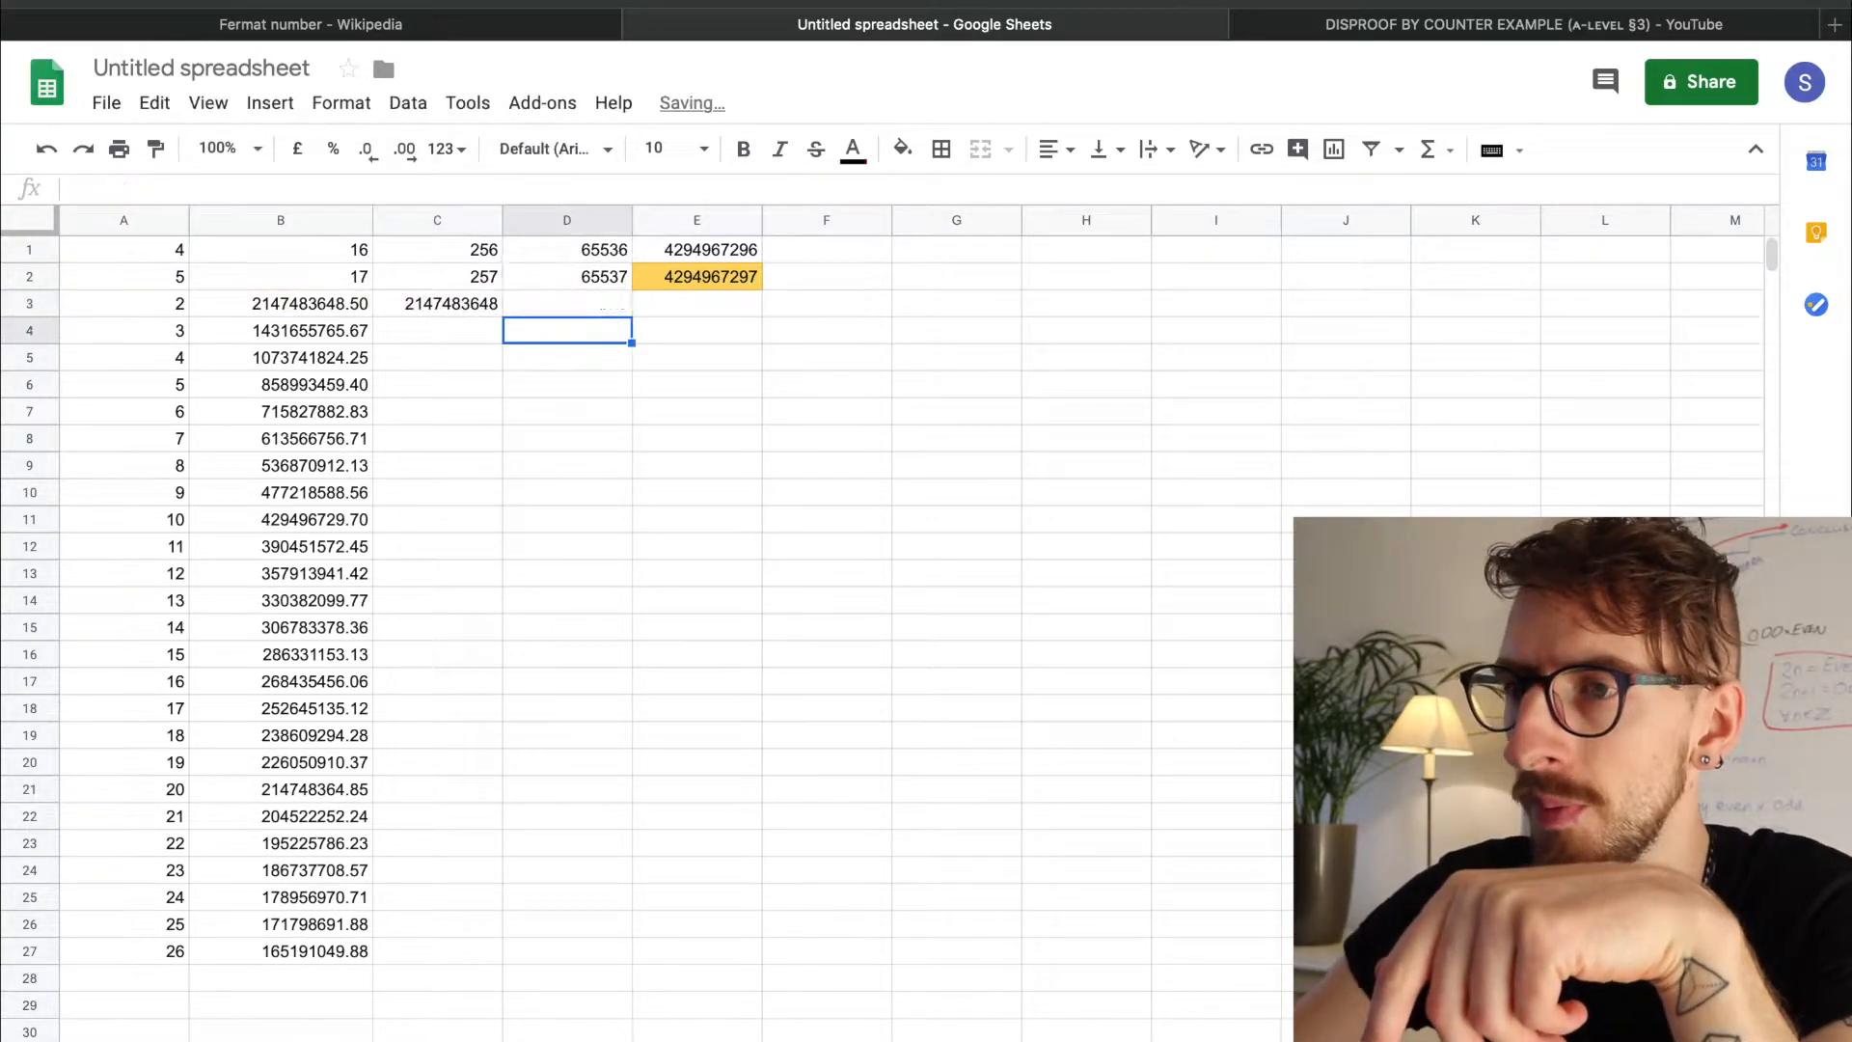
key(Up)
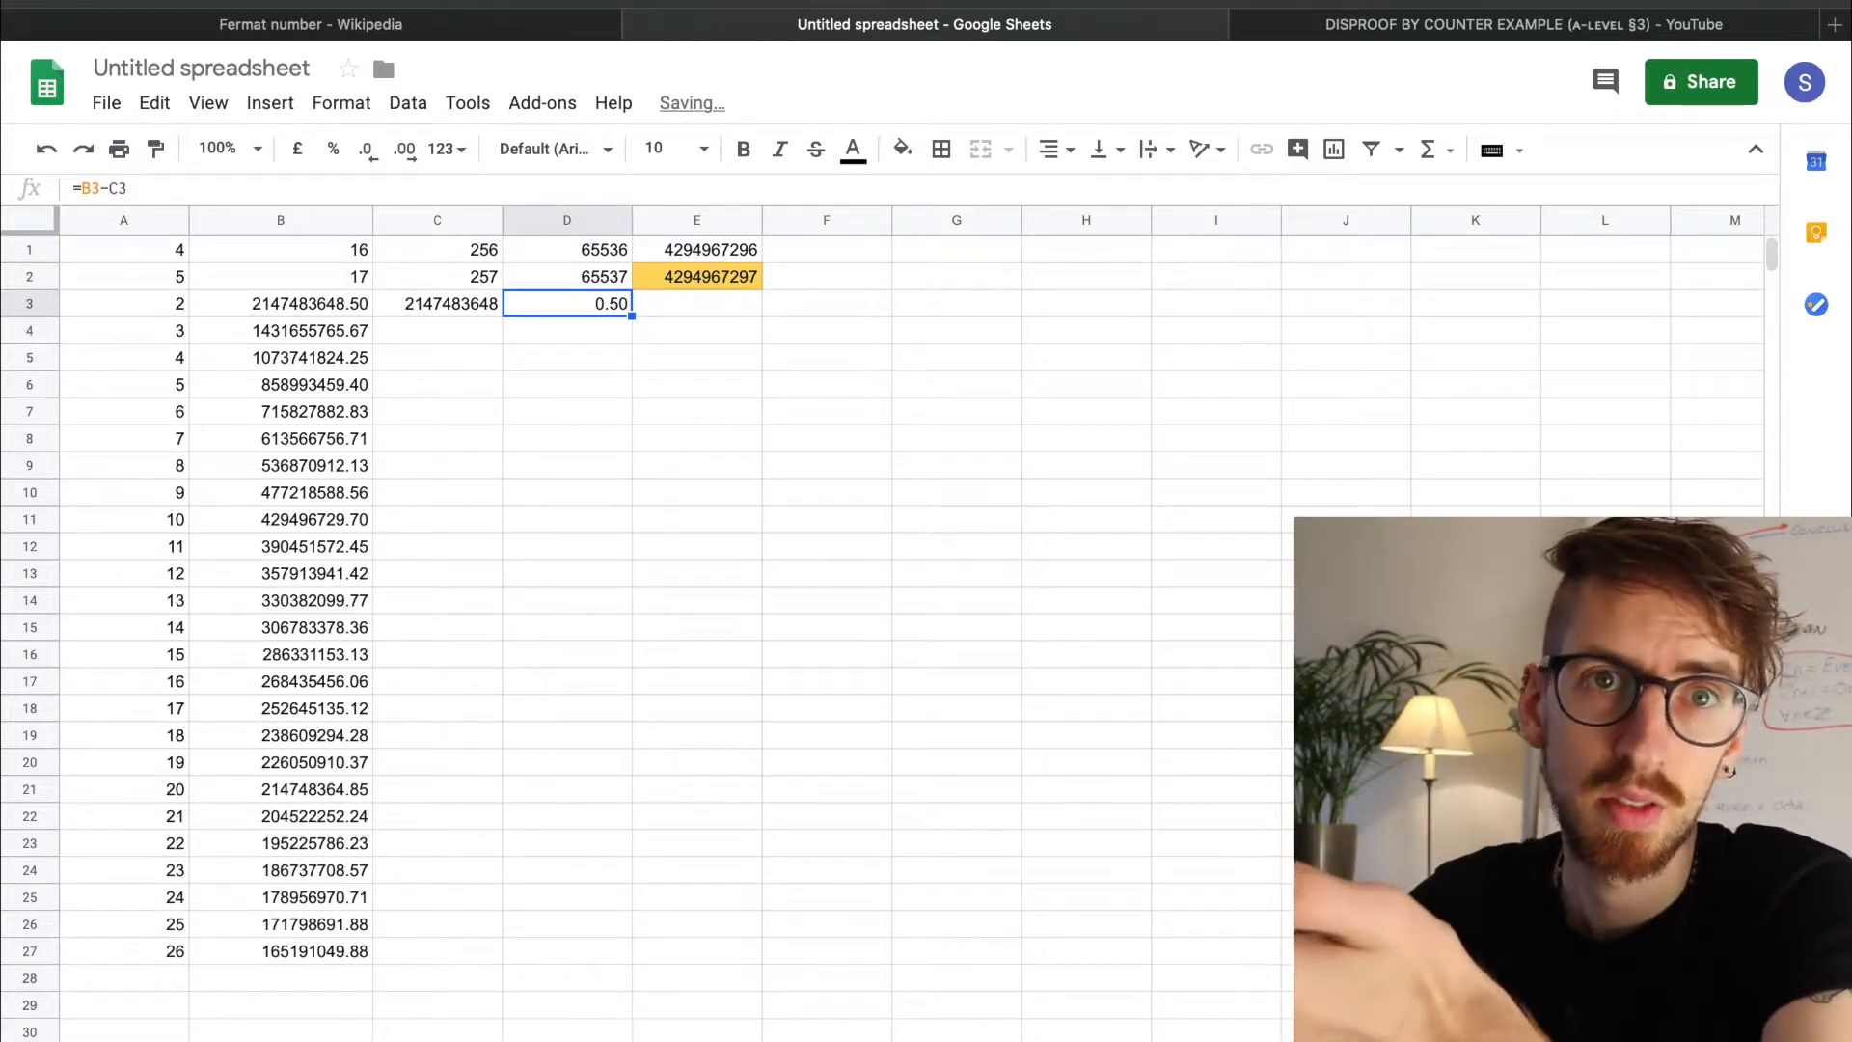
- Try the formula =countif(D3>0) in cell E3 to test the decimal part, and clear the cell
key(Right)
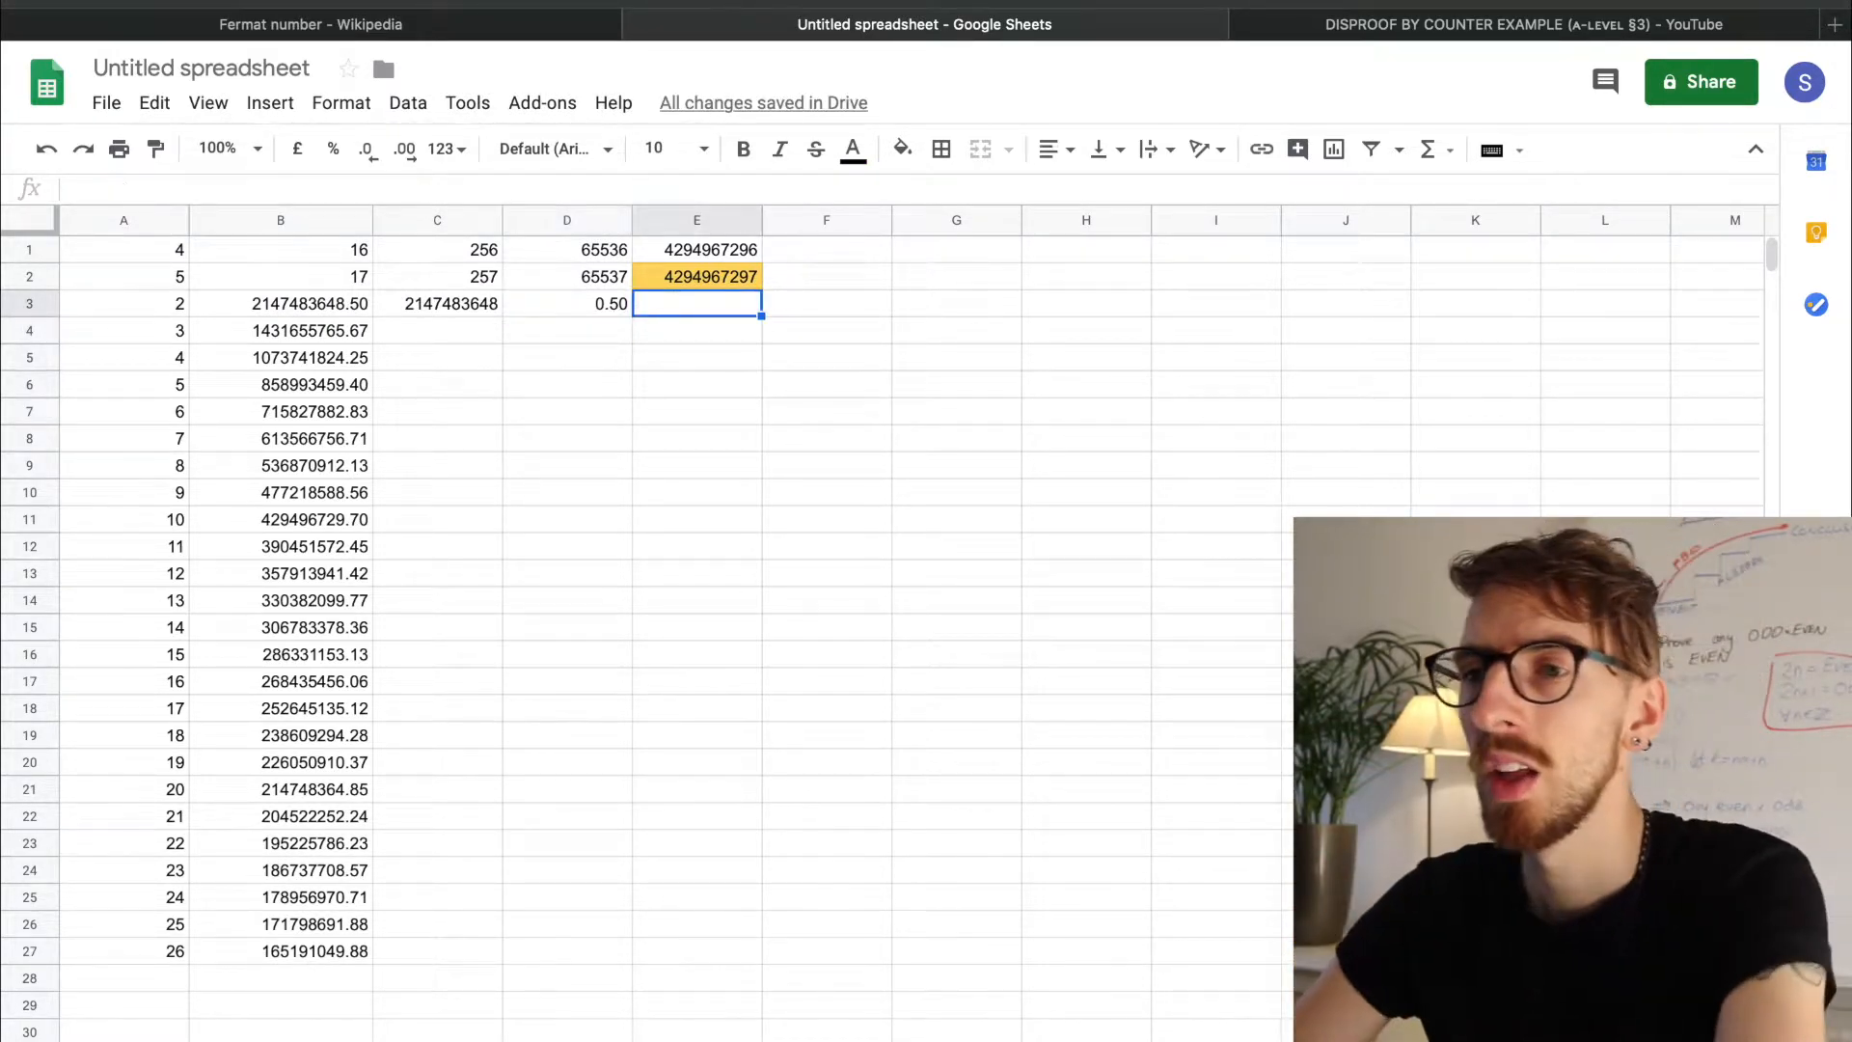
text(=)
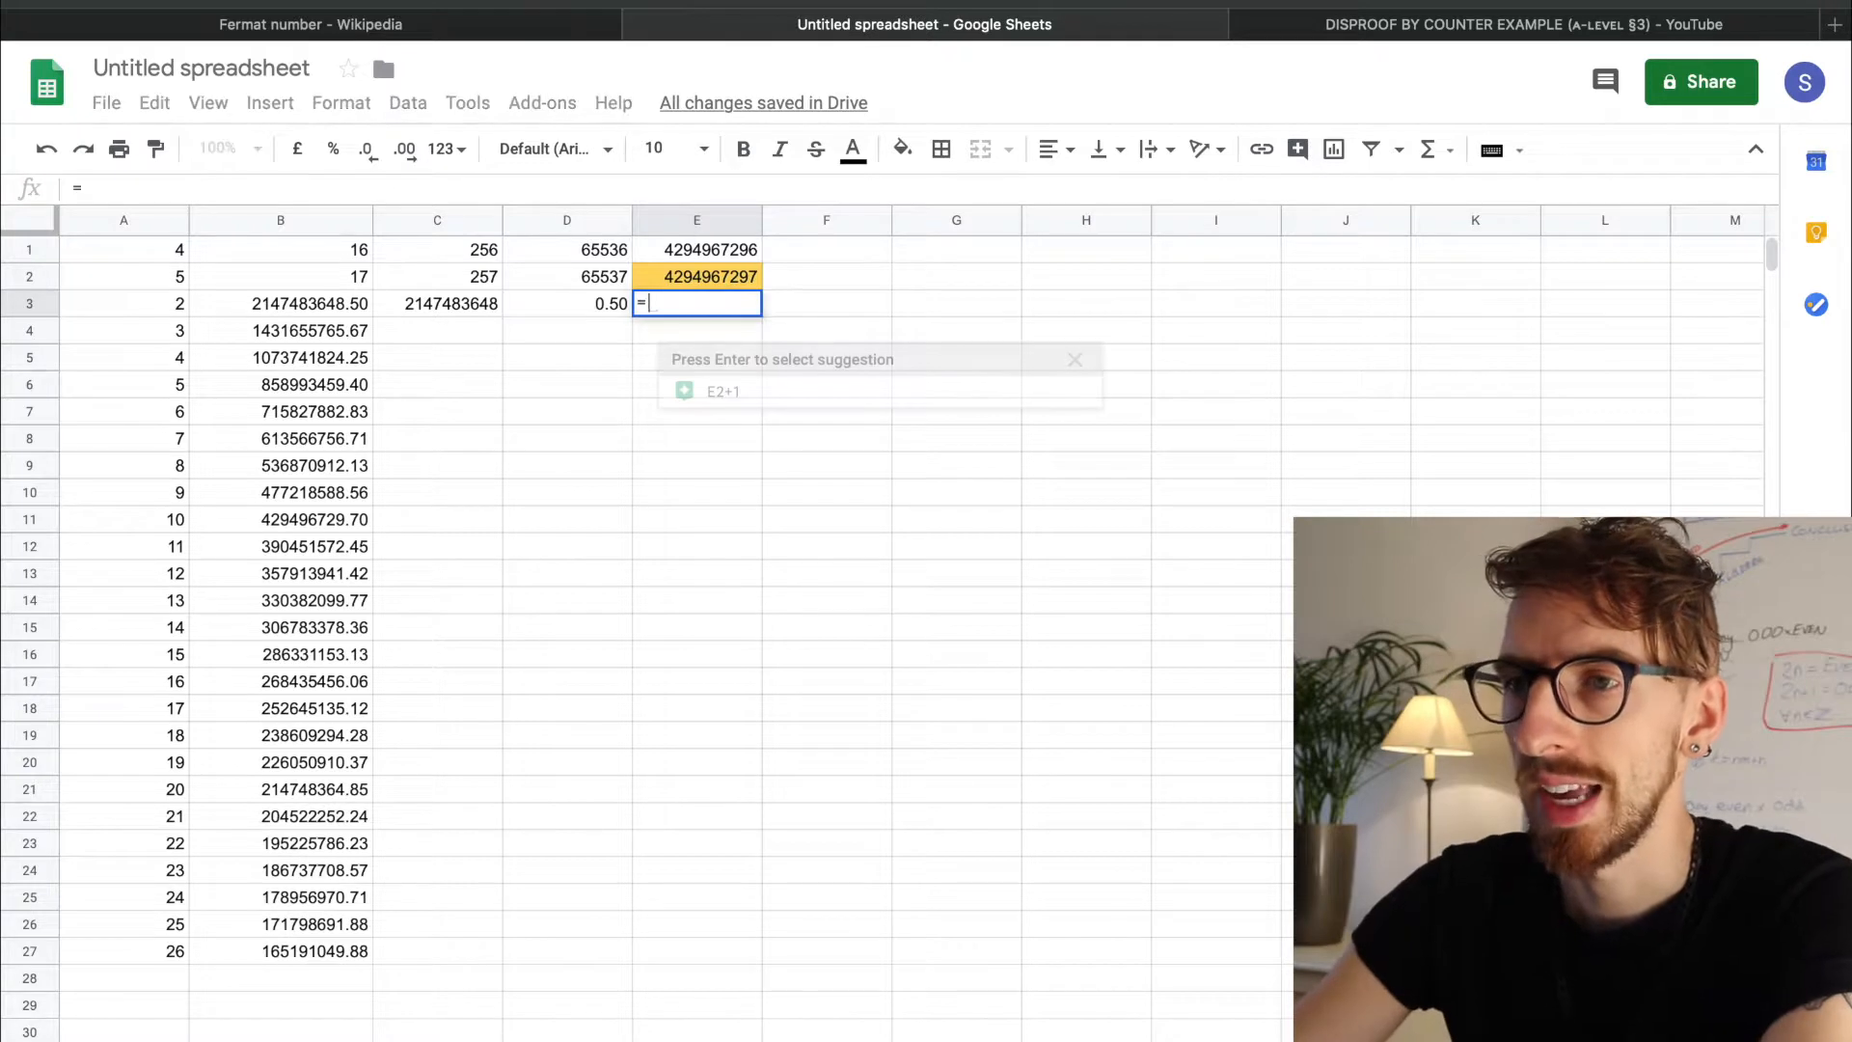
text(count)
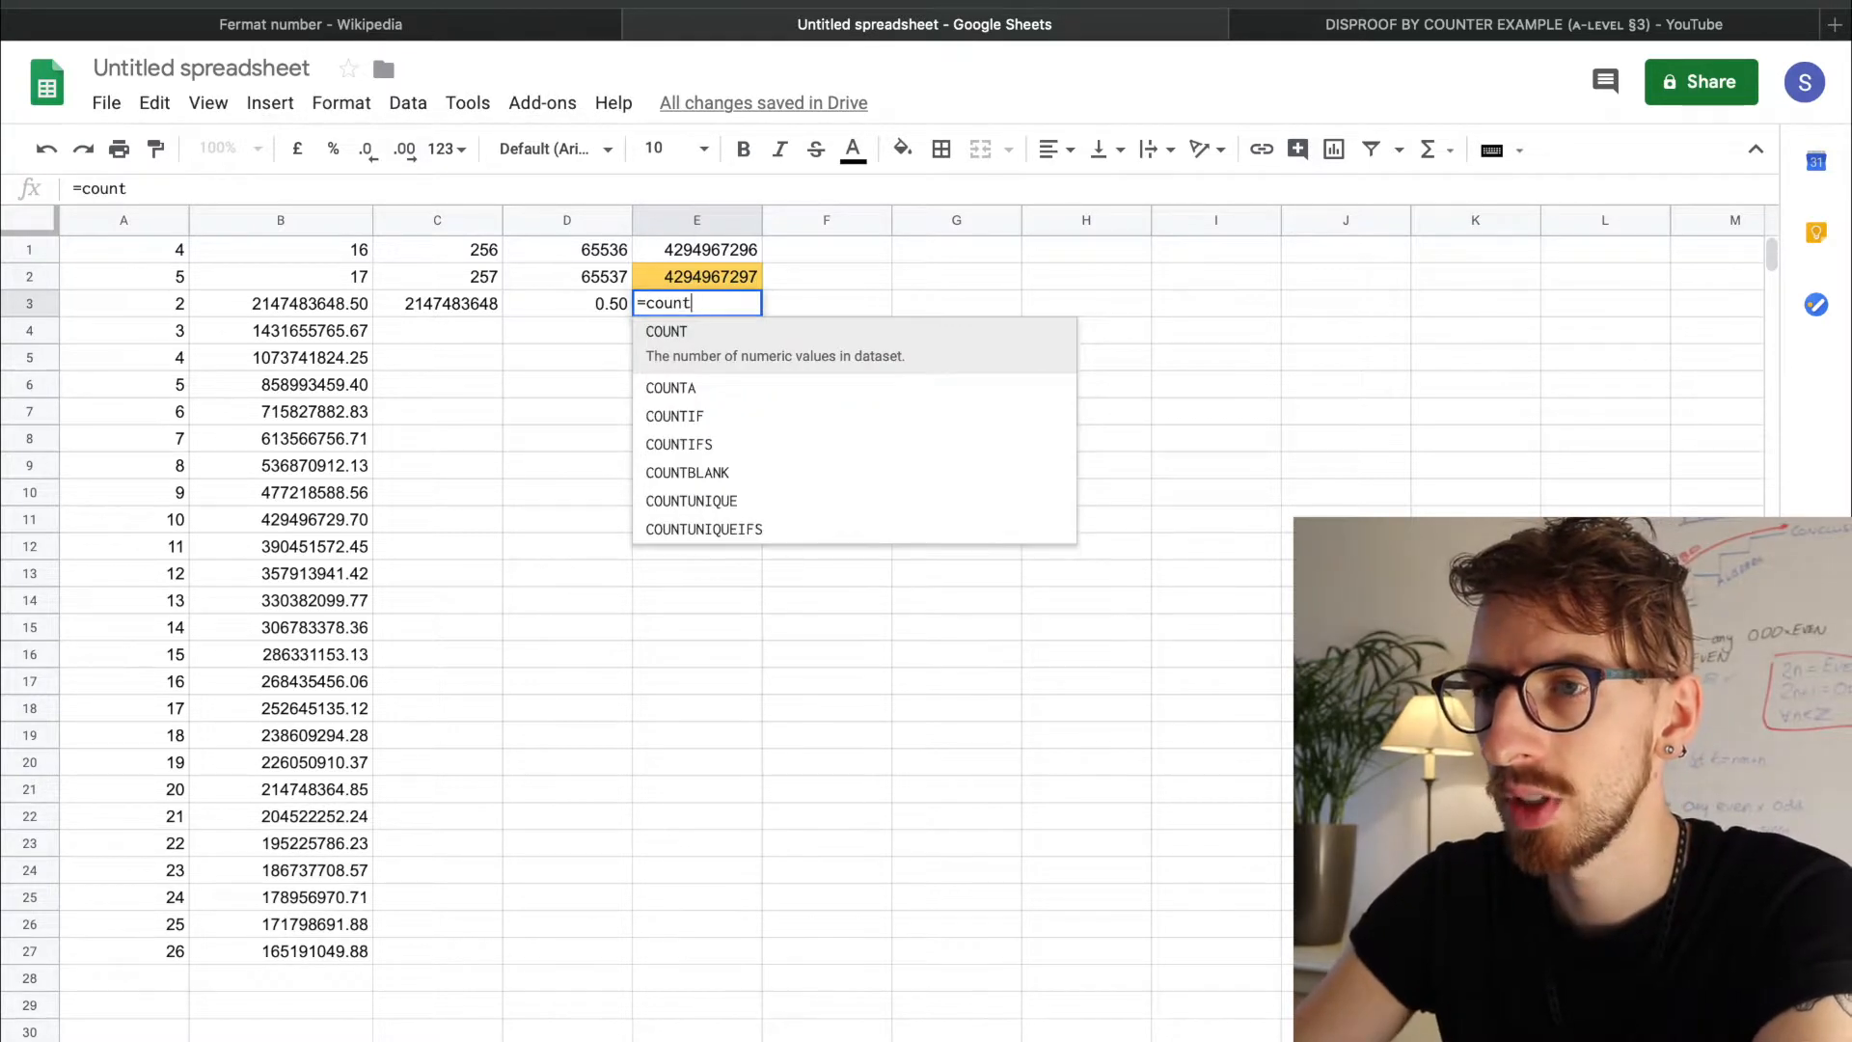
text(if)
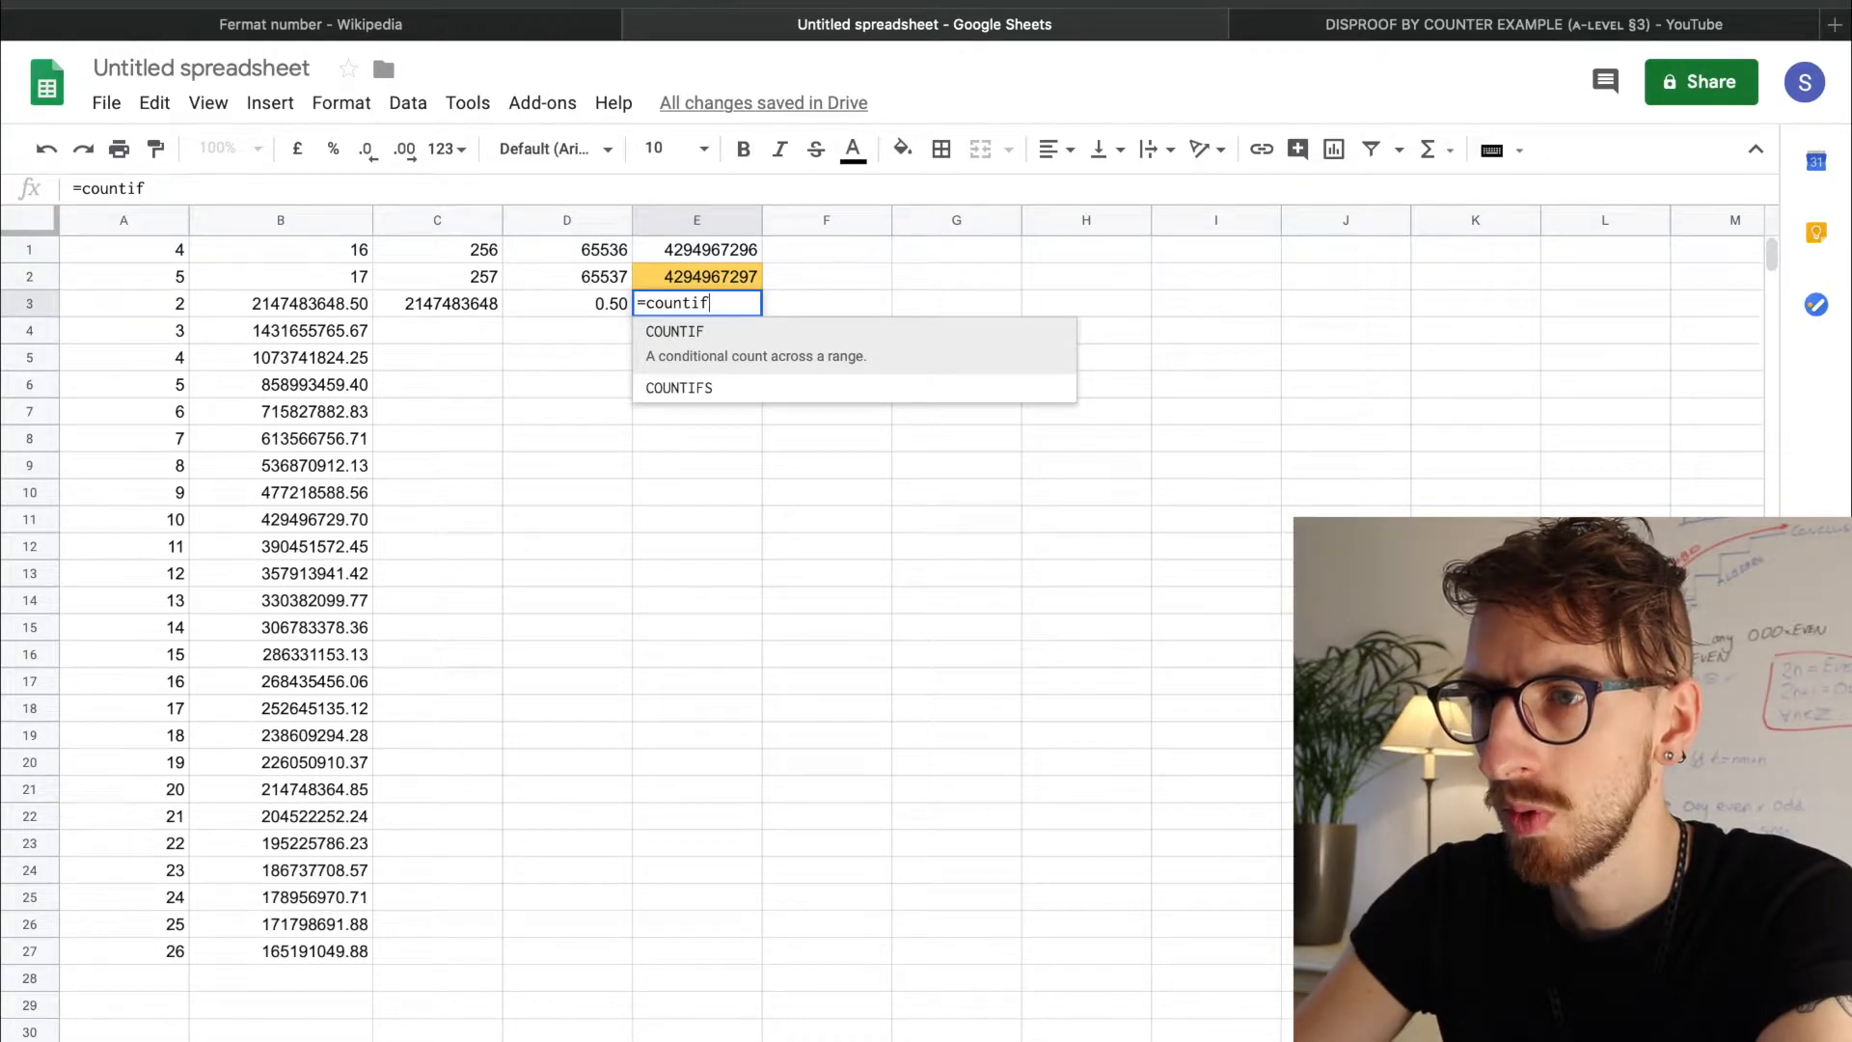
text(()
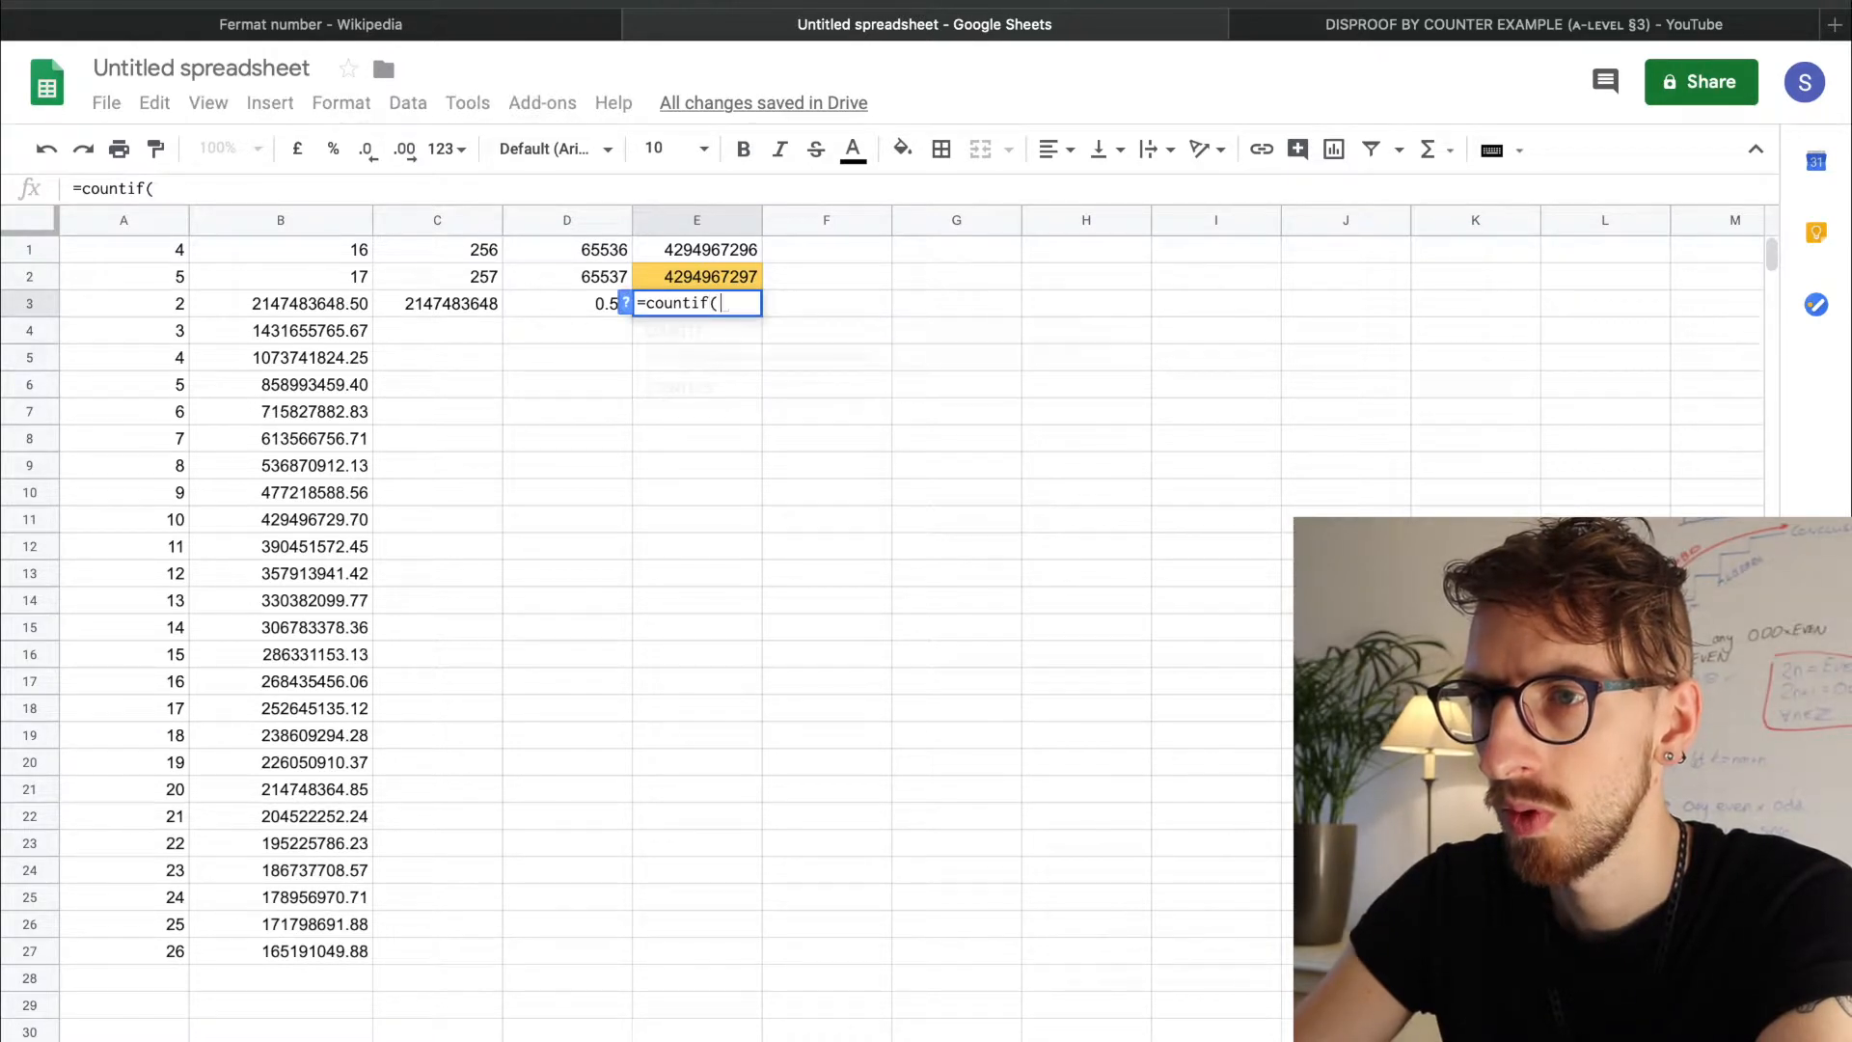
click(588, 305)
text(>)
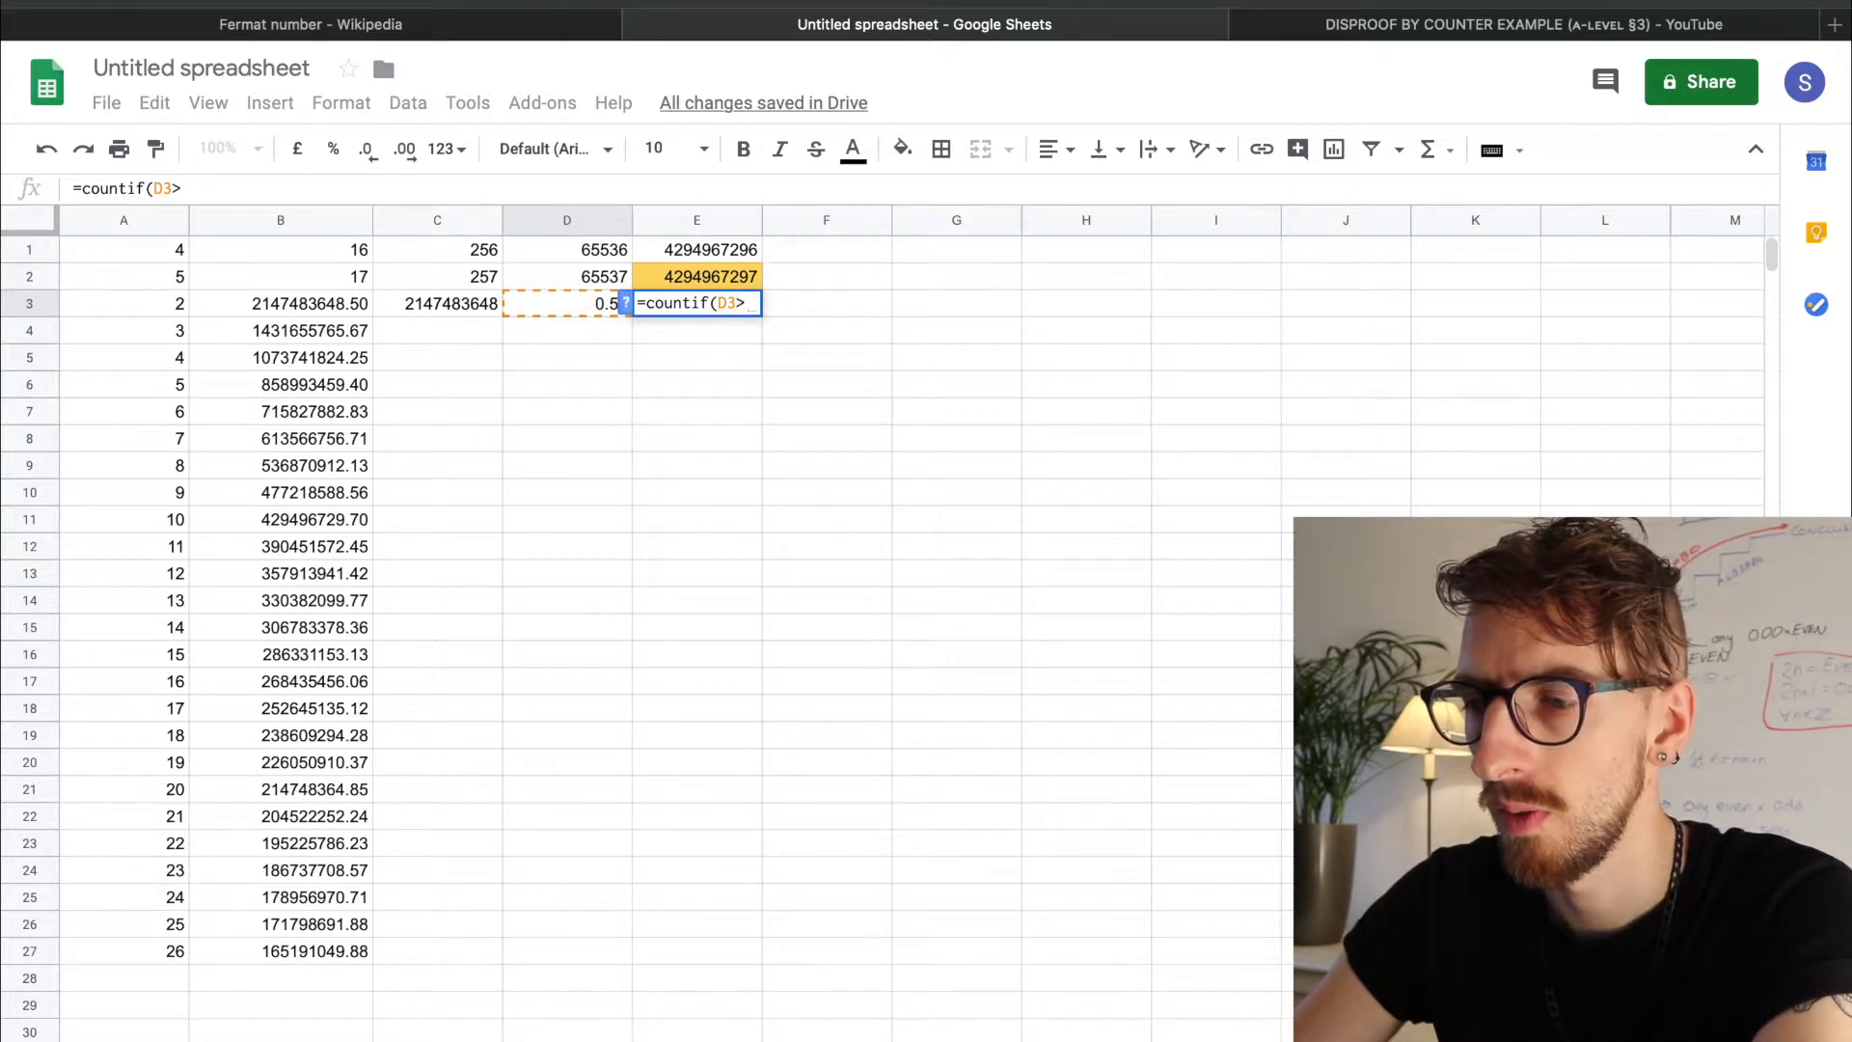
text(0)
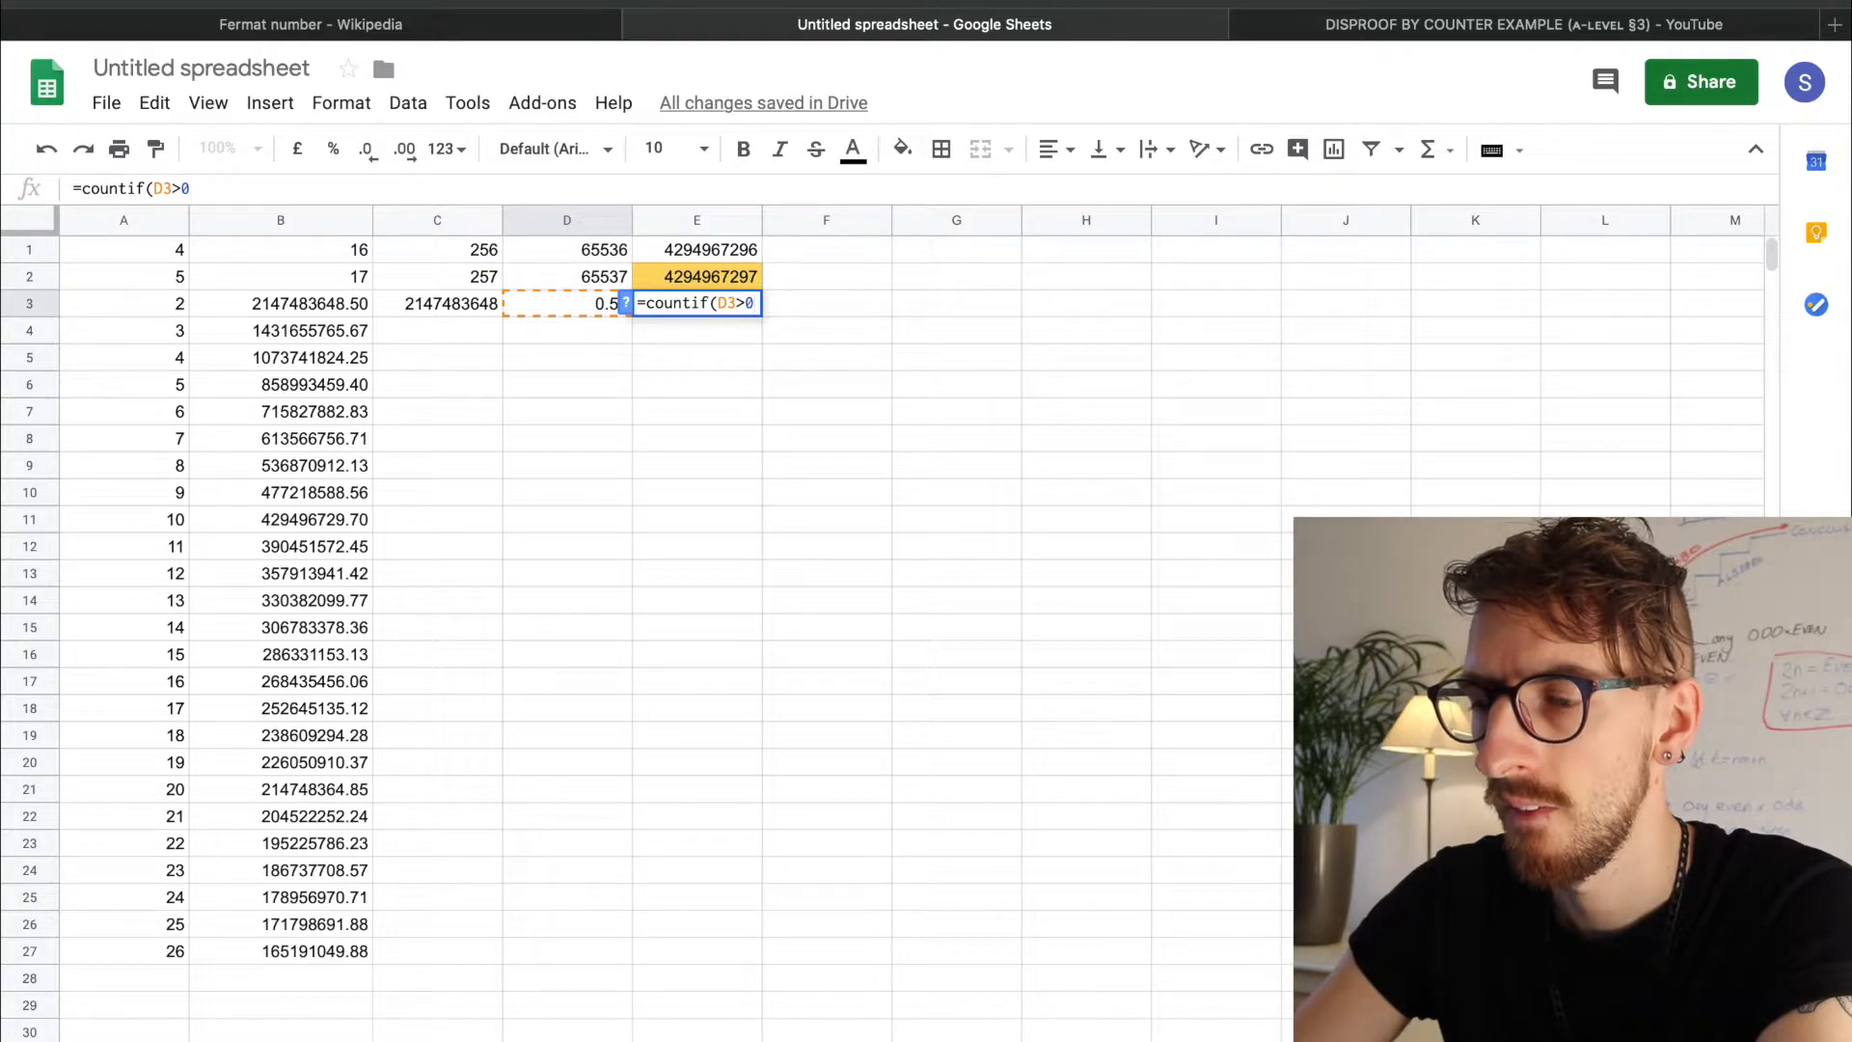
key(Return)
key(Up)
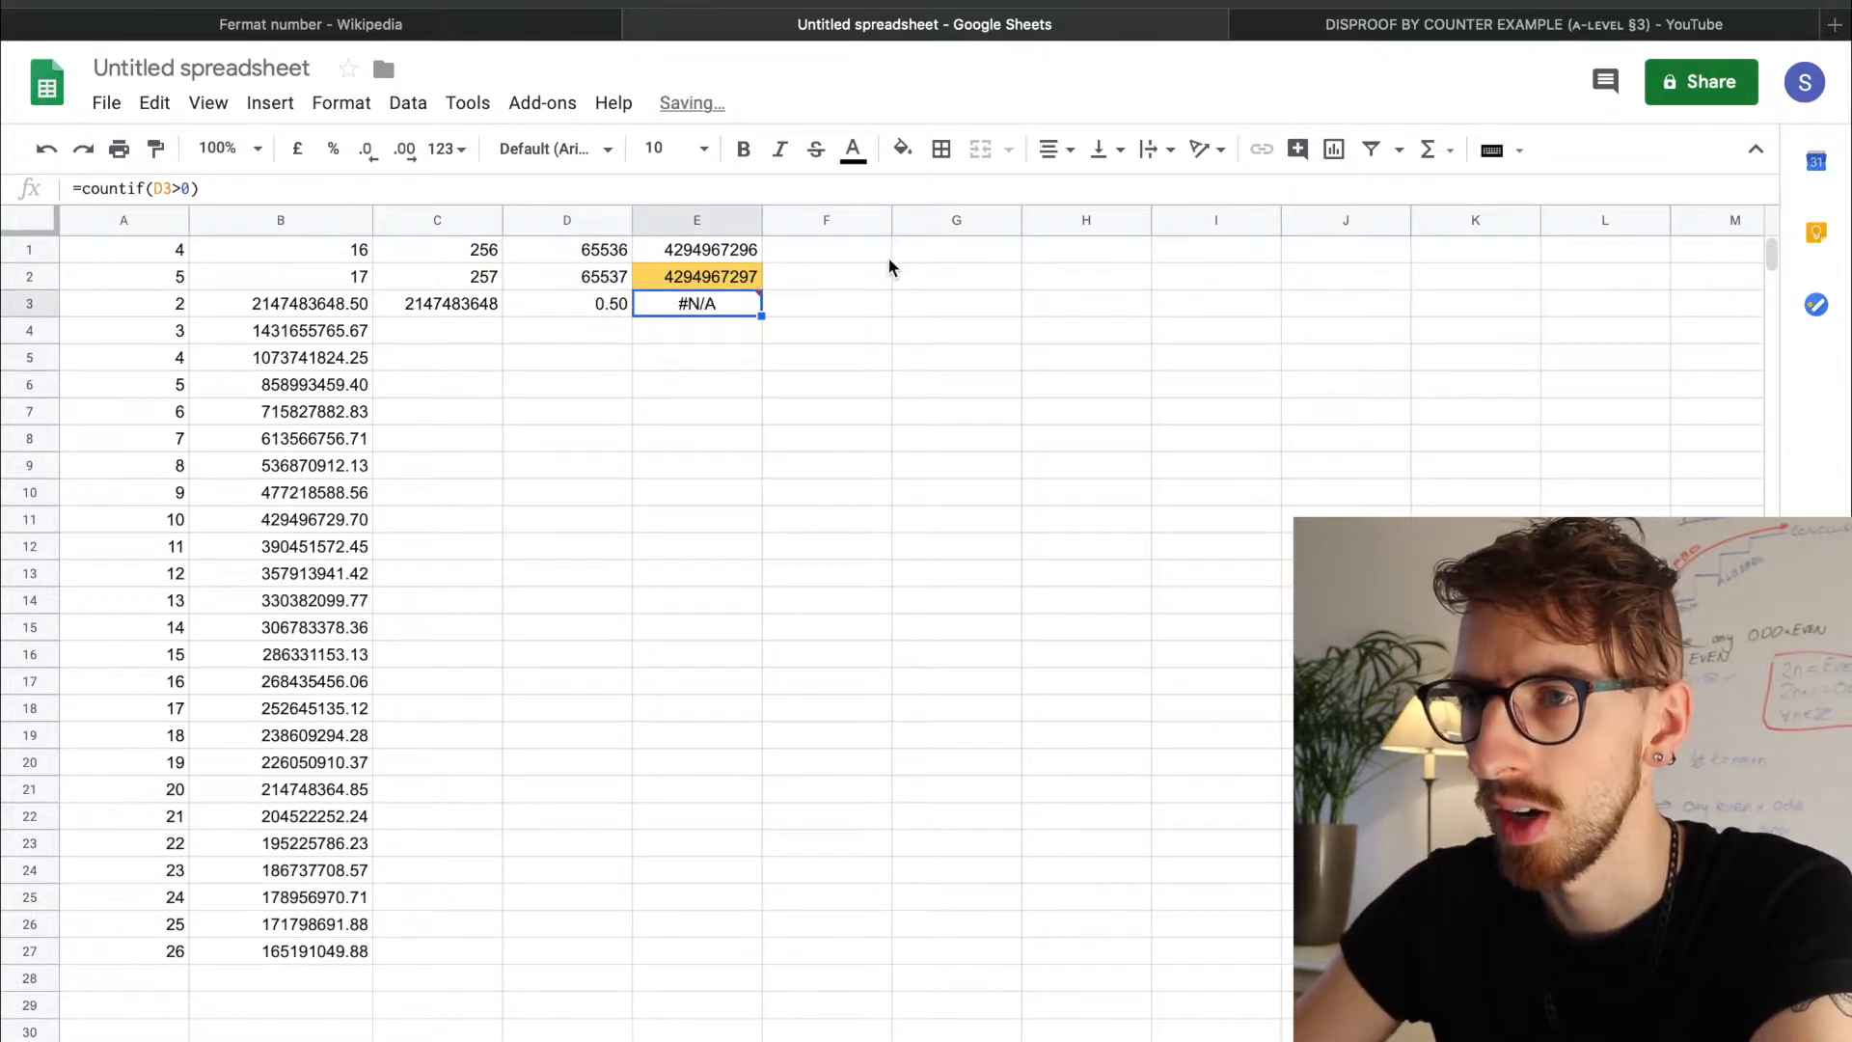
key(Delete)
- Begin a new formula in cell E3 with =count and review the descriptions of the suggested counting functions
text(=count)
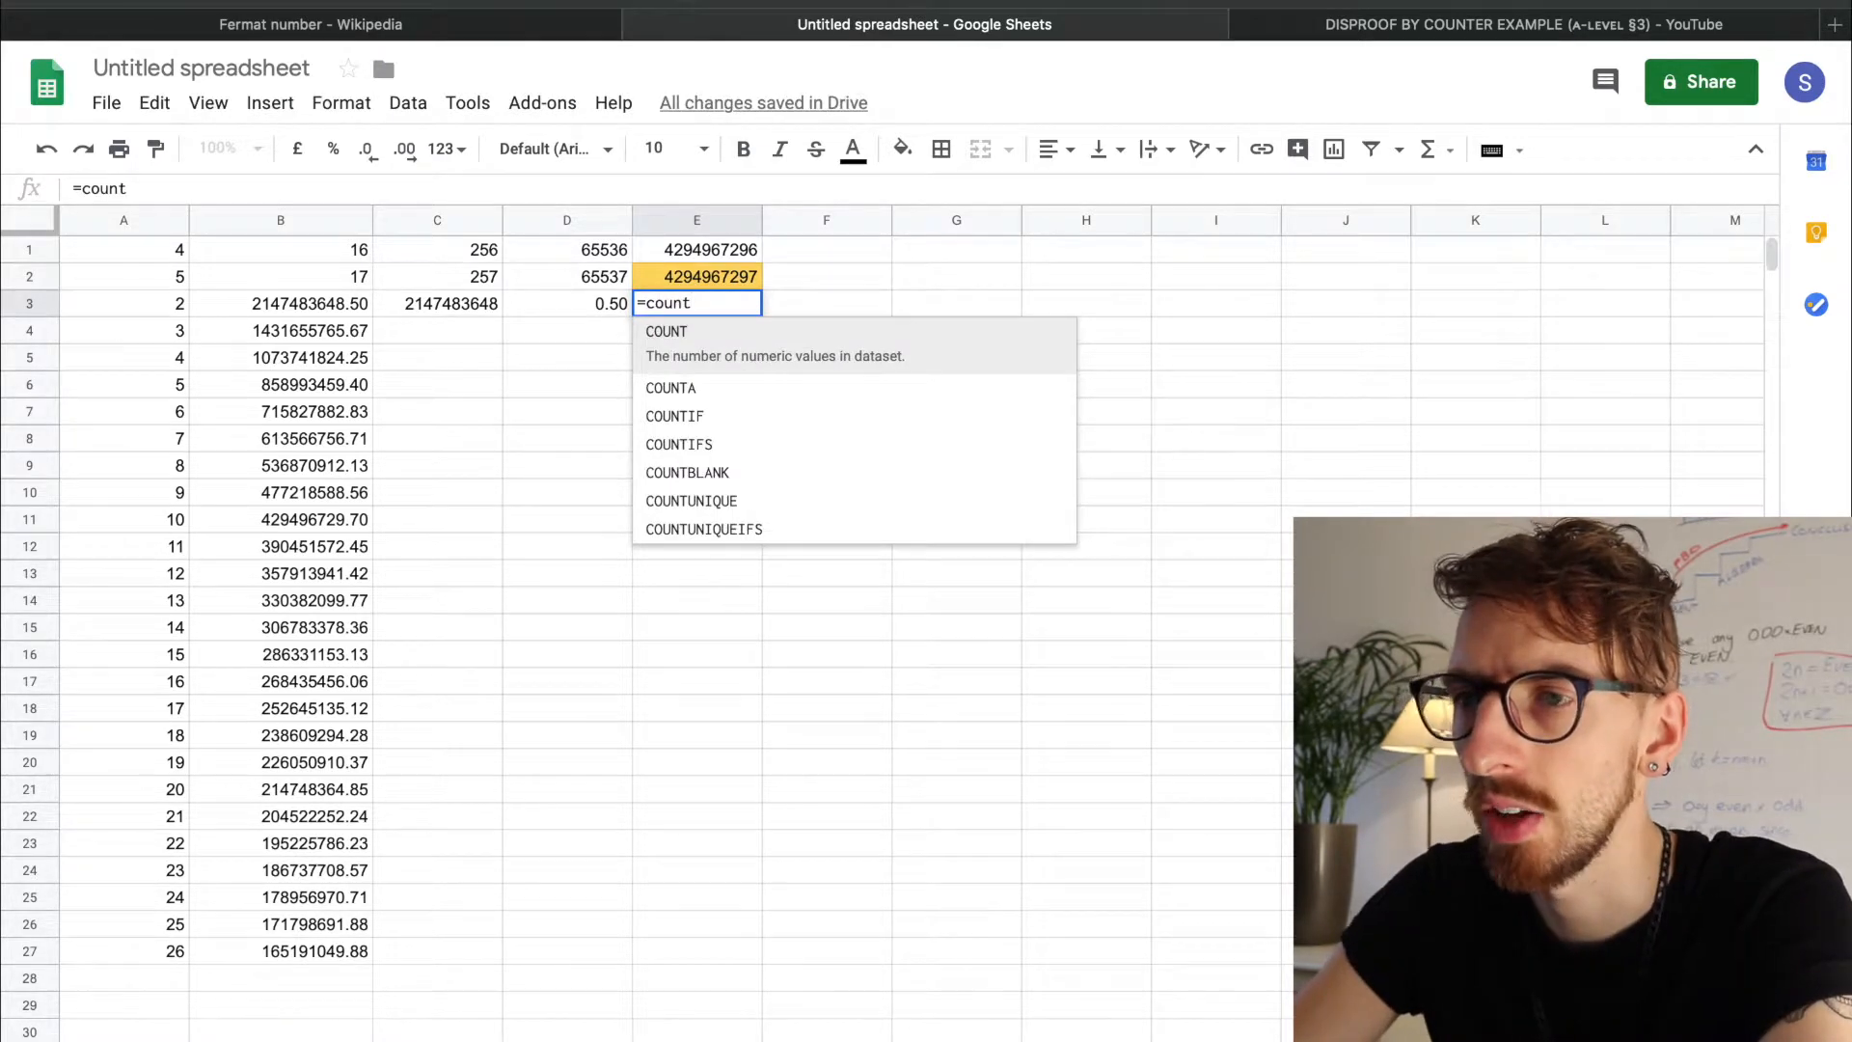
key(BackSpace)
key(BackSpace)
key(BackSpace)
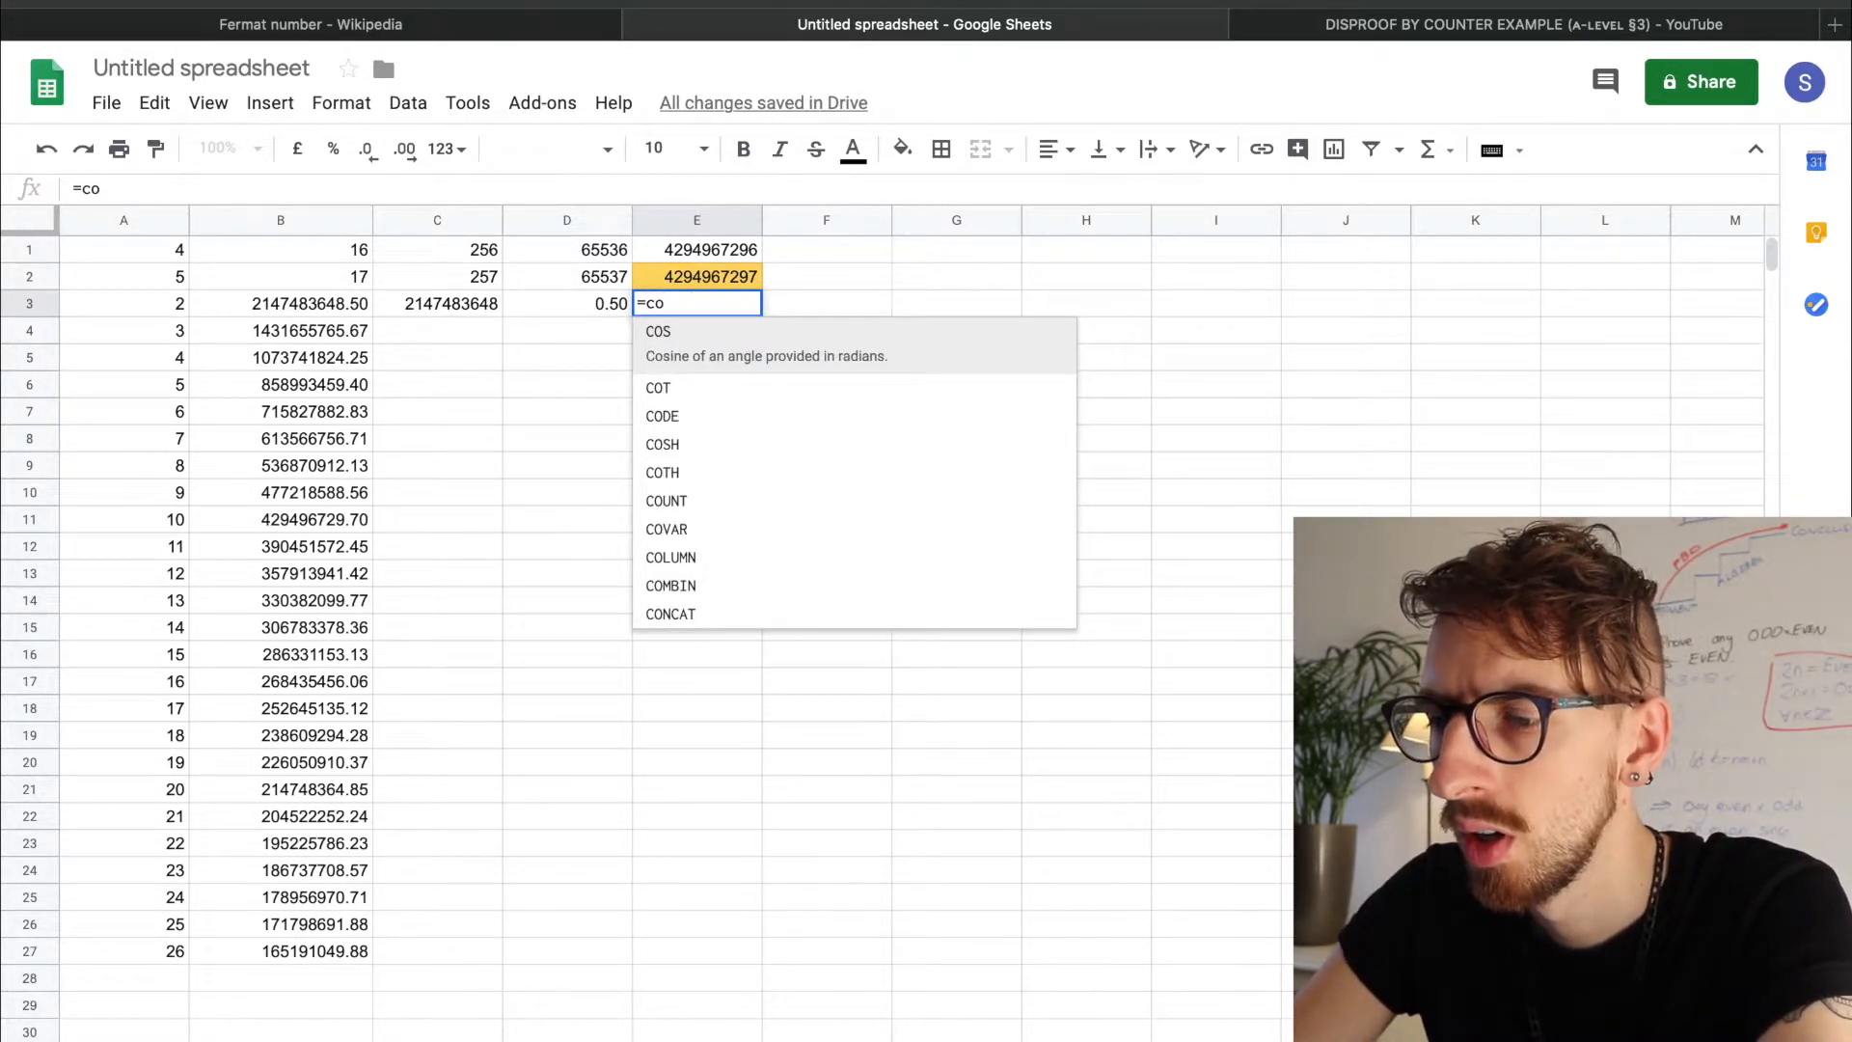
text(unt)
key(Down)
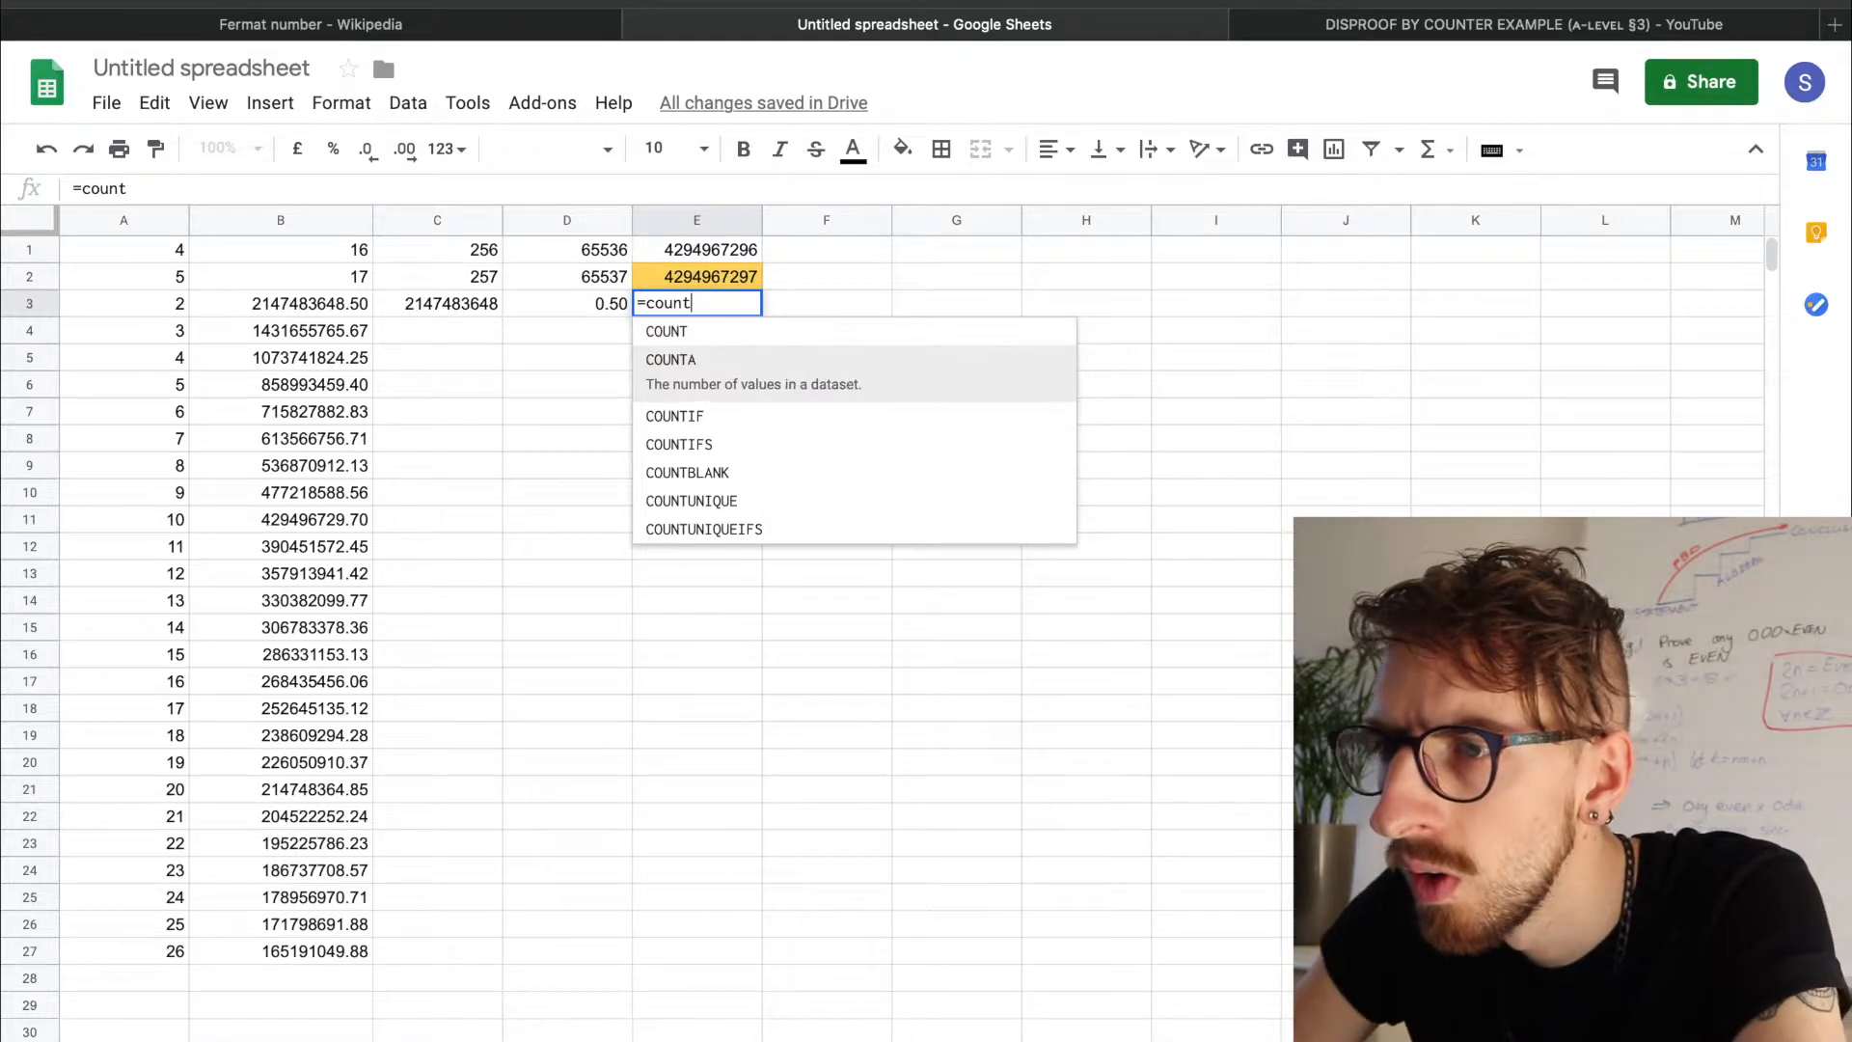
key(Down)
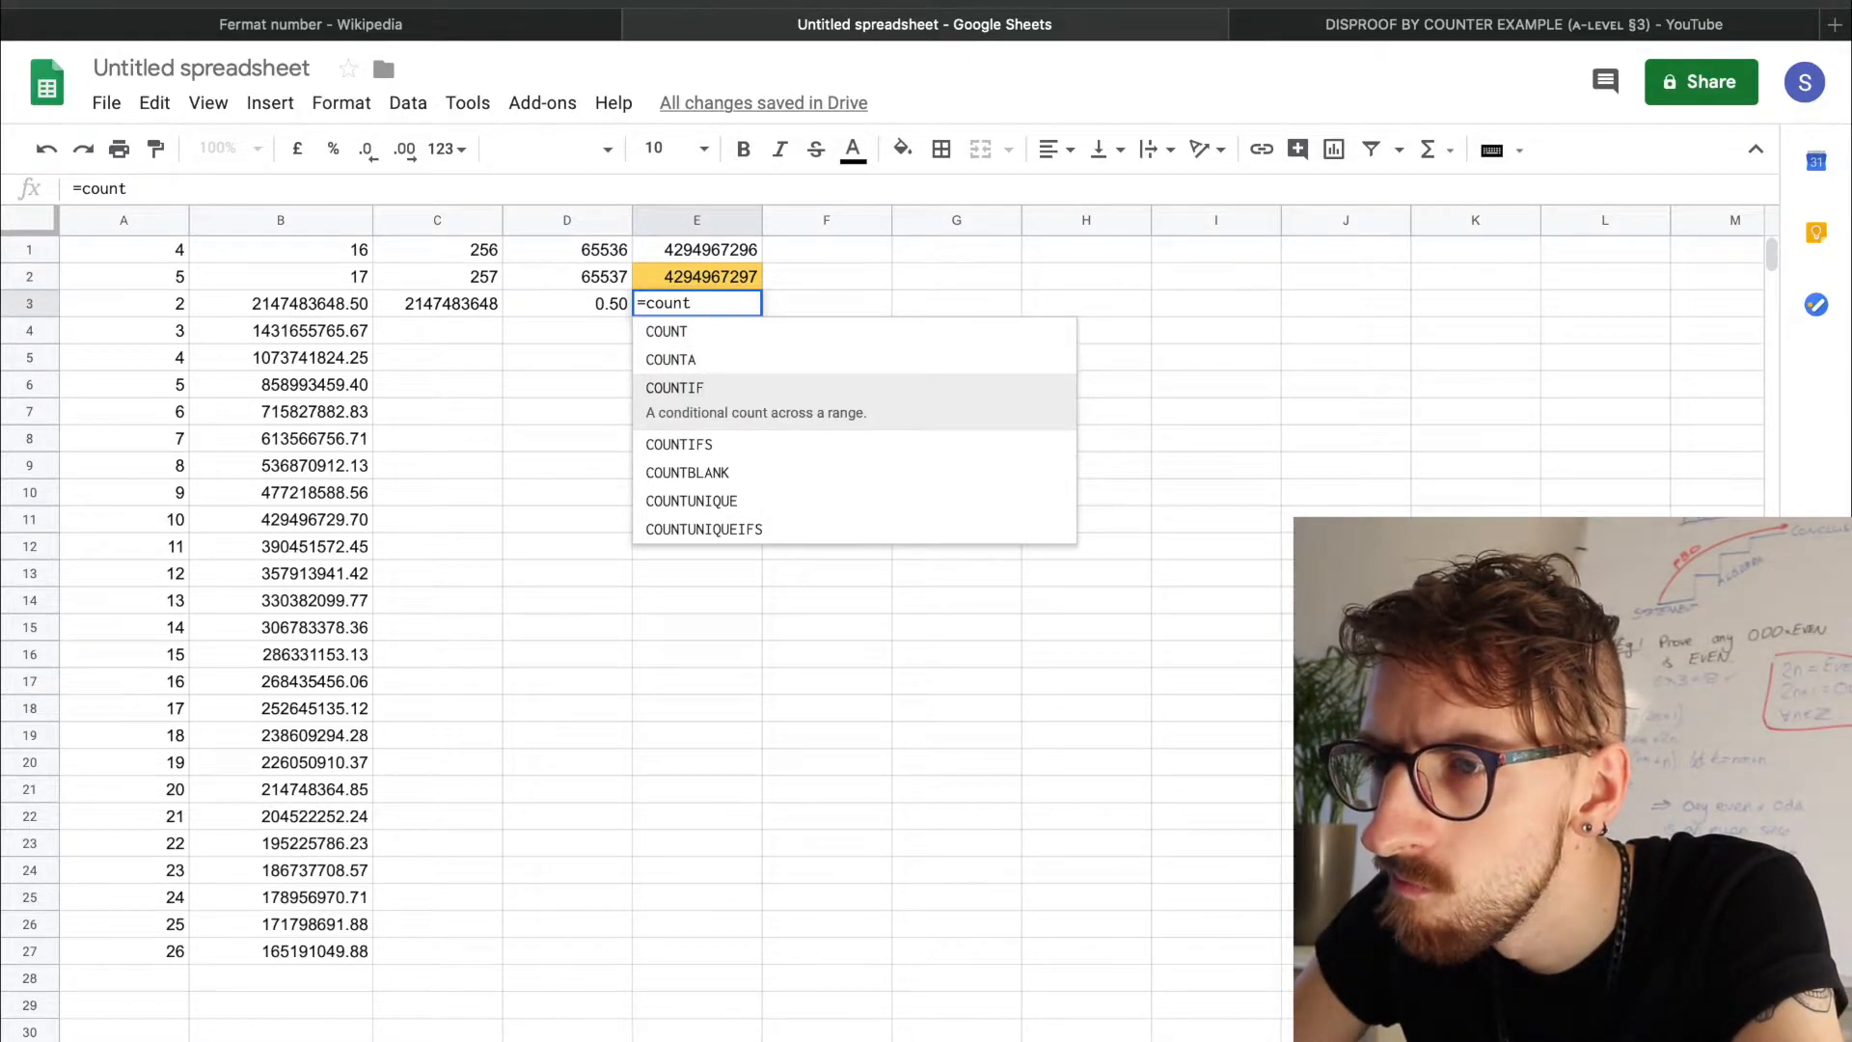
key(Down)
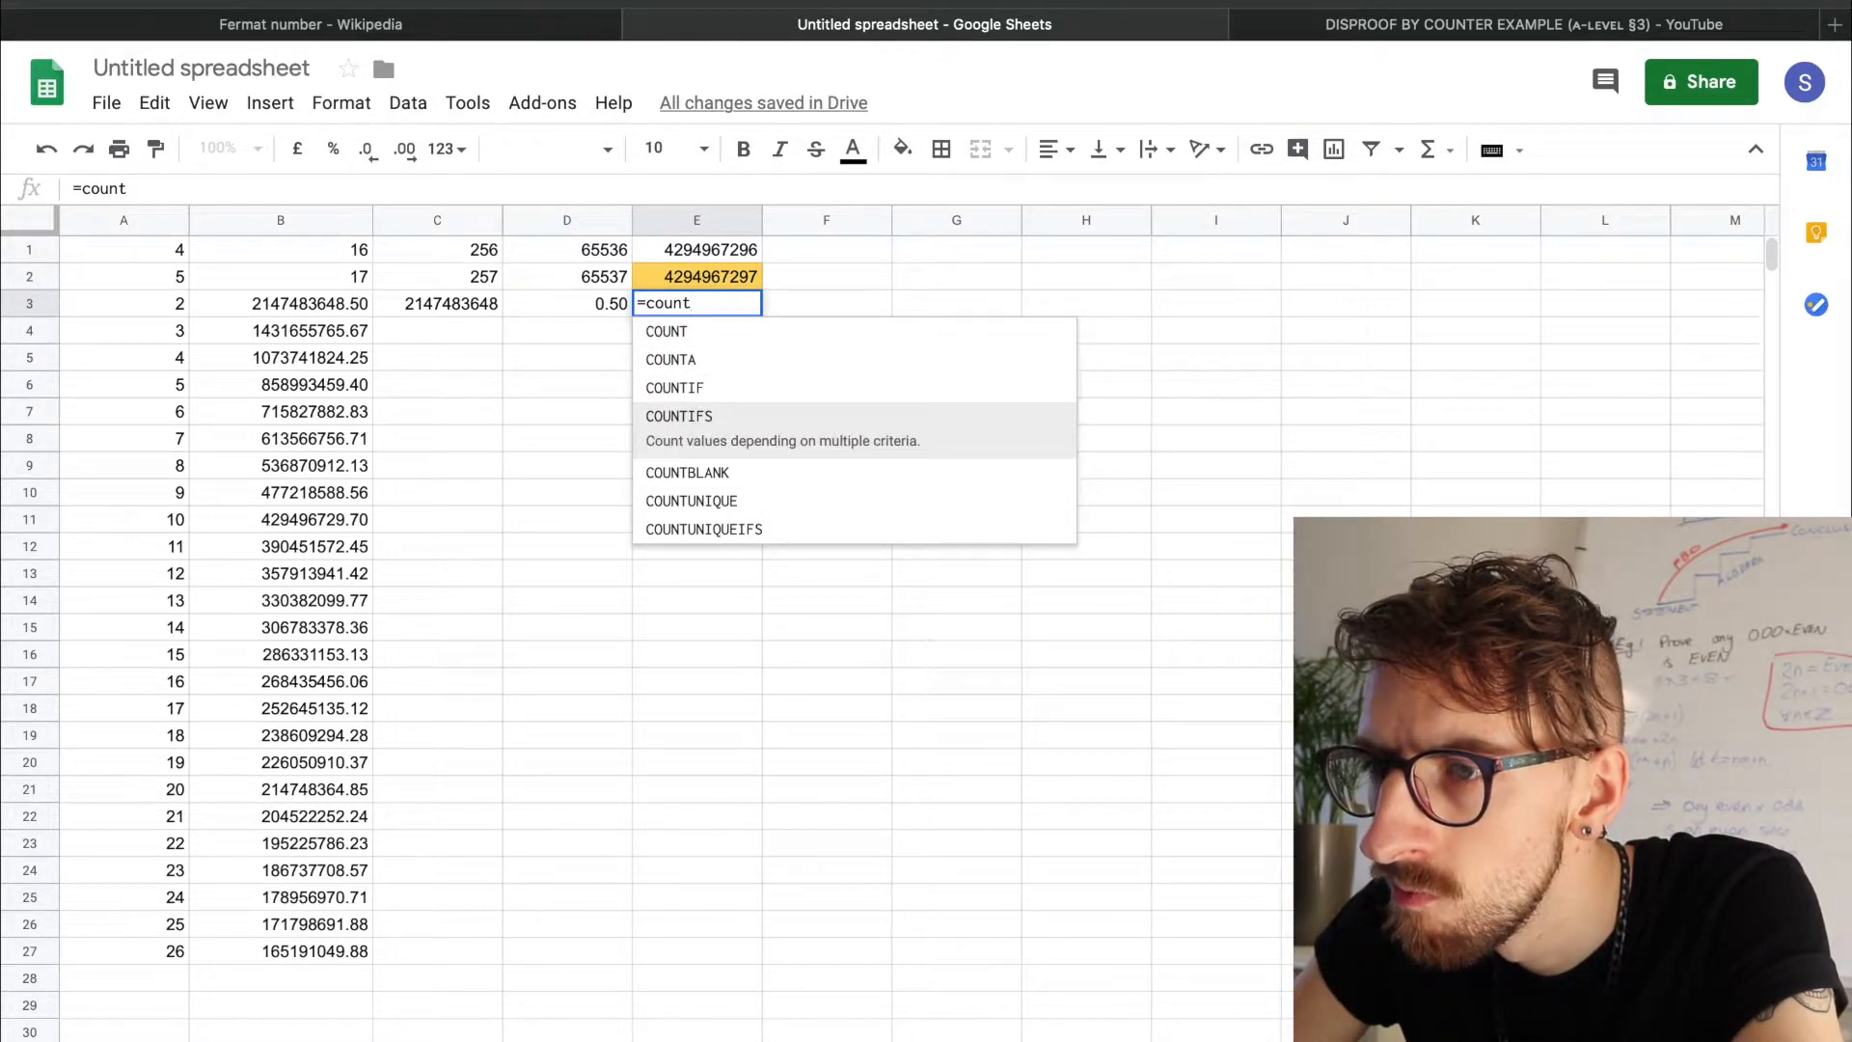
key(Down)
key(Down)
key(Up)
key(Up)
key(Up)
key(Down)
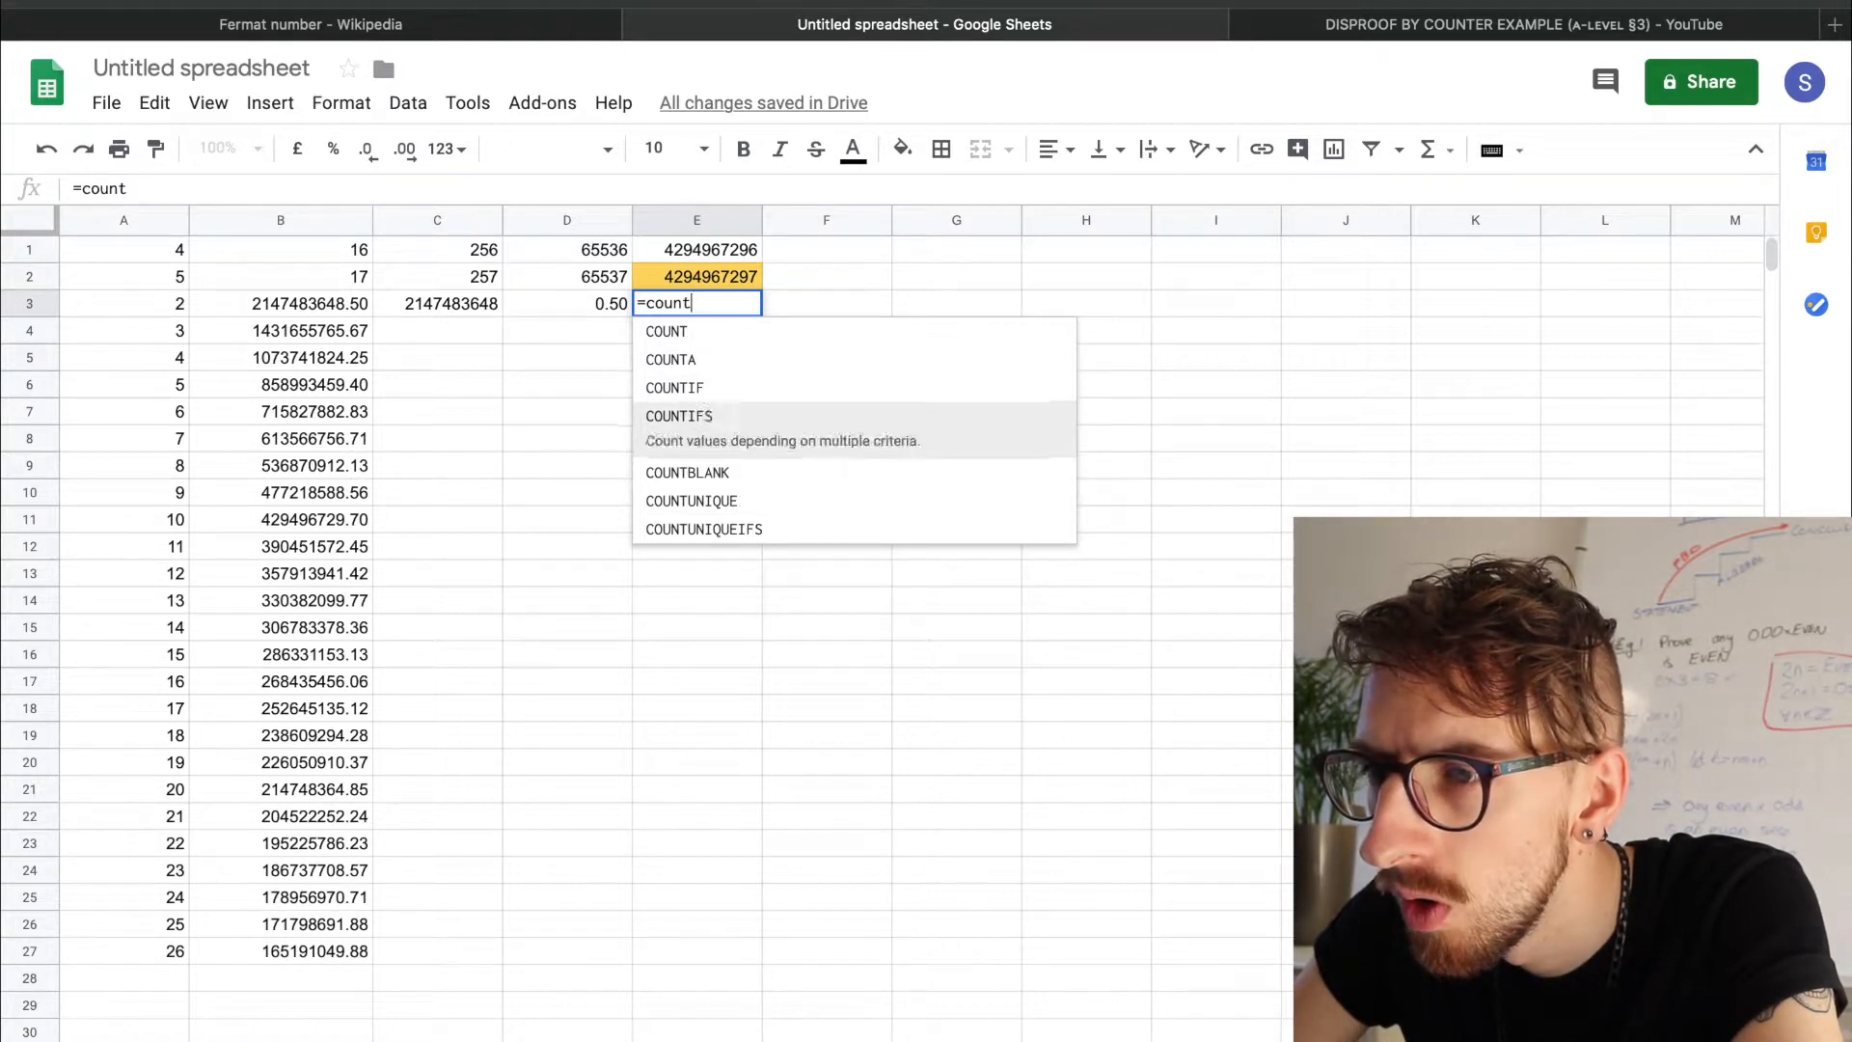
key(Up)
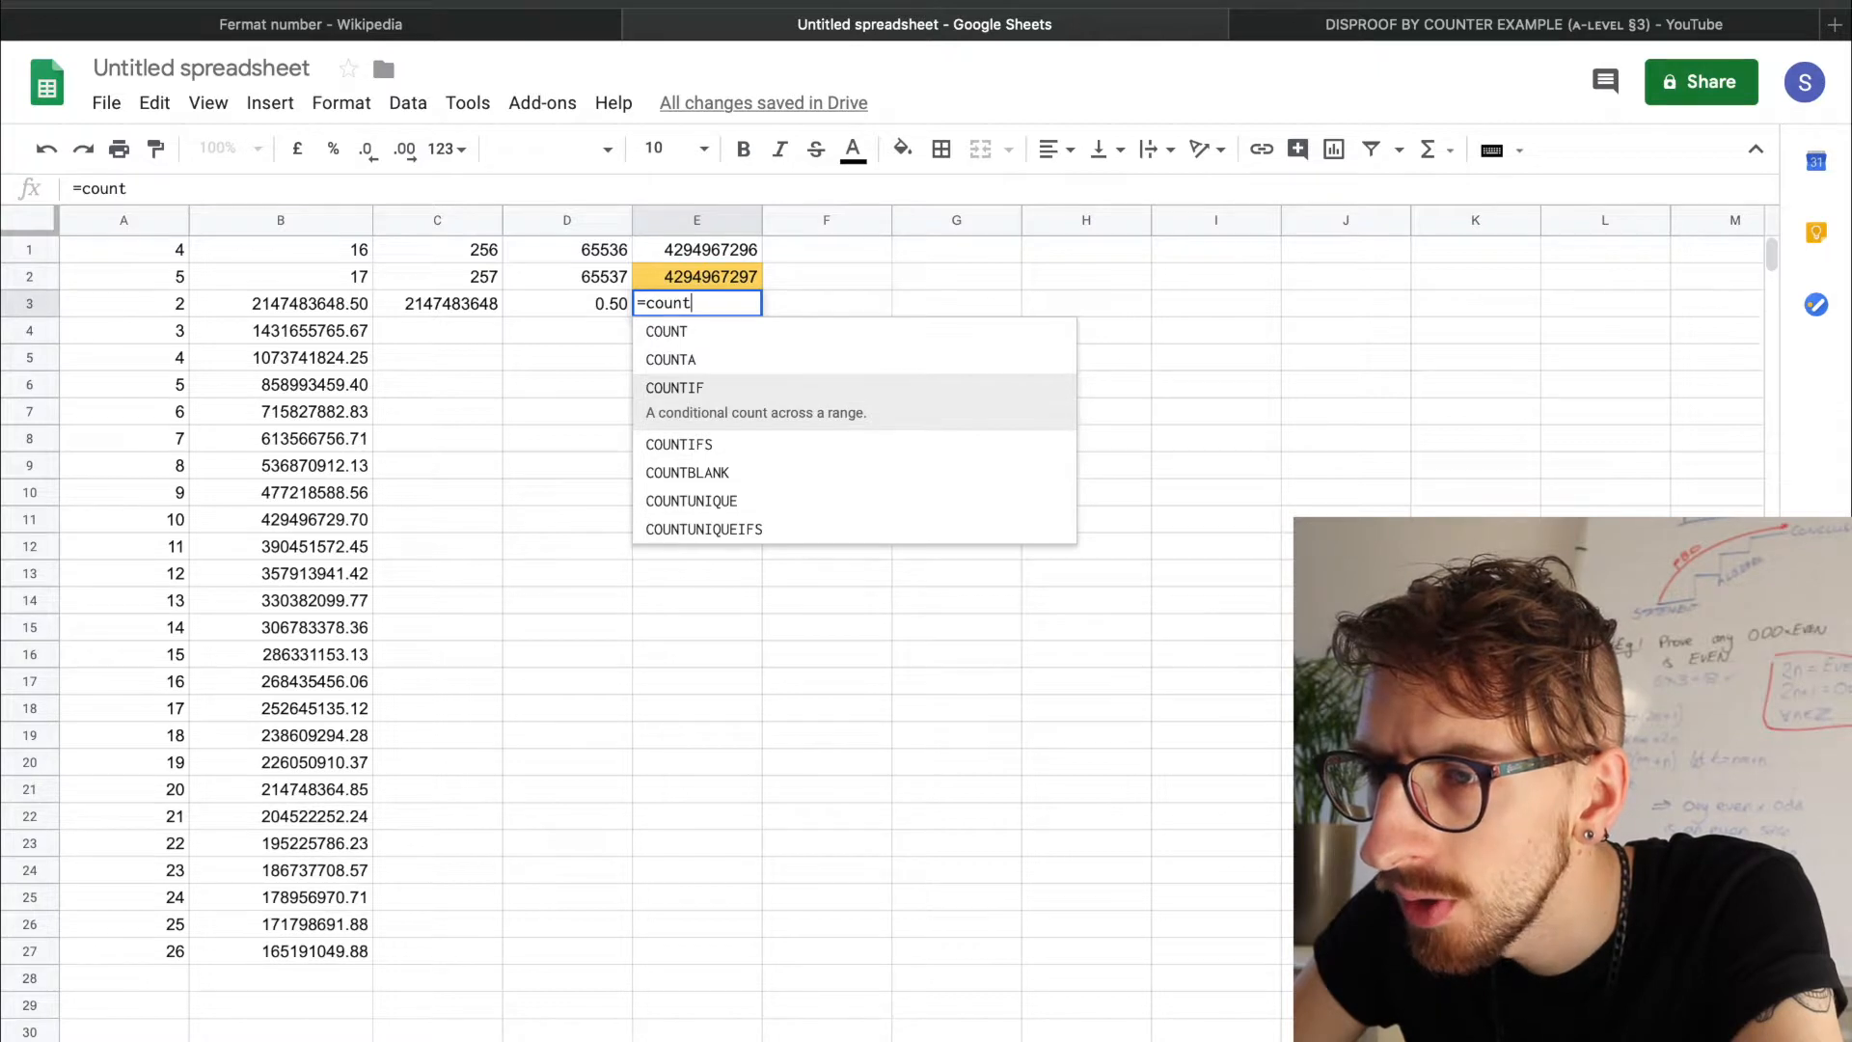
- Complete the formula in cell E3 as =countif(D3,">0"), consulting the COUNTIF syntax help for the range and criterion
text(if()
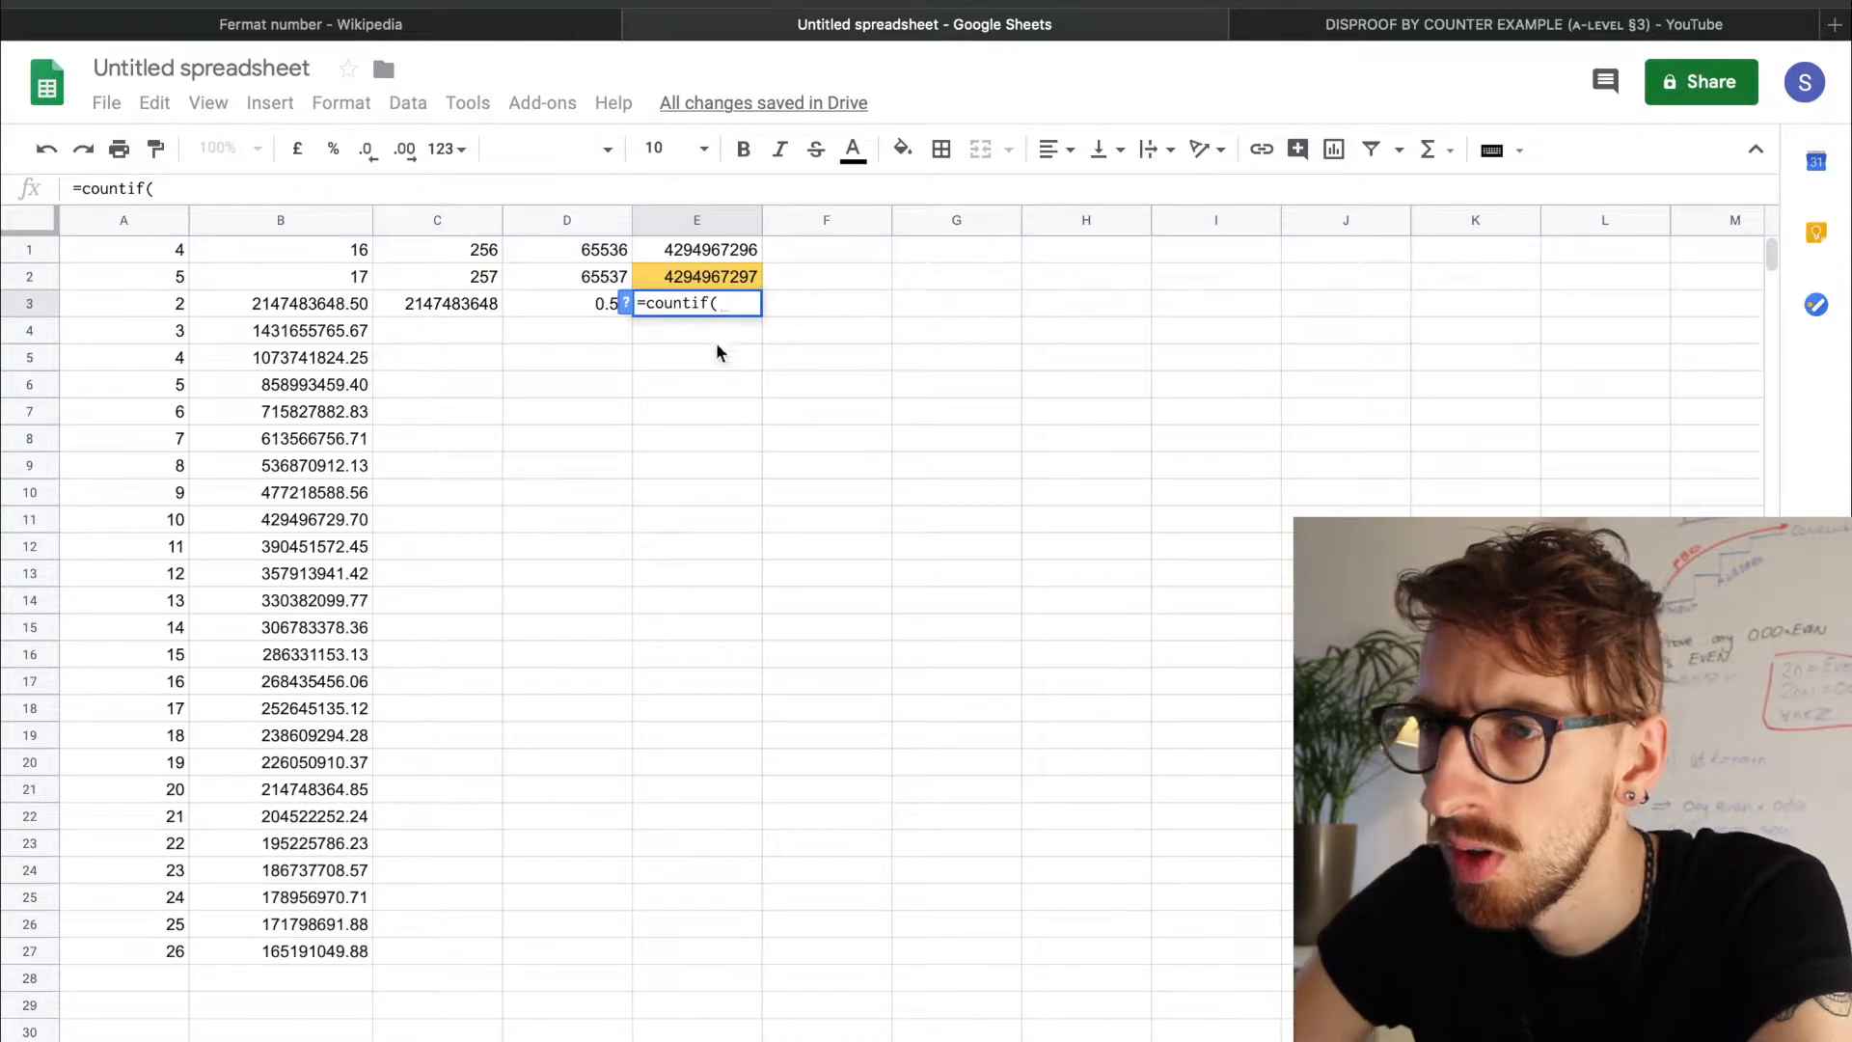
click(625, 307)
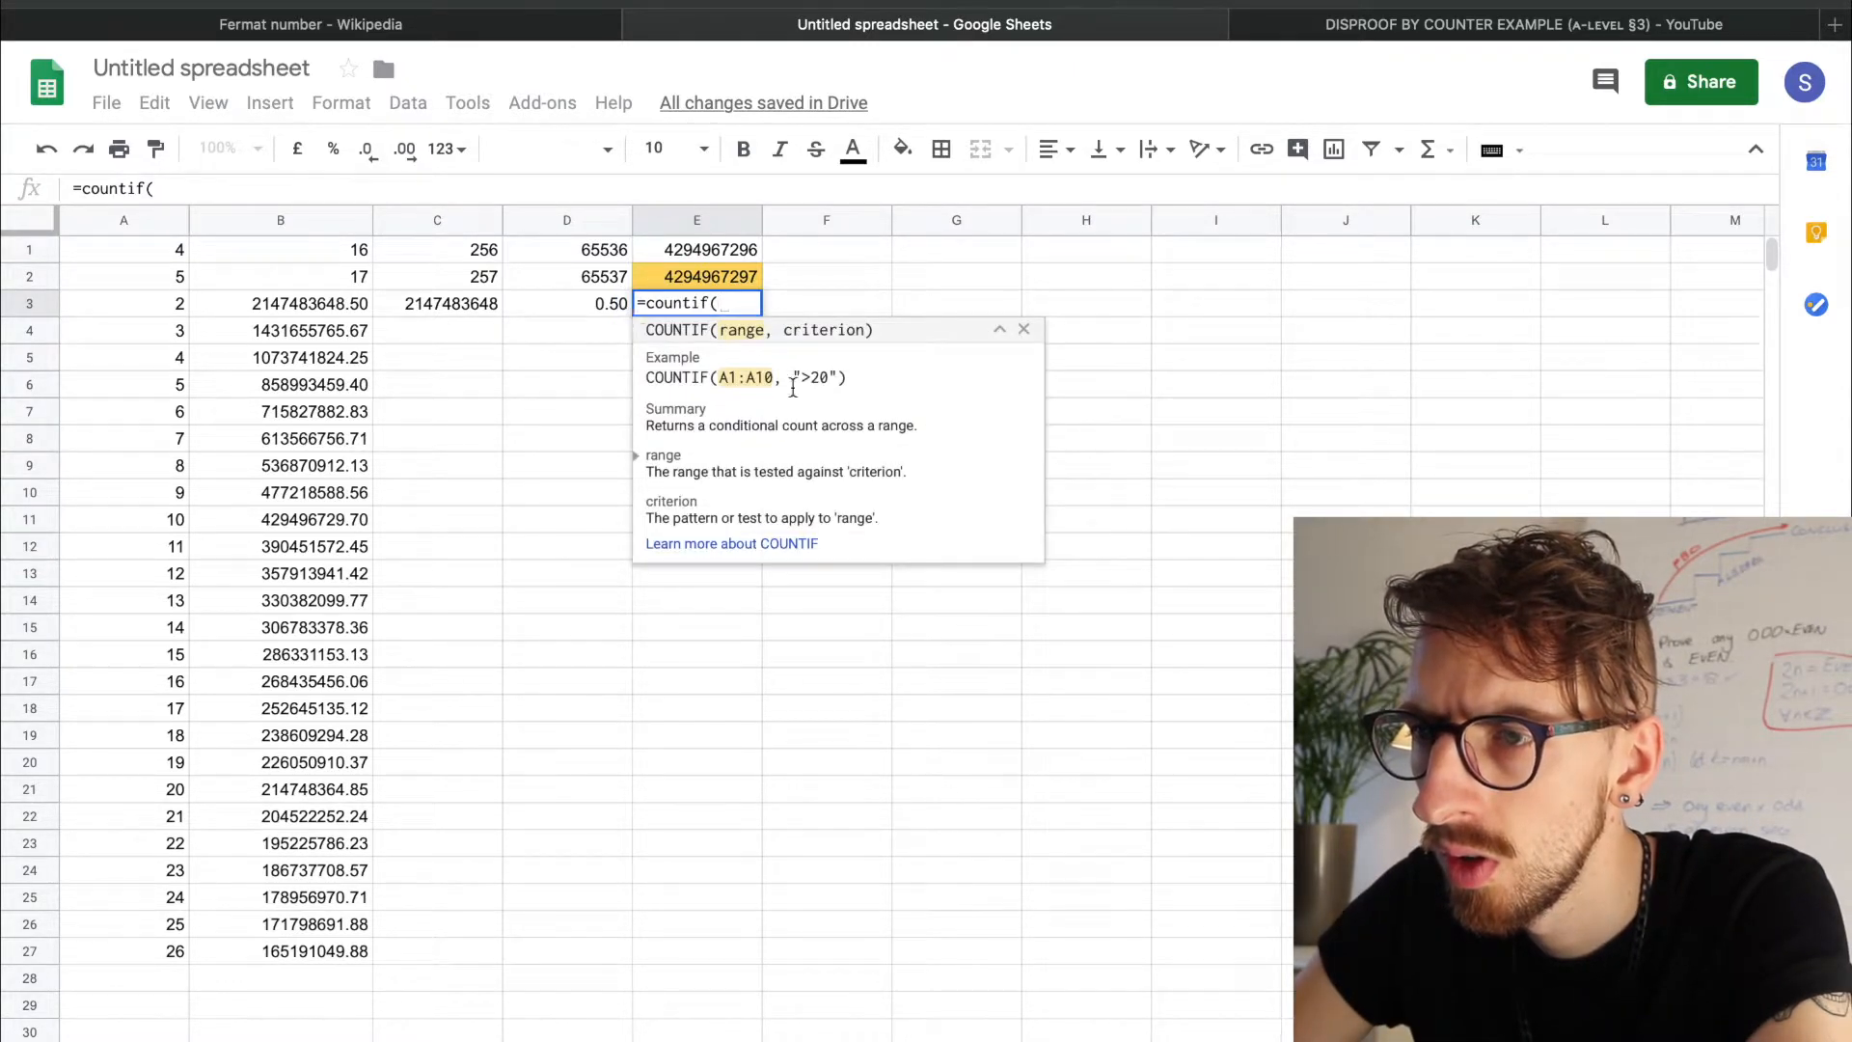
click(594, 304)
text(,)
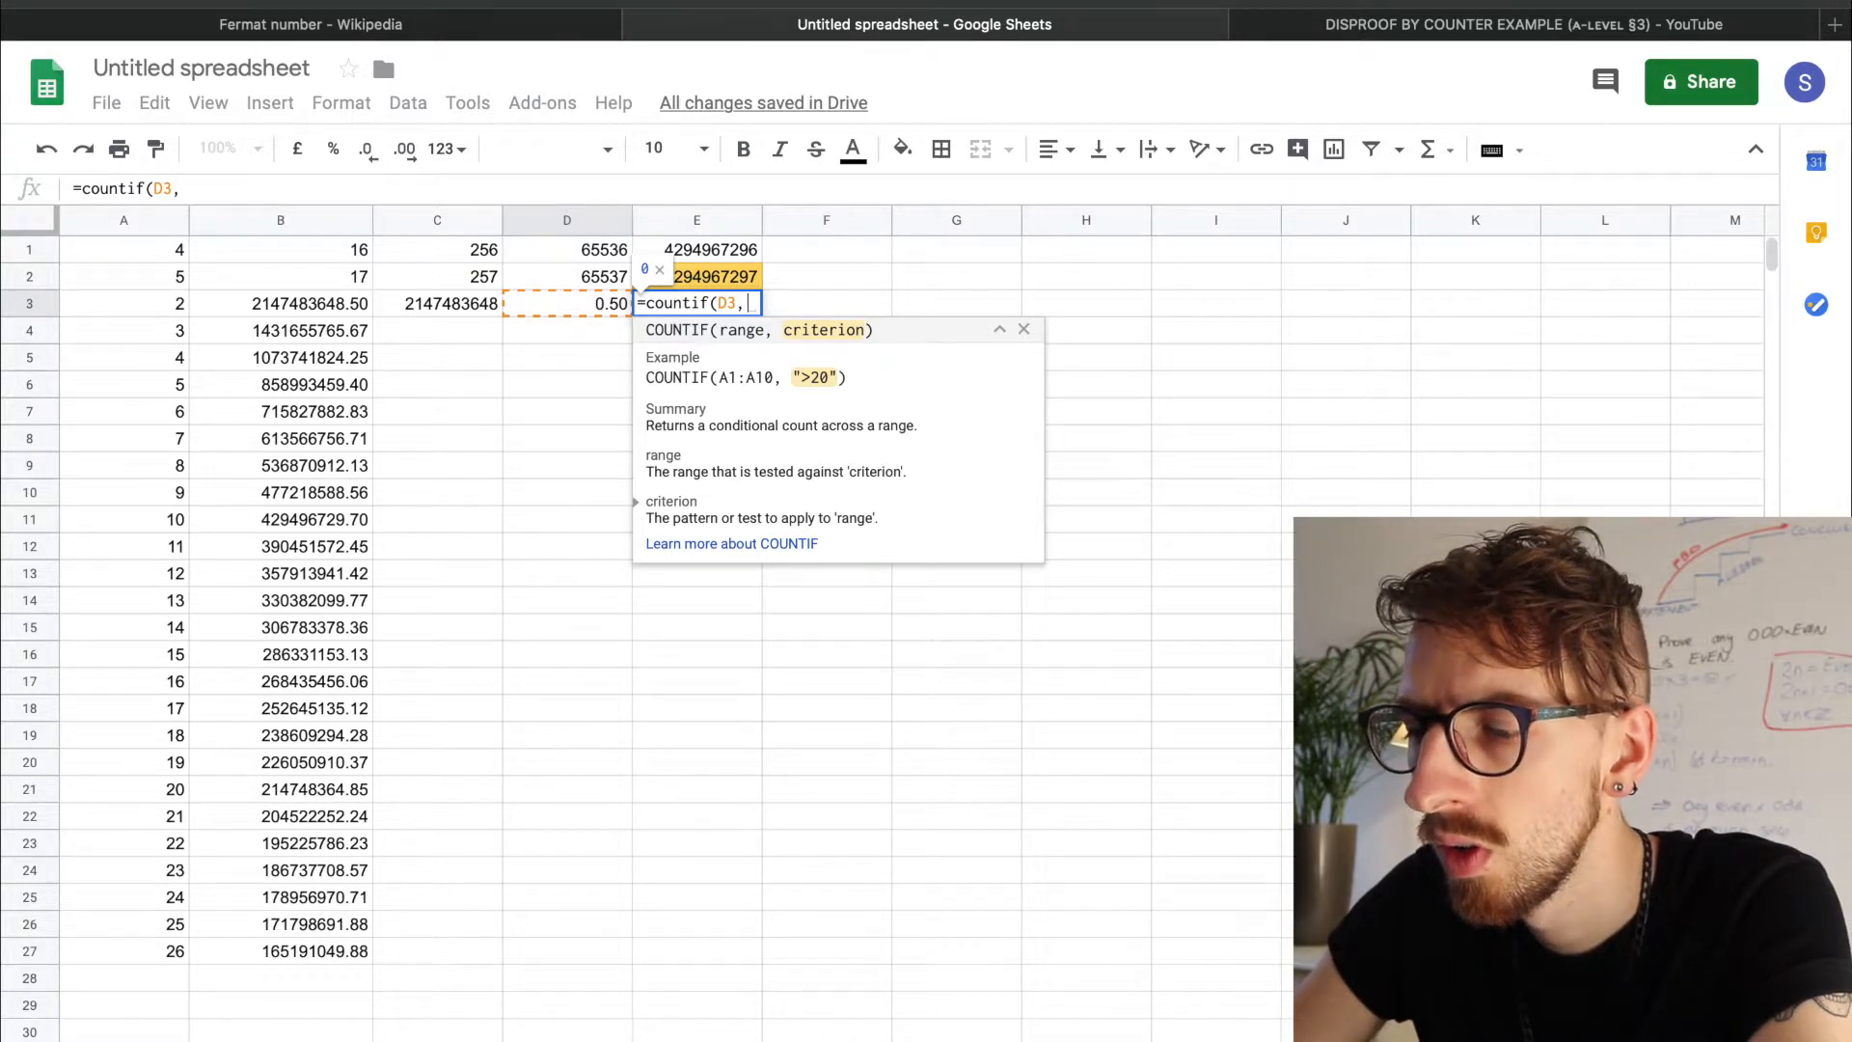
text(">0")
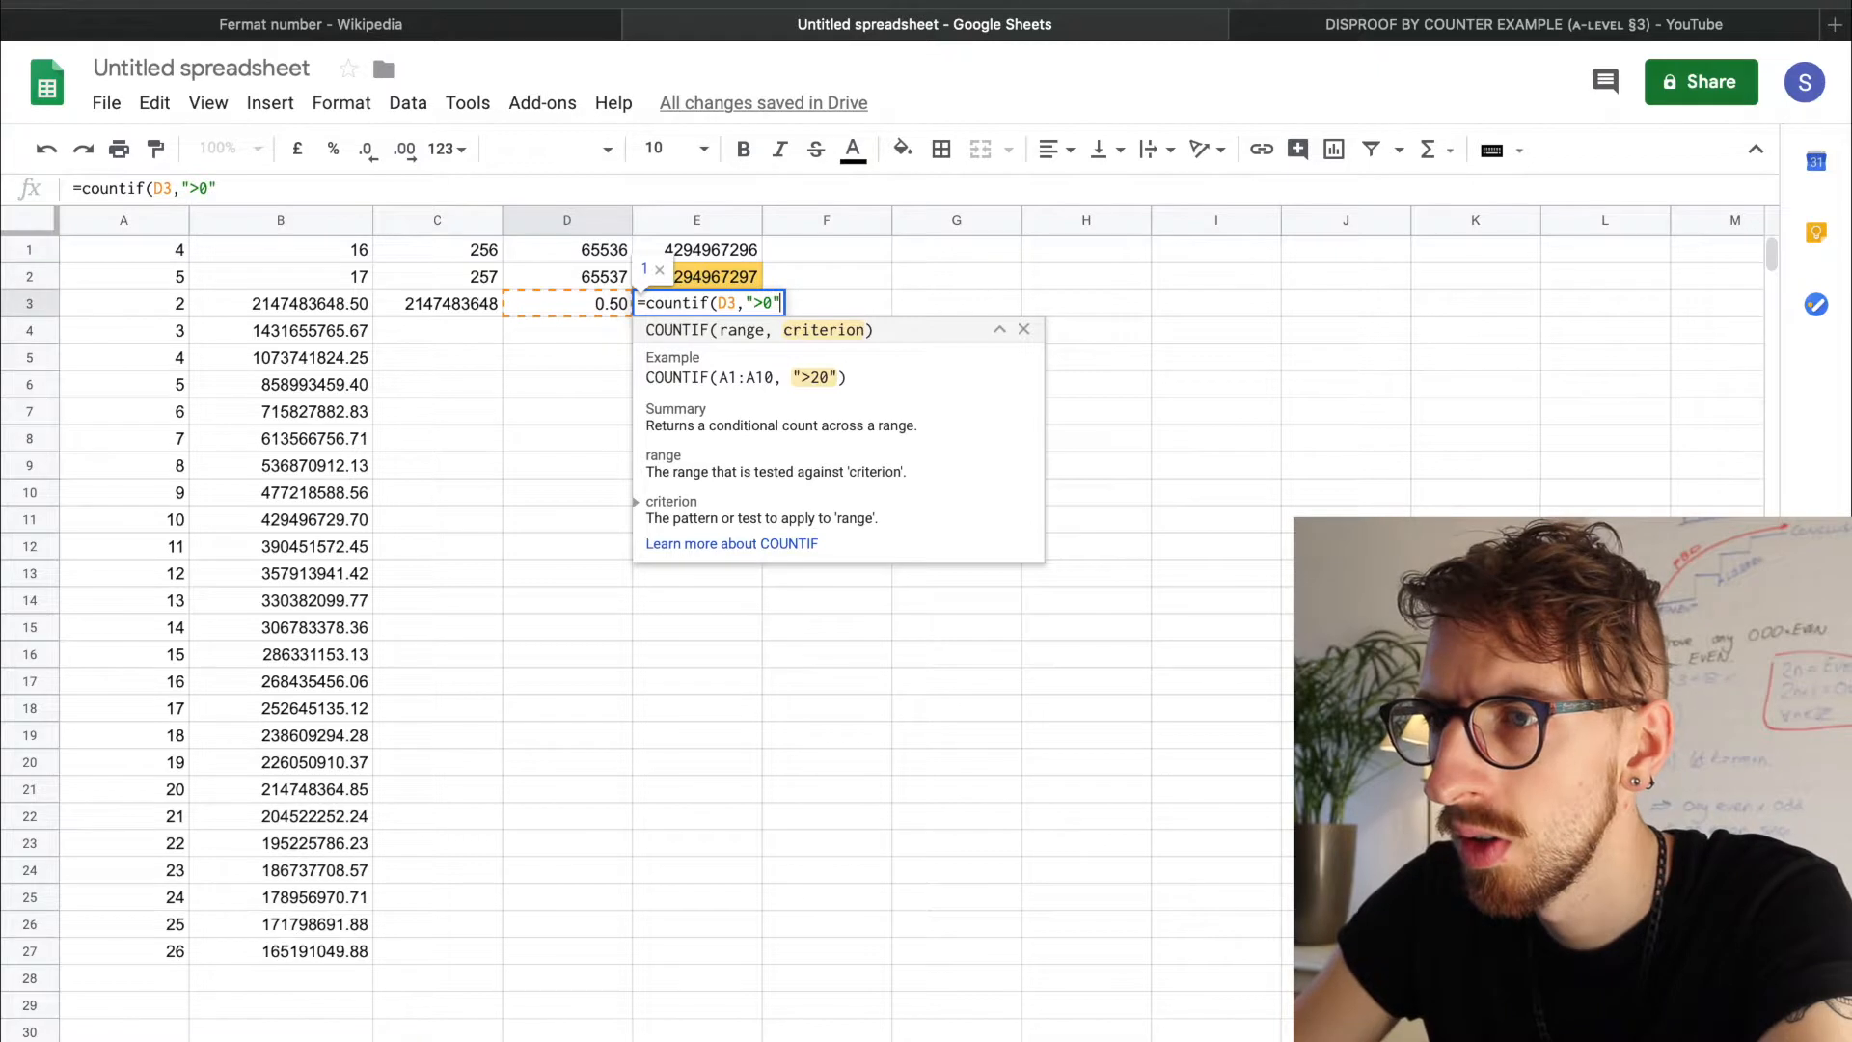
key(Return)
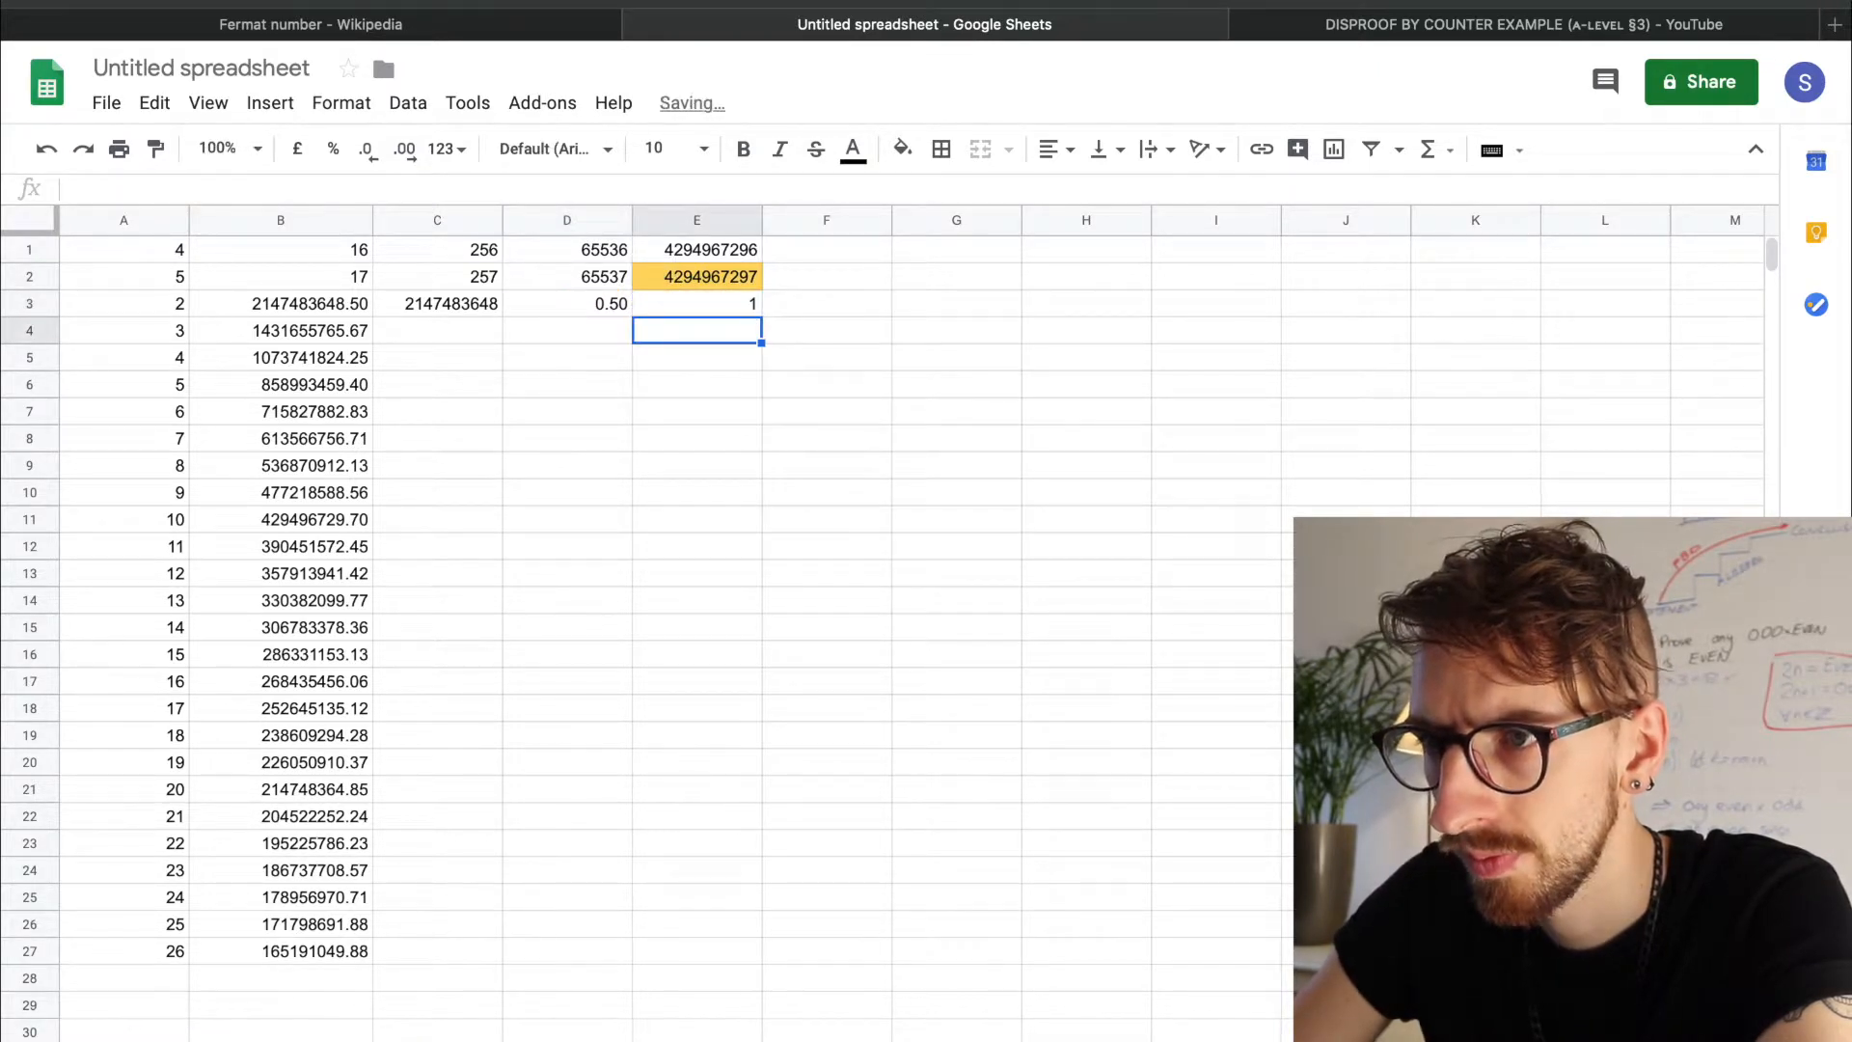
- Change the COUNTIF criterion in cell E3 to "=0" so that it flags a quotient without a decimal part
key(Up)
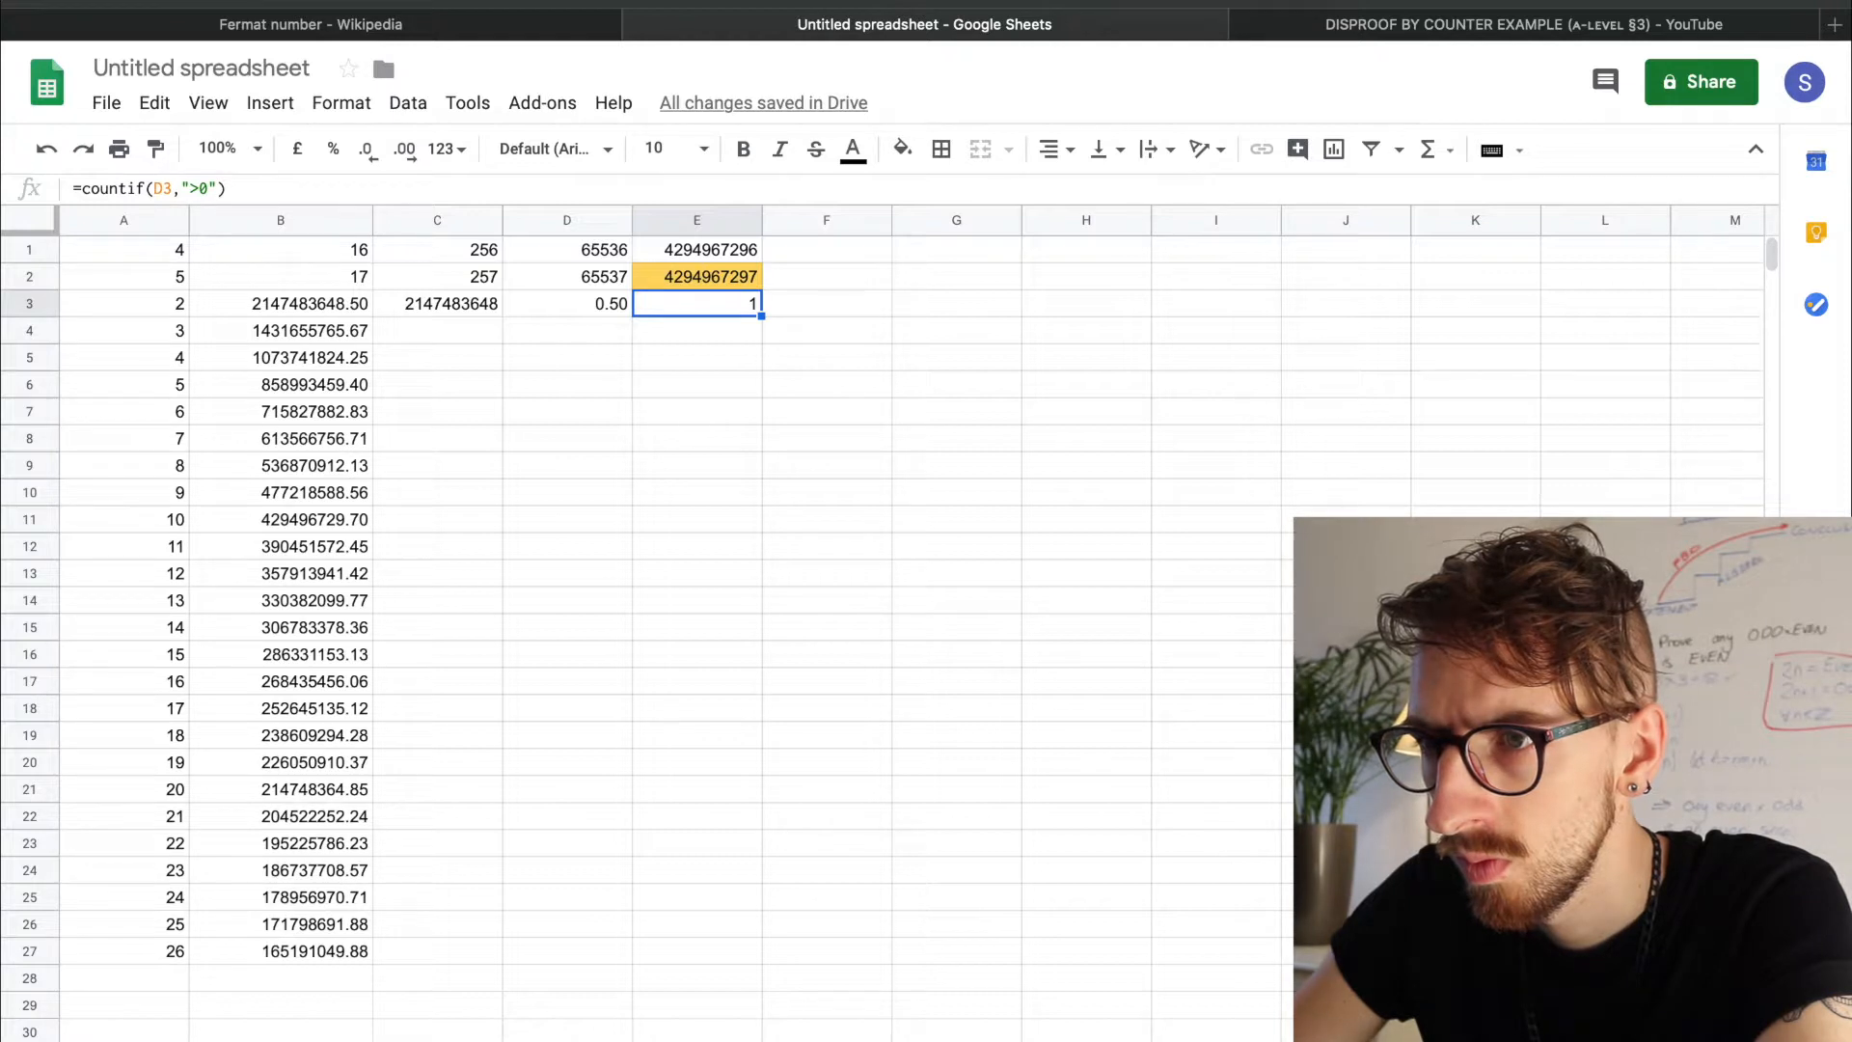
click(207, 188)
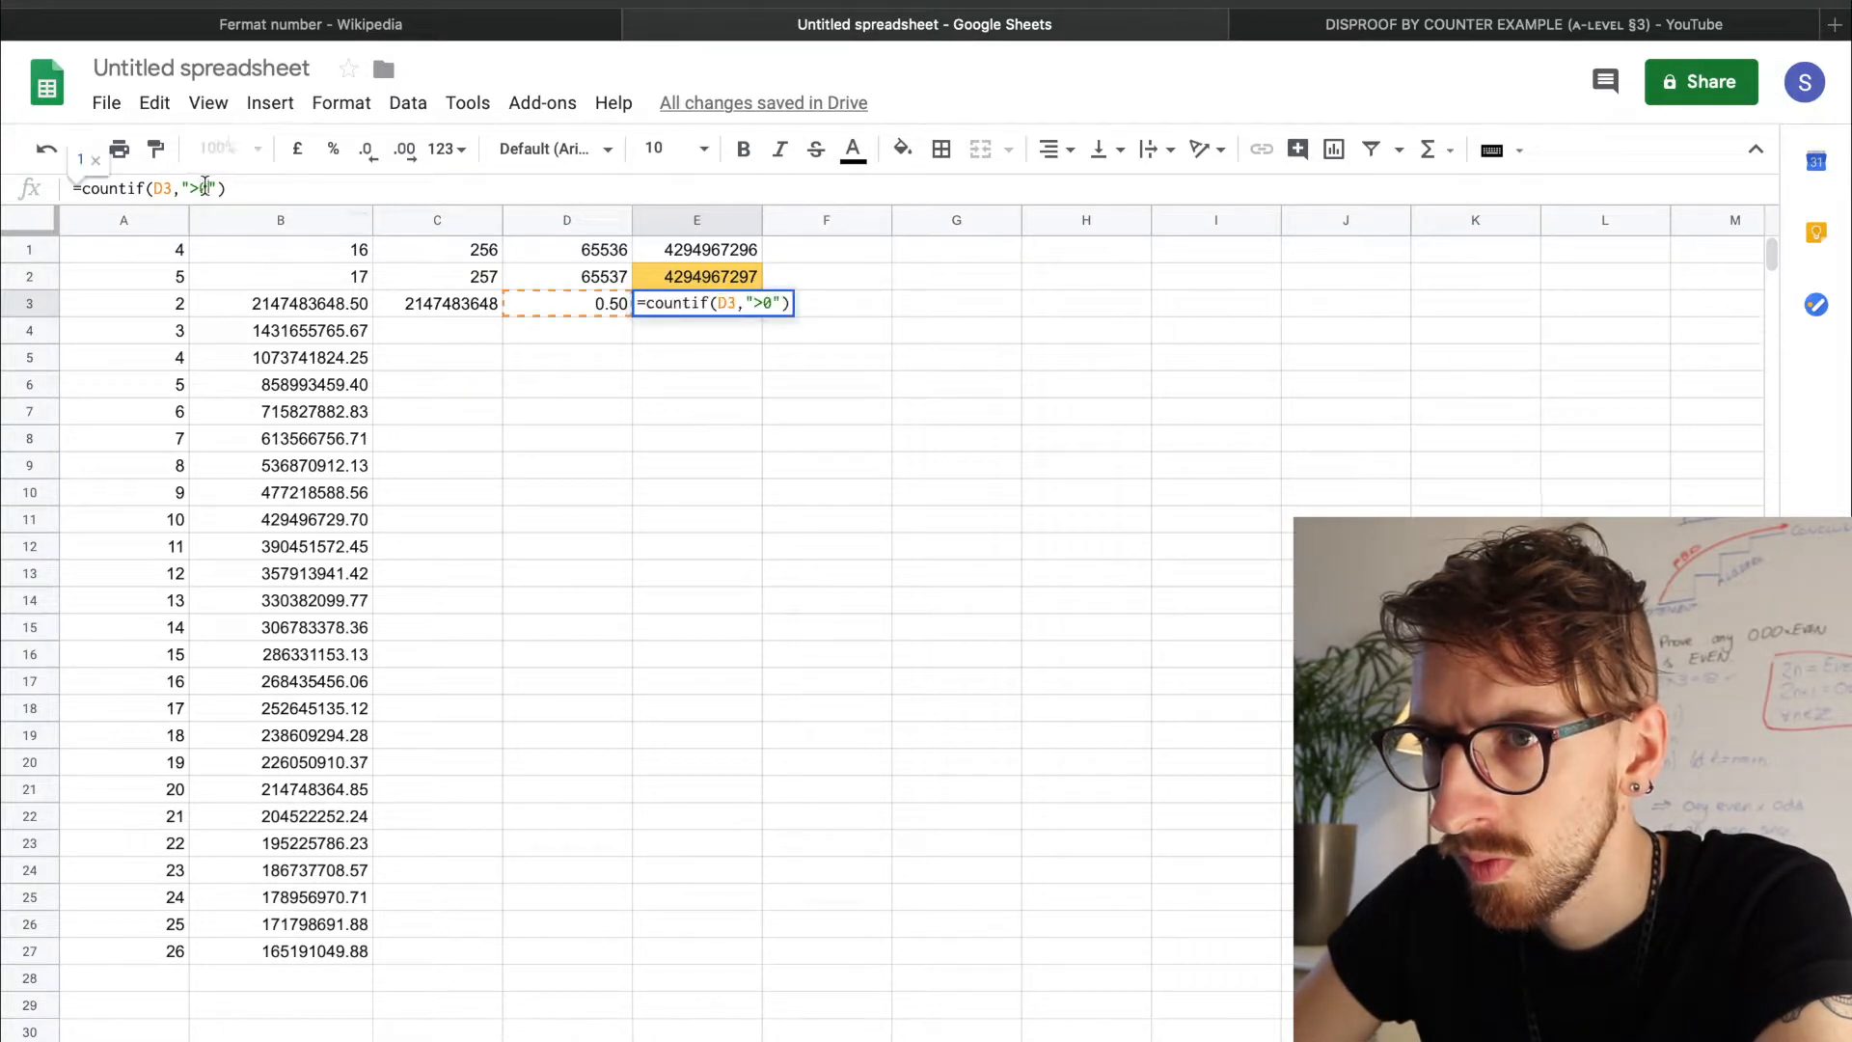
key(BackSpace)
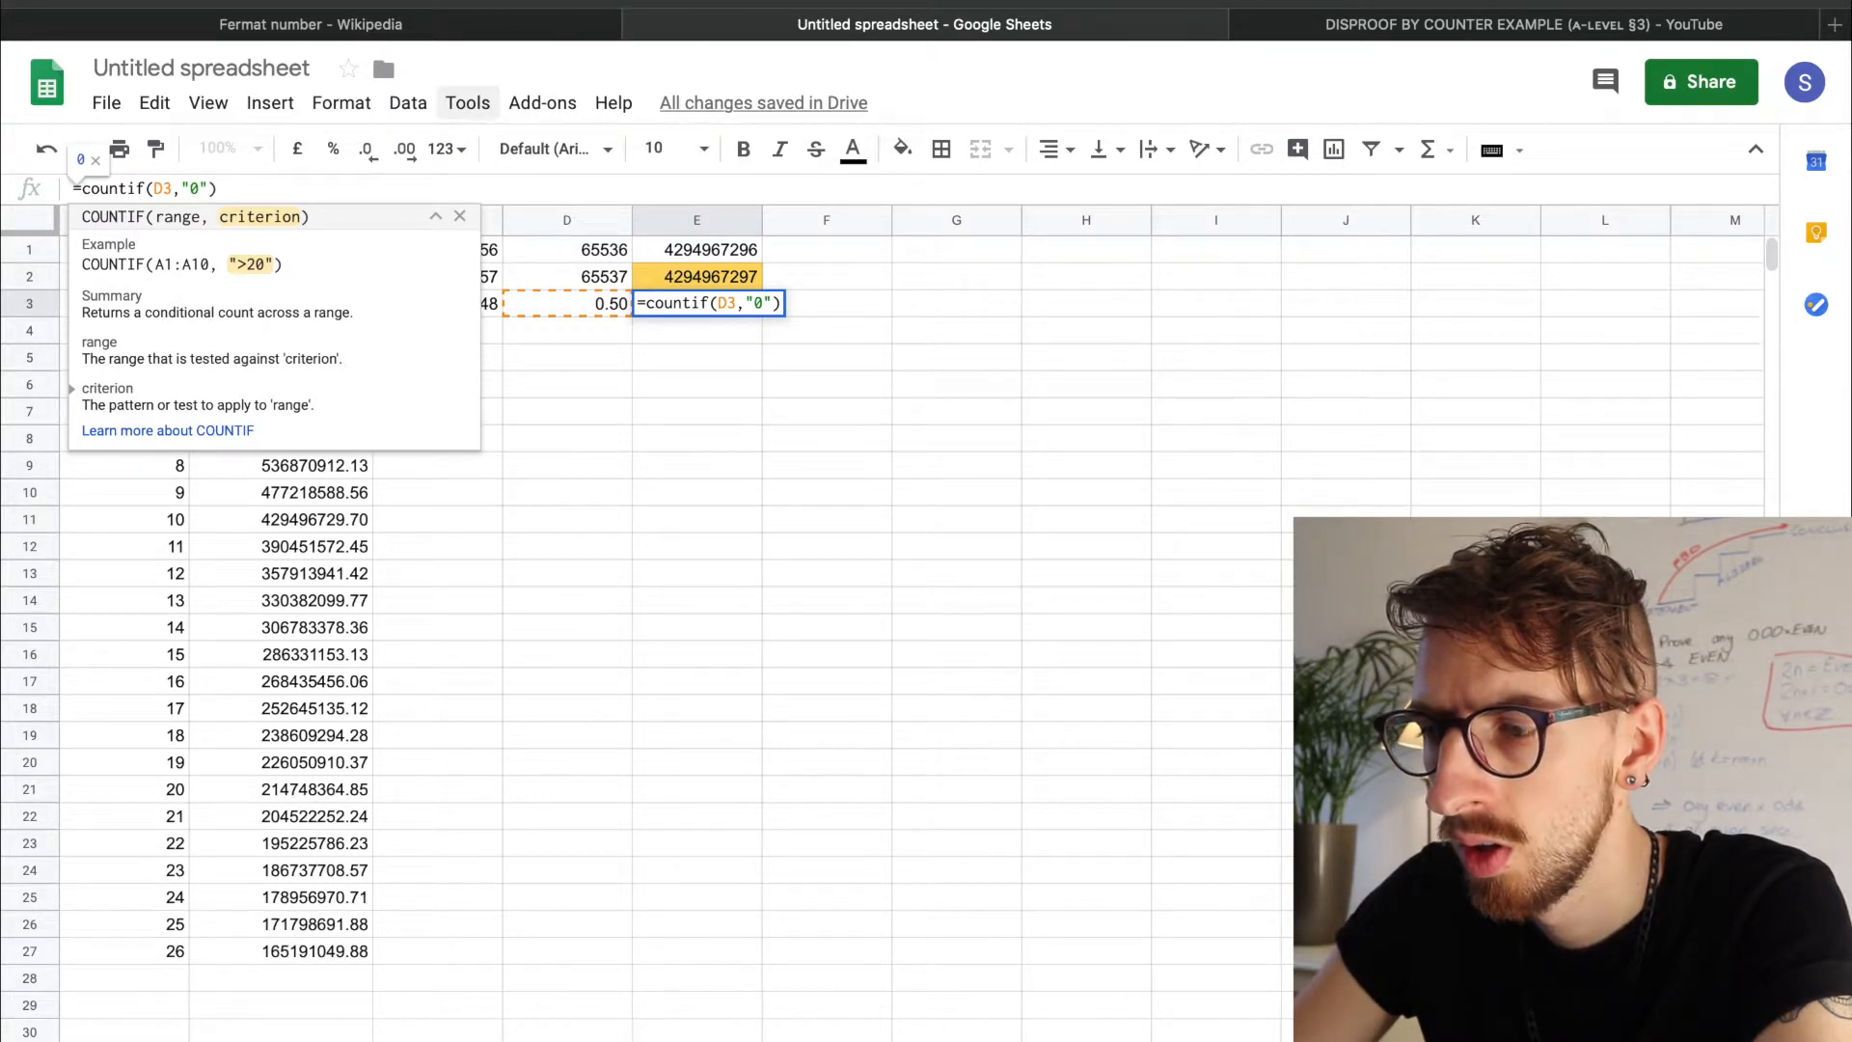
text(=)
key(Return)
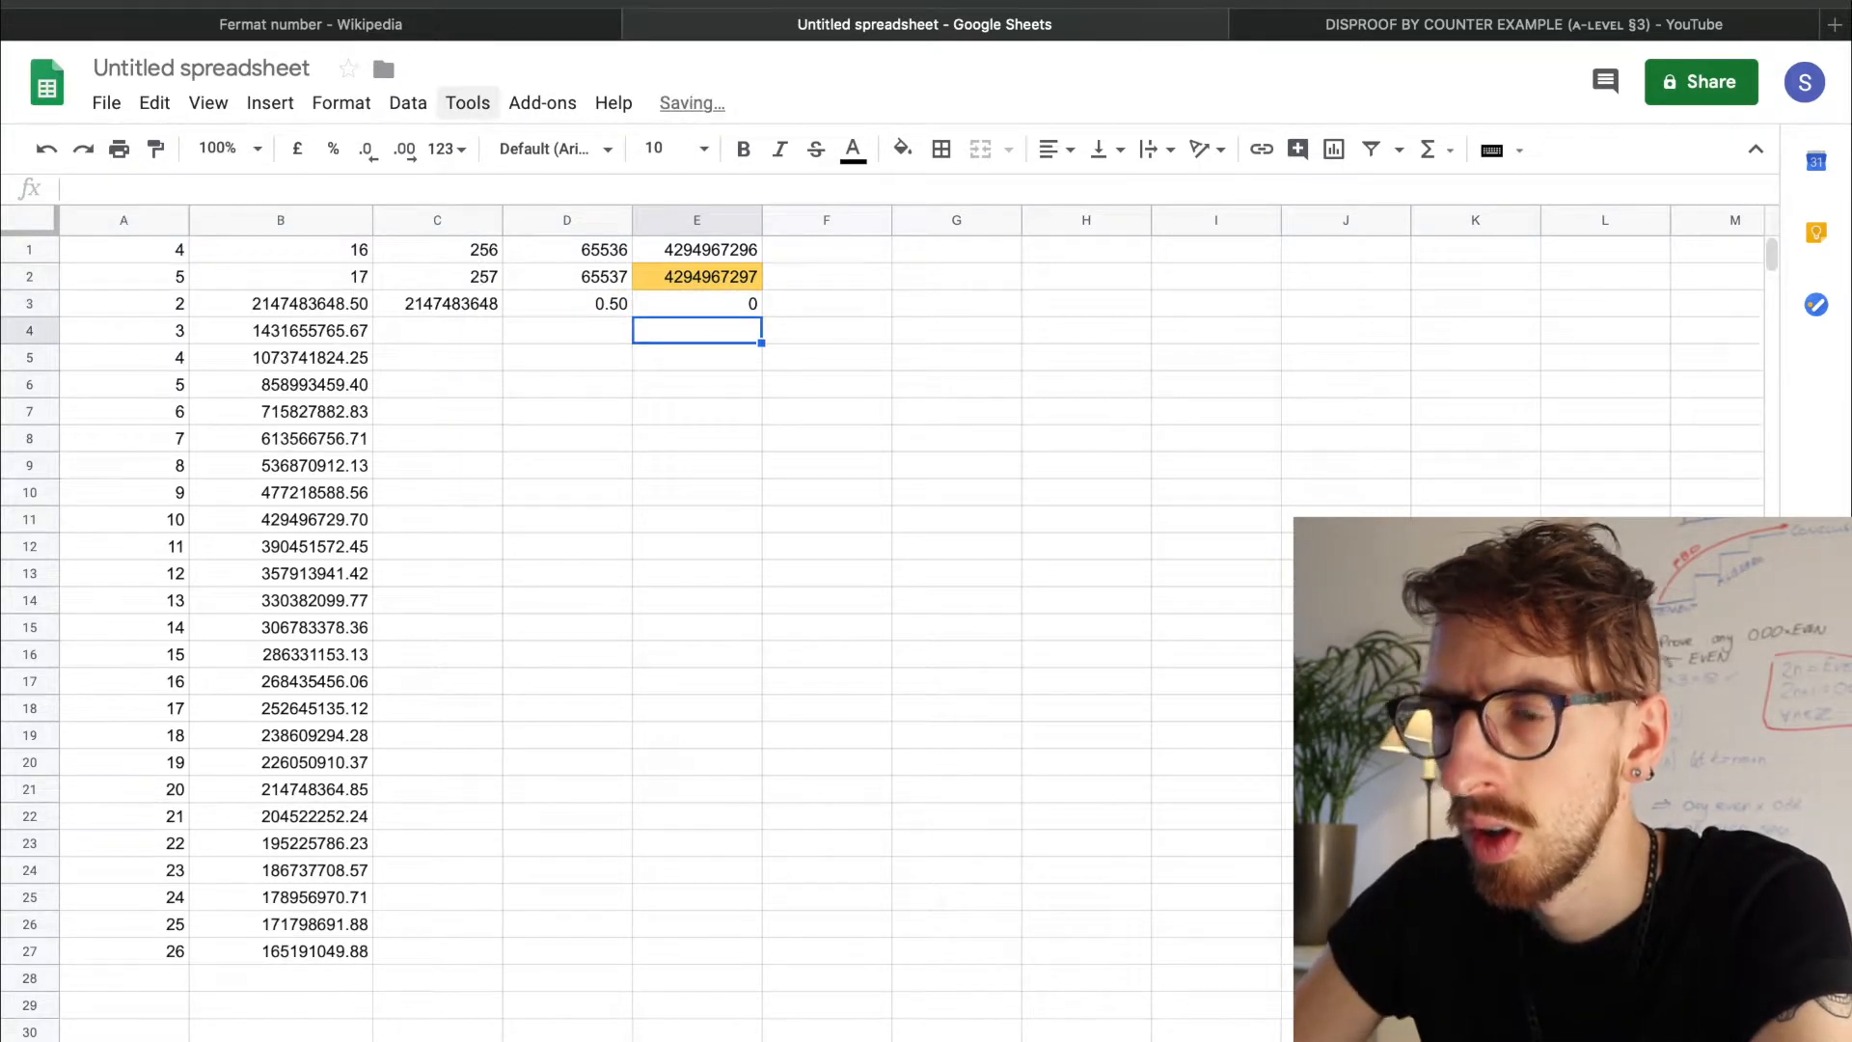
- Review the division, rounddown, subtraction and countif formulas across B3:E3
key(Up)
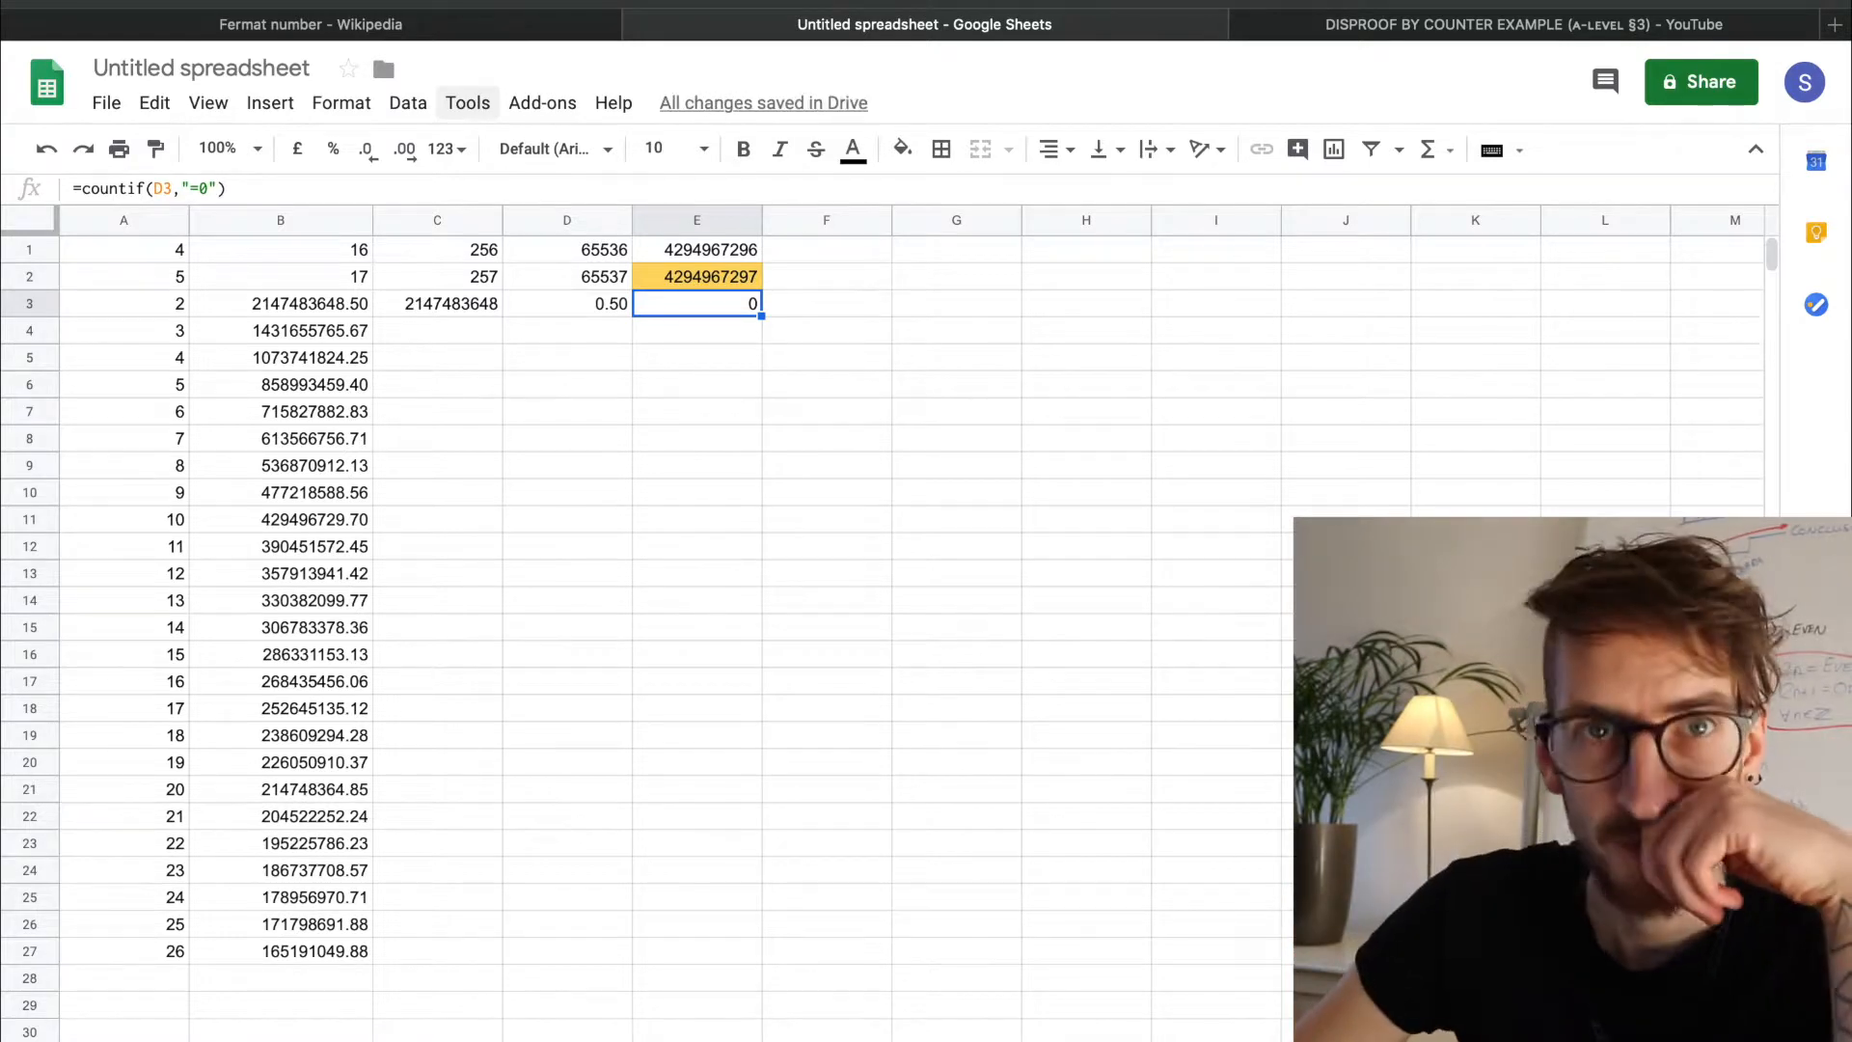
key(Left)
key(Left)
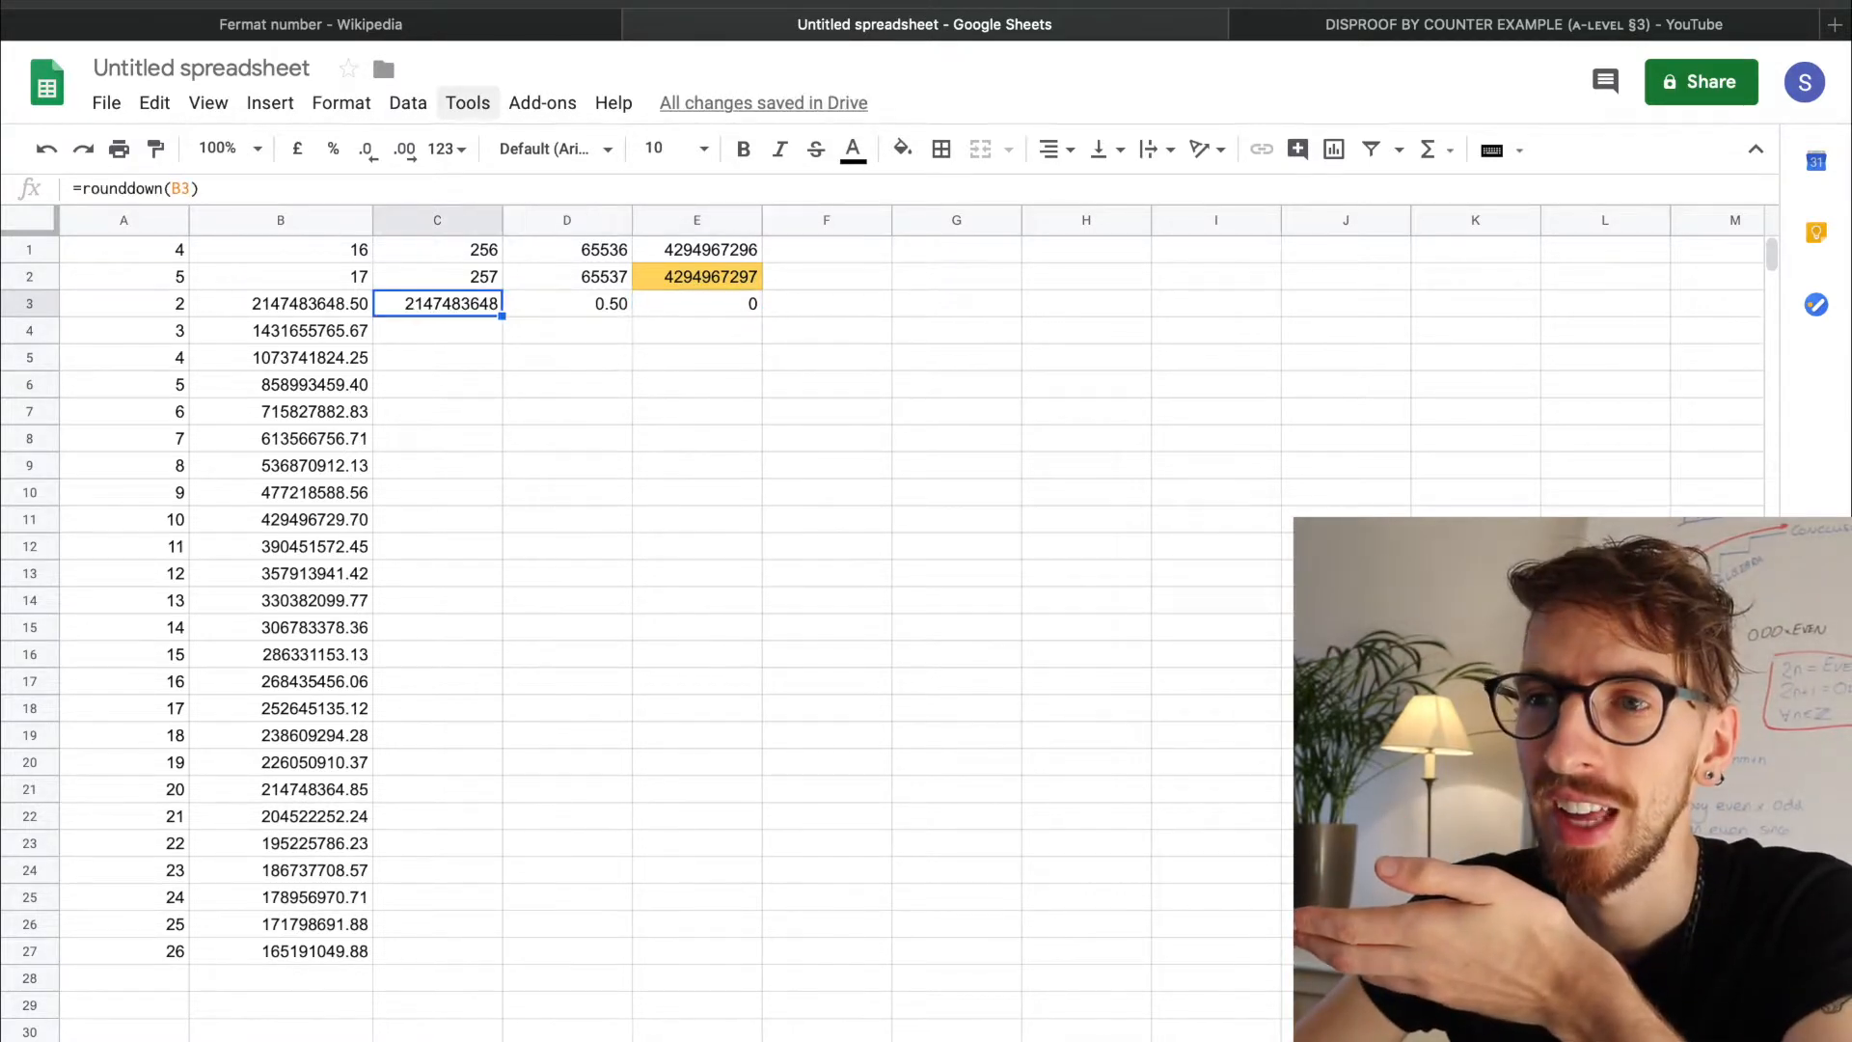
key(Left)
key(Right)
key(Right)
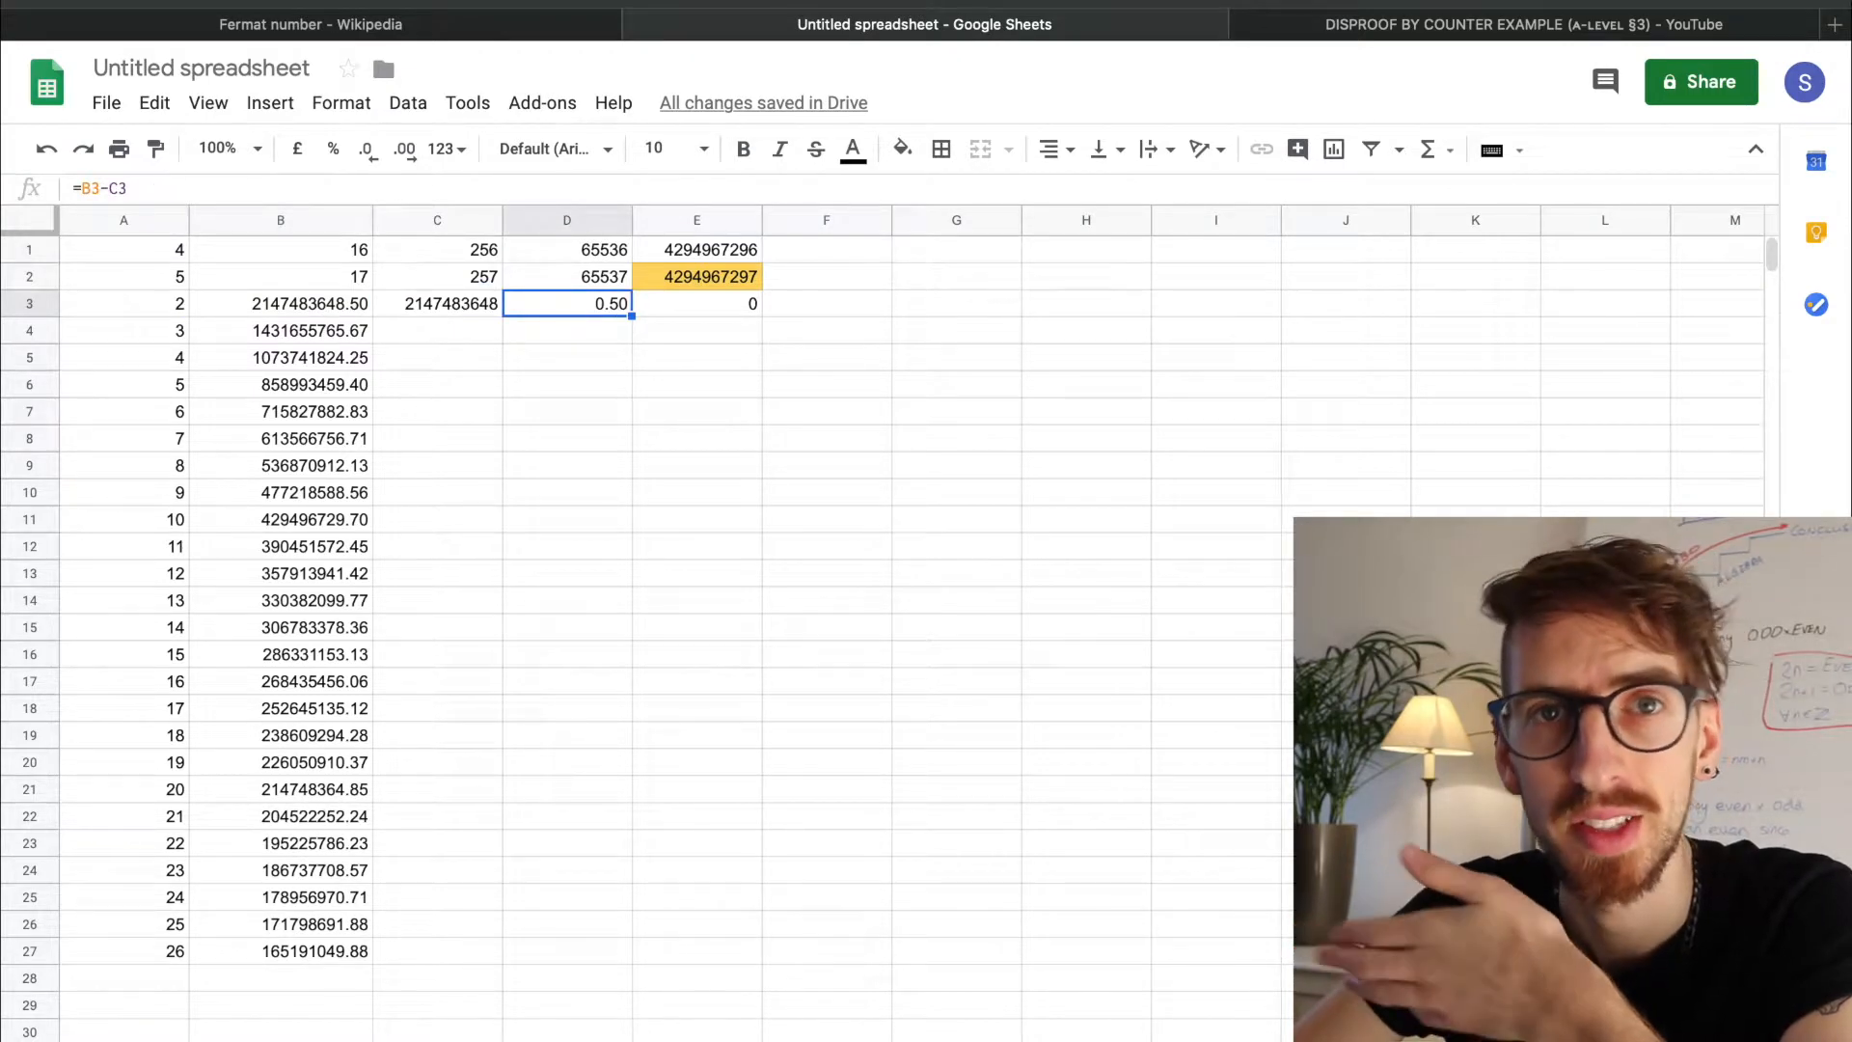
key(Left)
key(Left)
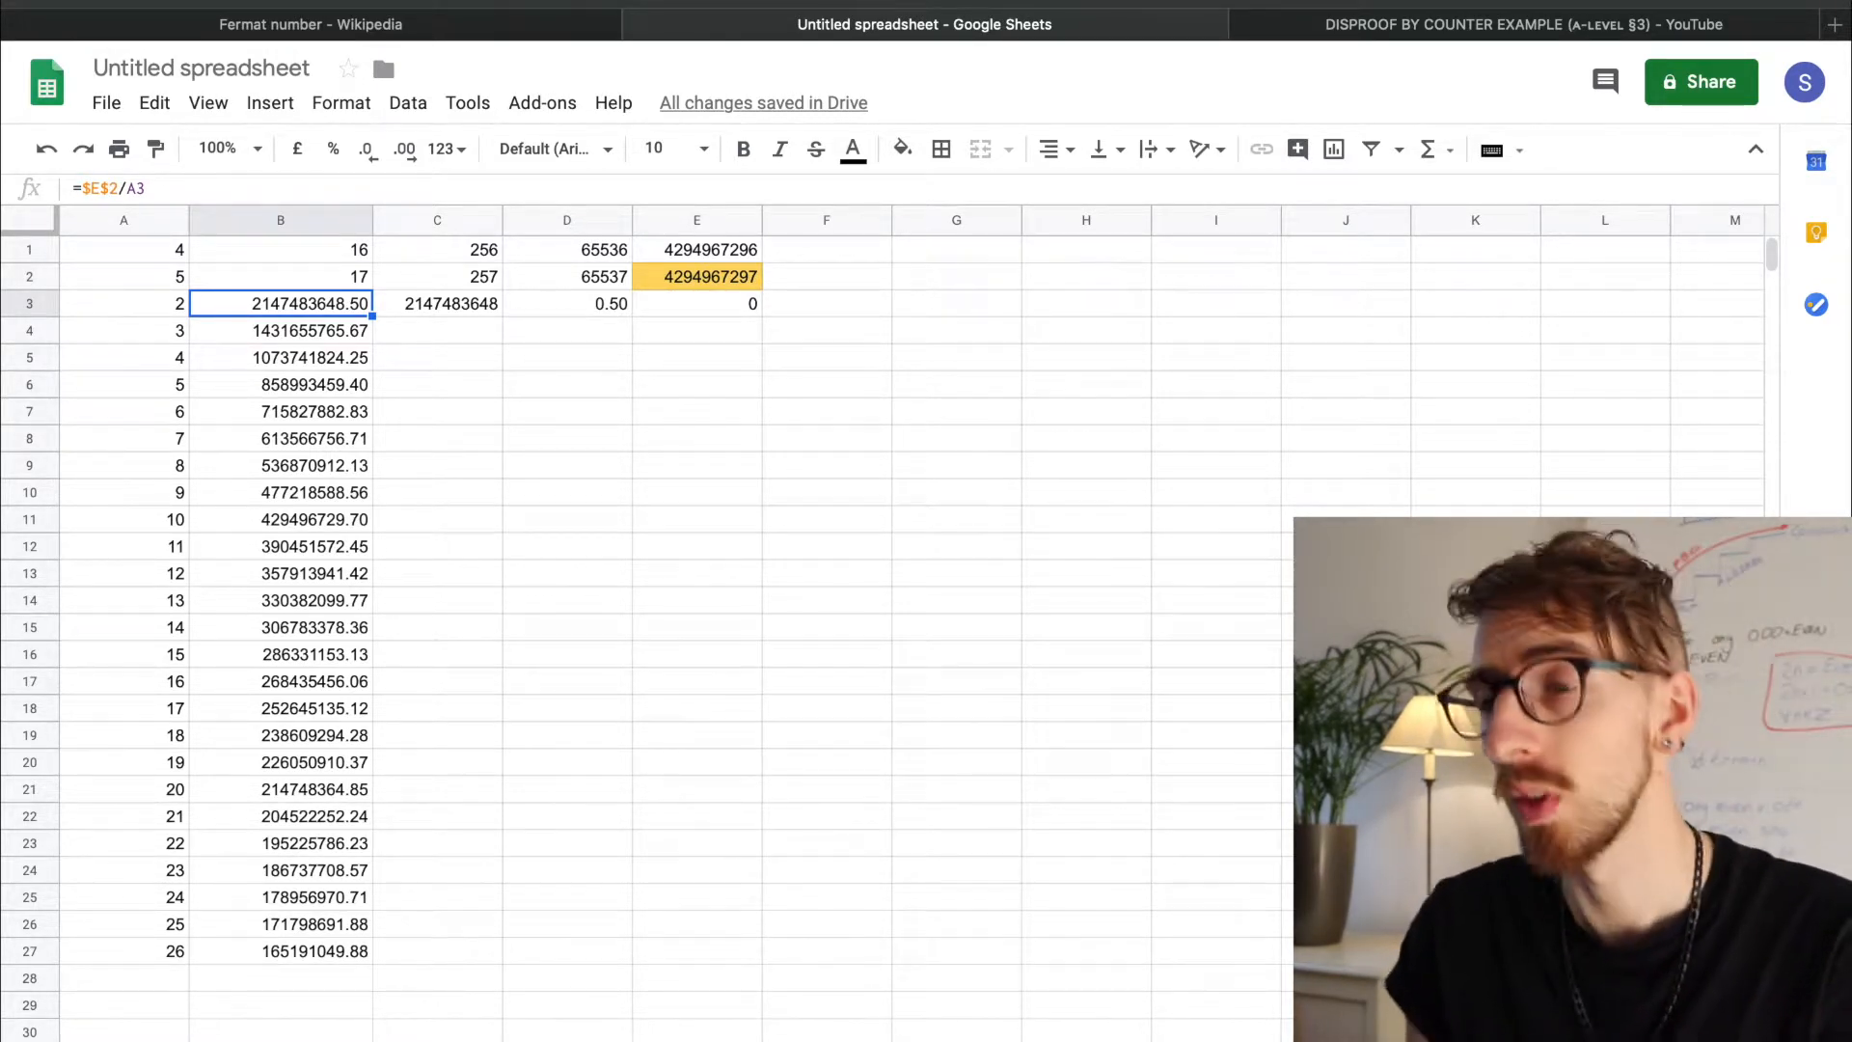
key(Right)
key(Right)
key(Right)
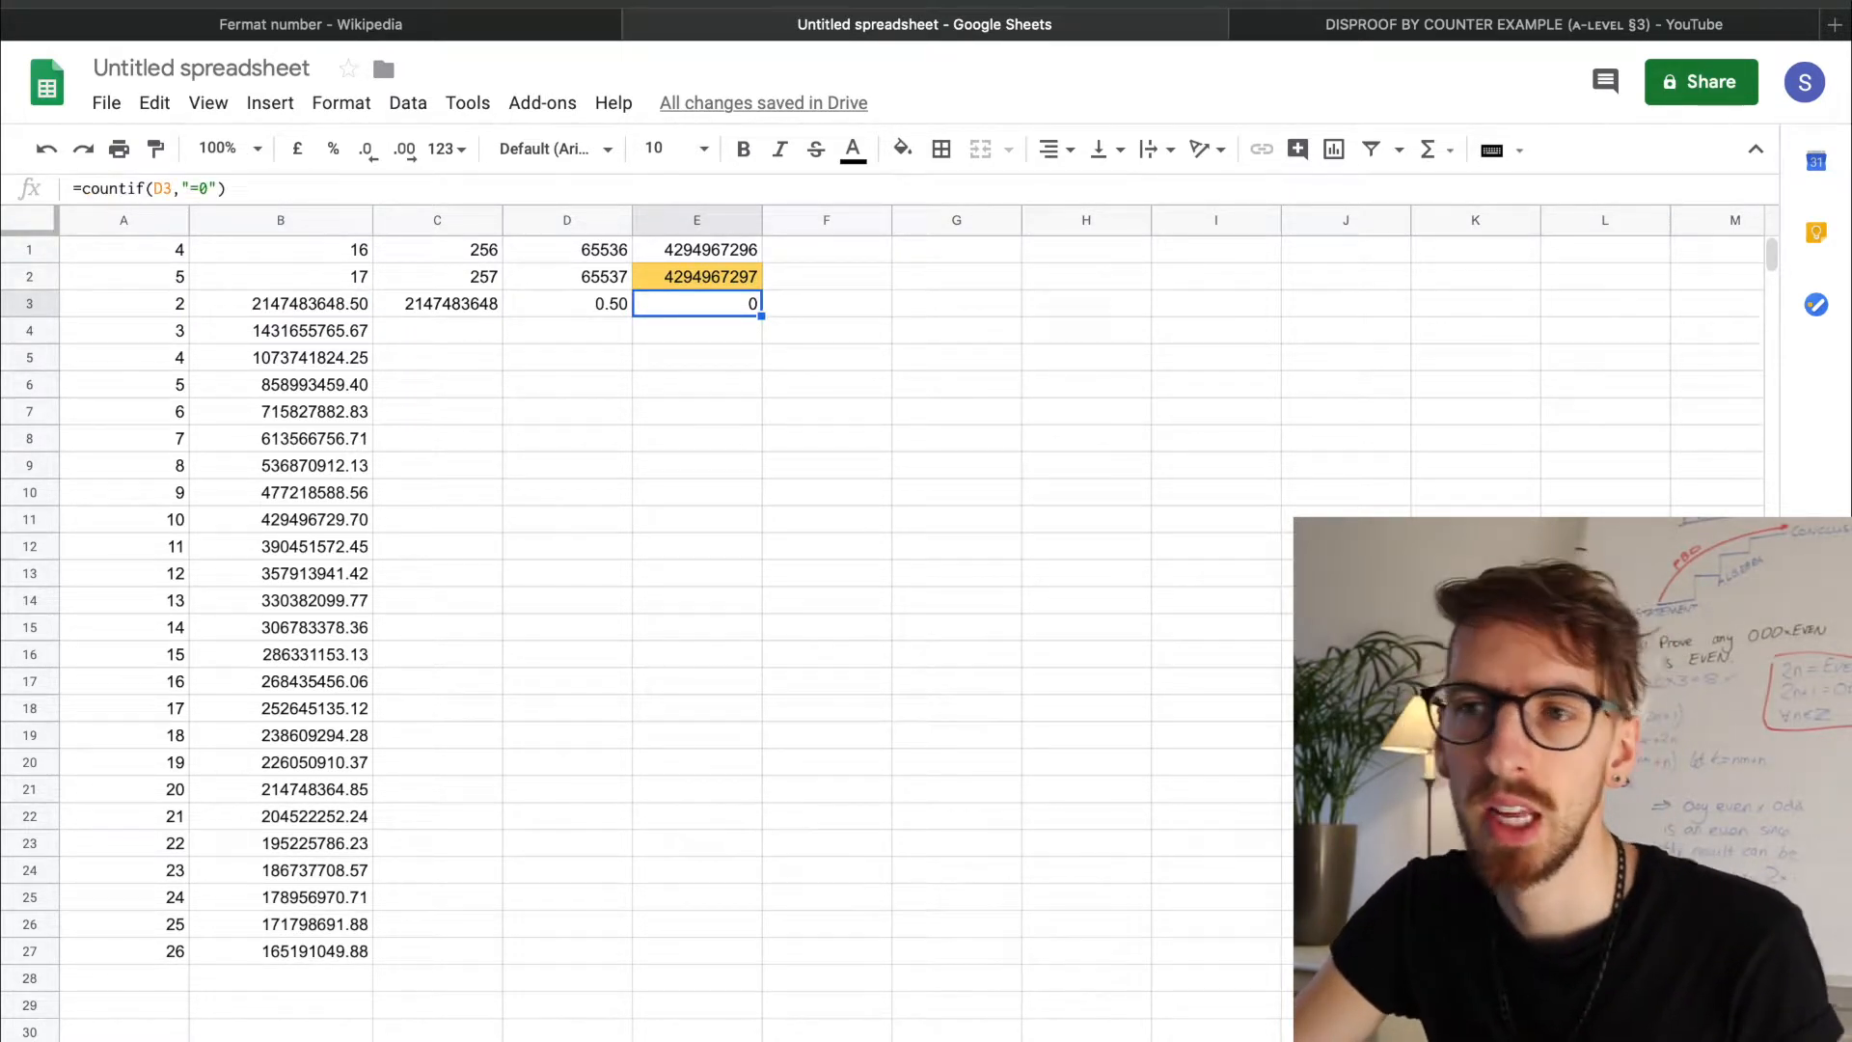
key(Left)
key(Right)
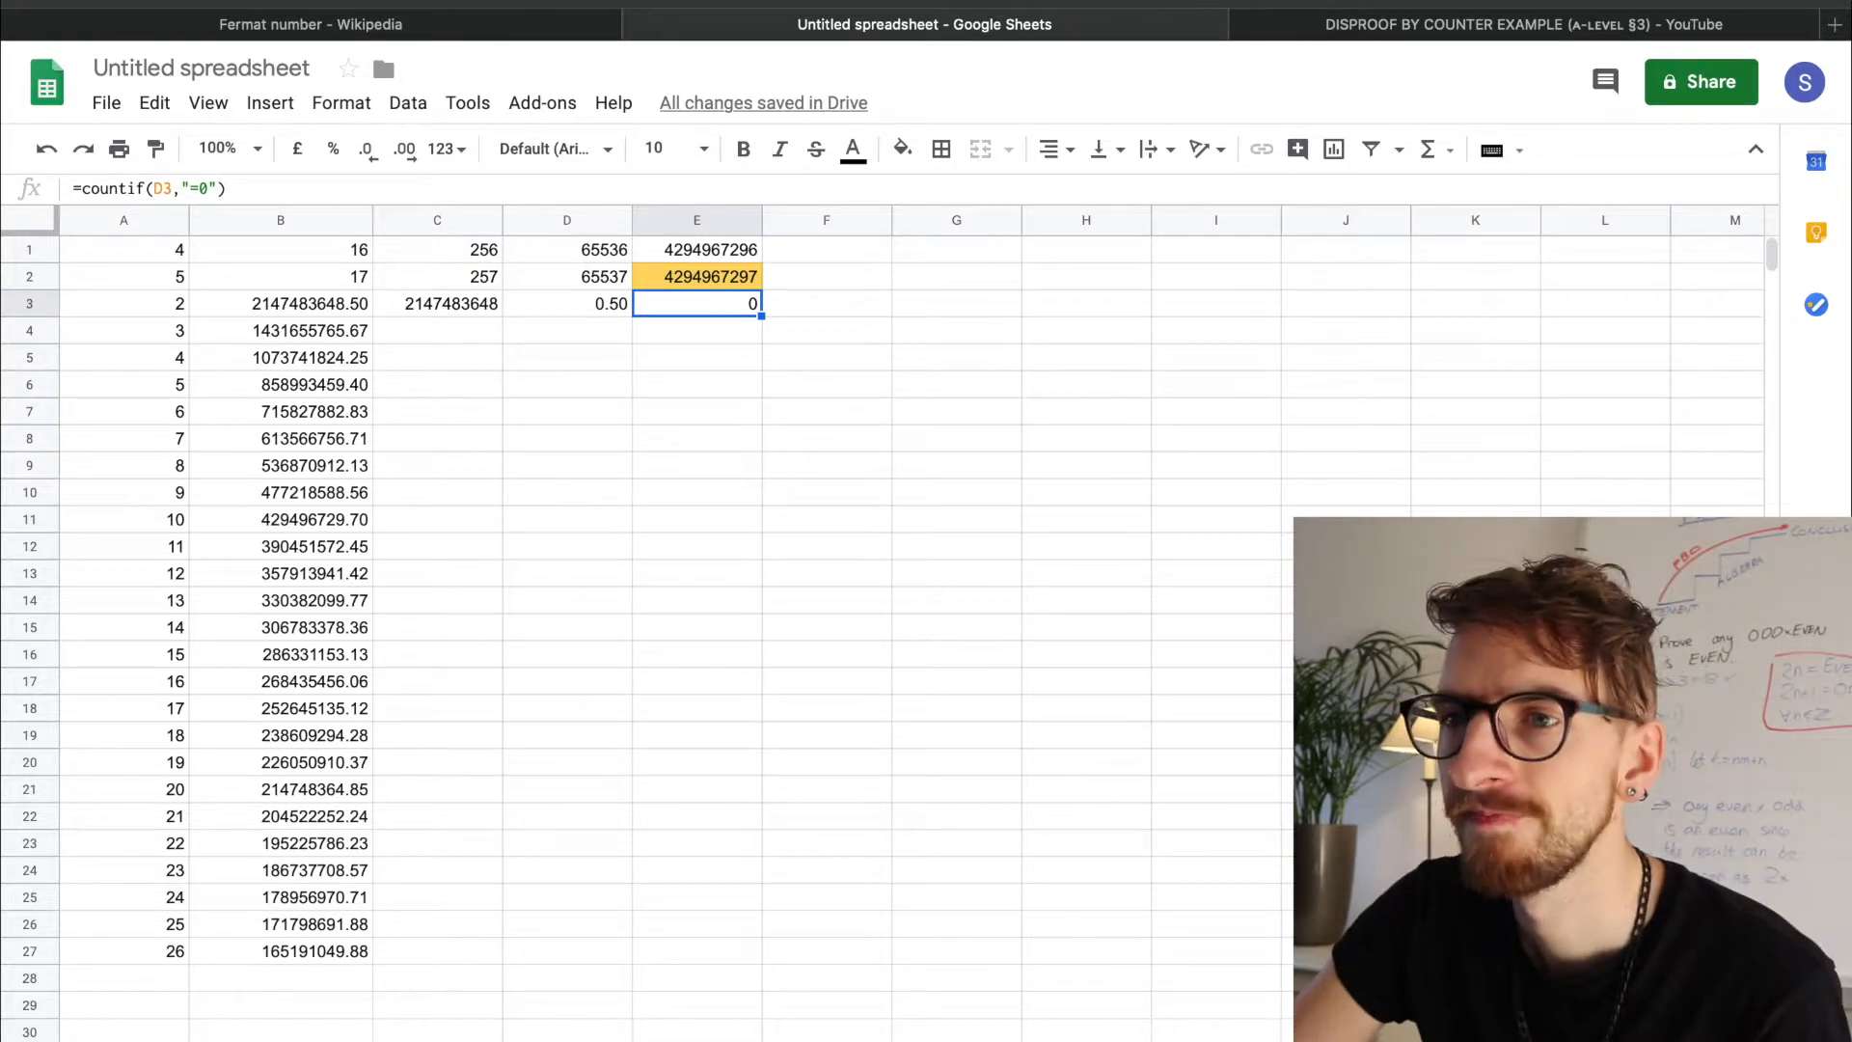
- Fill the formulas in C3:E3 down to row 27
click(471, 304)
shift+click(704, 303)
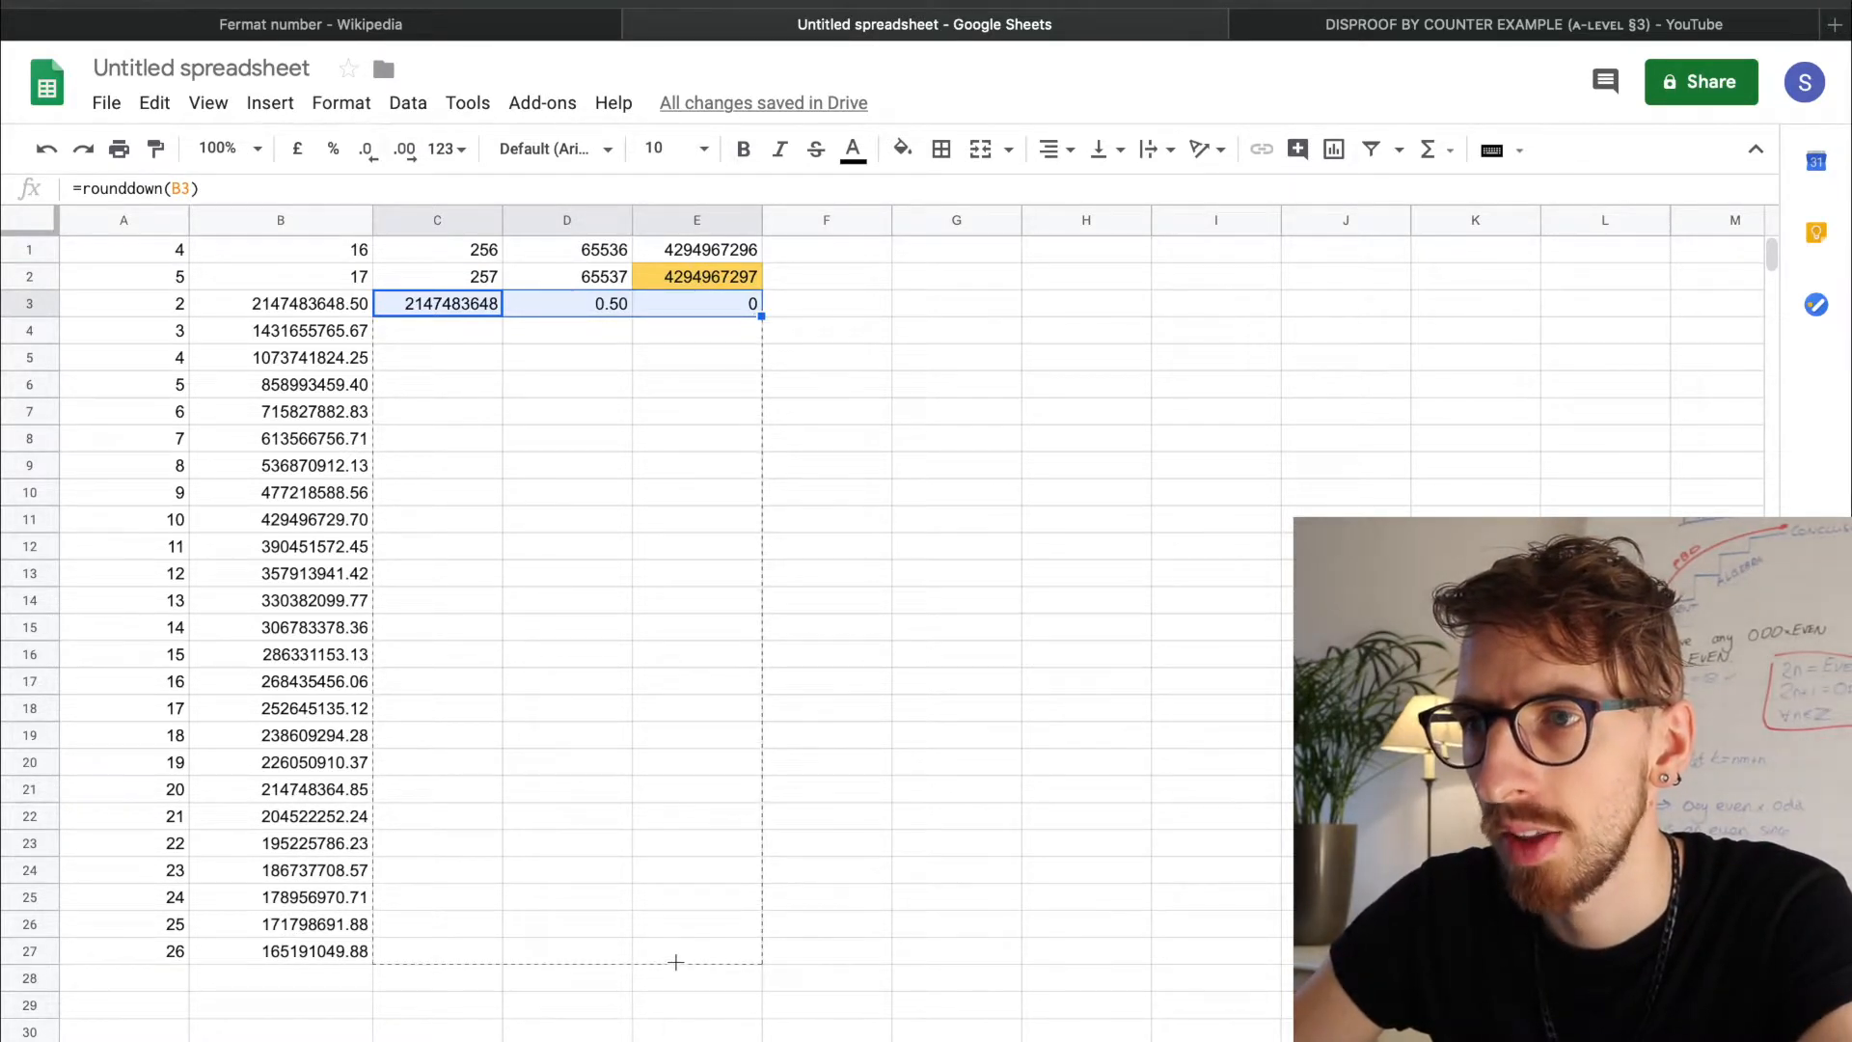
drag(675, 962, 676, 962)
- Inspect the filled formulas in row 7 and the division formulas up column B for correct cell references
click(468, 421)
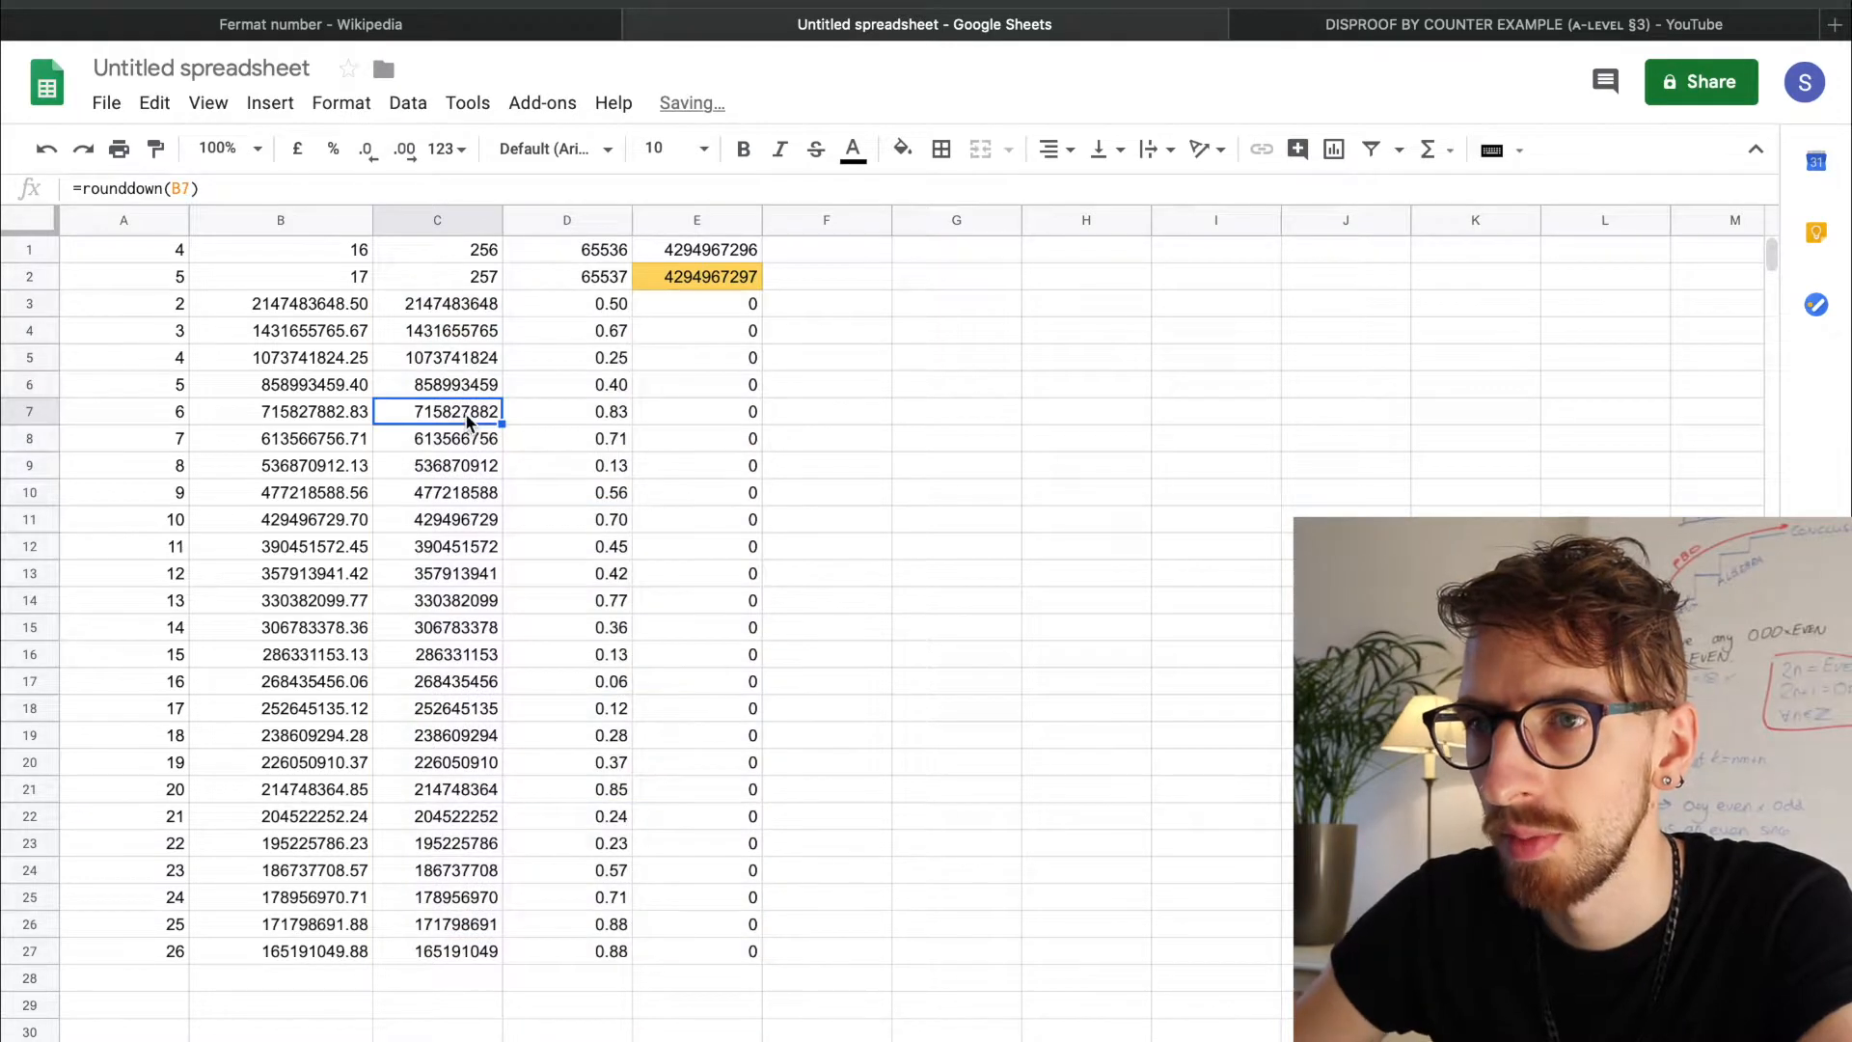
key(Right)
key(Right)
key(Left)
key(Left)
click(280, 411)
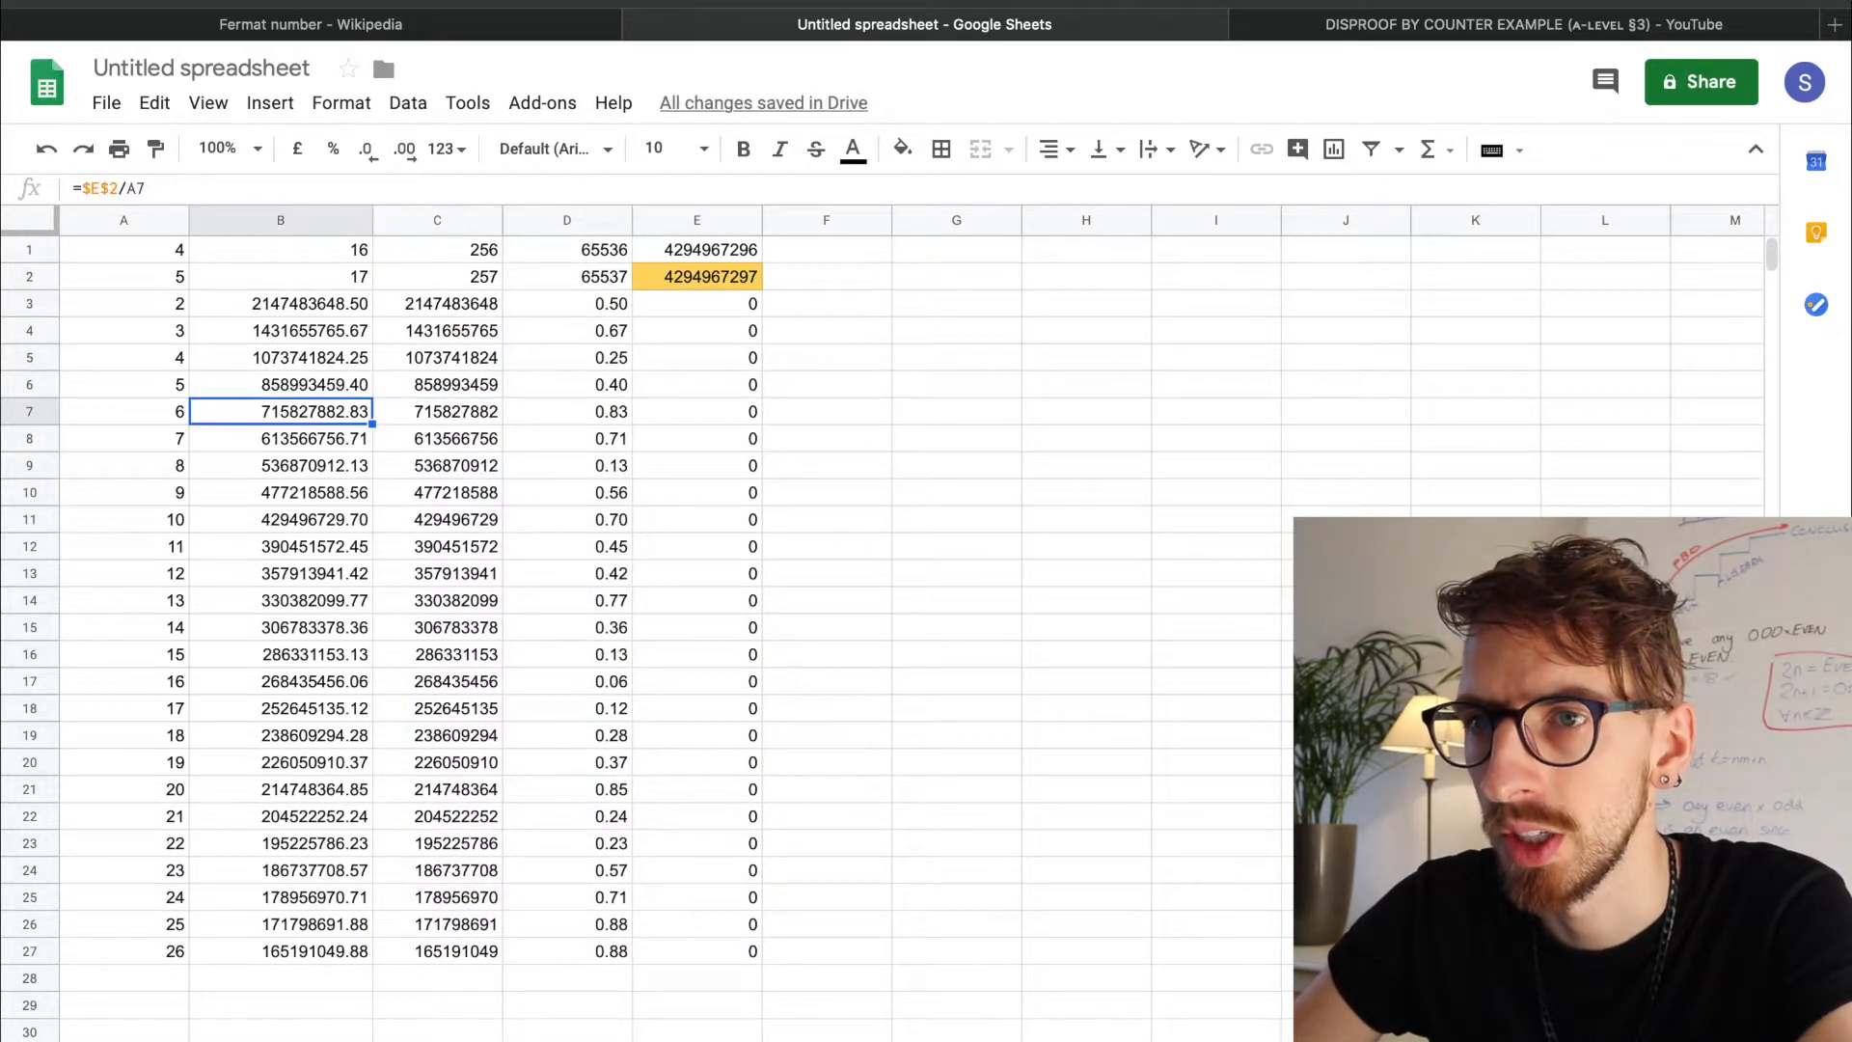
key(Up)
key(Up)
key(Up)
key(Up)
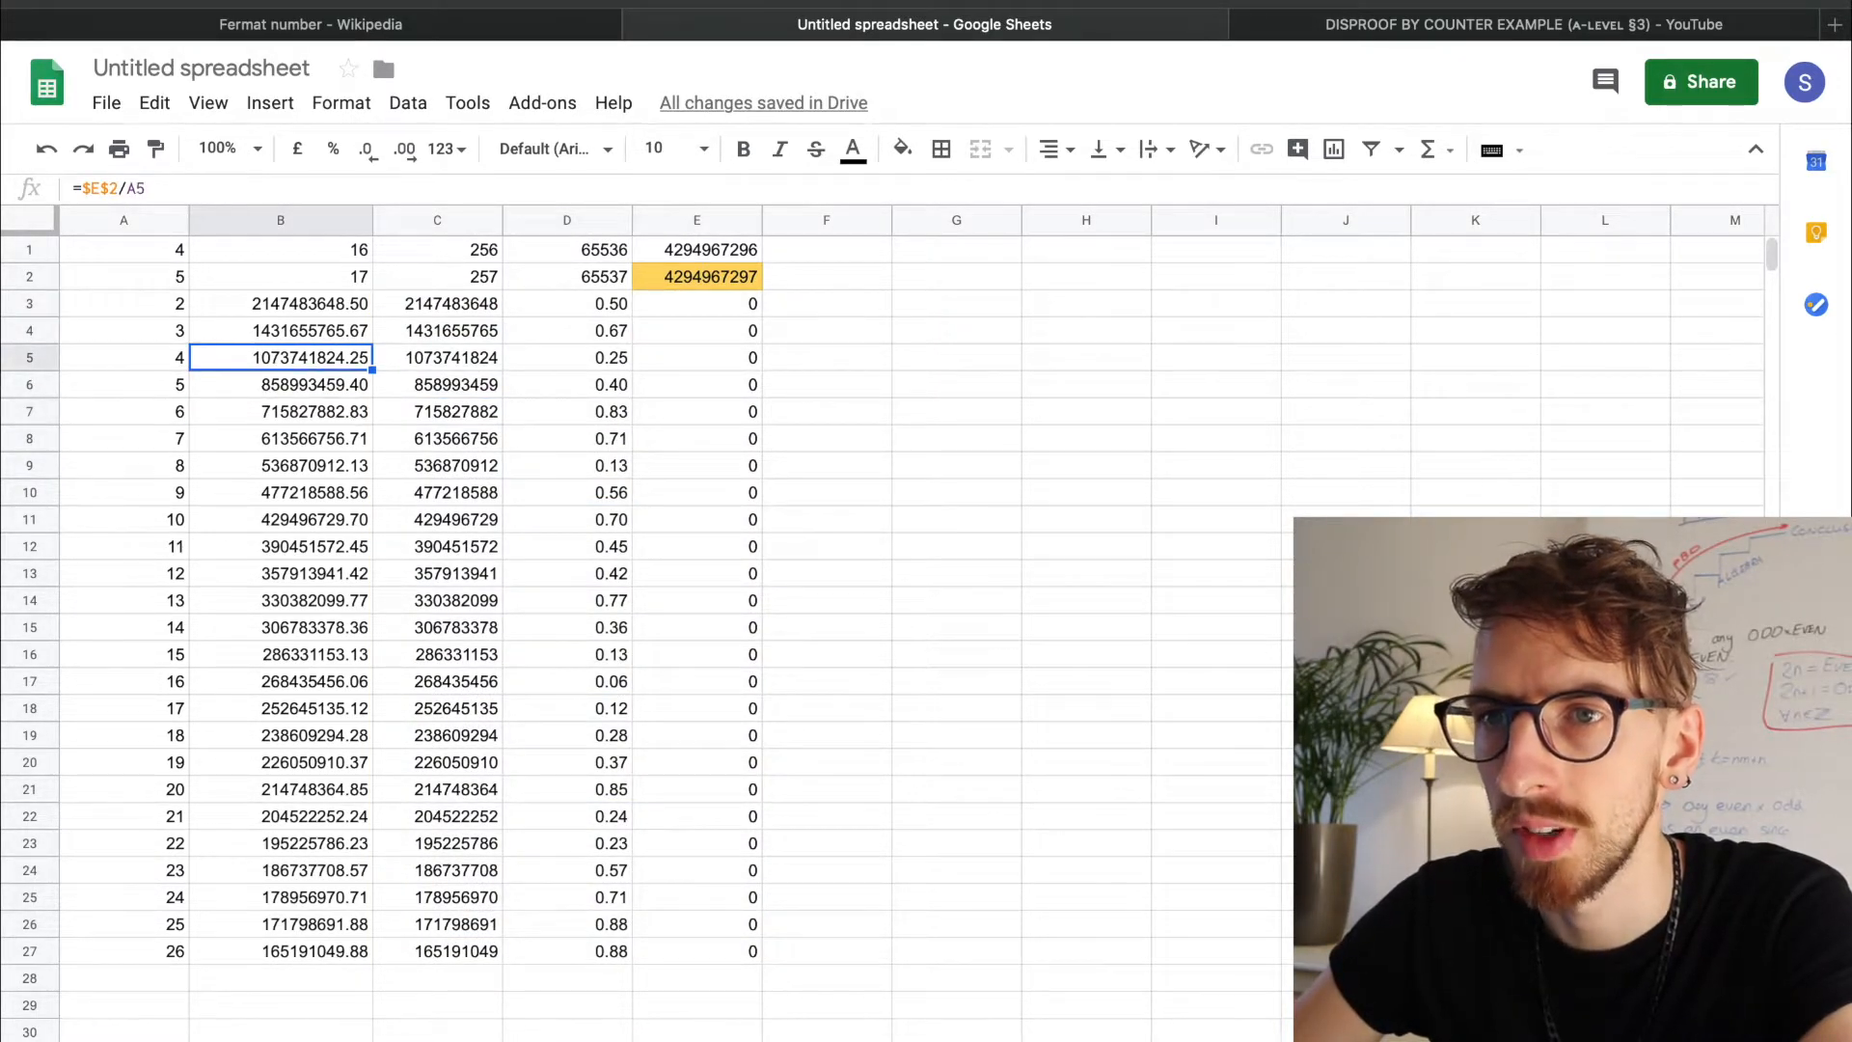
key(Down)
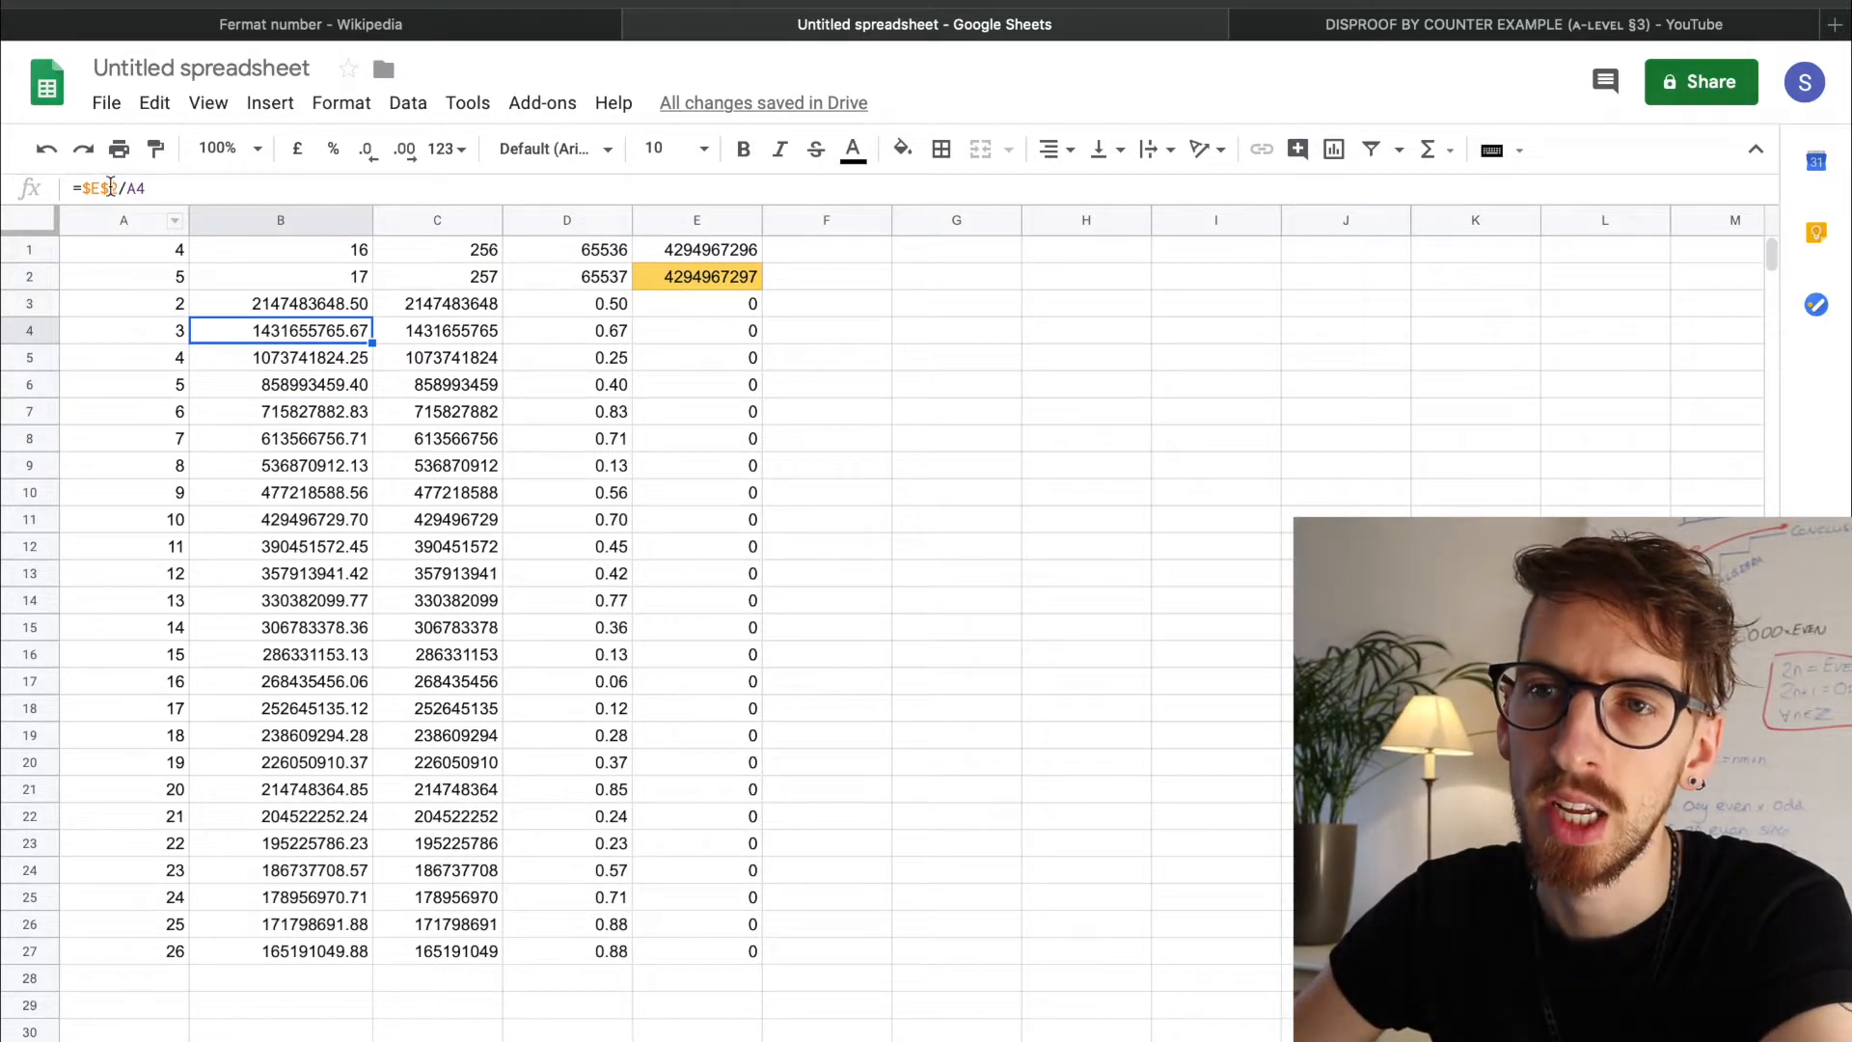
- Inspect the division formulas down column B, then the row-number, rounddown and subtraction formulas in row 16
key(Down)
key(Down)
key(Down)
key(Down)
key(Down)
key(Down)
key(Down)
key(Down)
key(Down)
key(Down)
key(Down)
key(Down)
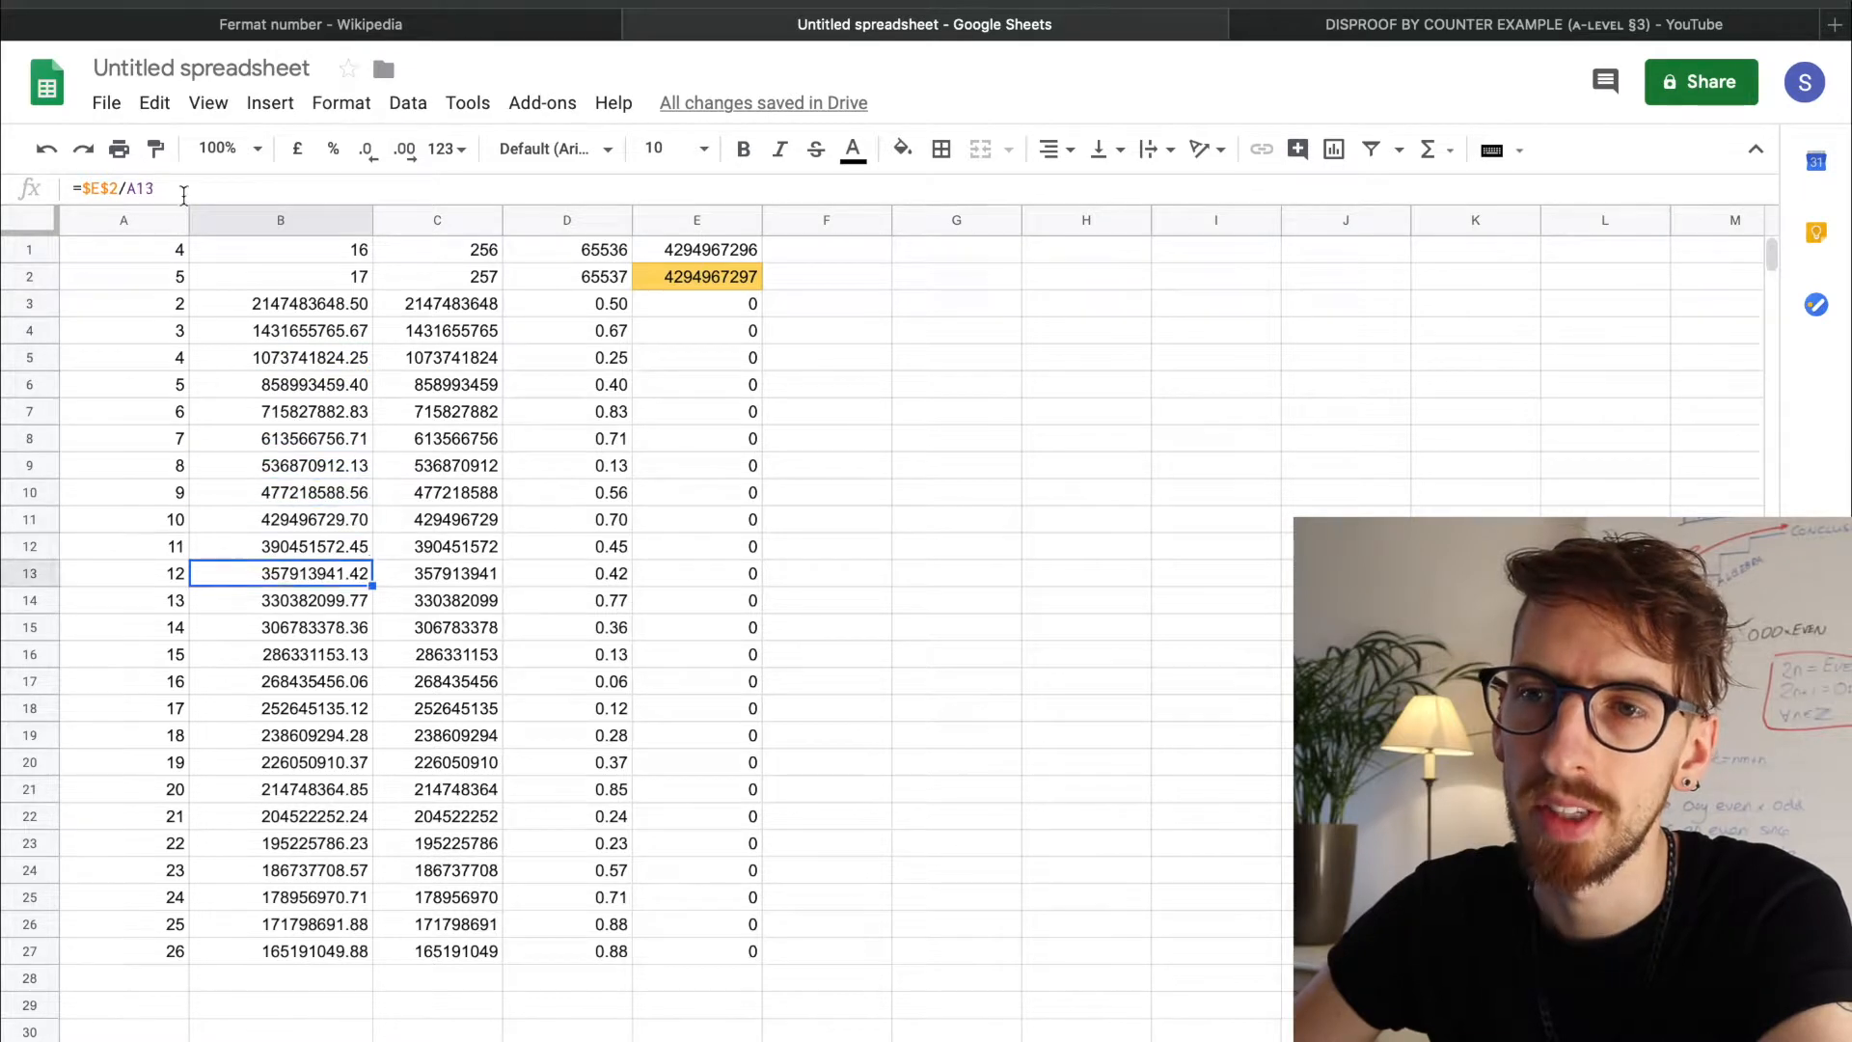
key(Left)
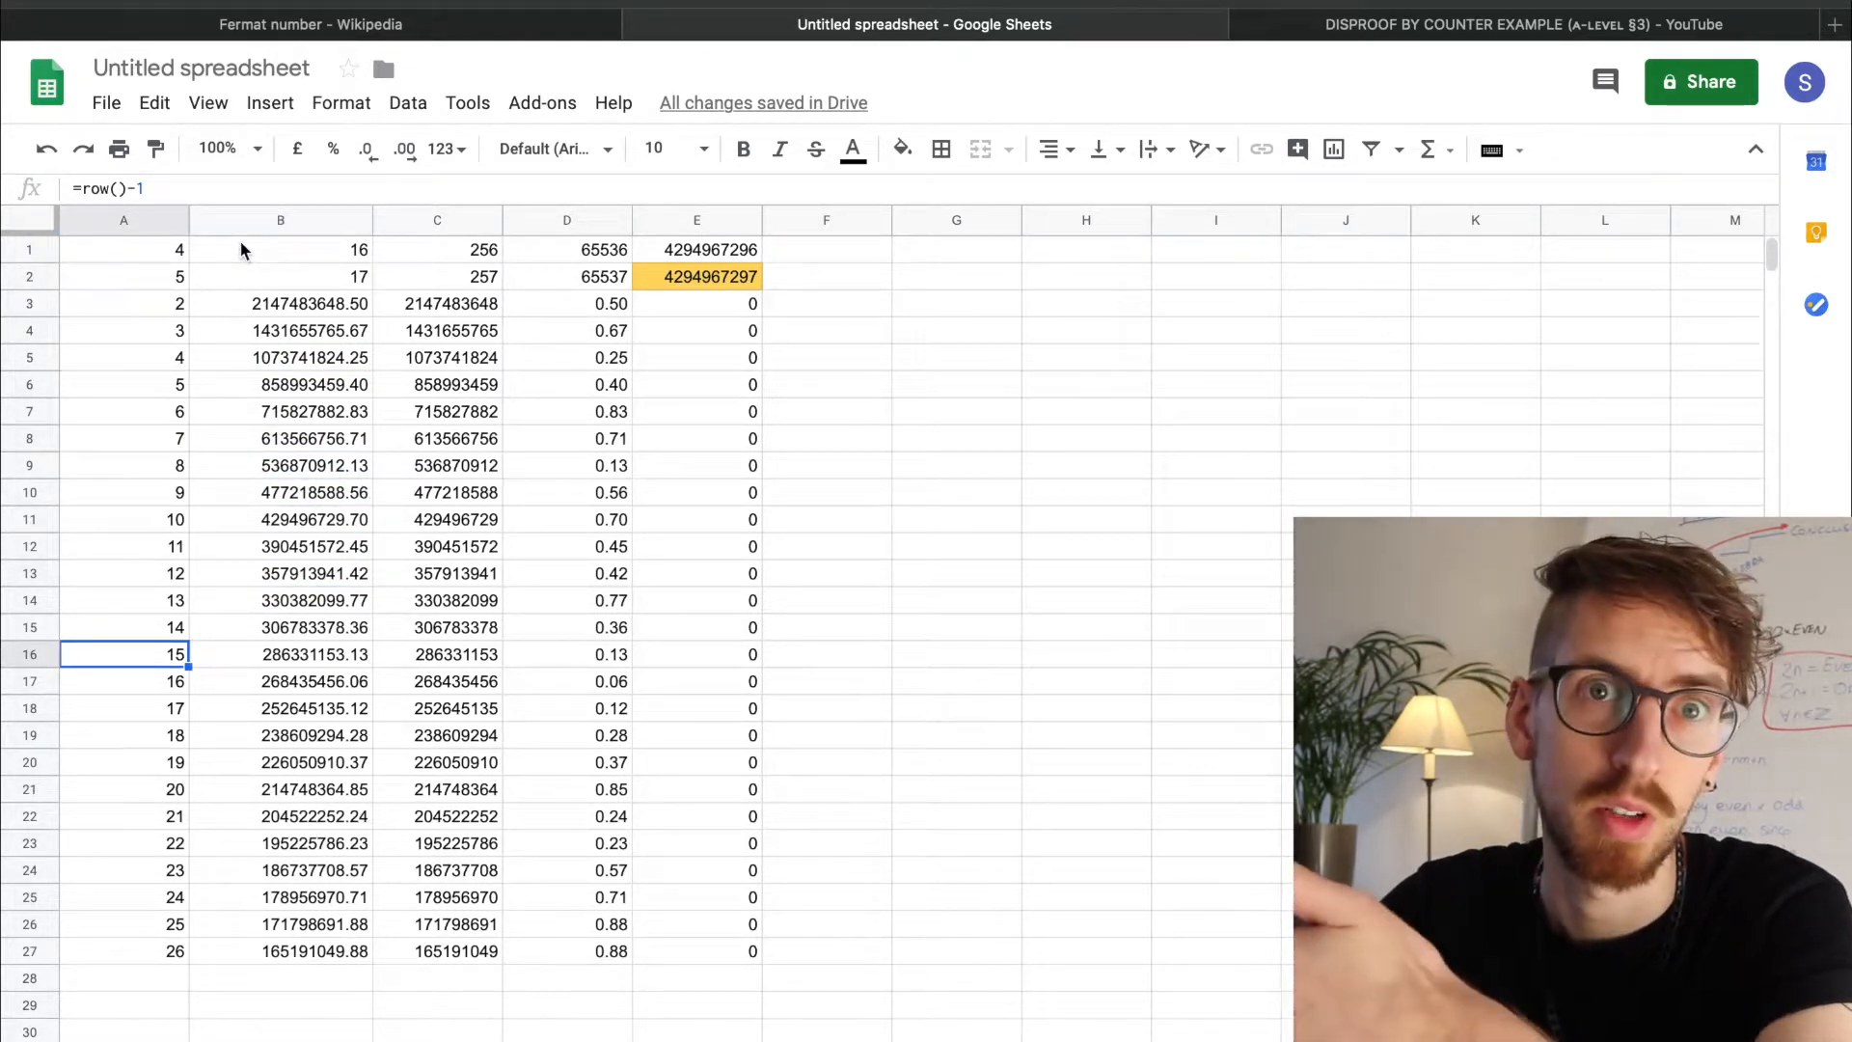
key(Right)
key(Right)
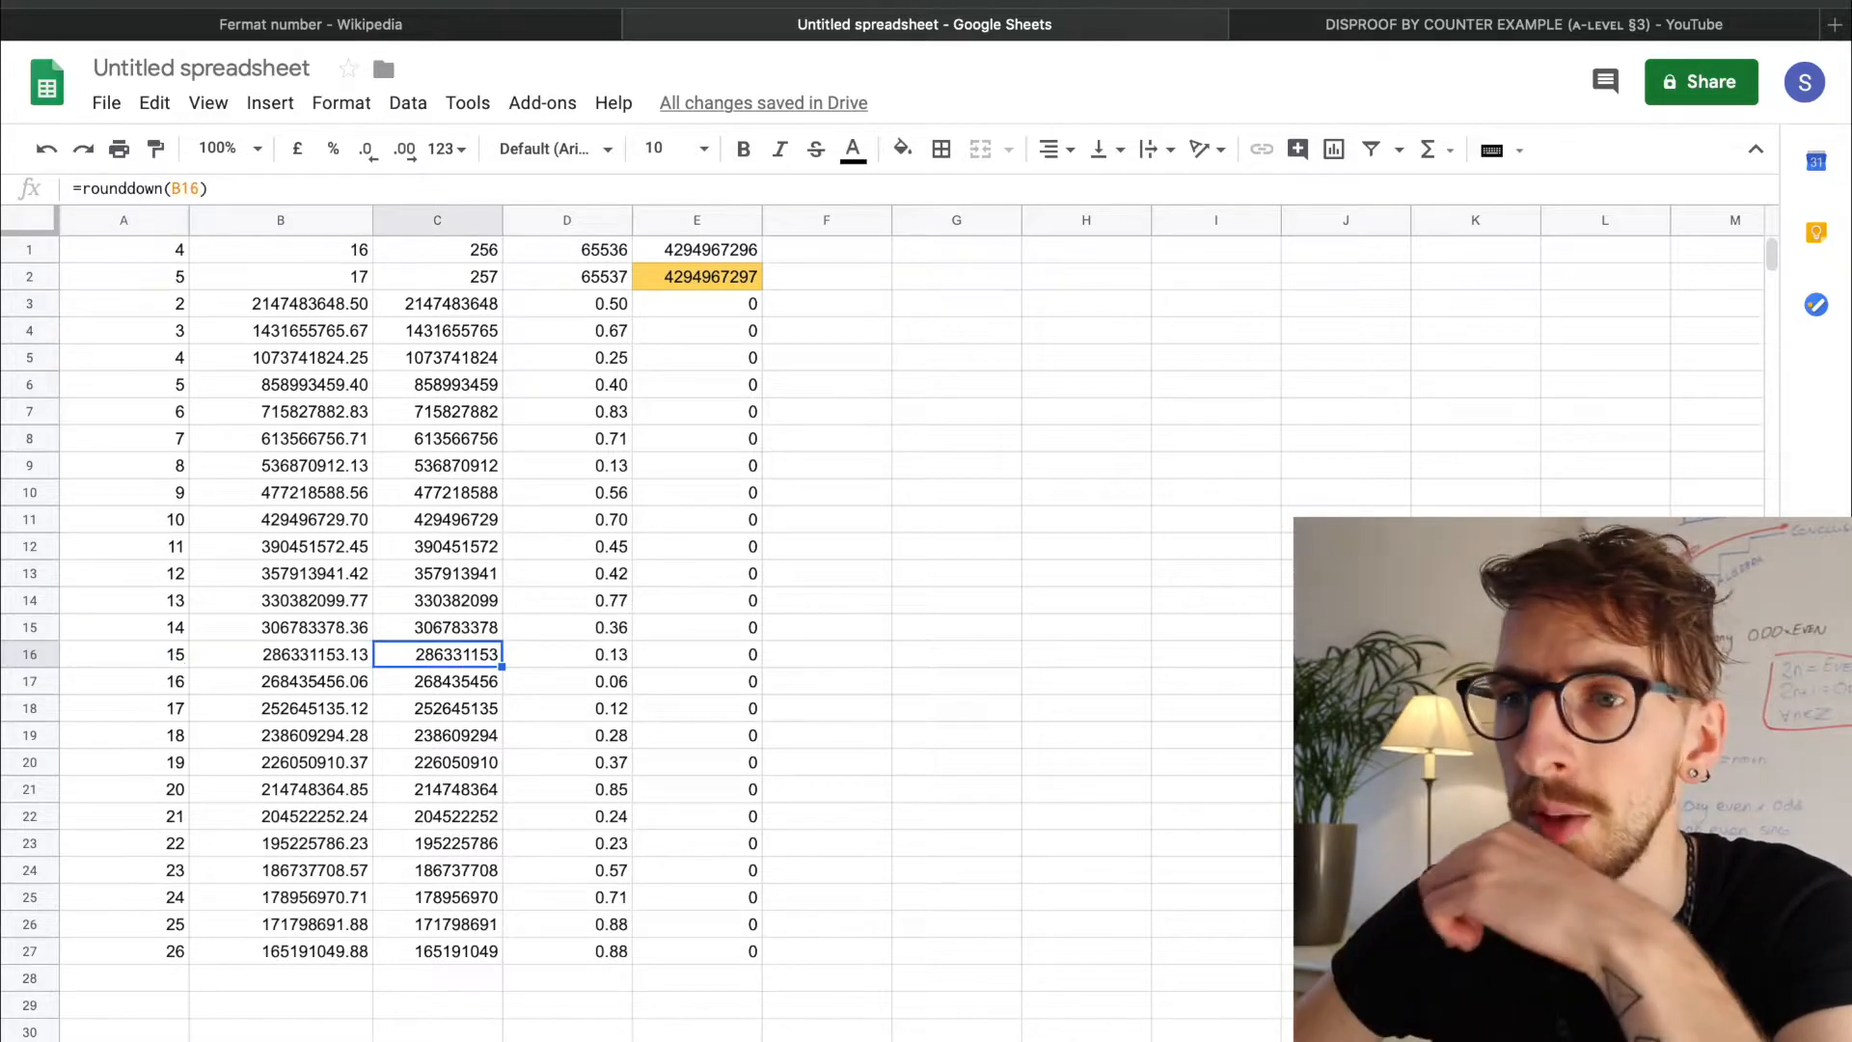
key(Right)
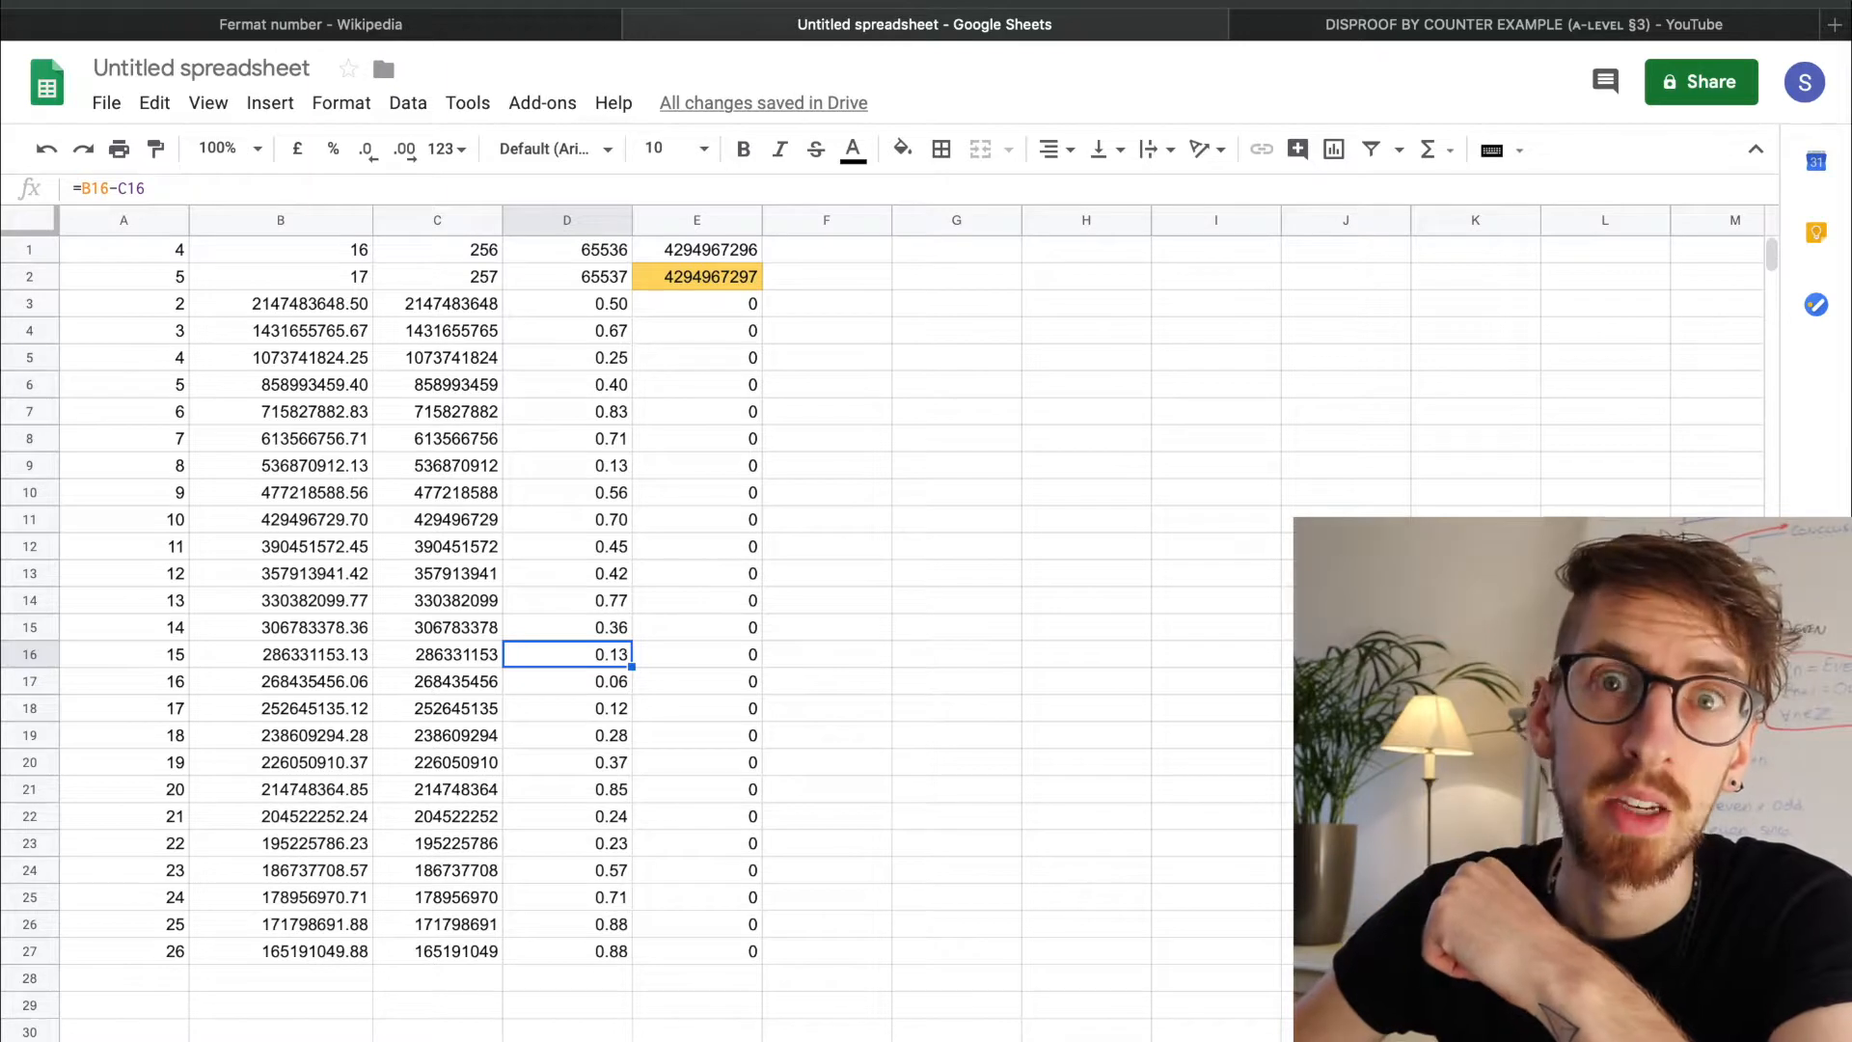
- Inspect the COUNTIF formulas along column E for correct references to column D
key(Right)
key(Down)
key(Down)
key(Down)
key(Down)
key(Down)
key(Down)
key(Down)
key(Down)
key(Down)
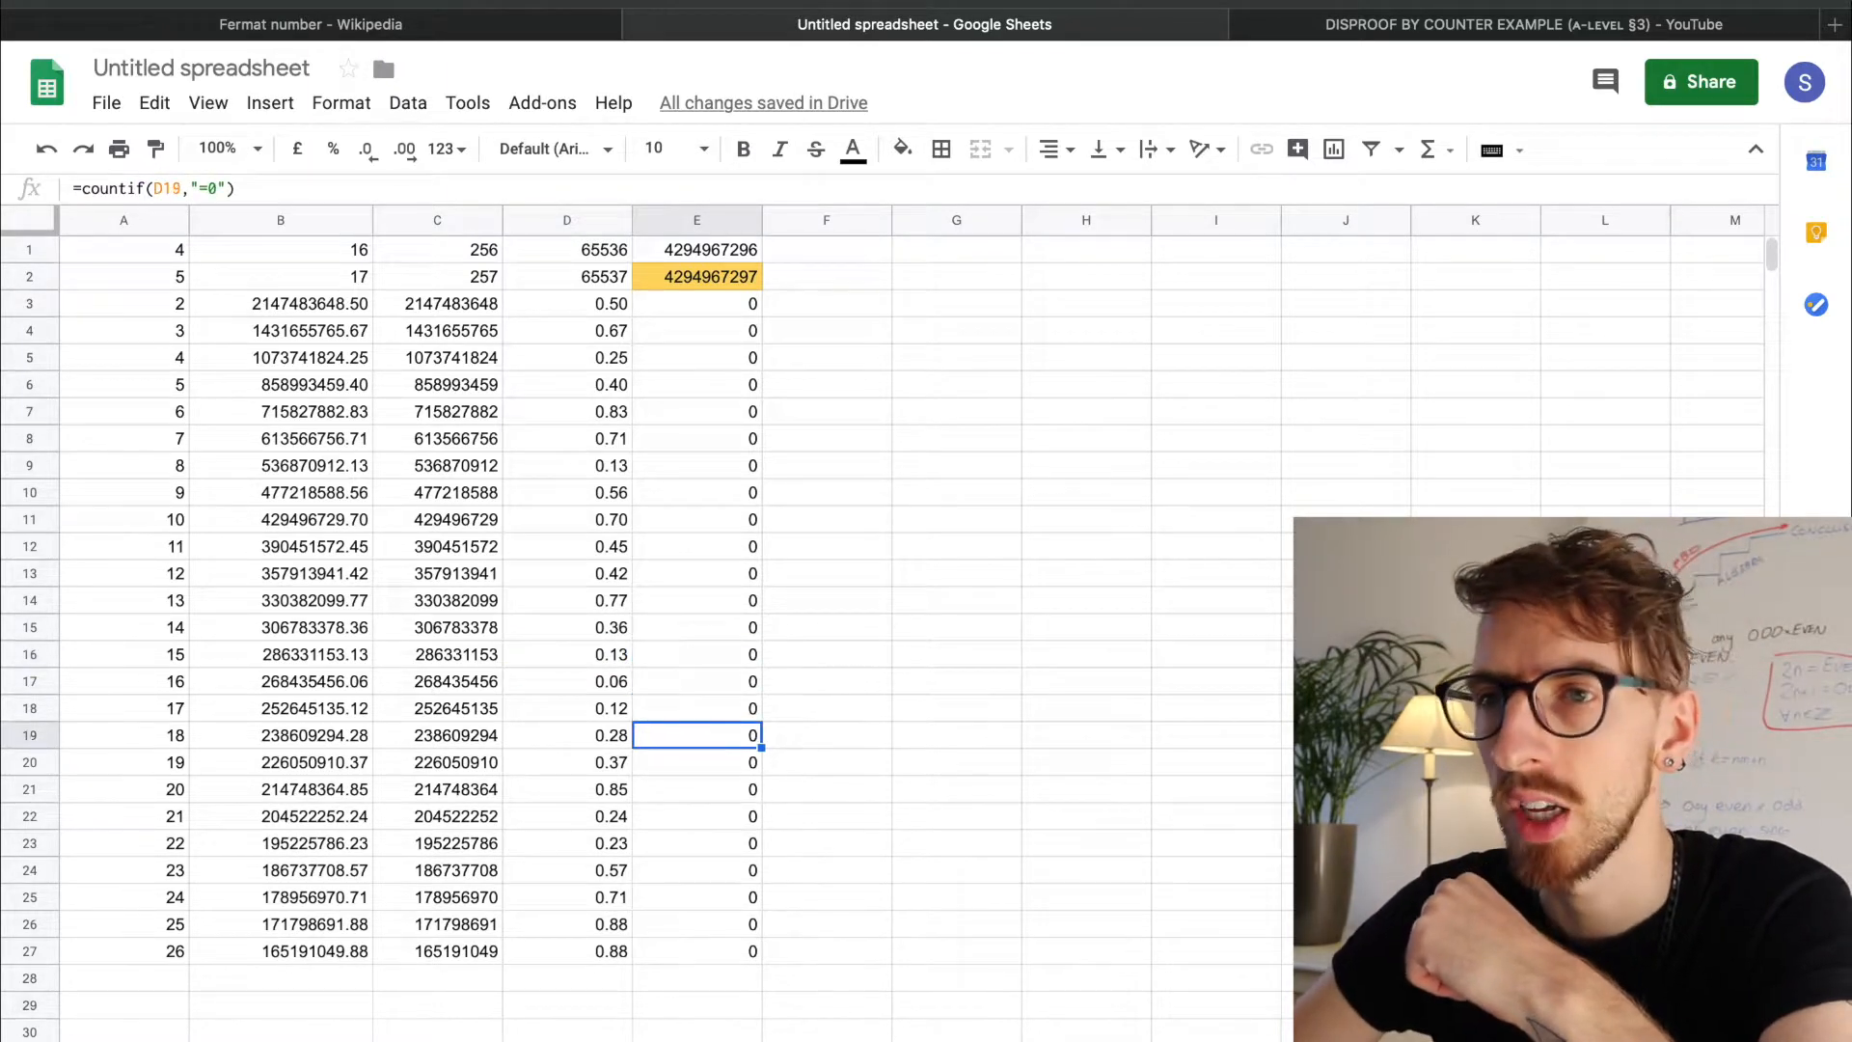
key(Up)
key(Up)
key(Up)
key(Up)
key(Up)
key(Up)
key(Up)
key(Up)
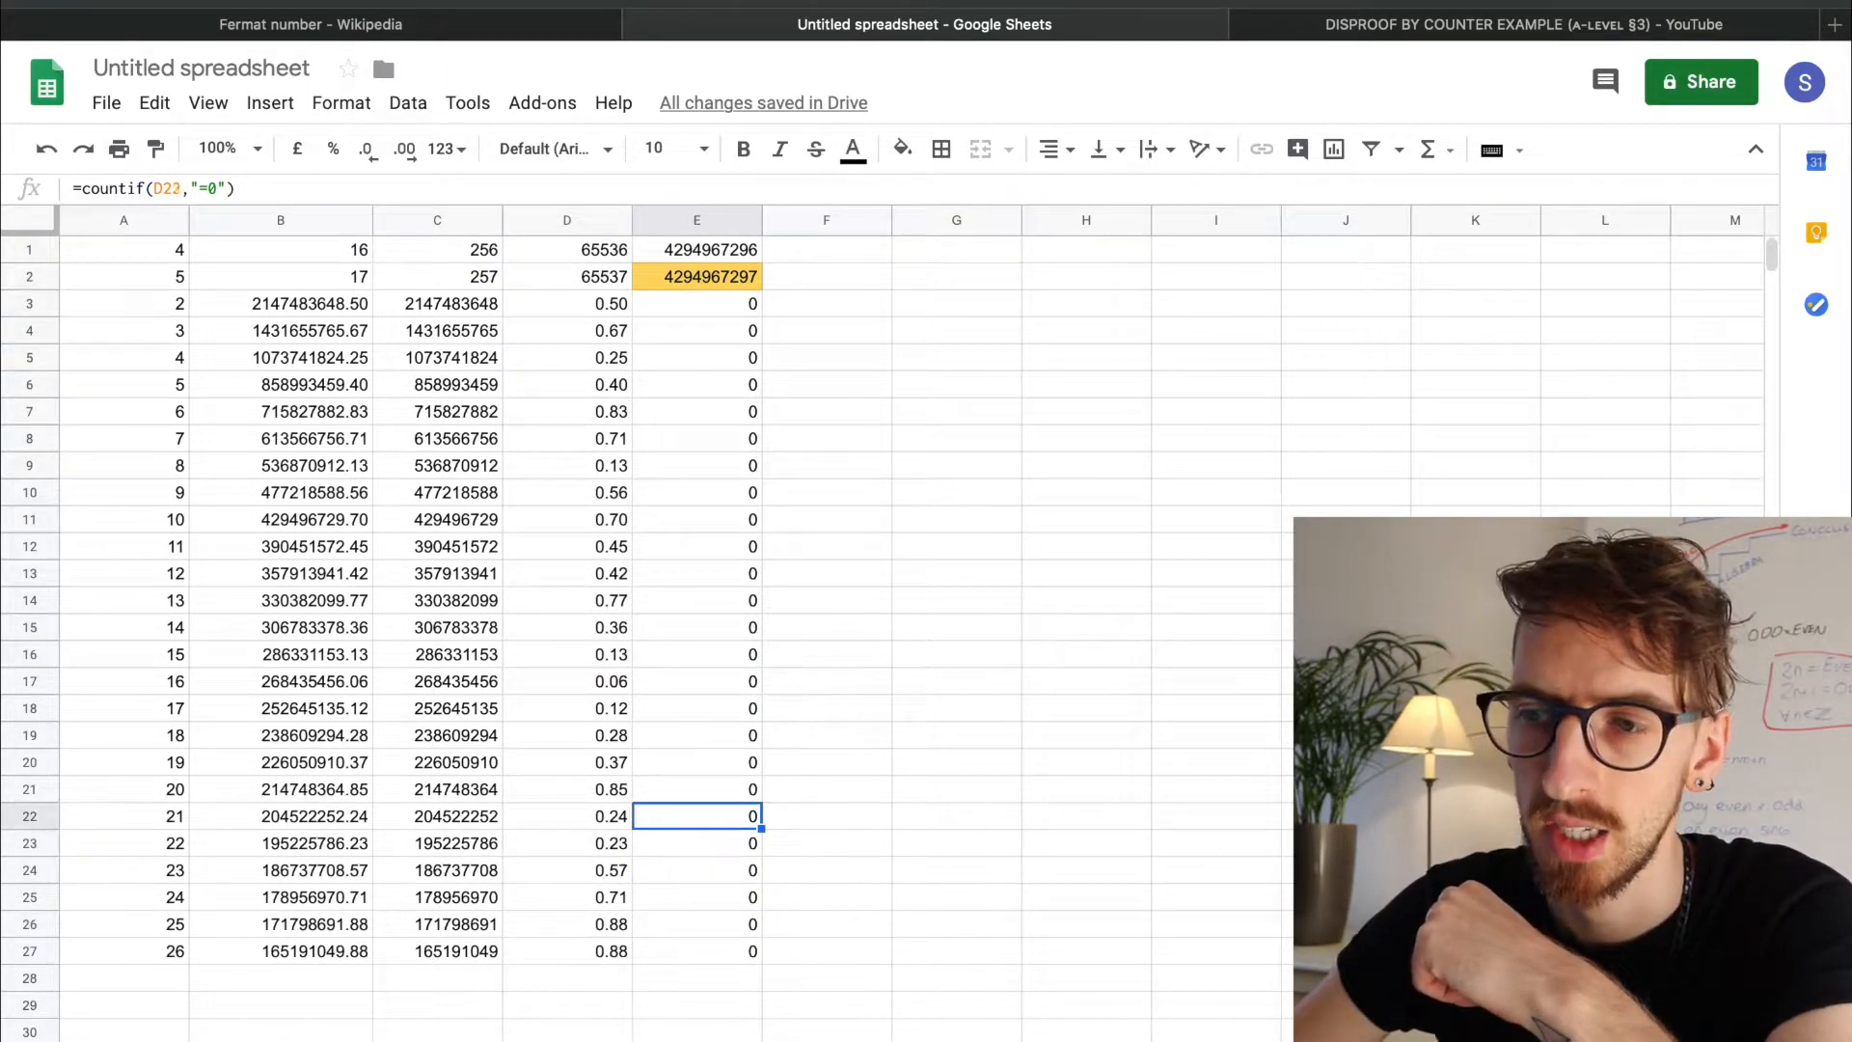
- Fill the formulas in A27:E27 down to row 91
click(671, 948)
shift+click(148, 958)
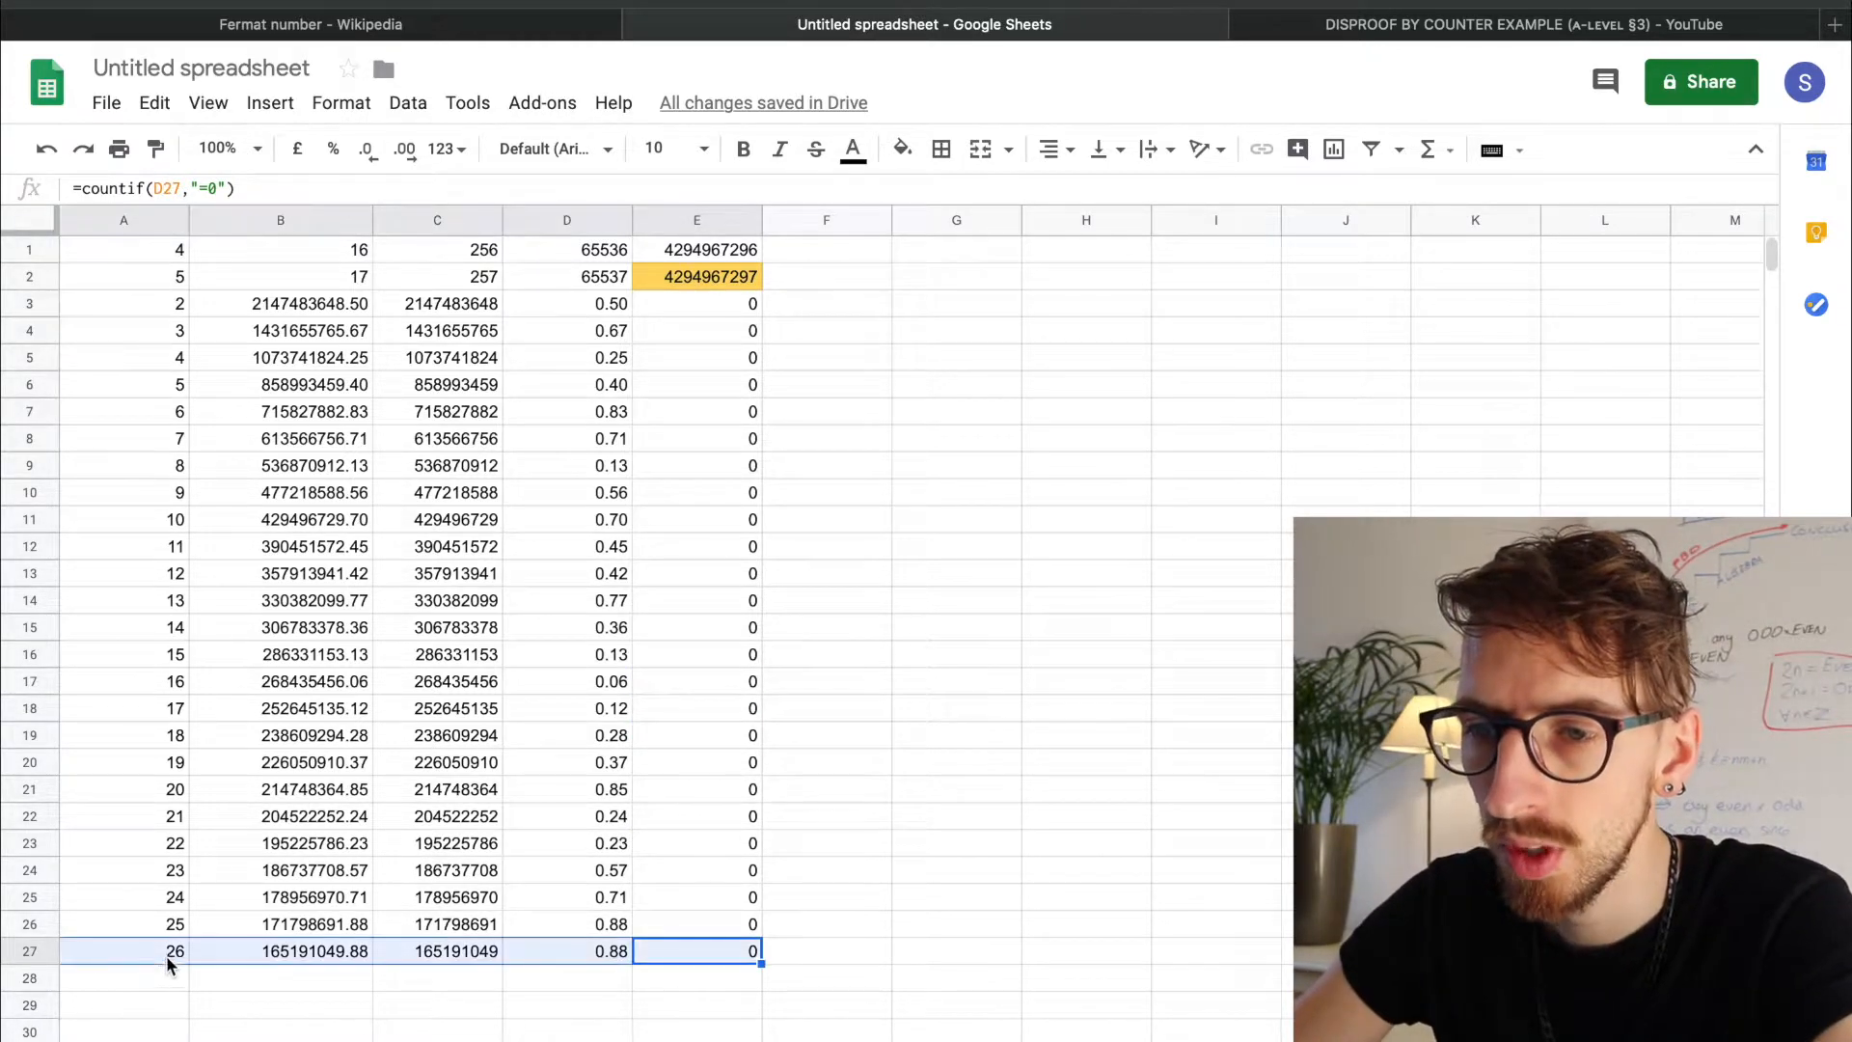
scroll(734, 829, down, 4)
drag(758, 611, 763, 858)
drag(762, 1033, 736, 860)
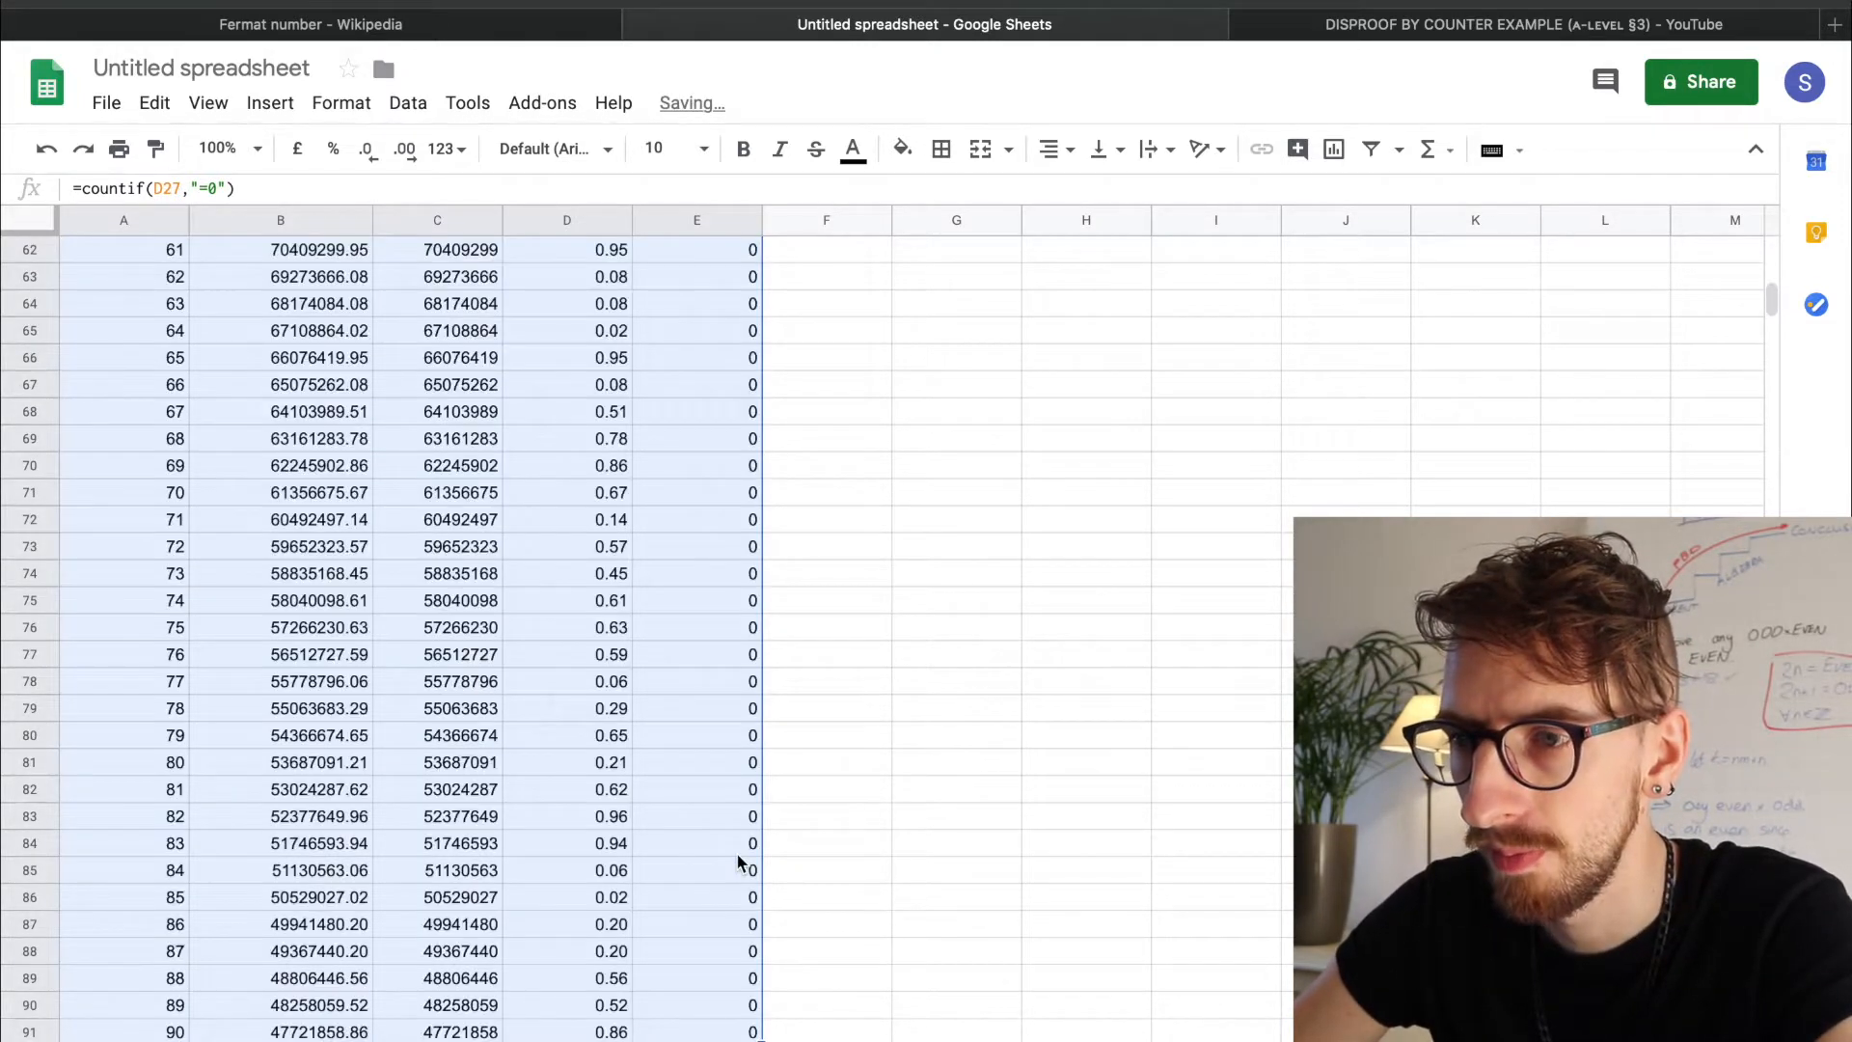
- Examine the extended results for flagged quotients and review the highlighted Fermat number and the formulas in B3 and C3
click(745, 869)
scroll(748, 912, up, 2)
scroll(749, 912, up, 15)
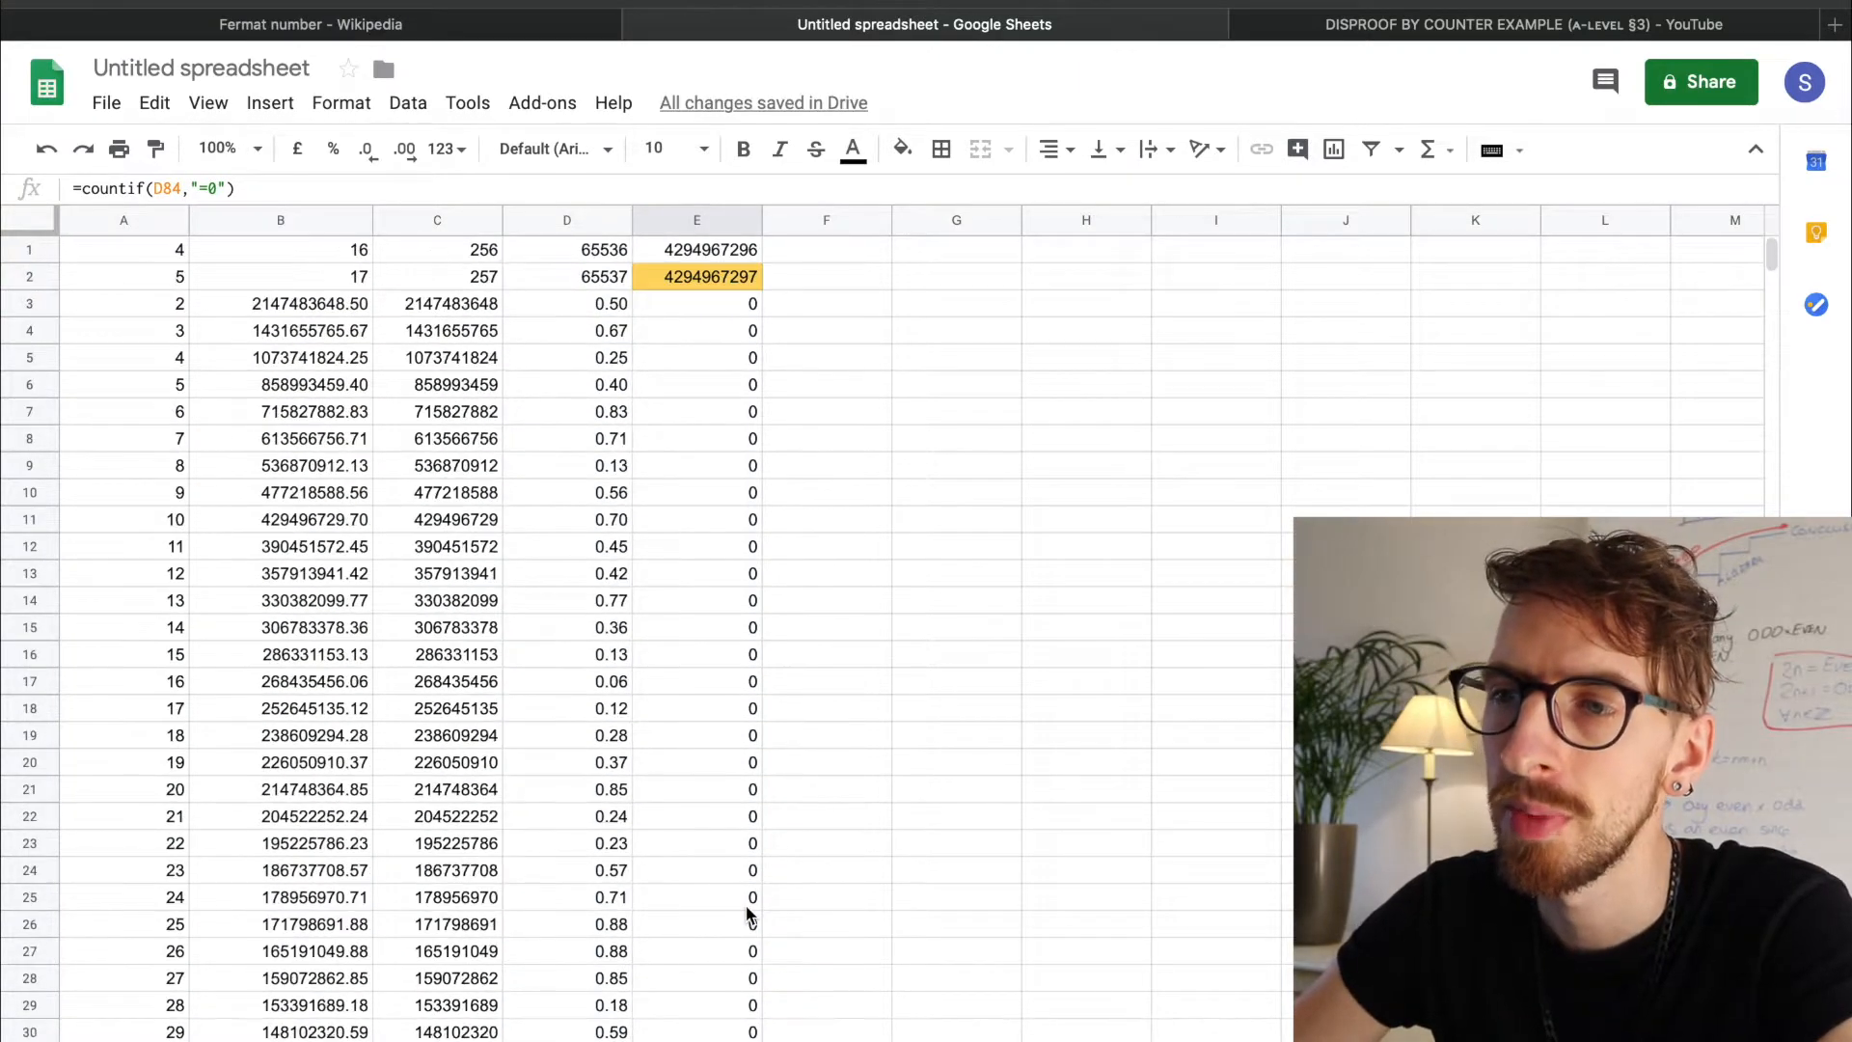
scroll(749, 912, down, 15)
scroll(749, 912, up, 18)
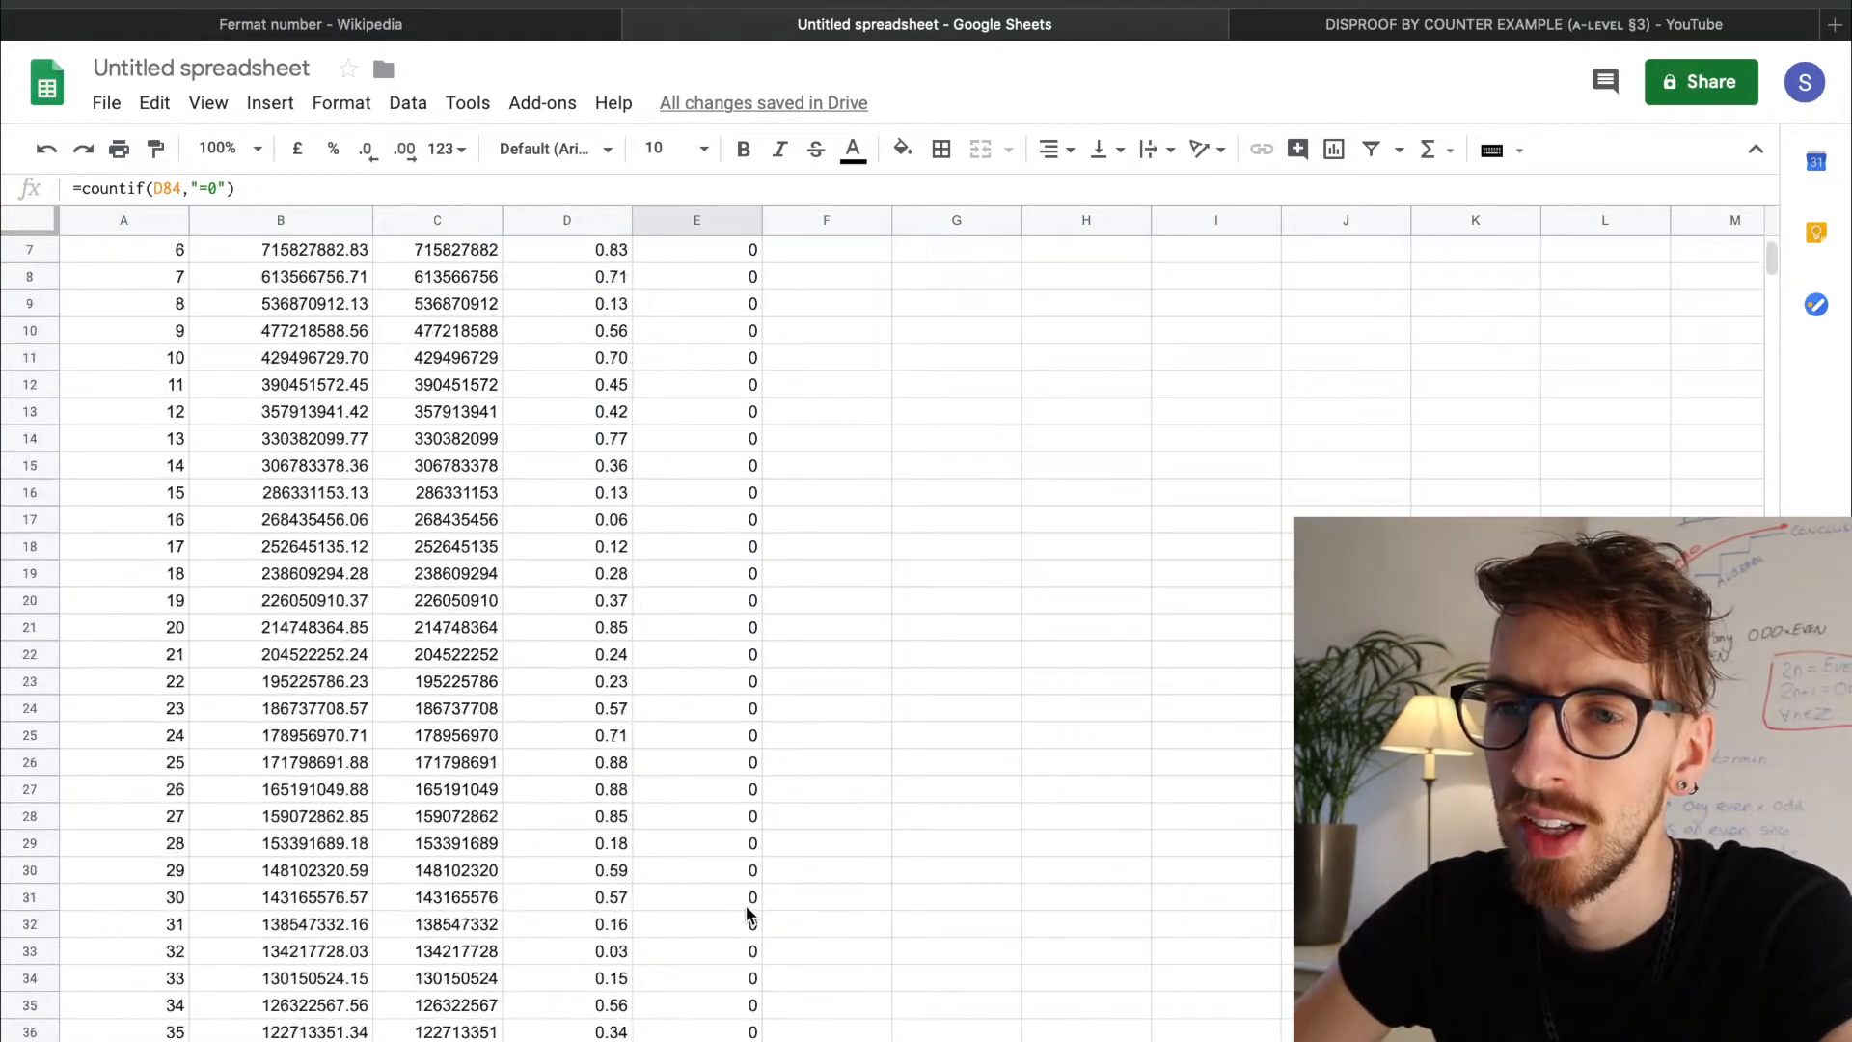
click(154, 519)
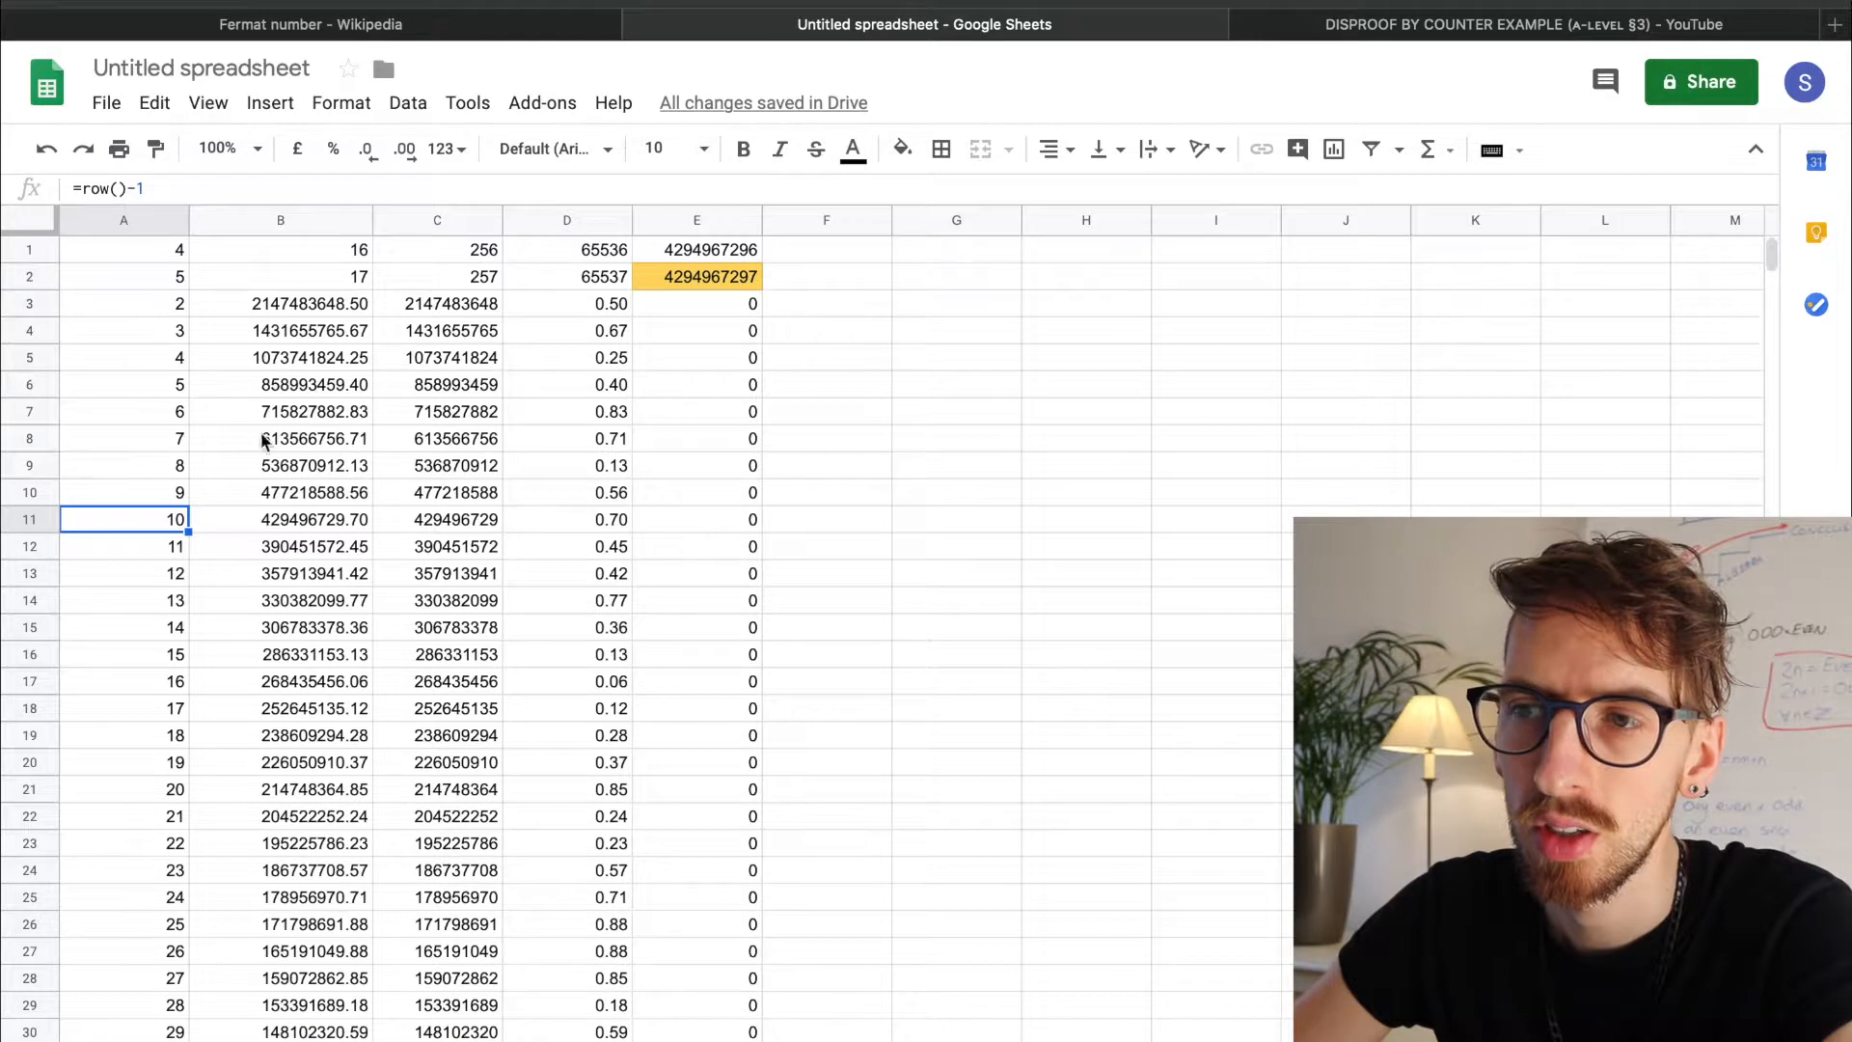
click(700, 279)
click(789, 288)
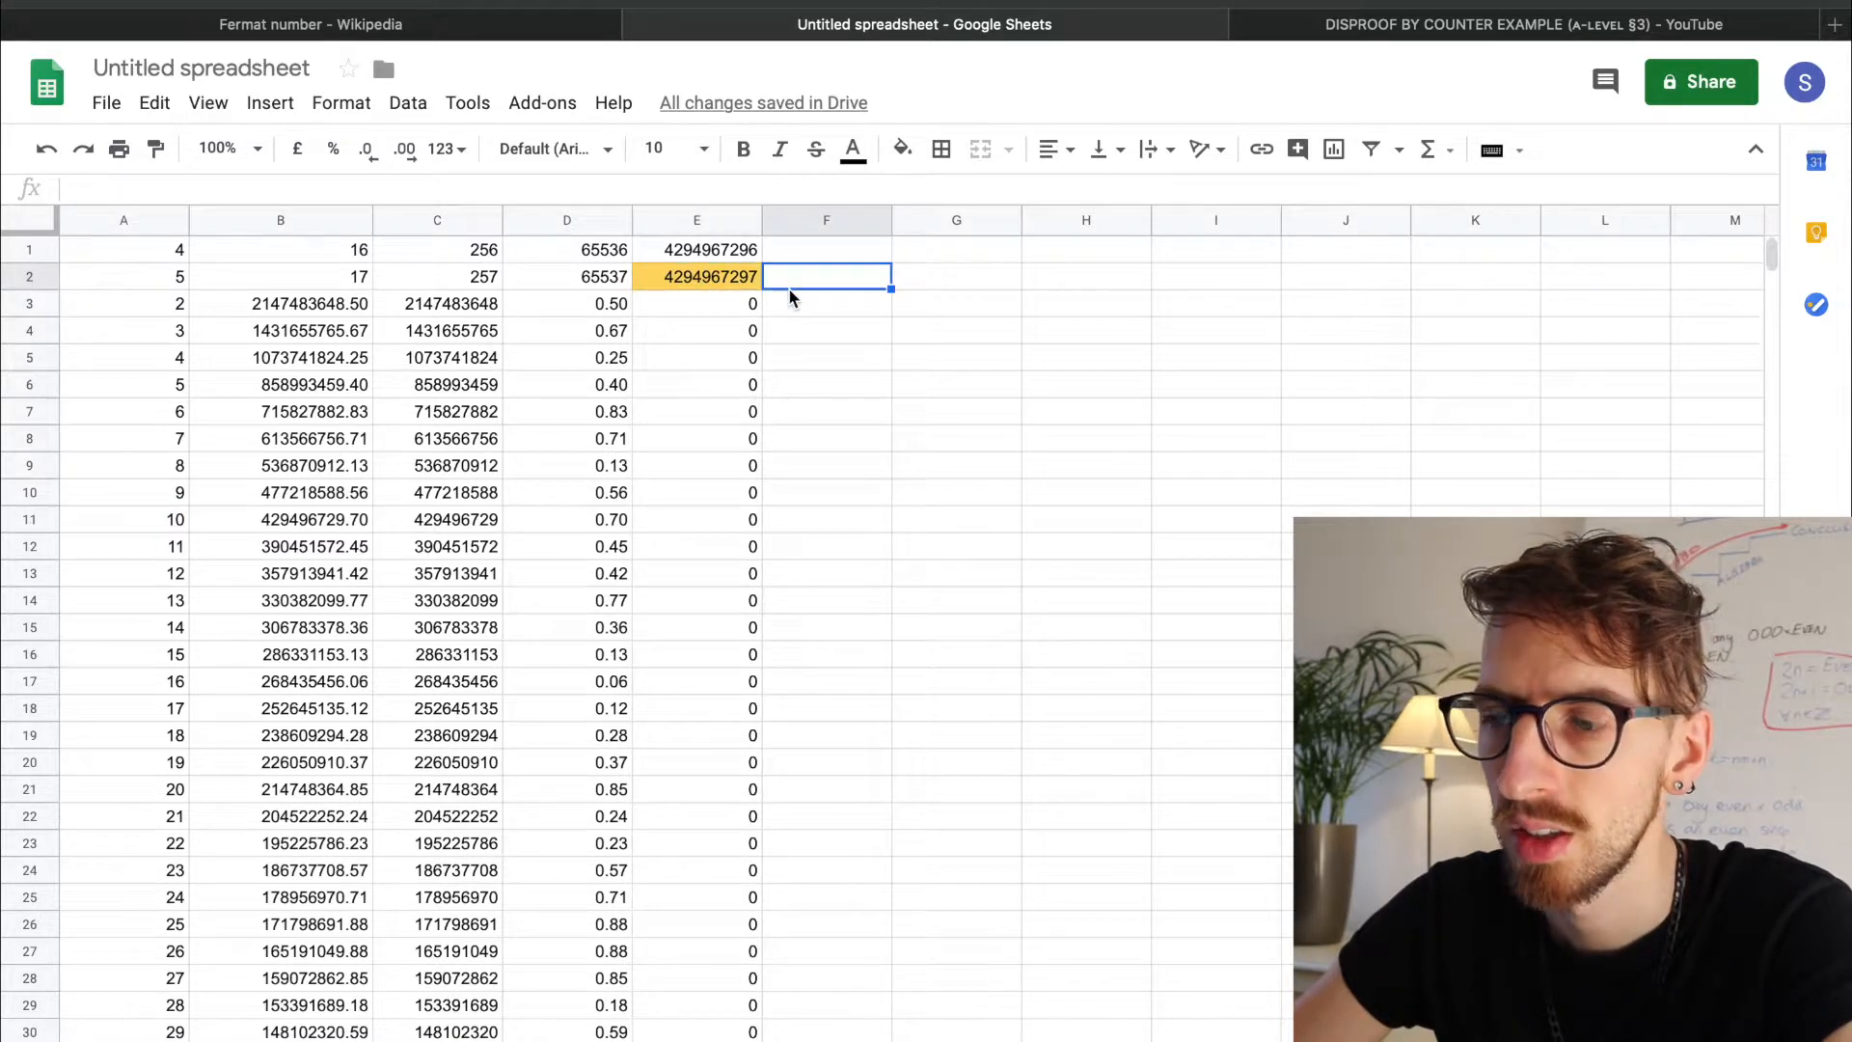
click(321, 307)
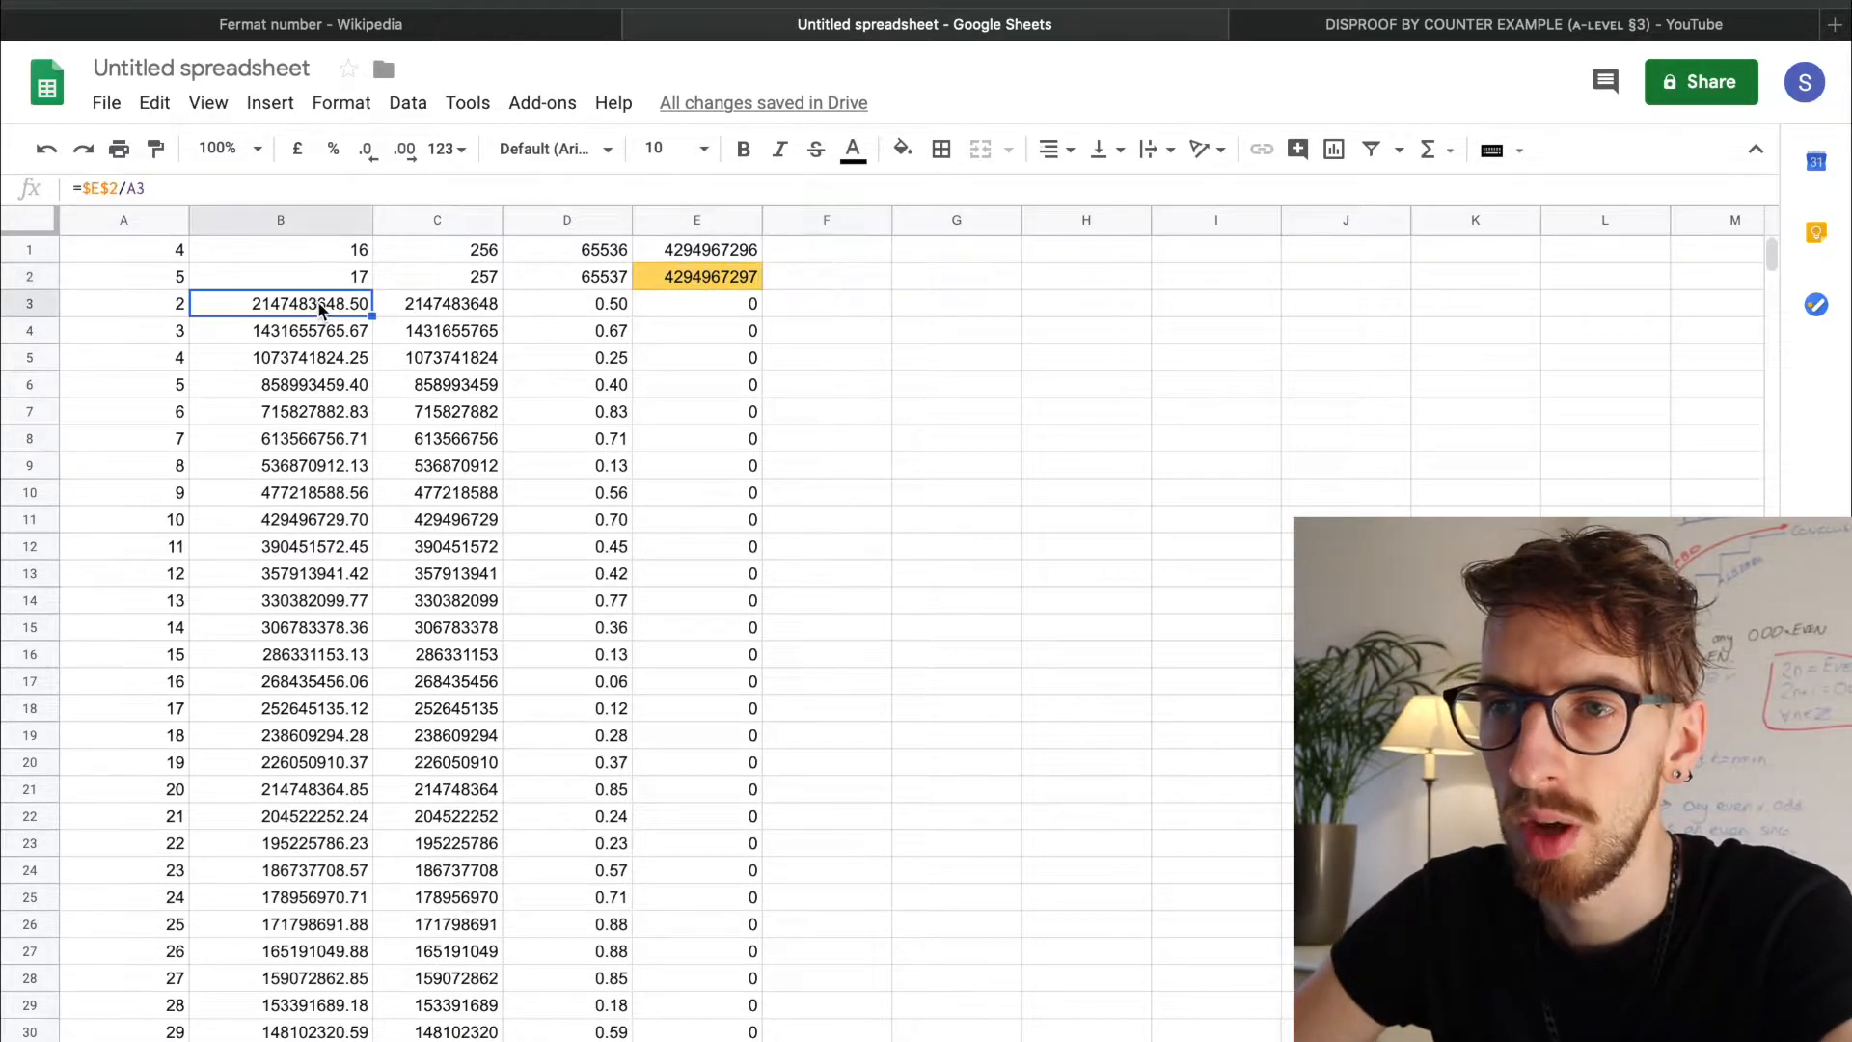
click(451, 305)
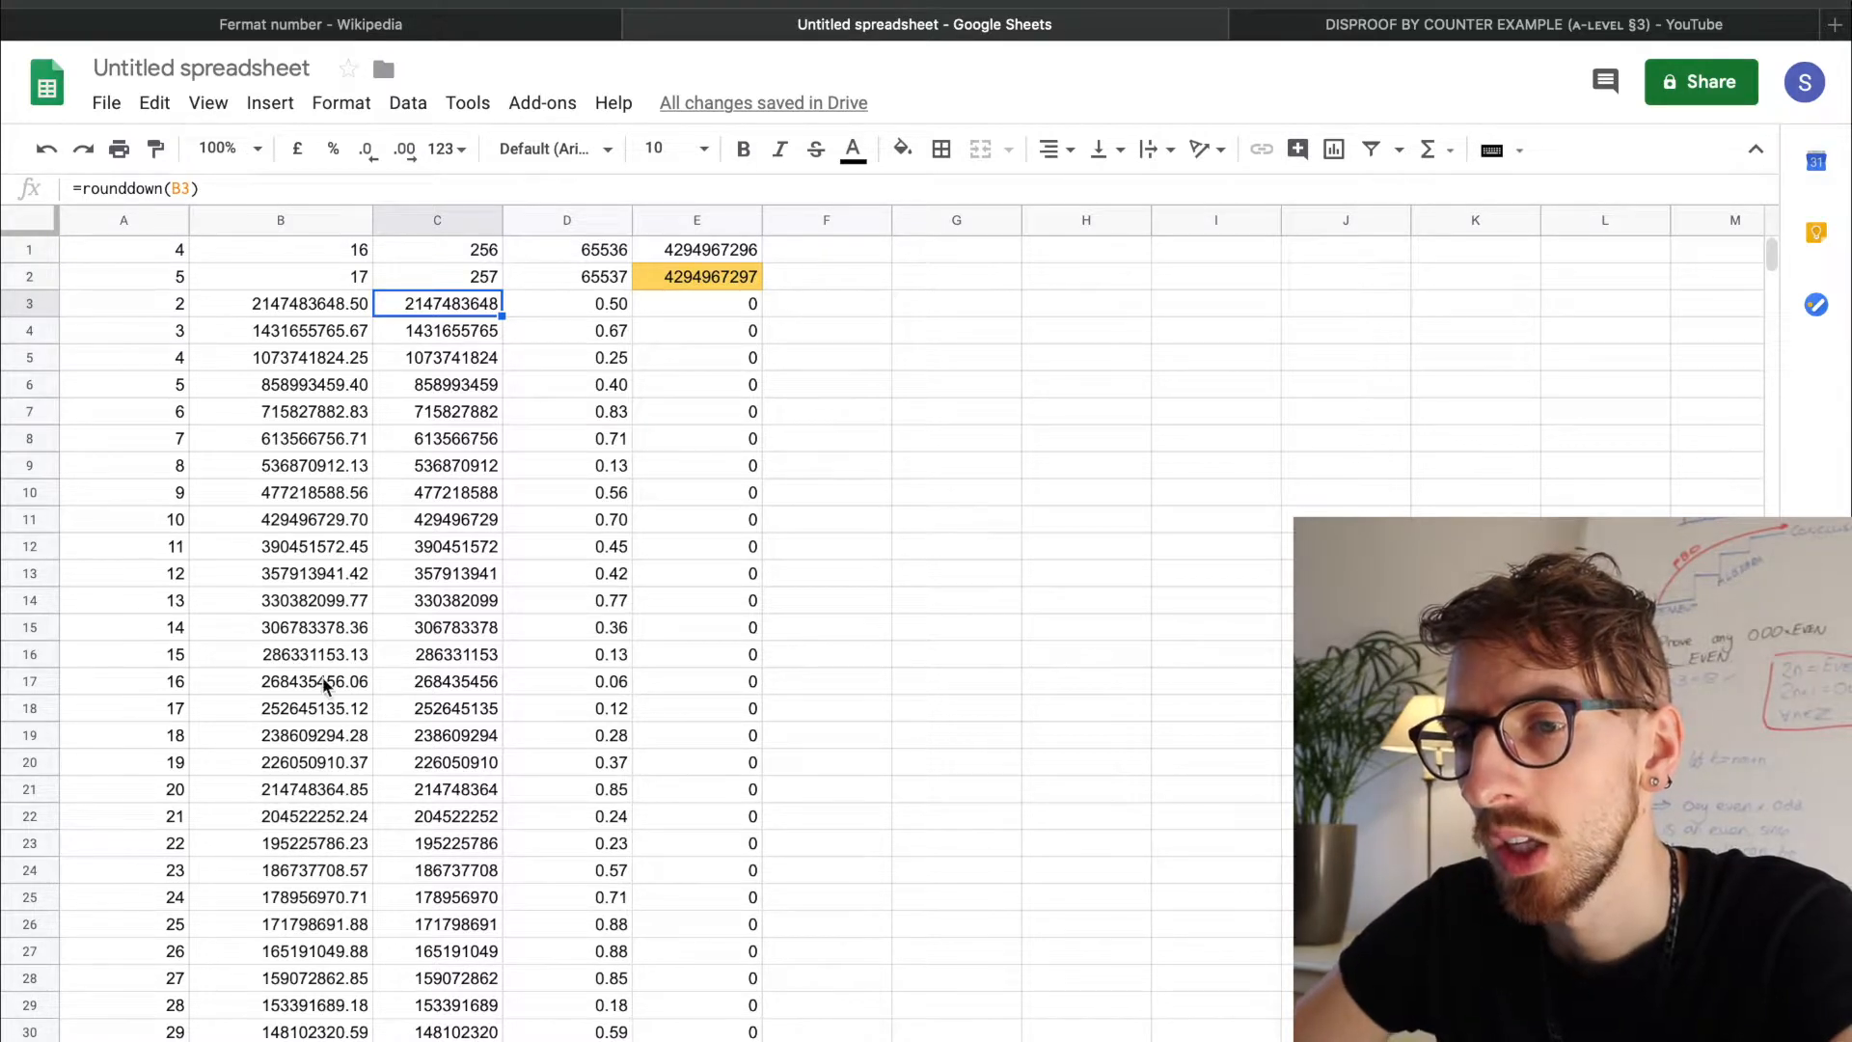
- Fill the formulas in A91:E91 down to row 583
scroll(325, 684, down, 20)
scroll(325, 686, up, 13)
scroll(324, 686, down, 1)
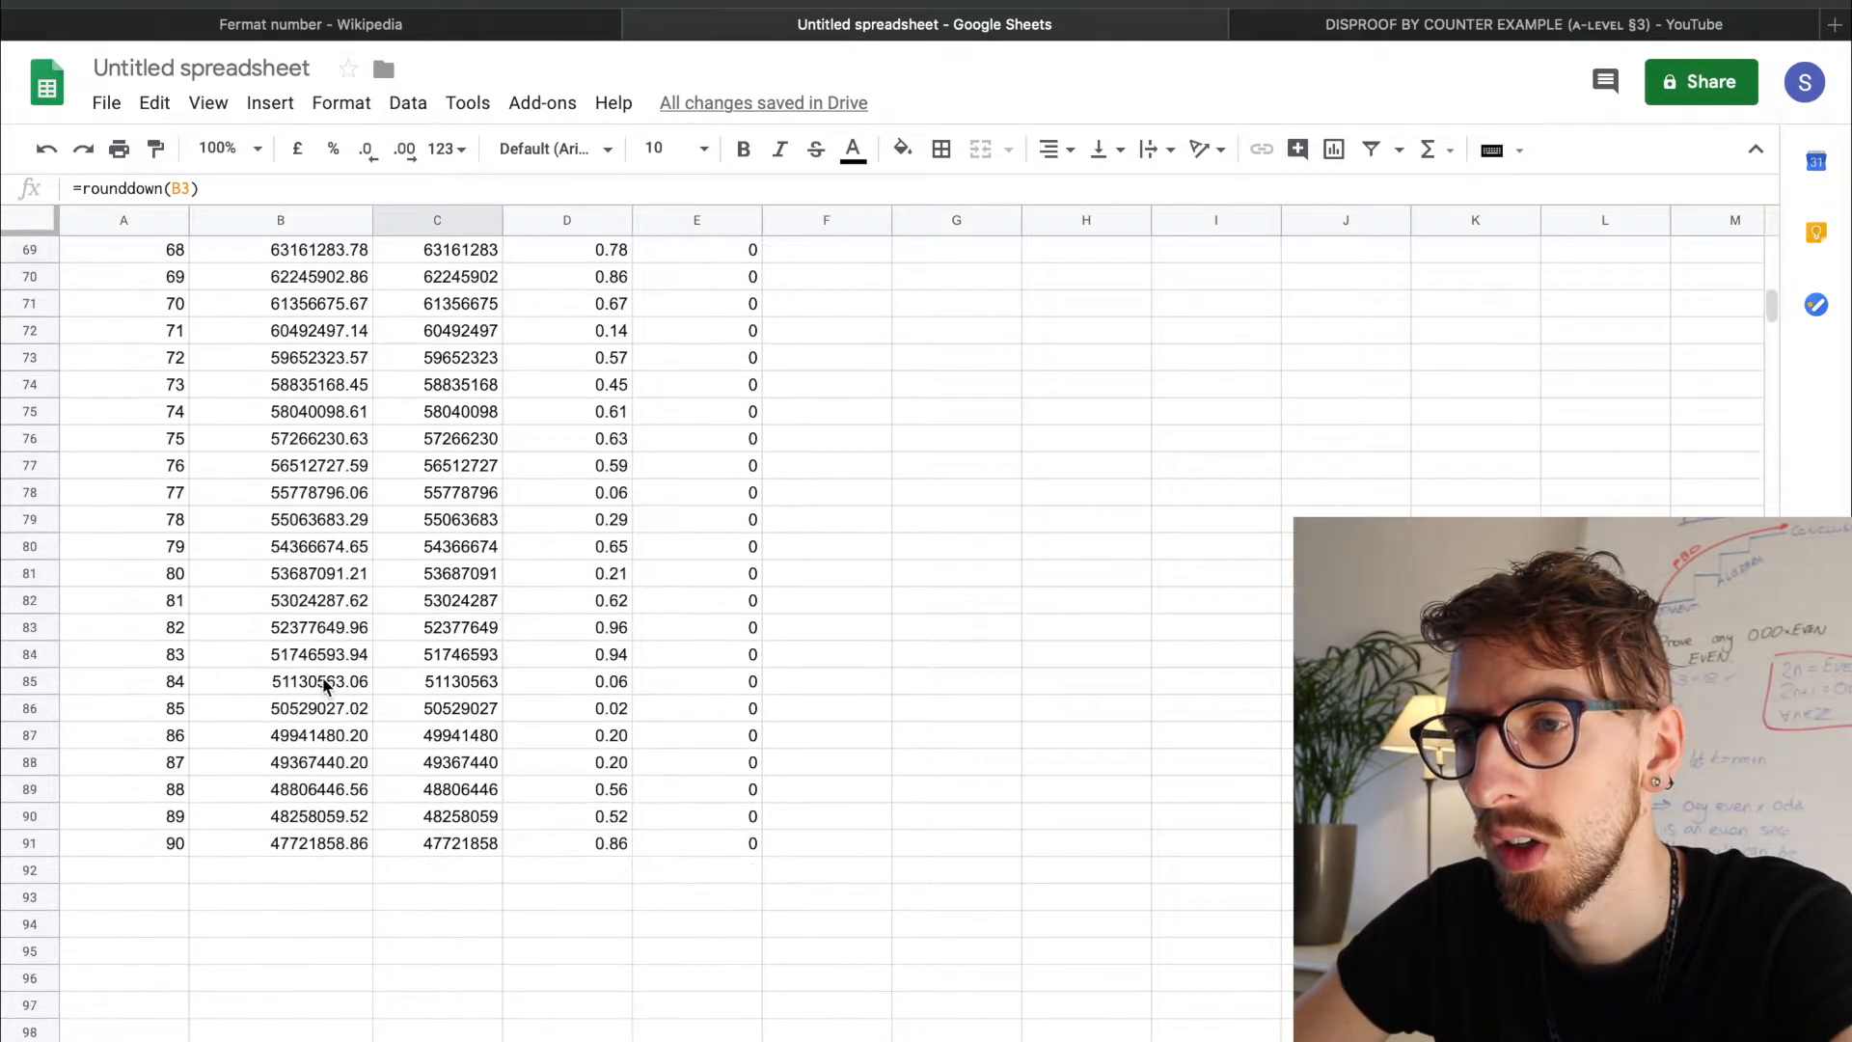
click(138, 843)
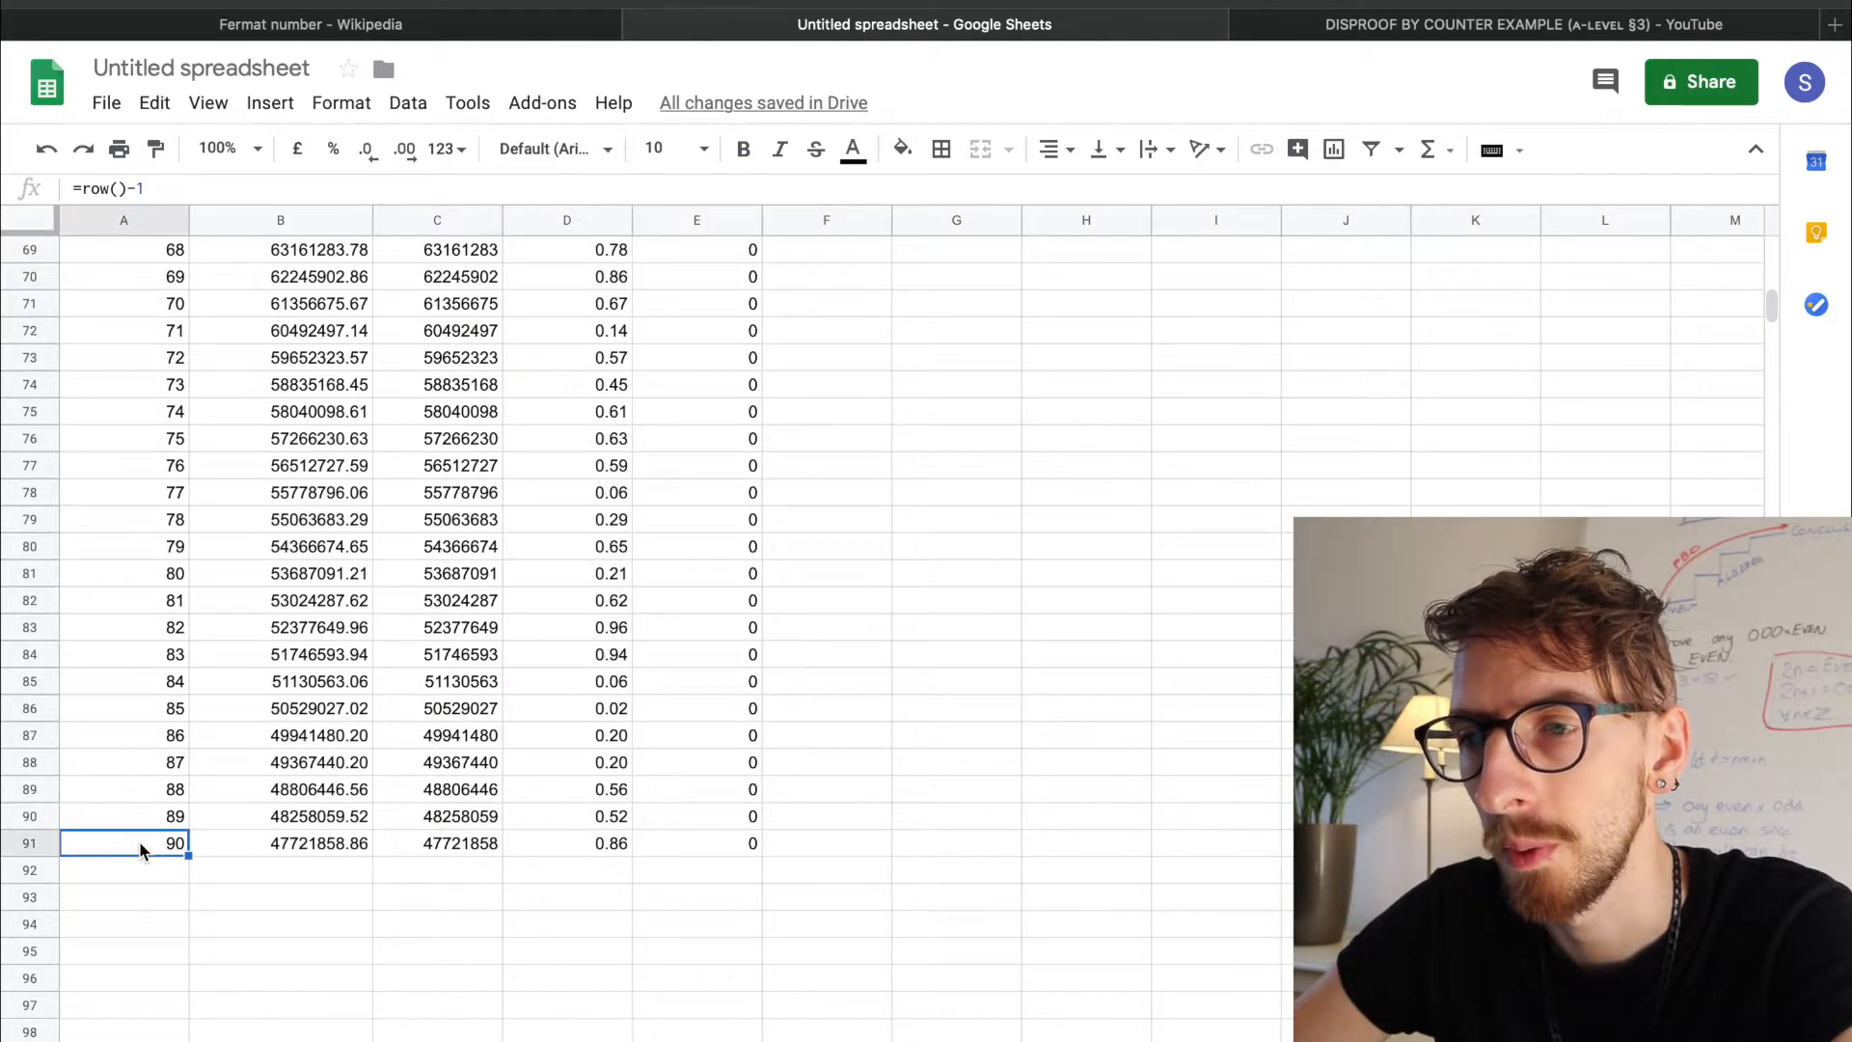
shift+click(727, 837)
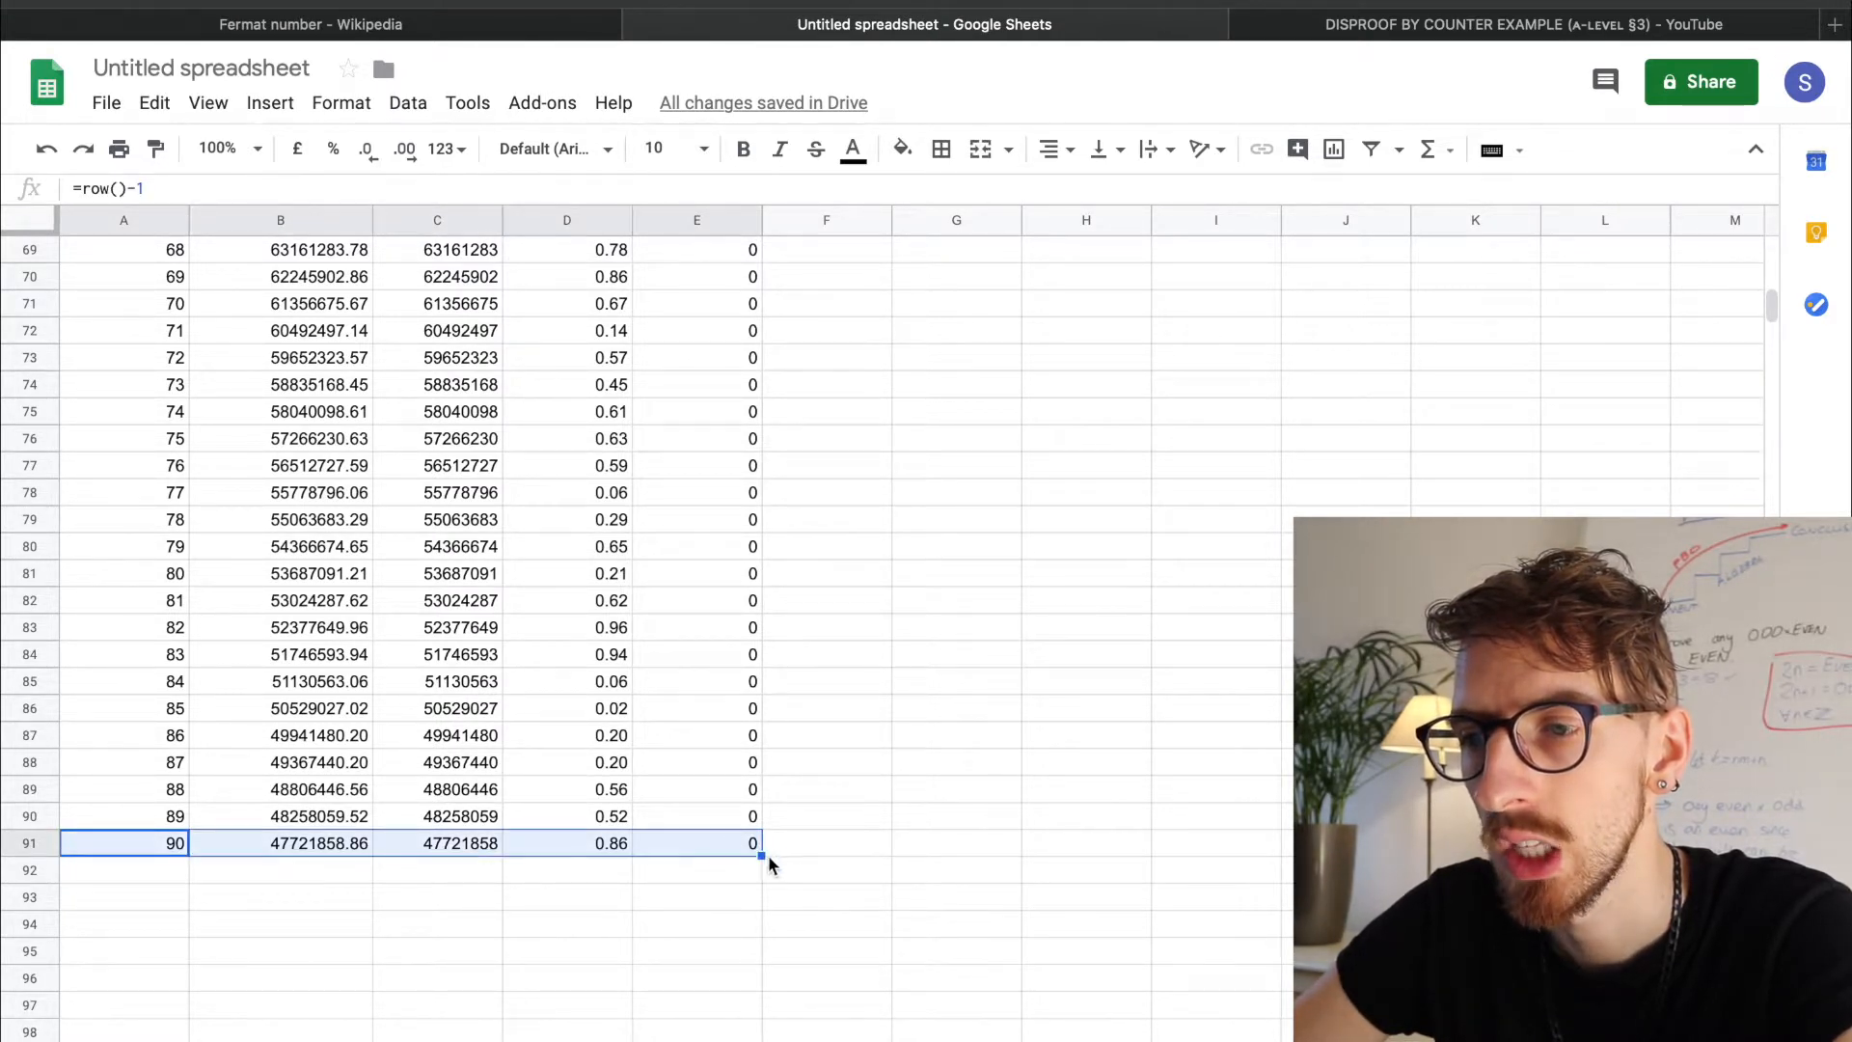
drag(760, 855, 762, 1037)
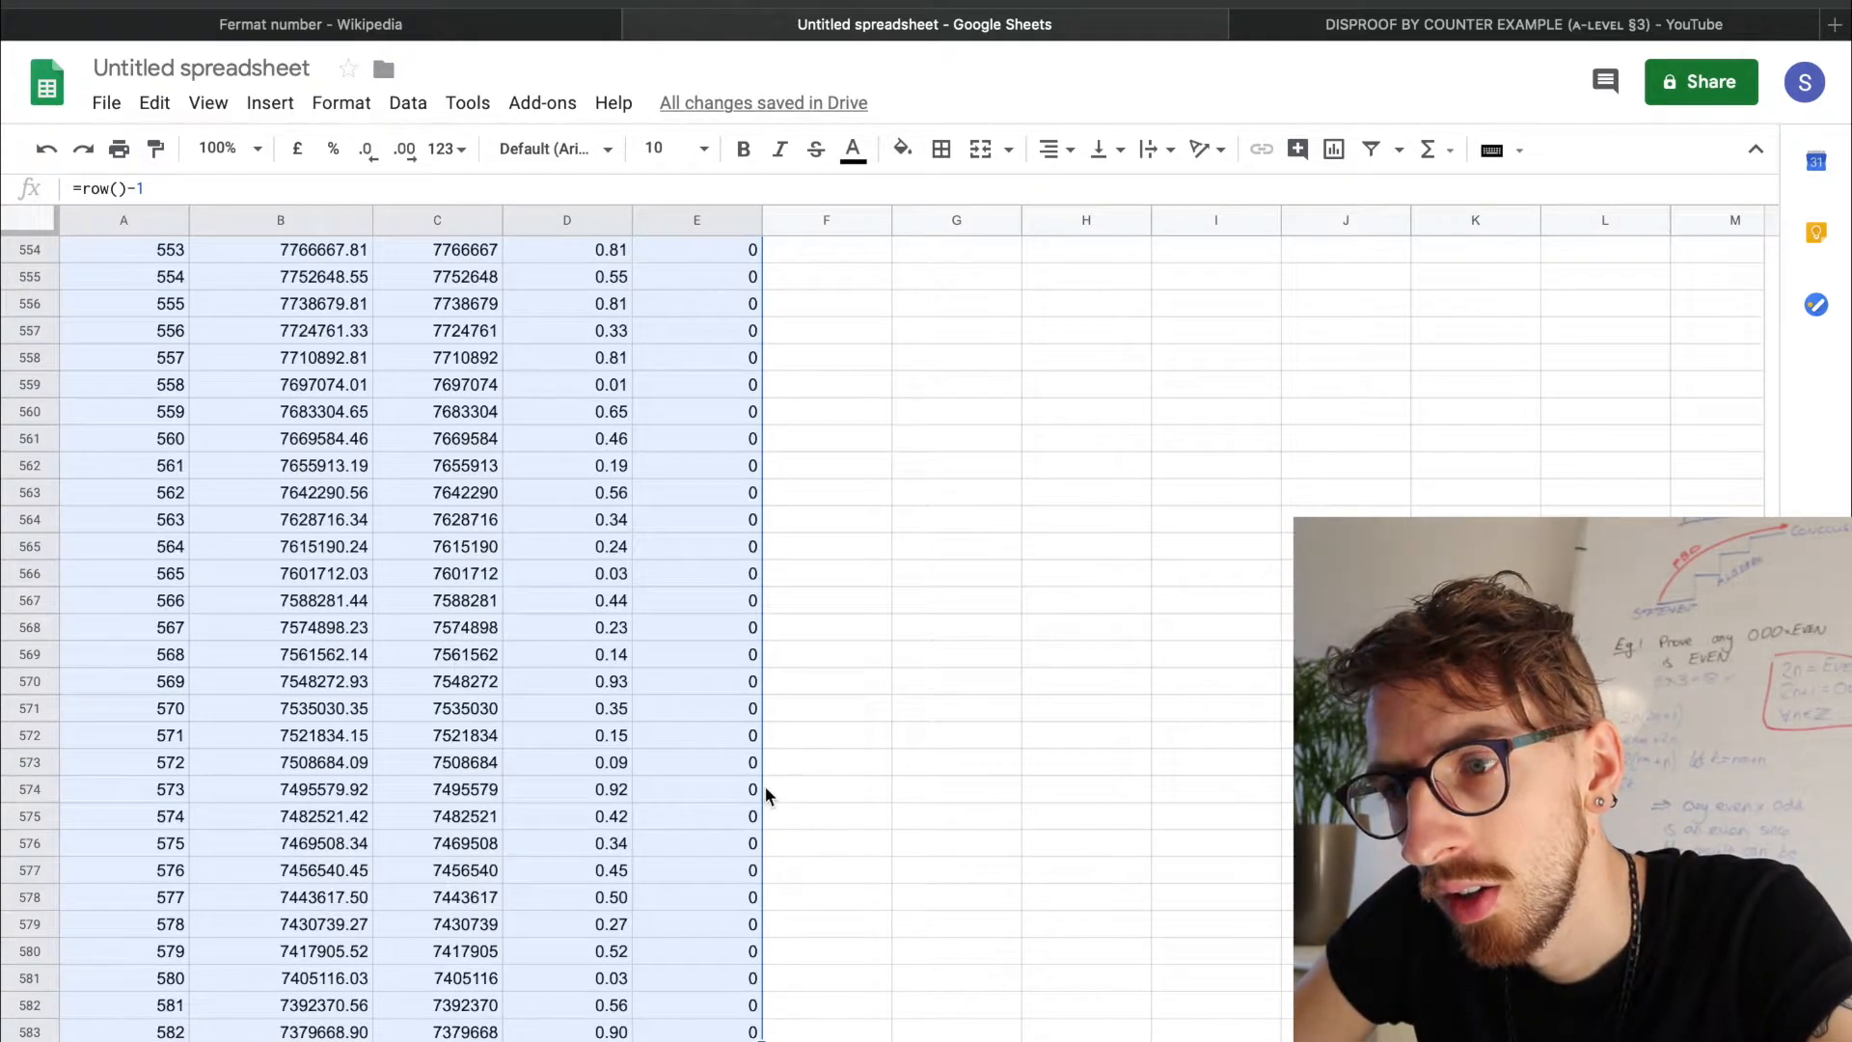
- Open the conditional formatting rules for the whole of column E
scroll(766, 785, up, 20)
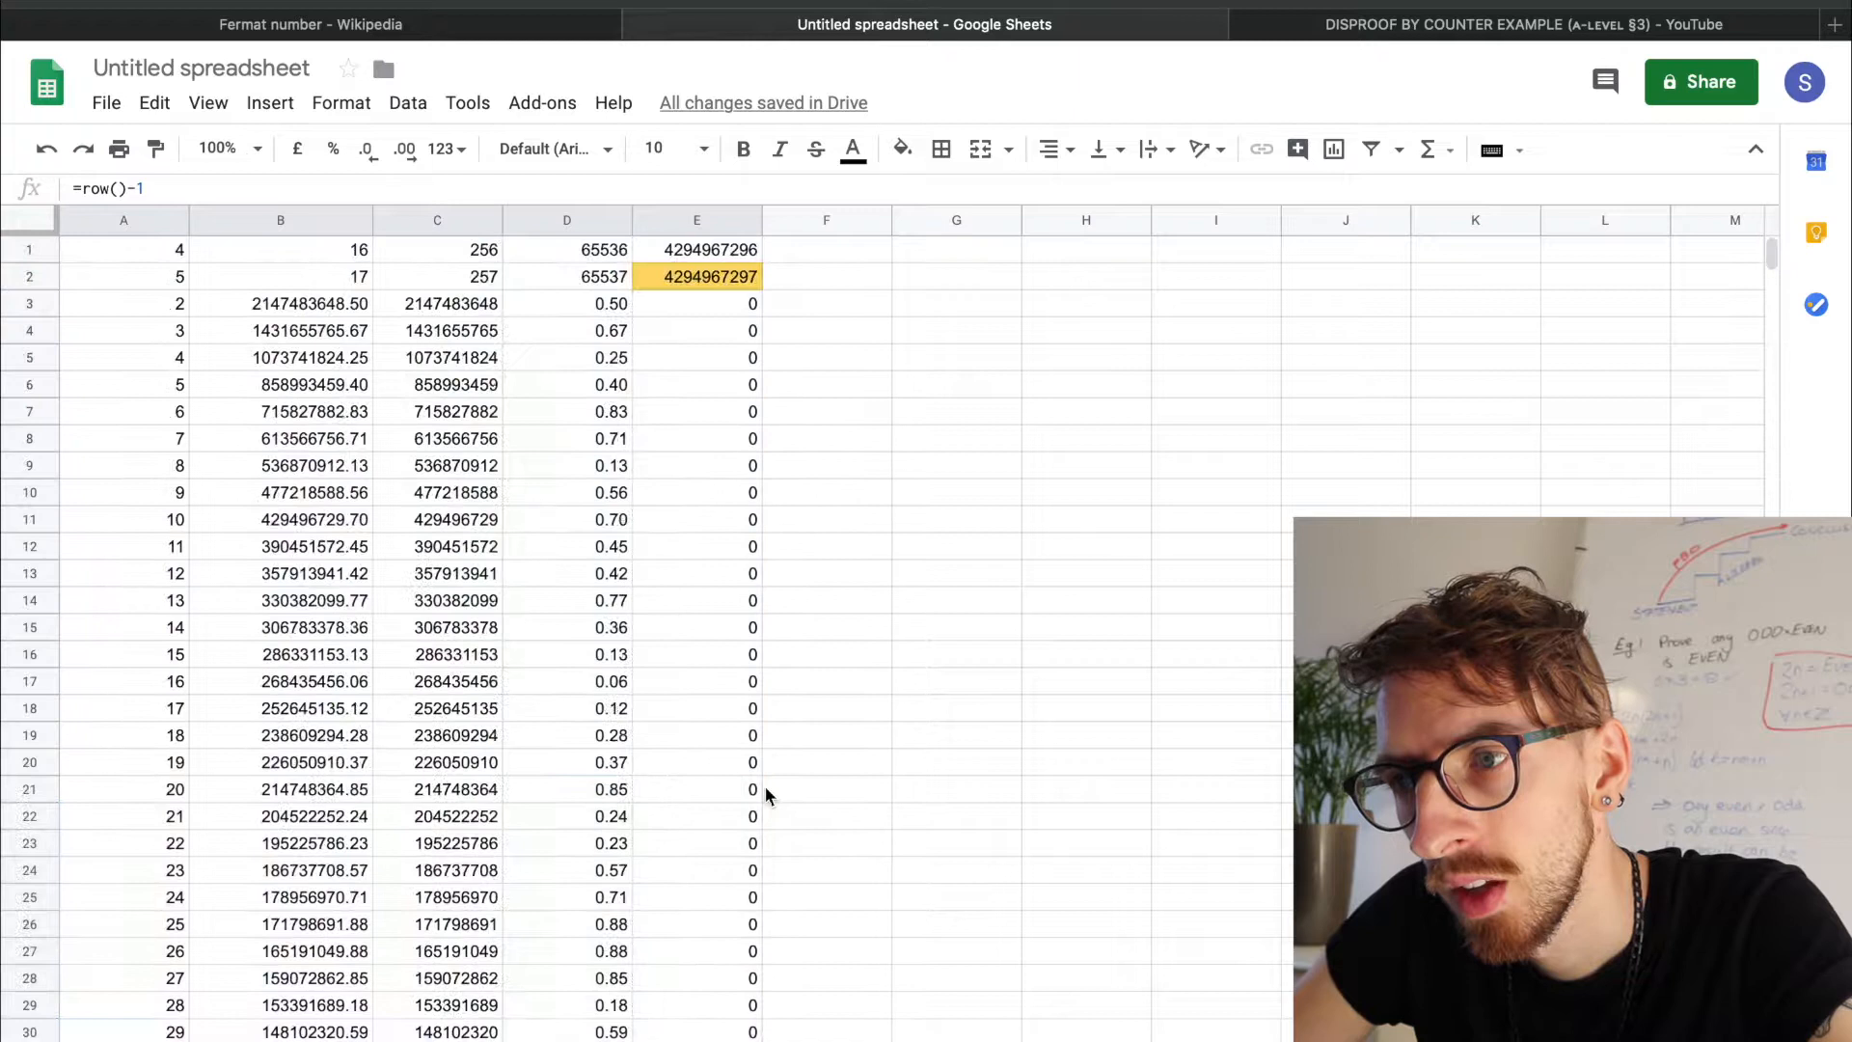
click(667, 367)
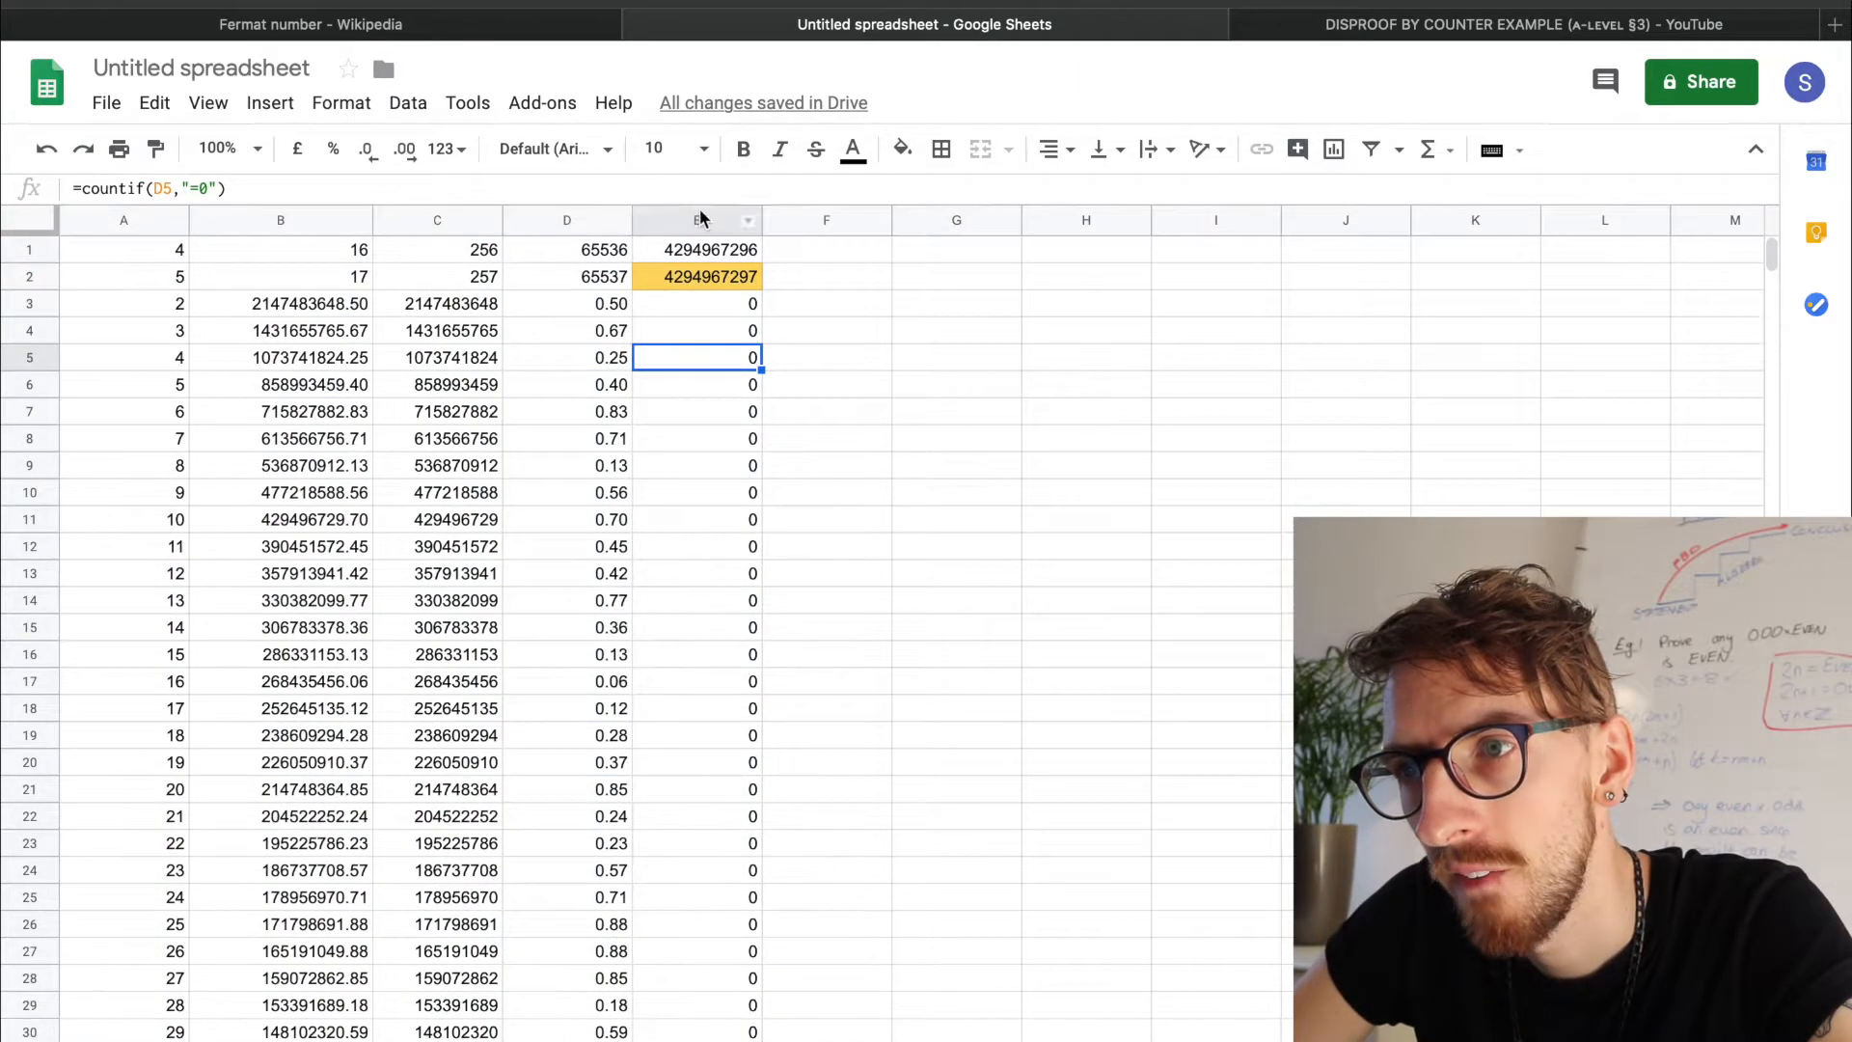
click(700, 218)
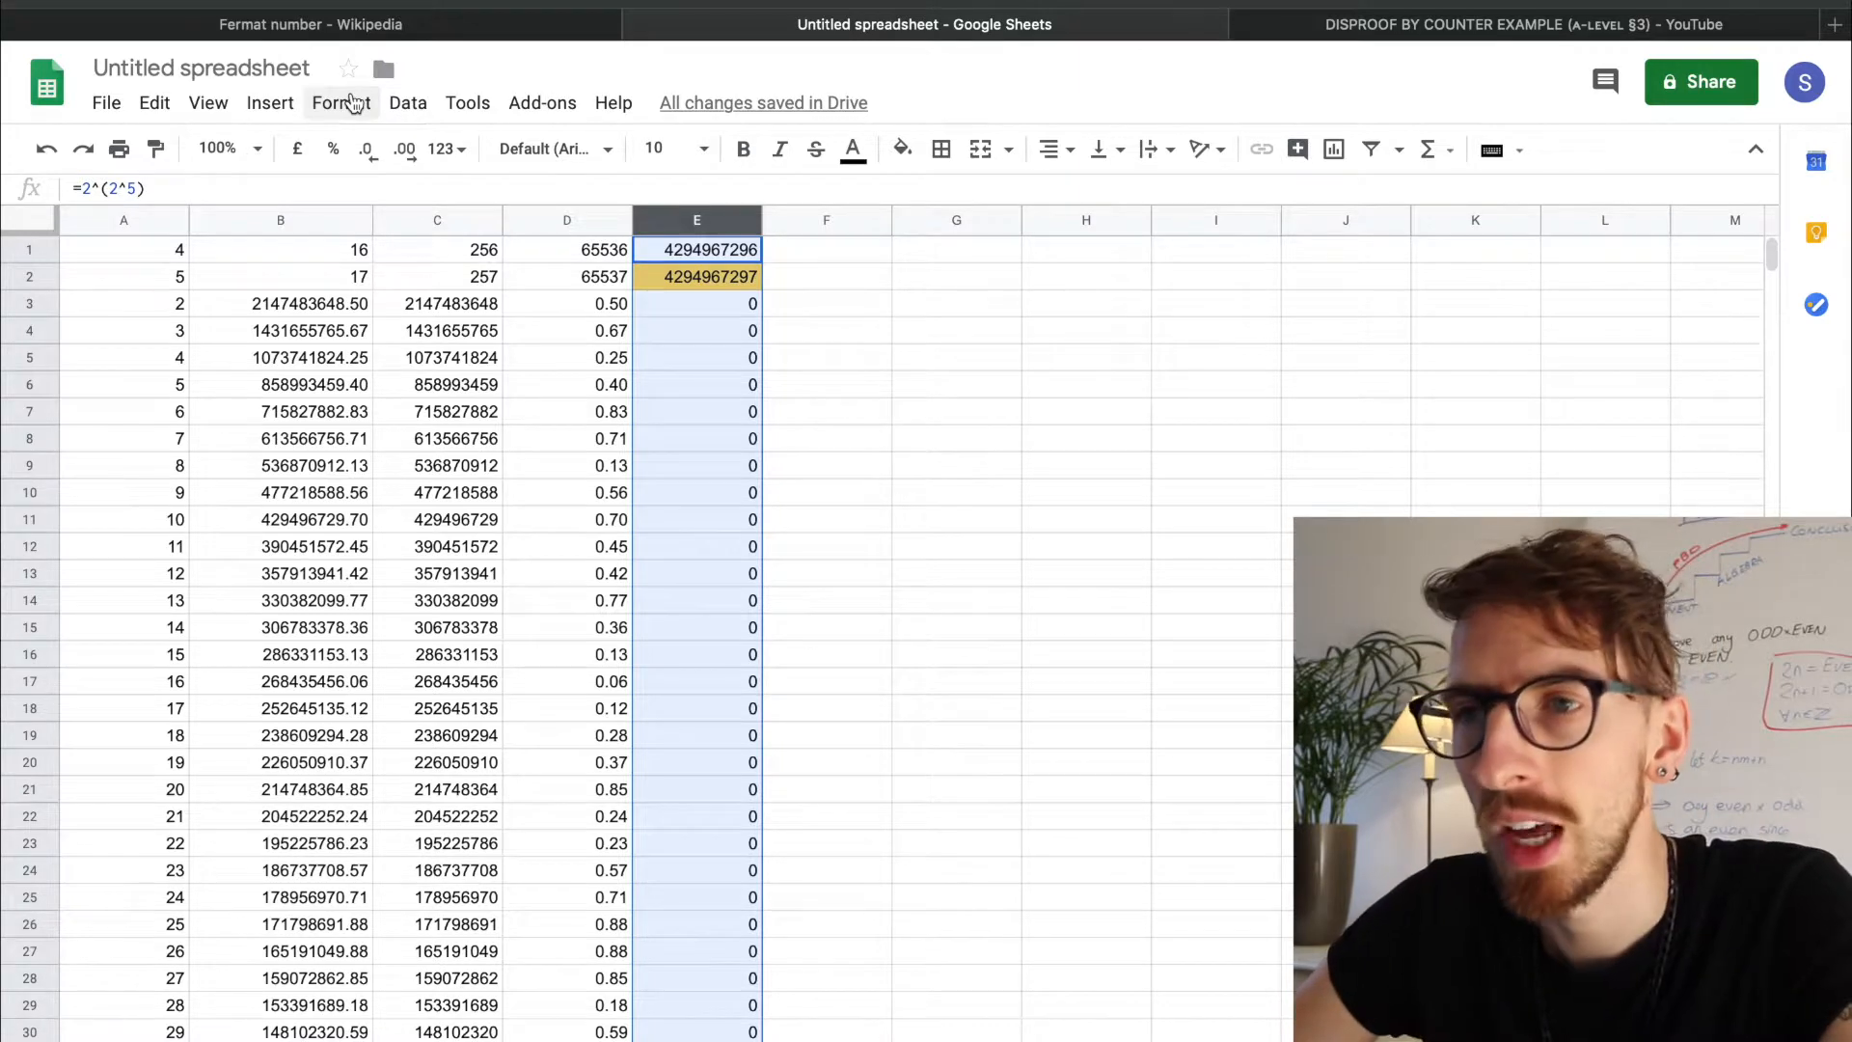
click(421, 114)
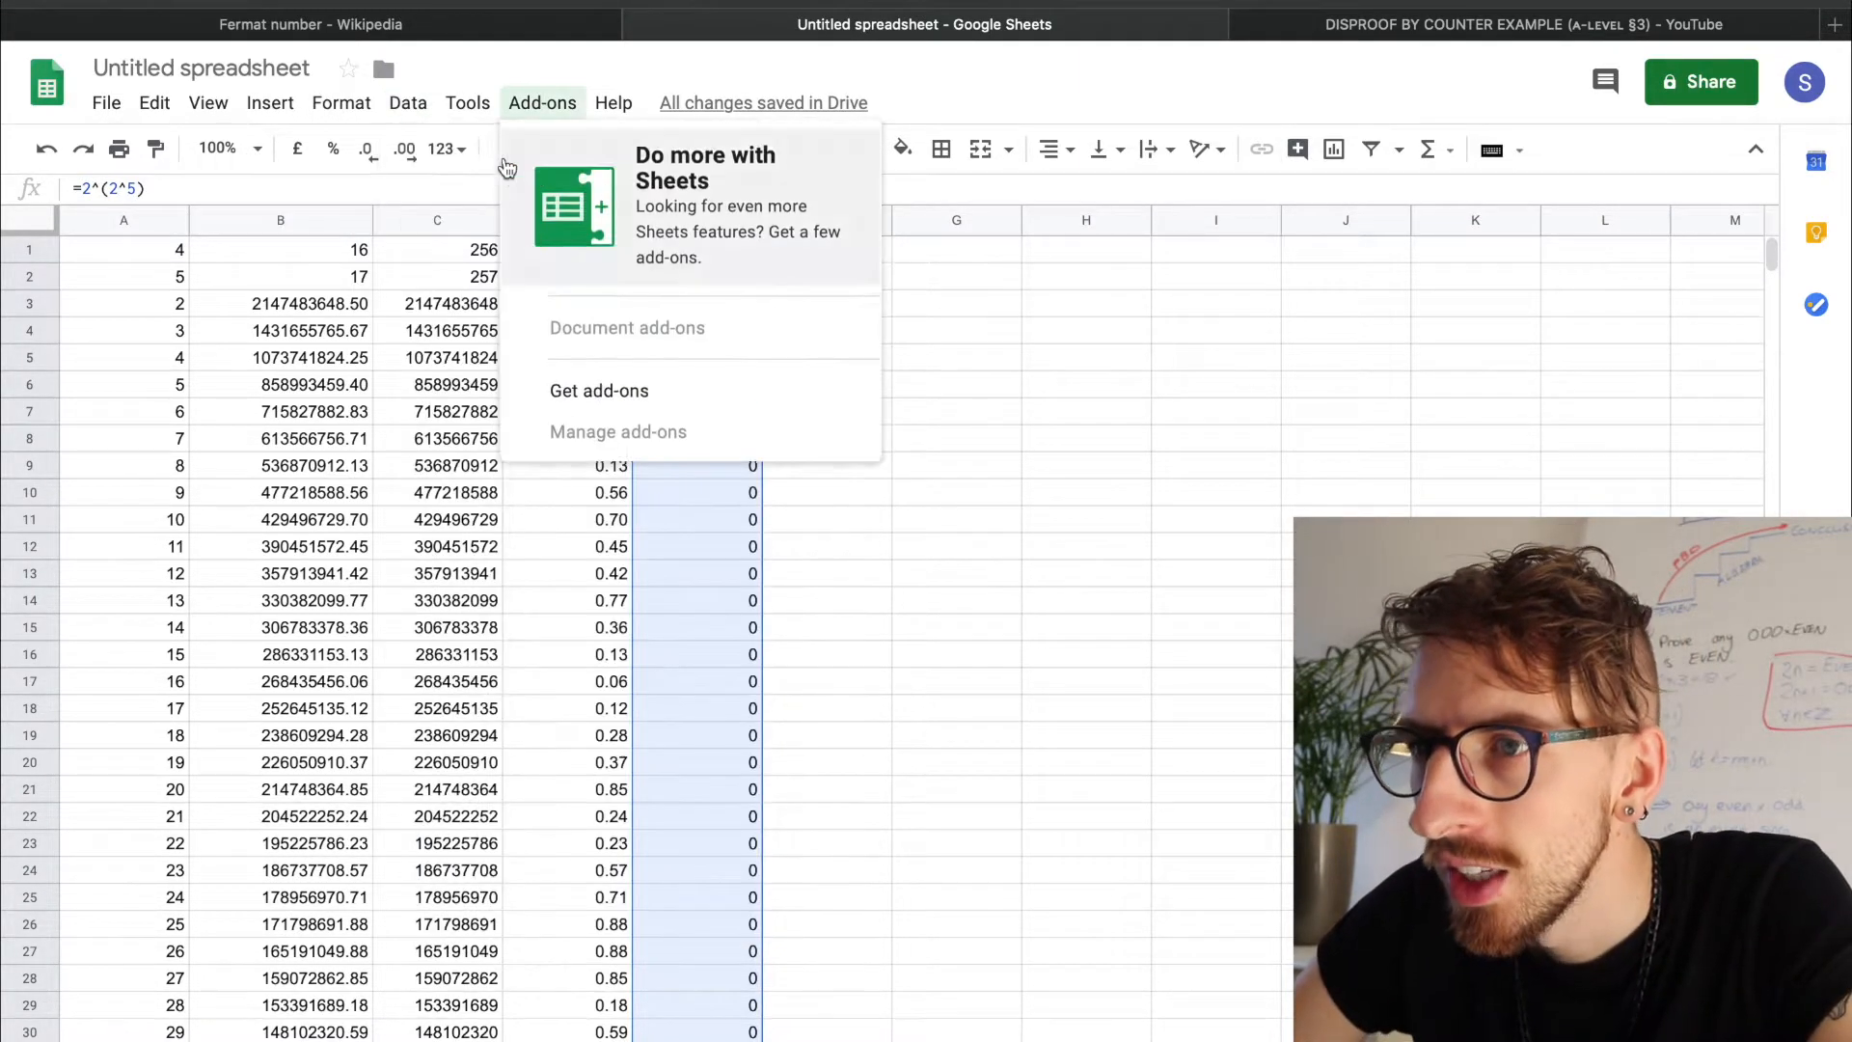
mouse_move(471, 114)
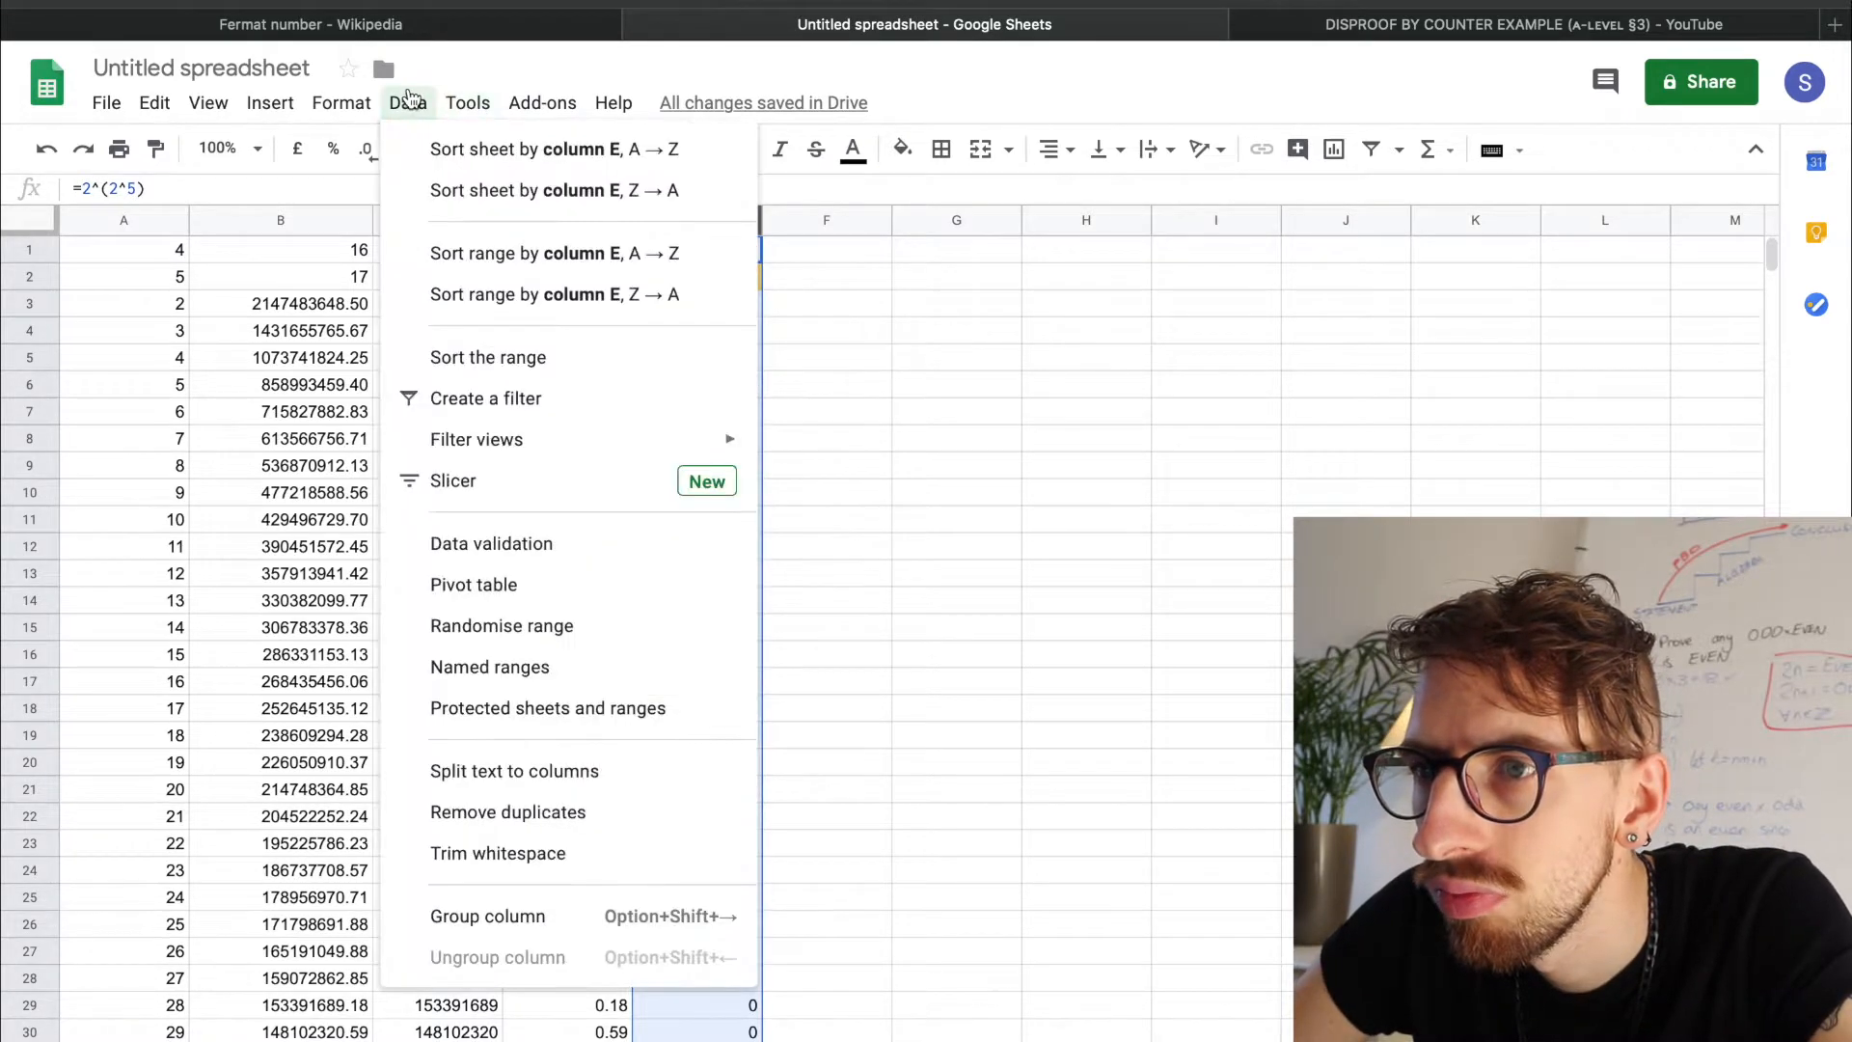
mouse_move(343, 108)
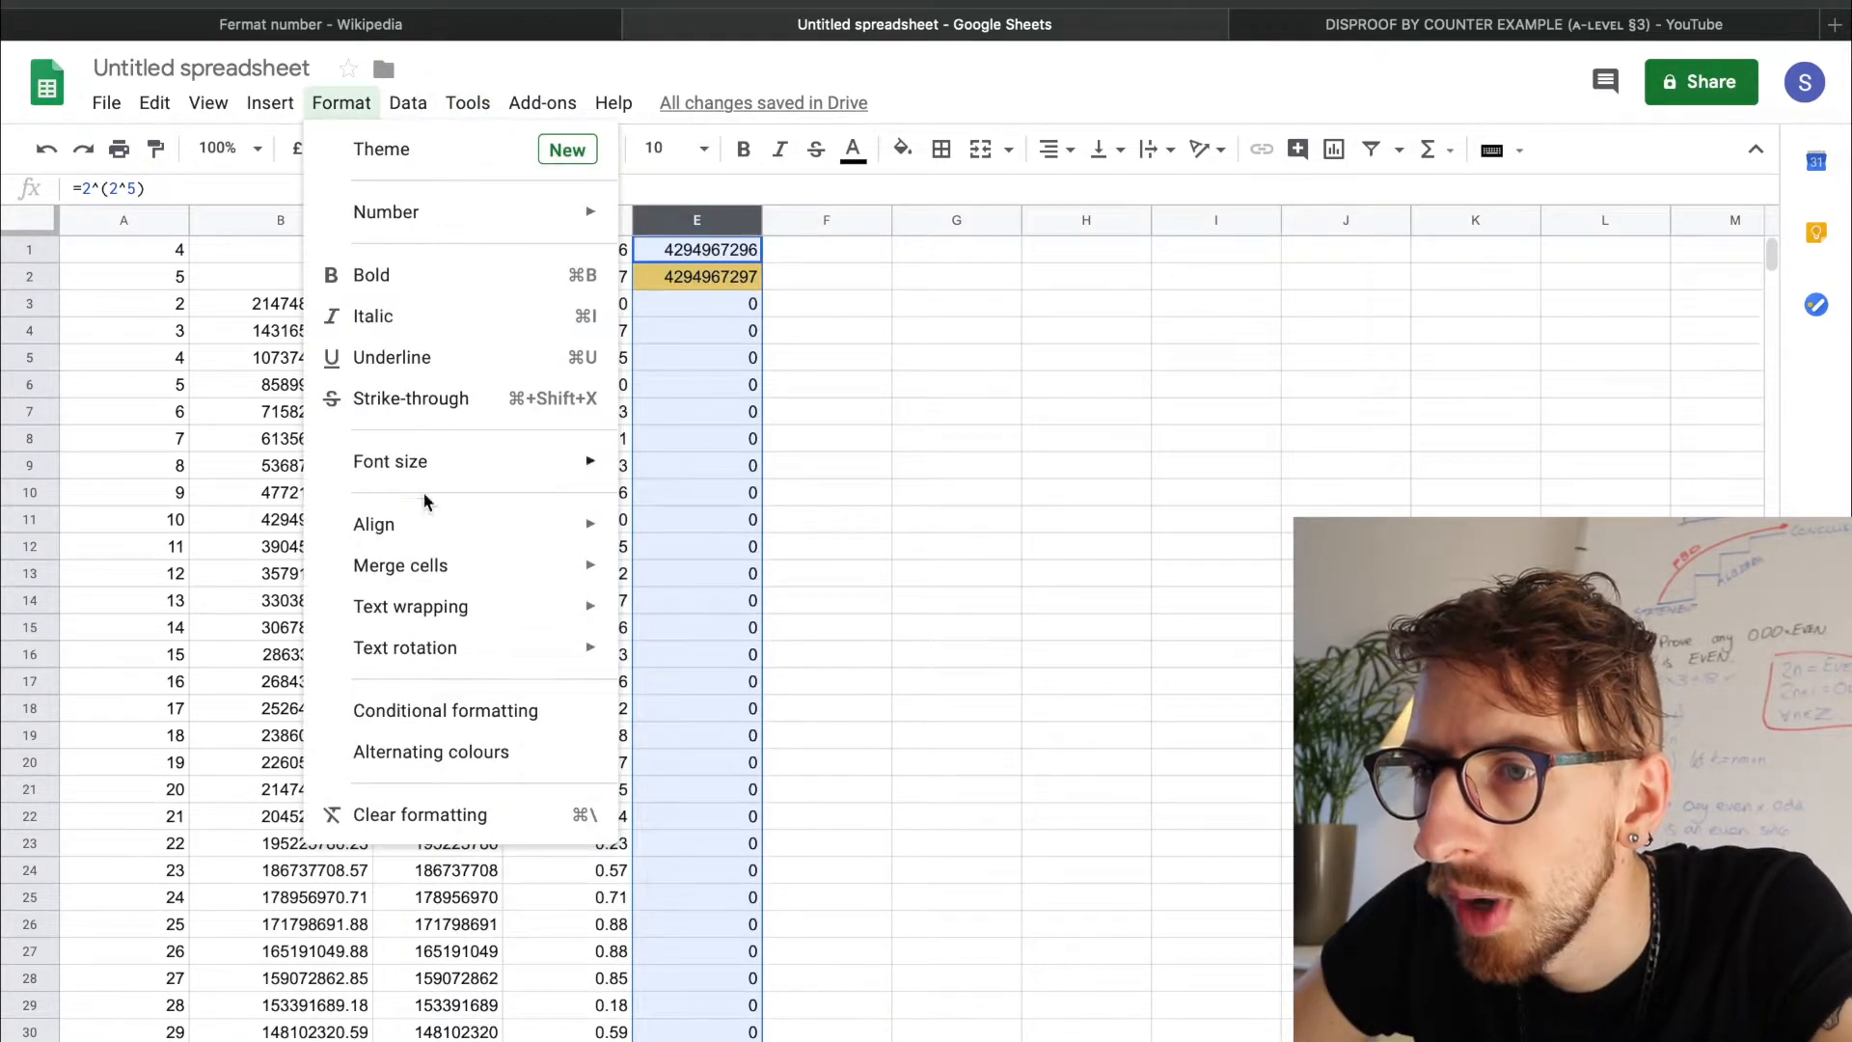
click(444, 711)
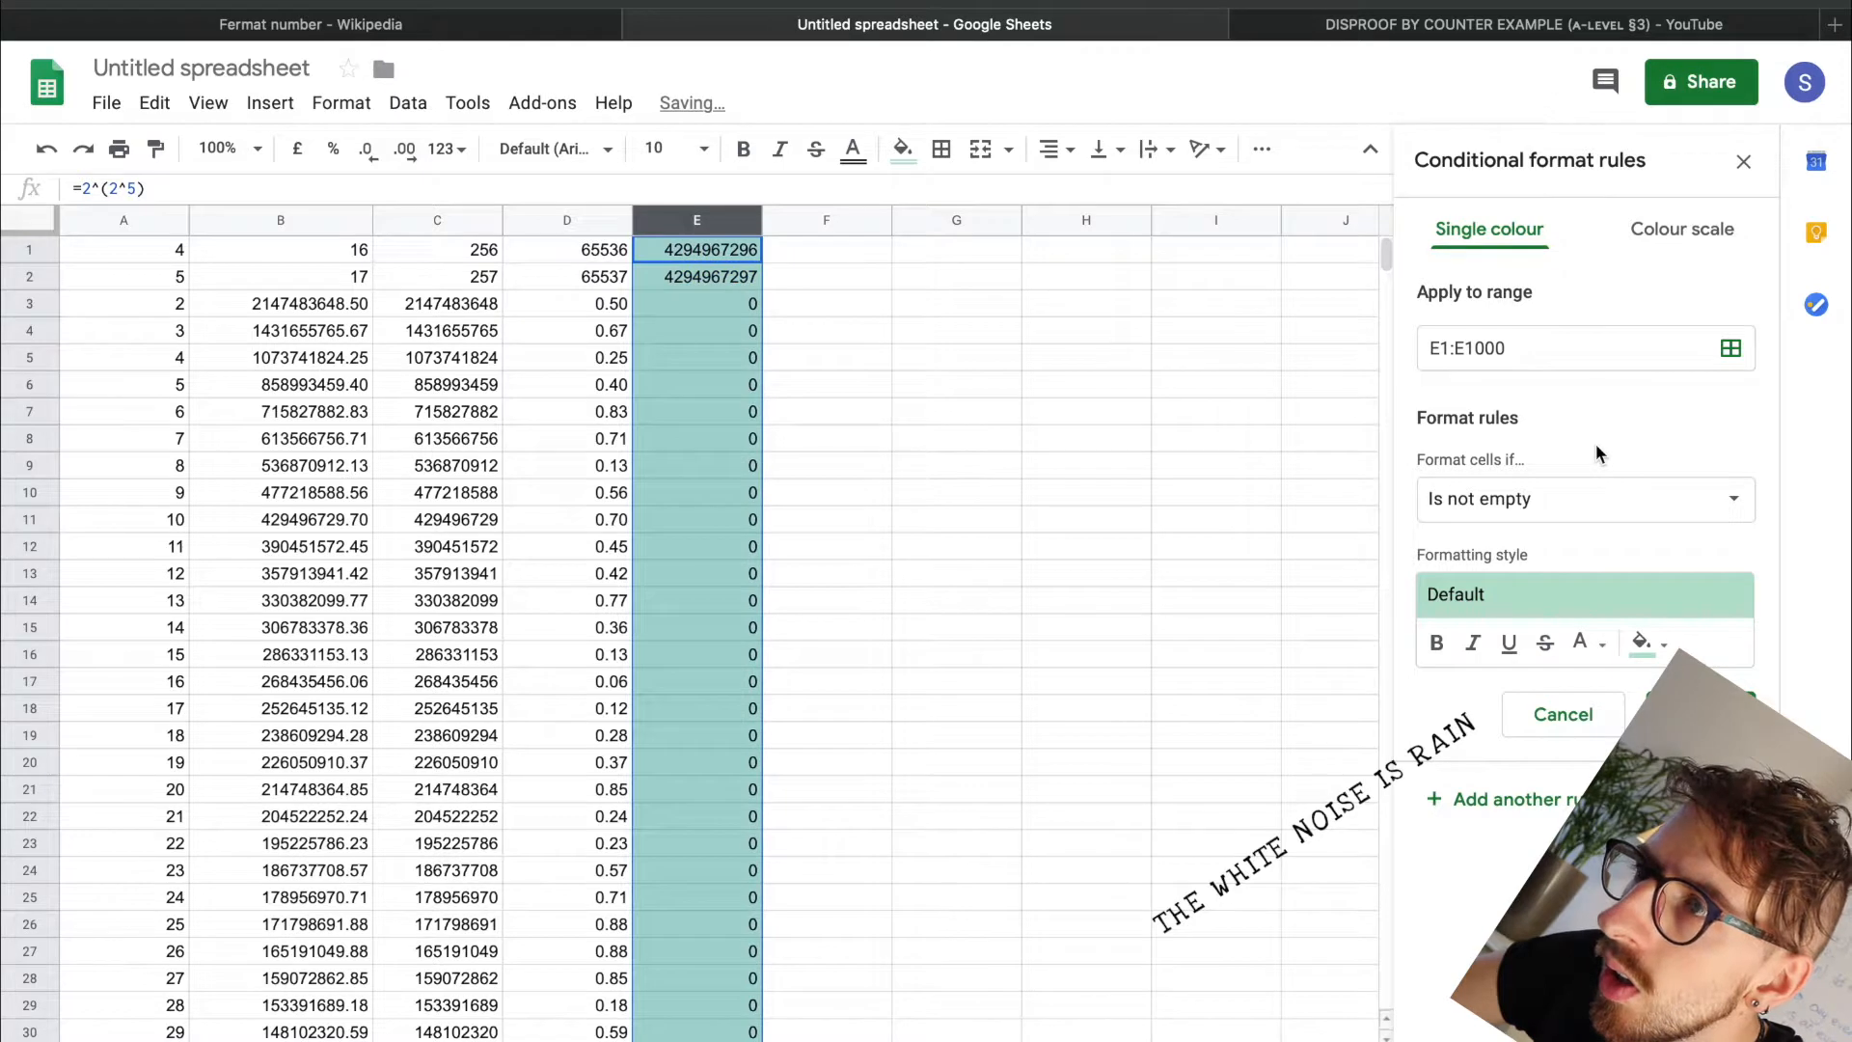
- Create a rule for E1:E1000 that applies the default green style to cells equal to 1
click(1547, 503)
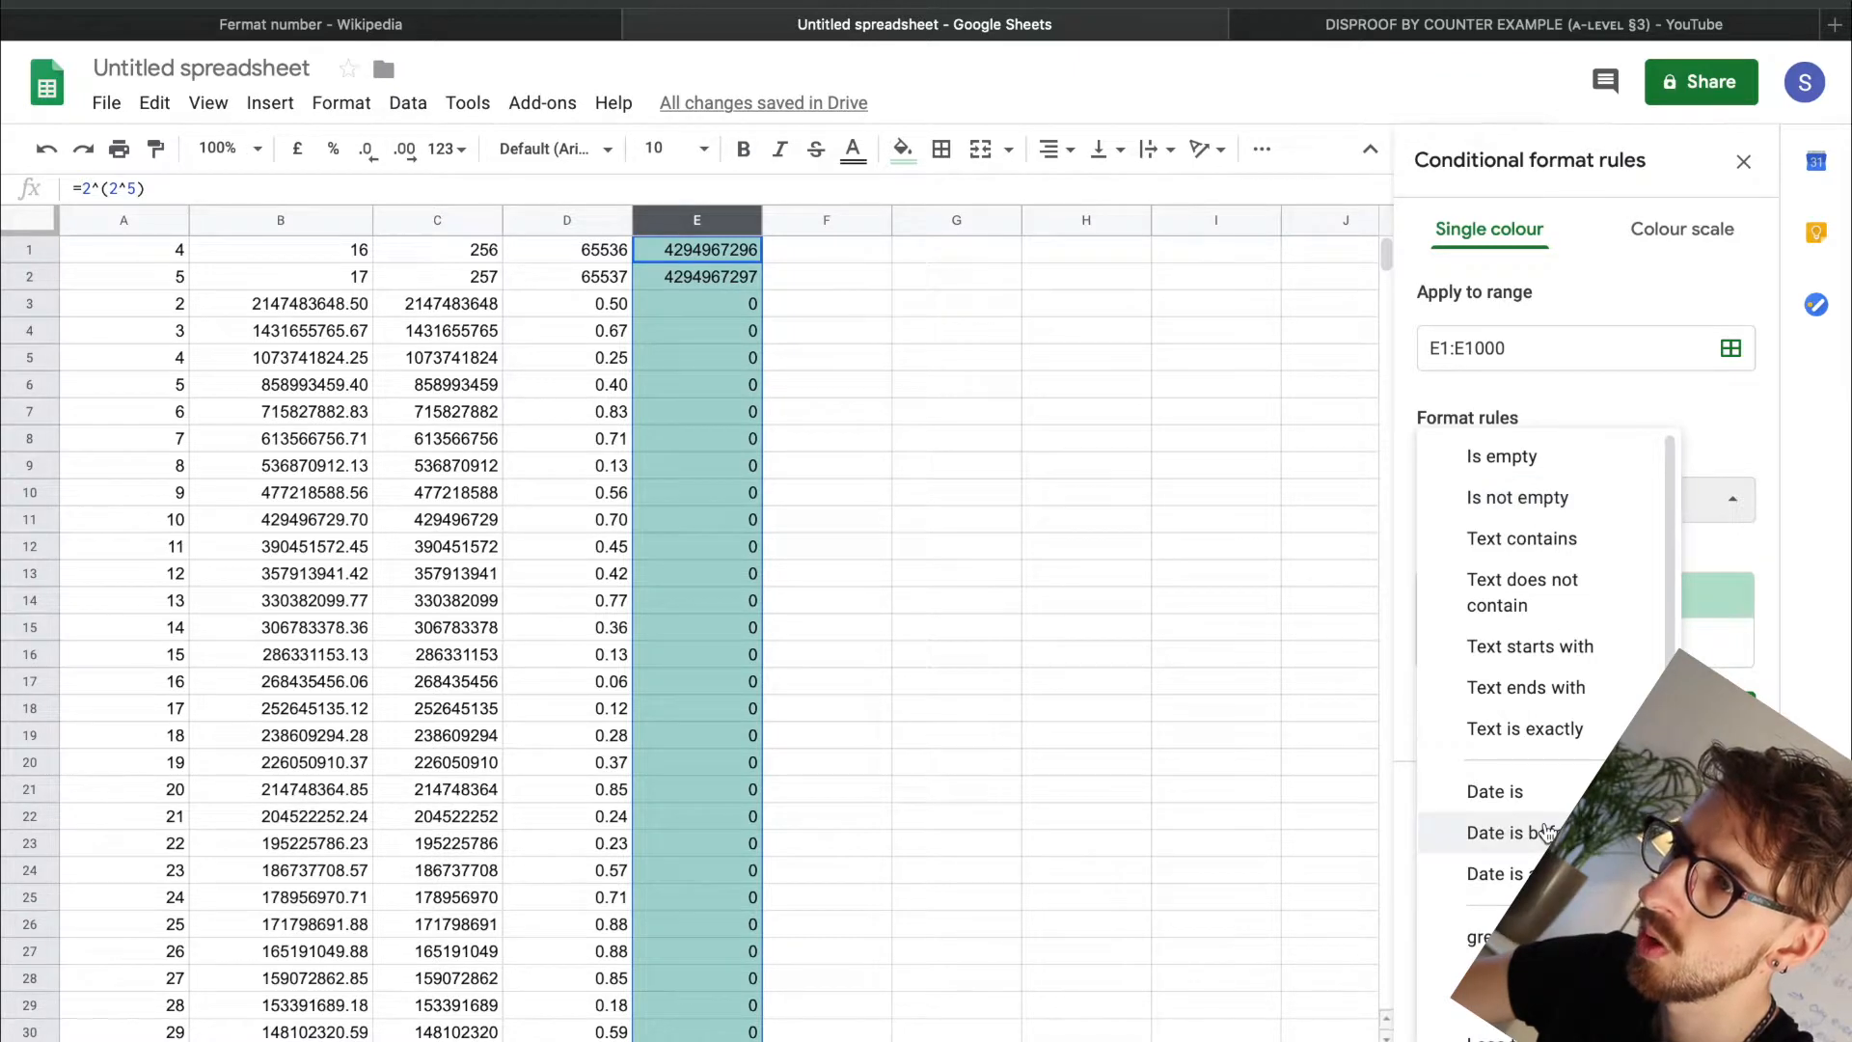
scroll(1544, 820, down, 5)
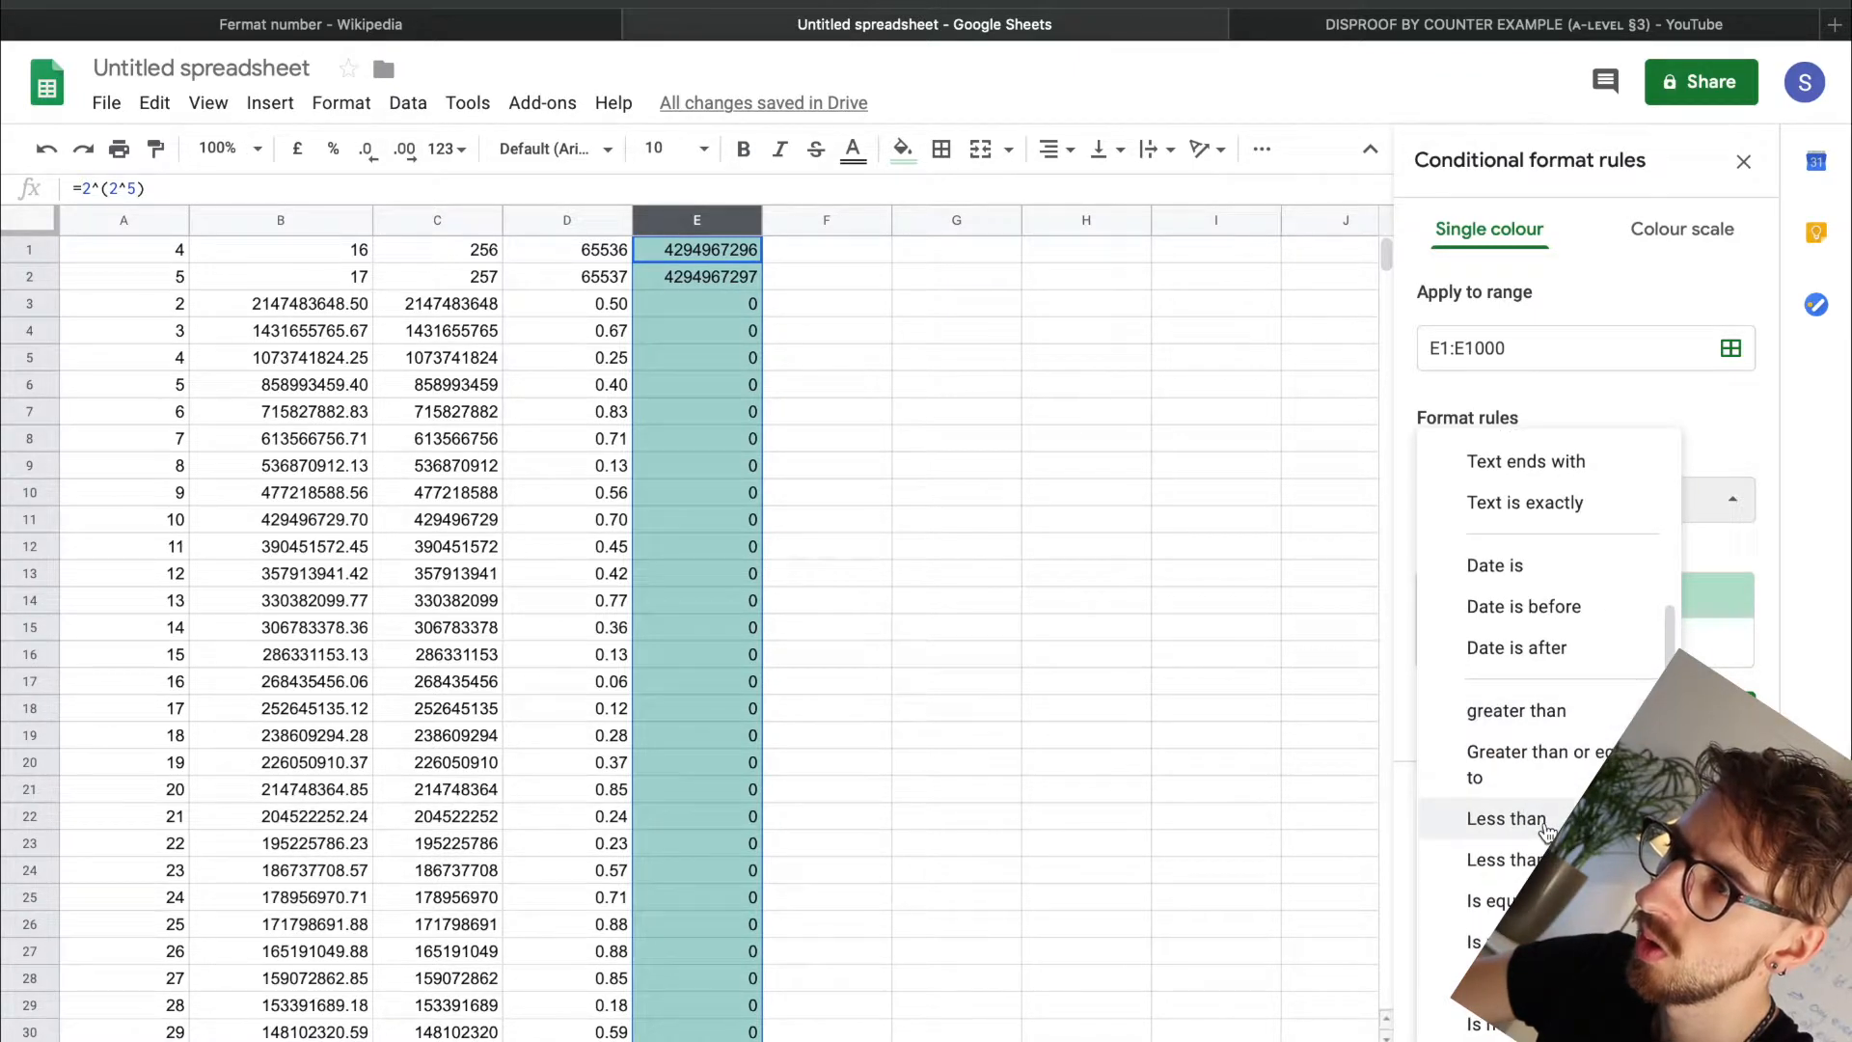
click(1534, 900)
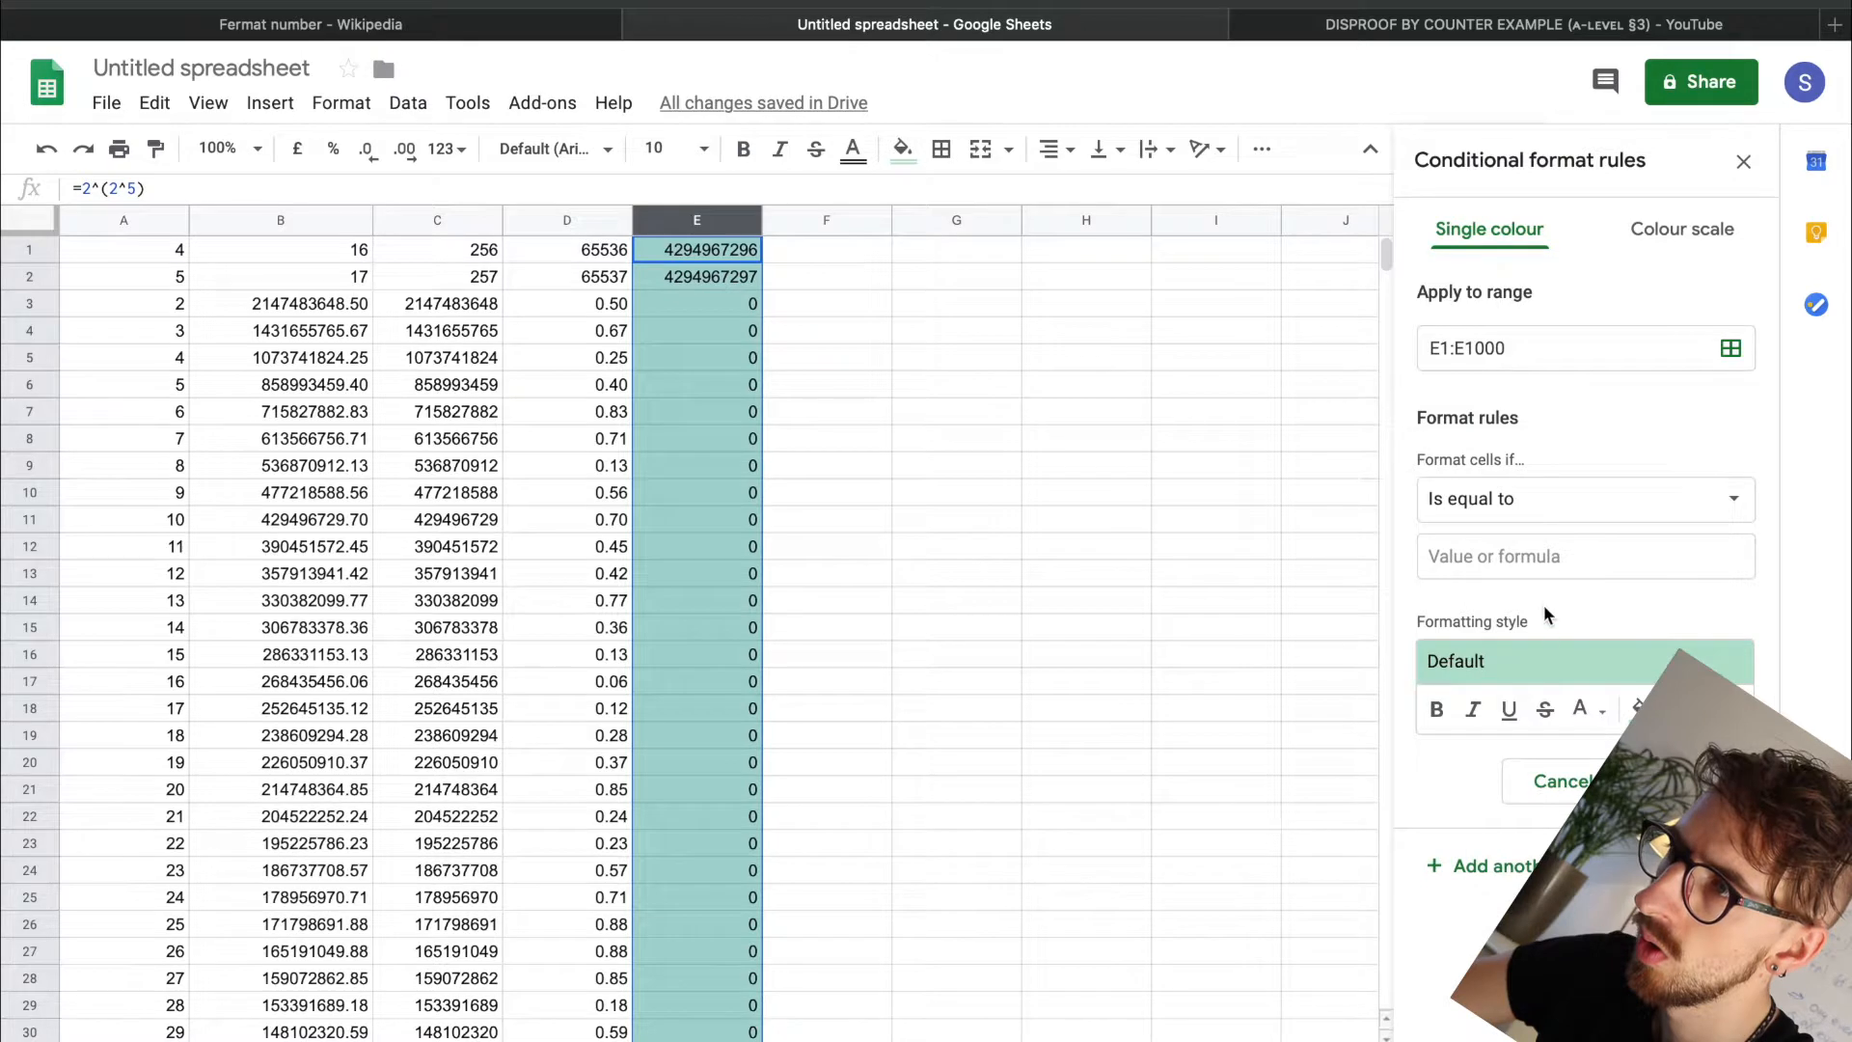
click(1542, 560)
text(1)
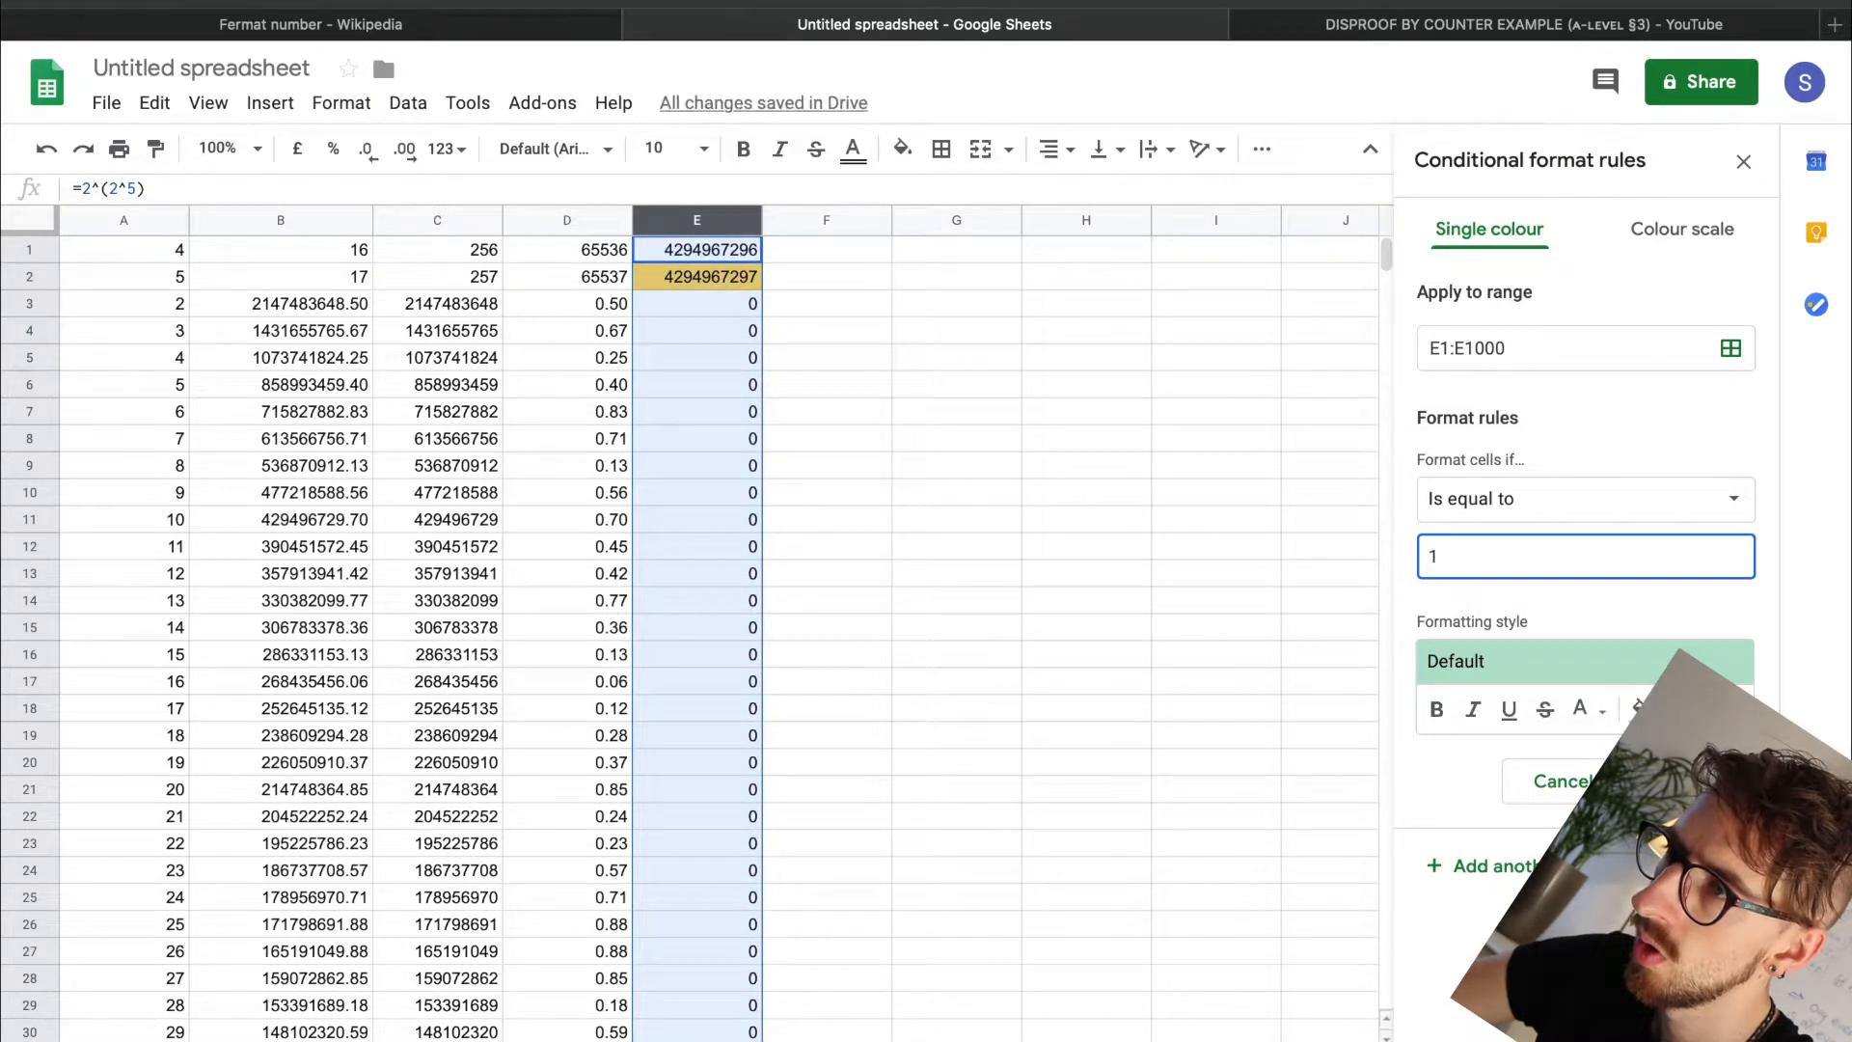
click(1695, 782)
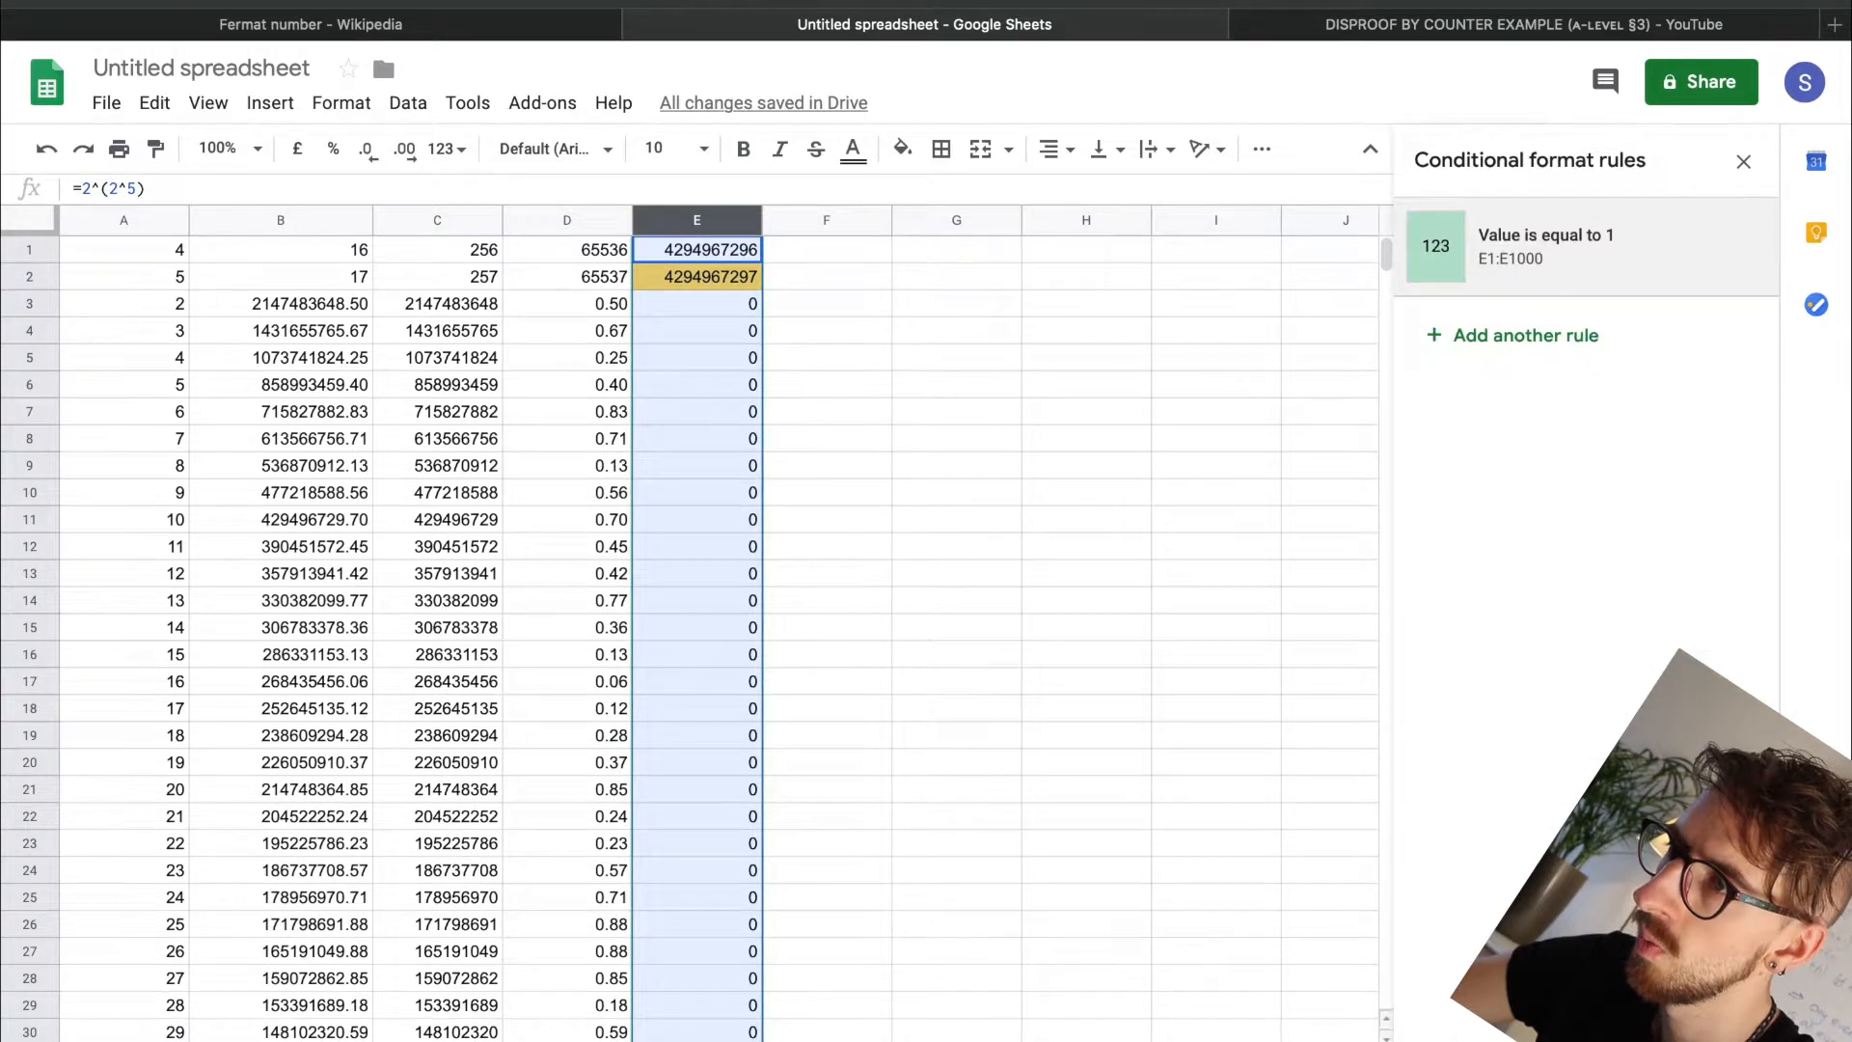
click(860, 339)
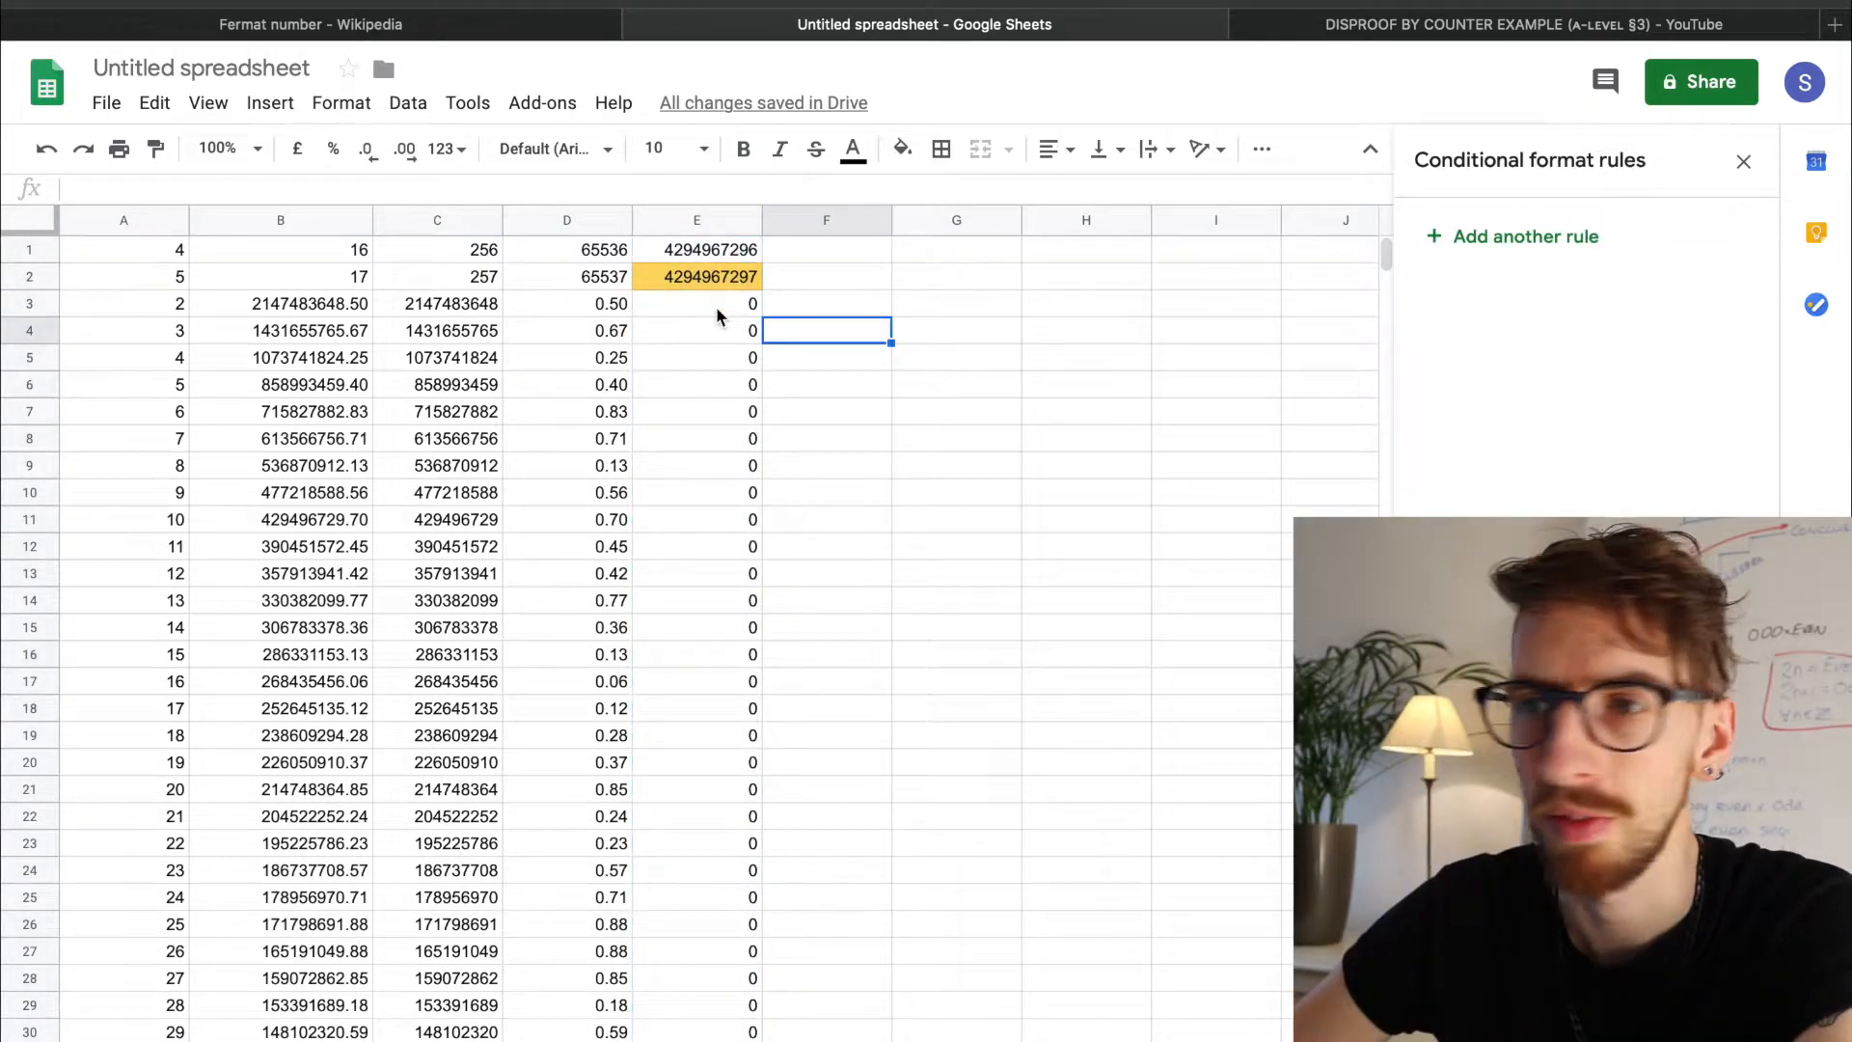
- Check column E for highlighted cells, and fill the formulas in A583:E583 down to about row 994
scroll(716, 304, down, 20)
scroll(716, 314, down, 20)
scroll(717, 313, up, 20)
scroll(717, 314, up, 13)
scroll(717, 314, down, 20)
scroll(716, 314, up, 12)
click(146, 553)
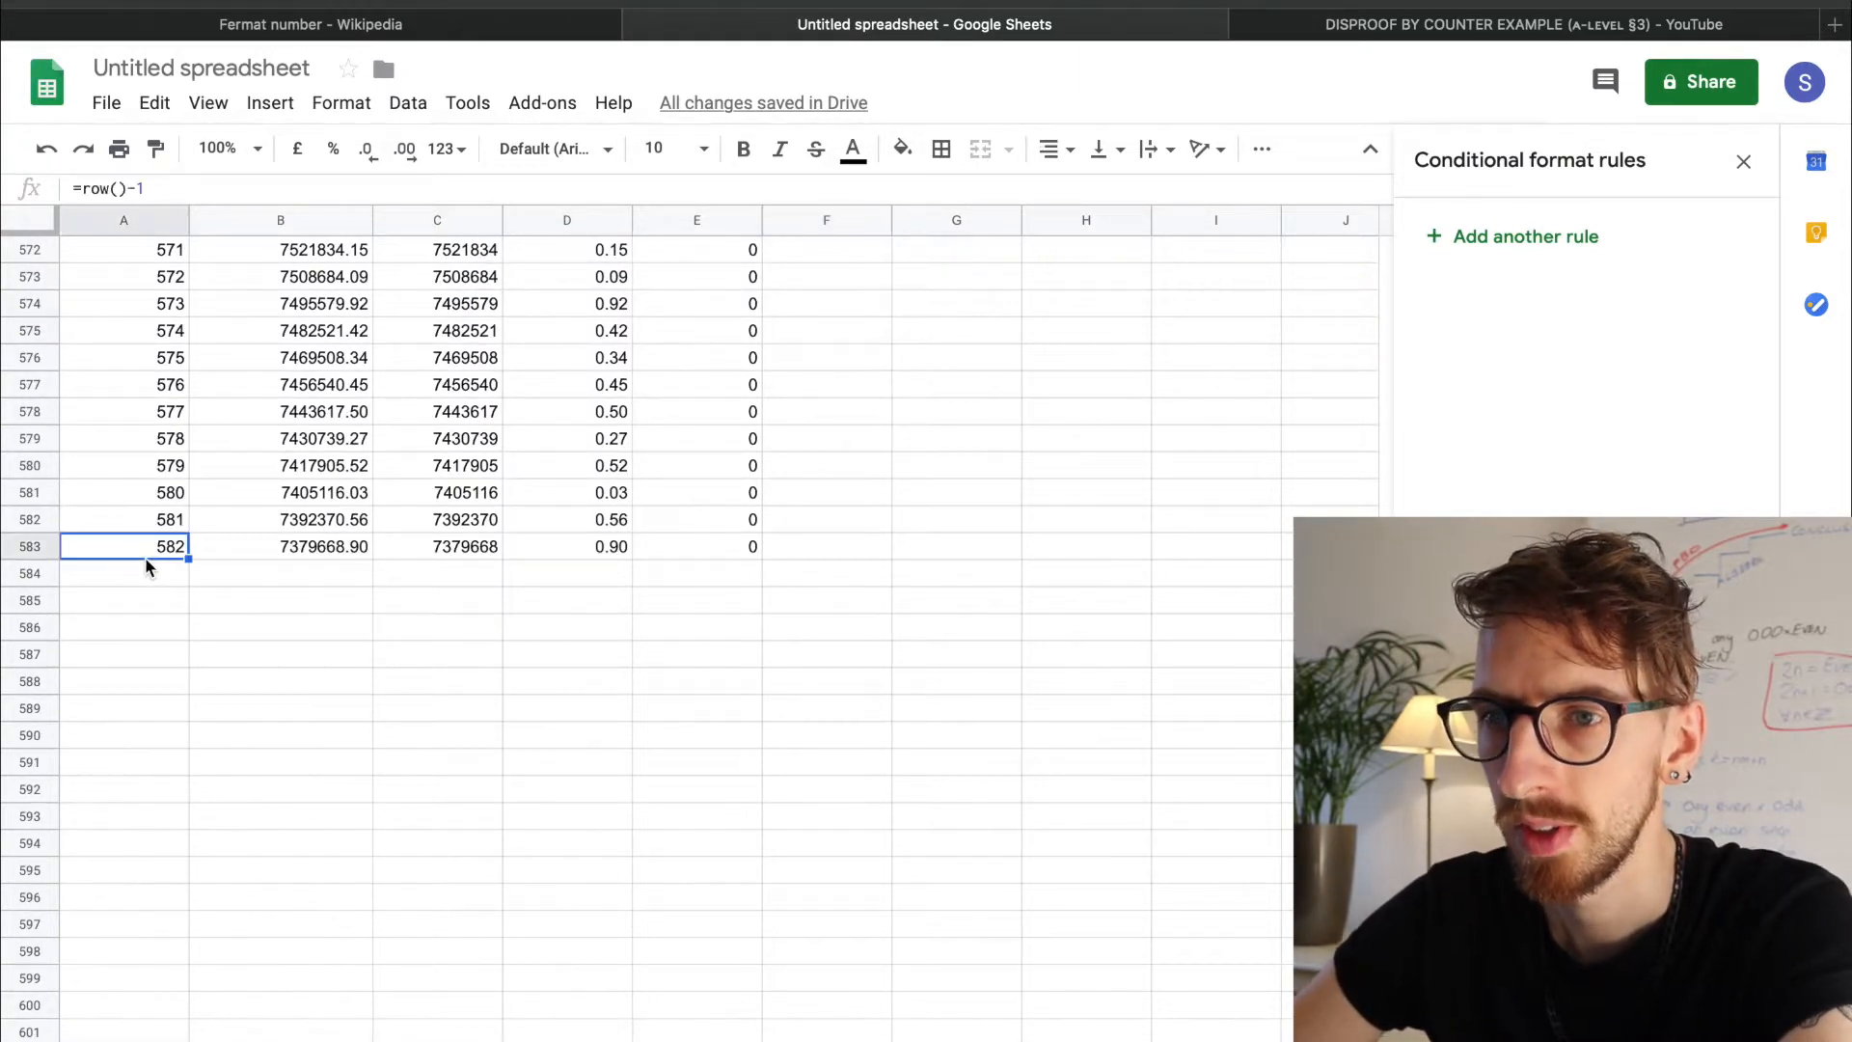
shift+click(724, 548)
drag(762, 558, 762, 1039)
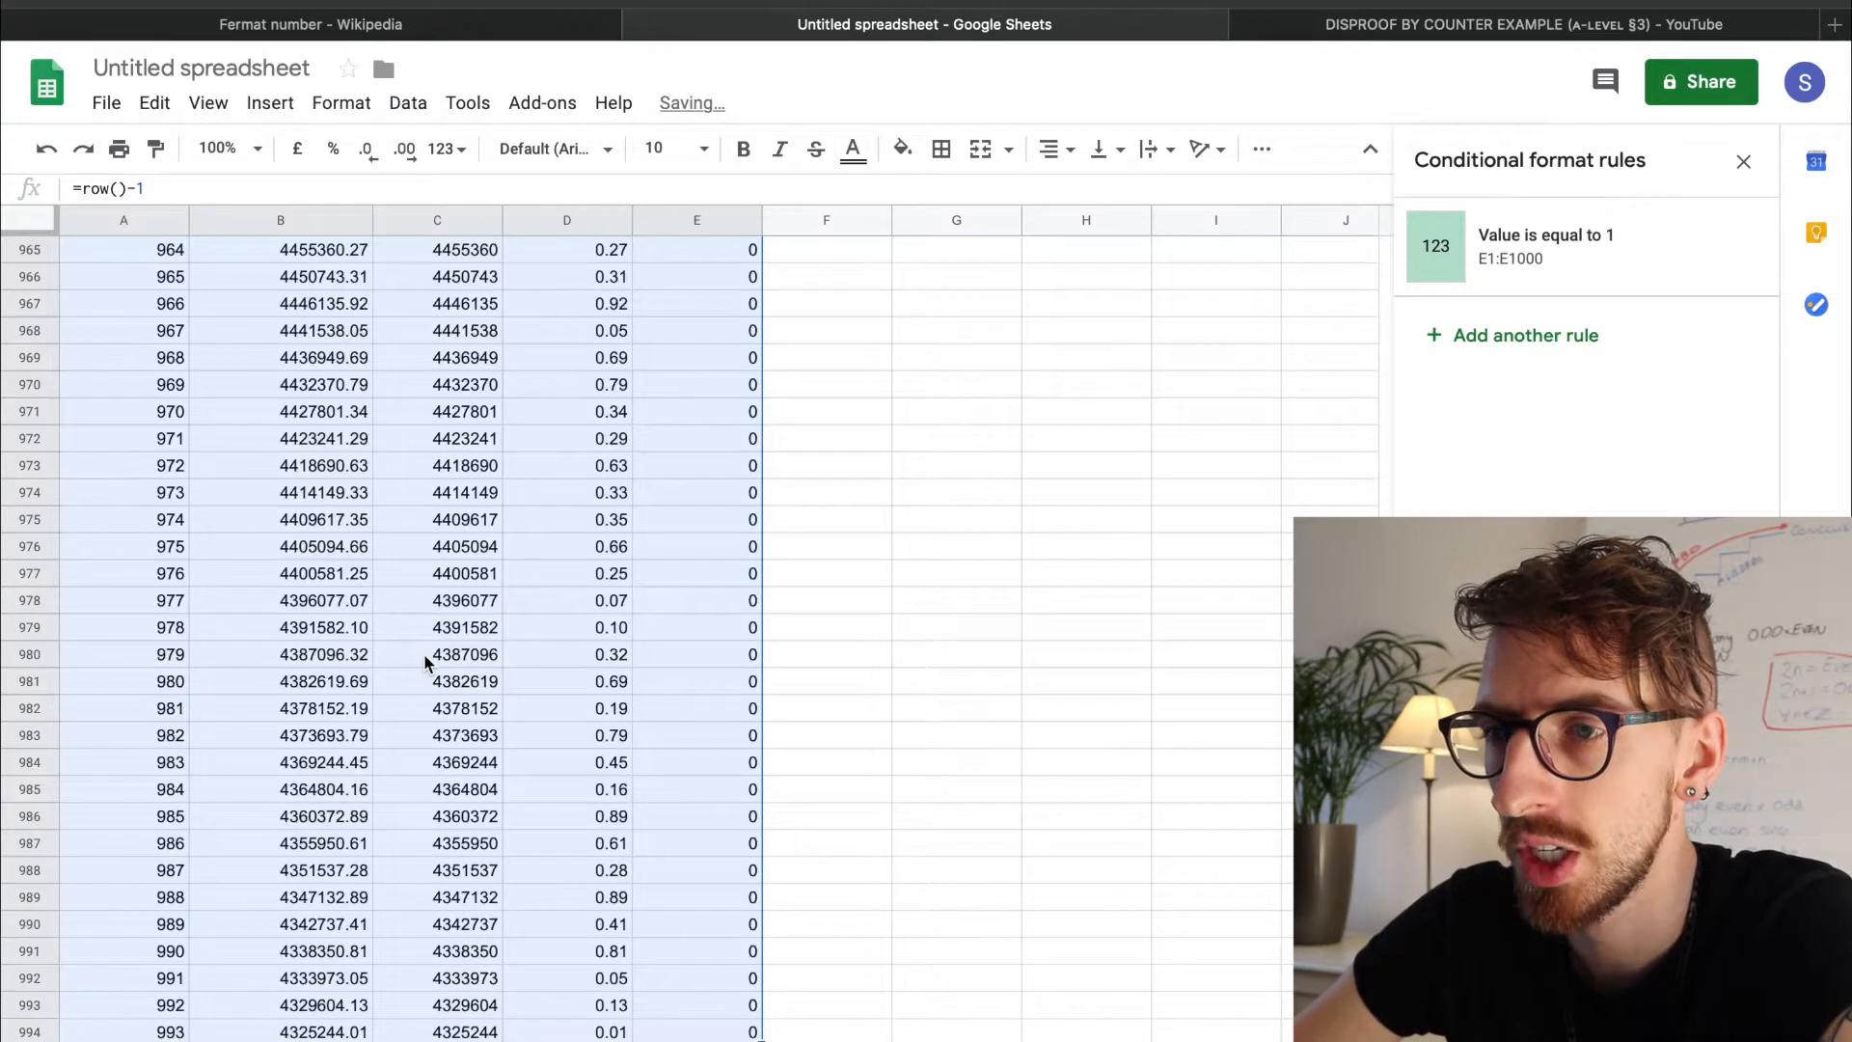
- Scan the newly filled rows of column E for a highlighted flag
click(513, 702)
scroll(513, 709, up, 15)
scroll(514, 708, up, 20)
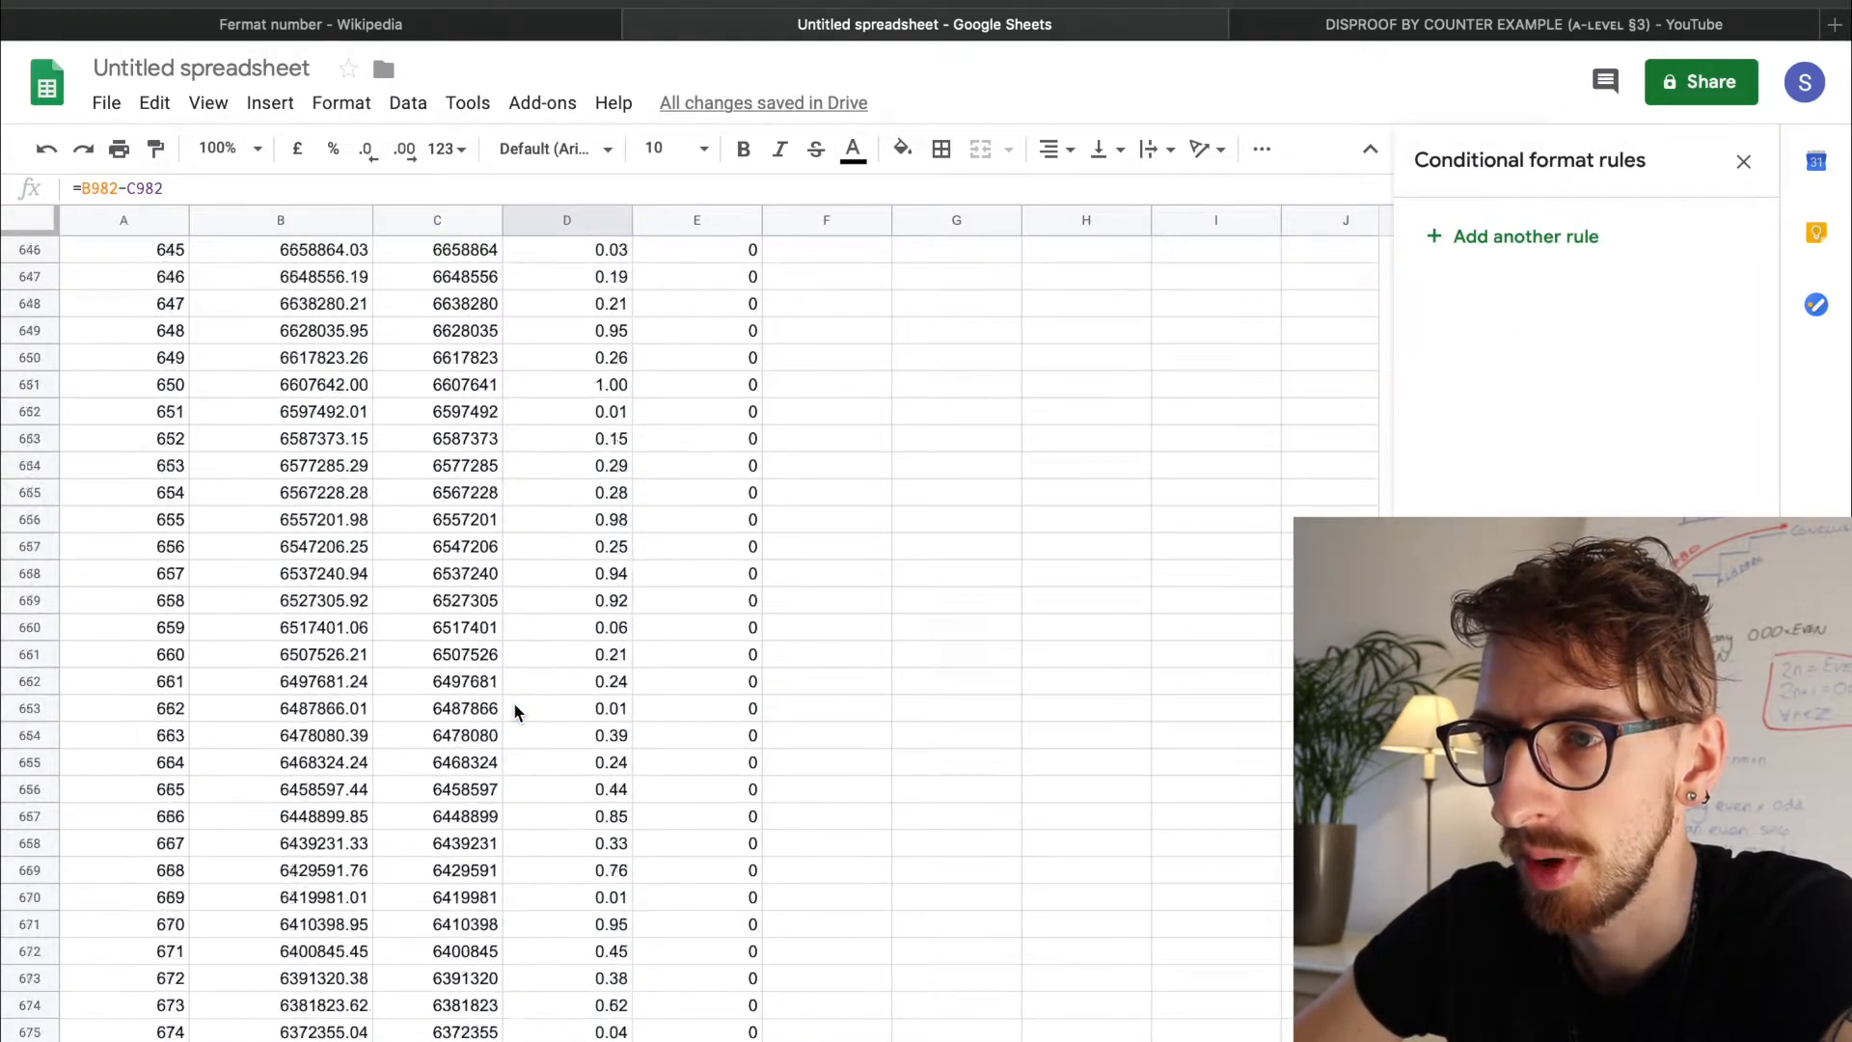
scroll(513, 708, down, 12)
scroll(514, 709, up, 15)
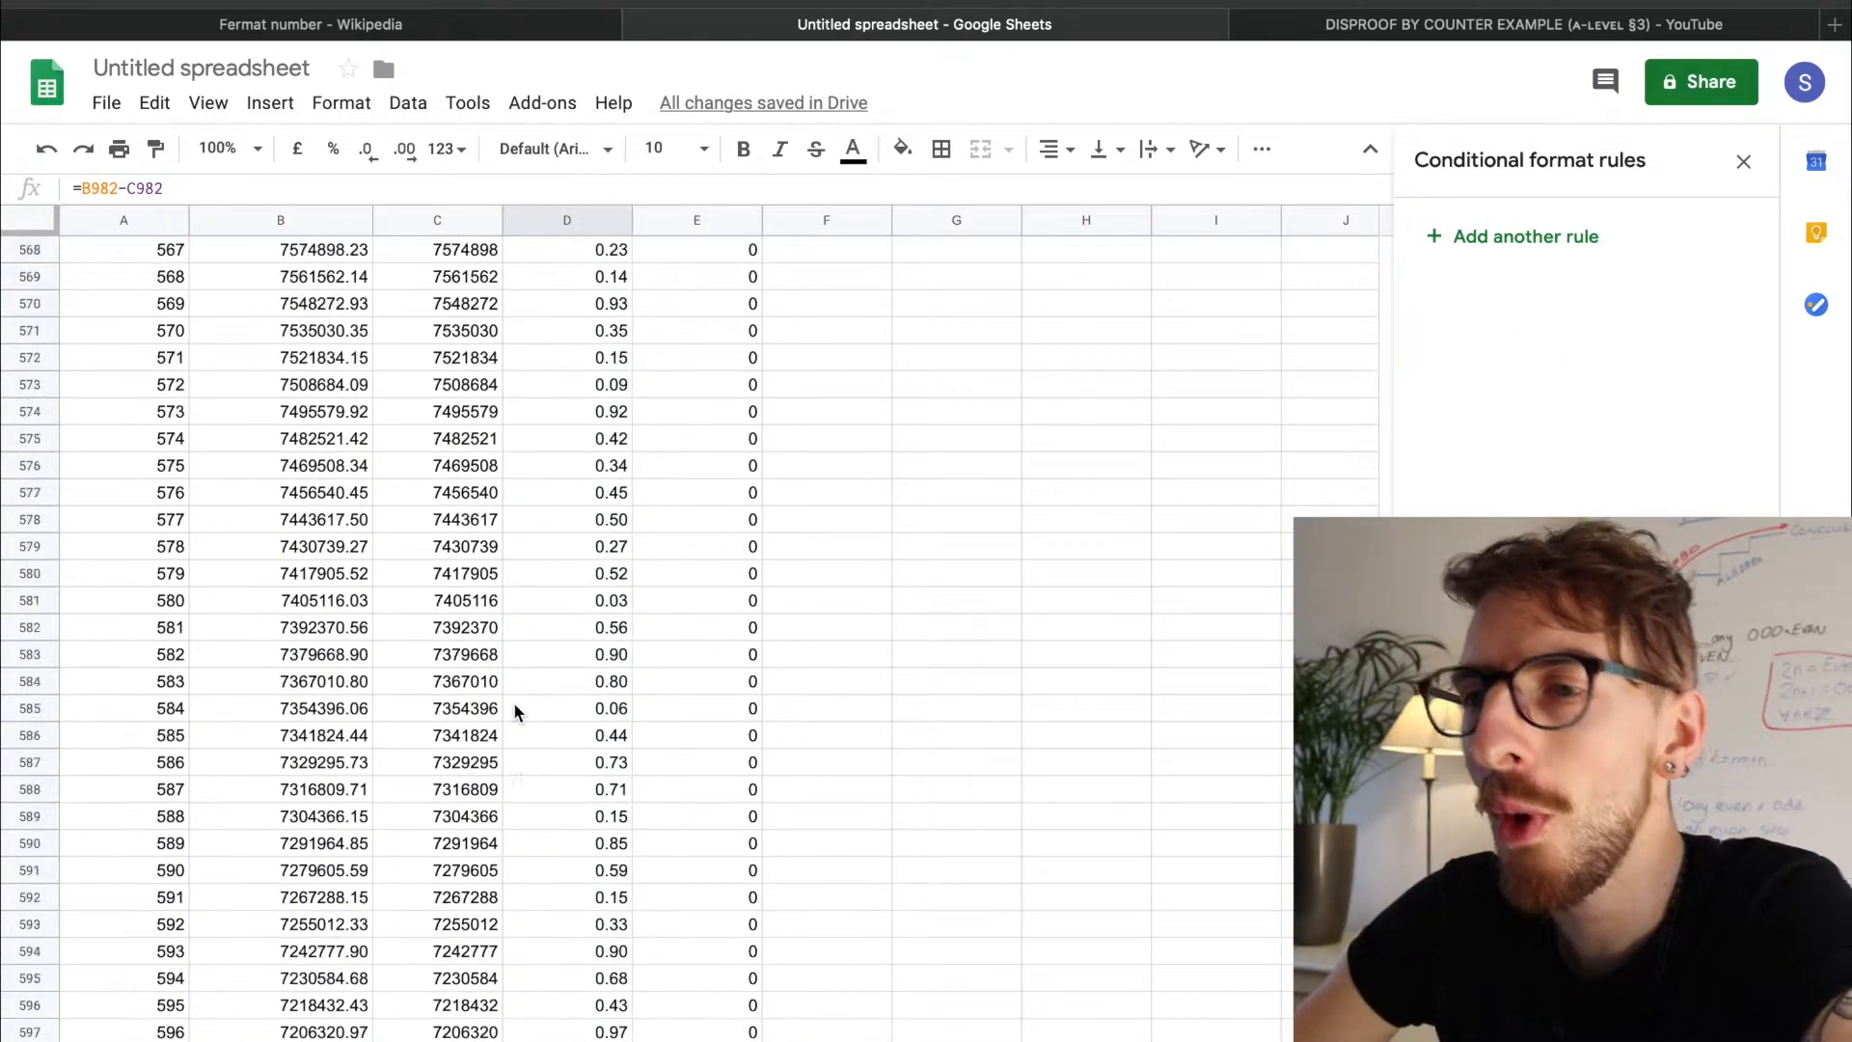
- Search column E above and below row 568 for a green-highlighted cell
scroll(513, 712, up, 20)
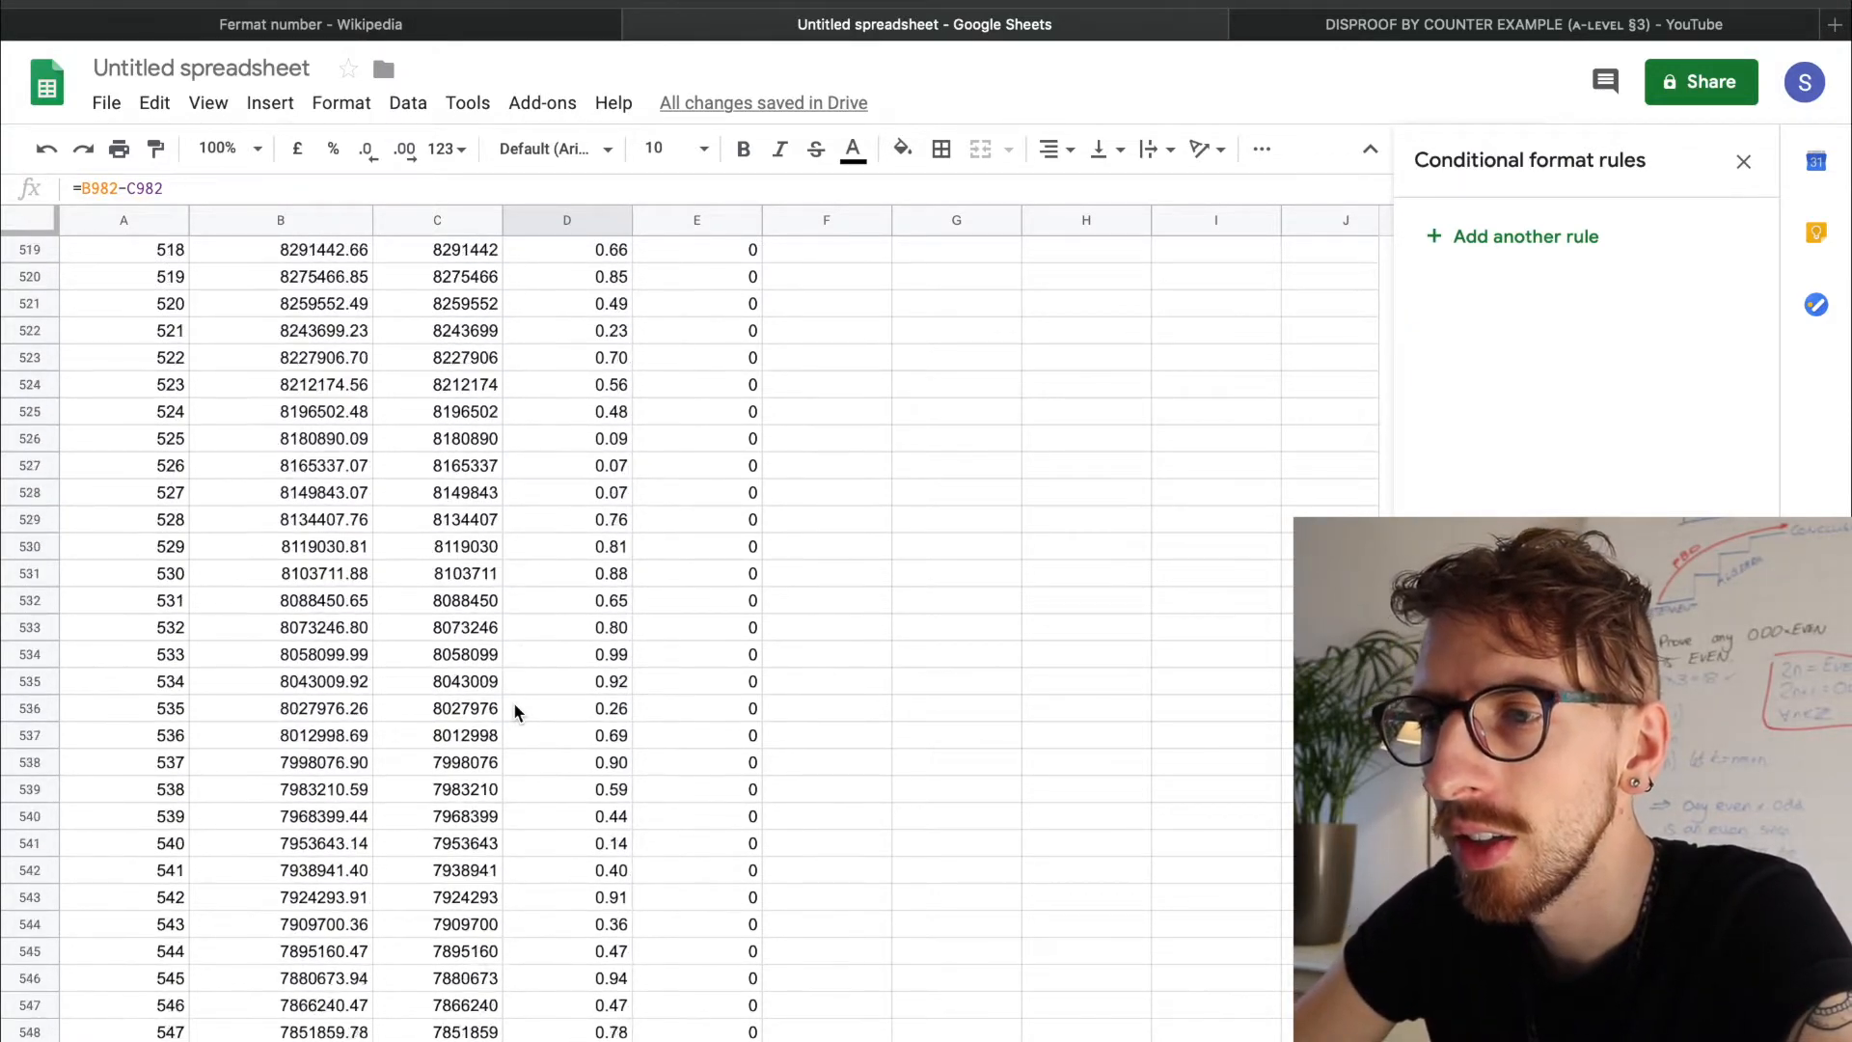
scroll(513, 712, up, 20)
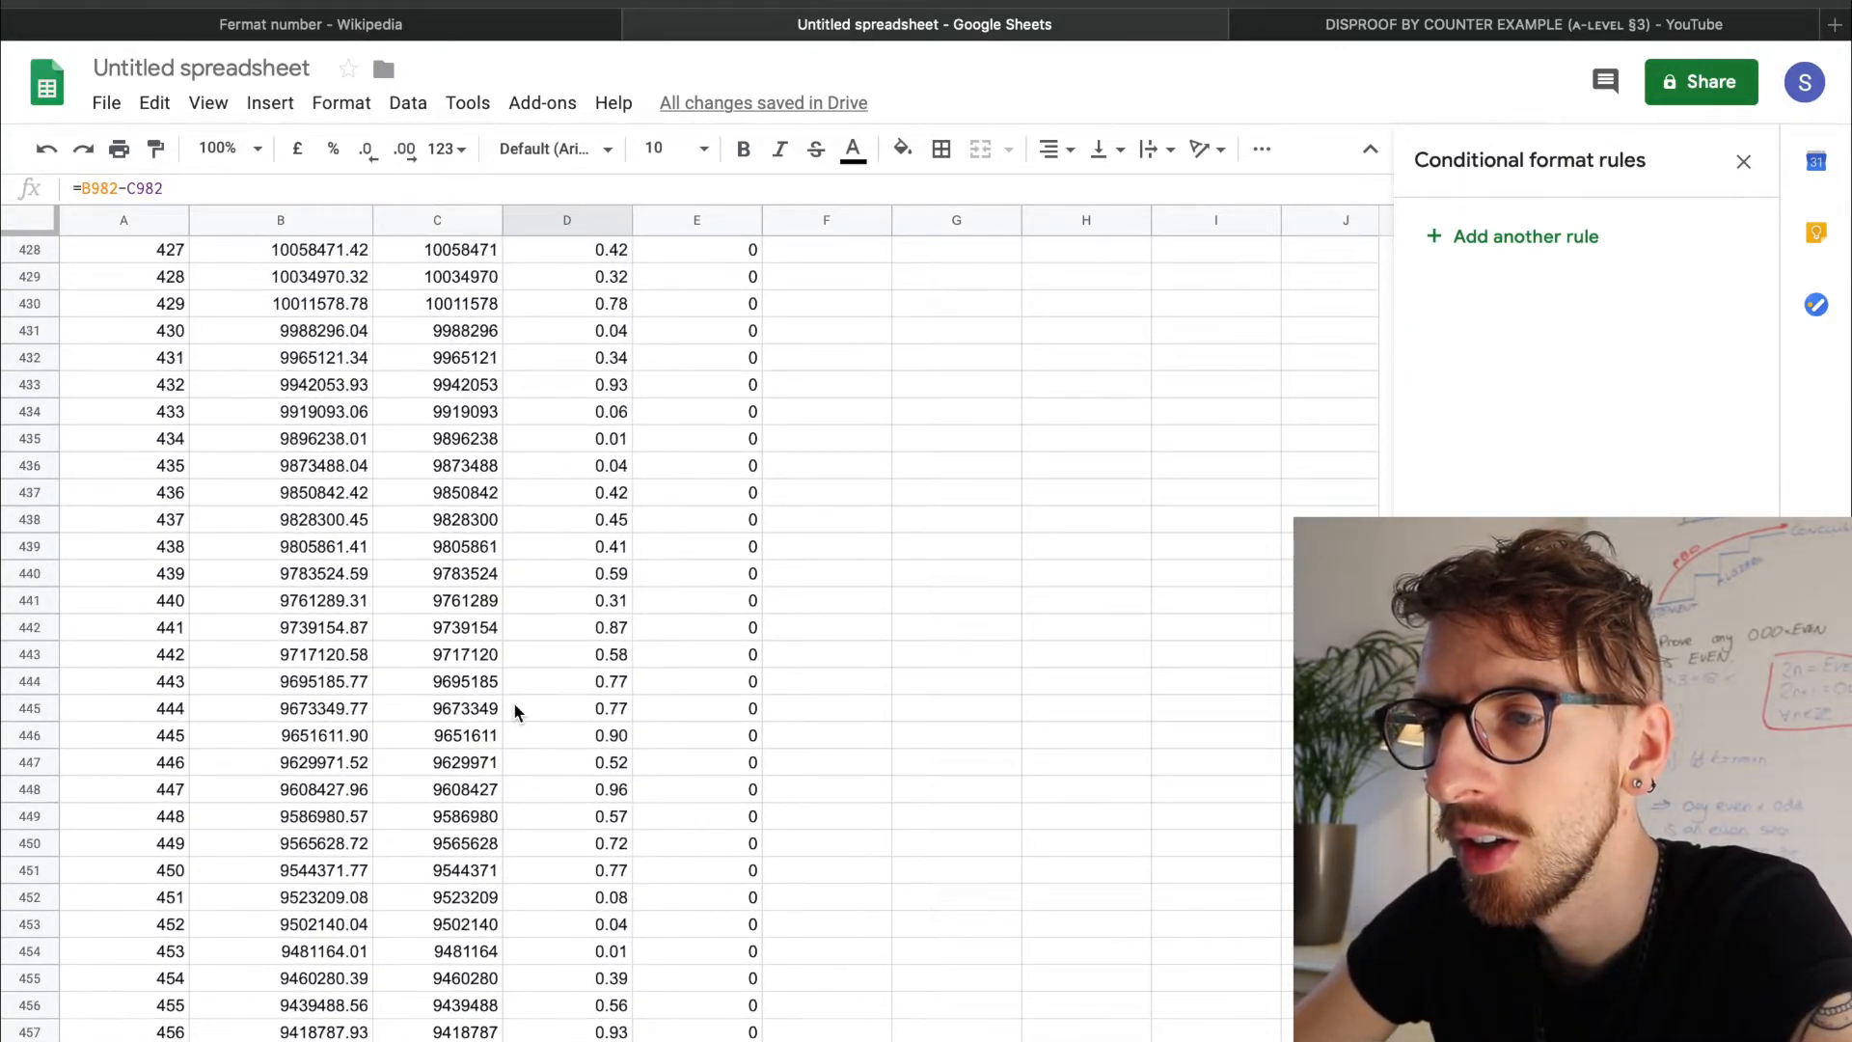
scroll(513, 712, up, 1)
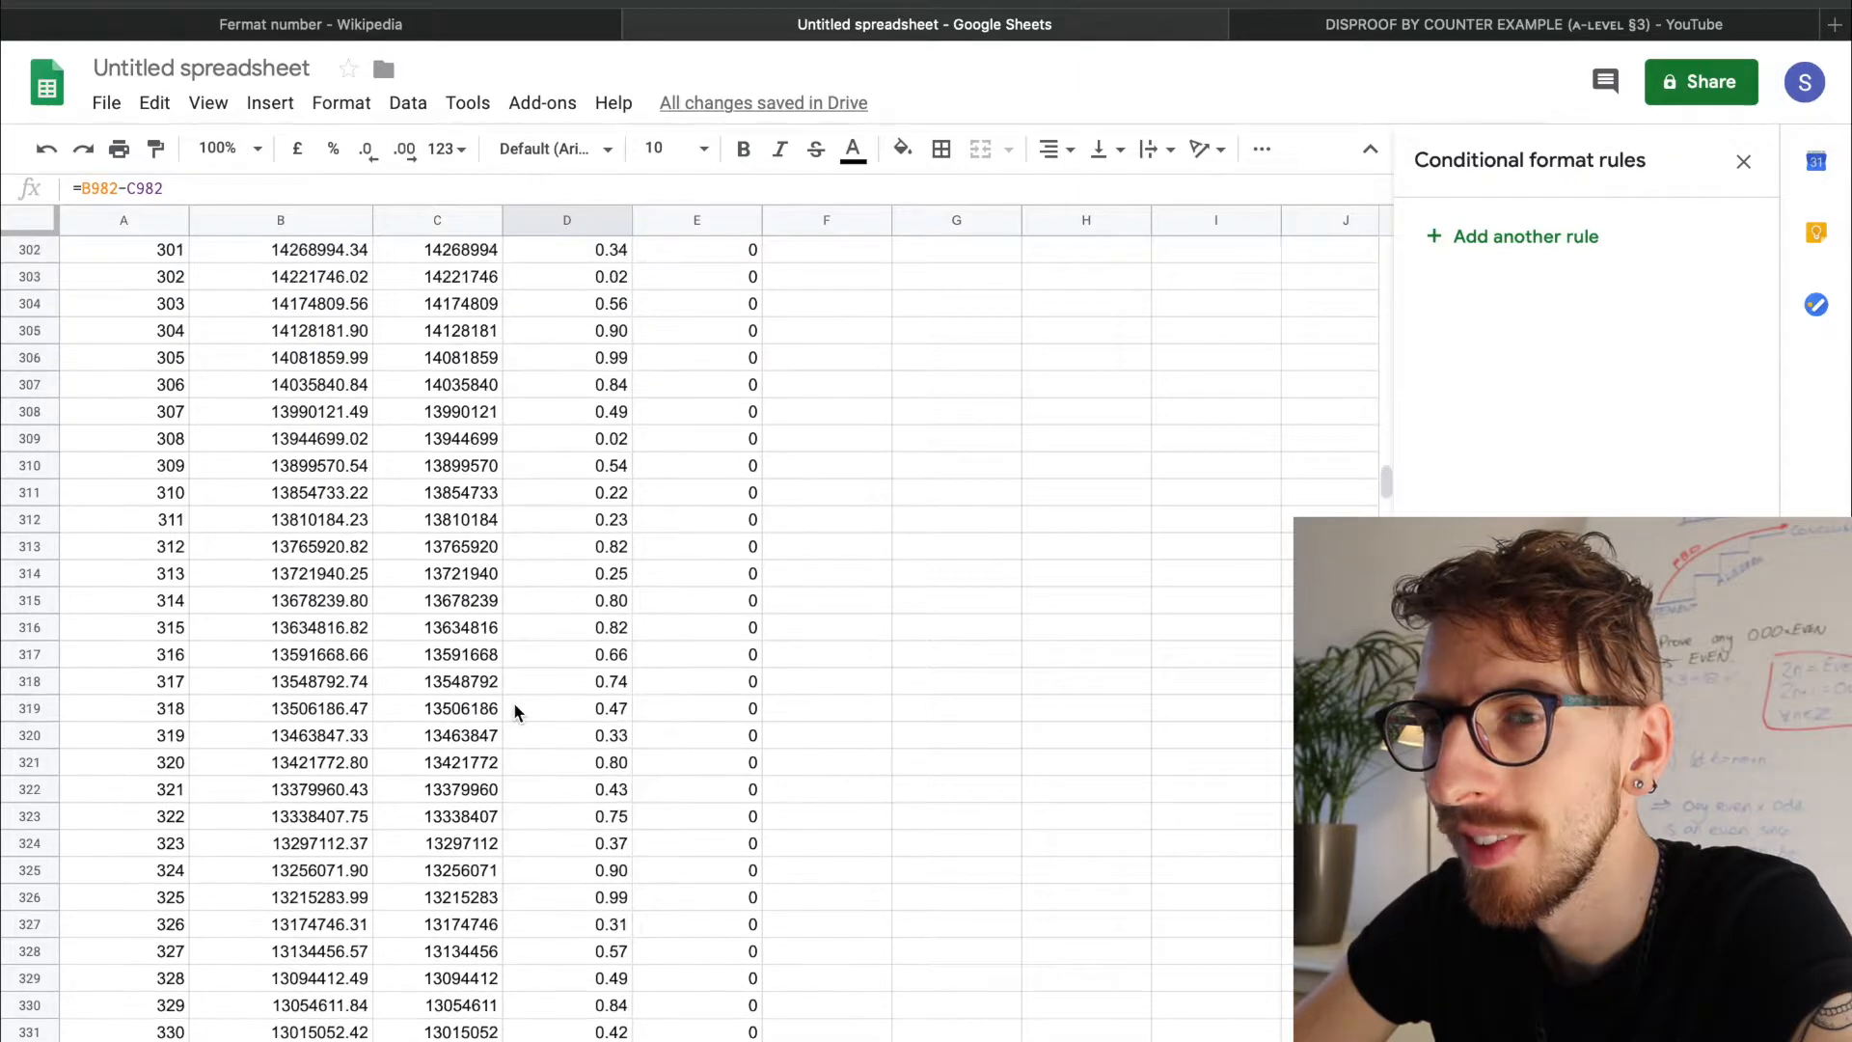
scroll(513, 712, down, 20)
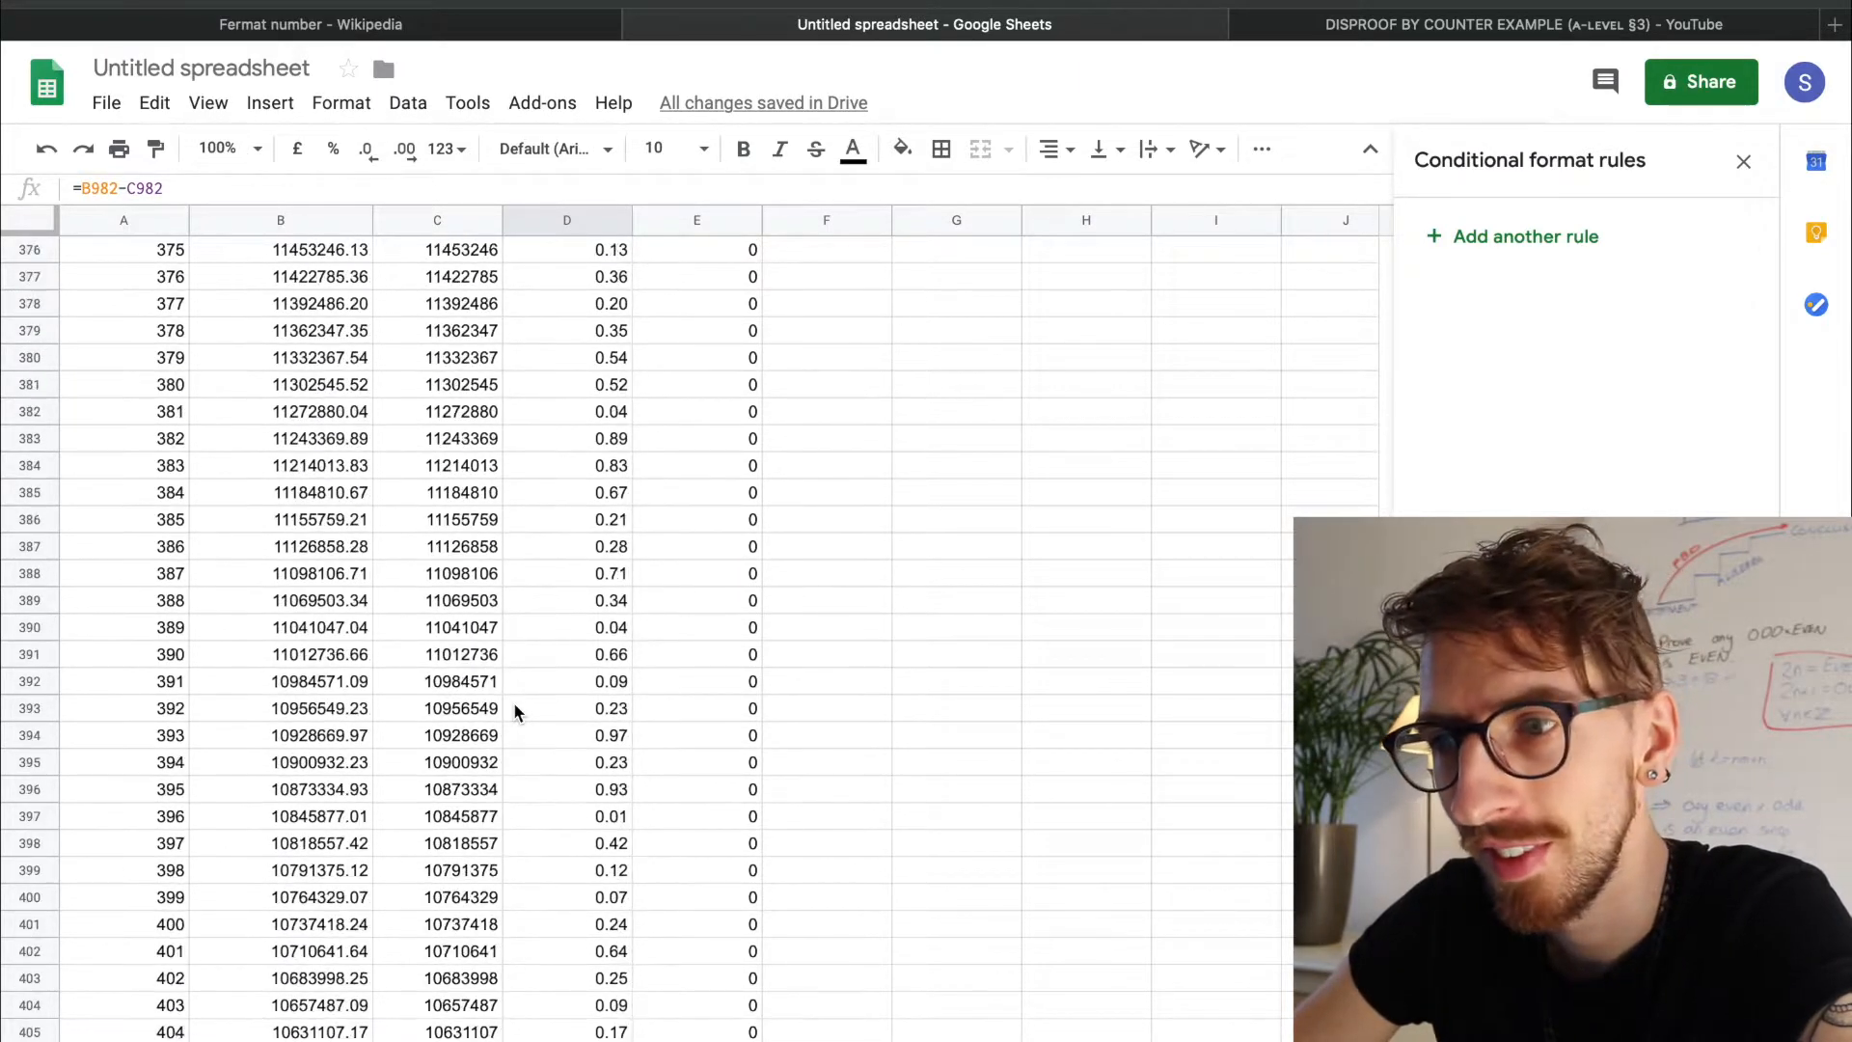
scroll(513, 712, down, 20)
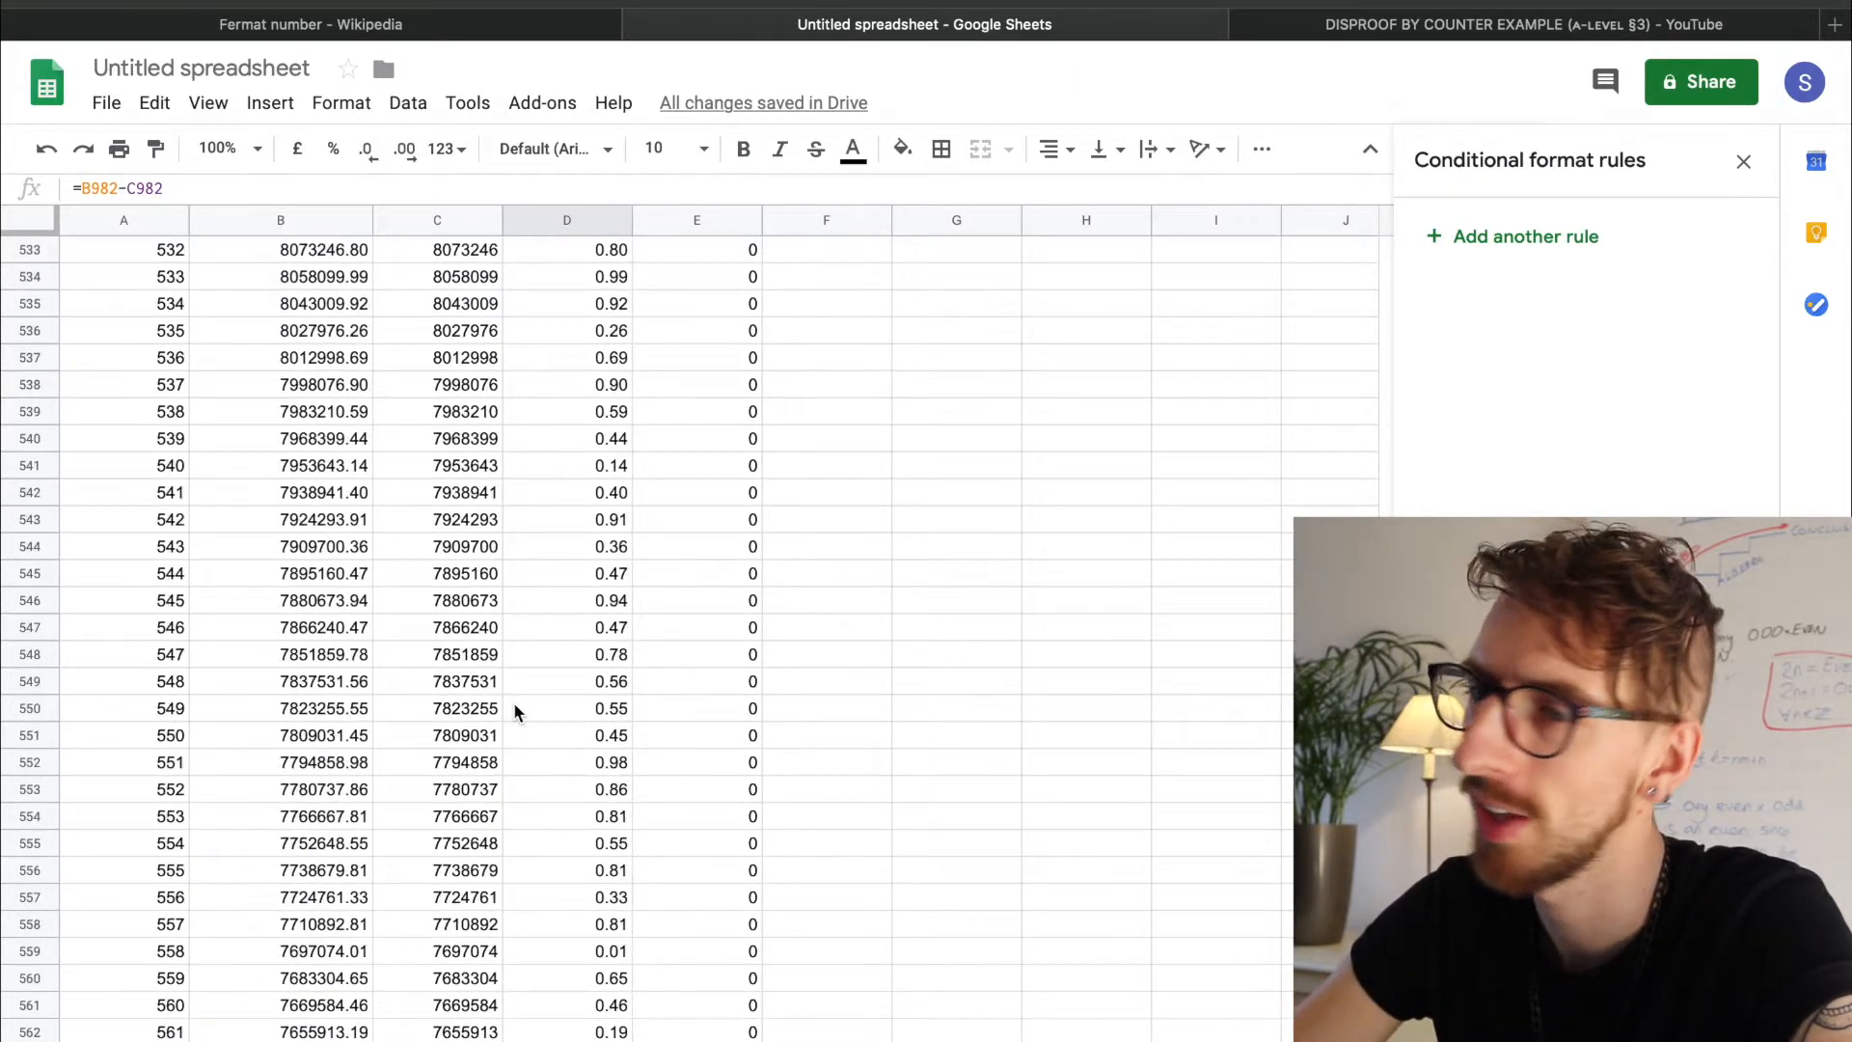
scroll(516, 712, down, 3)
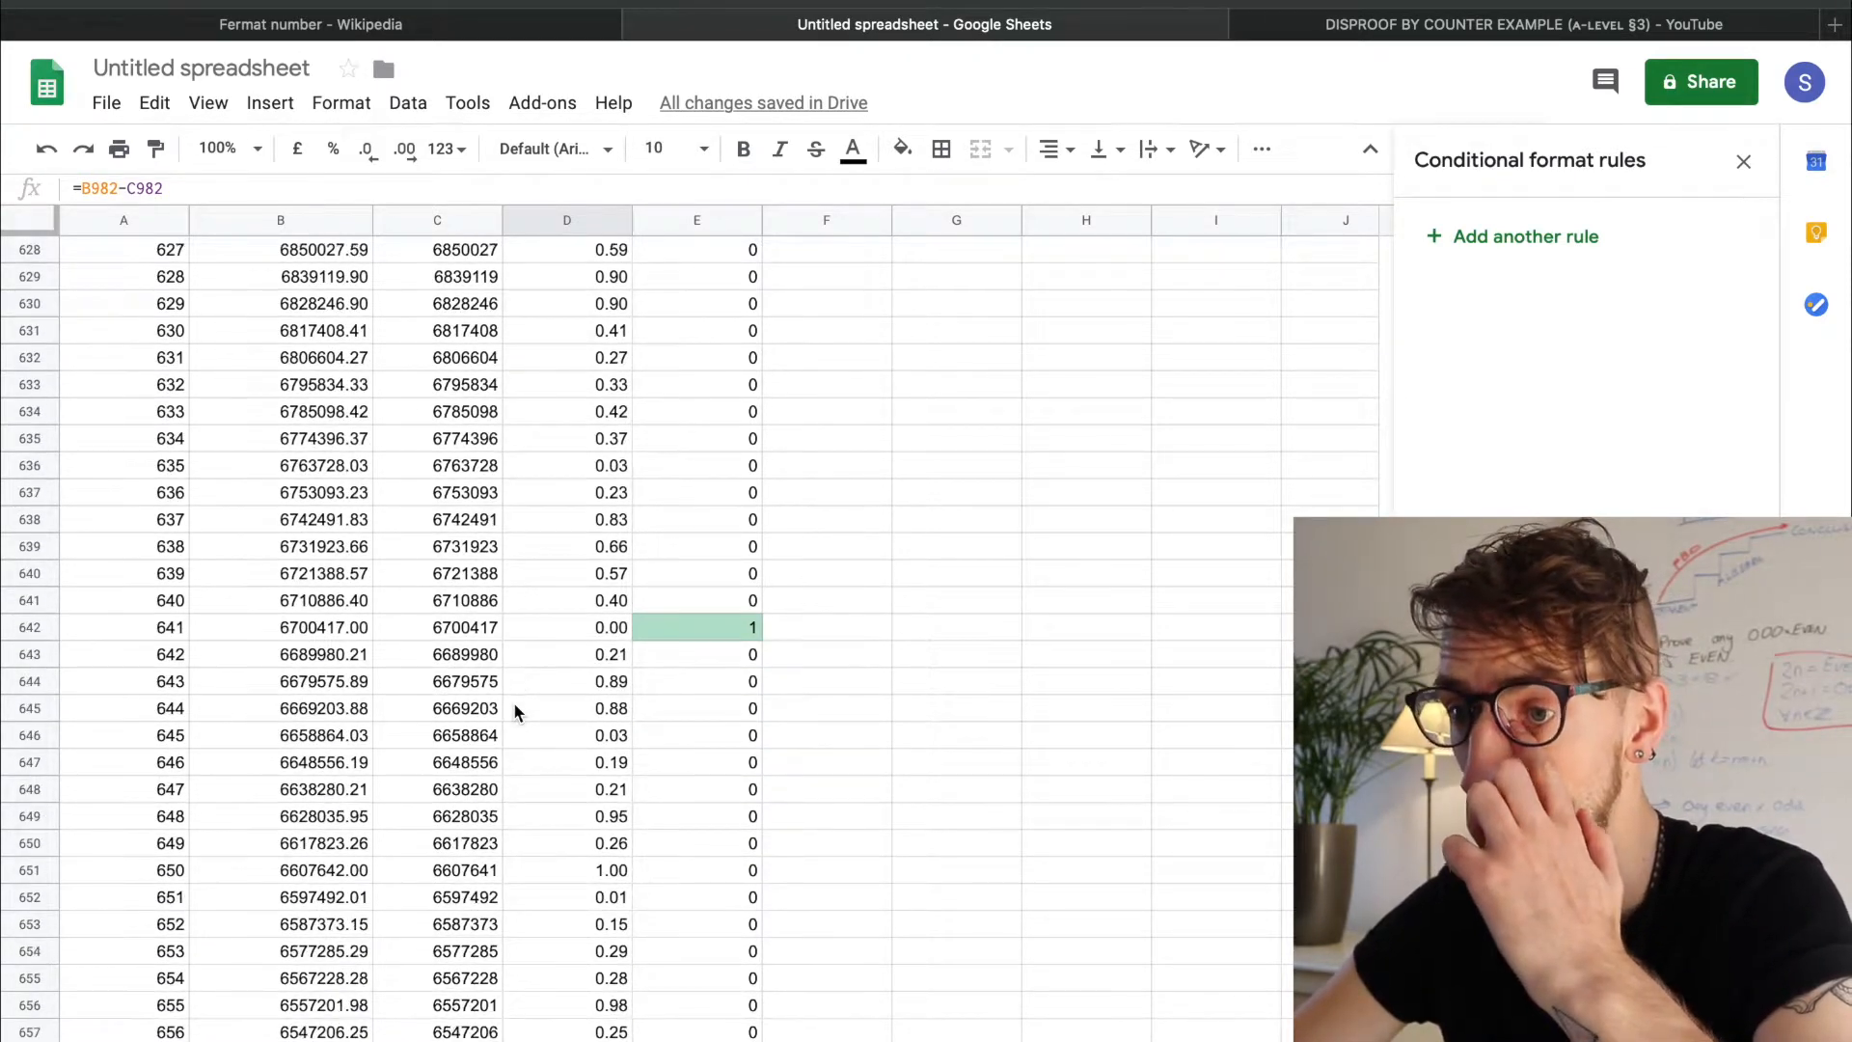
- Examine the cells of row 642, from the flag in column E back to the divisor in column A
click(722, 603)
key(Left)
key(Left)
key(Left)
key(Left)
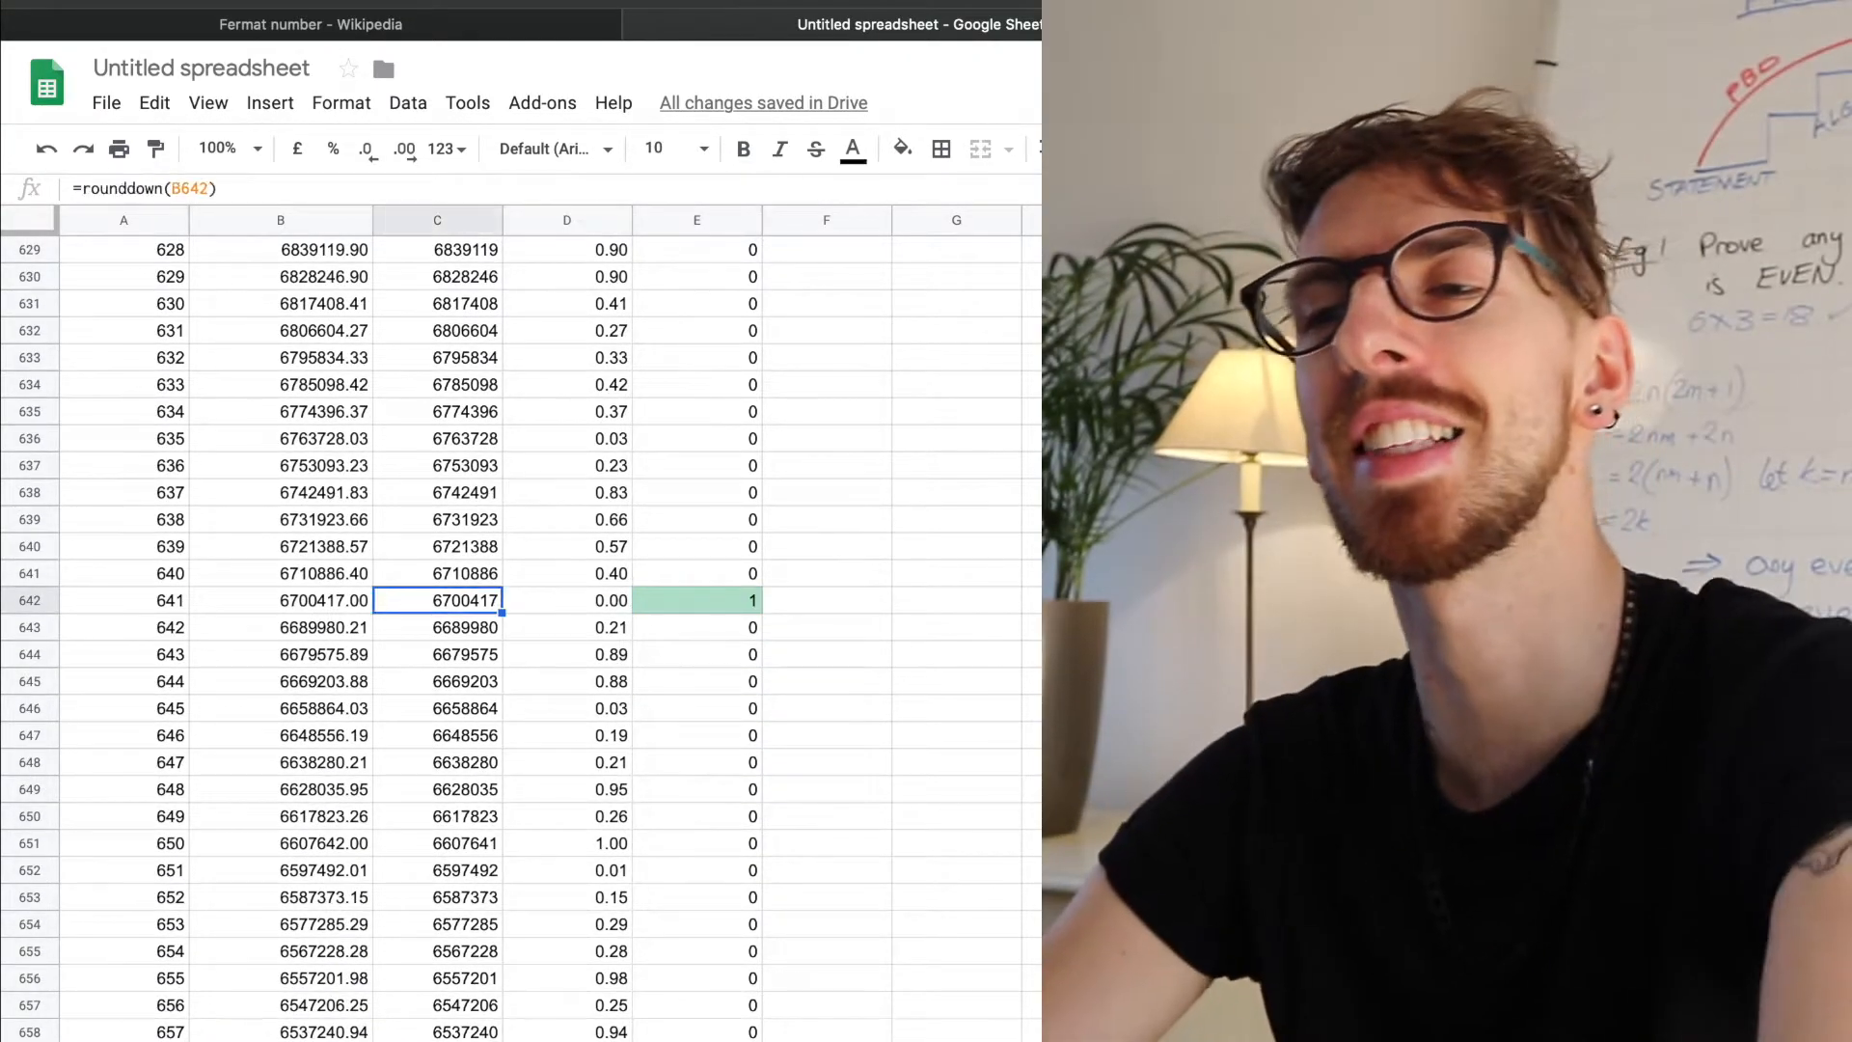
key(Right)
key(Right)
key(Right)
key(Right)
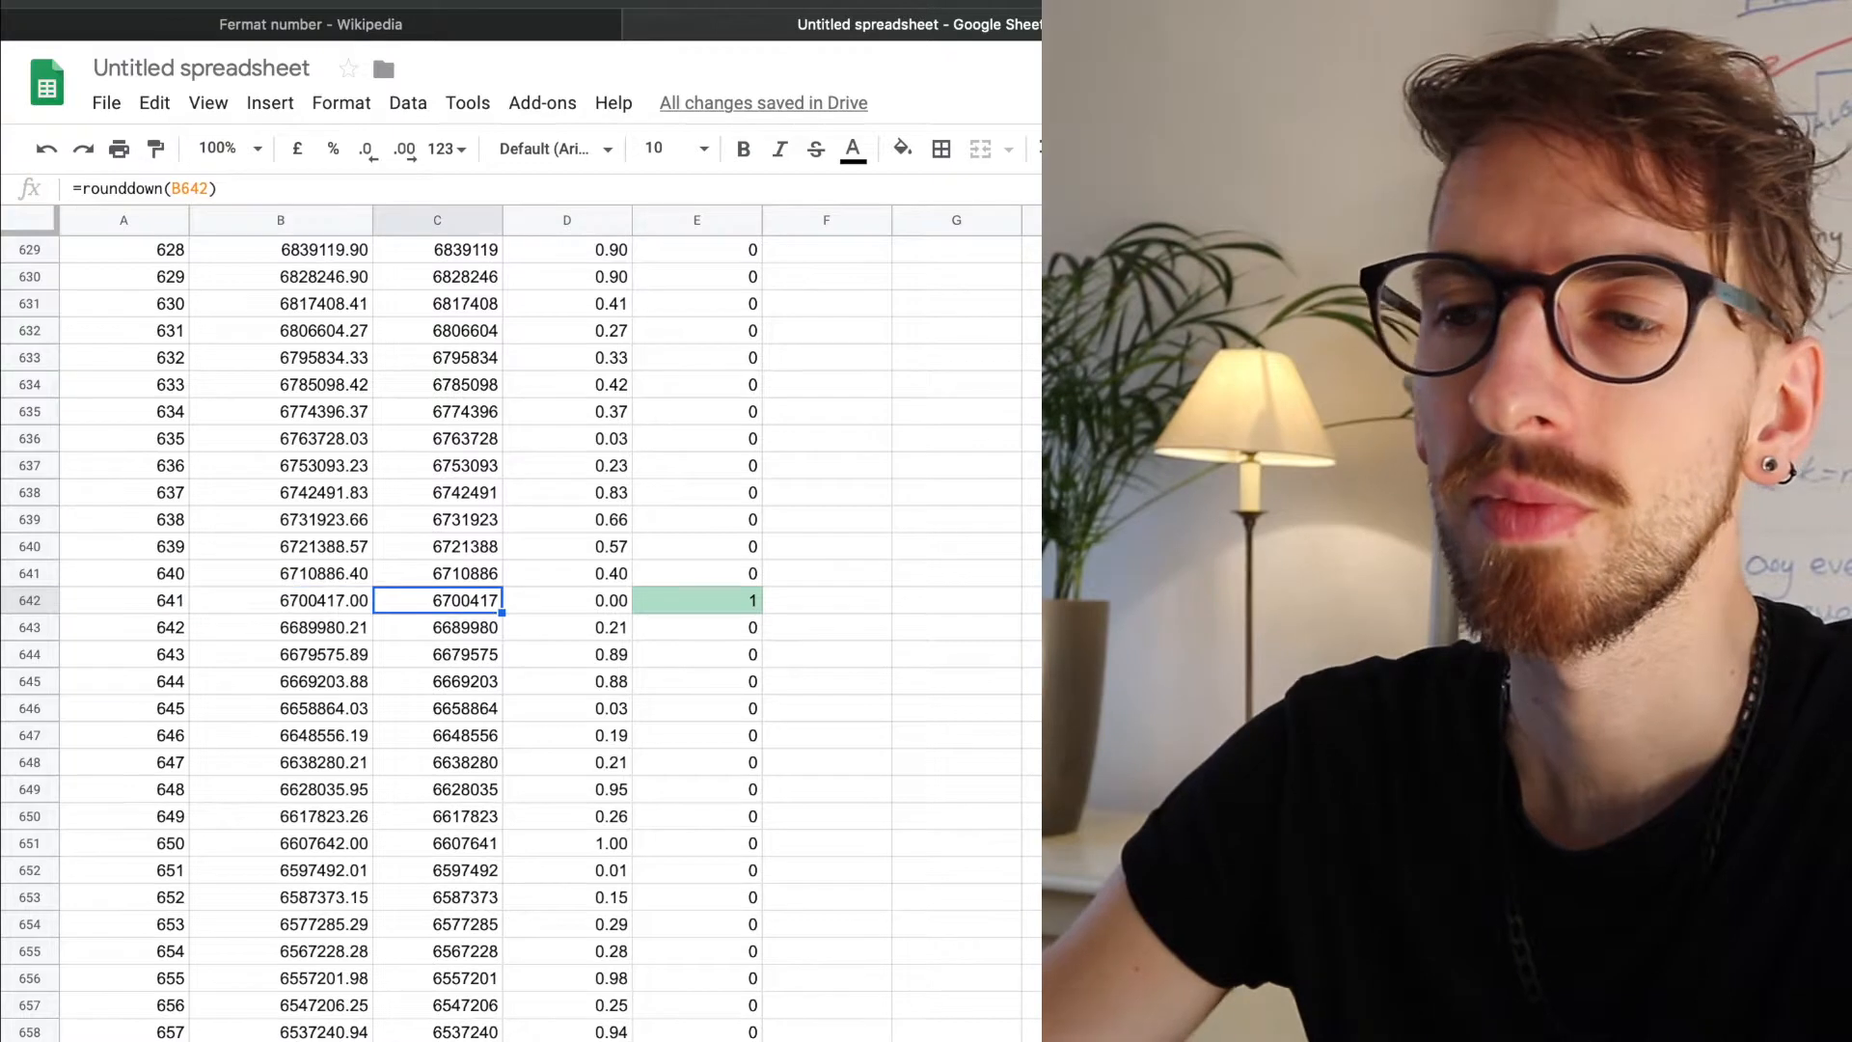
key(Left)
key(Left)
key(Left)
key(Left)
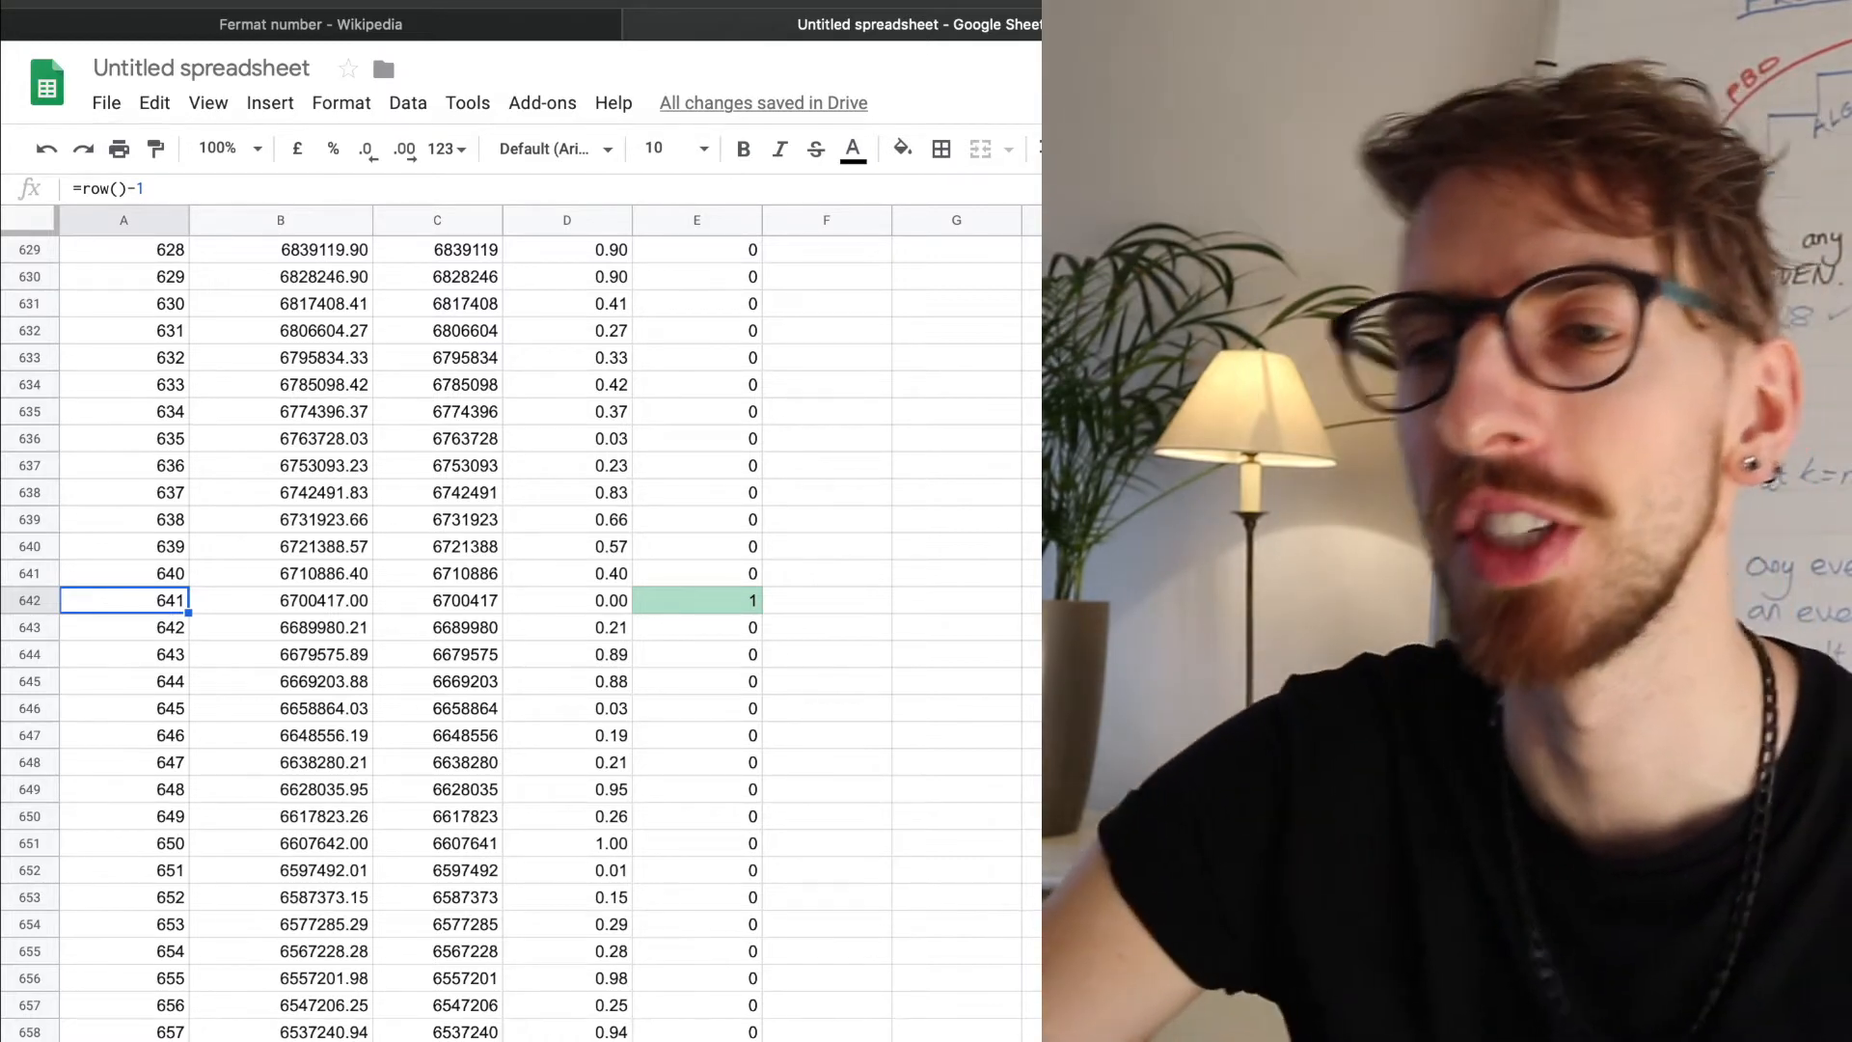
- Return to the tested fifth Fermat number in E2
scroll(521, 637, up, 20)
scroll(521, 636, up, 20)
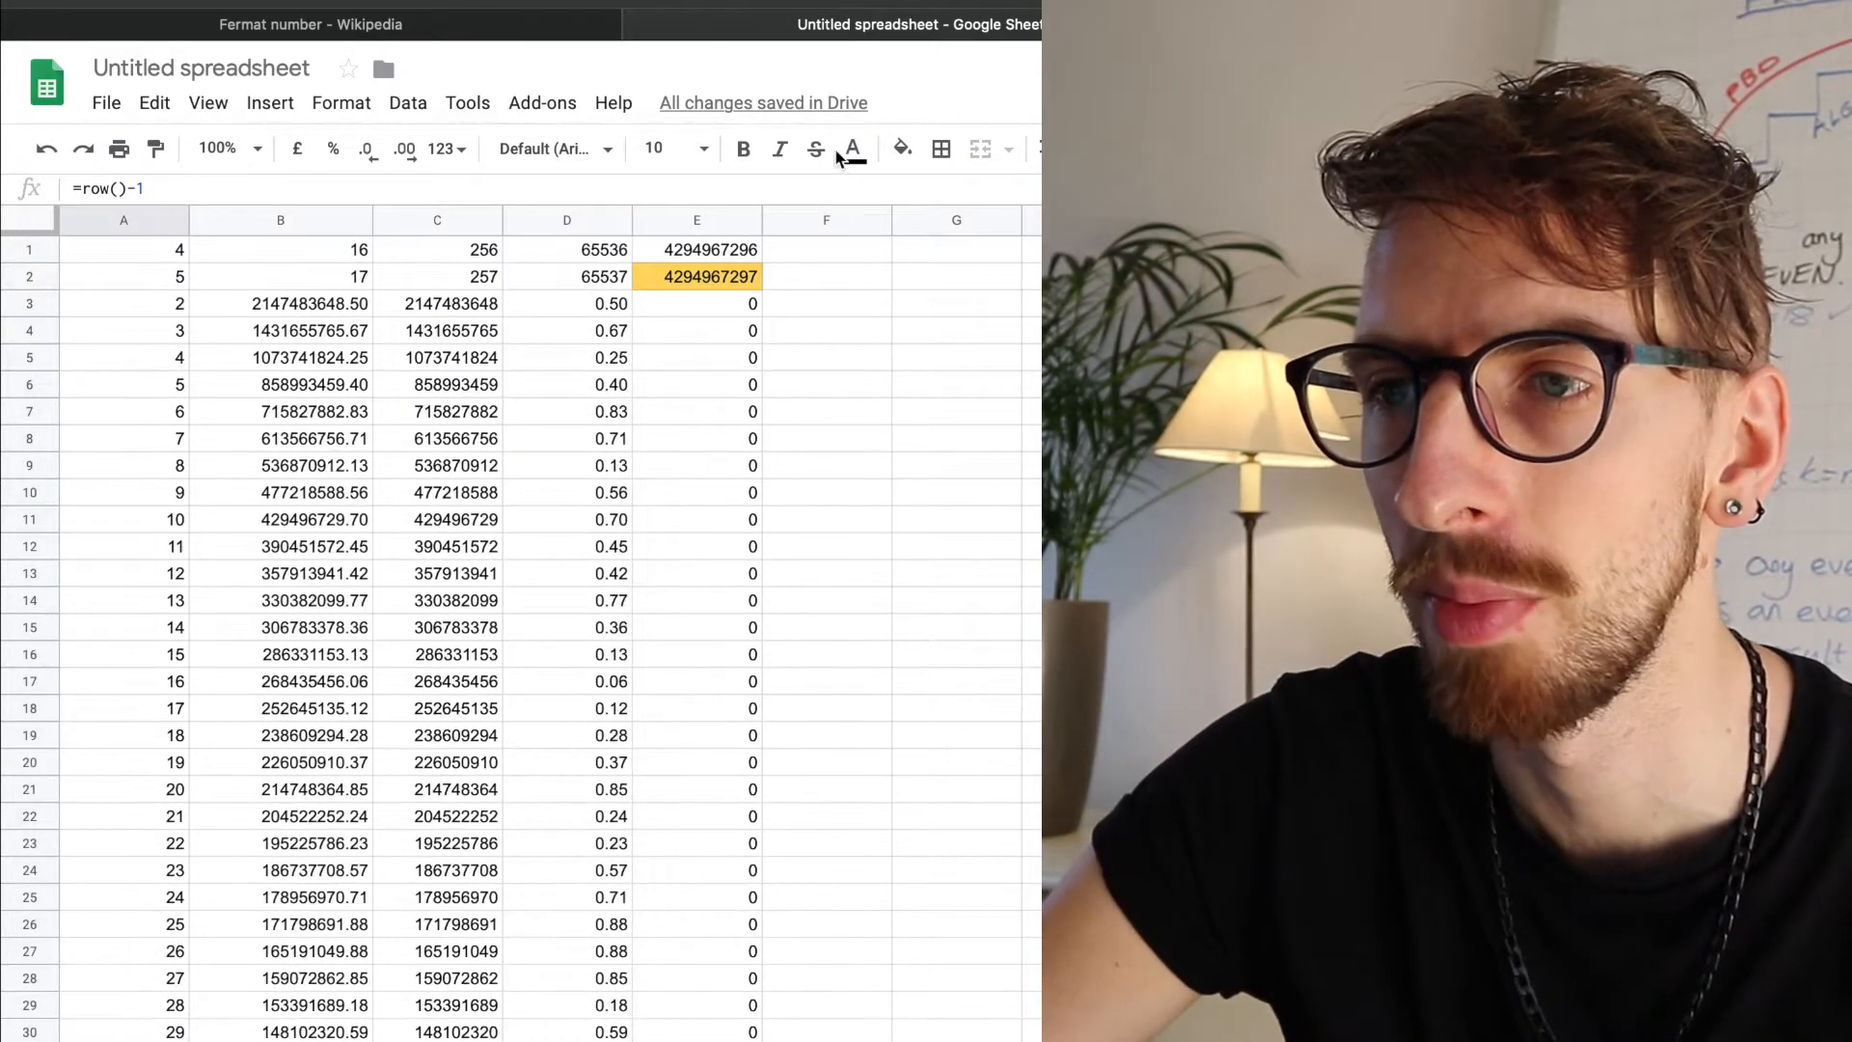
click(719, 281)
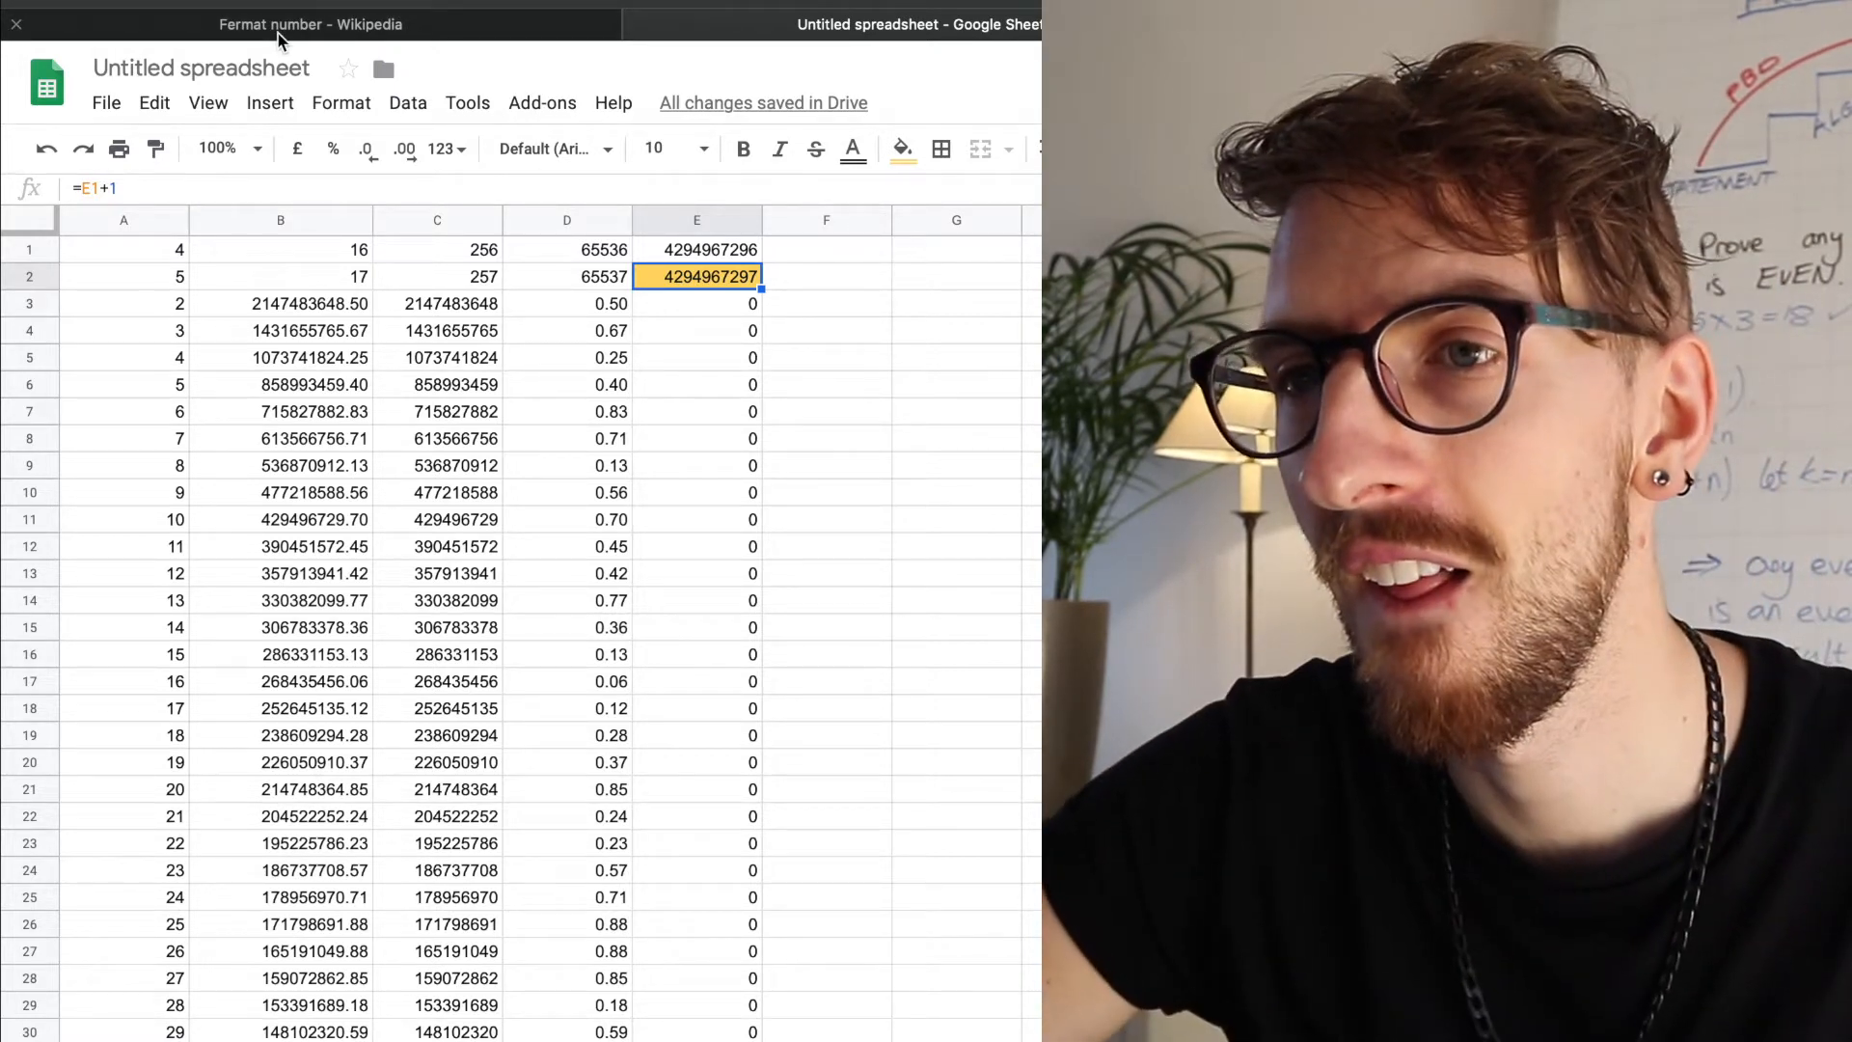
- Switch to the Wikipedia article on Fermat numbers and review the defining formula and the first few values
click(311, 24)
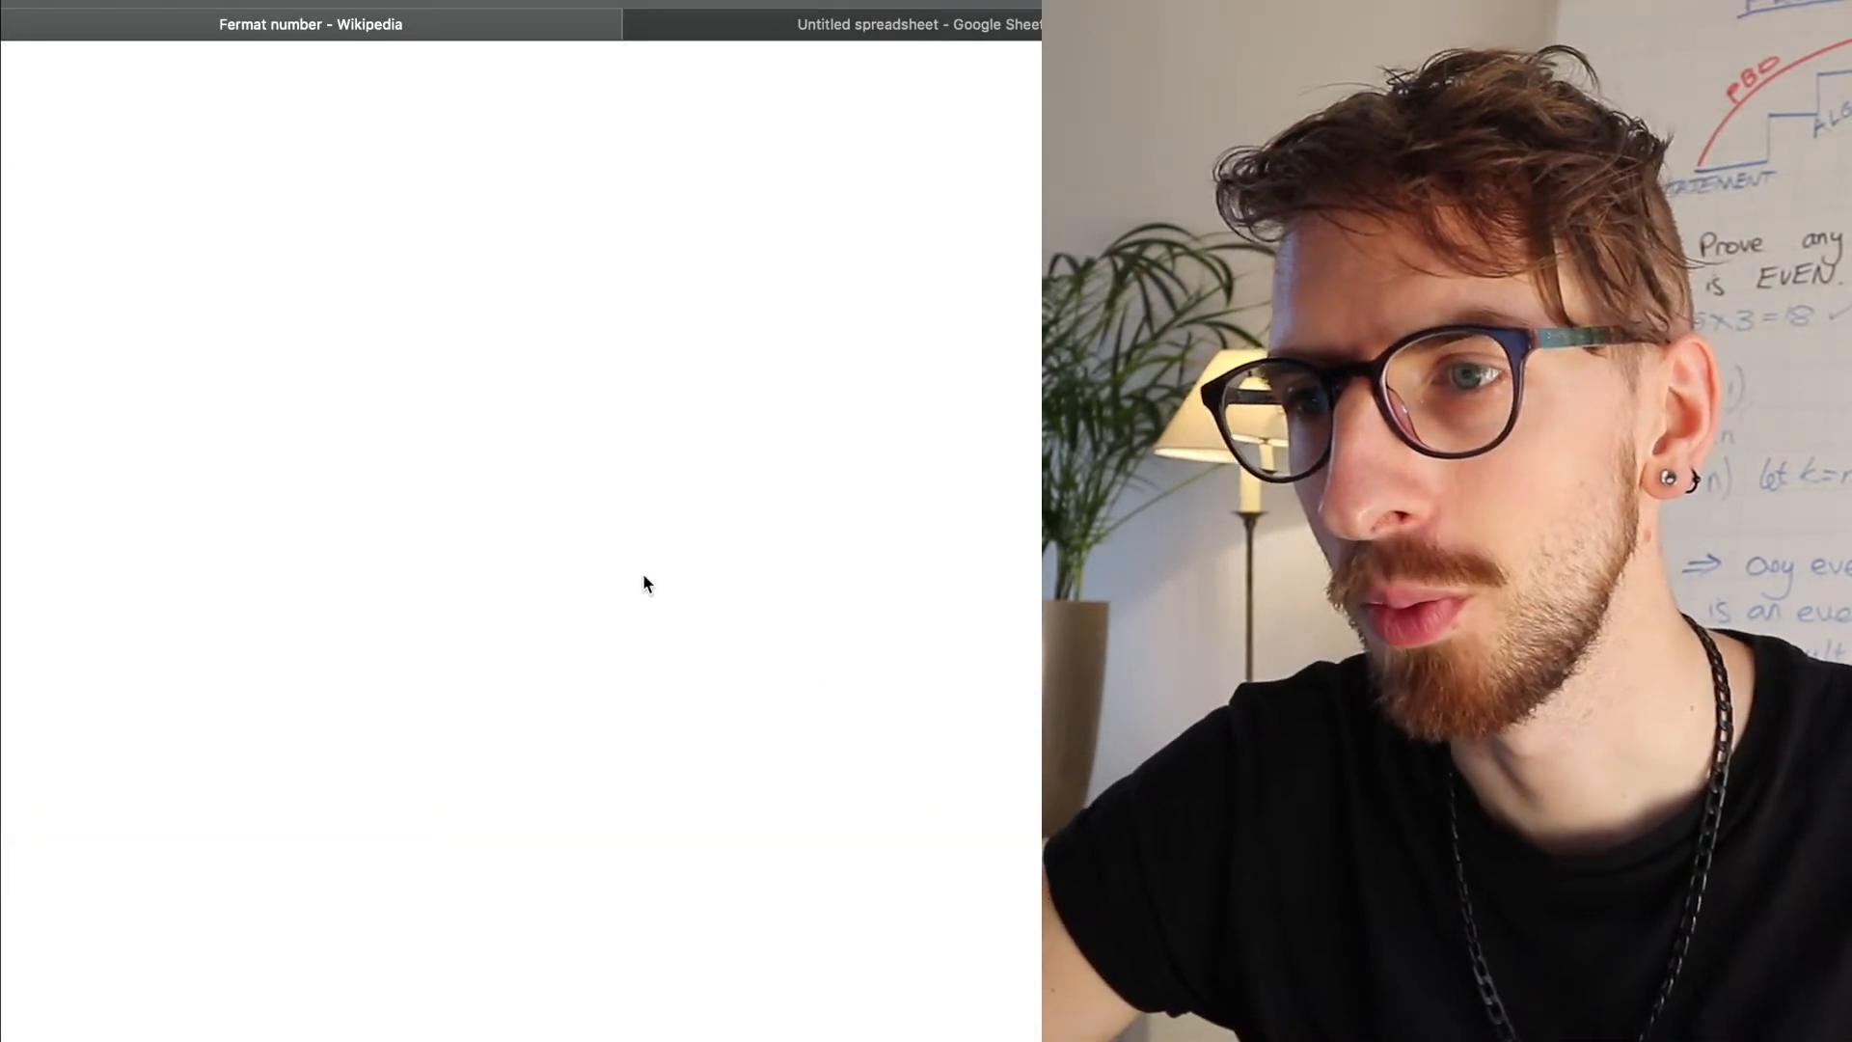
scroll(643, 574, up, 12)
scroll(644, 574, down, 1)
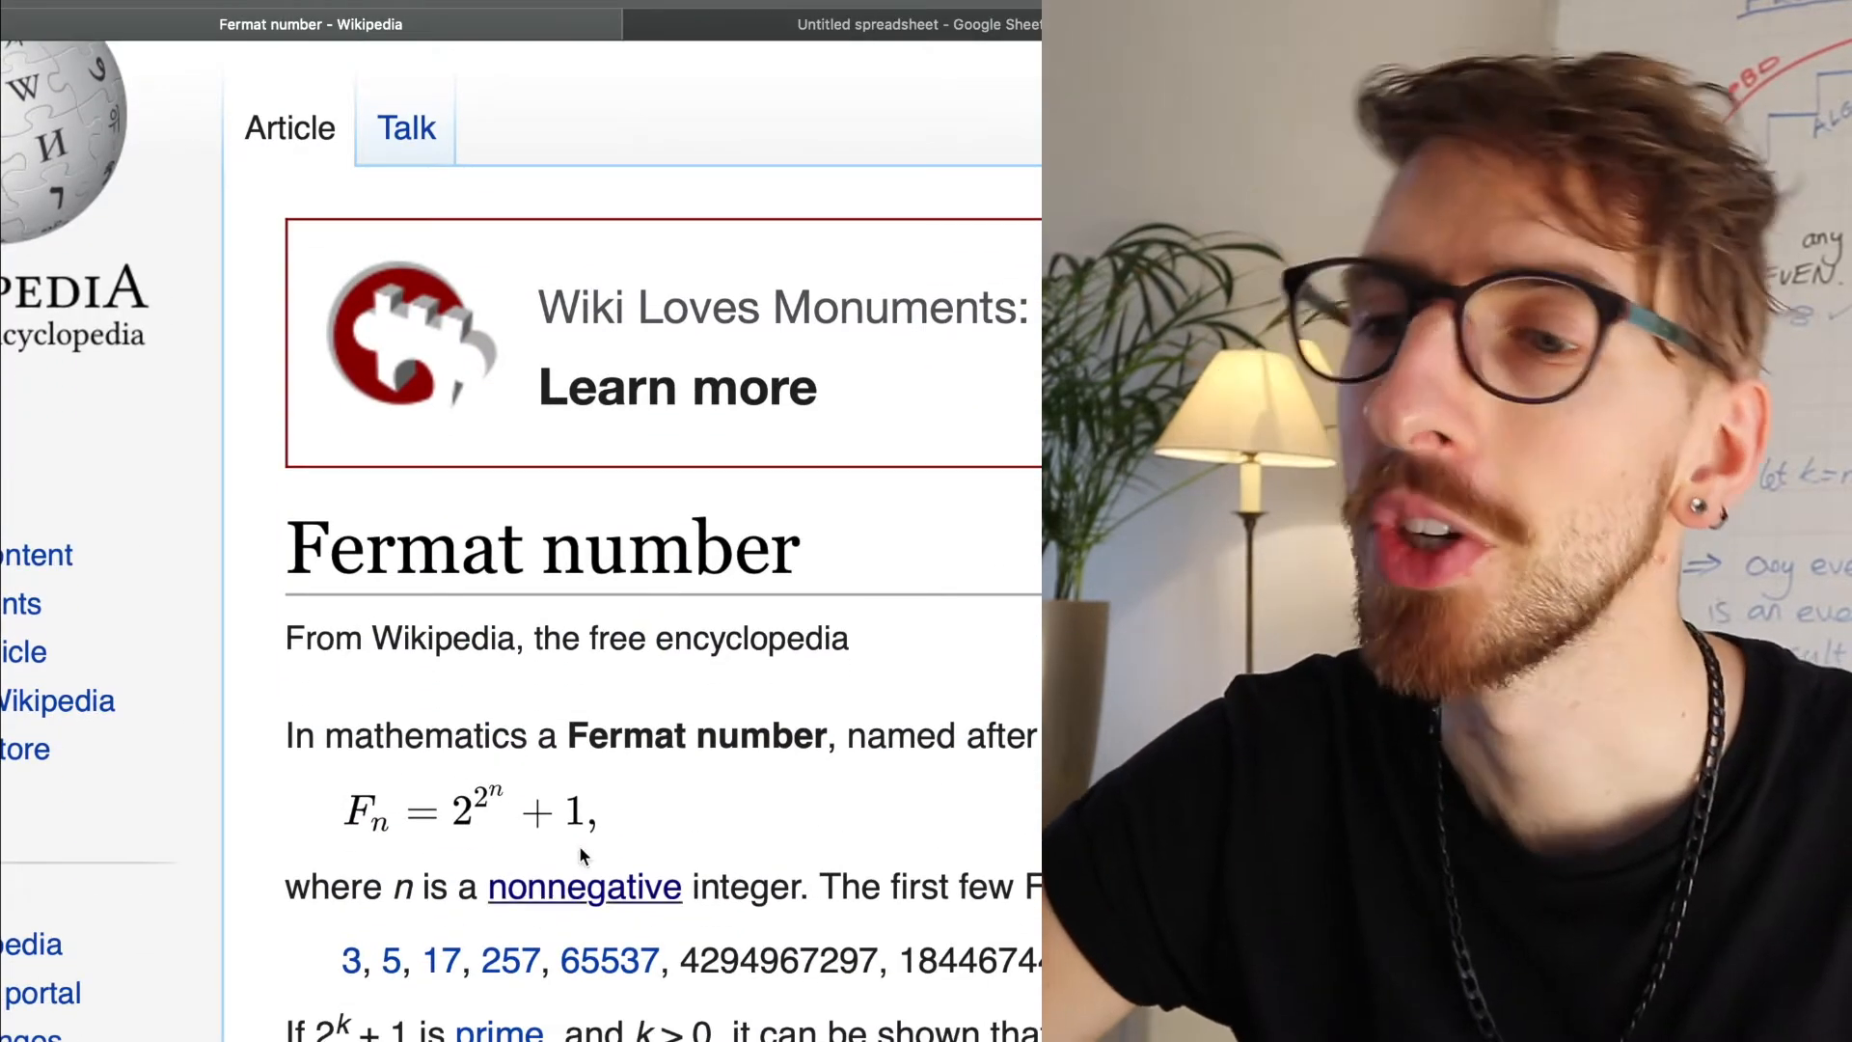
scroll(357, 817, down, 1)
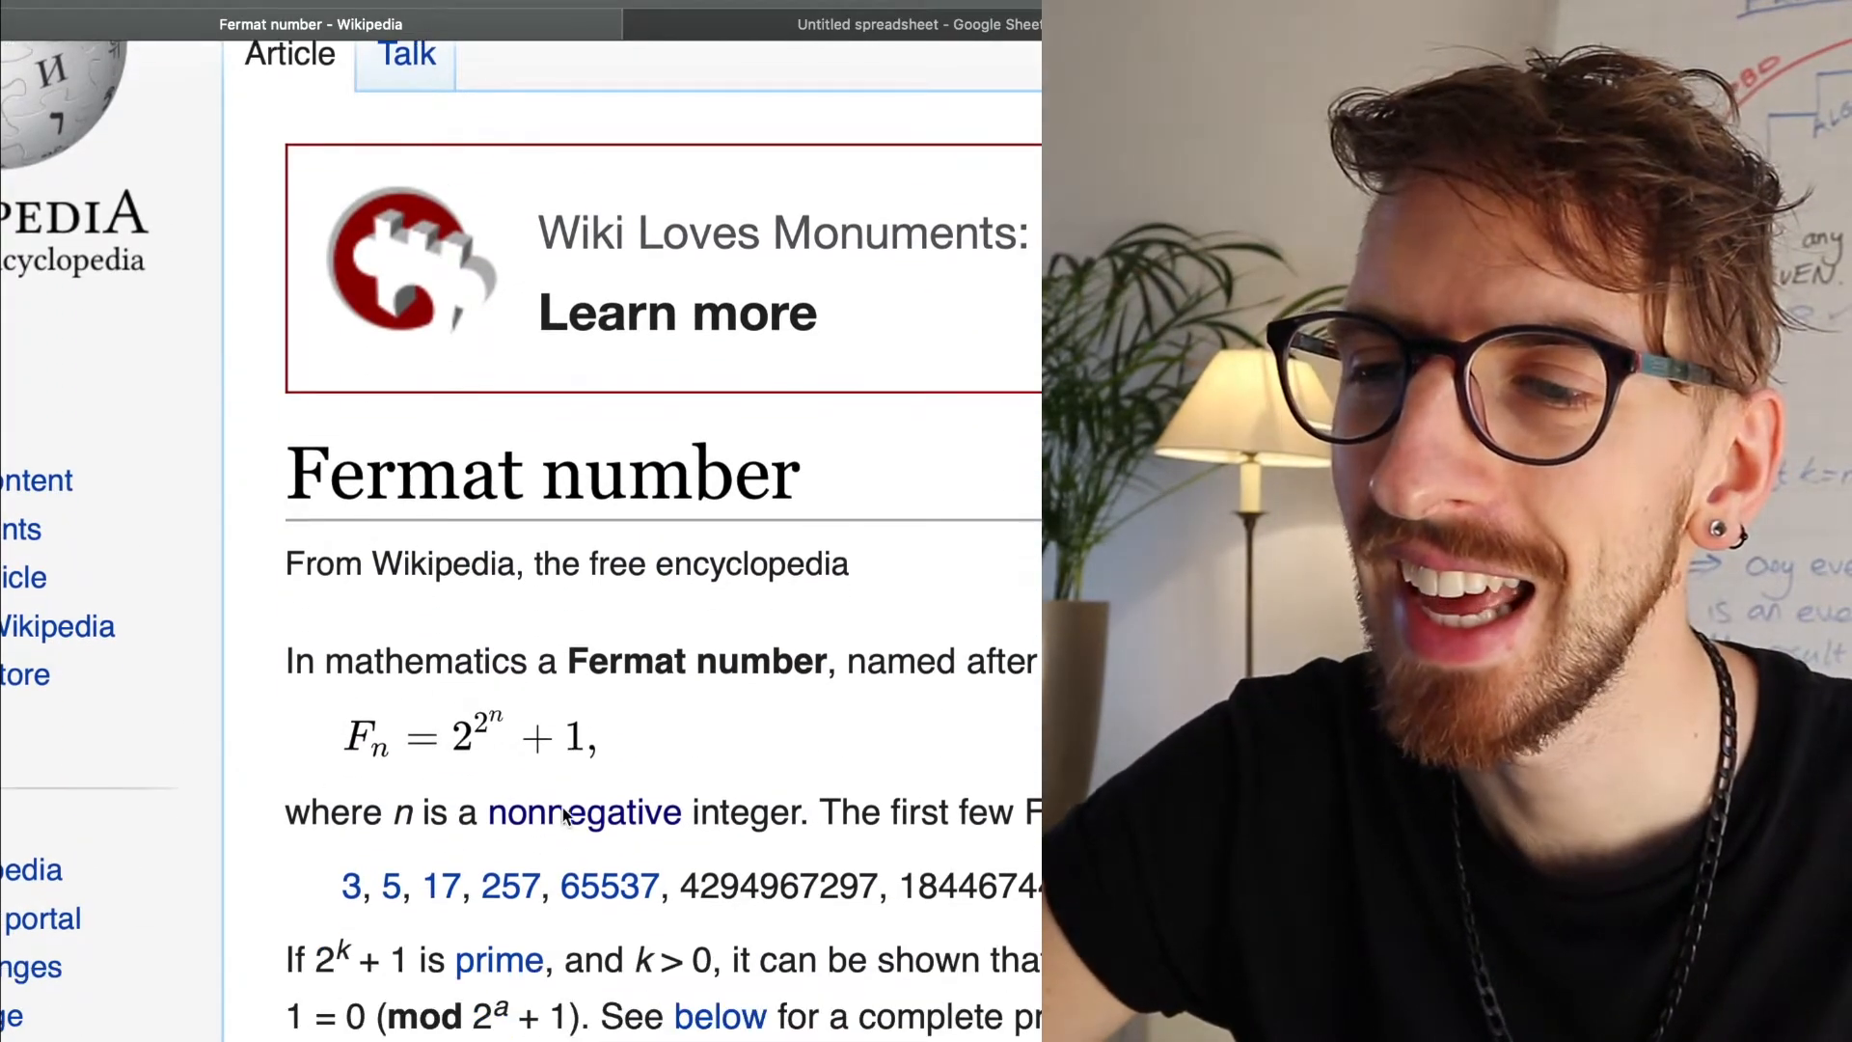
drag(408, 802, 387, 712)
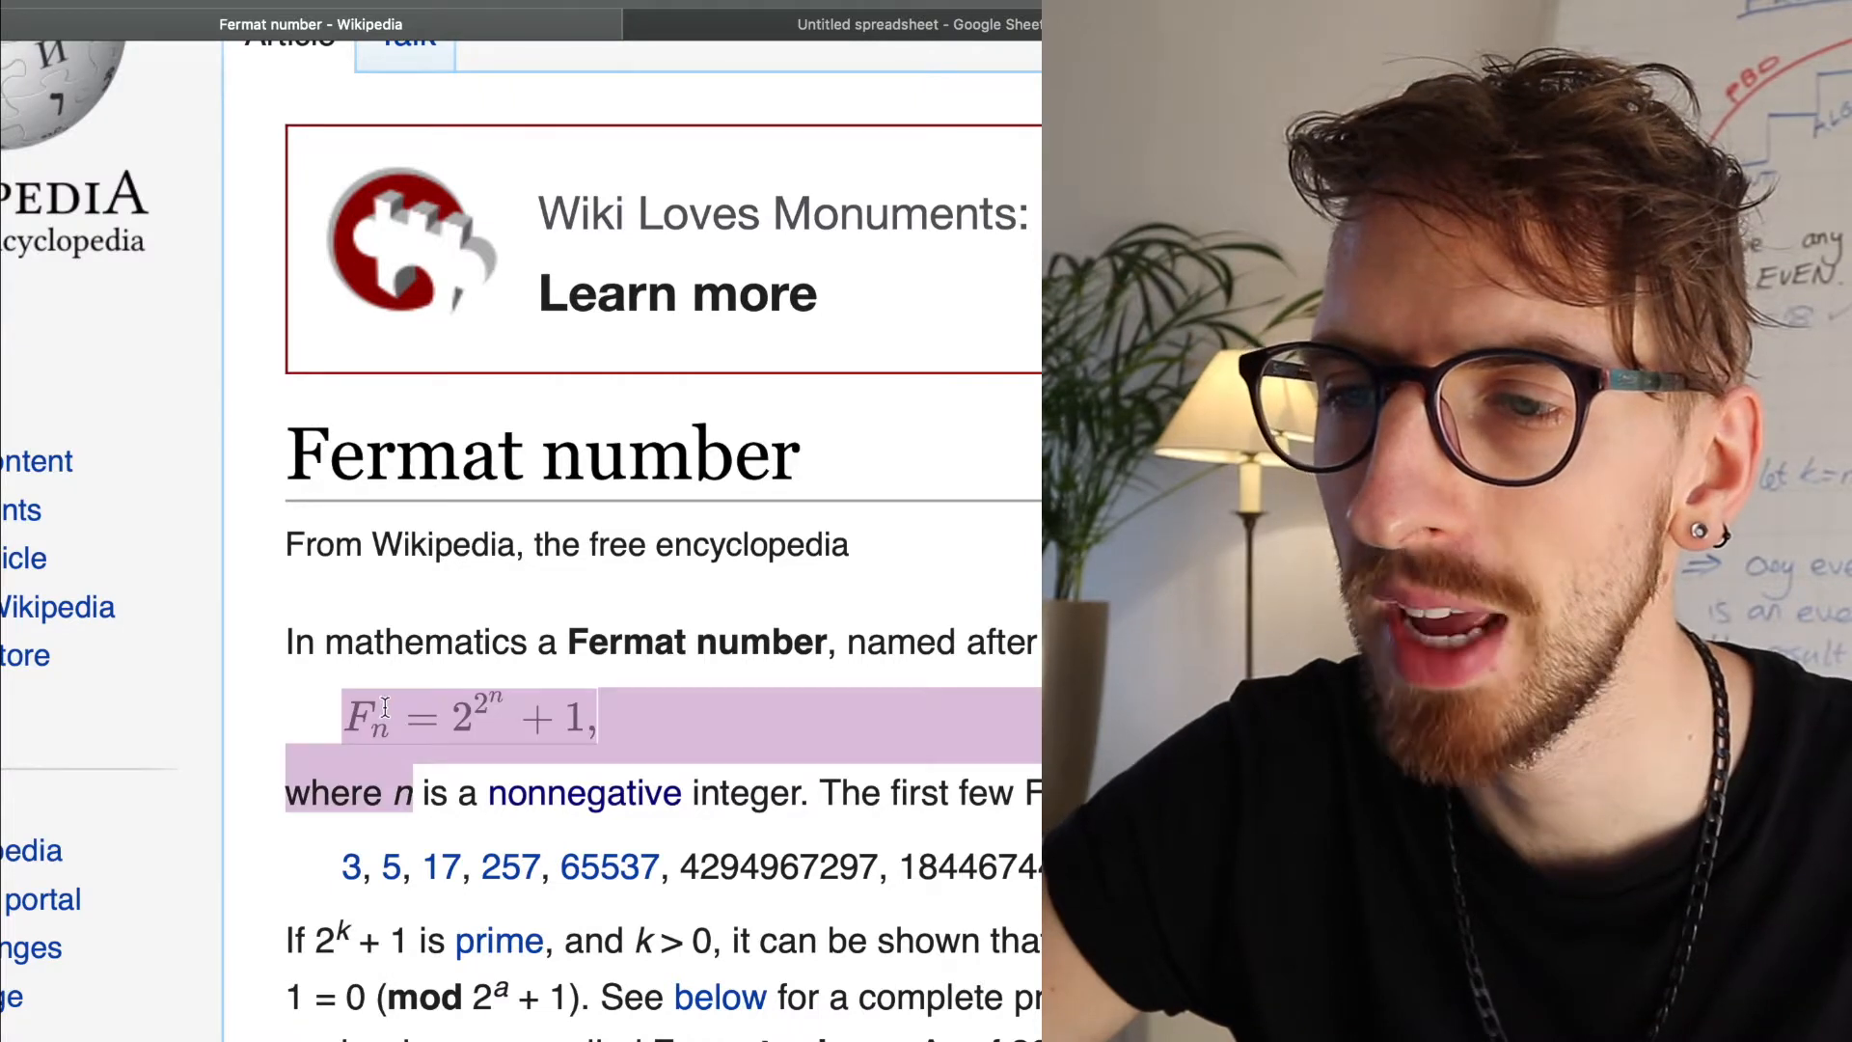
click(827, 638)
scroll(548, 752, up, 3)
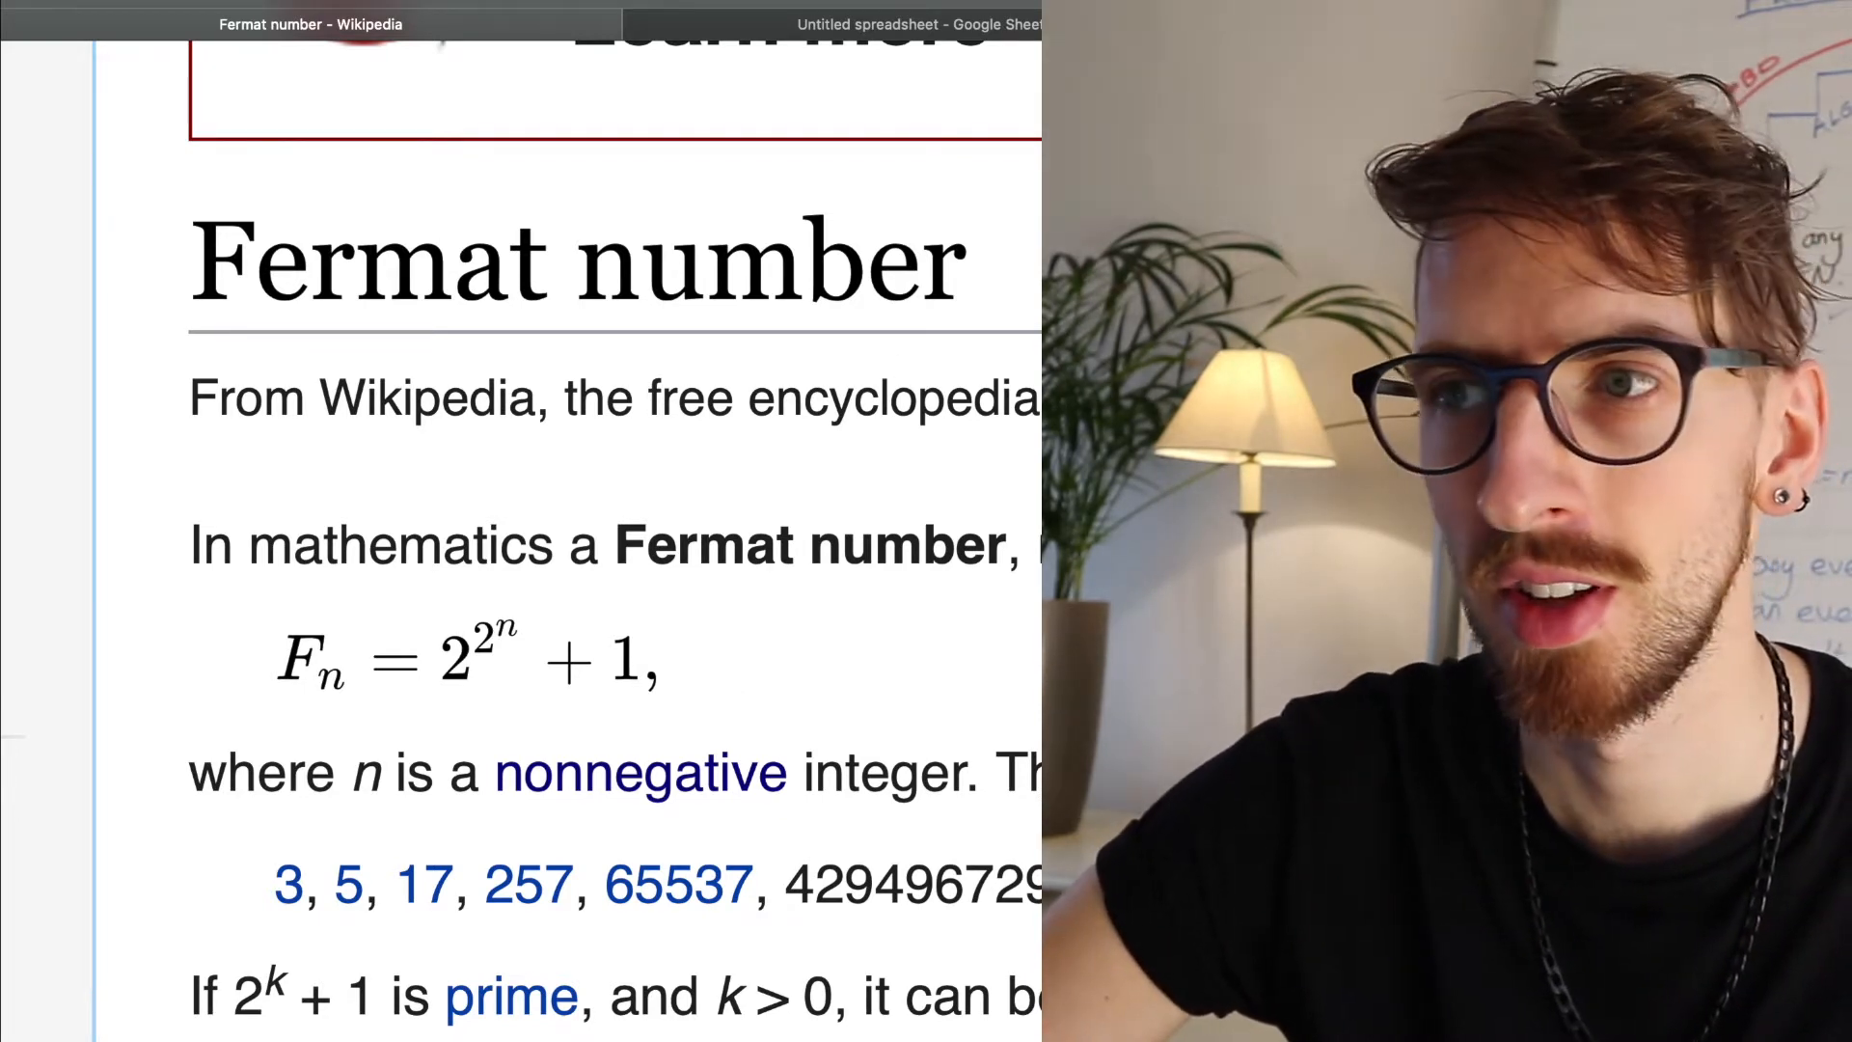
- Switch back to Google Sheets and change the division formula in B3 to =$D$2/A3 to test the number in D2
click(1038, 32)
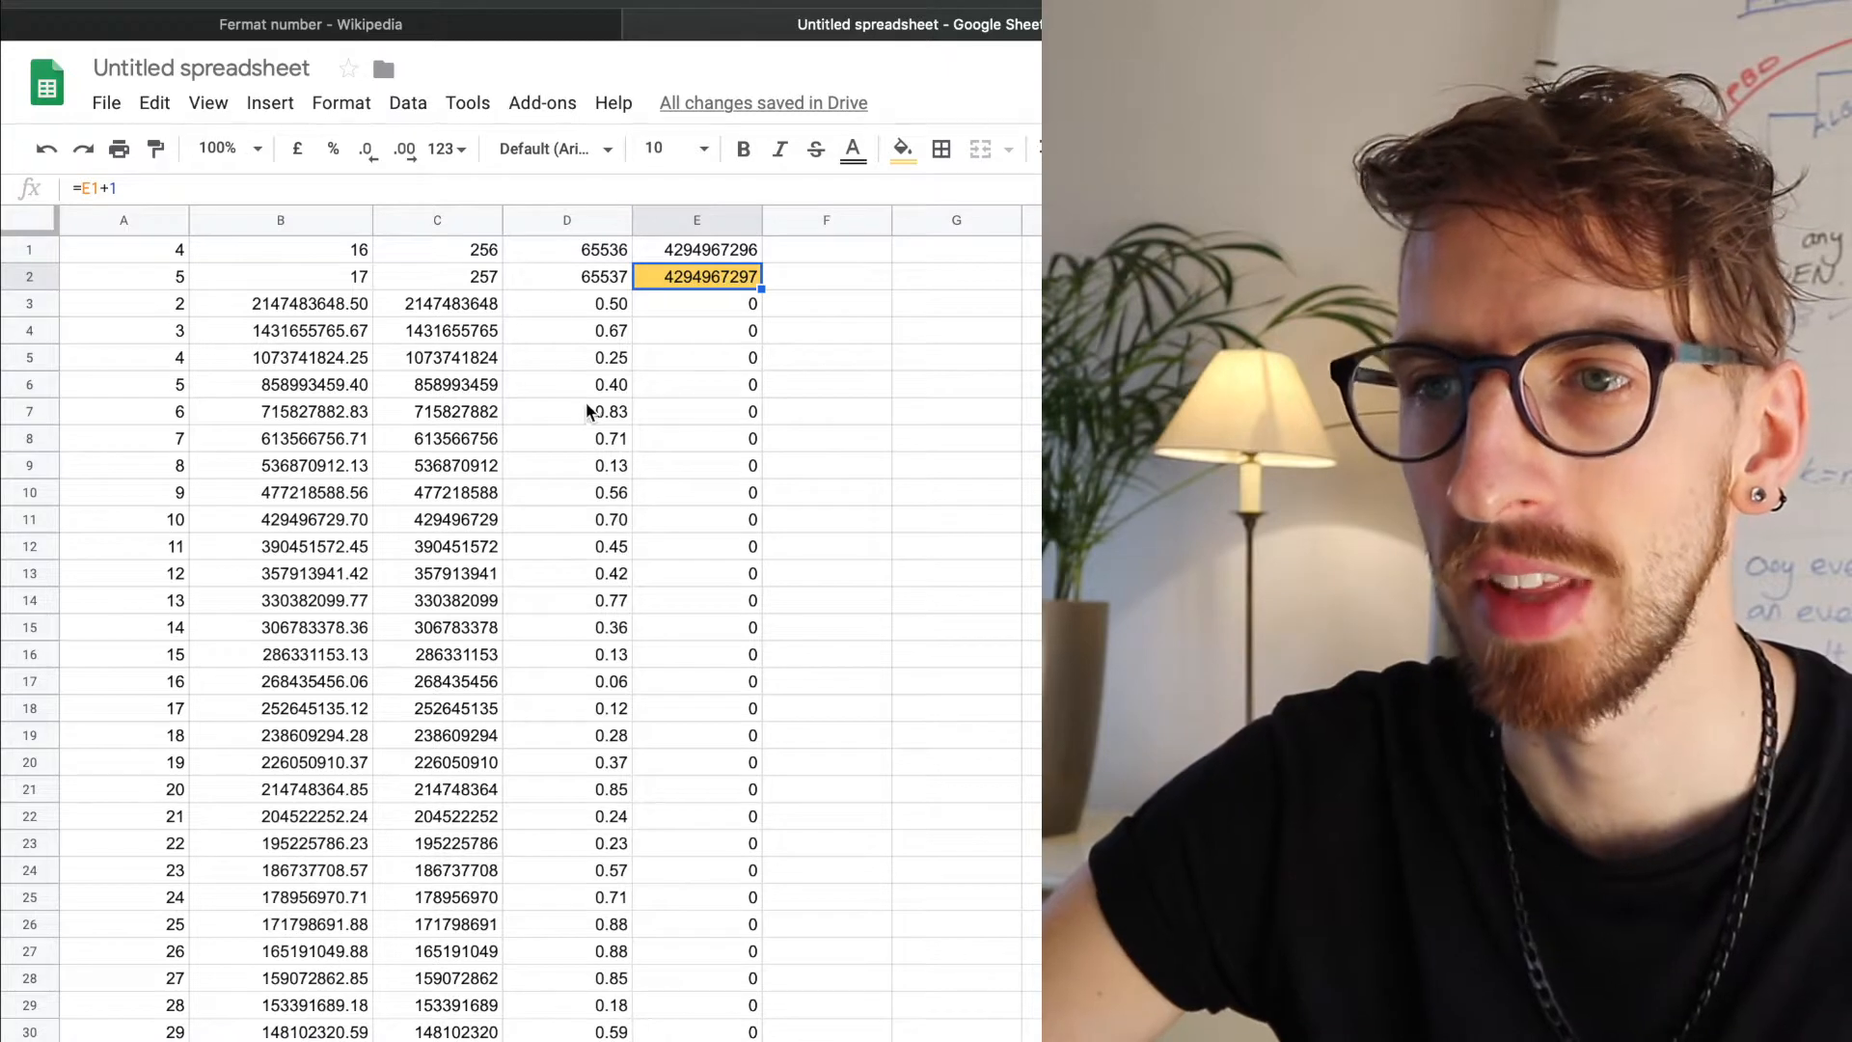
click(457, 282)
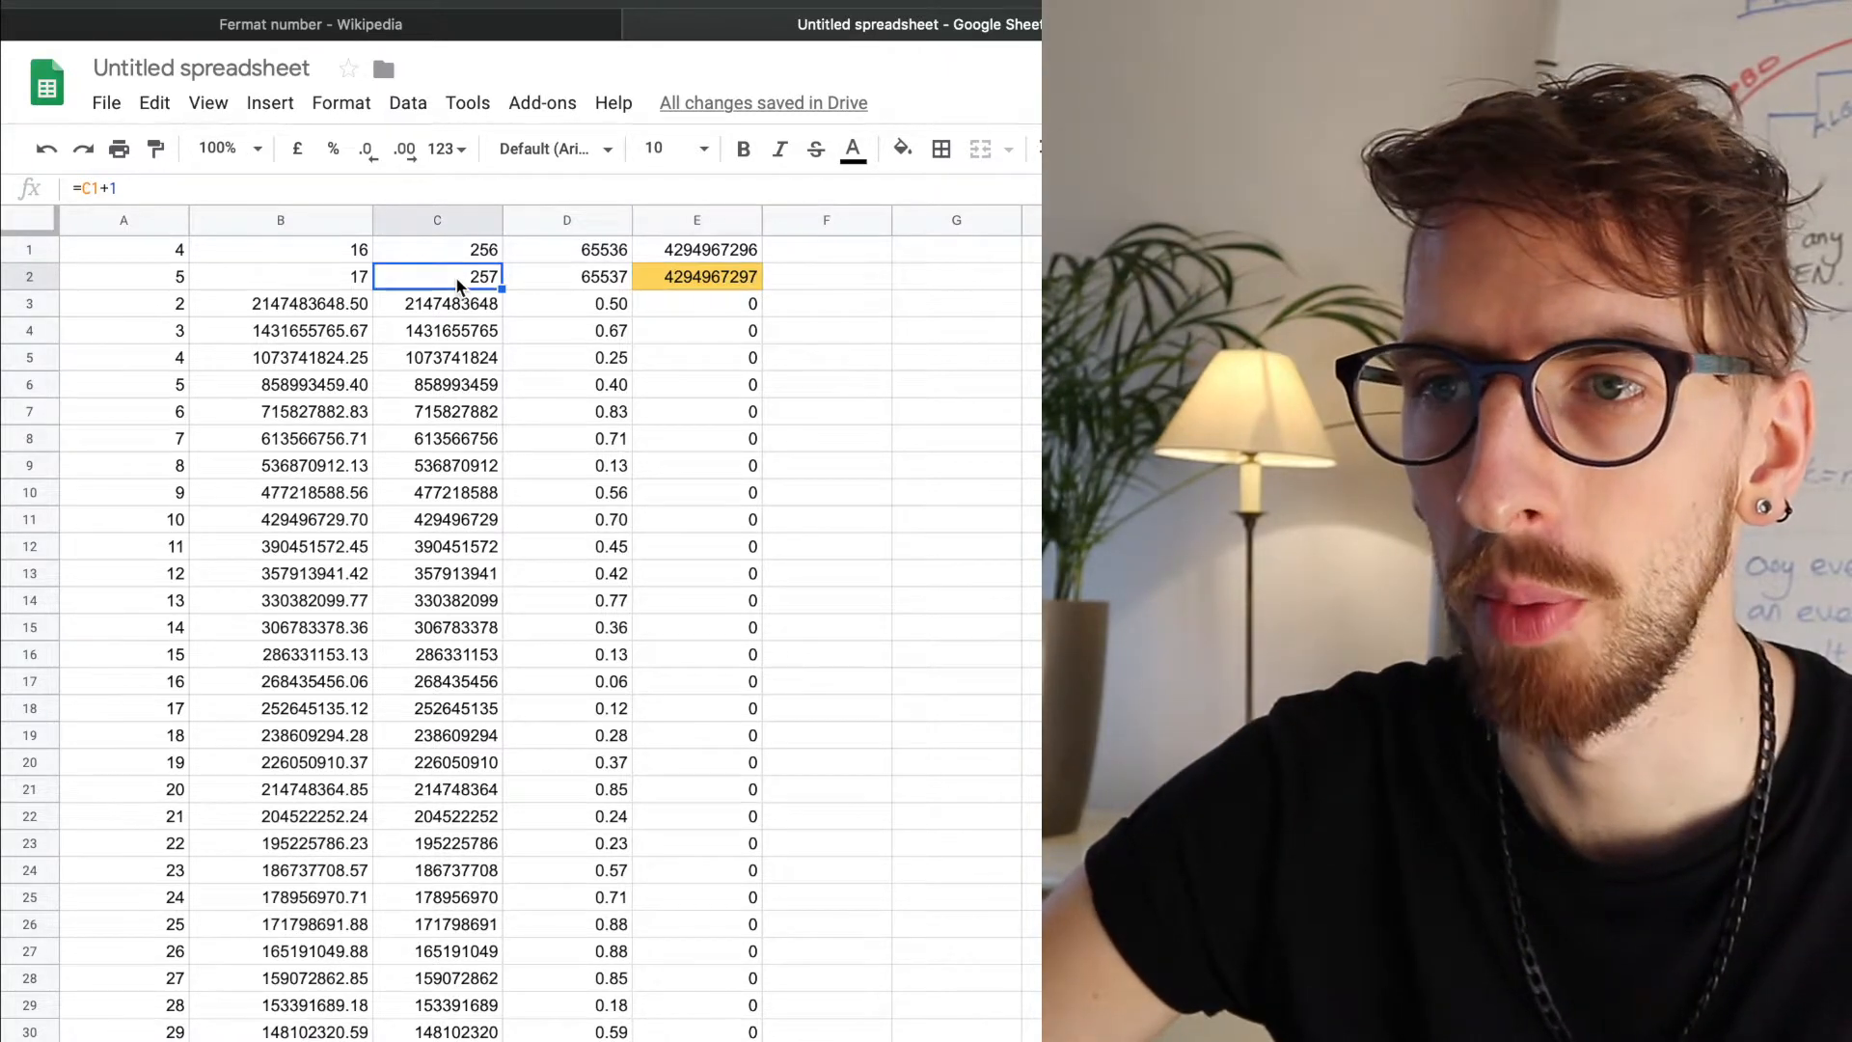
click(560, 279)
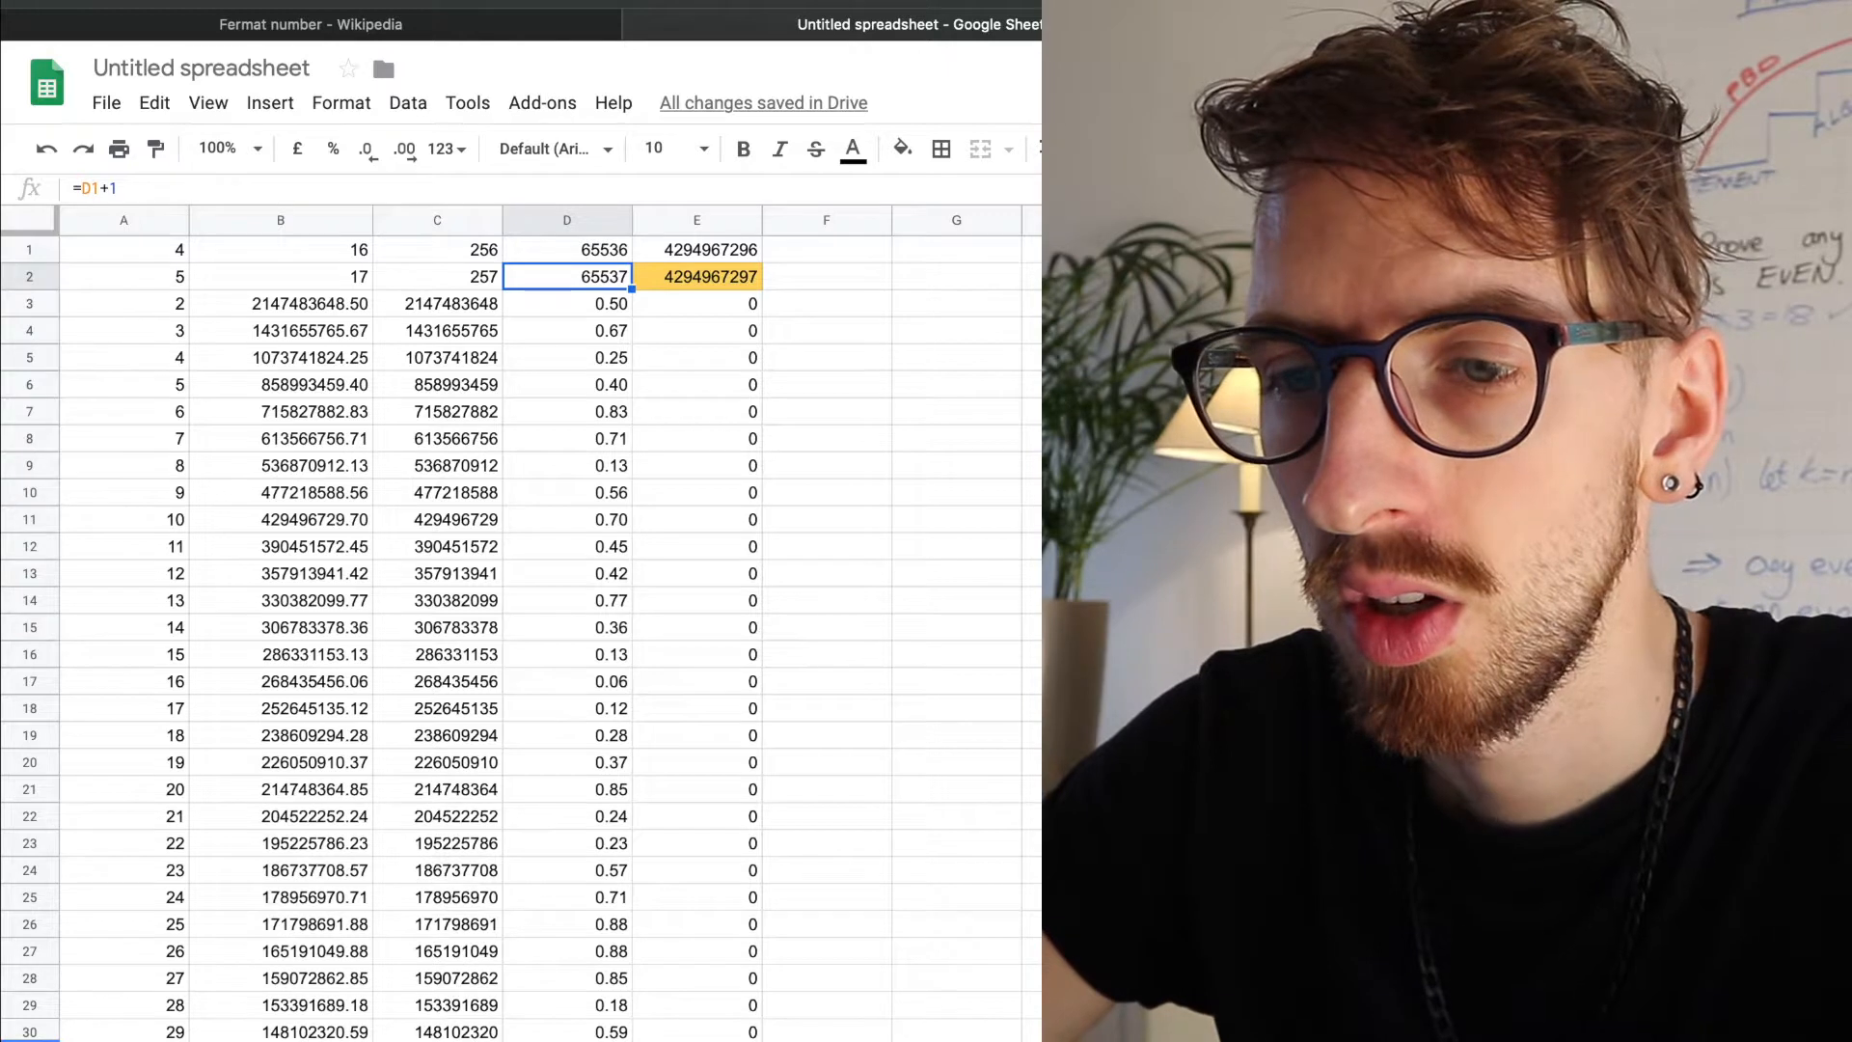
right_click(154, 1037)
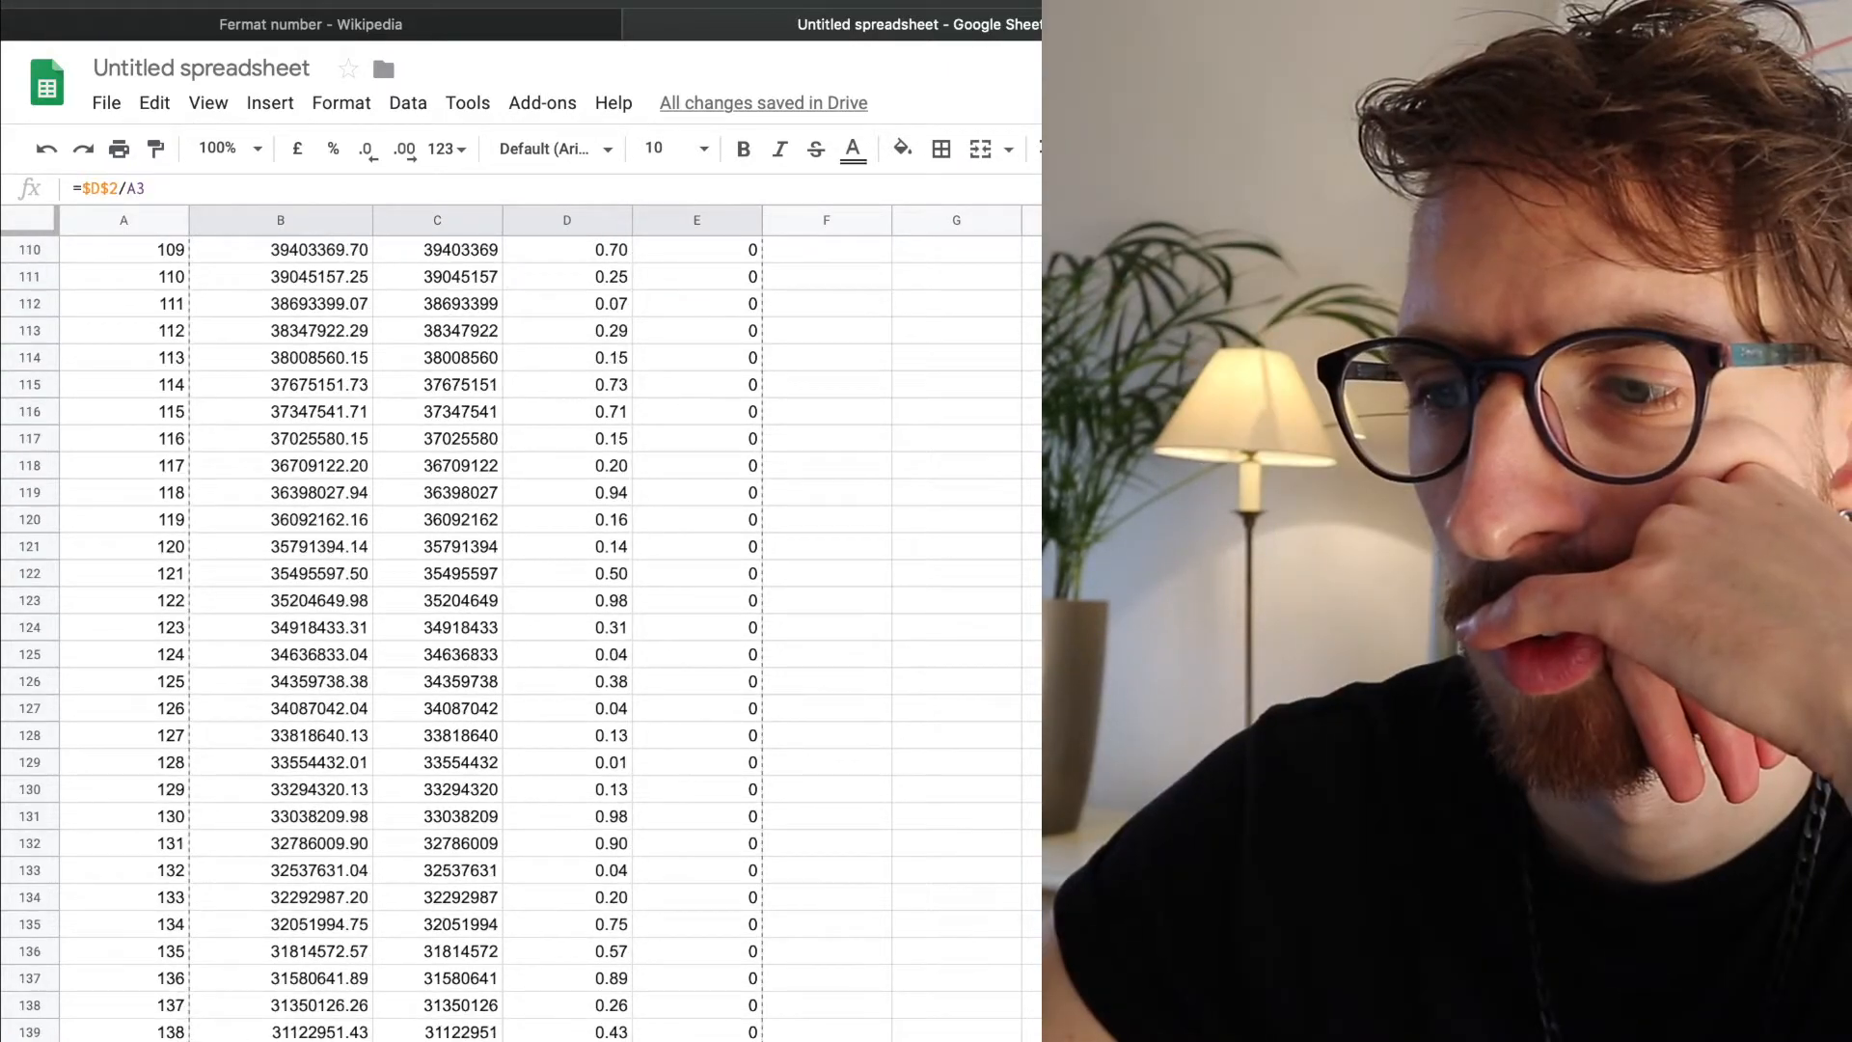
- Fill the formulas of columns B to E down to row 411 and on through the remaining rows
scroll(521, 636, down, 10)
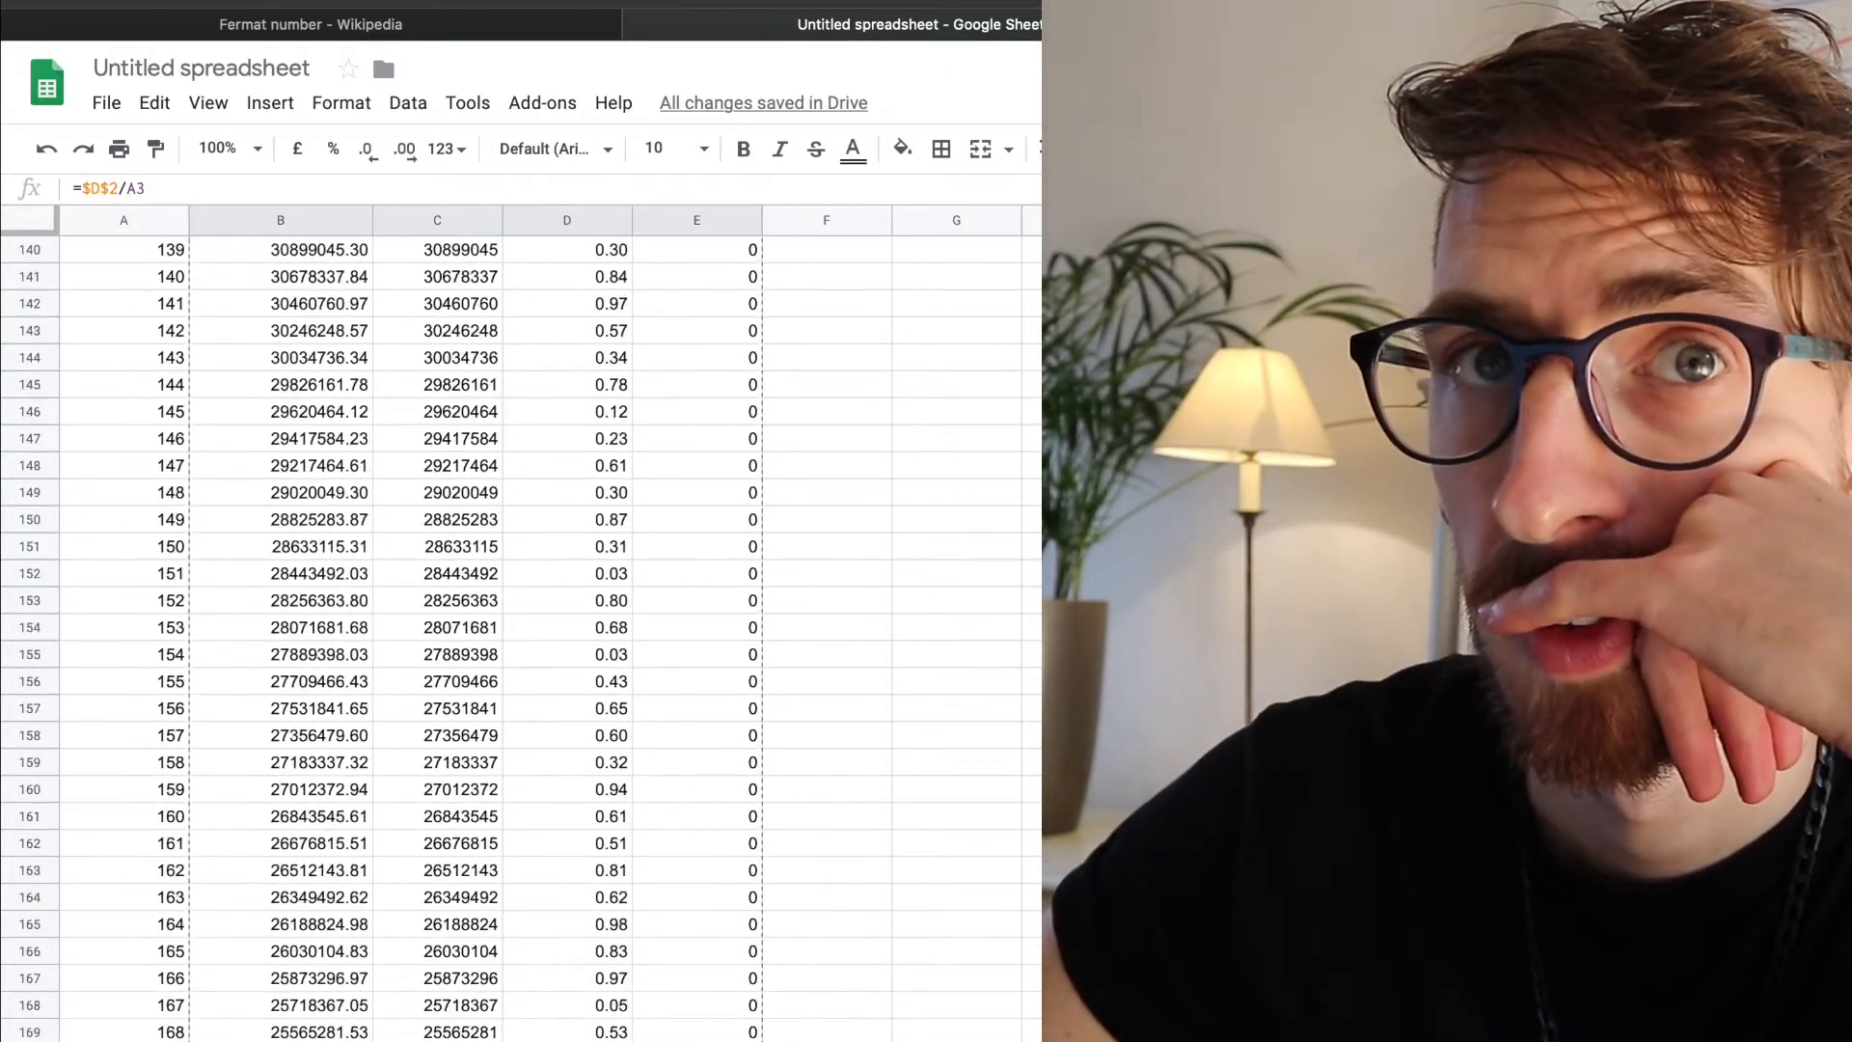
scroll(521, 637, down, 20)
scroll(521, 636, down, 15)
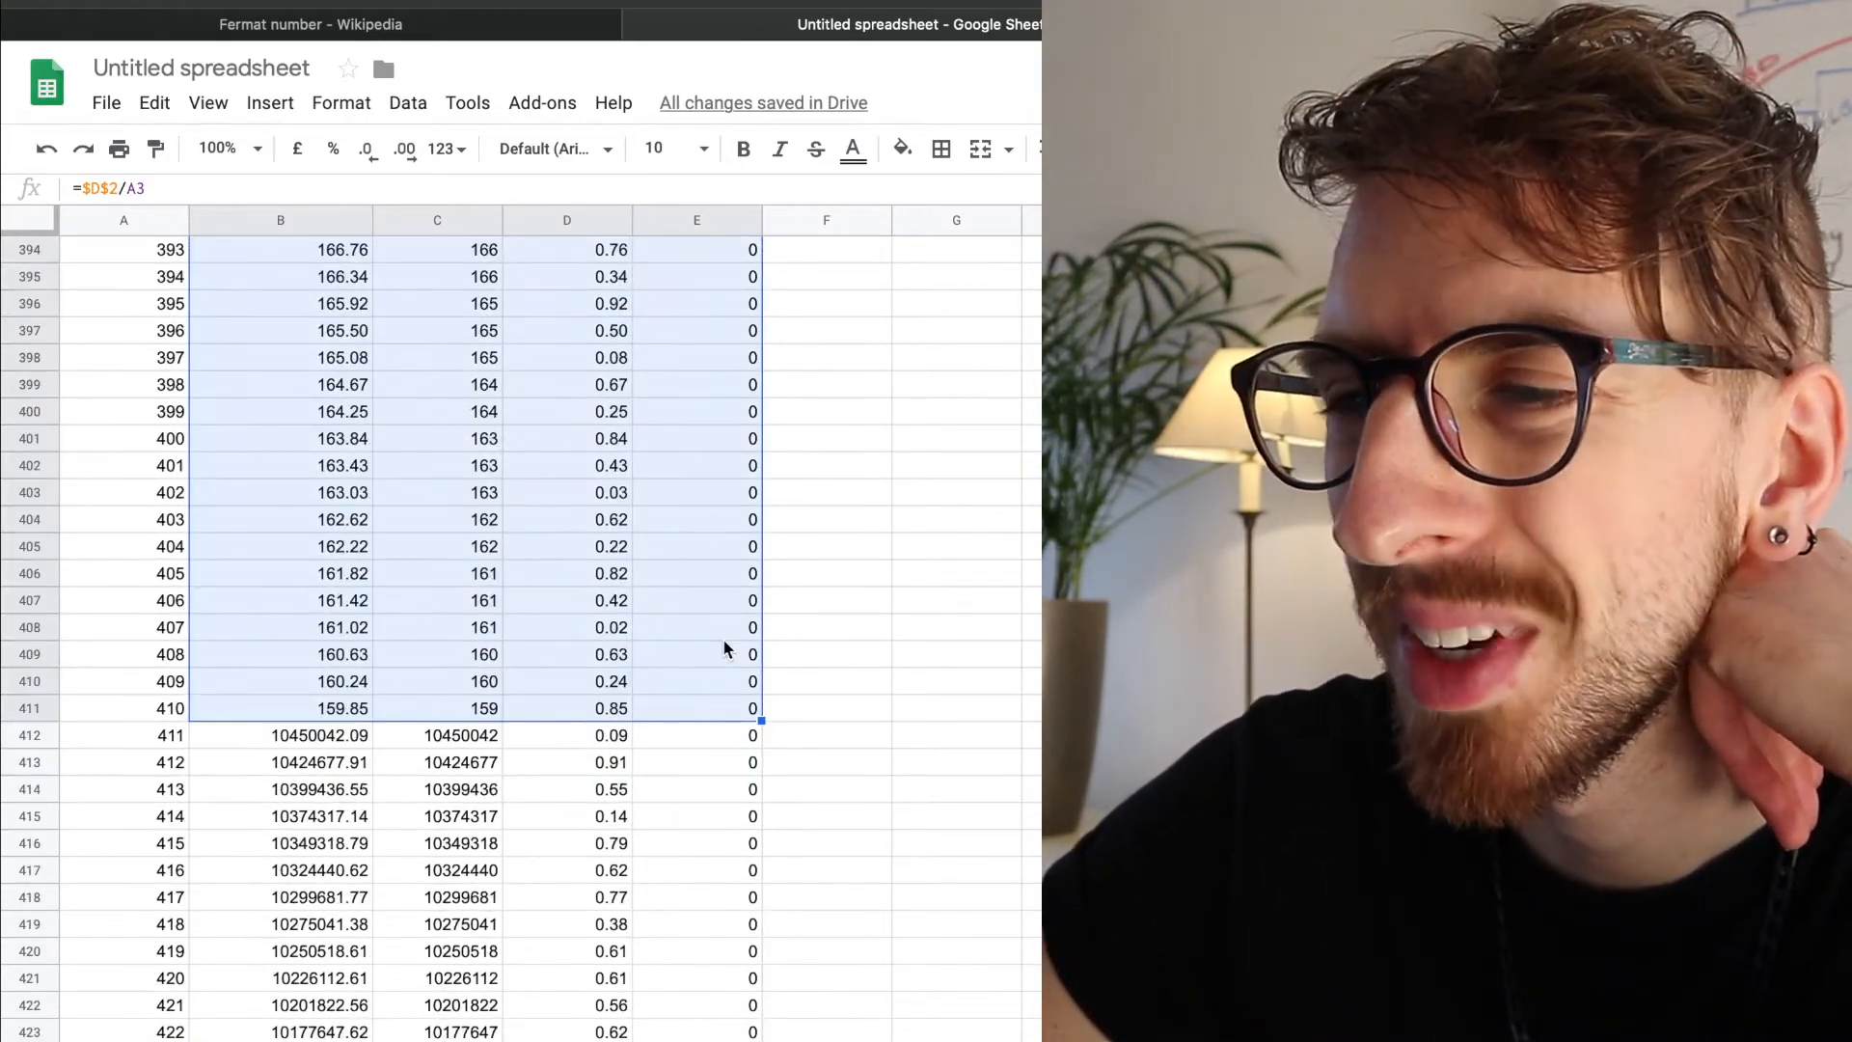
drag(763, 719, 763, 1037)
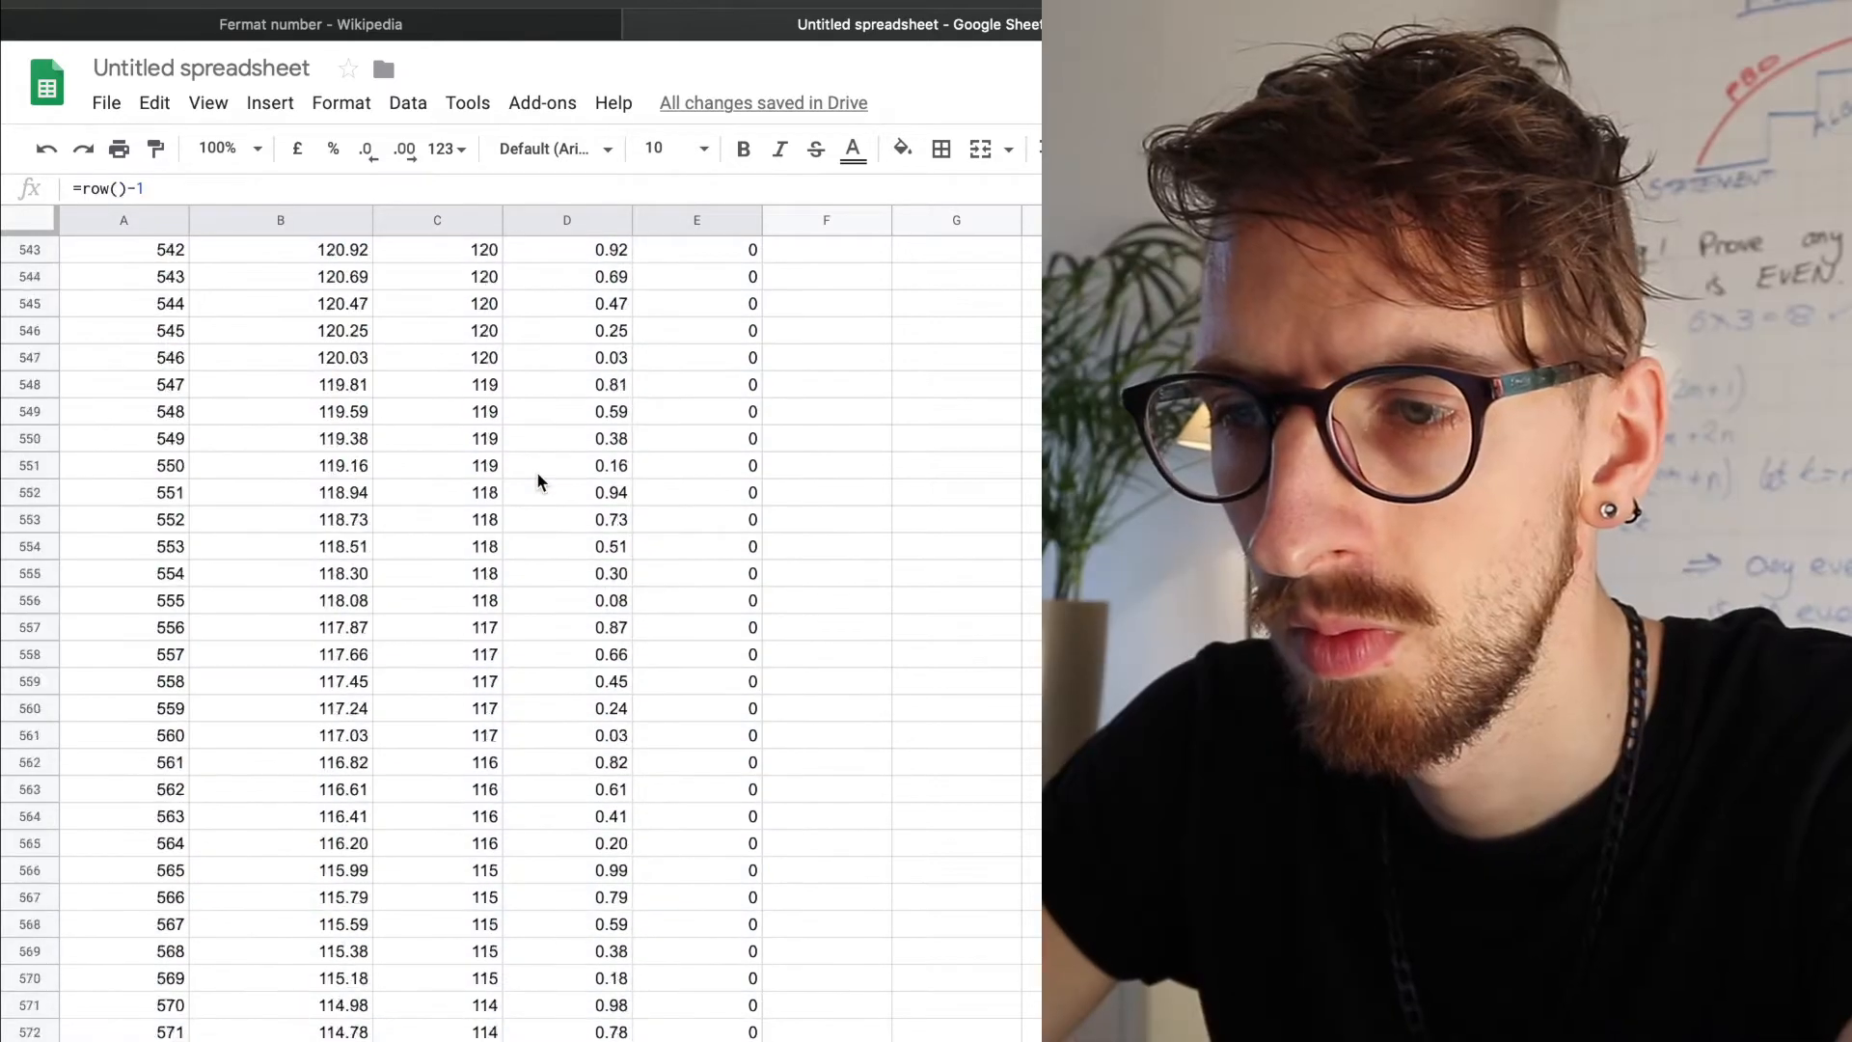
- Copy the filled rows of columns A to E from A3 down and paste them repeatedly below the data until the divisors reach 32852
scroll(538, 481, down, 10)
scroll(539, 480, up, 15)
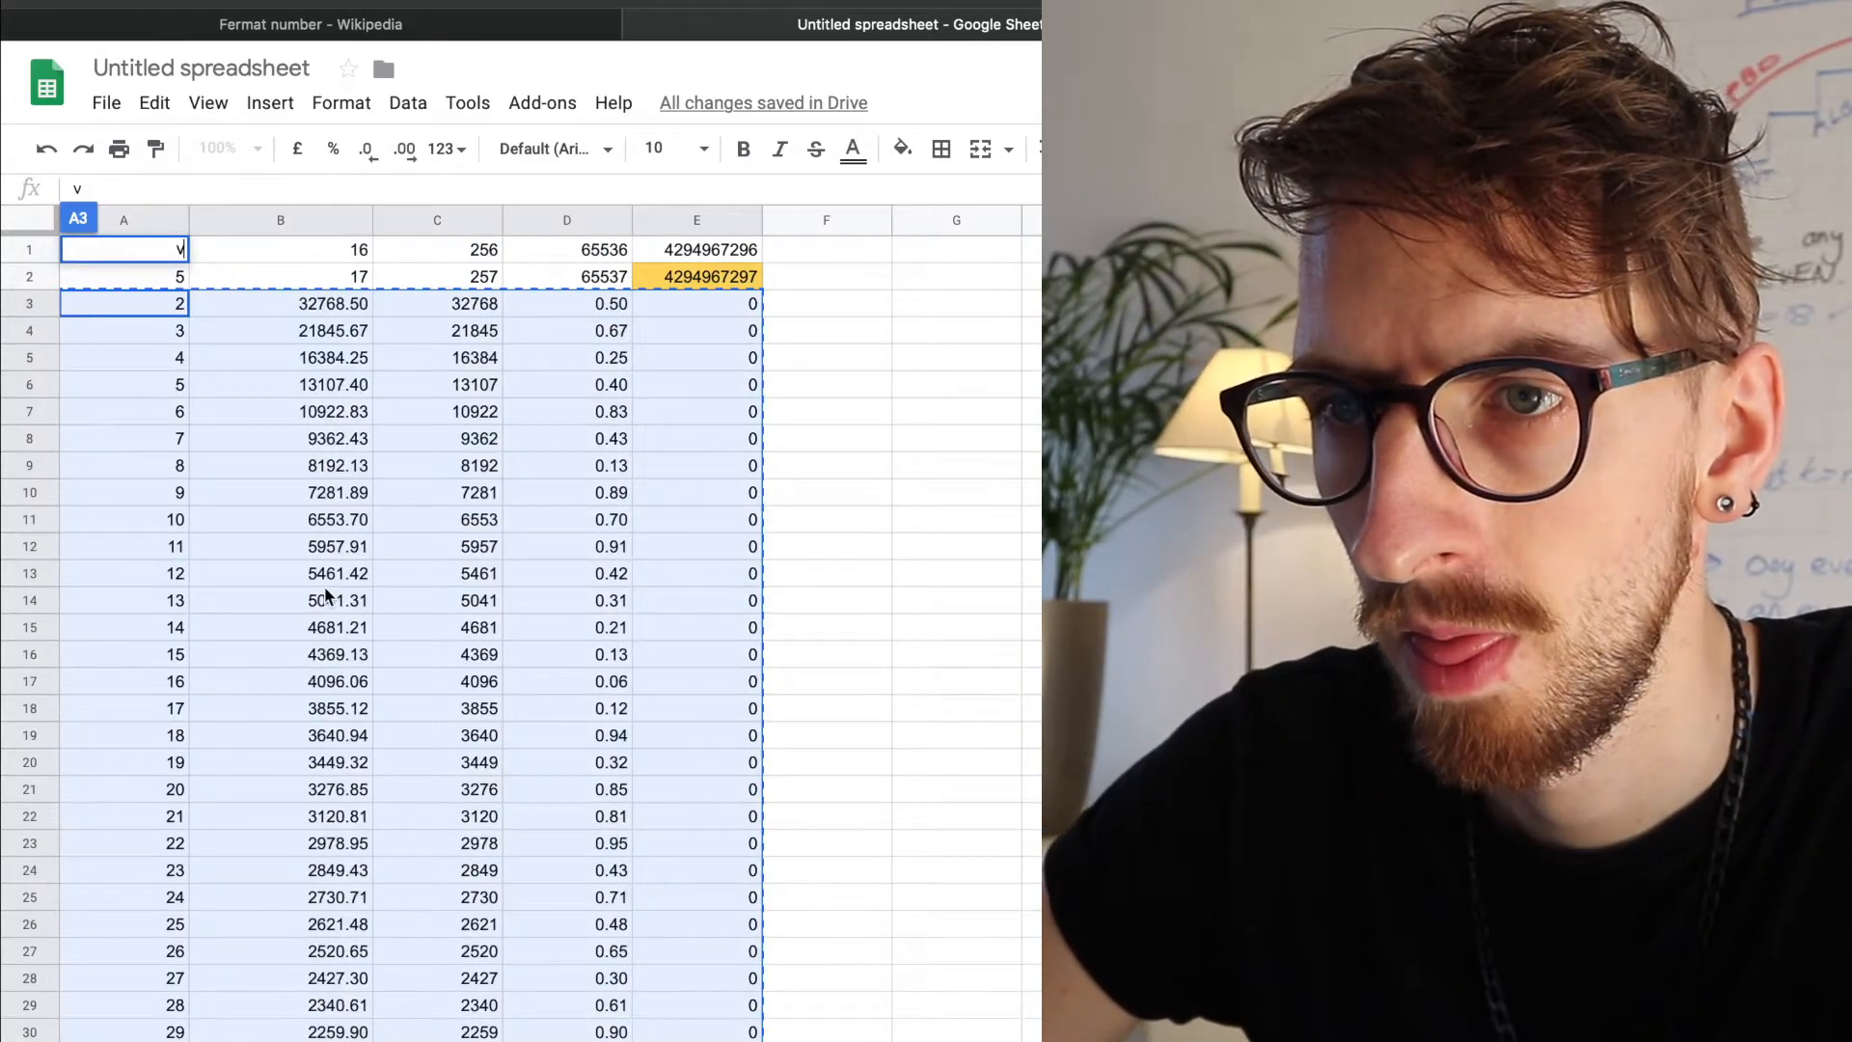
key(ctrl+v)
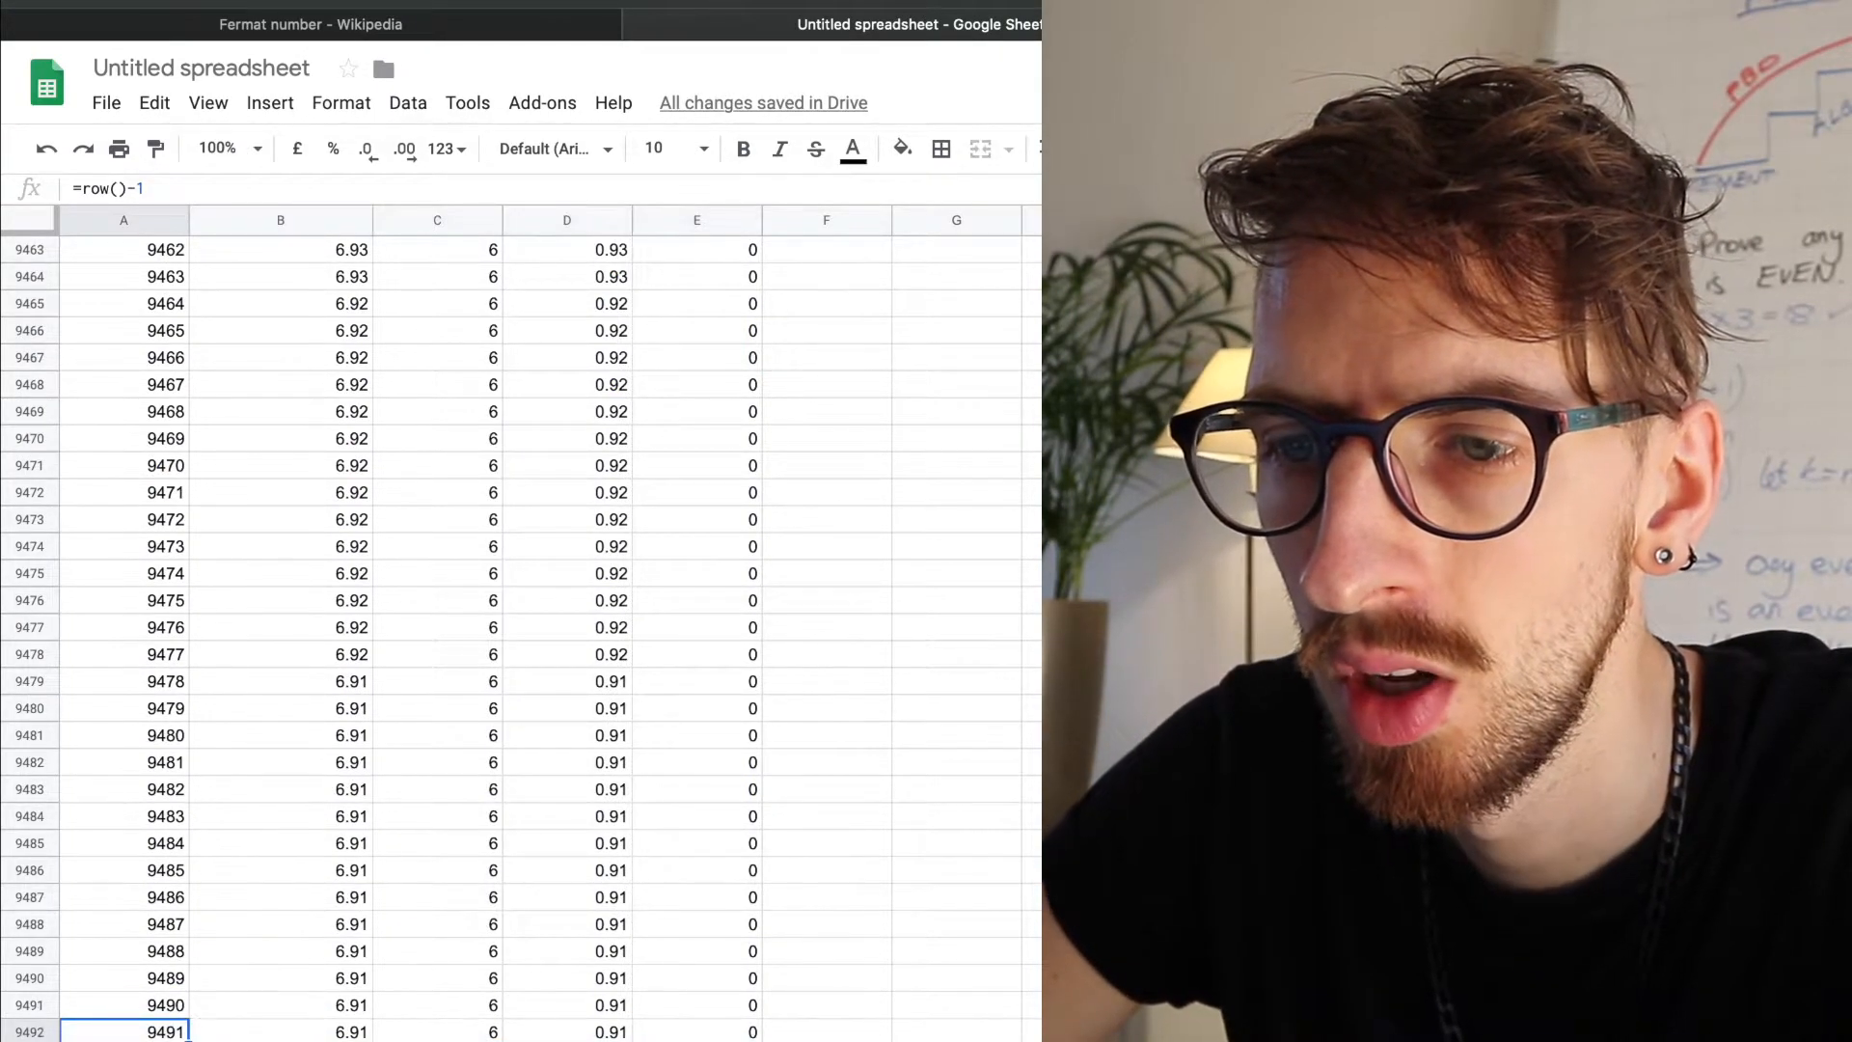
key(ctrl+v)
key(ctrl+Down)
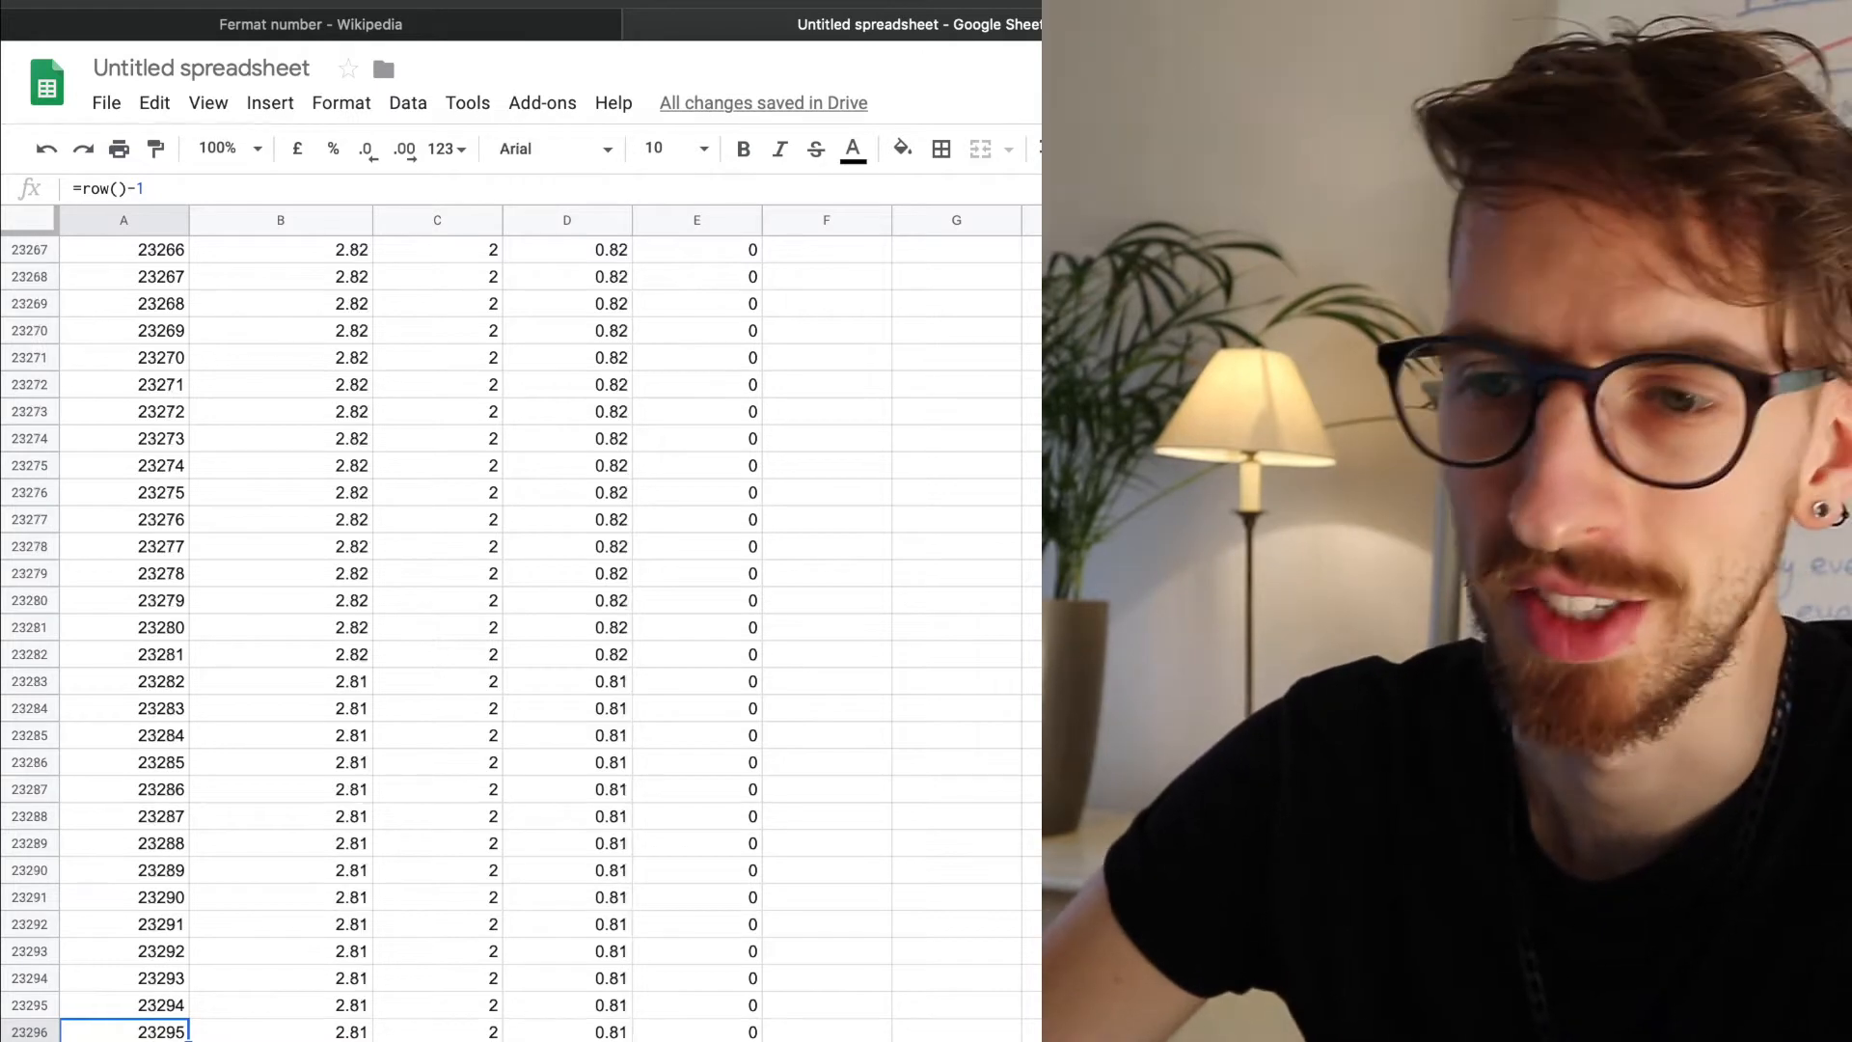
key(Down)
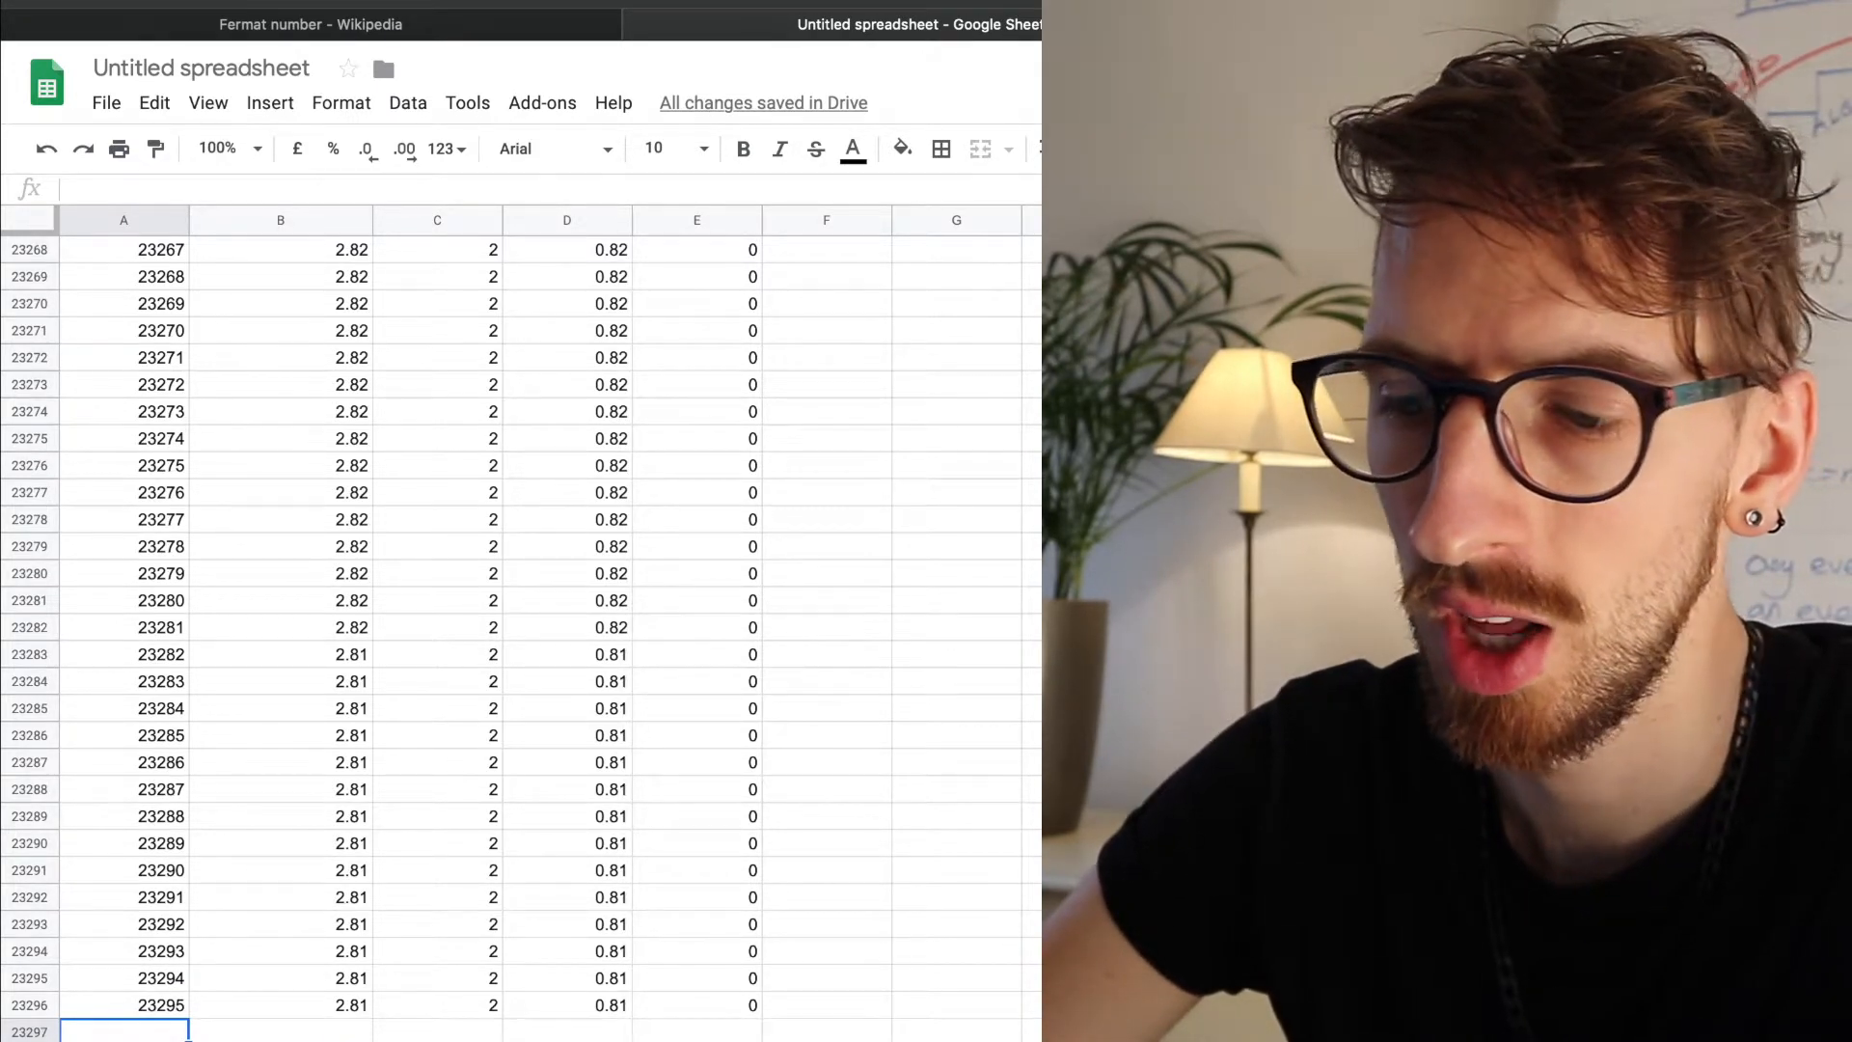
key(ctrl+v)
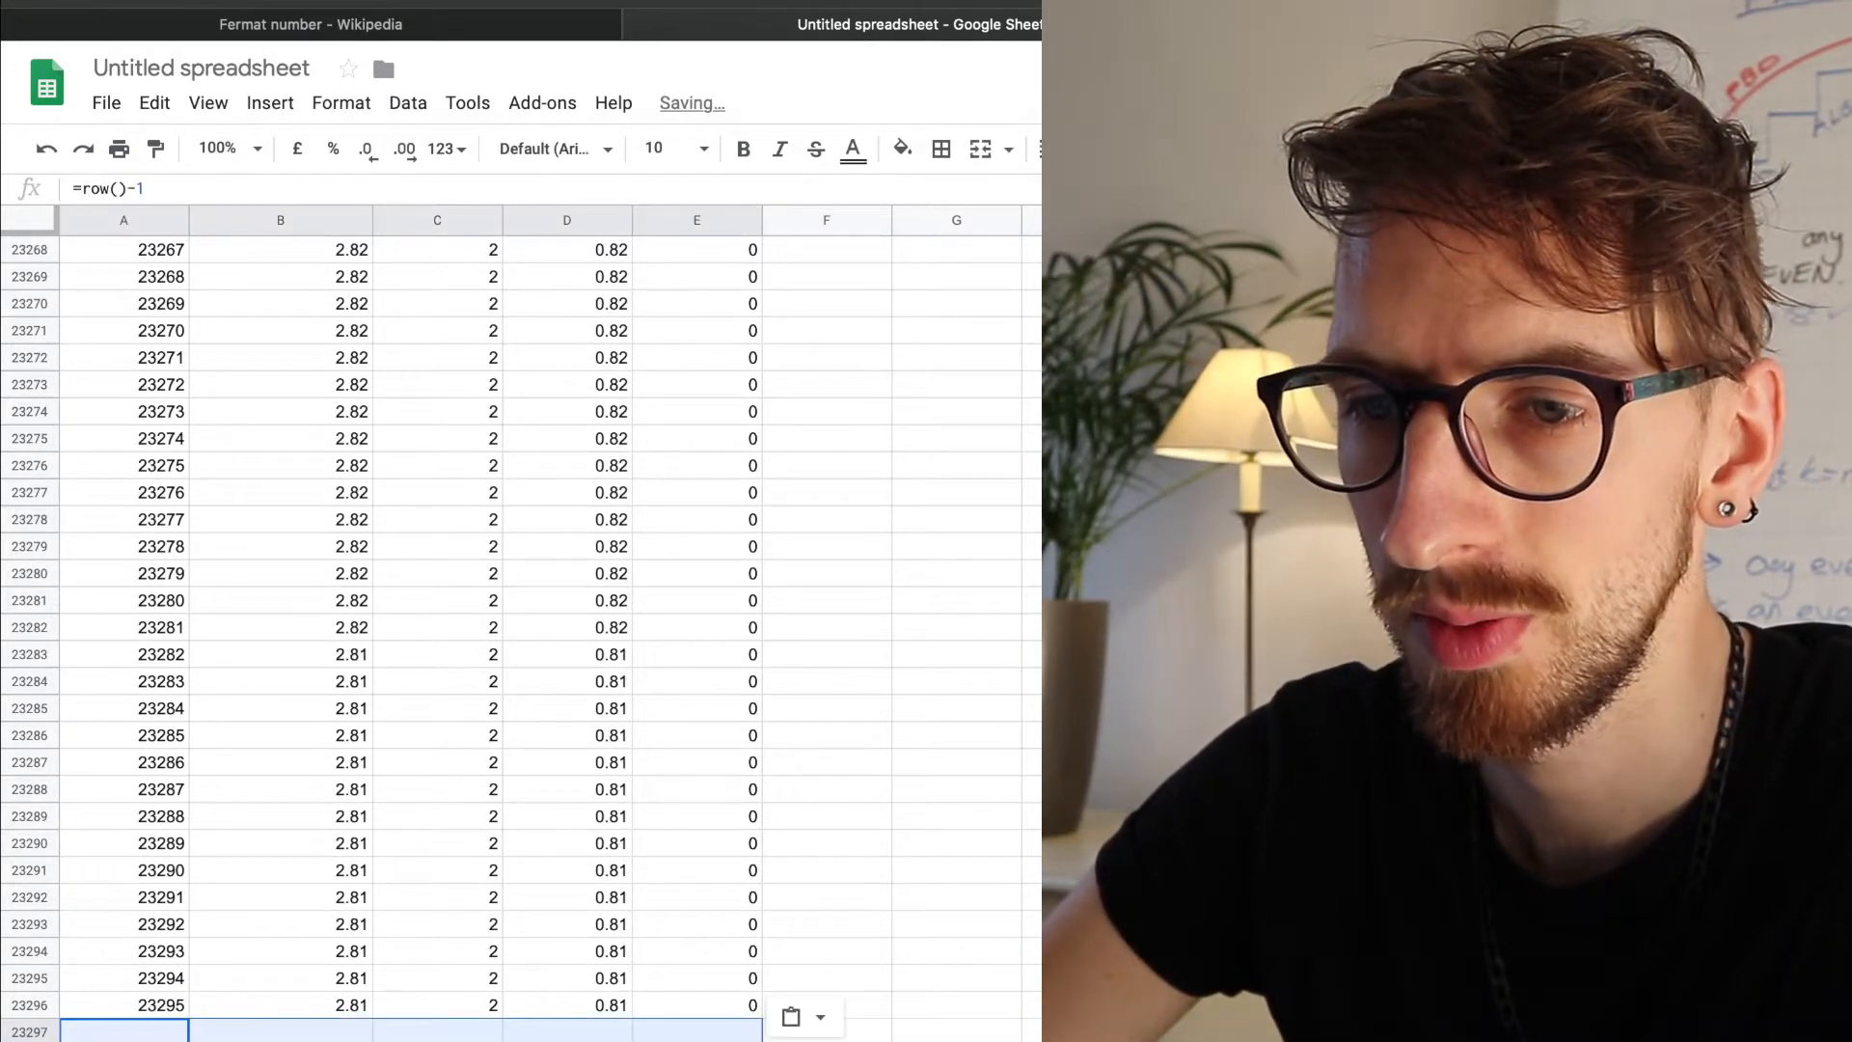
key(Down)
key(ctrl+v)
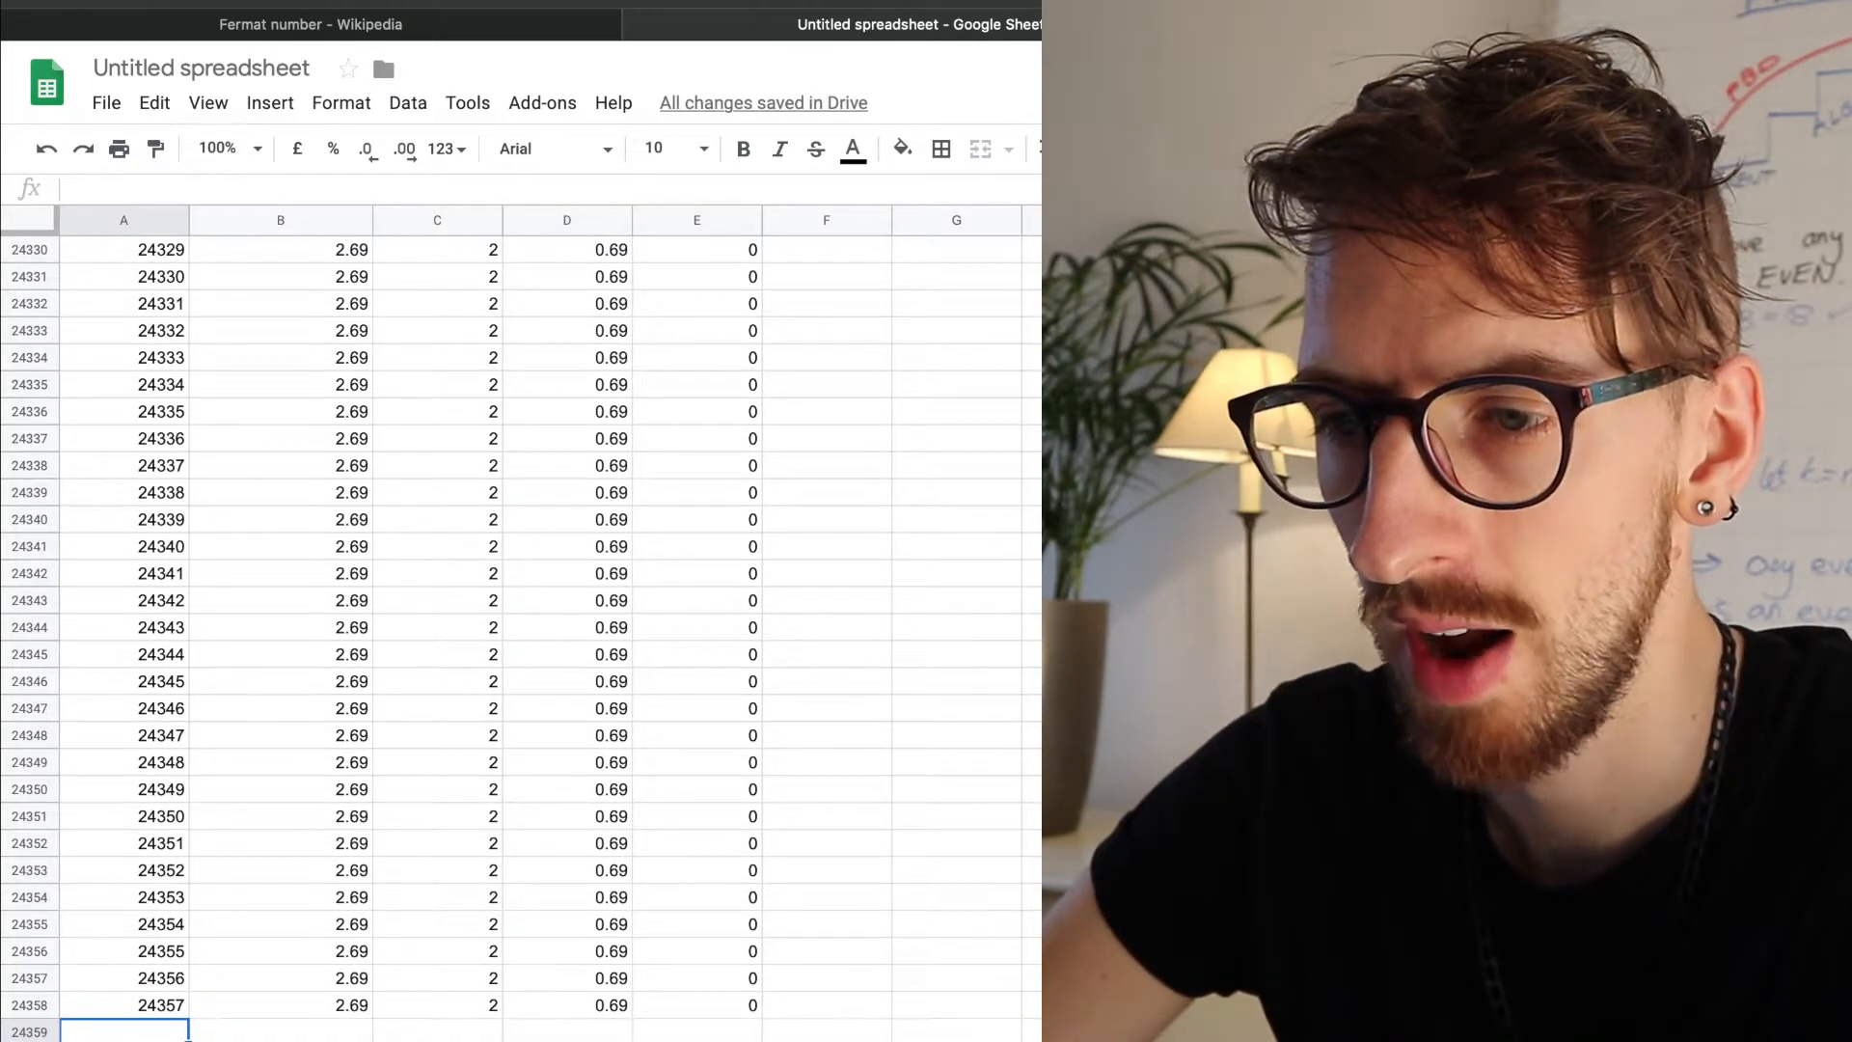
key(ctrl+v)
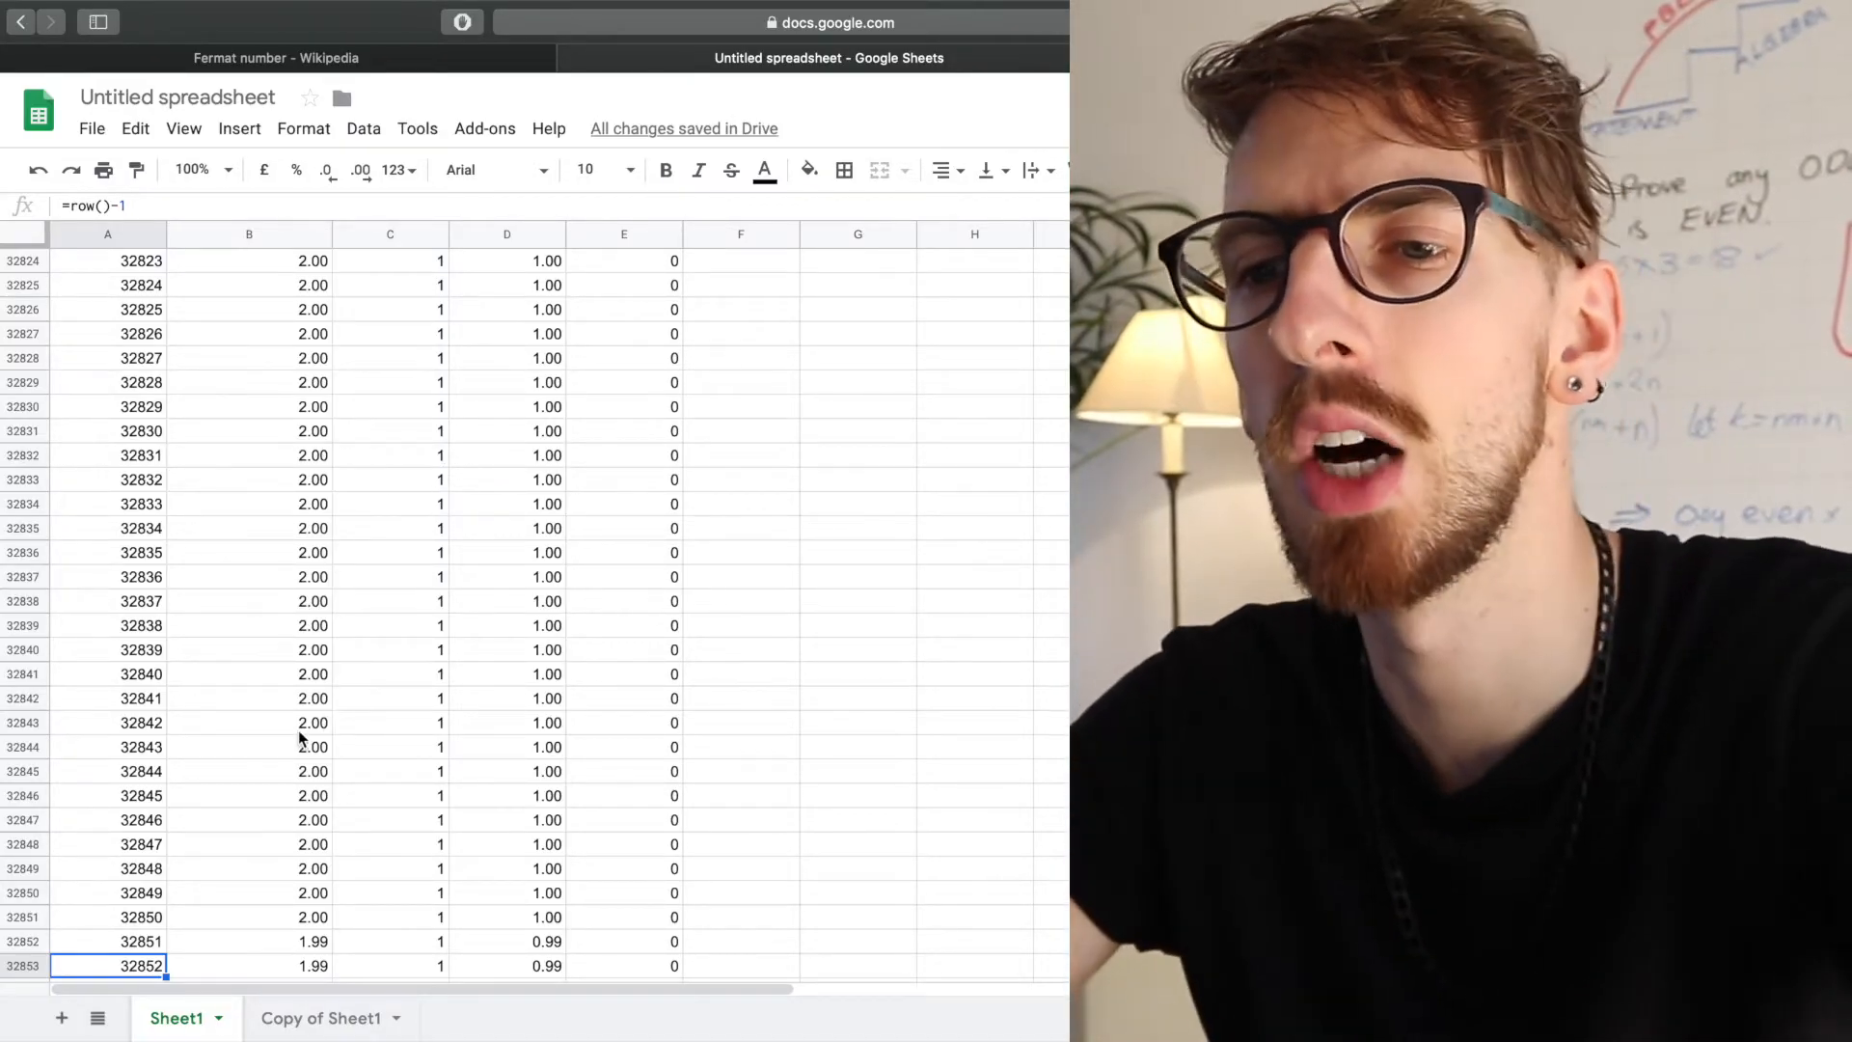
- Examine the last row of test results, row 33-thousand range ending at 32853, and the results in the rows above it
scroll(278, 801, down, 2)
click(271, 846)
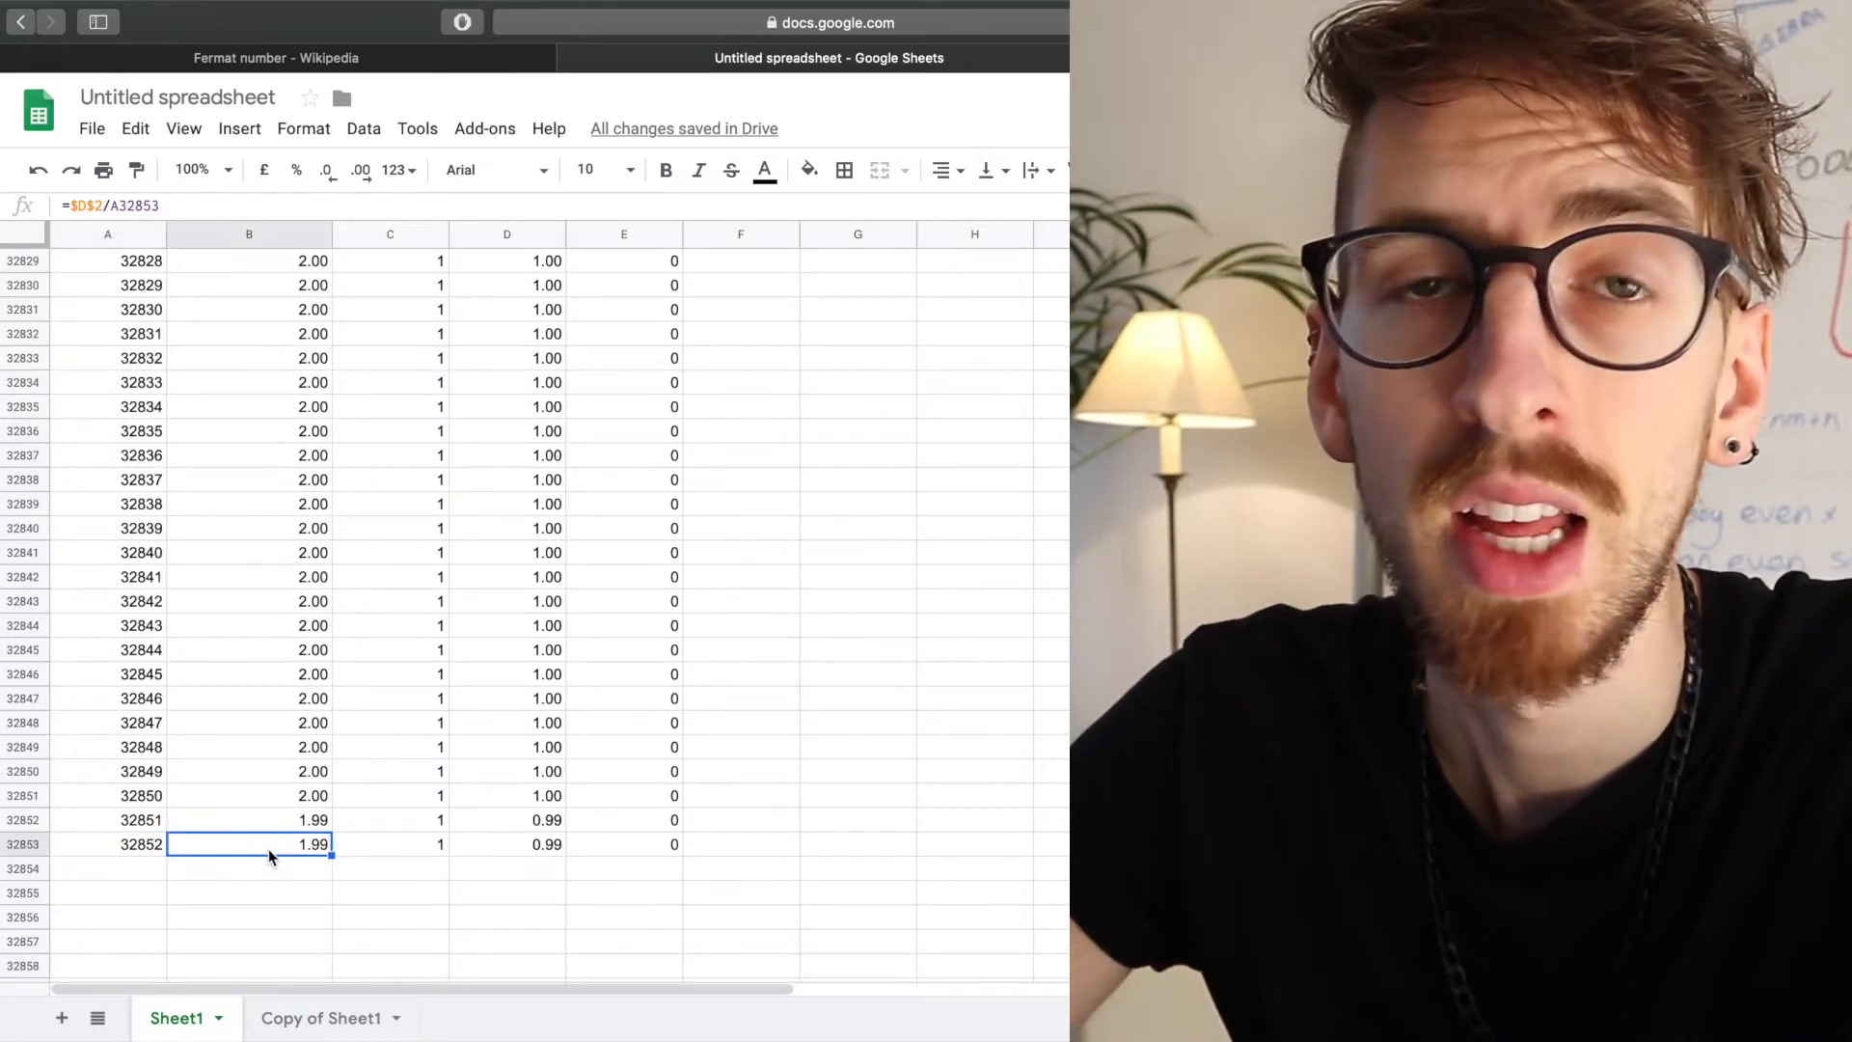
key(Left)
key(Right)
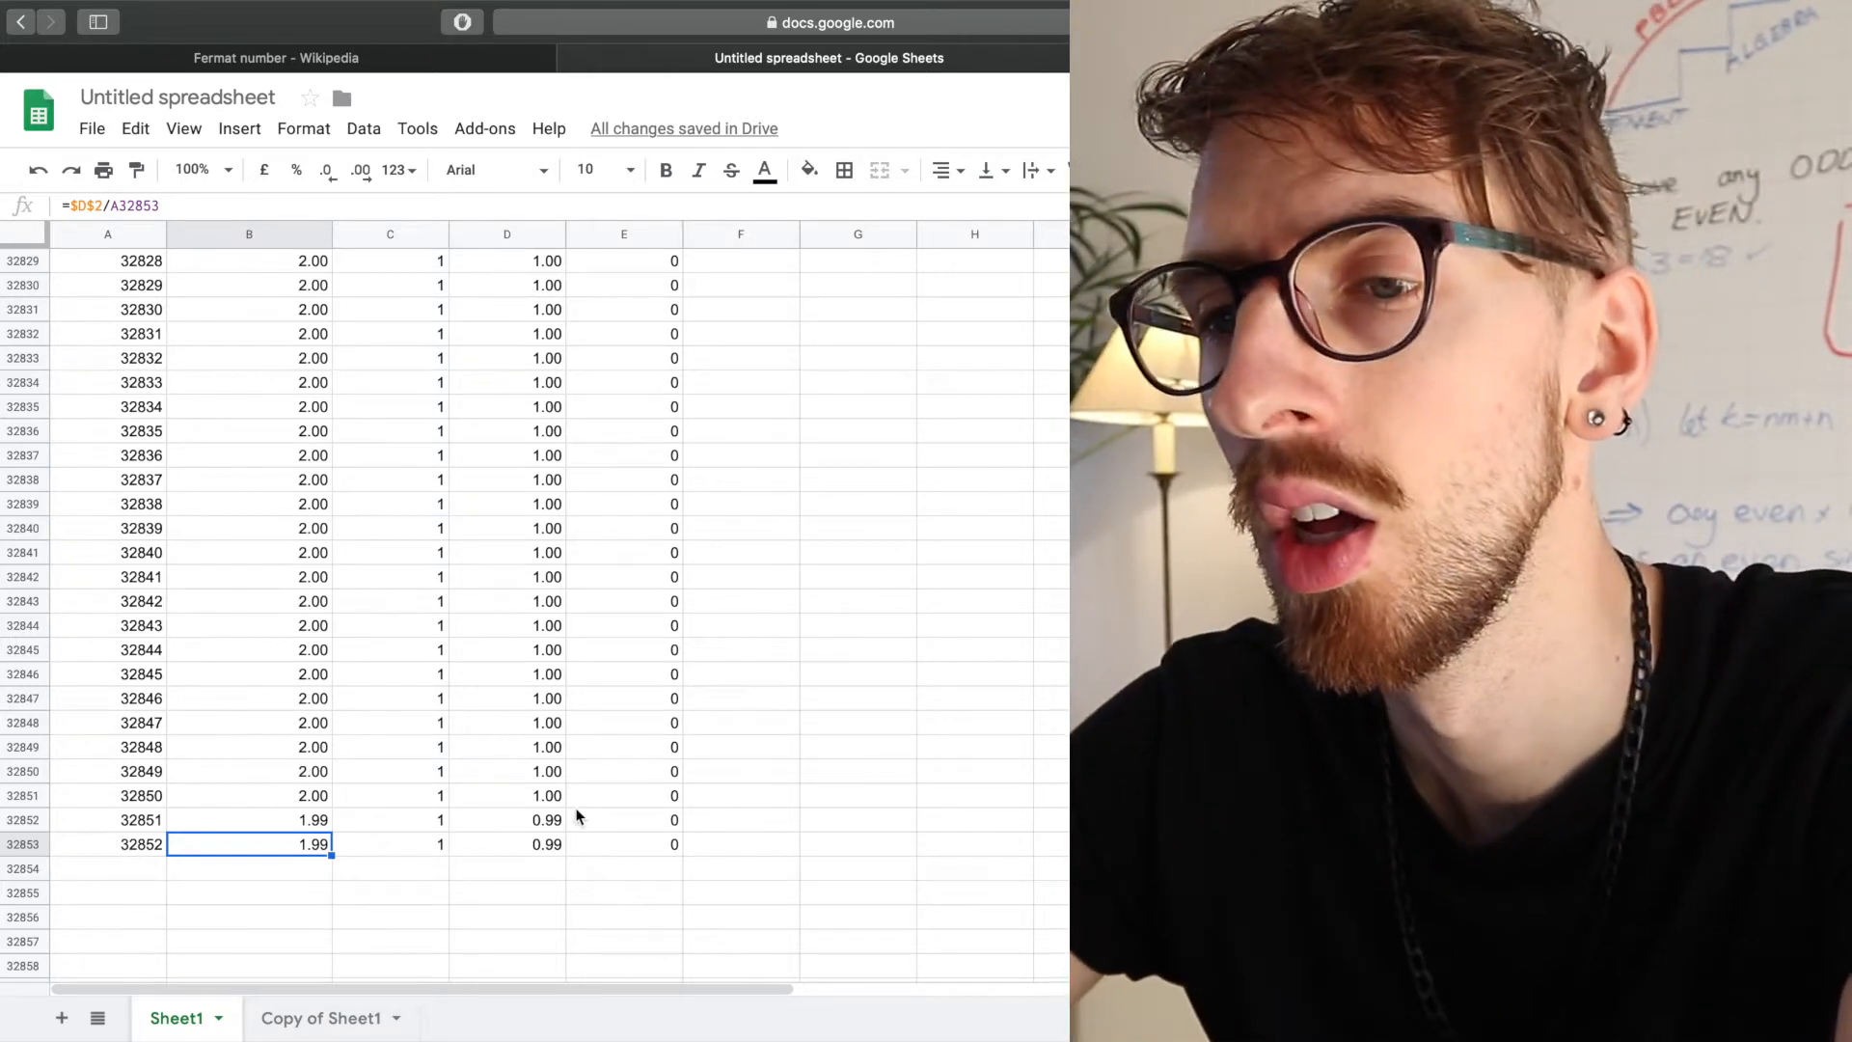
click(39, 848)
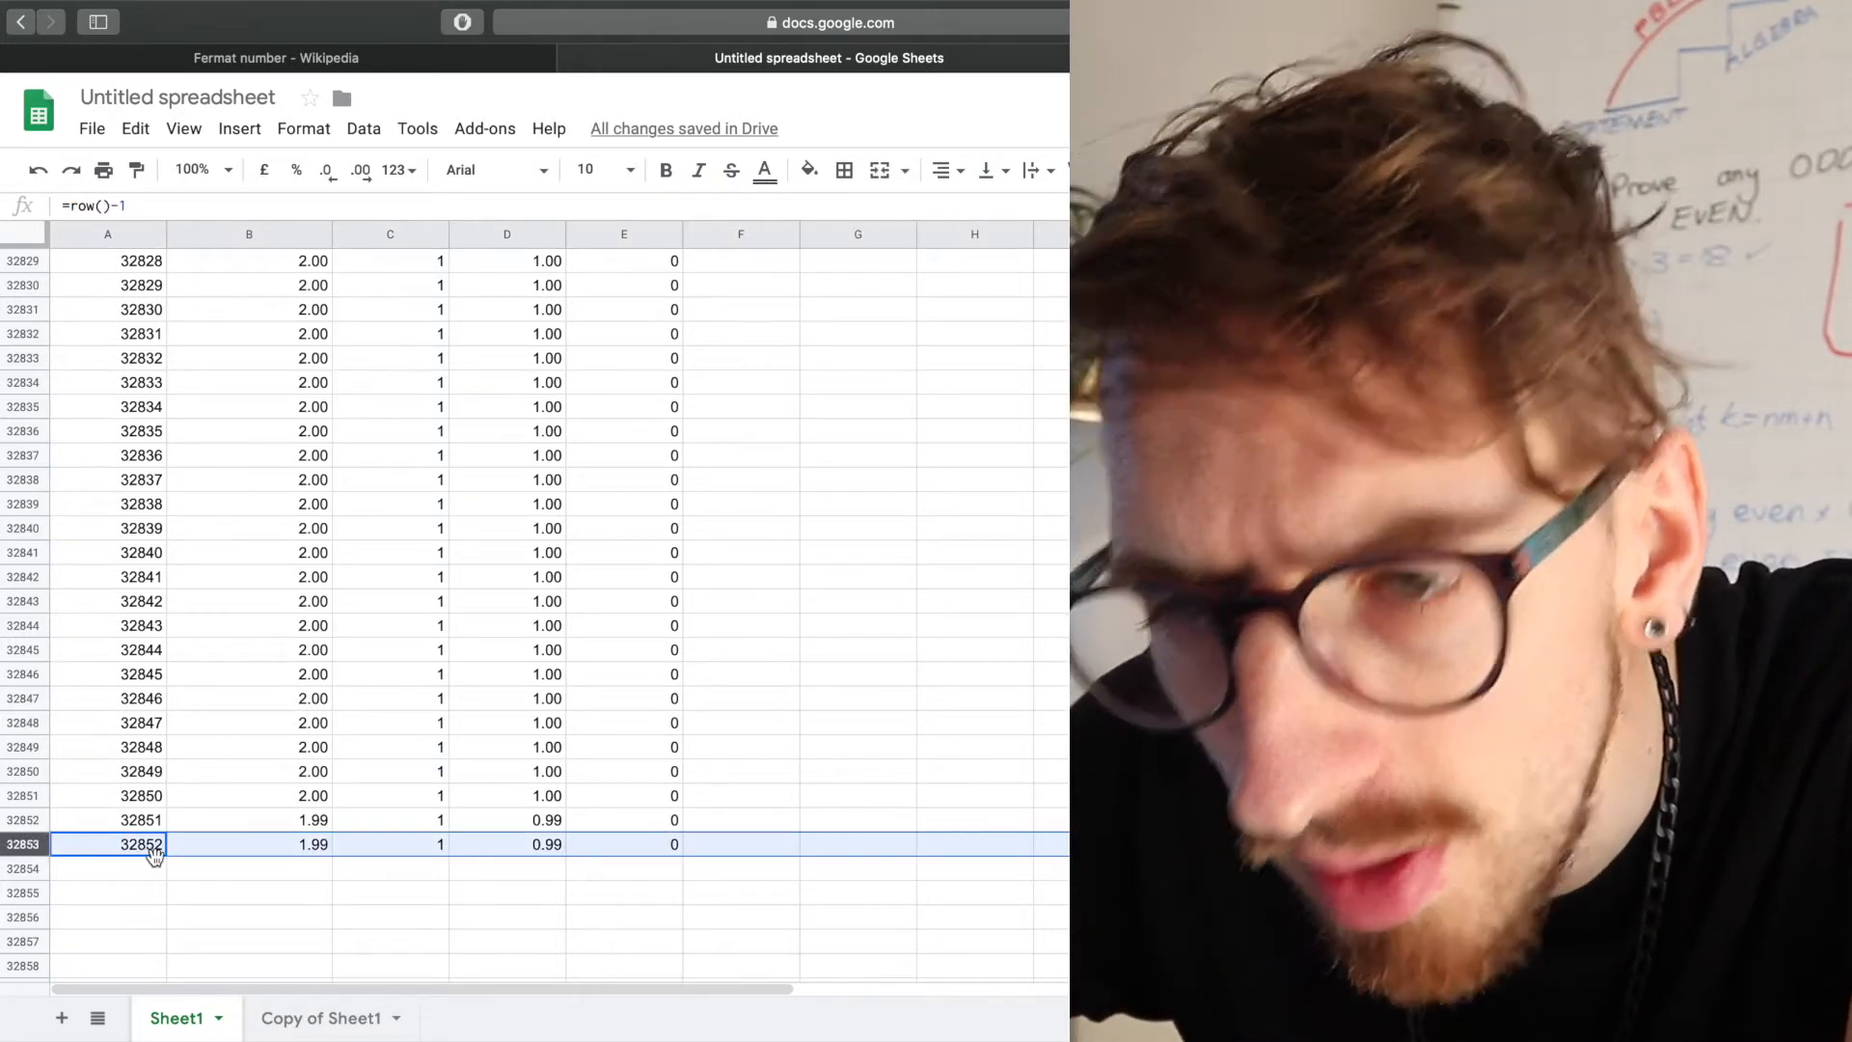
scroll(473, 704, up, 20)
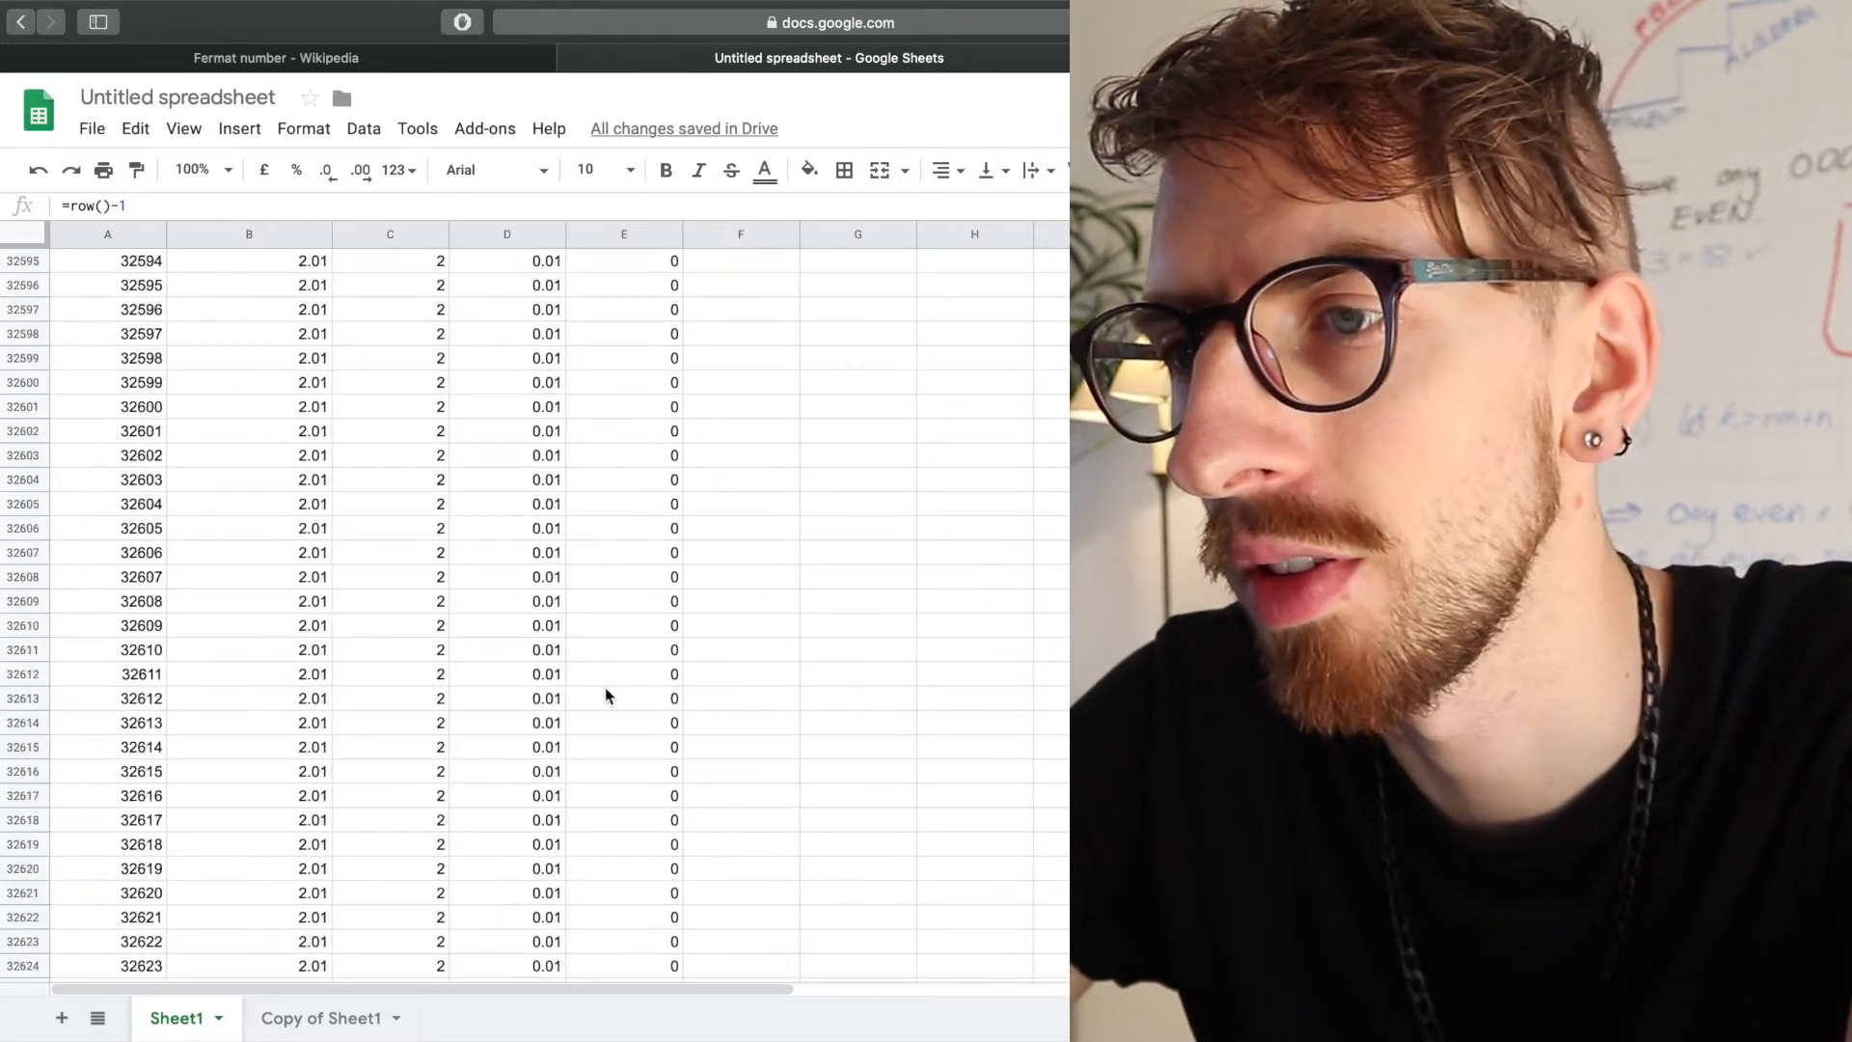
scroll(549, 714, up, 20)
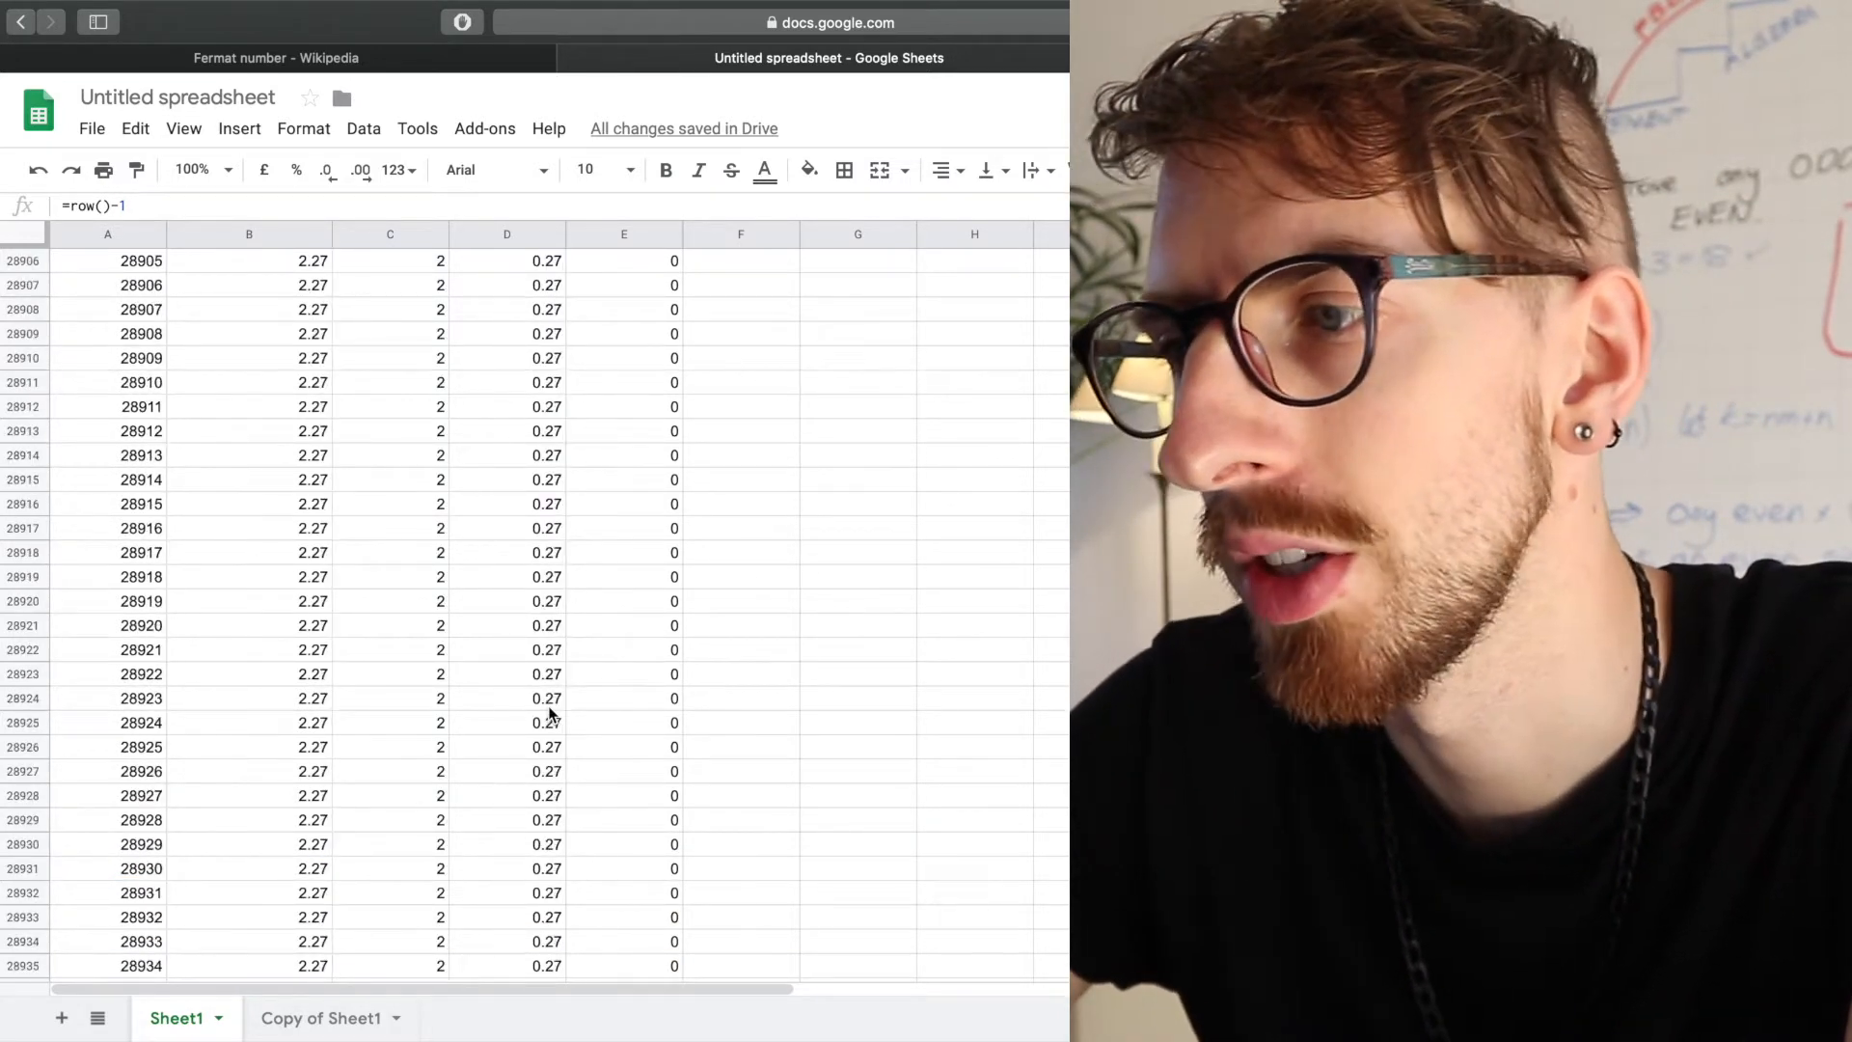
scroll(550, 714, up, 20)
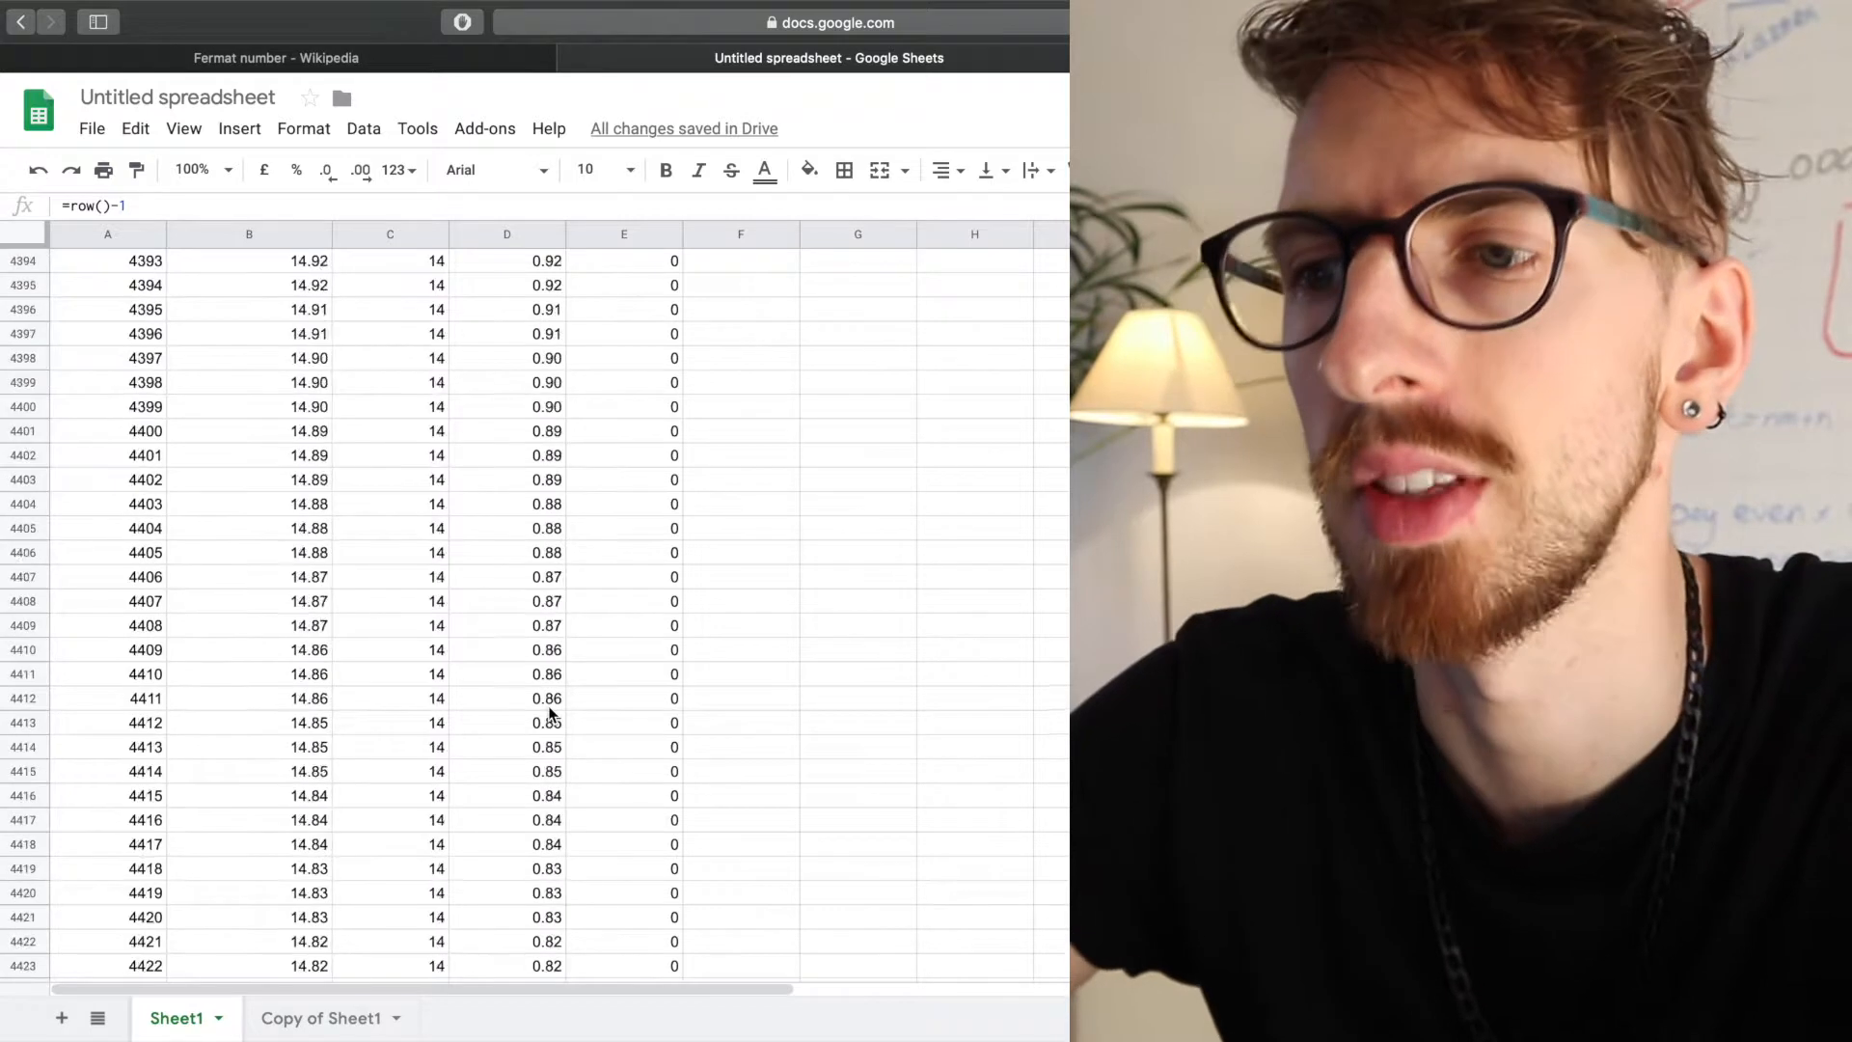
- Enter =sum(E:E)-sum(E1:E2) in F3 to total the divisor flags in column E without the first two rows
click(733, 319)
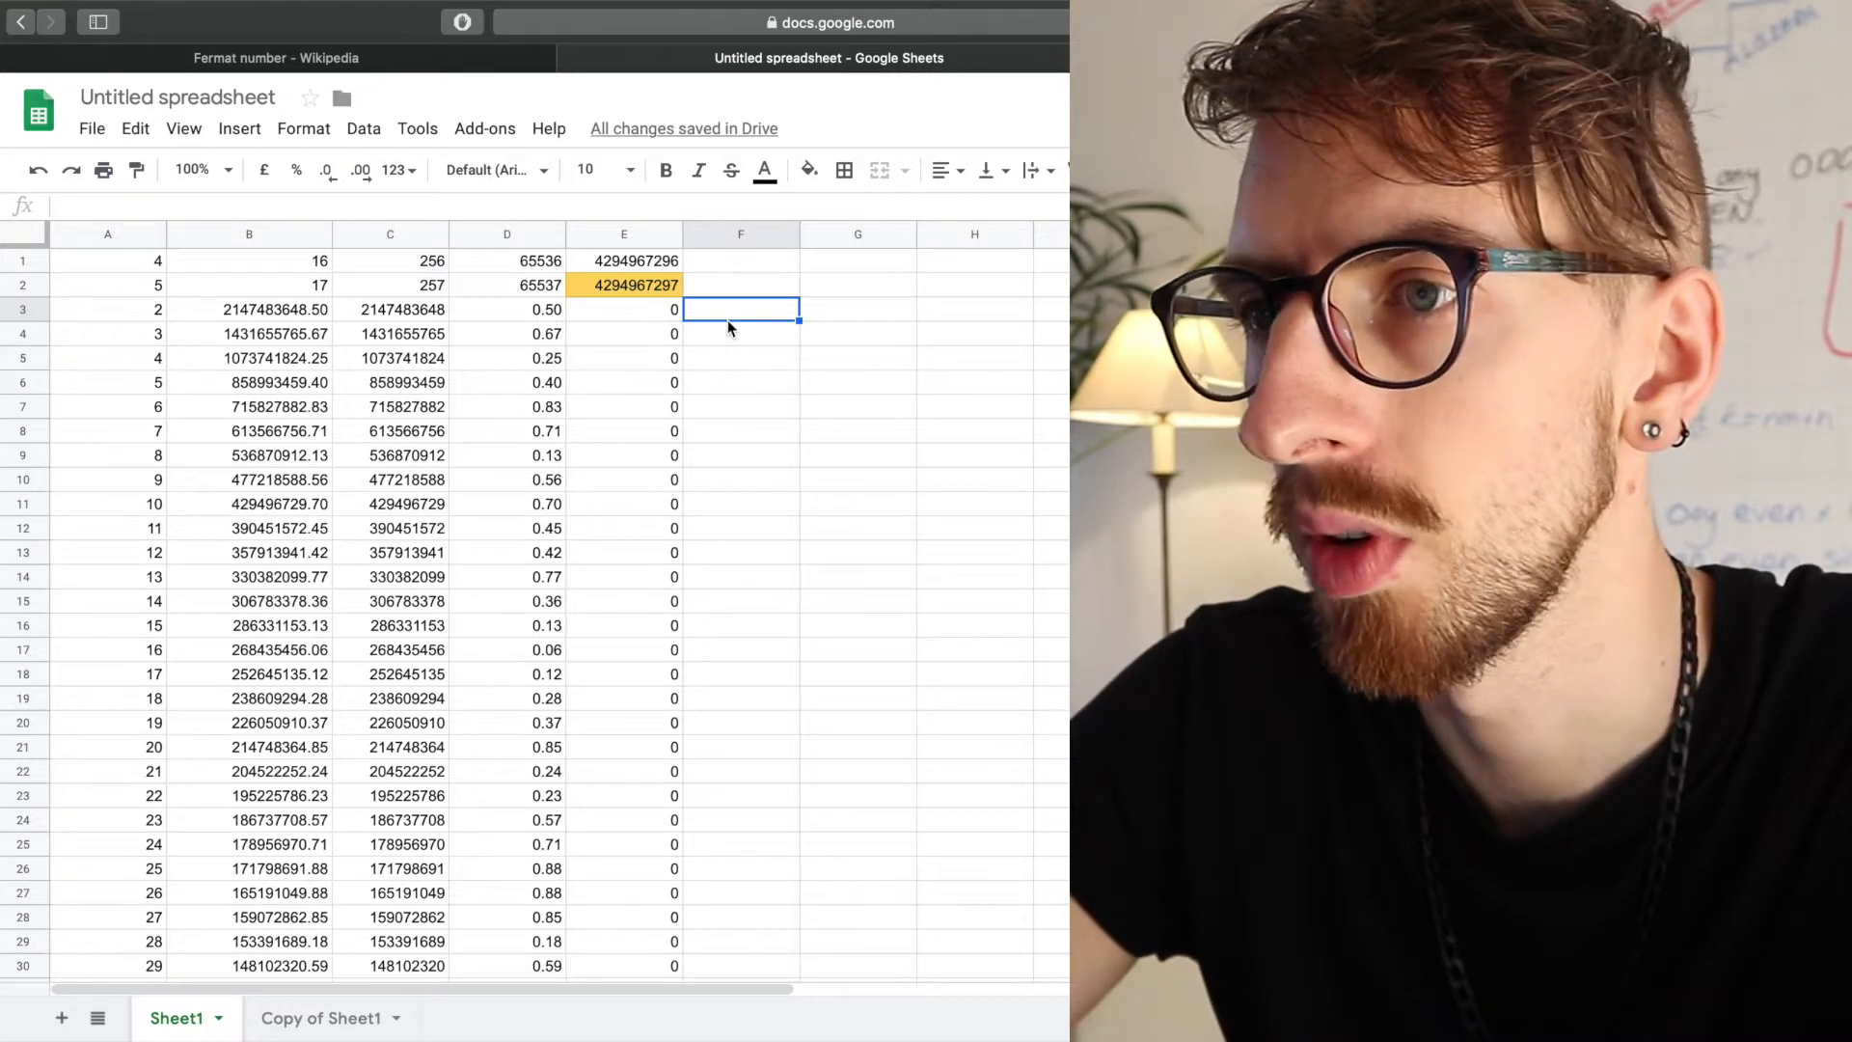
text(=)
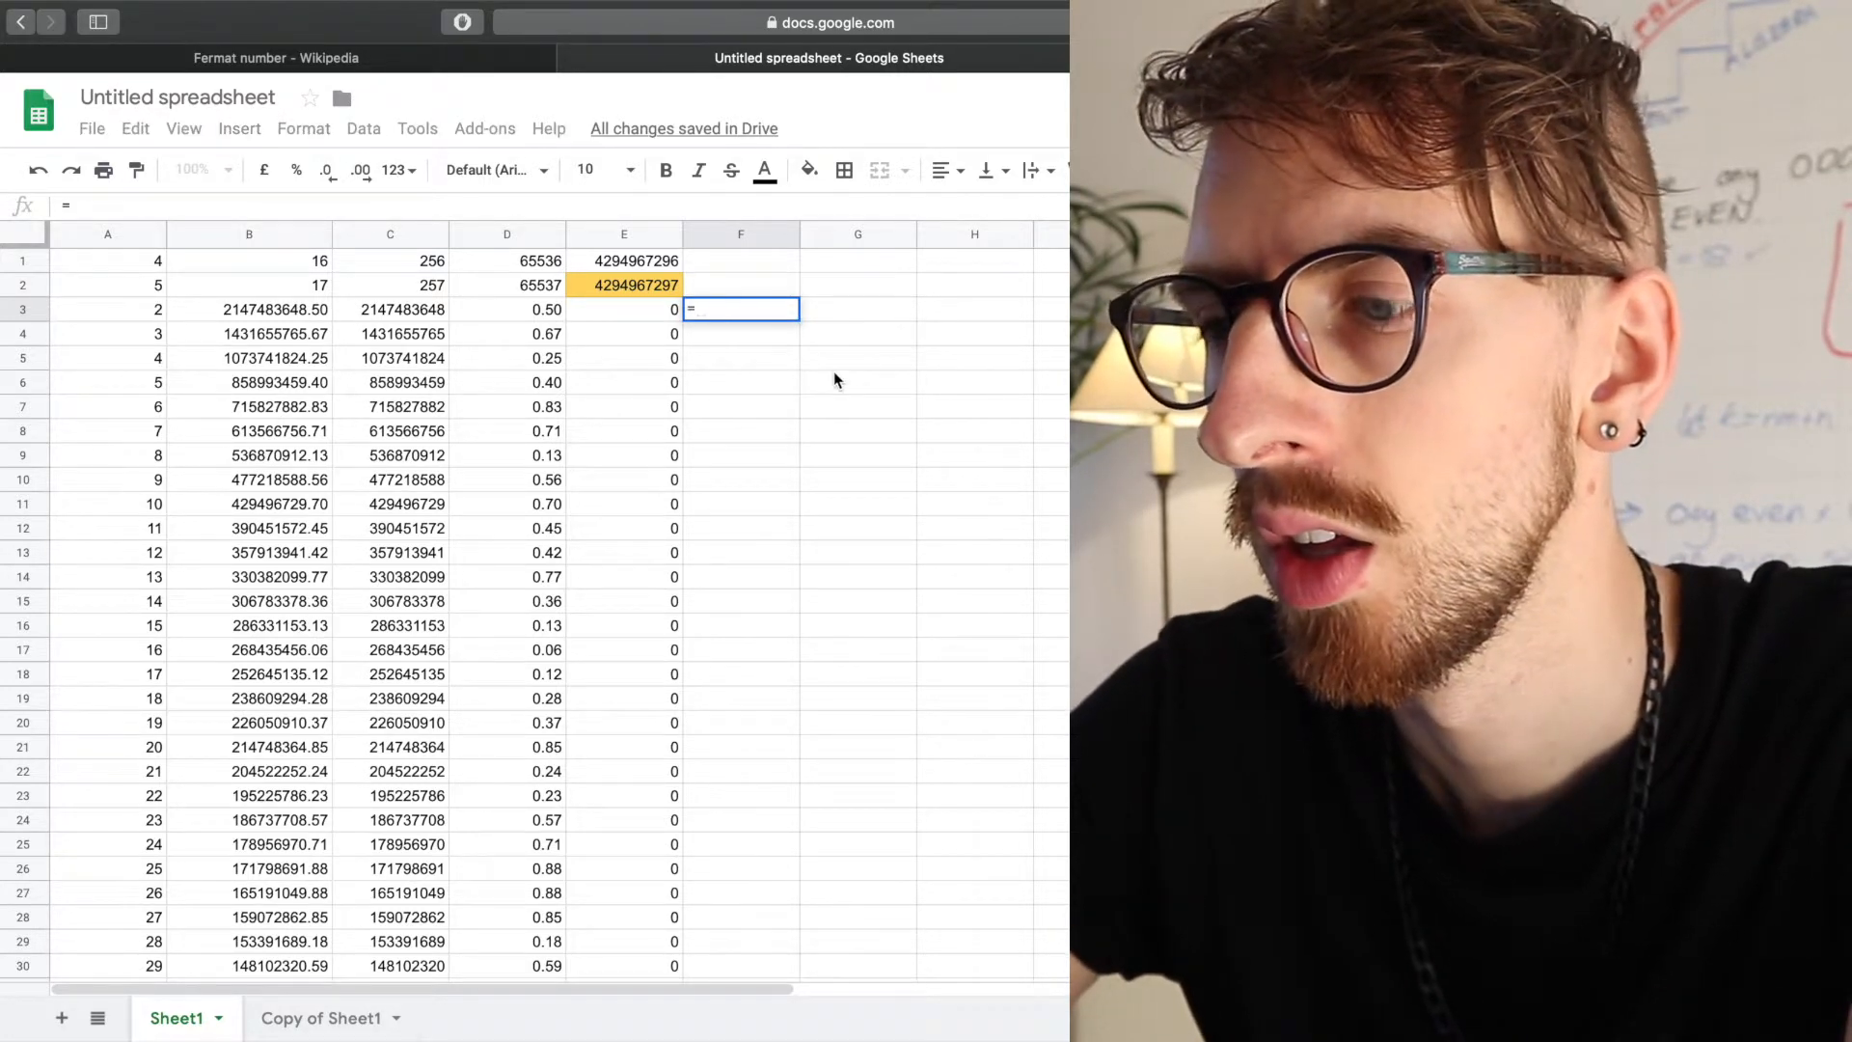
text(sum)
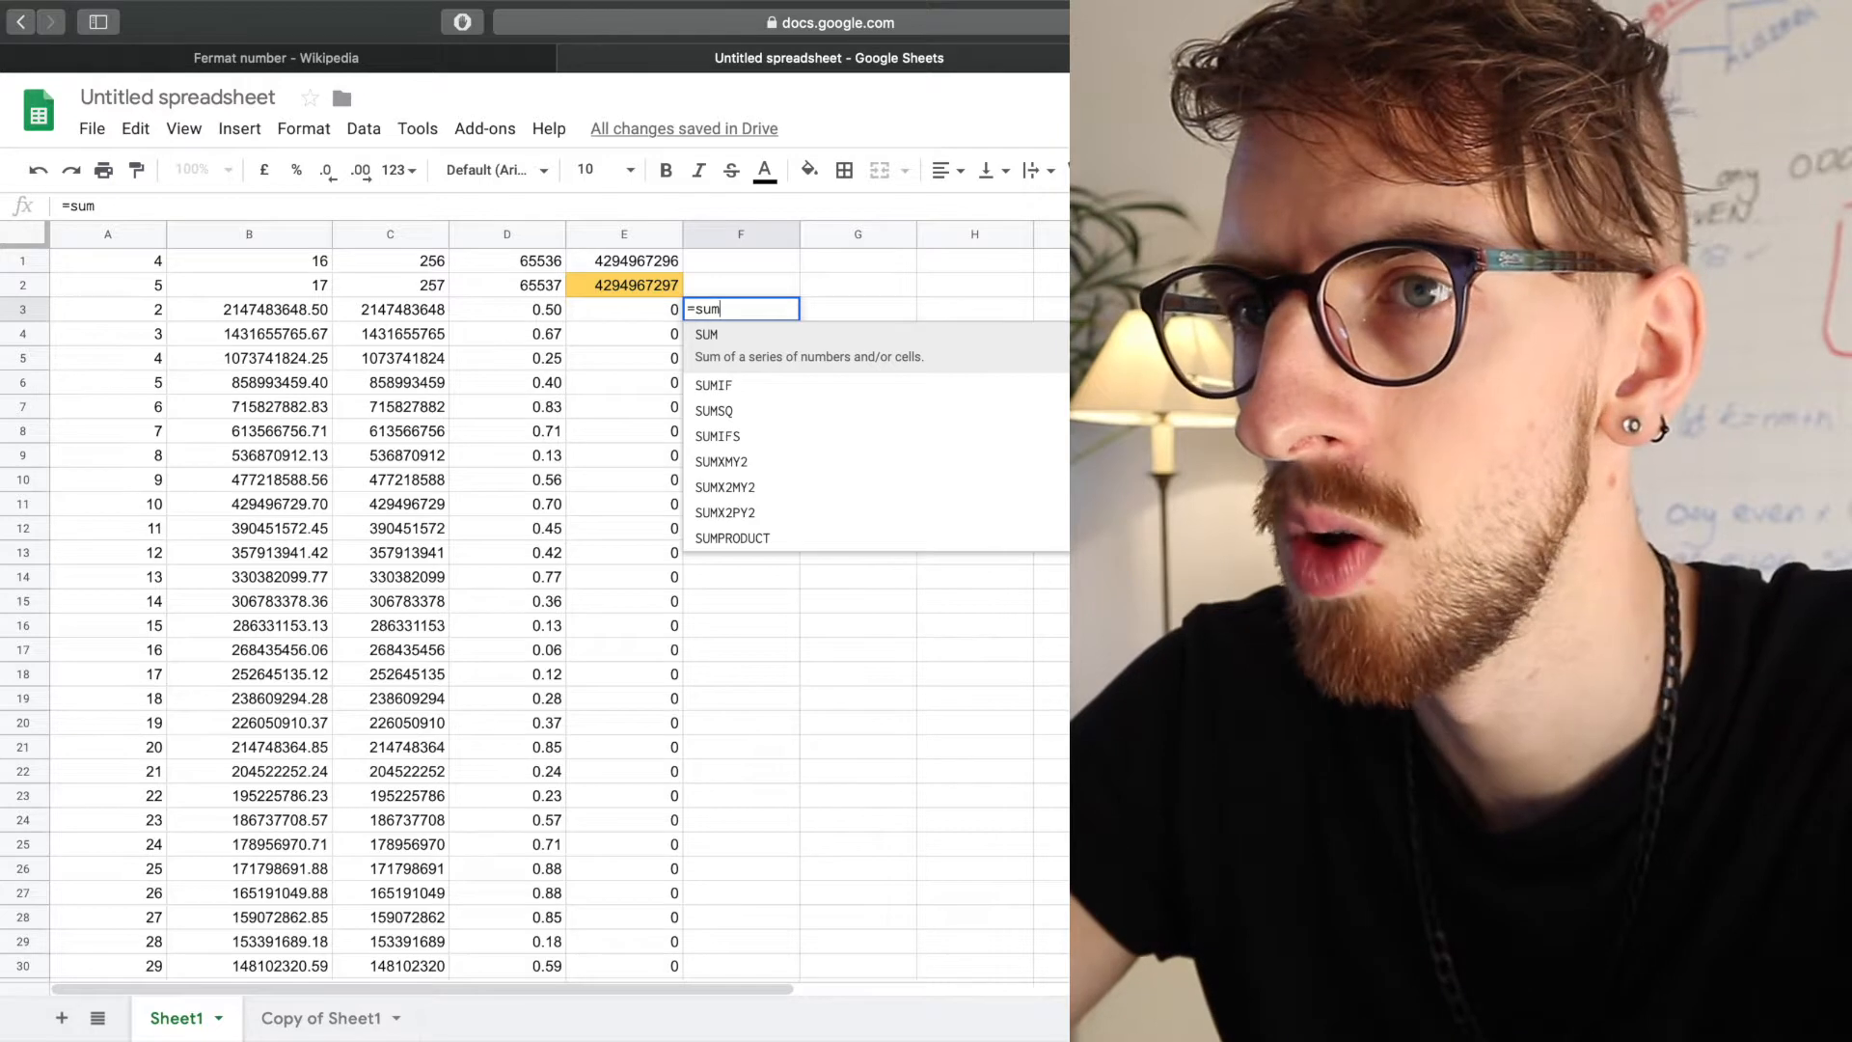
text(()
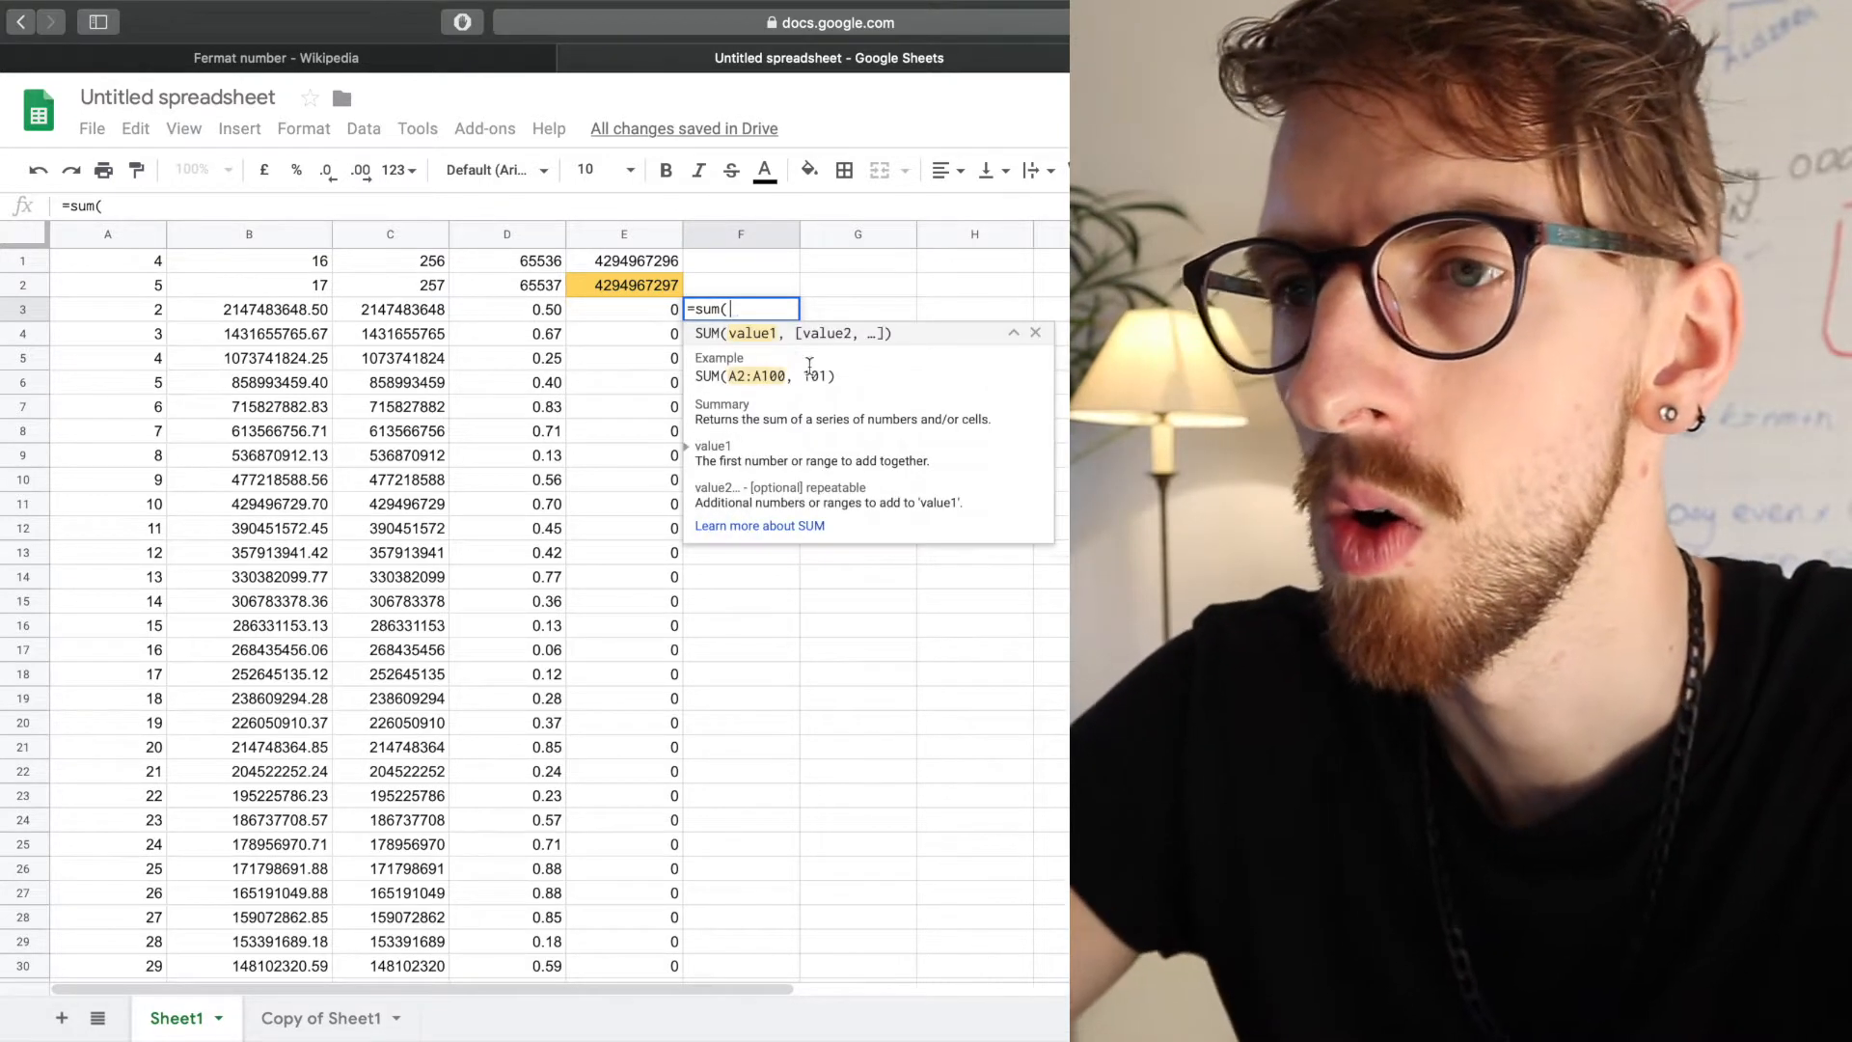
click(651, 294)
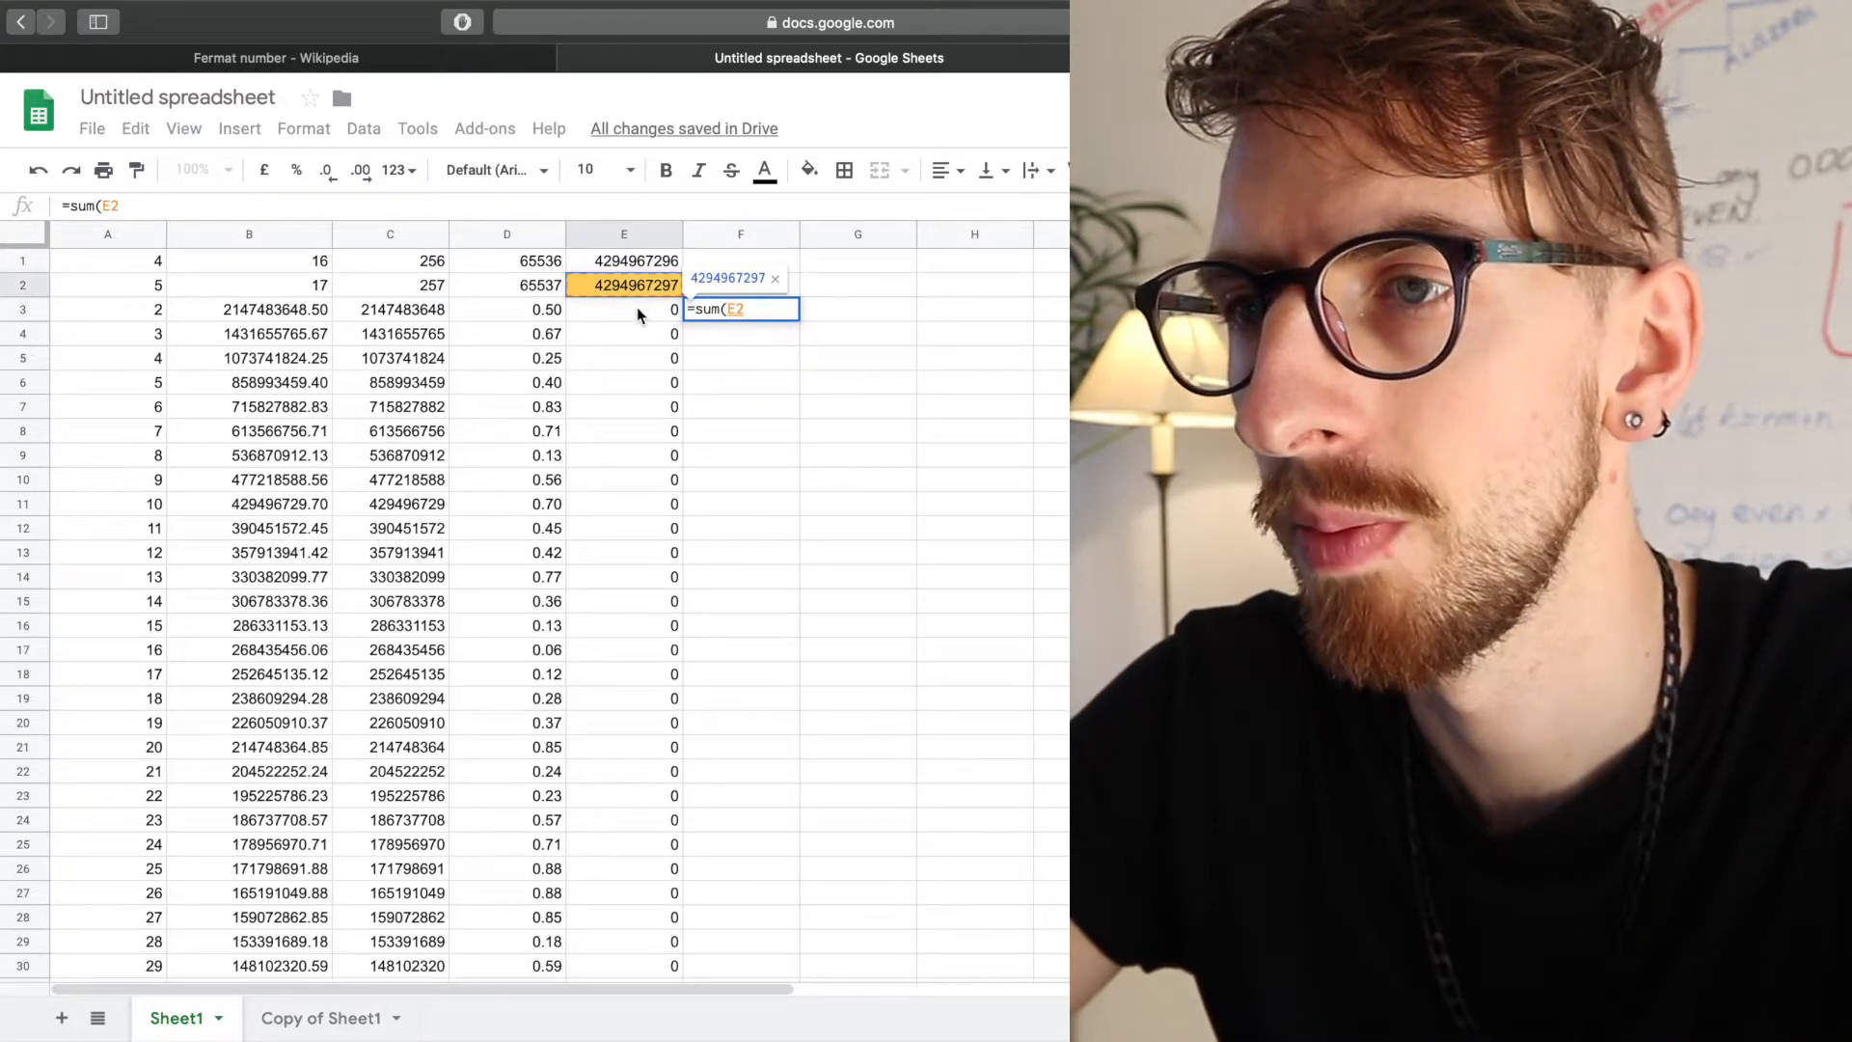
click(637, 307)
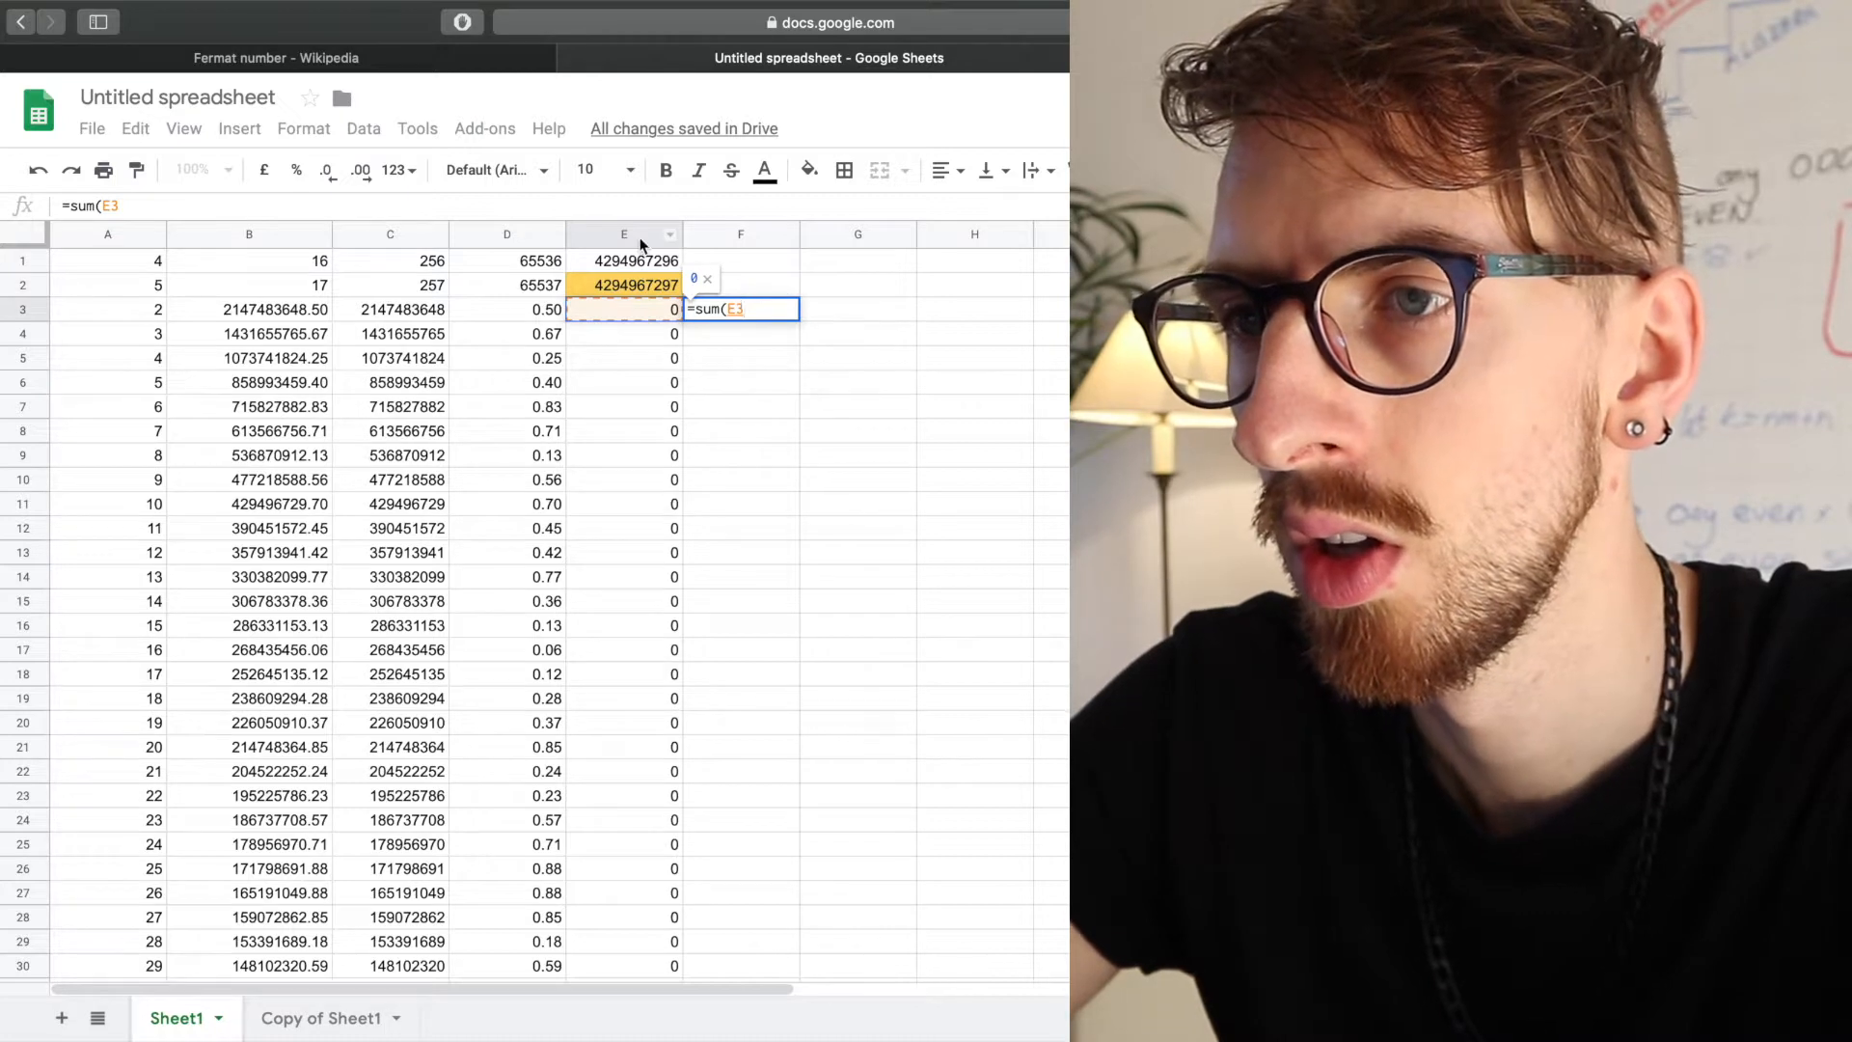
click(642, 239)
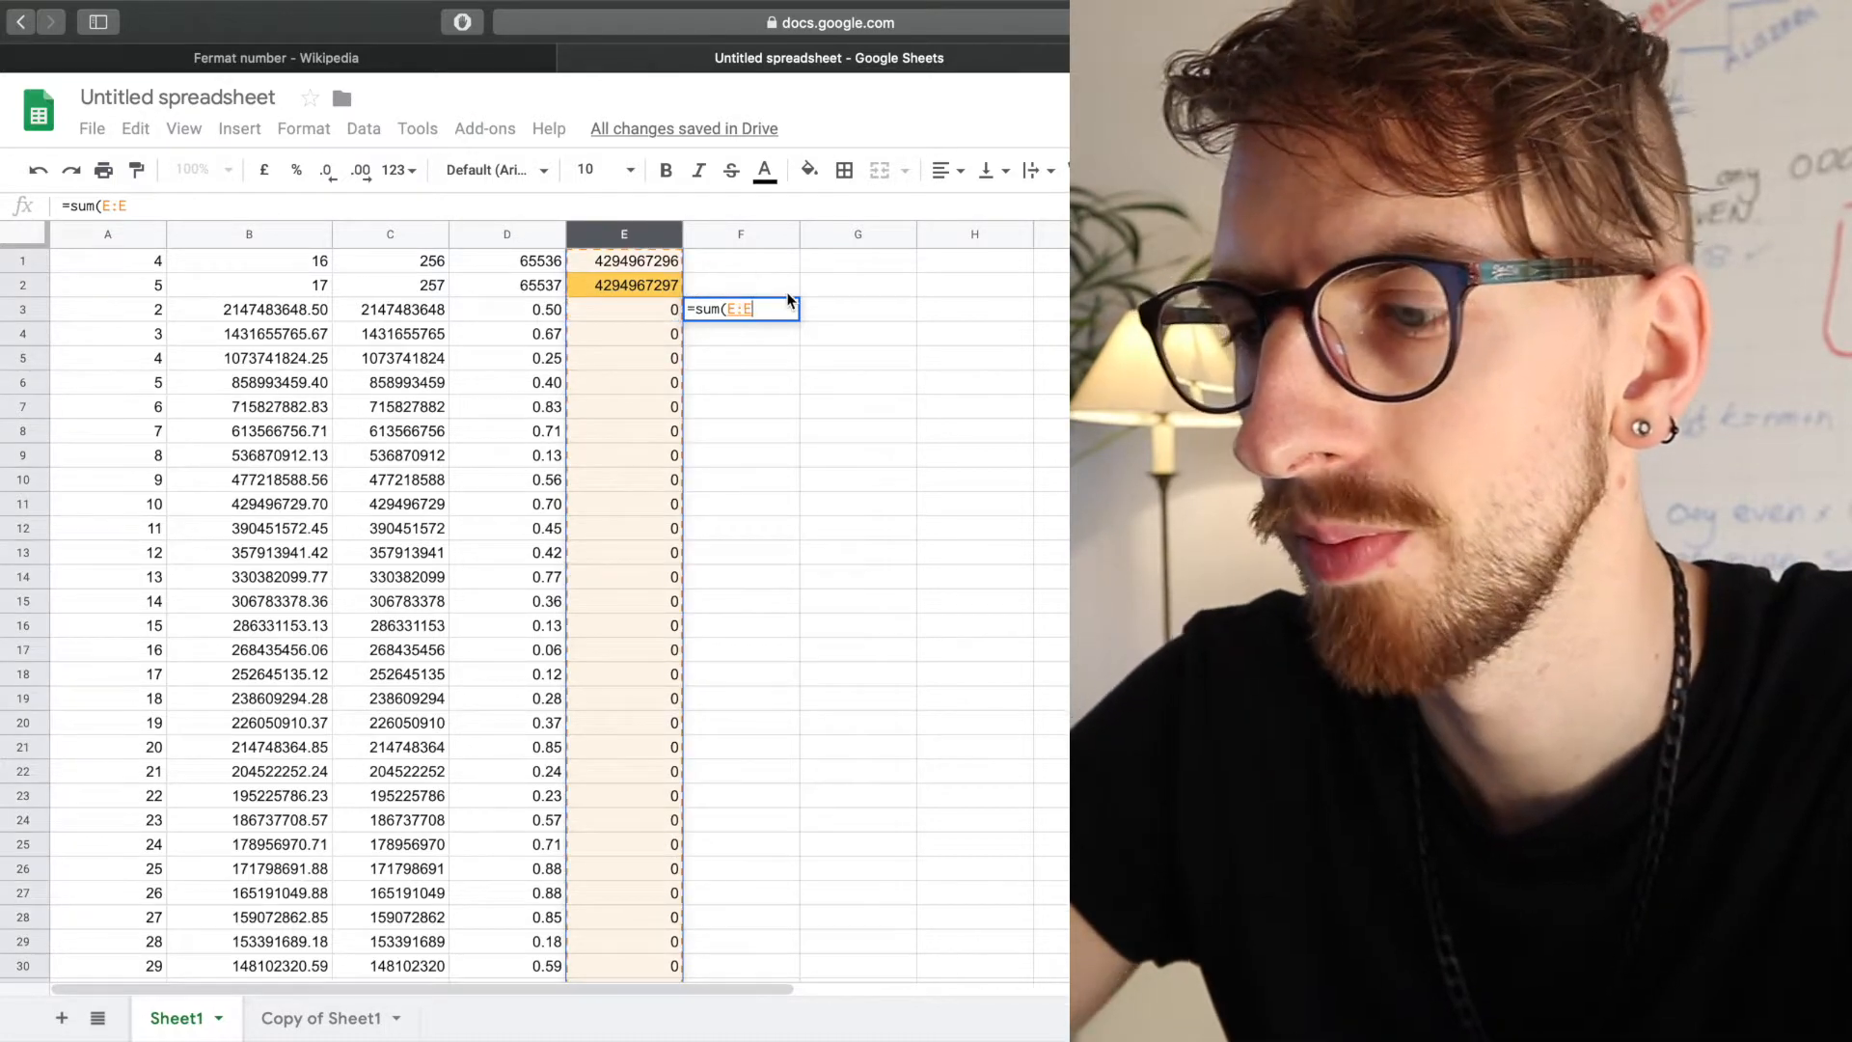
text(_)
key(BackSpace)
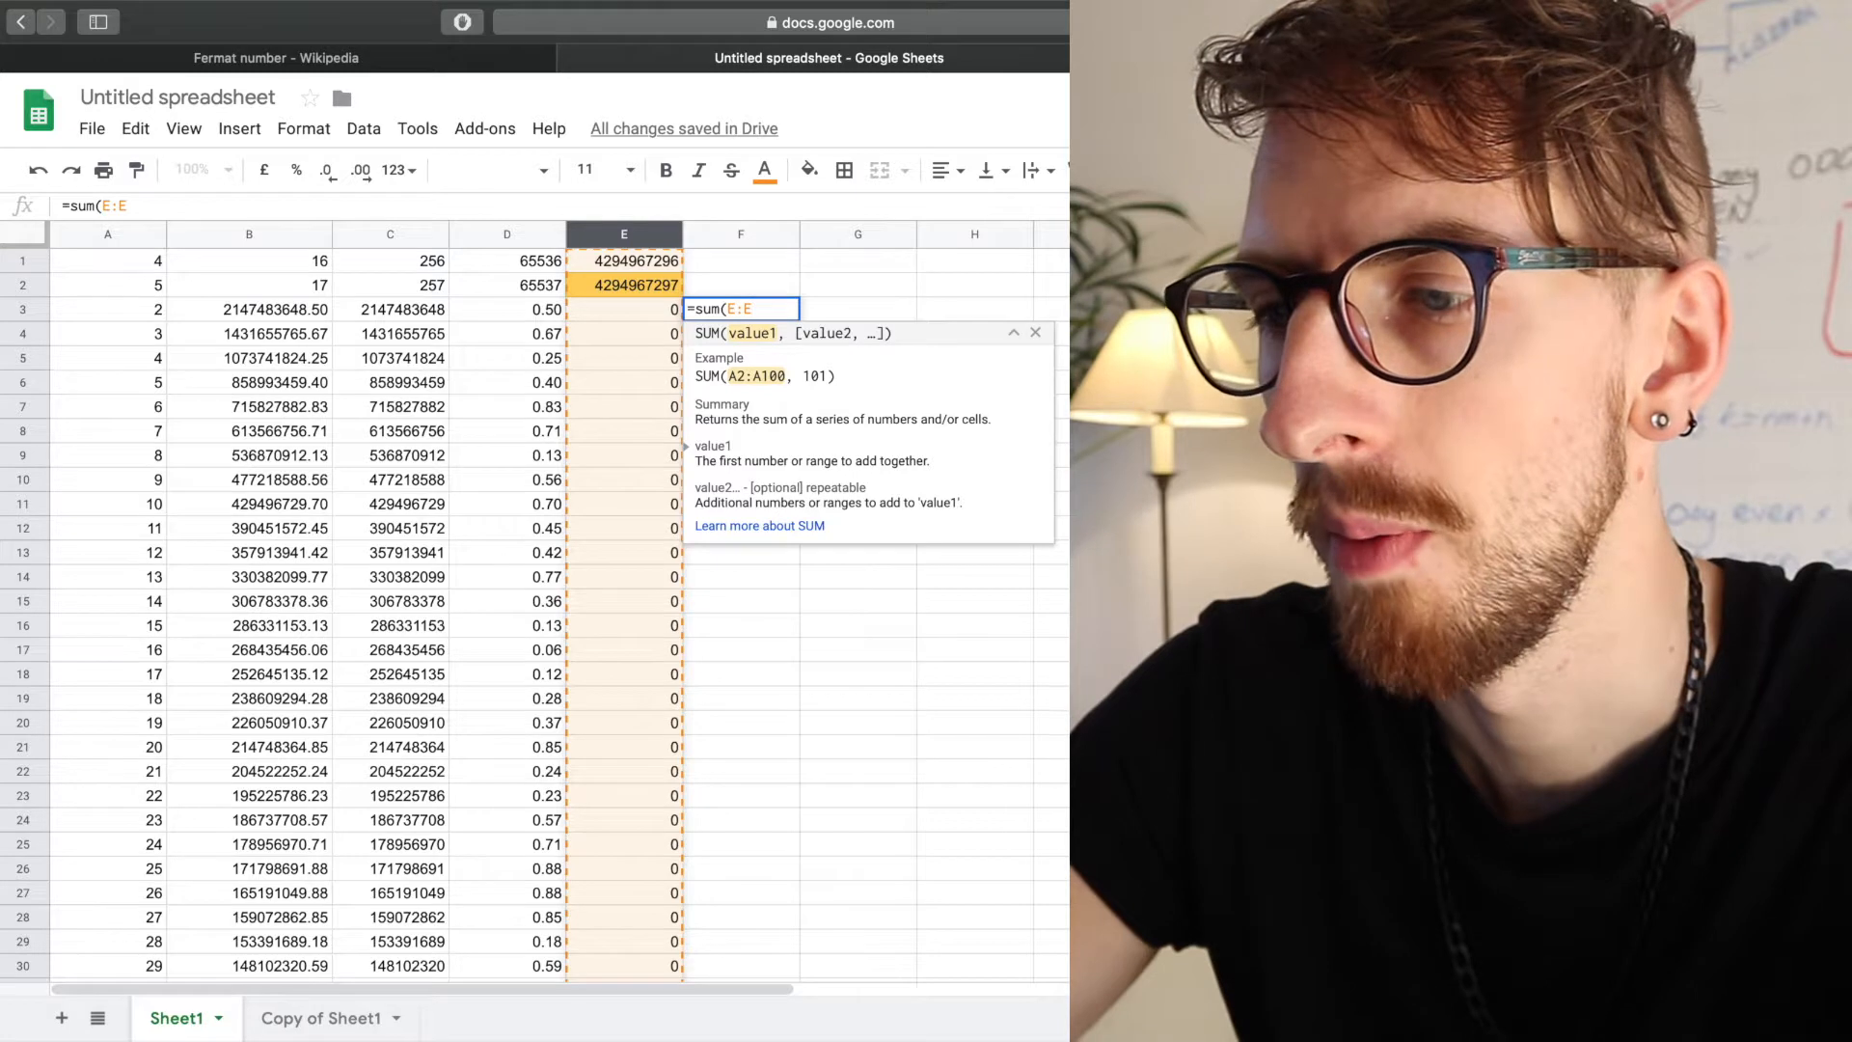
text()-sum)
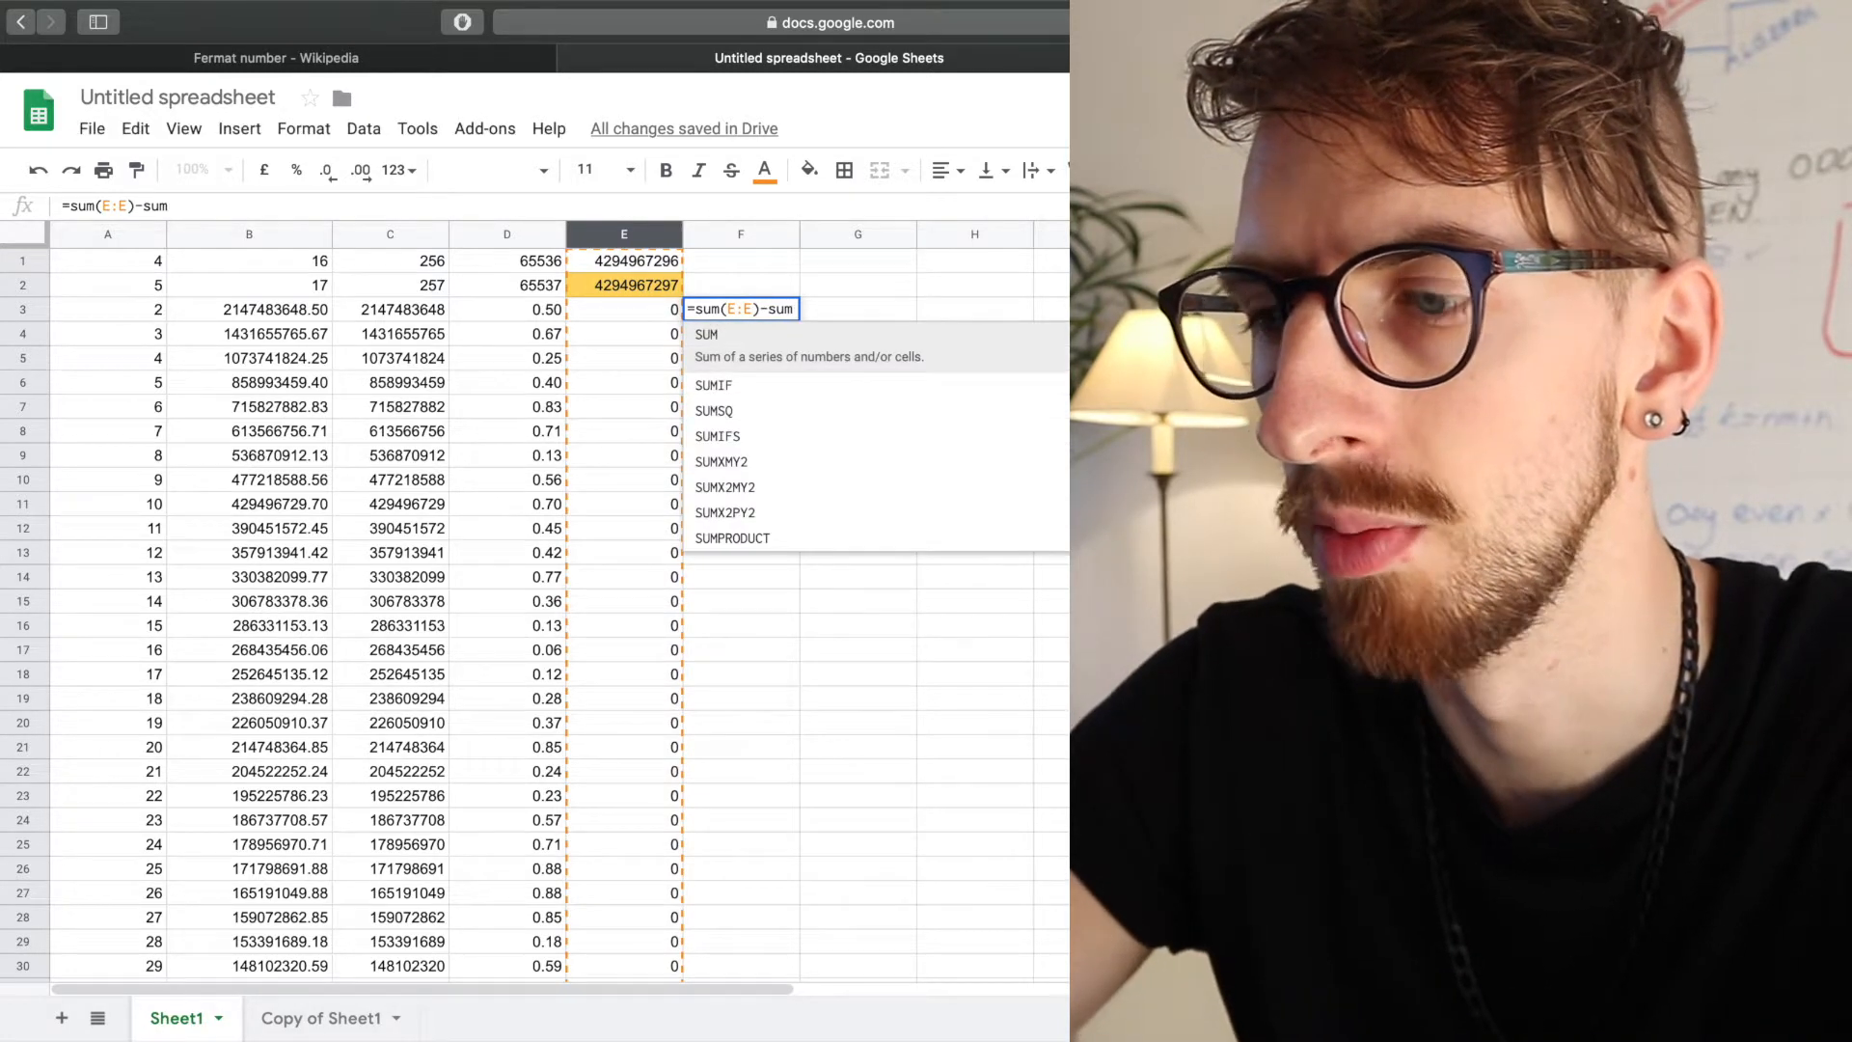
text(()
click(625, 263)
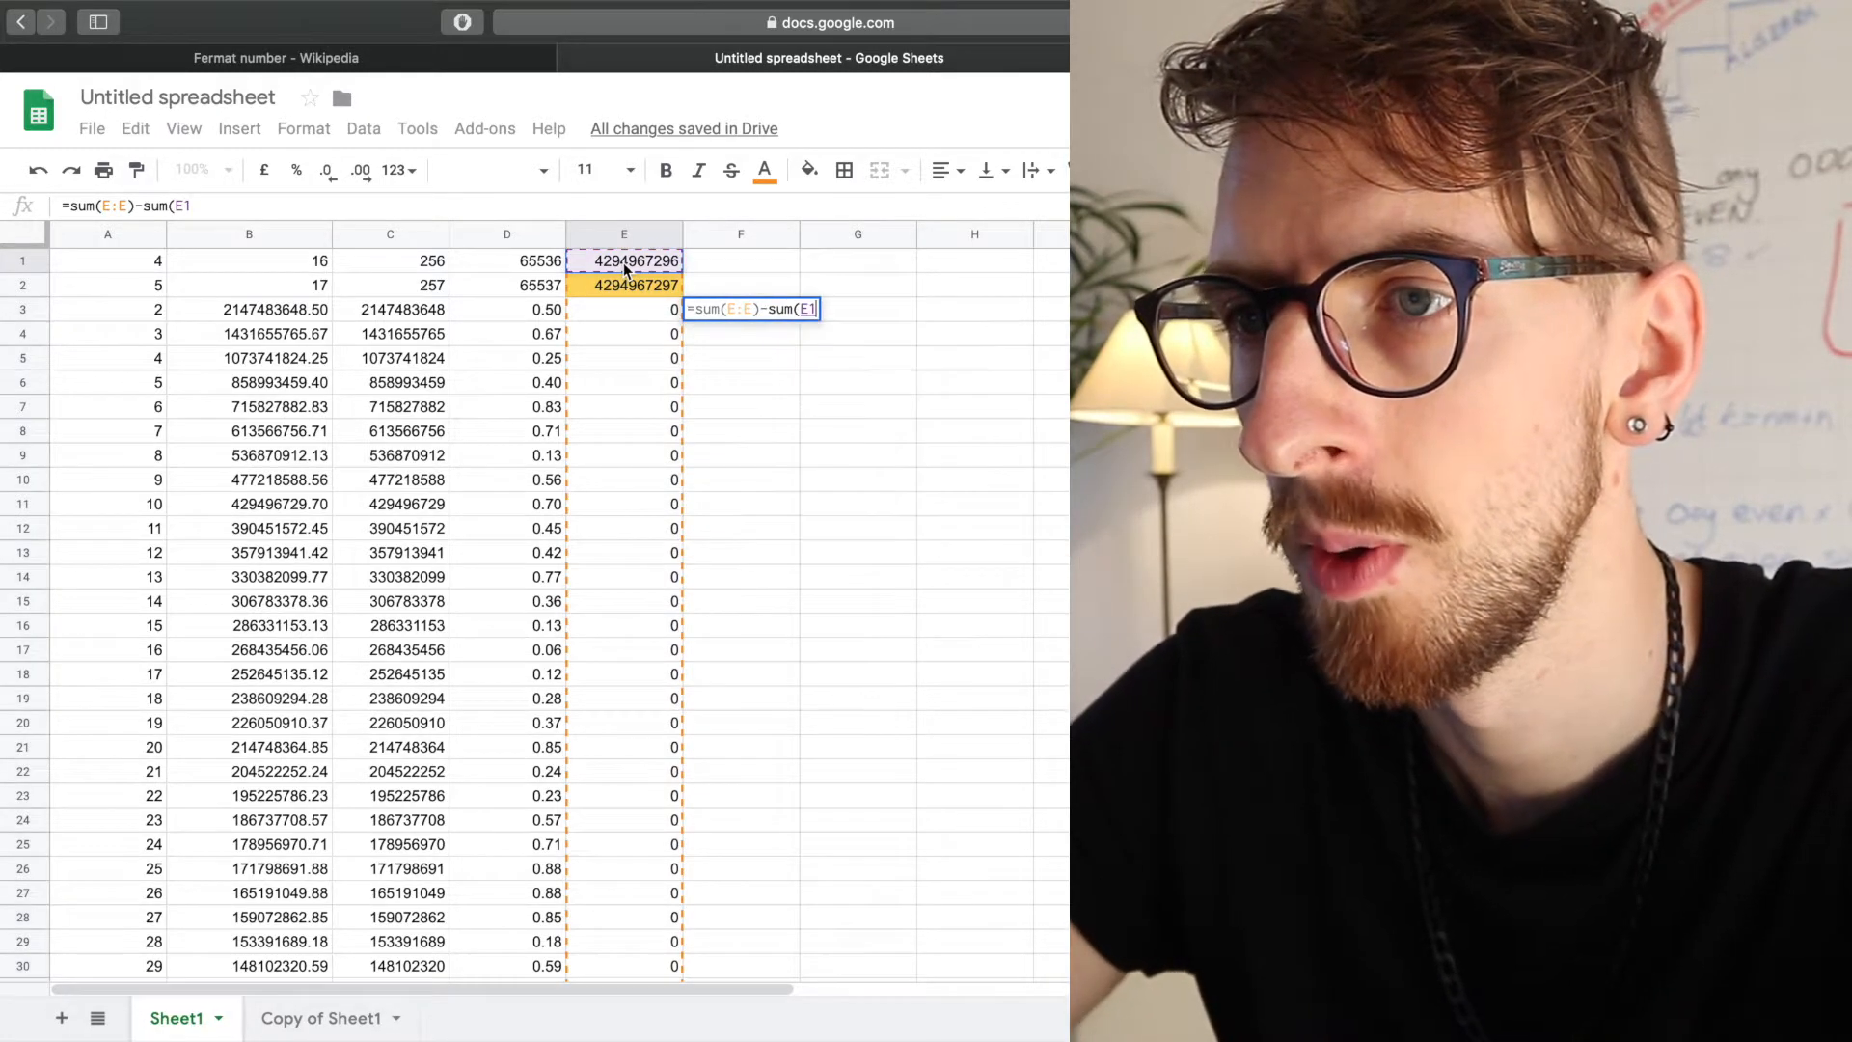
text())
key(Return)
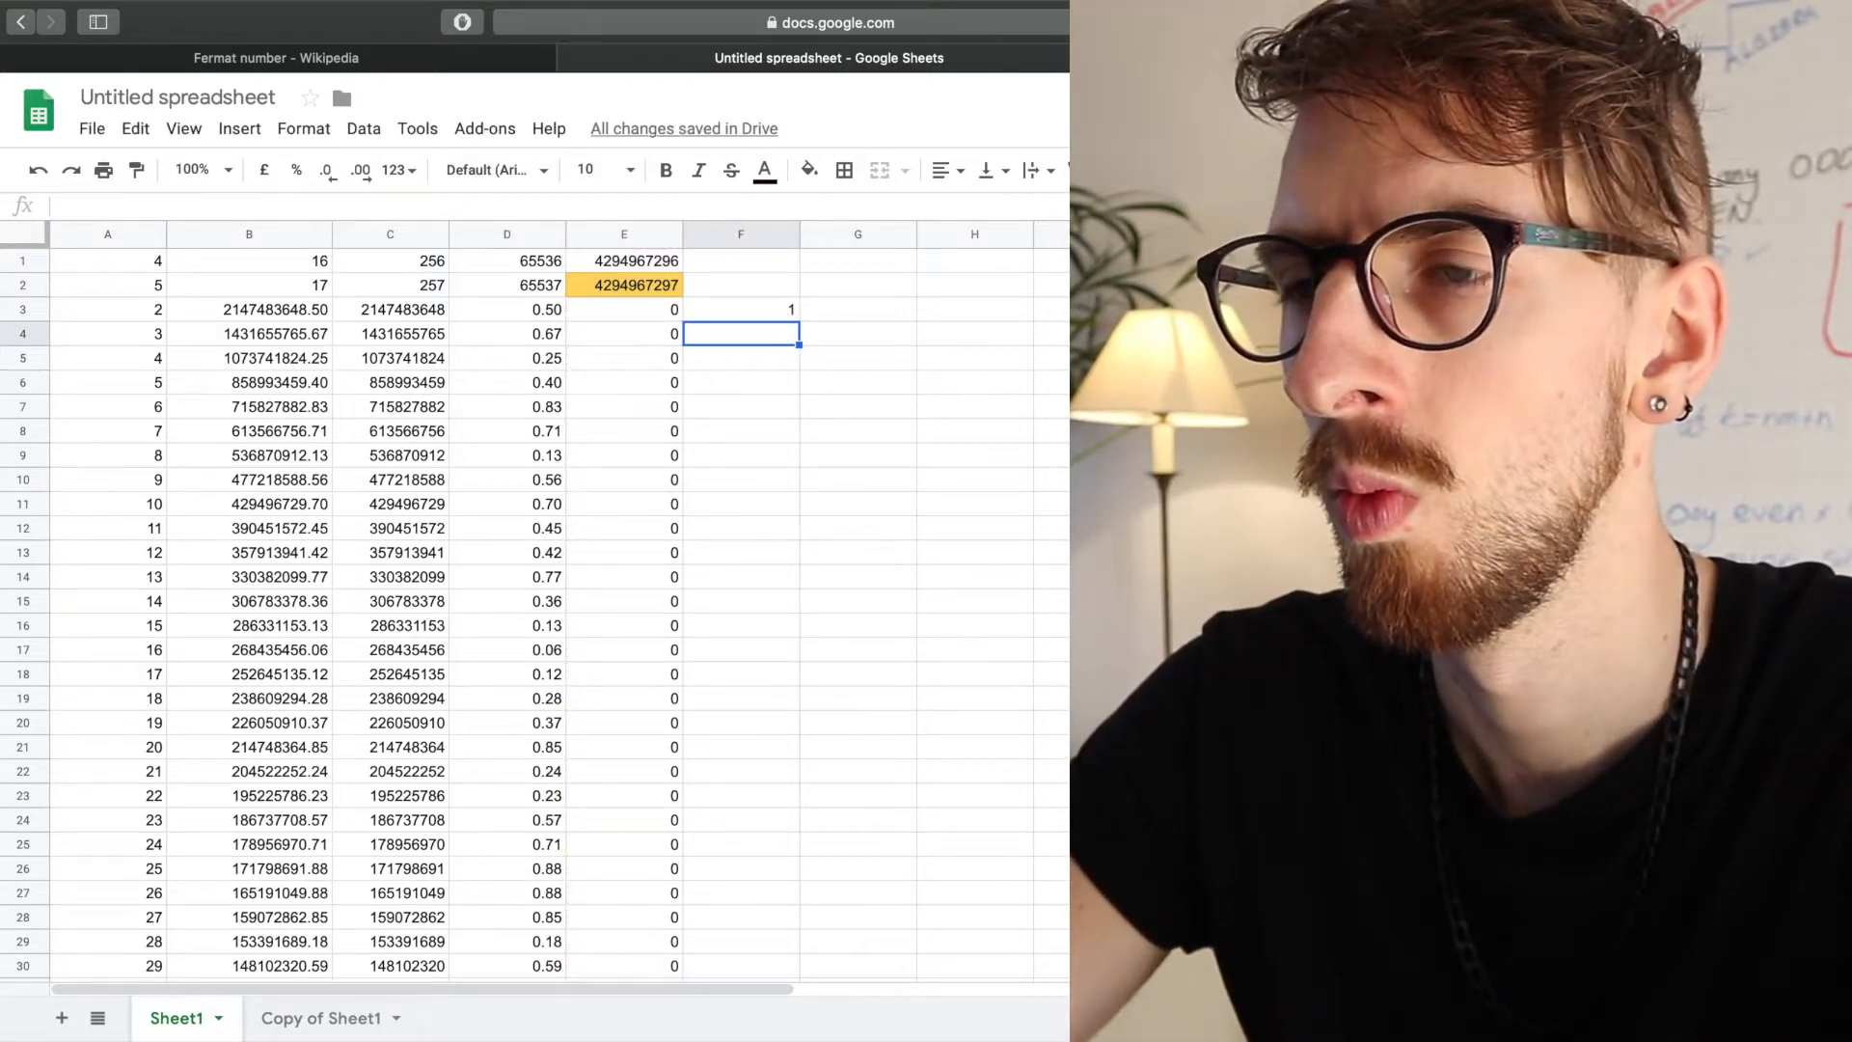
- Review the flag-total formula in F3 and the cells above it
click(741, 310)
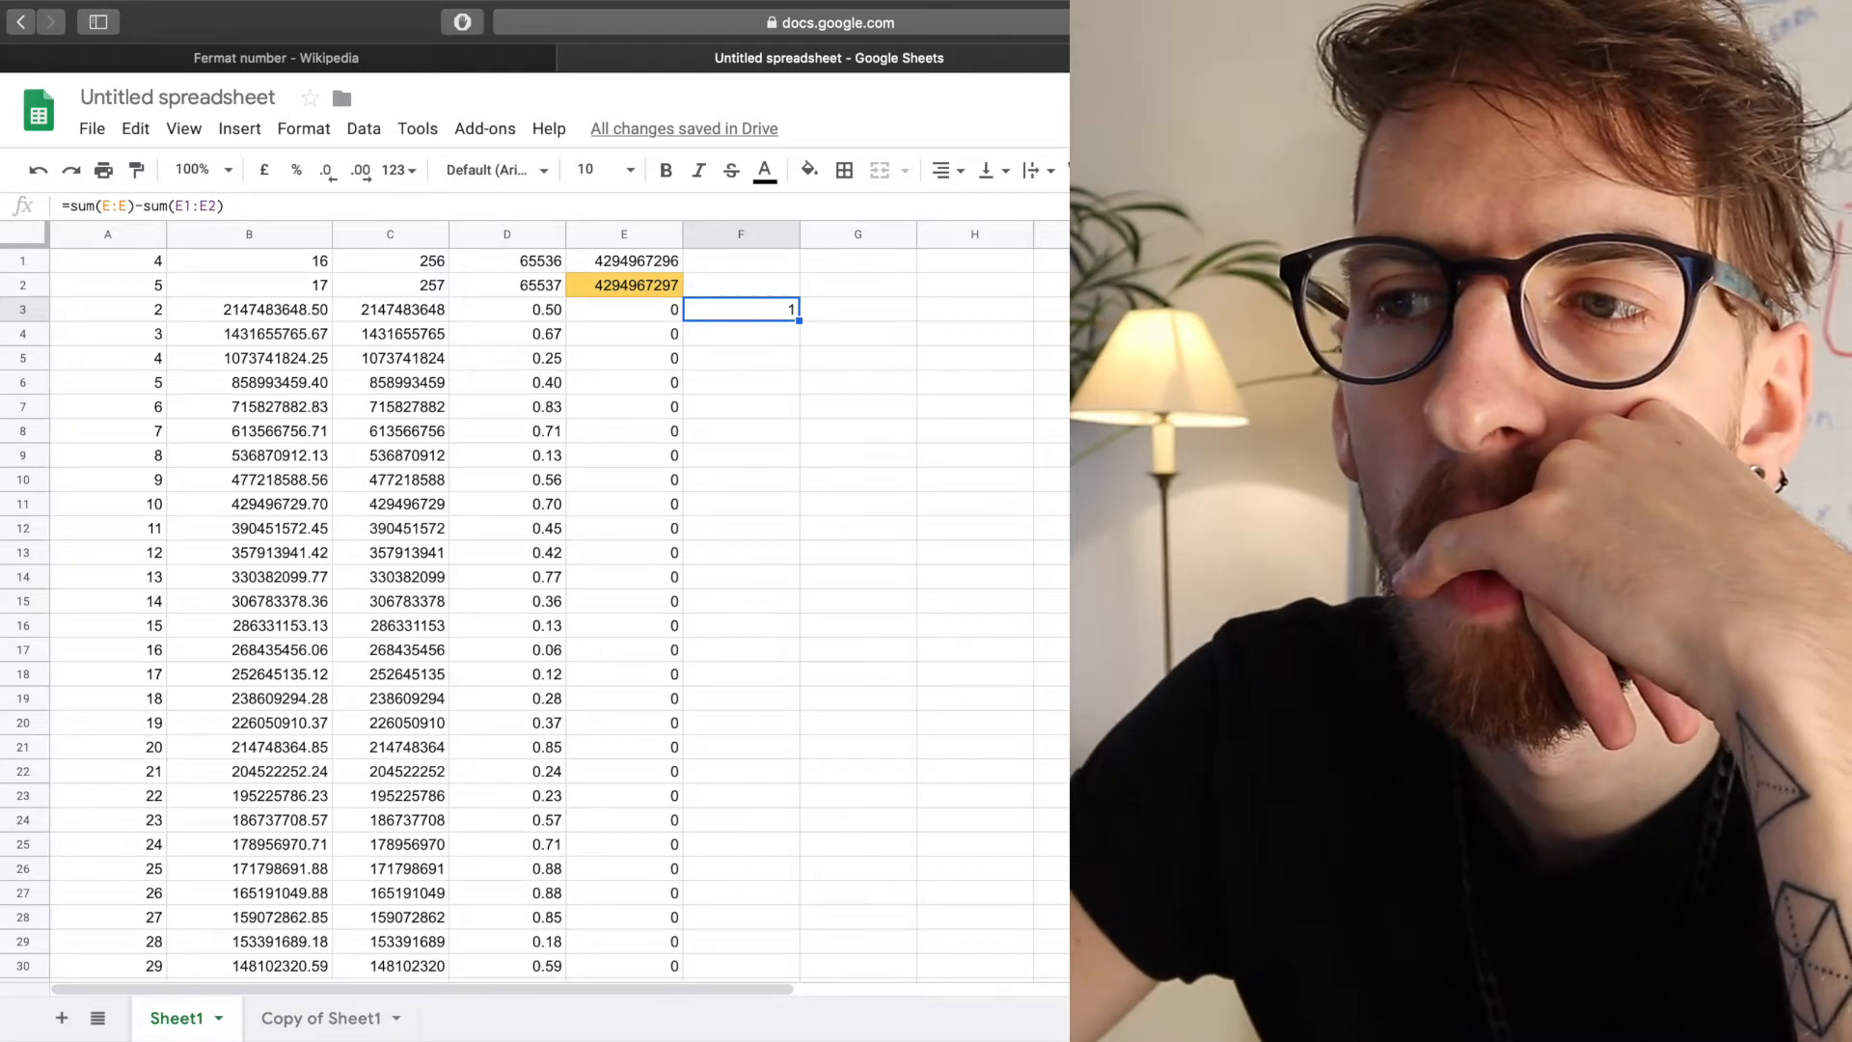
key(Up)
key(Up)
key(Down)
key(Down)
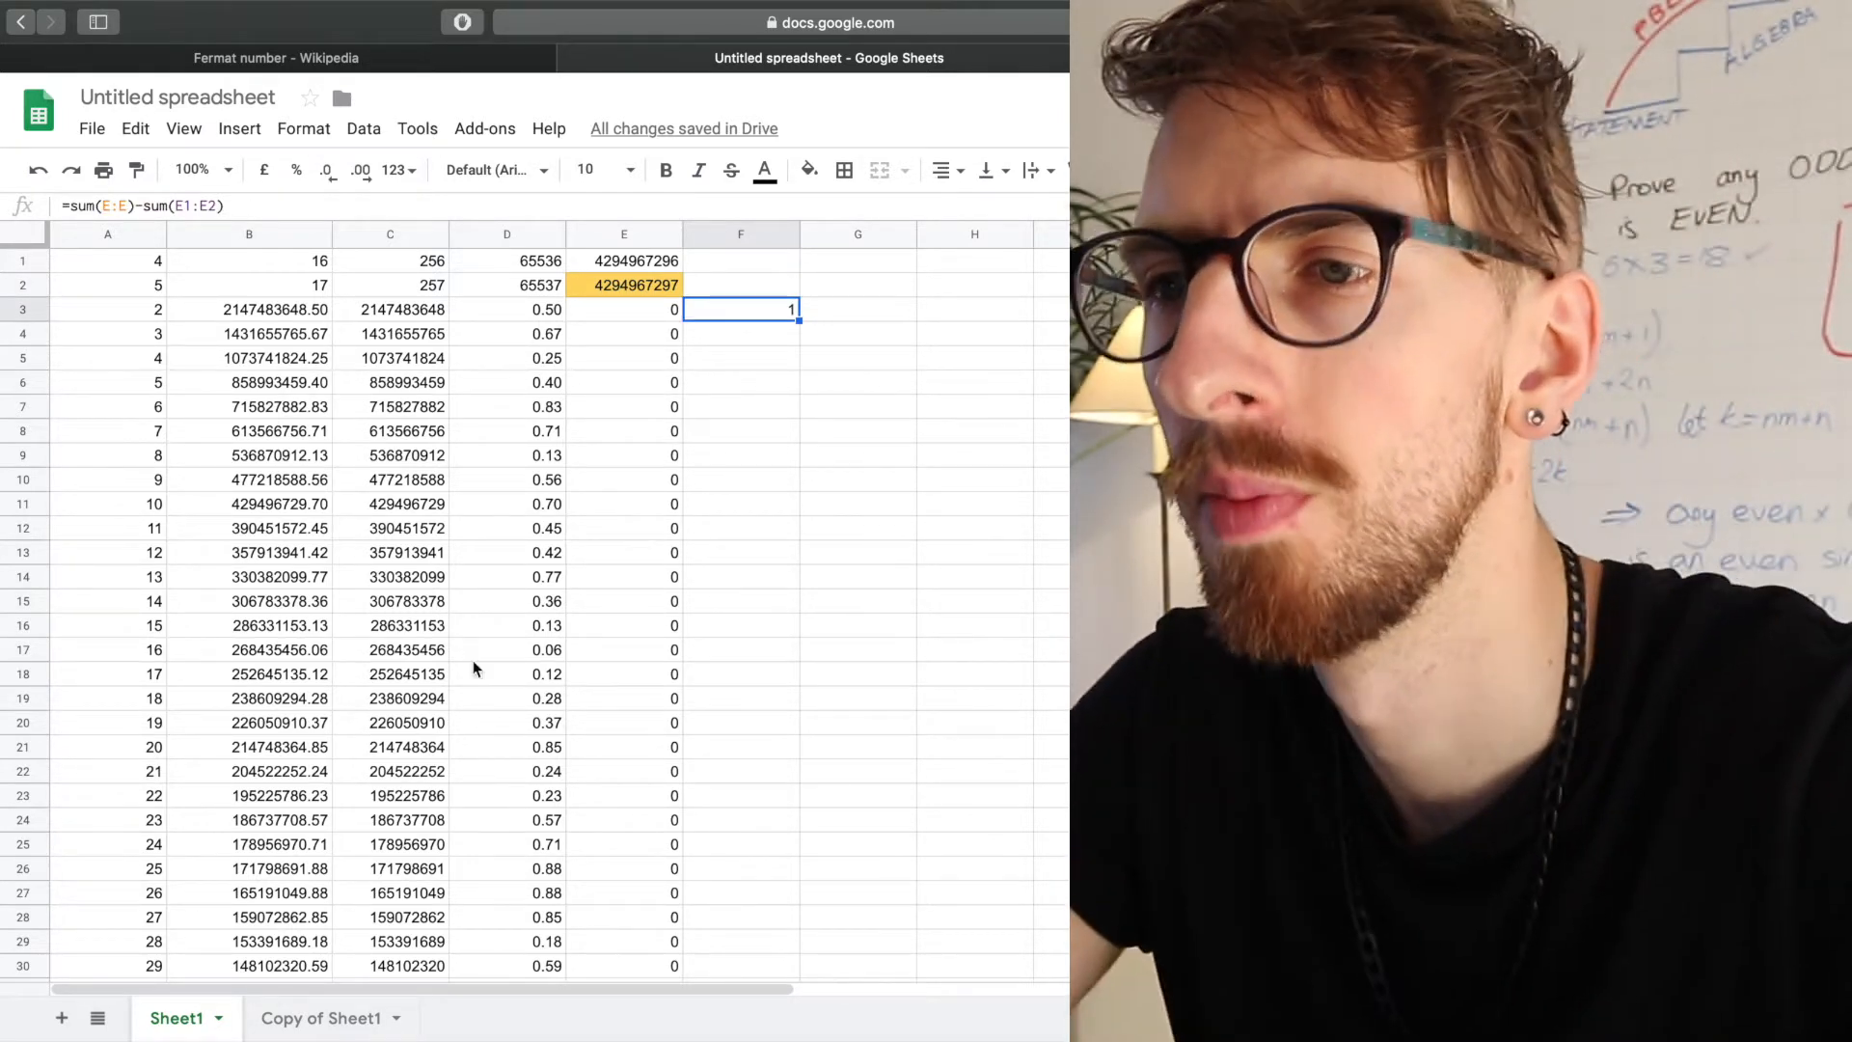
- Find the highlighted divisor flag in column E and inspect the formulas across its row, 642
scroll(672, 593, down, 7)
scroll(672, 594, down, 20)
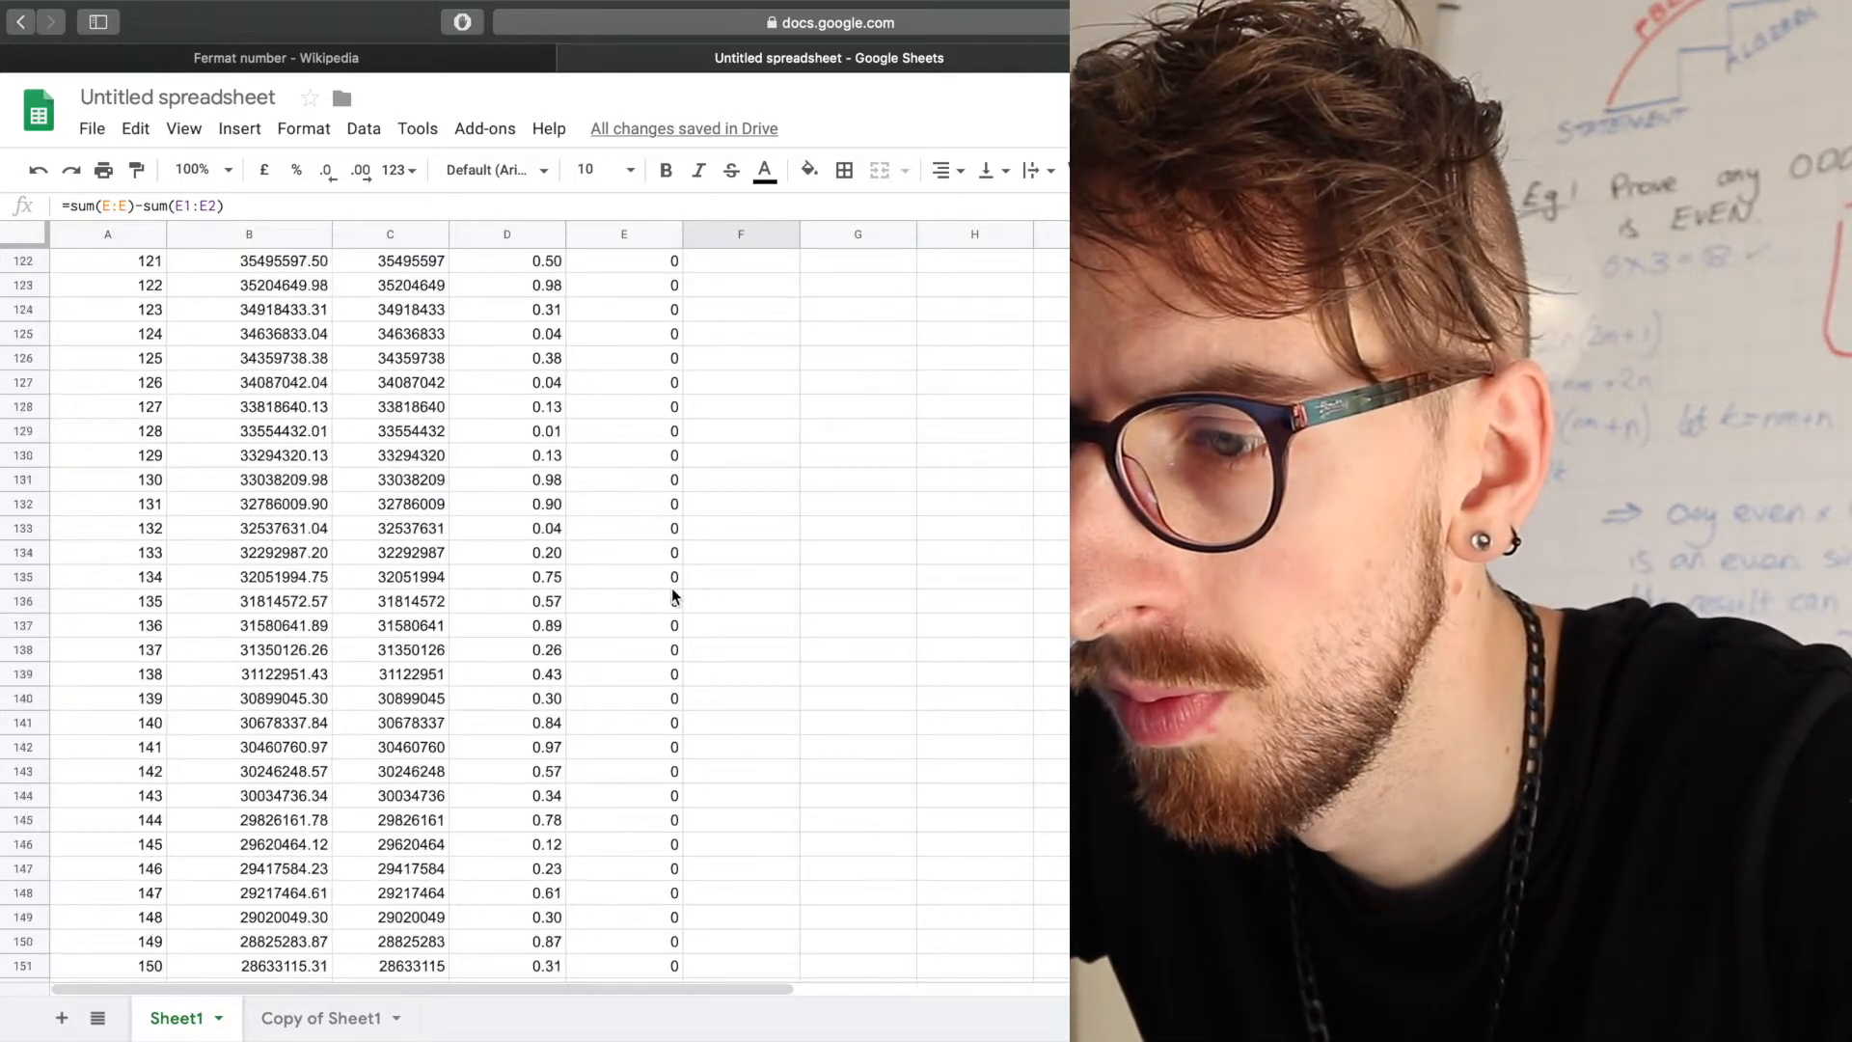
scroll(672, 595, down, 16)
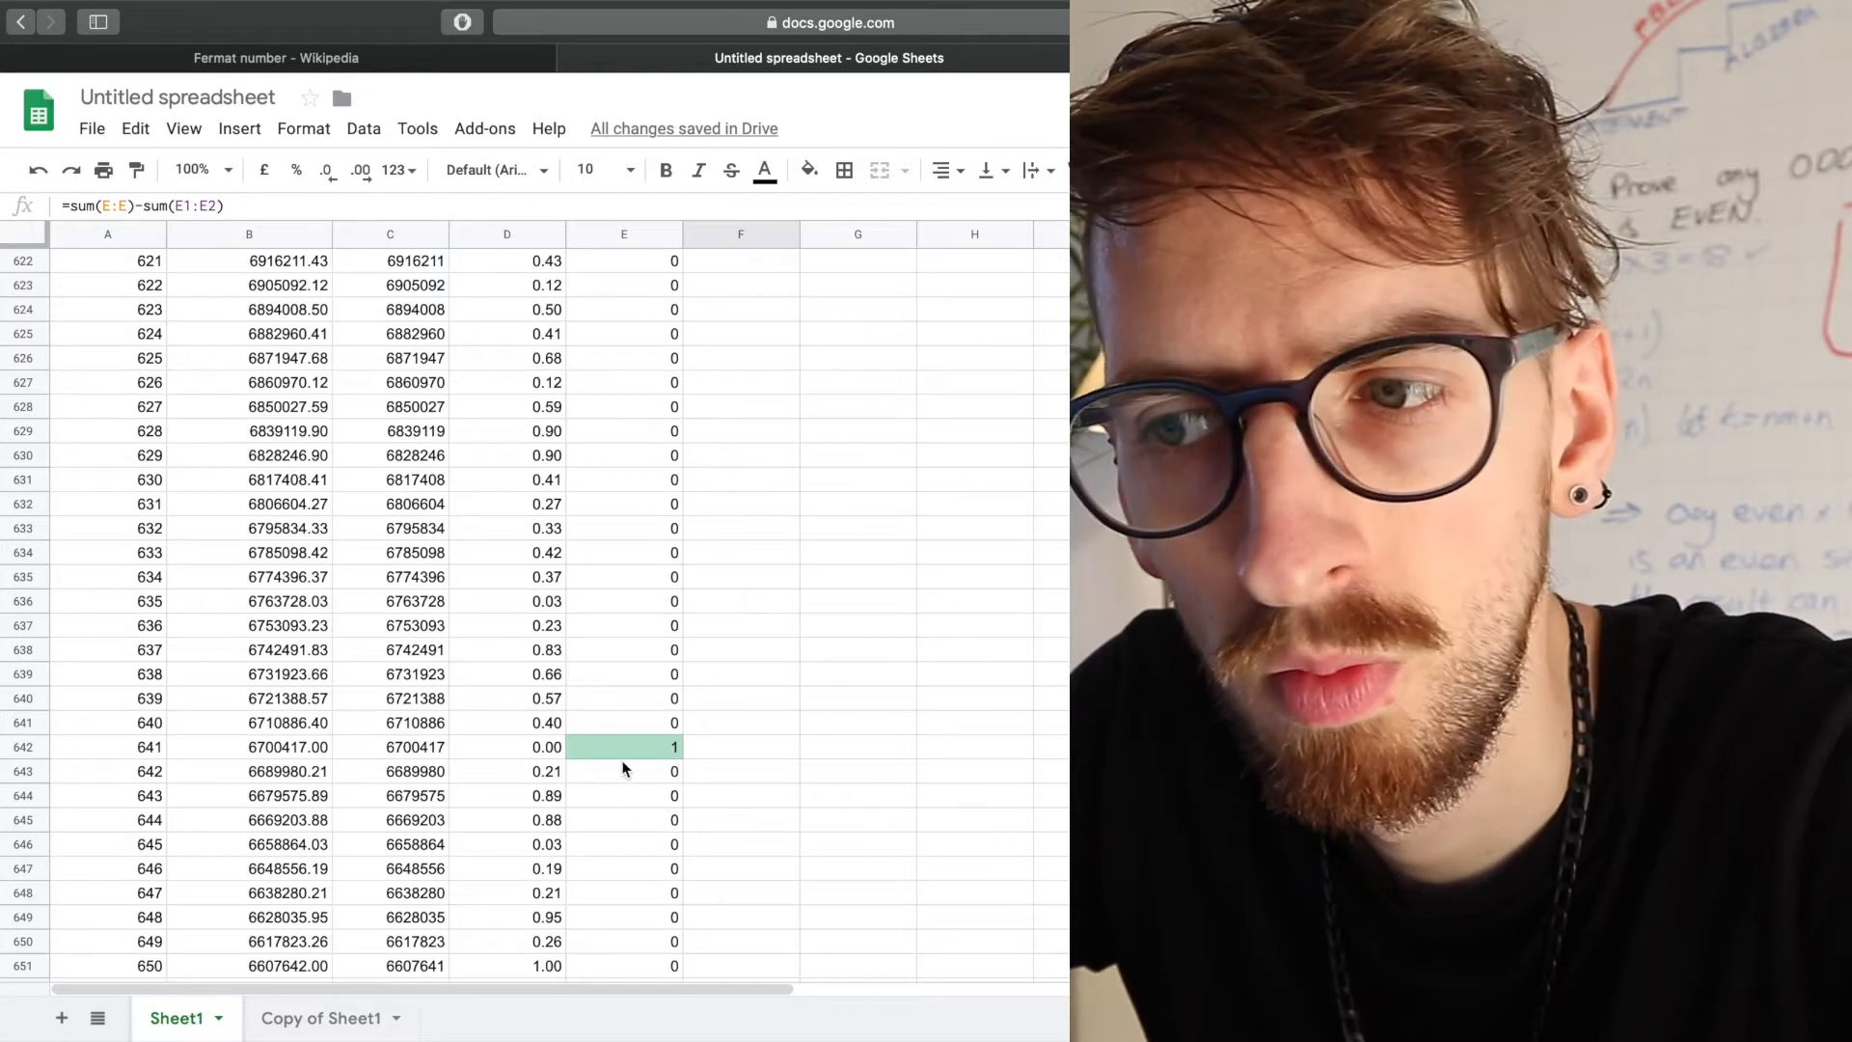
click(633, 743)
key(Left)
key(Left)
key(Left)
key(Left)
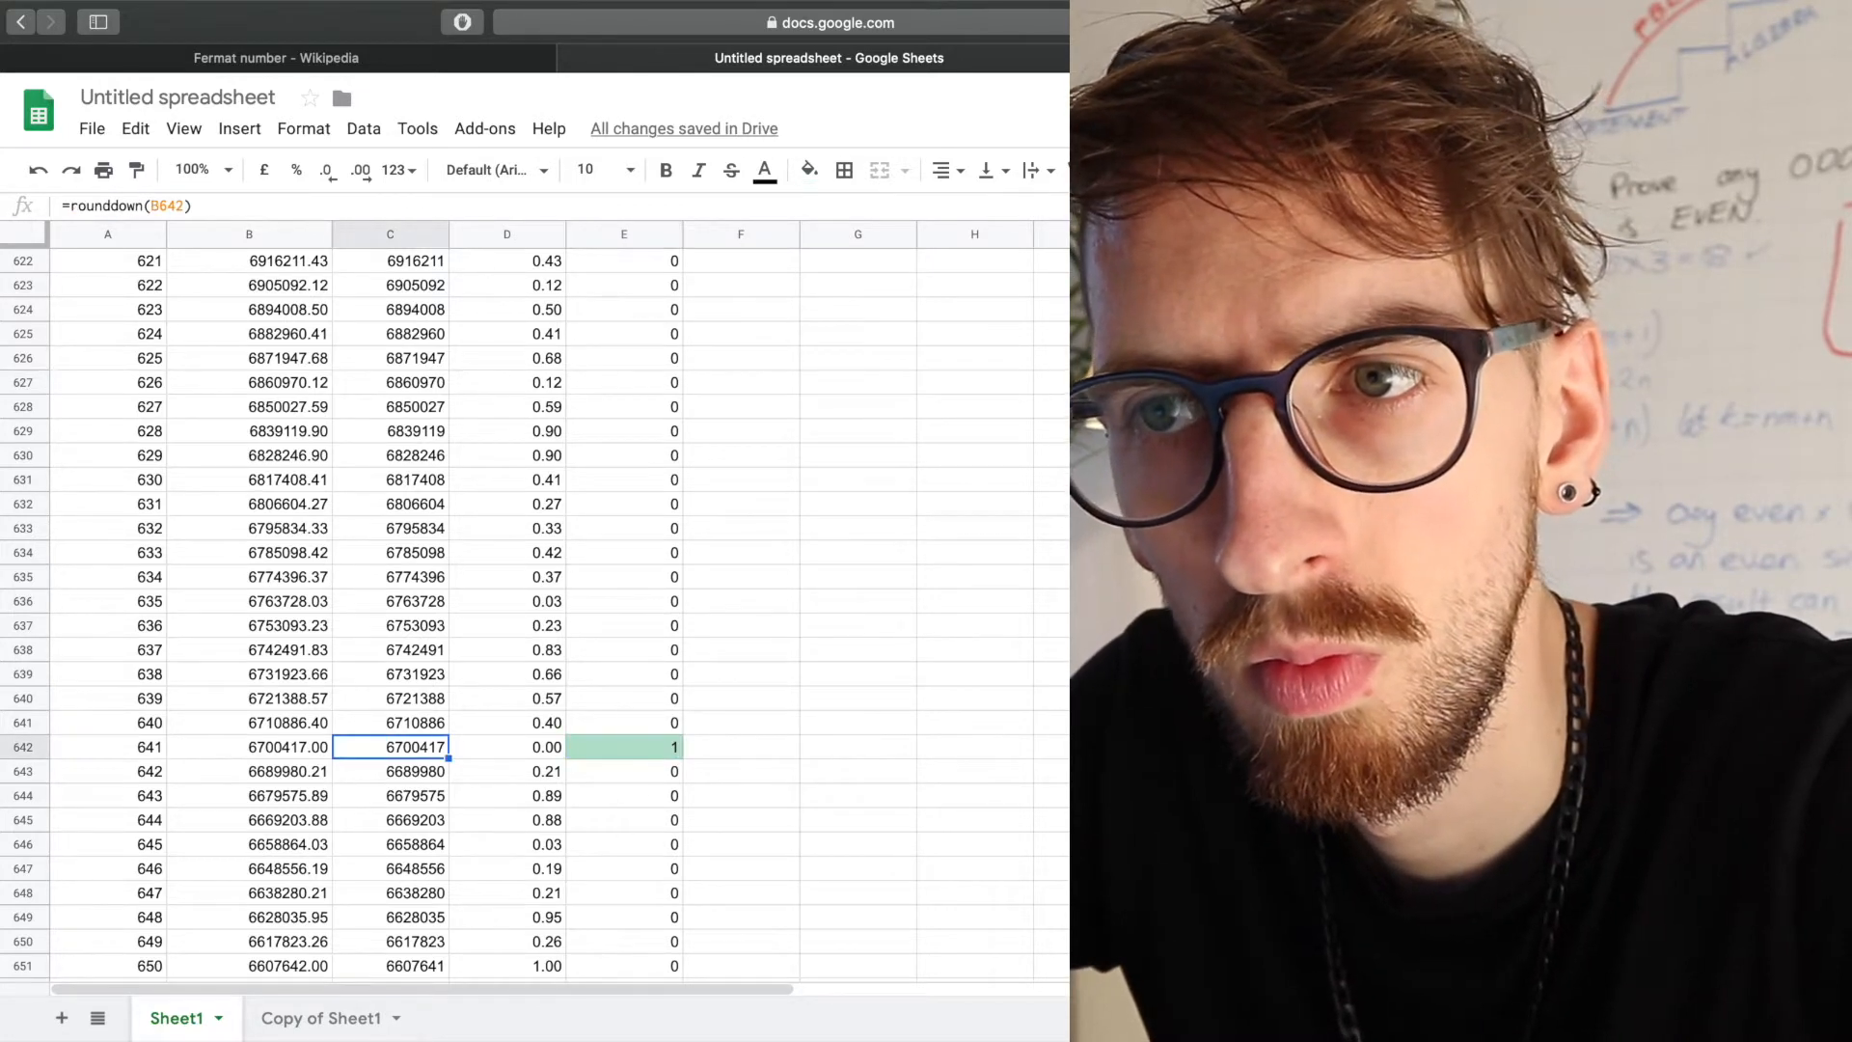
key(Right)
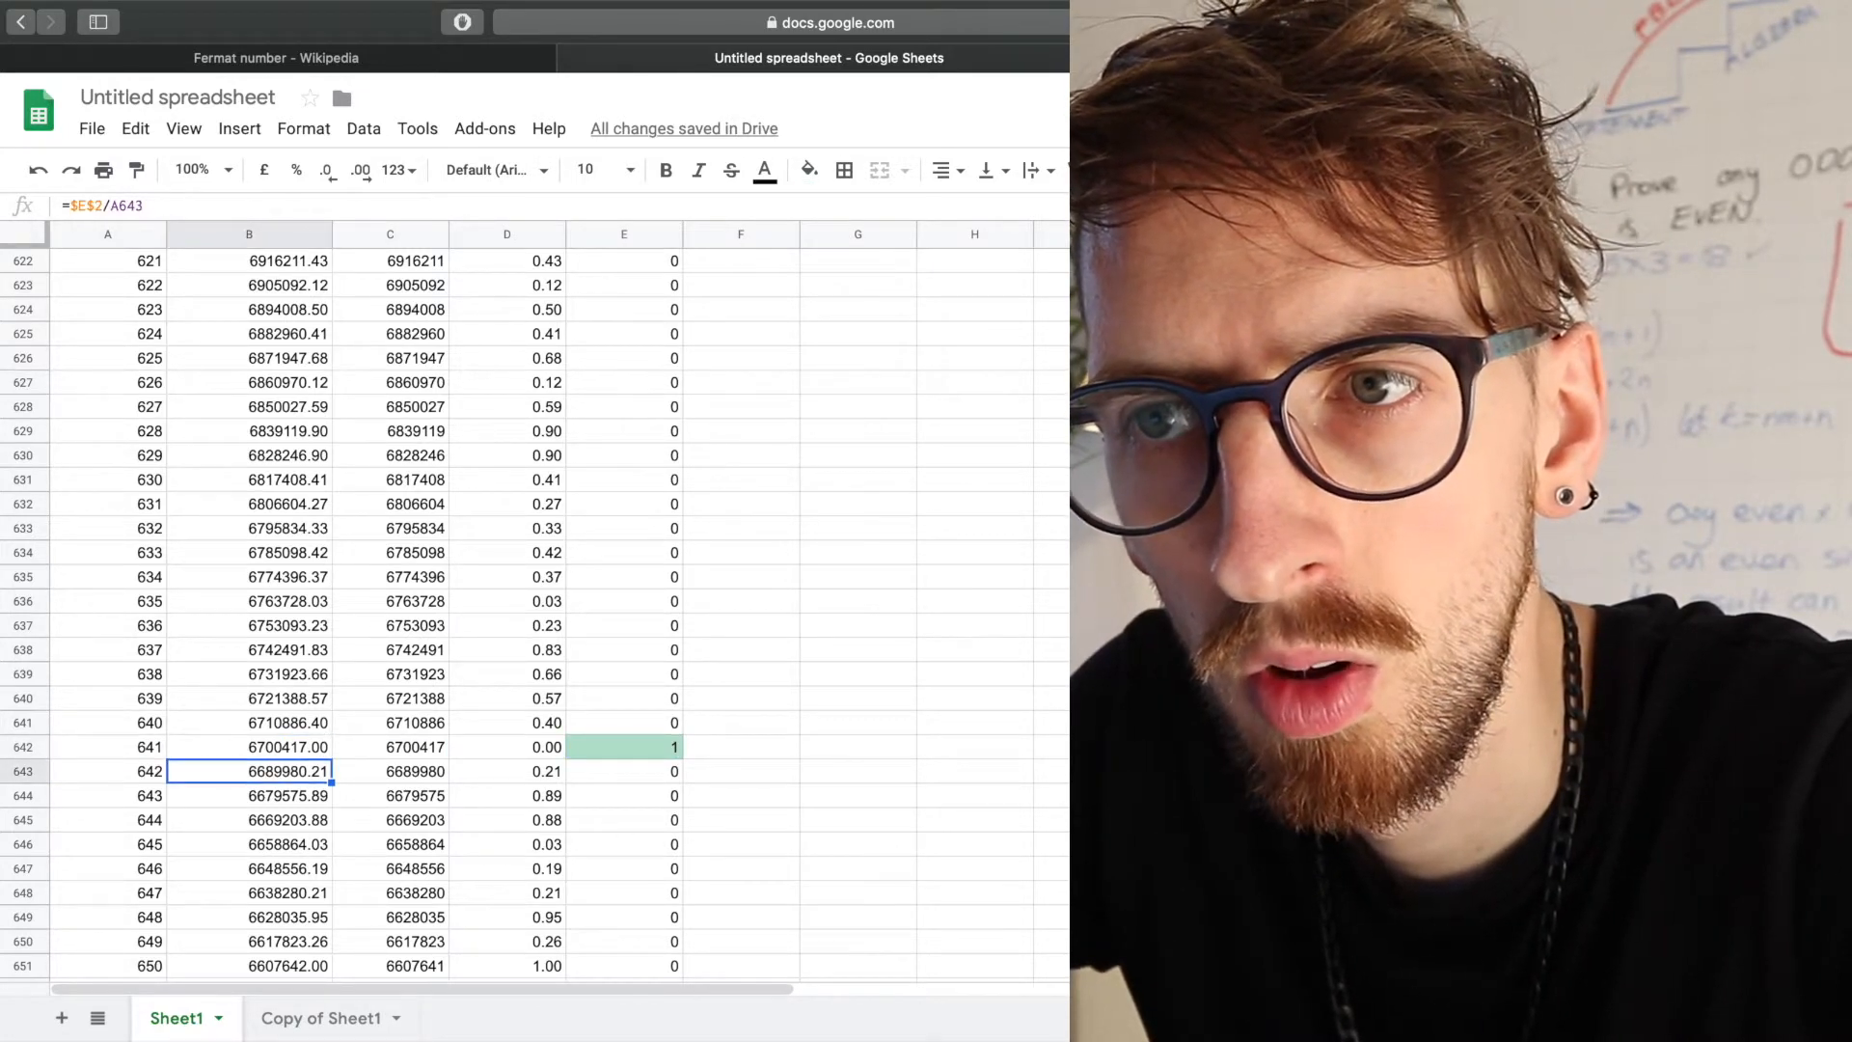
- Examine the division formulas in column B from row 643 down past row 666
key(Down)
key(Down)
key(Down)
key(Down)
key(Down)
key(Down)
key(Down)
key(Down)
key(Down)
key(Down)
key(Down)
key(Down)
key(Down)
key(Down)
key(Down)
key(Down)
key(Down)
key(Down)
key(Down)
key(Down)
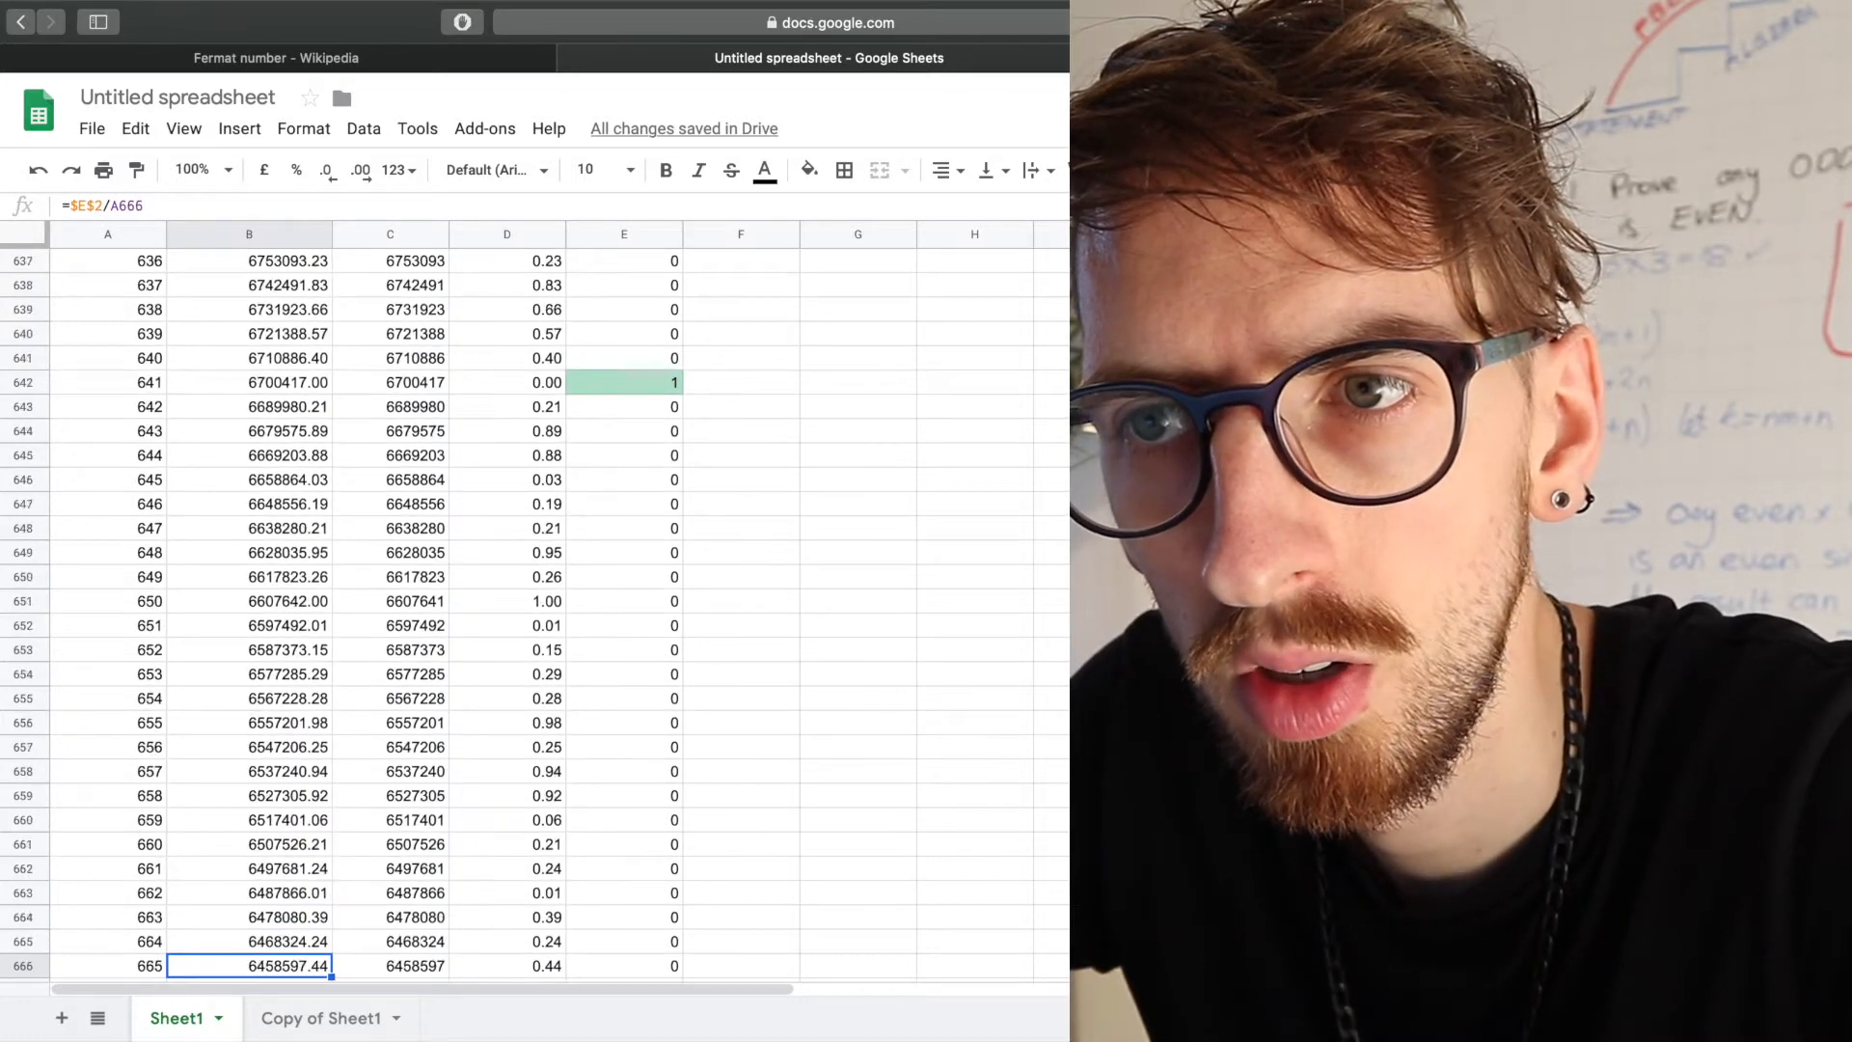
key(Down)
key(Down)
key(Down)
key(Down)
key(Down)
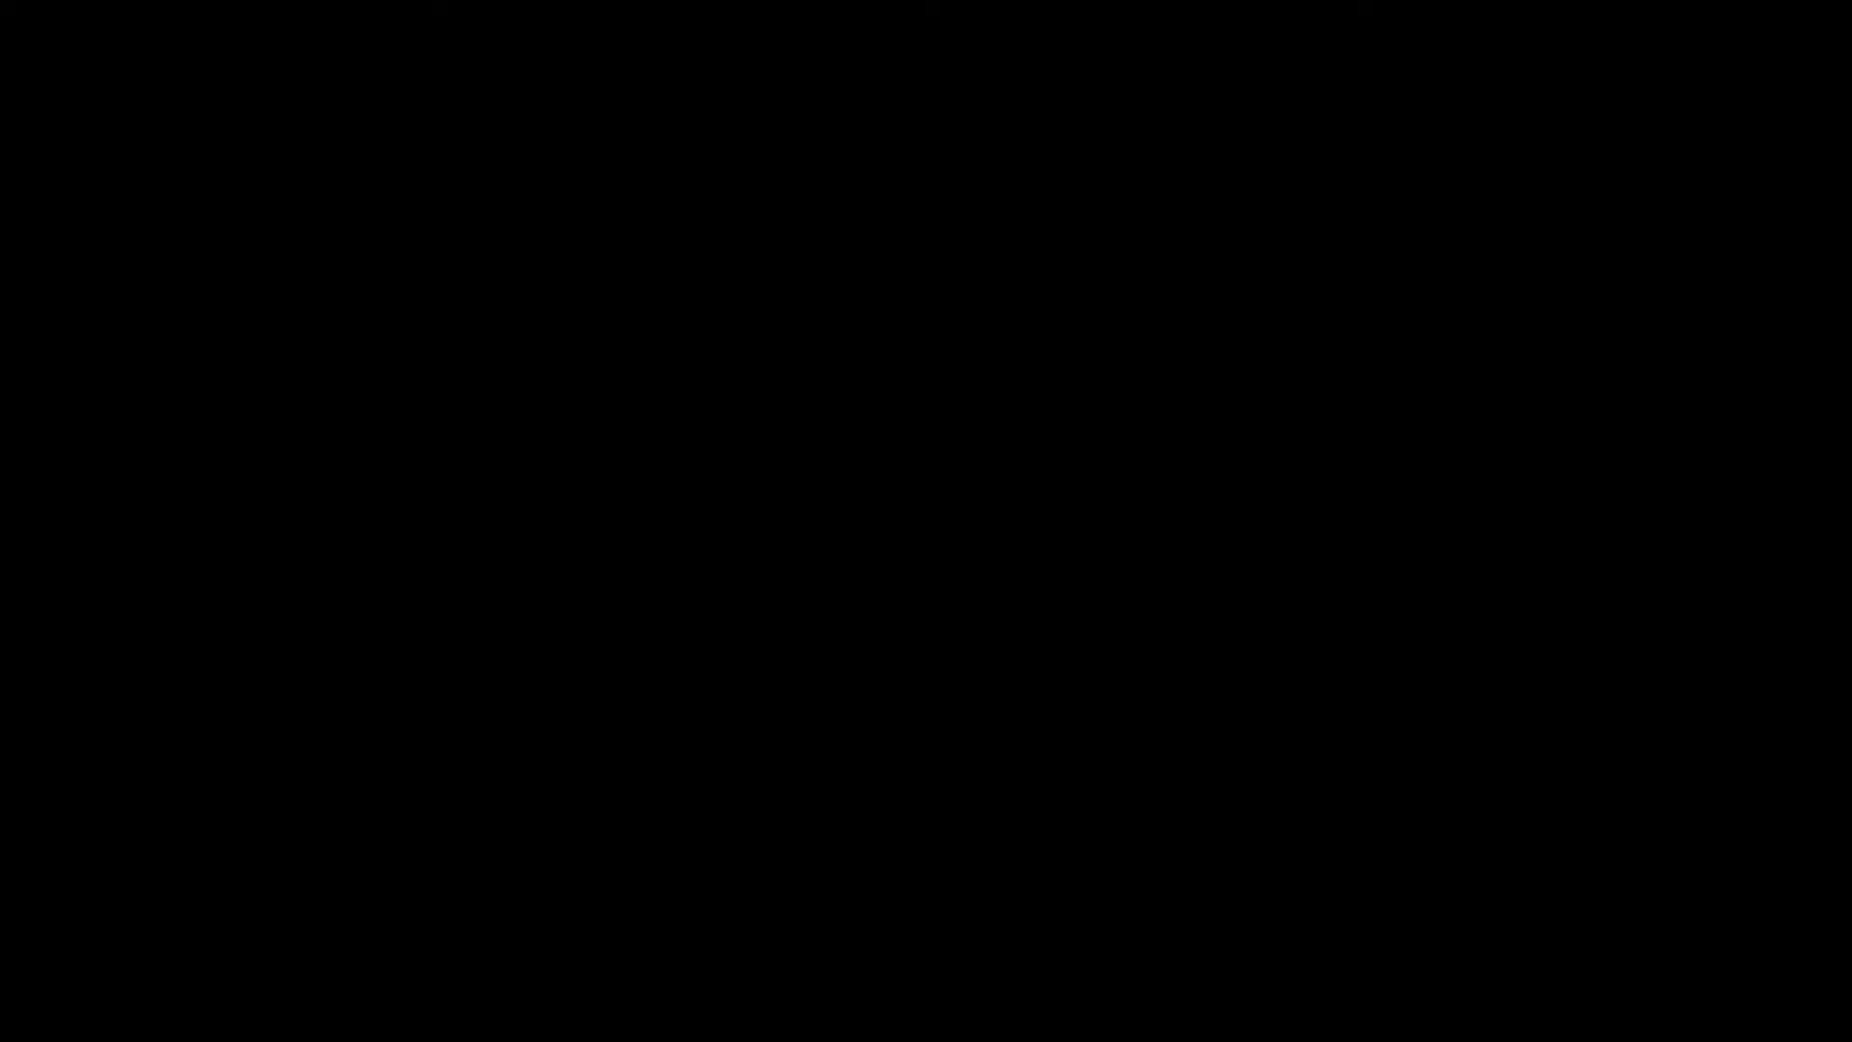